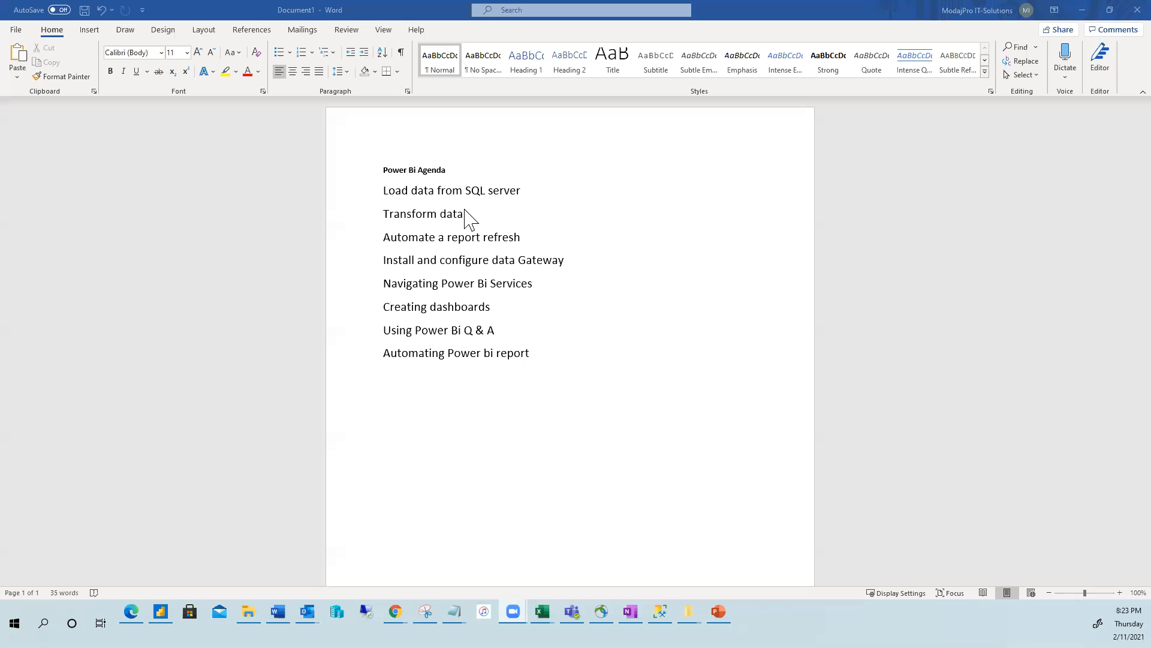
Append ', Application, Website' to the first Word agenda item, then return to the Employeetbl report.
click(523, 192)
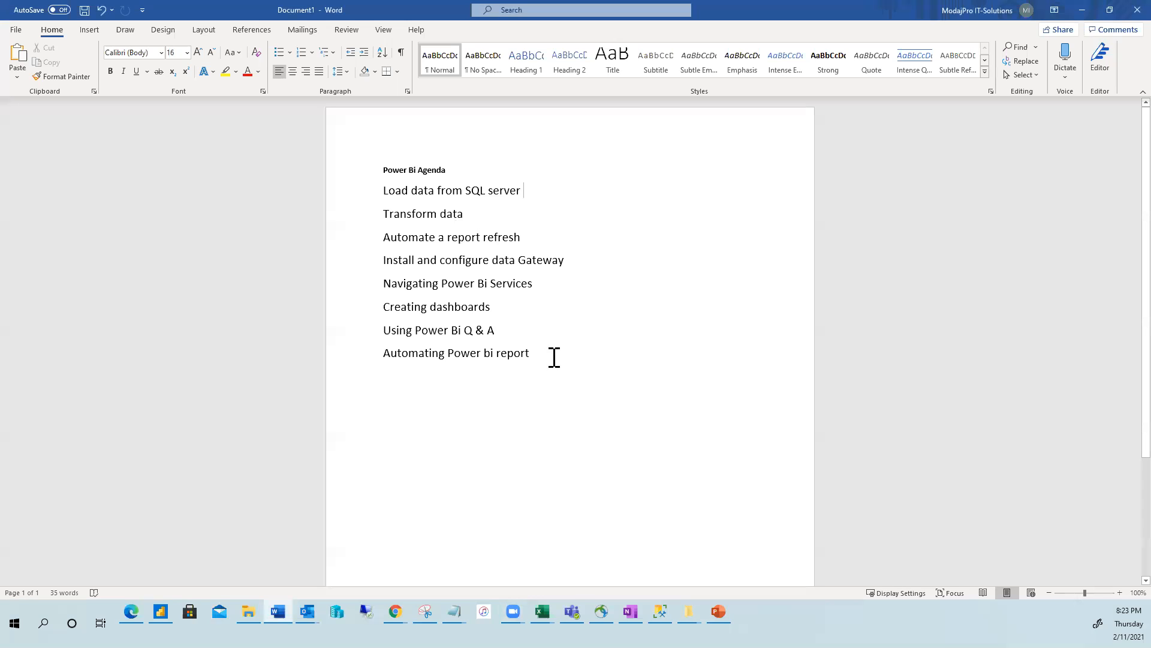
text(, )
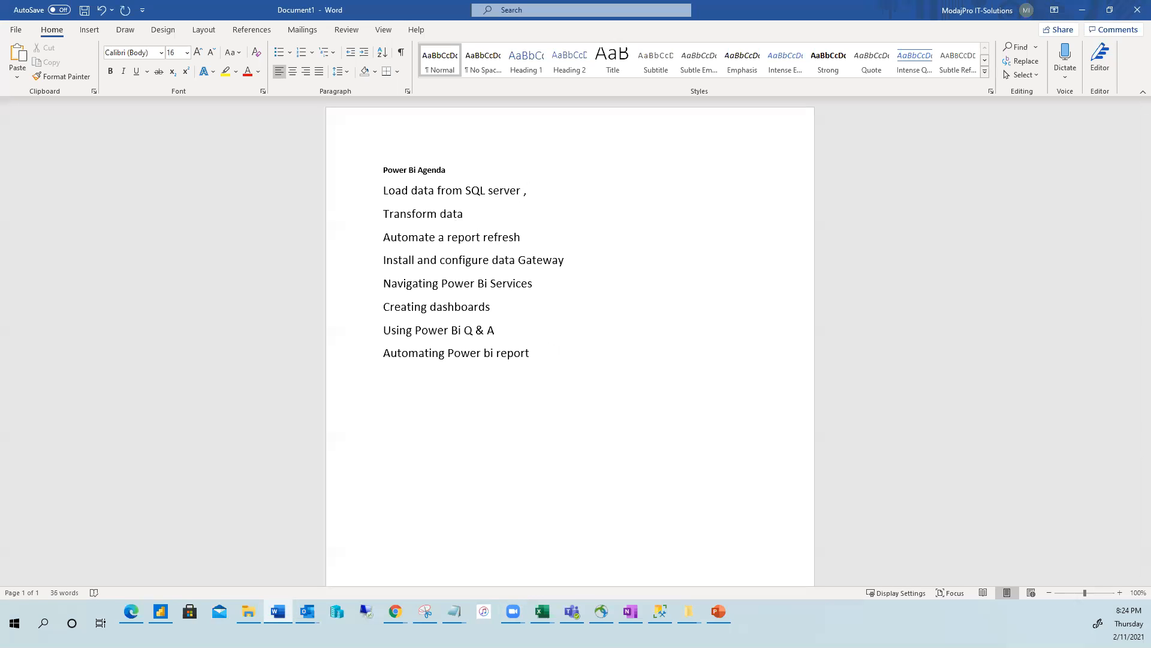
text(Application, Website)
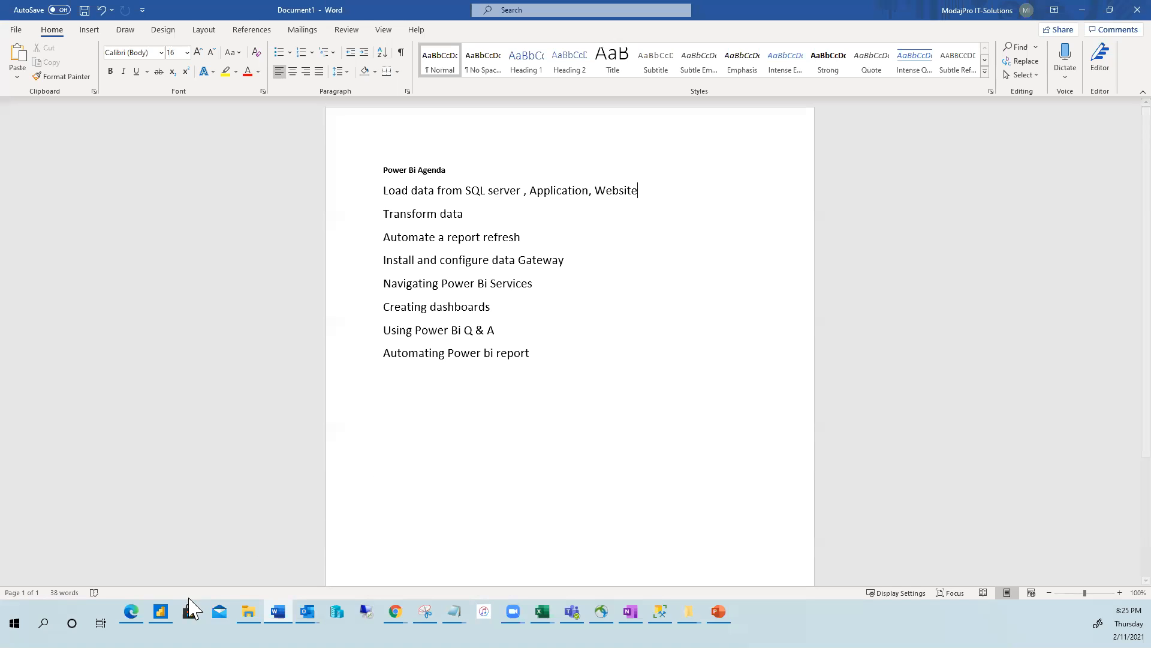
mouse_move(161, 611)
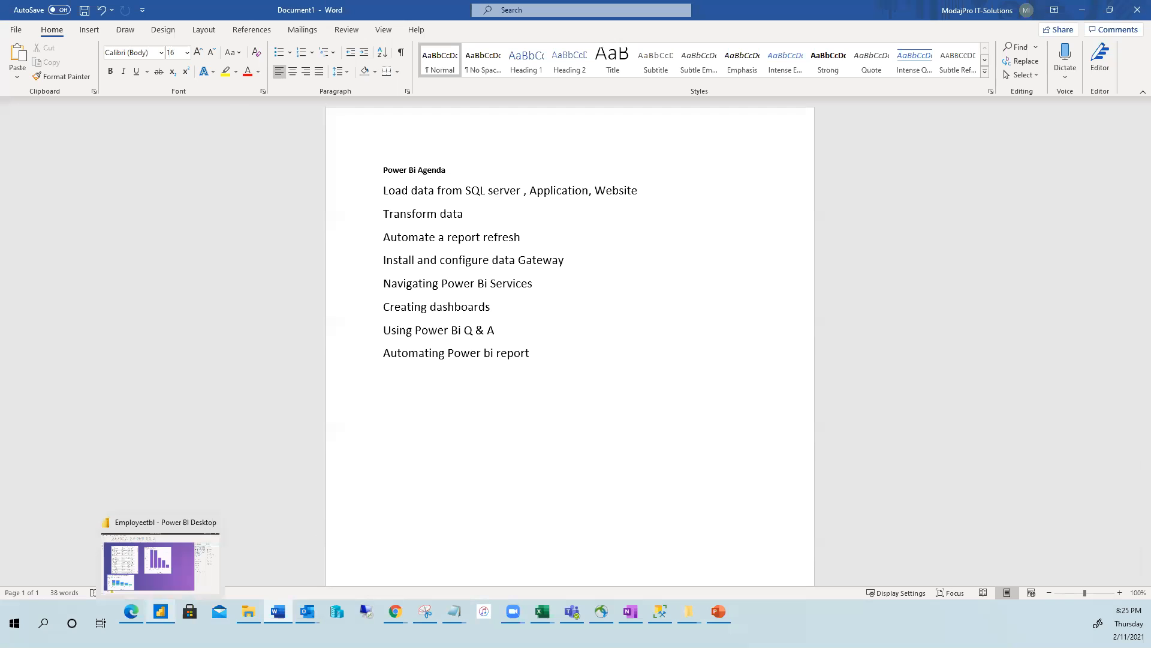
click(160, 611)
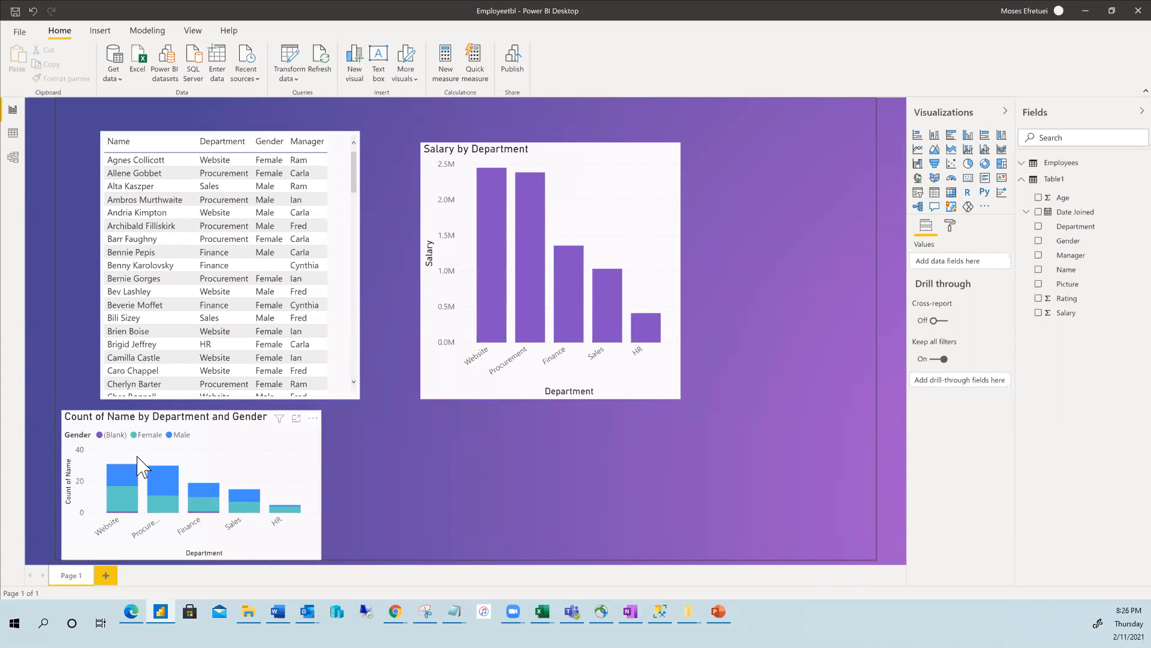
Select the Count of Name by Department and Gender chart to show its Axis, Legend and Values wells.
click(277, 488)
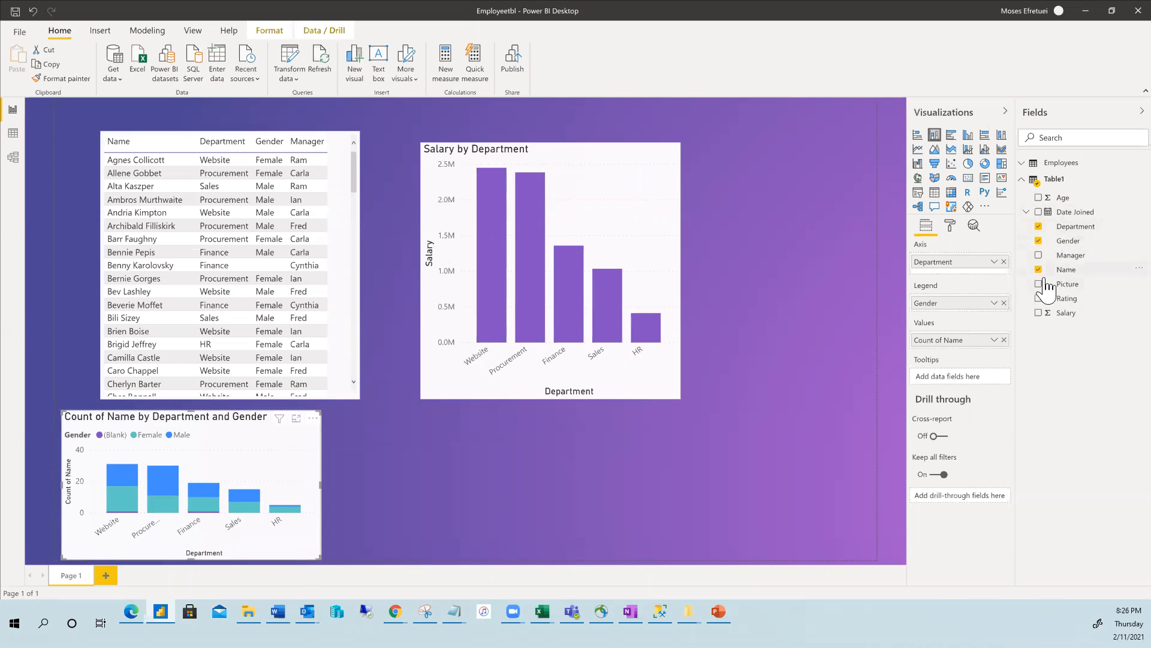
Uncheck Gender so the bottom chart shows single Count of Name bars per Department.
click(1038, 242)
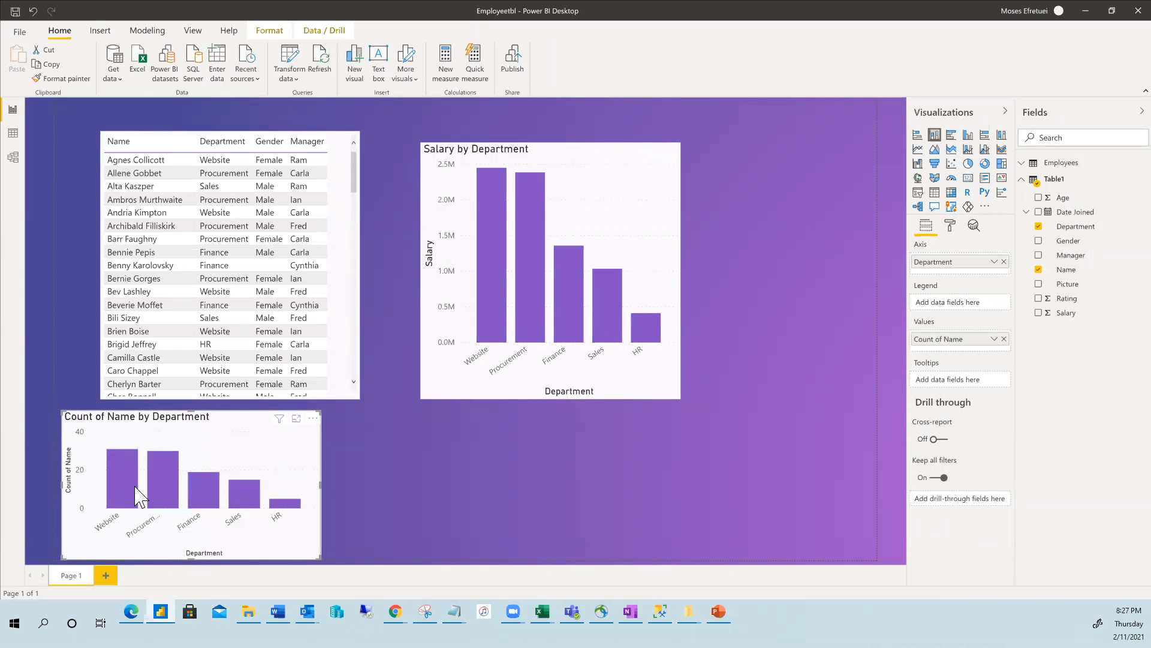
mouse_move(135, 495)
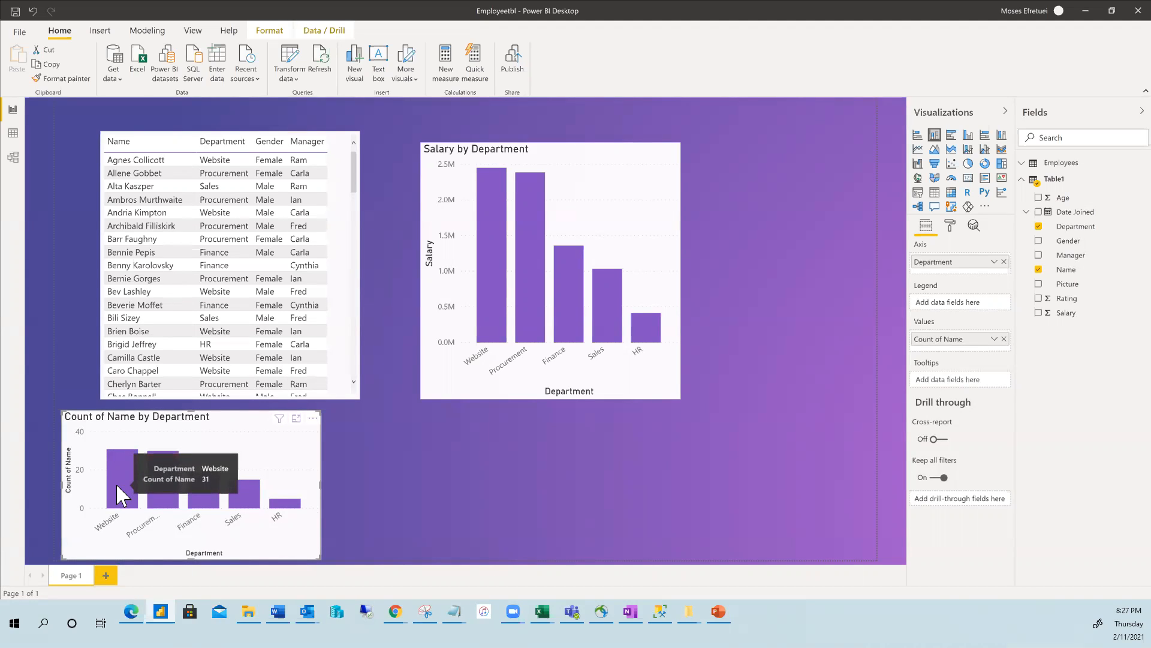
mouse_move(156, 476)
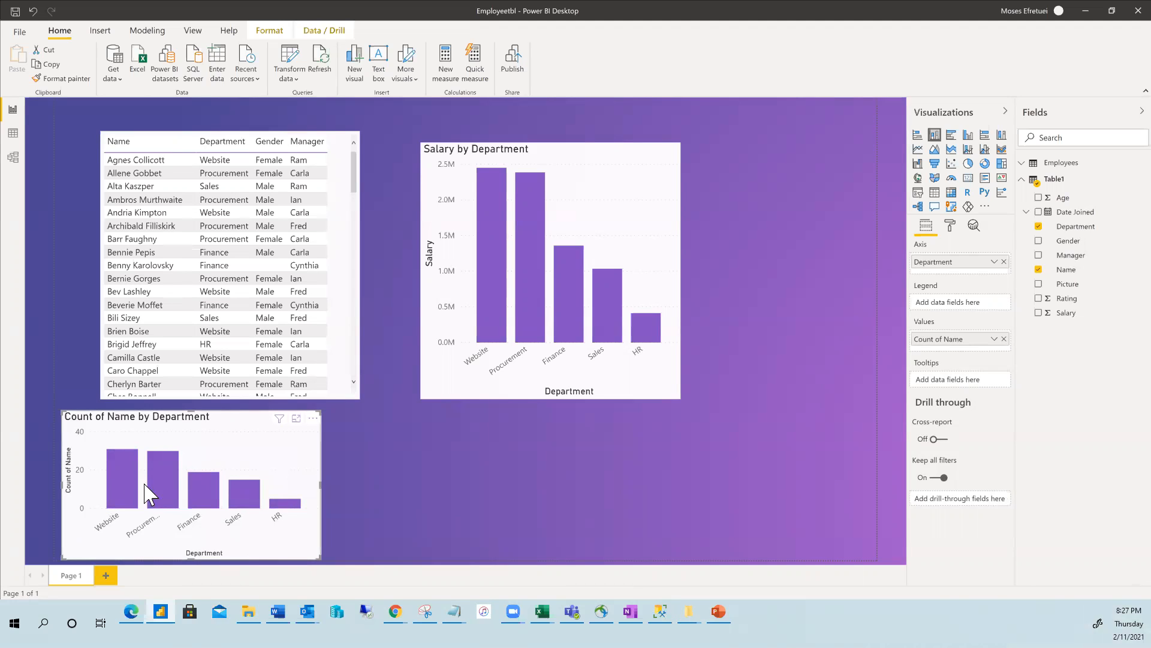
mouse_move(201, 499)
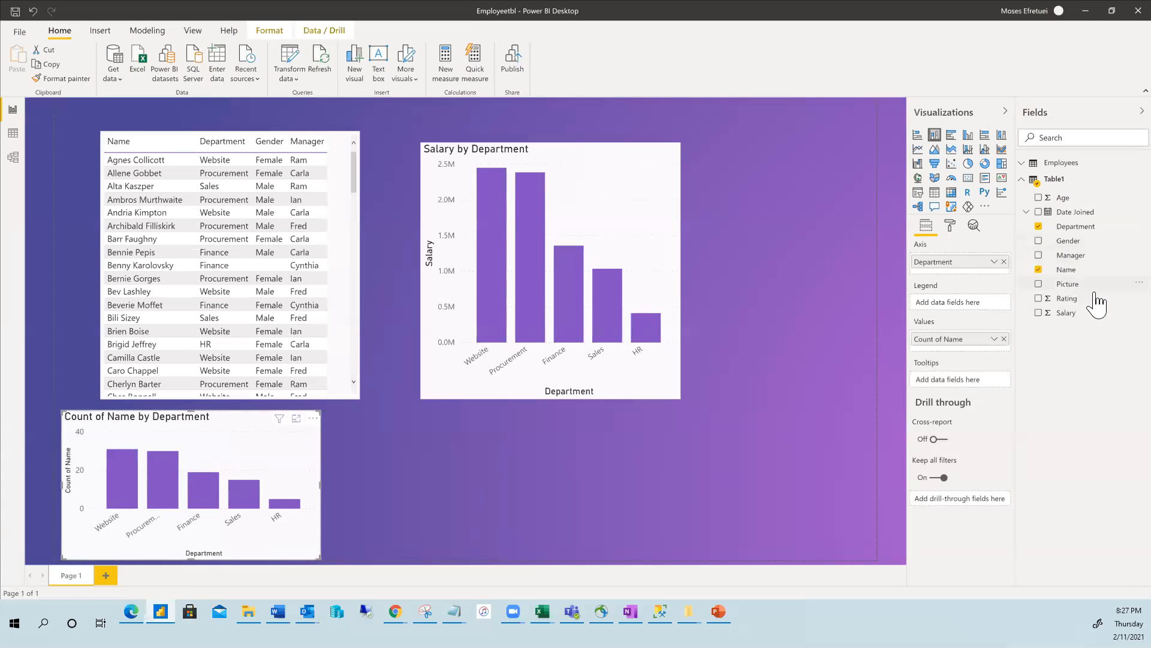
Re-check Gender so the bottom chart's bars stack Female and Male counts again.
click(1039, 240)
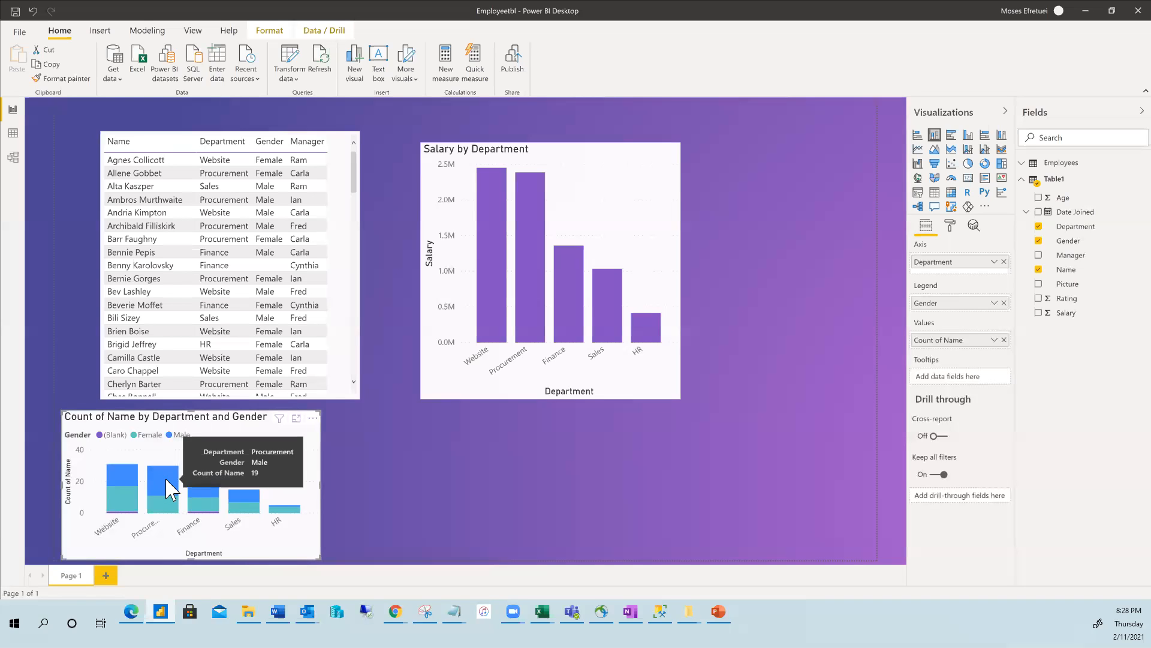
mouse_move(165, 511)
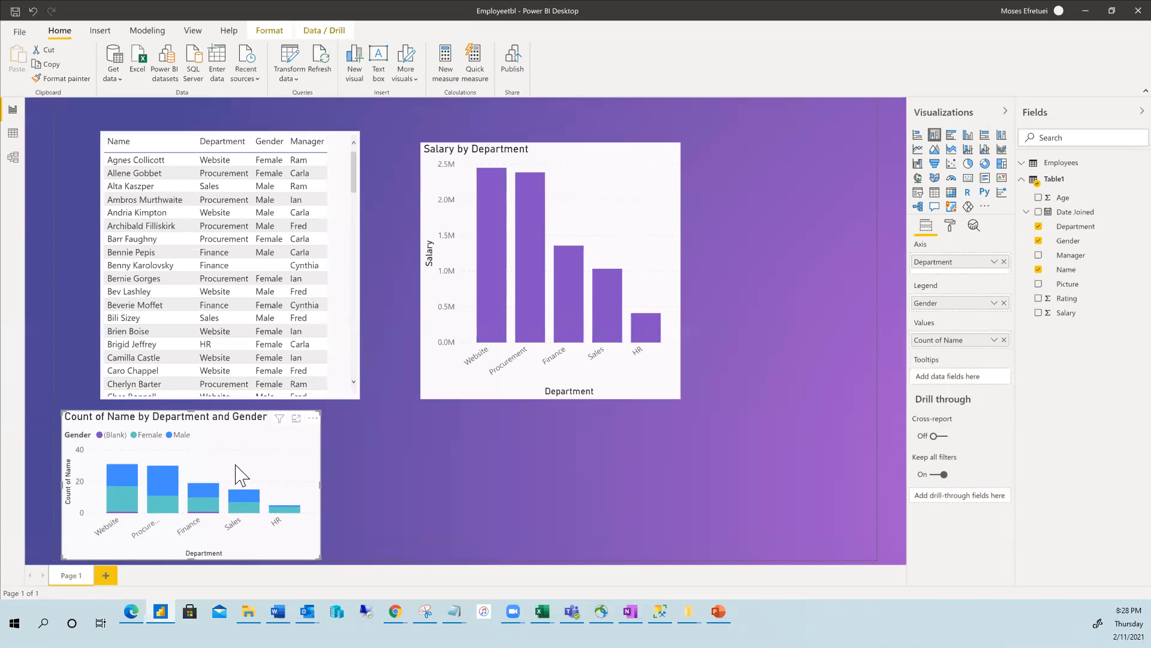
Rework the chart fields: Department on Axis, Count of Name and Count of Gender as Values.
click(1039, 270)
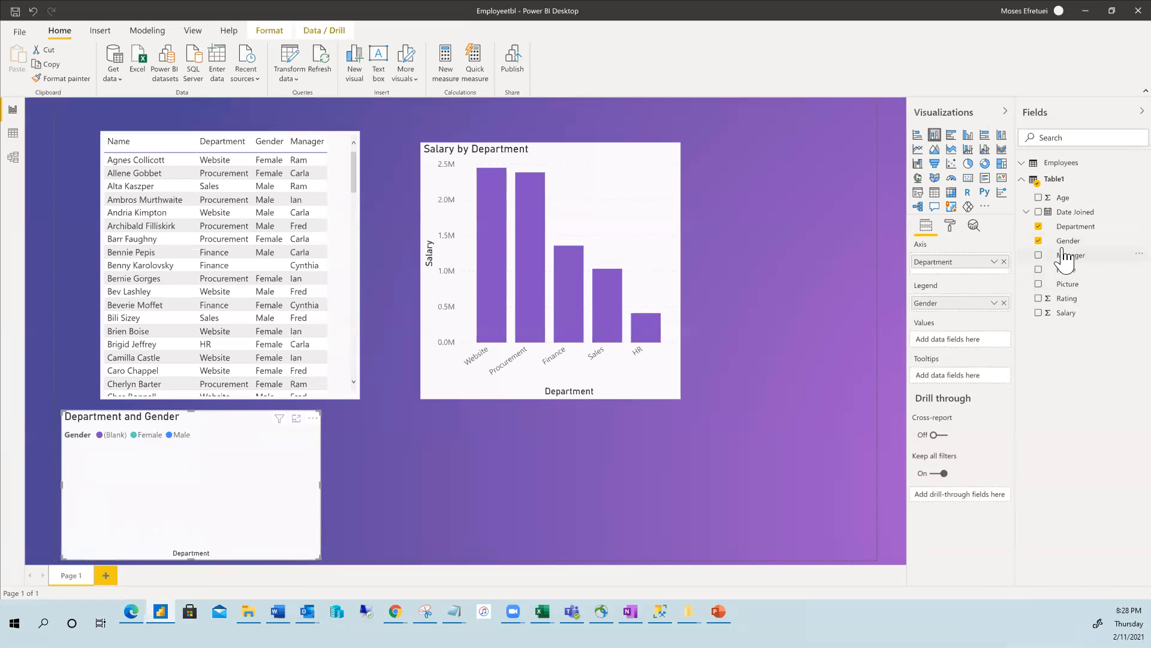
click(1038, 269)
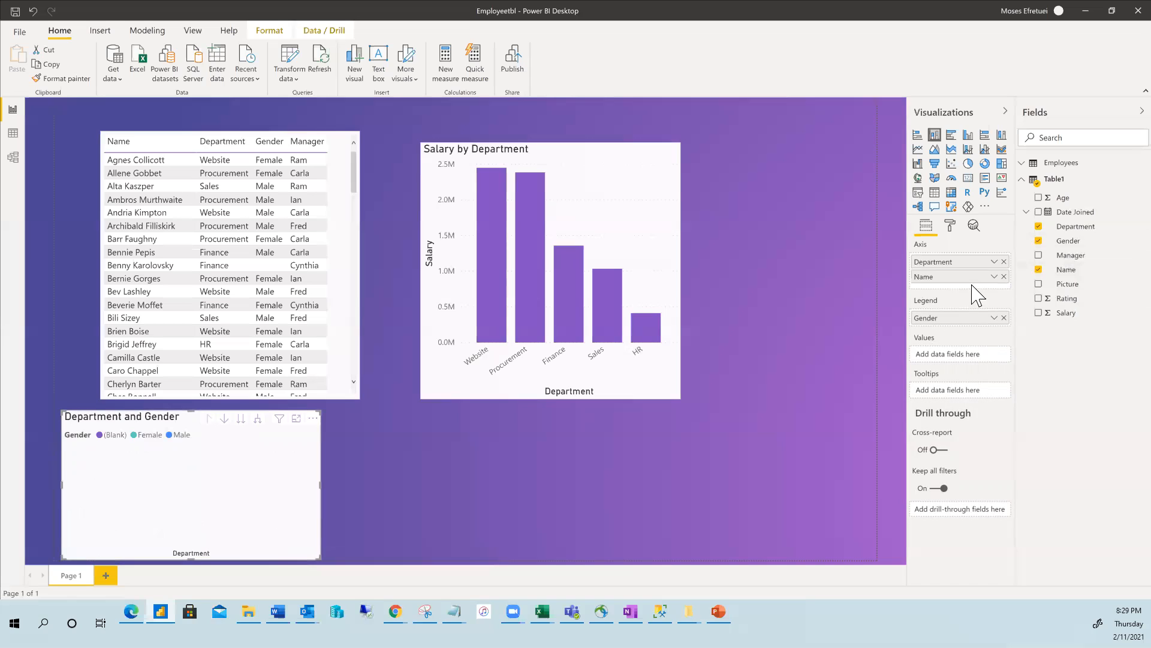
click(1004, 276)
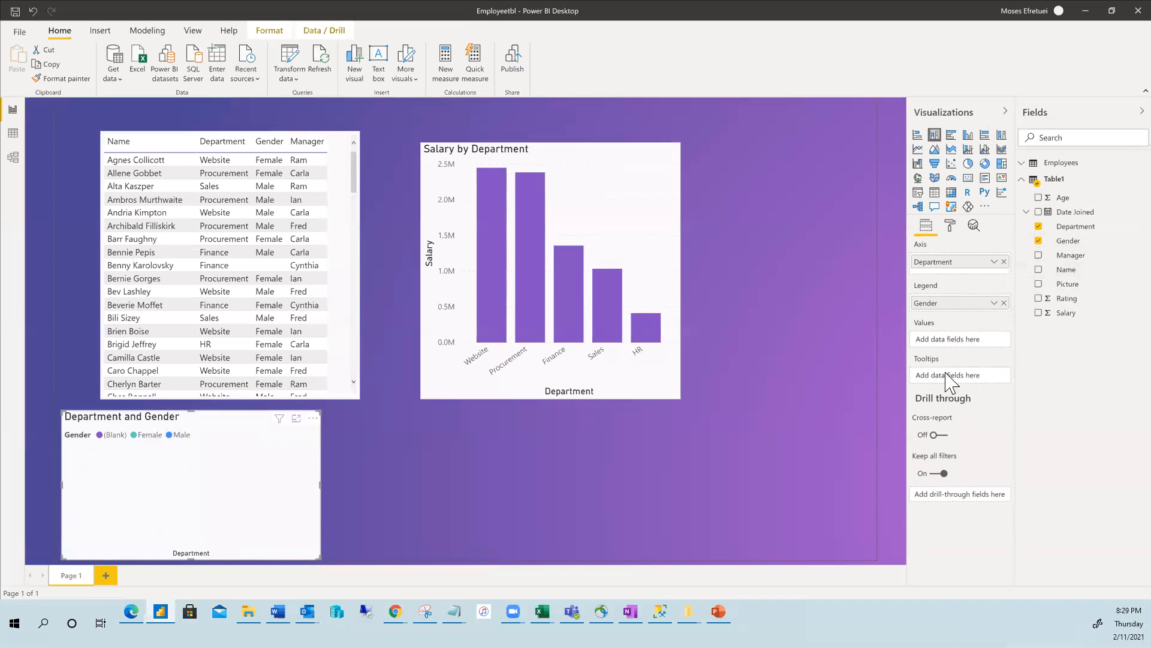
click(1003, 302)
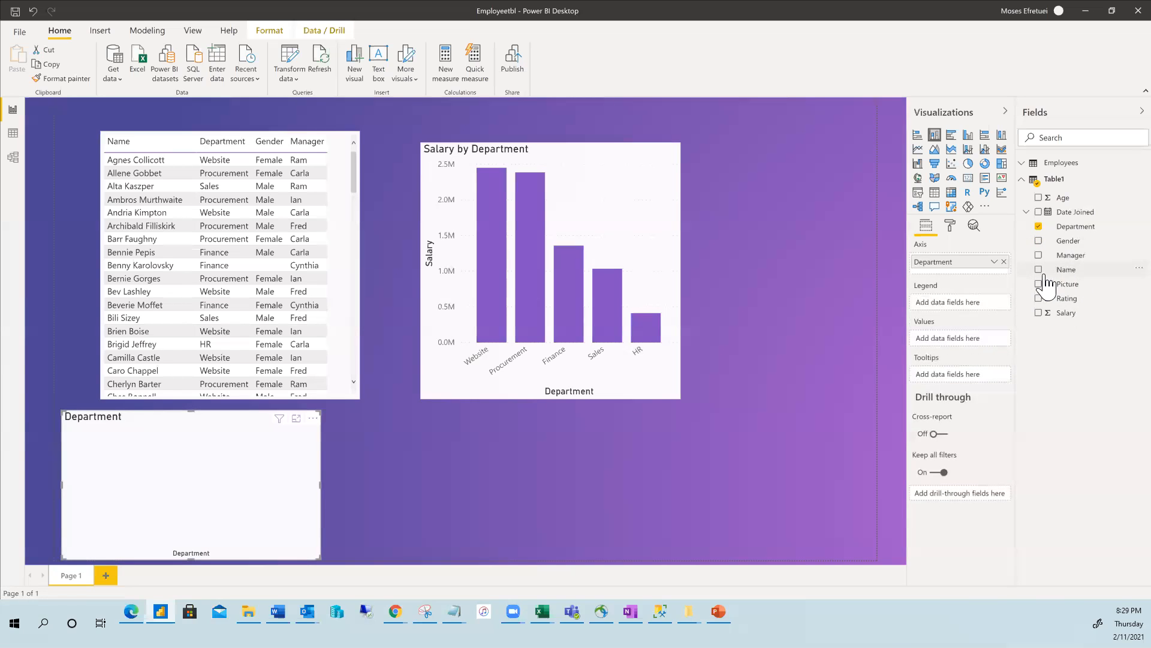
drag(945, 308, 947, 310)
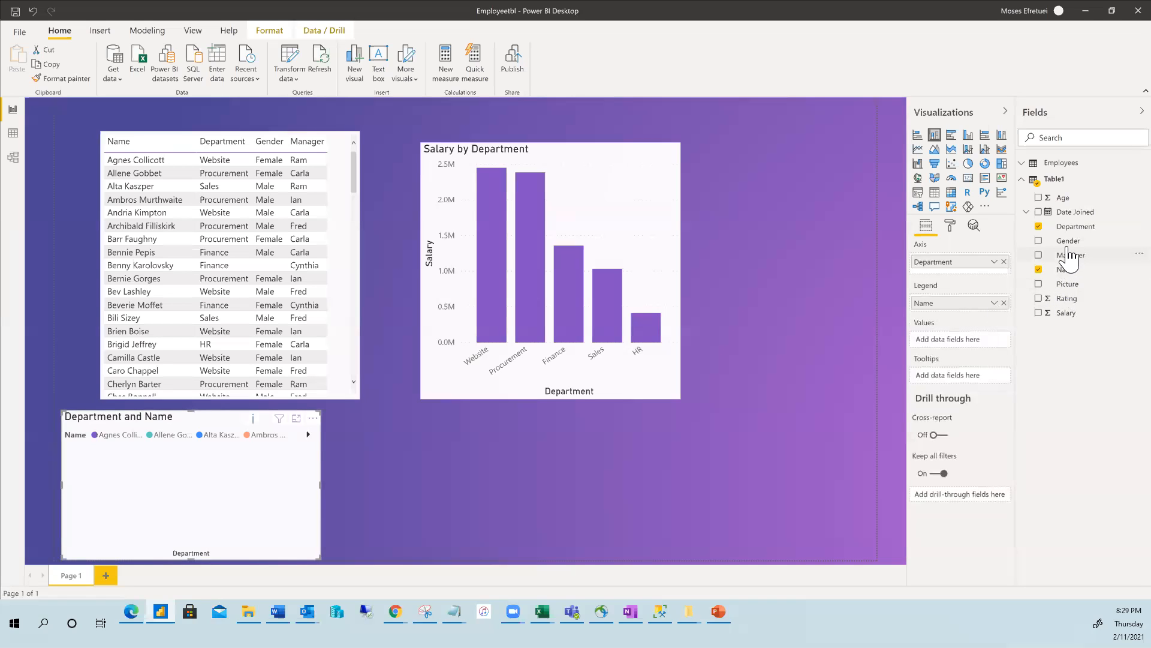
drag(1069, 246, 966, 305)
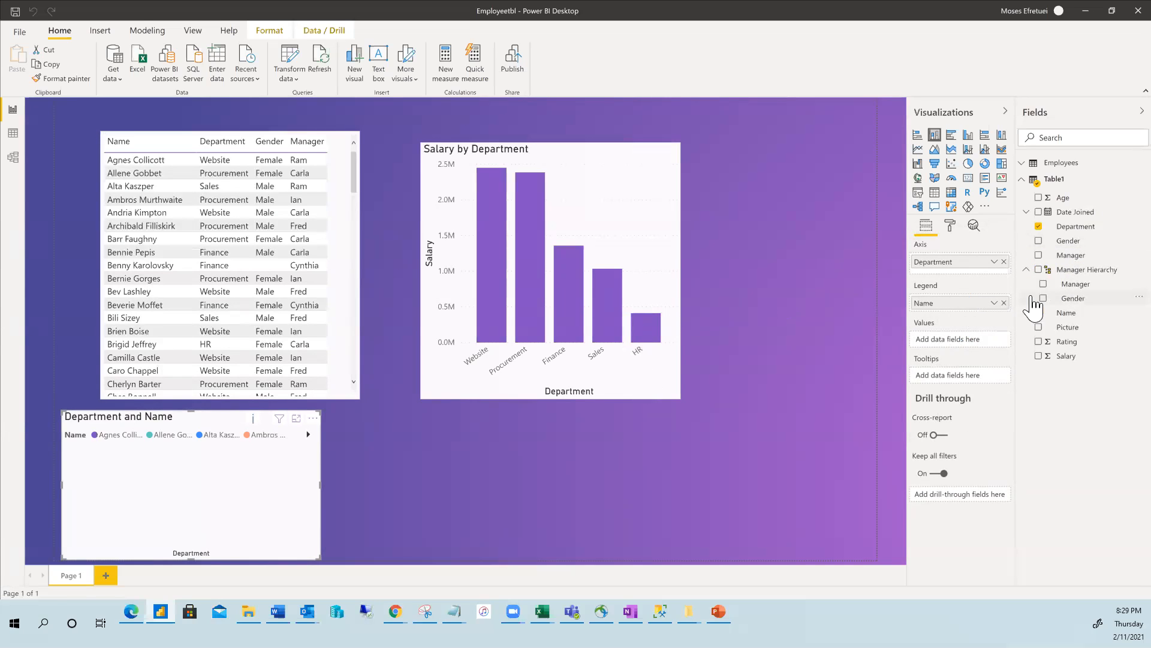
click(1004, 303)
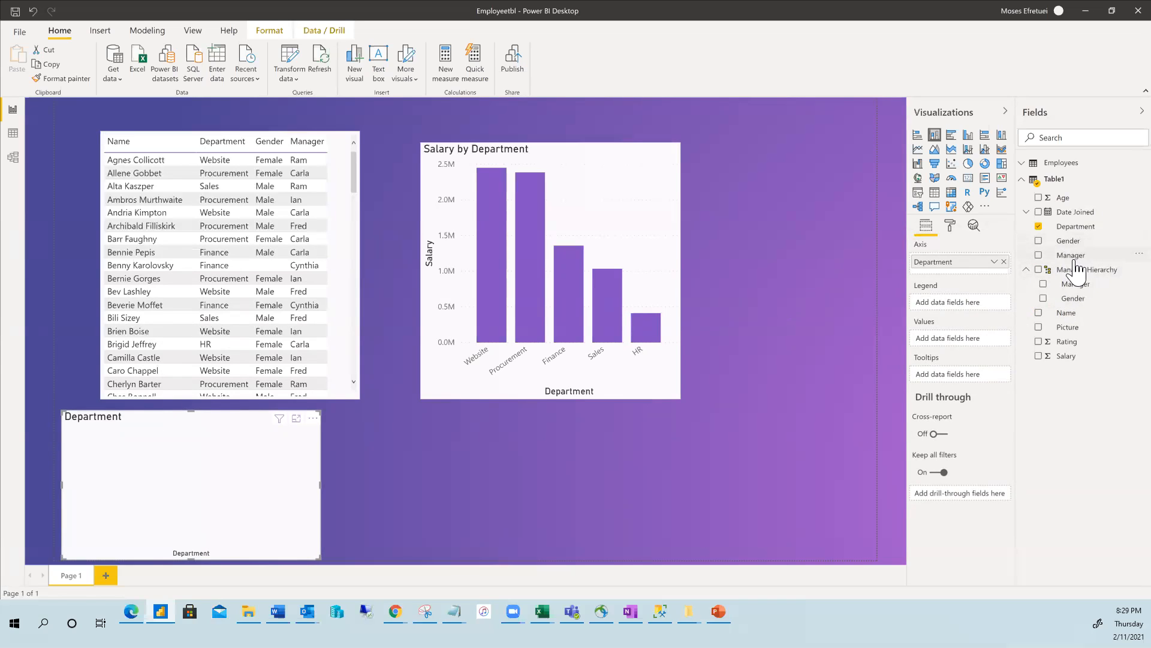
drag(1066, 314, 950, 342)
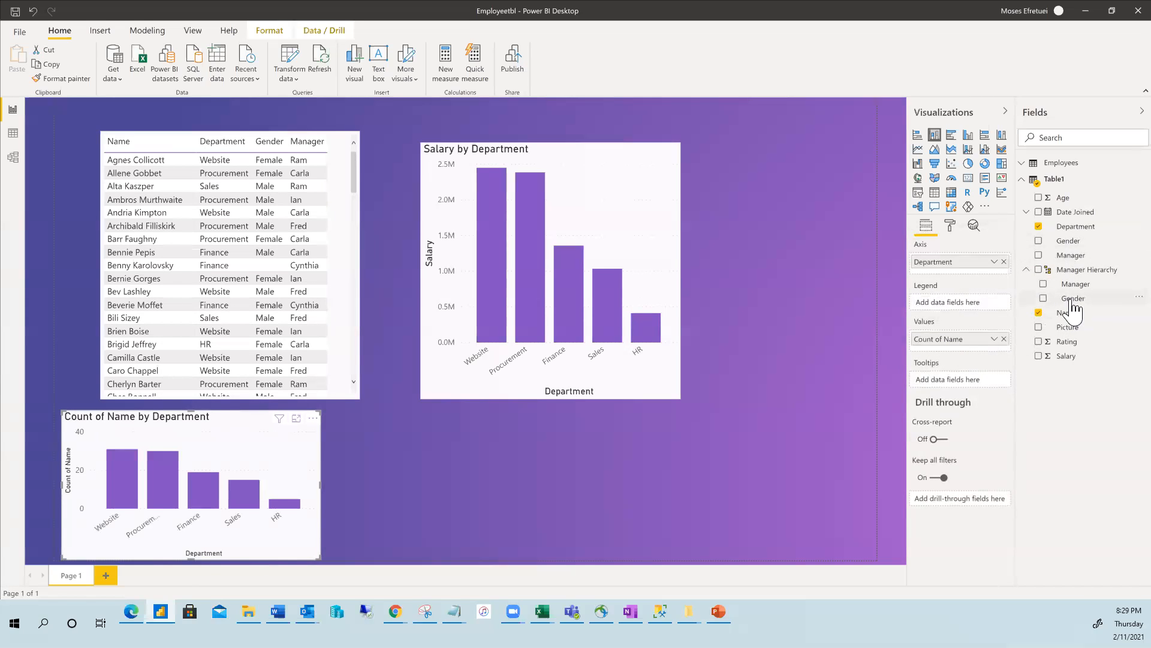
drag(1073, 303, 964, 357)
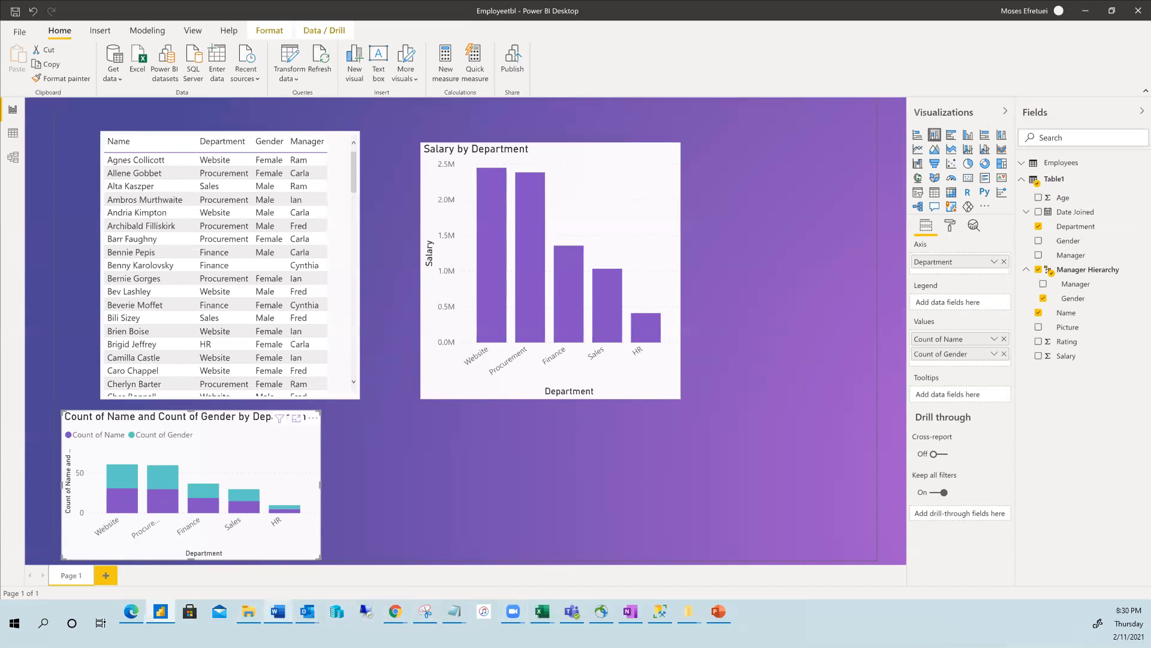
mouse_move(278, 611)
click(270, 572)
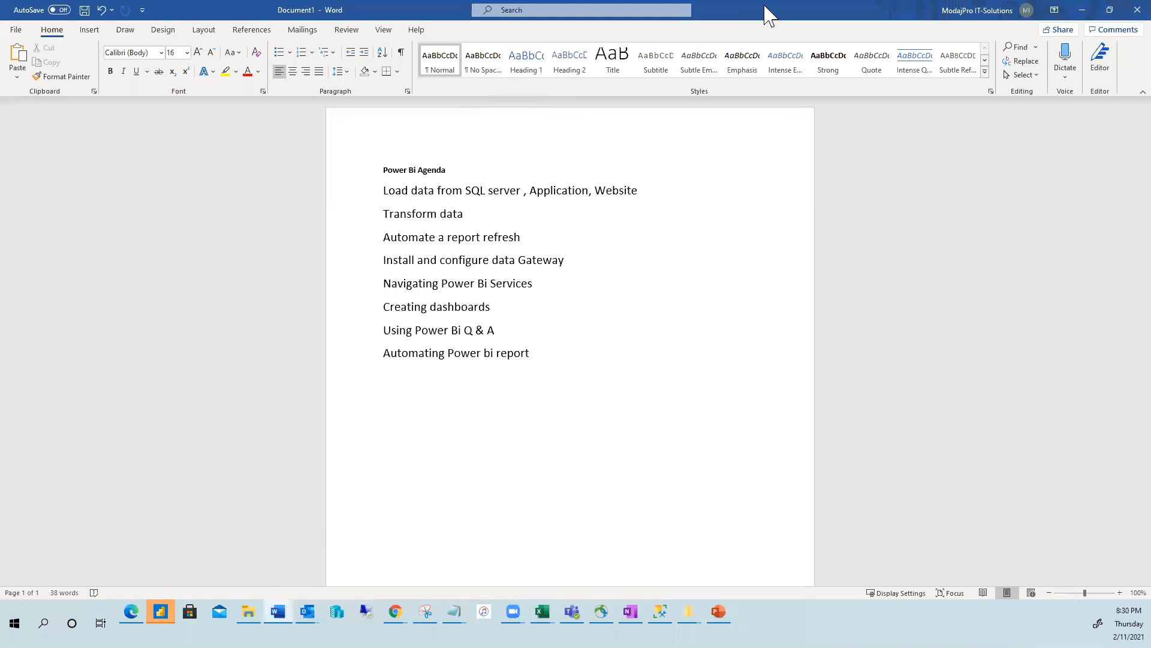
drag(760, 10, 760, 0)
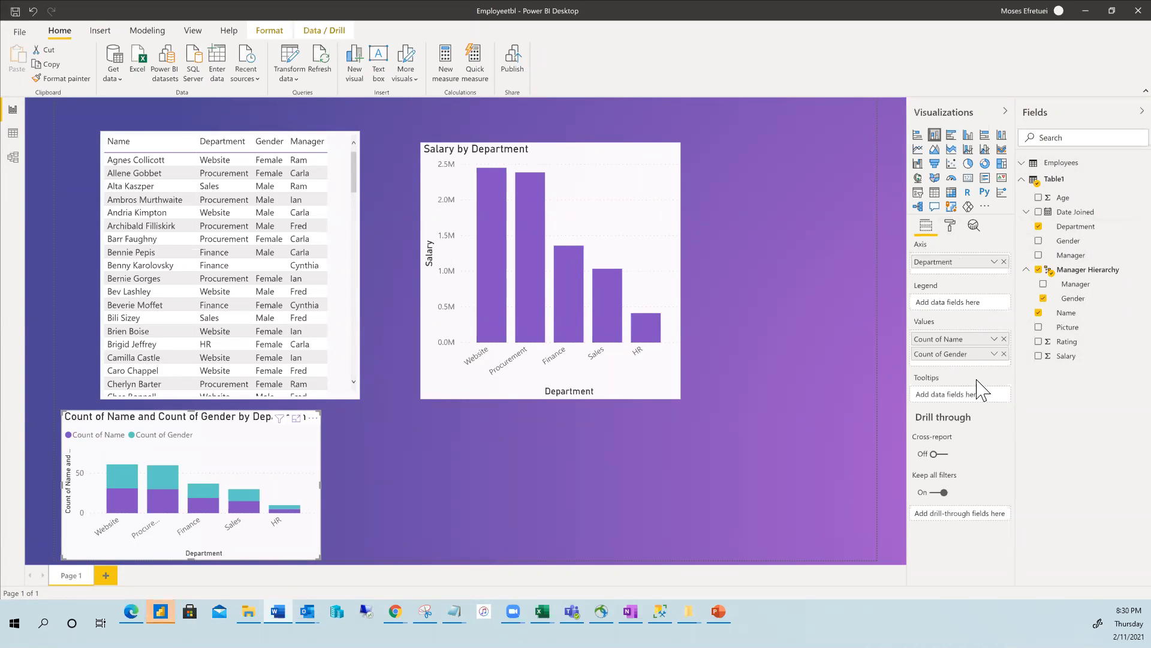
click(949, 225)
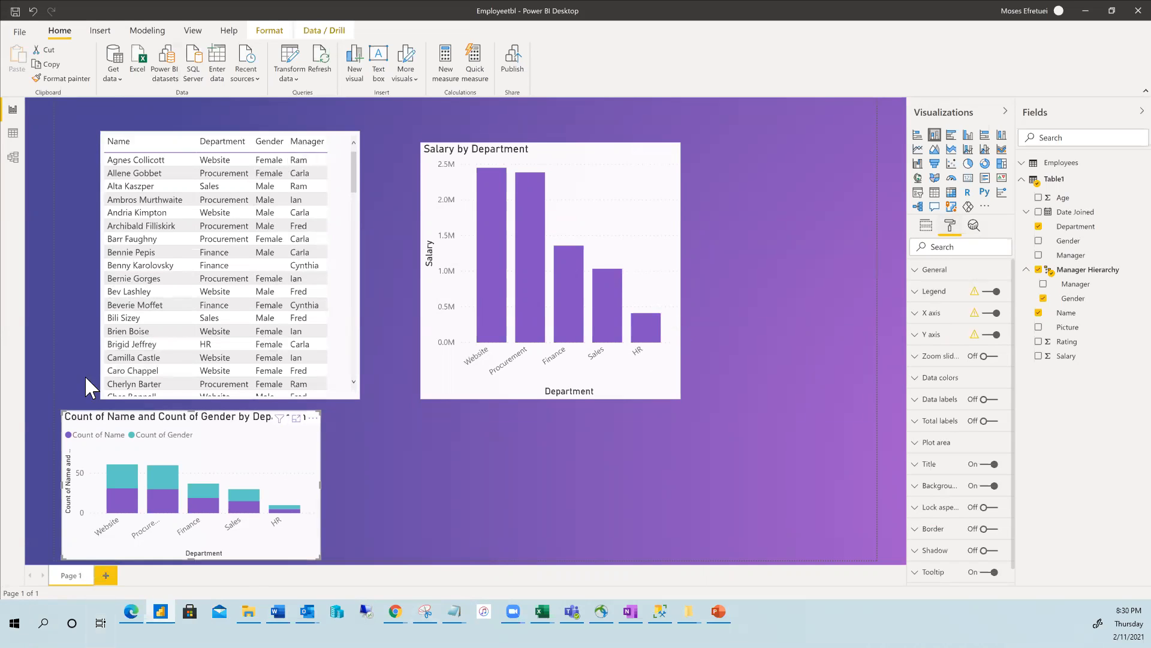
click(1026, 269)
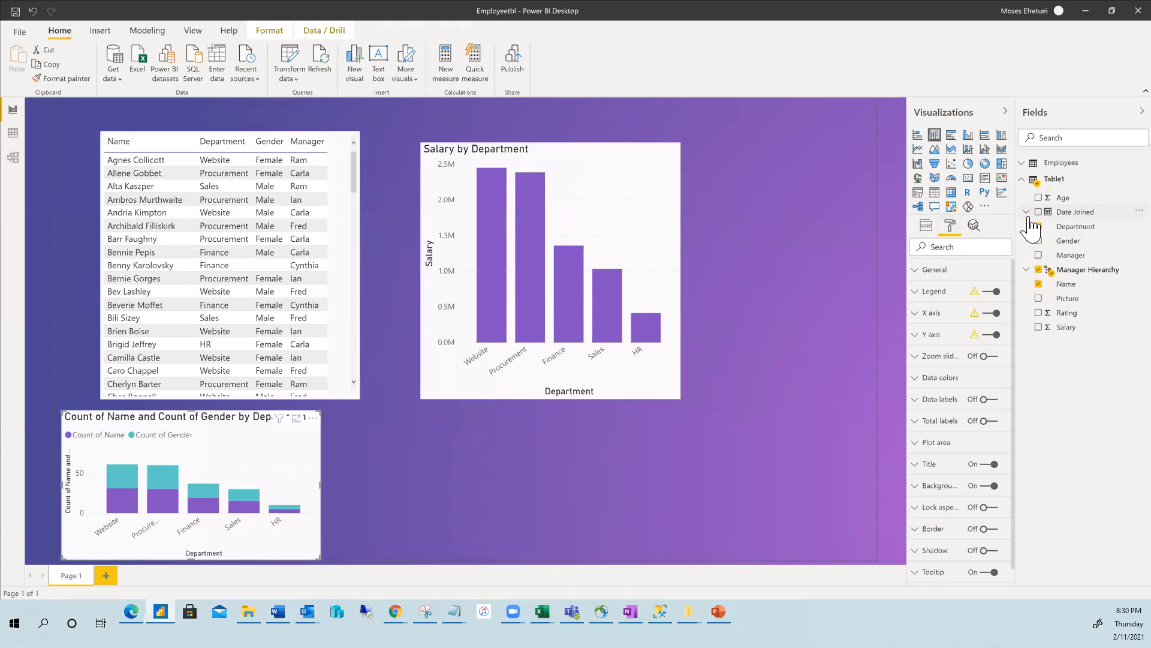
click(732, 422)
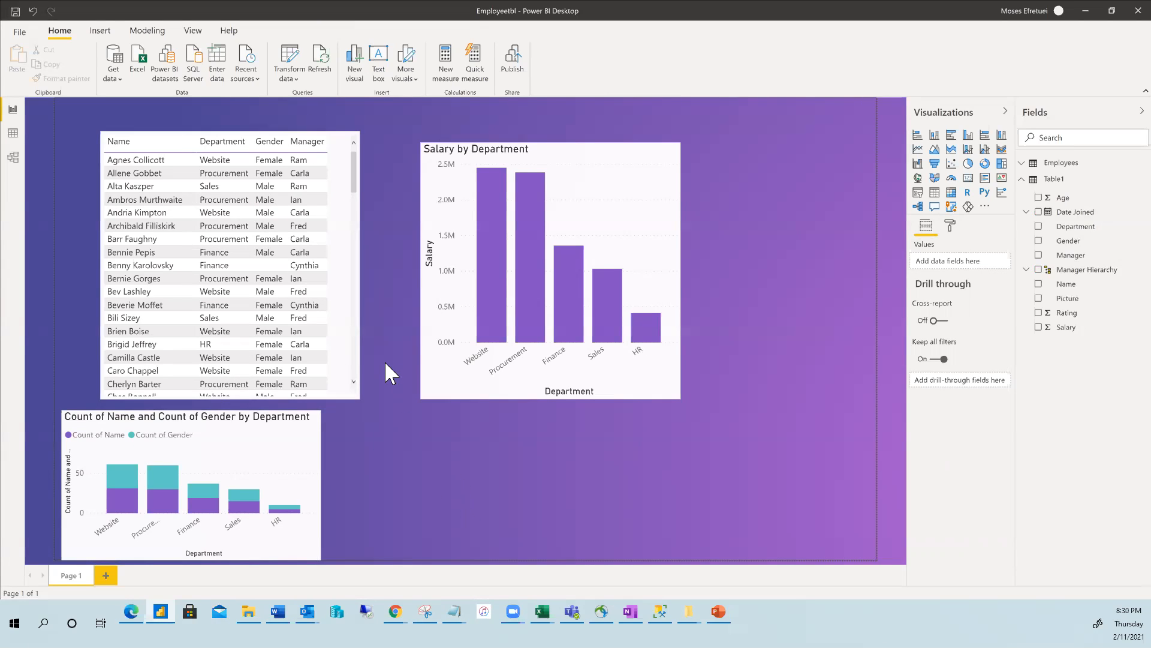
Open Get Data's full connector list and scroll back up to SQL Server database.
click(114, 78)
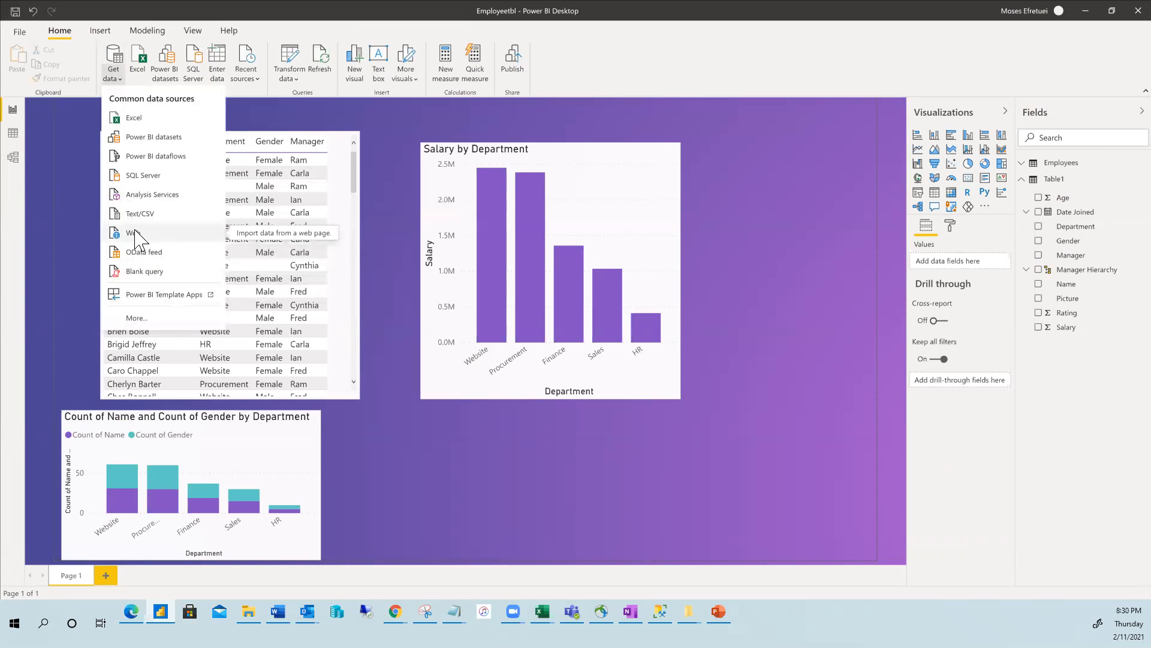
click(133, 317)
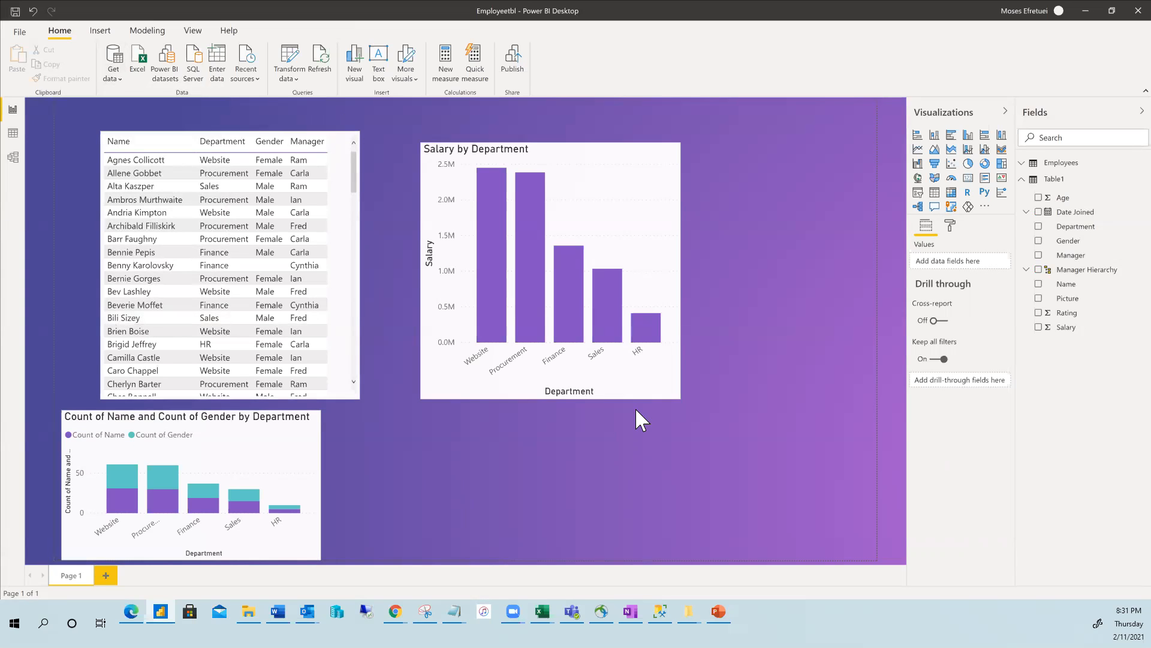
scroll(617, 398, down, 3)
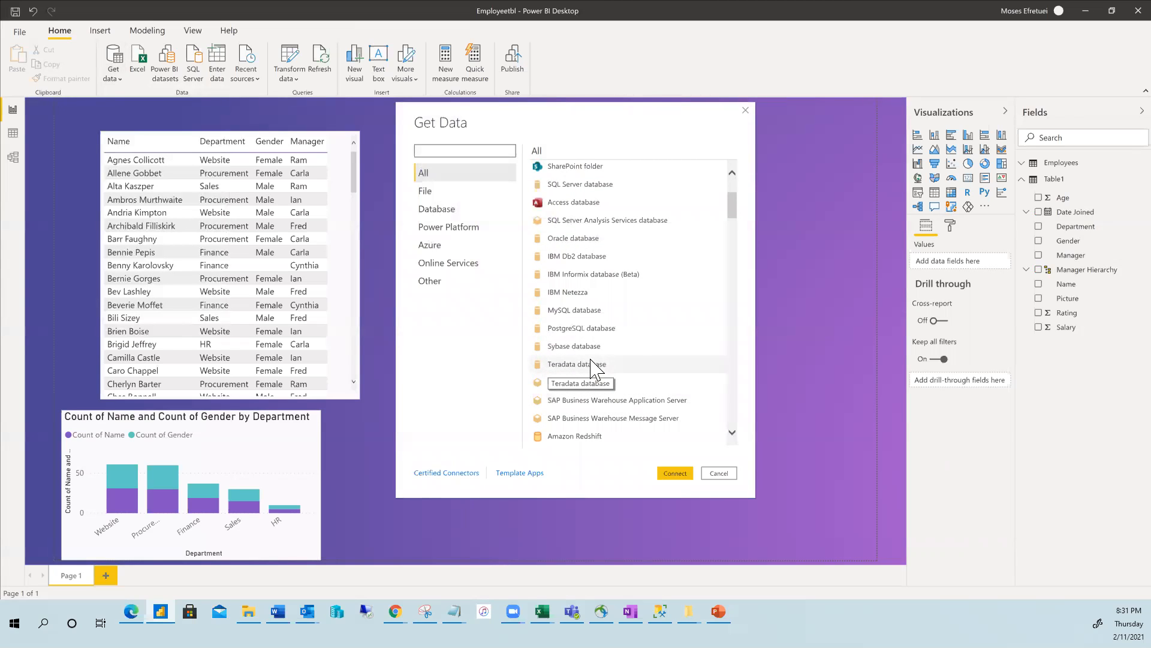
scroll(596, 366, down, 2)
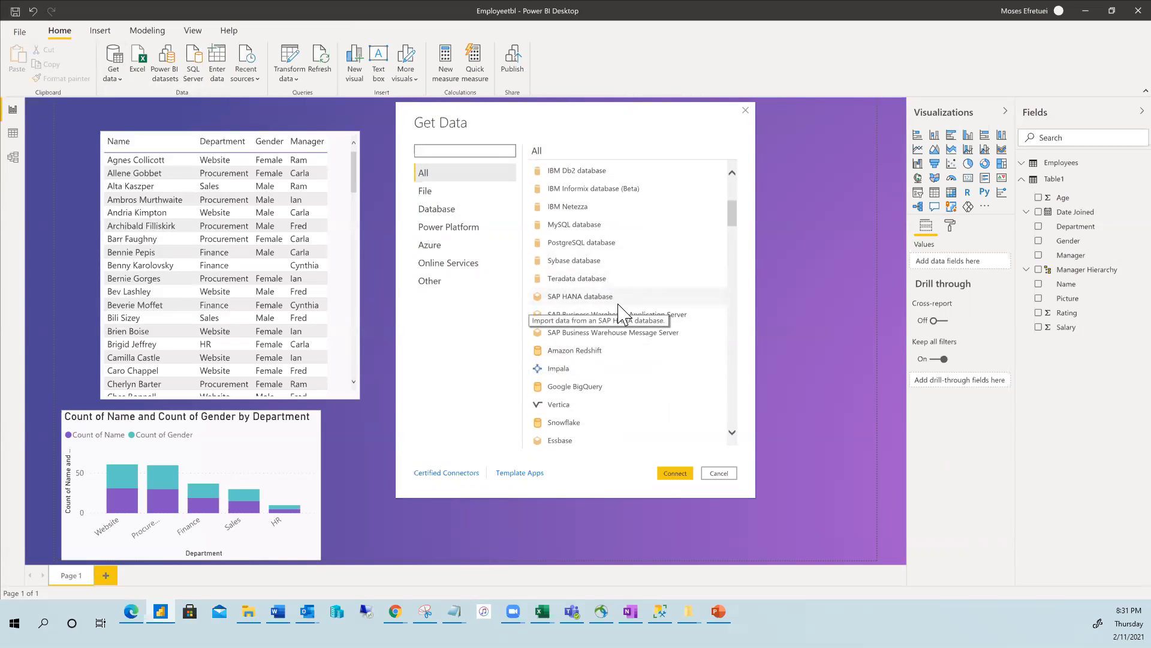
scroll(603, 319, down, 1)
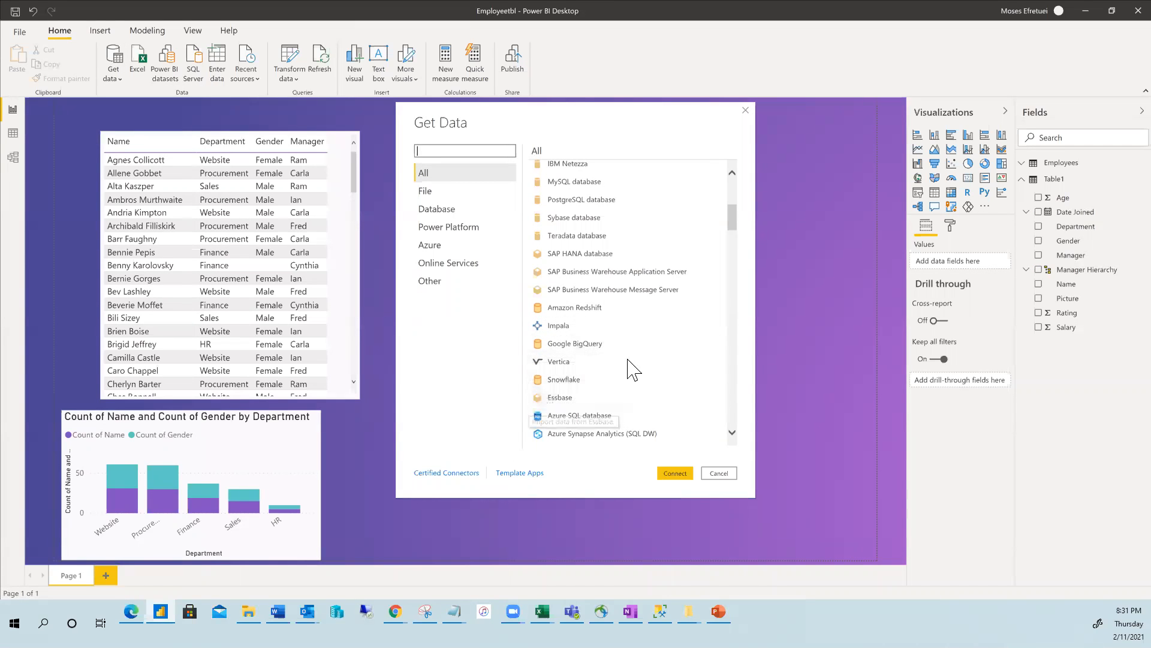
scroll(640, 367, up, 3)
scroll(635, 363, up, 3)
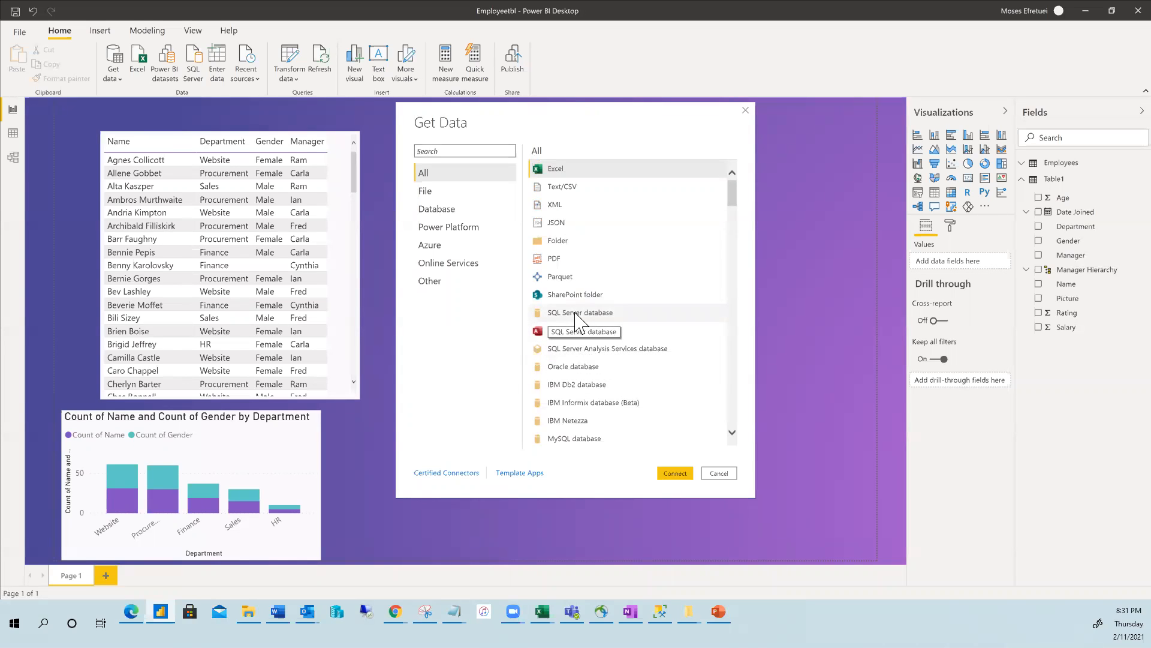
Pick SQL Server database and connect, cancel the connection, then bring up Page 1's tab options.
click(575, 321)
click(673, 473)
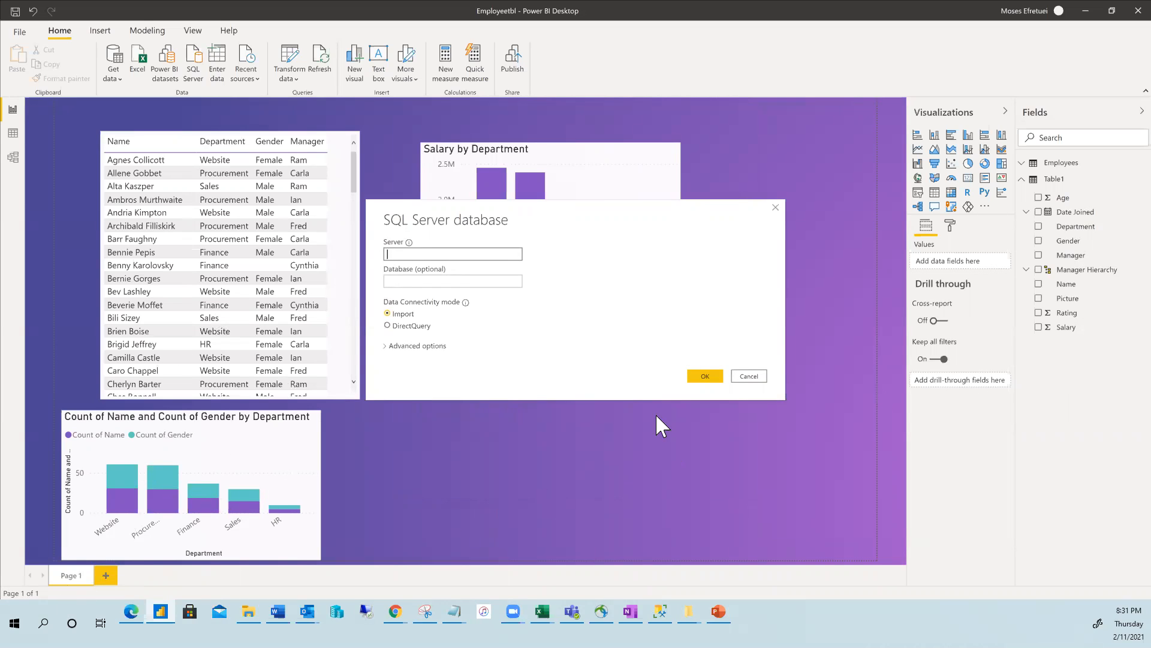
click(750, 377)
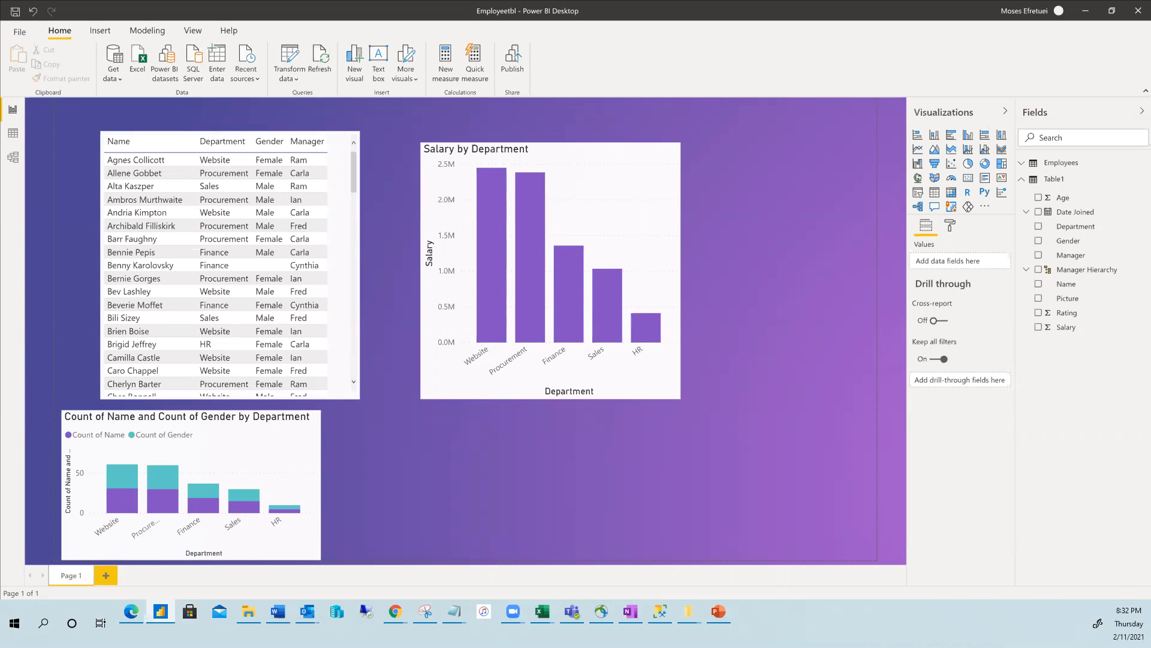
right_click(73, 576)
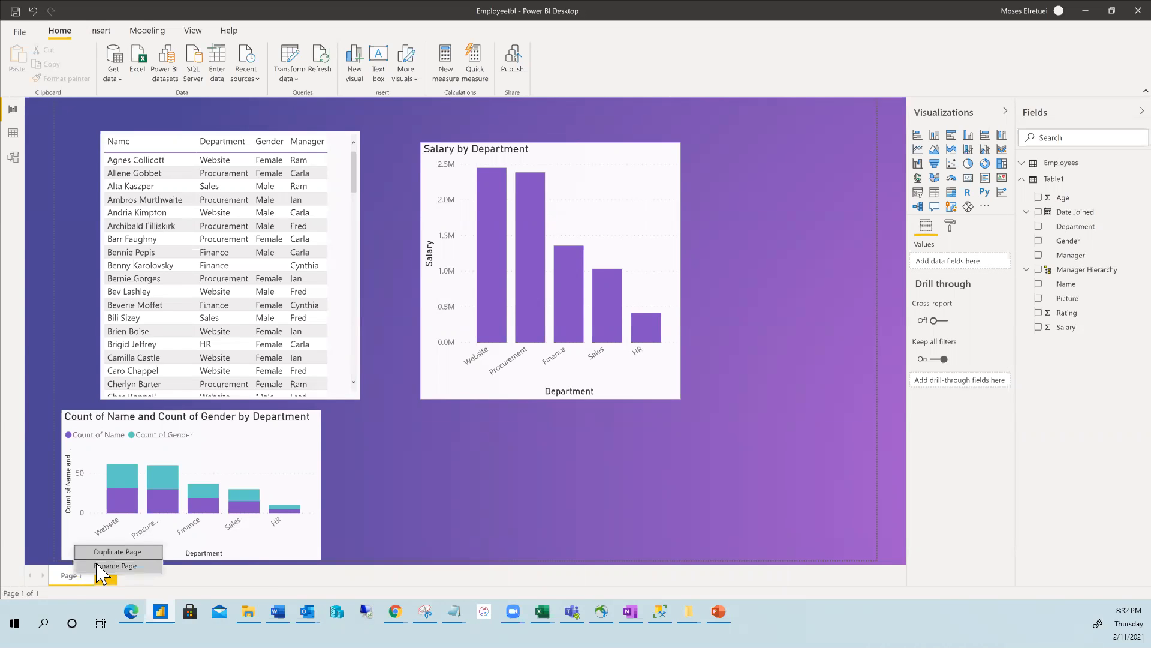
Rename the Page 1 tab to 'employeeInfo' and add a new blank Page 1 after it.
click(100, 567)
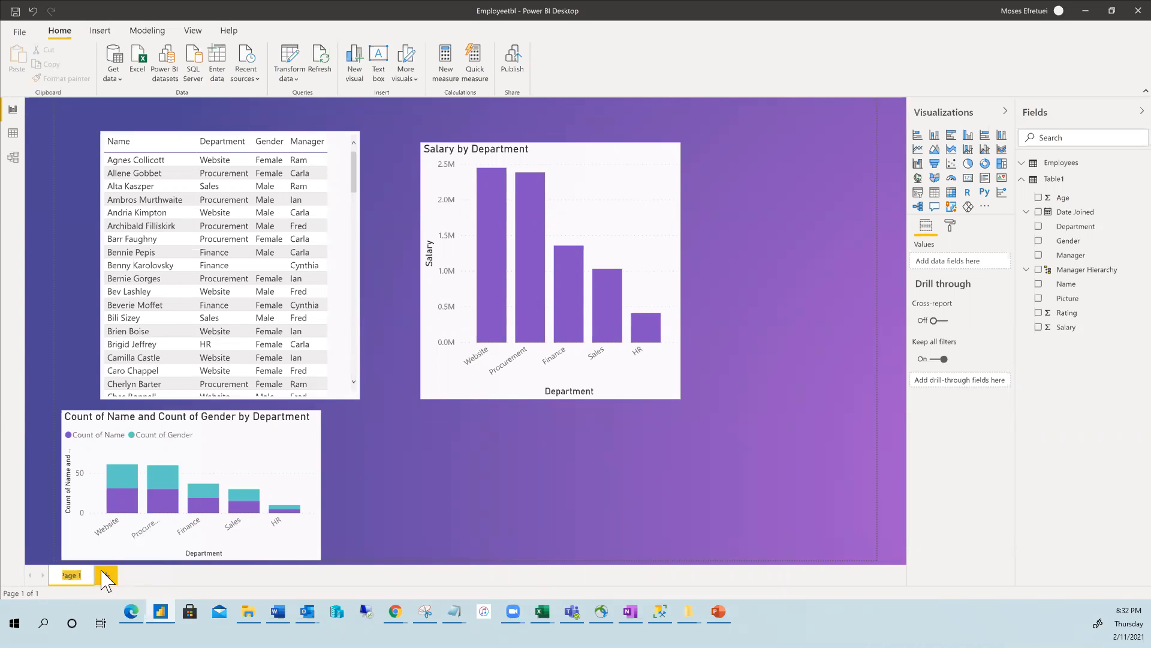
key(Return)
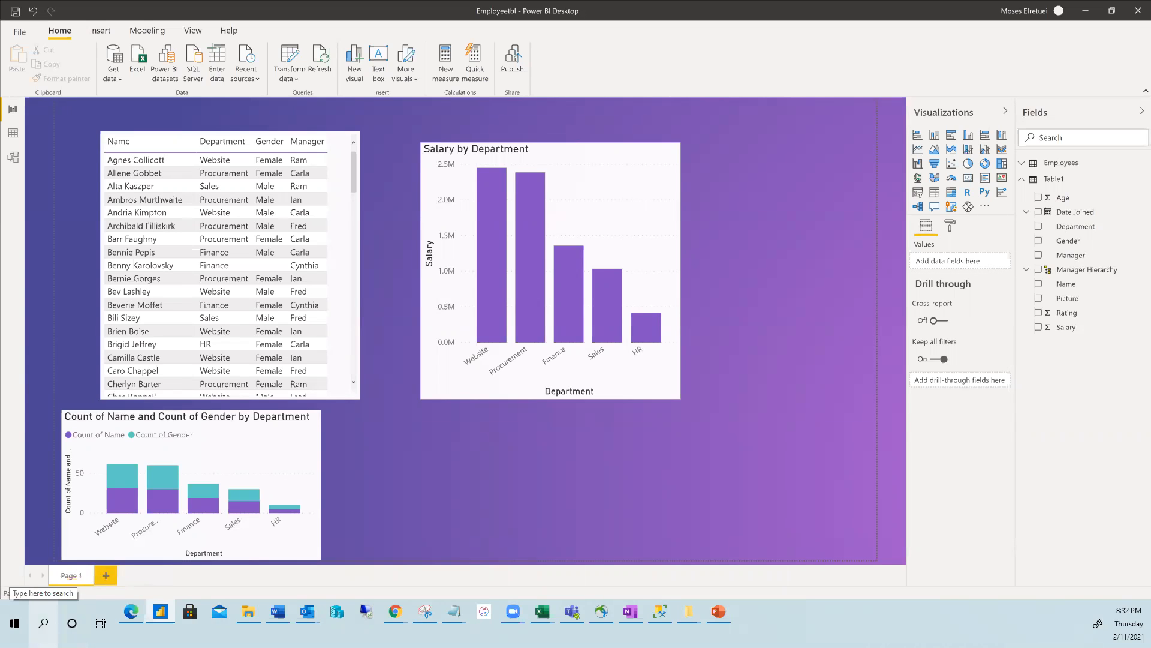
double_click(73, 576)
text(eeI)
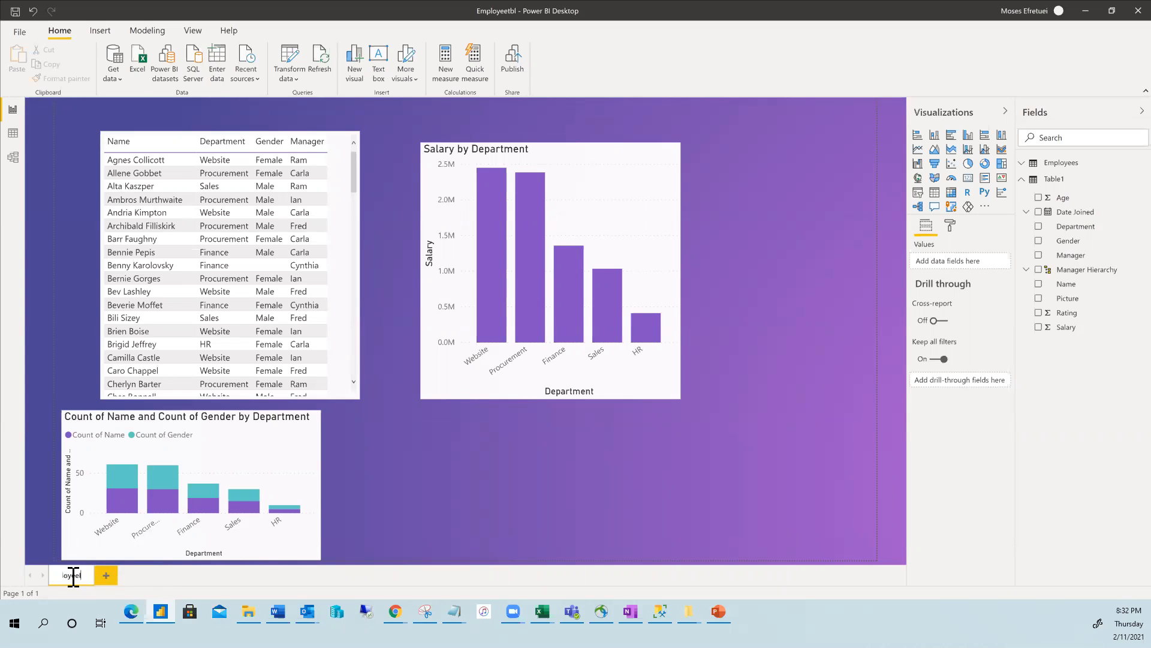
text(mployeeInfo)
key(Return)
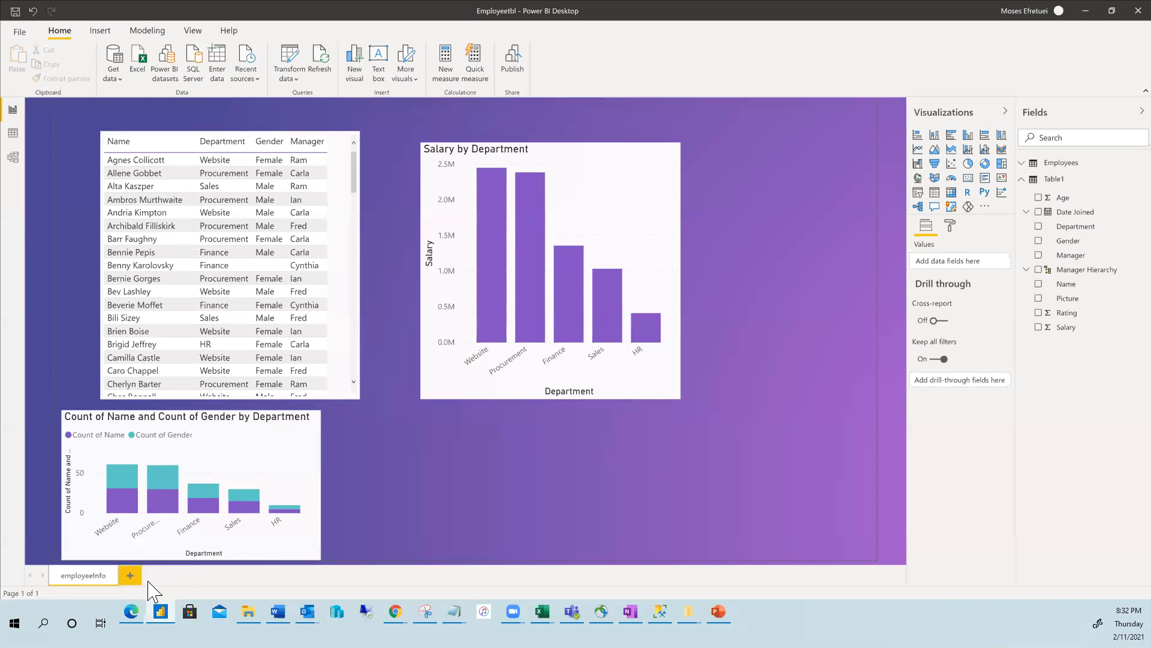
click(131, 575)
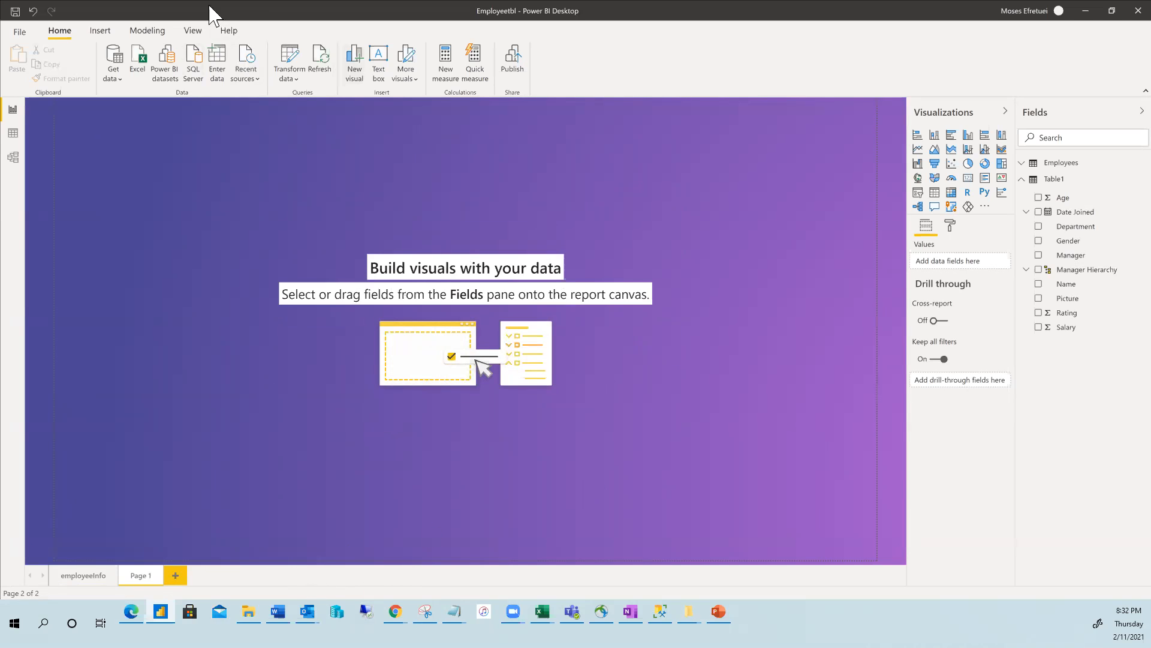
Choose SQL Server from Get data's common sources to bring up its Import-mode connection form.
click(116, 71)
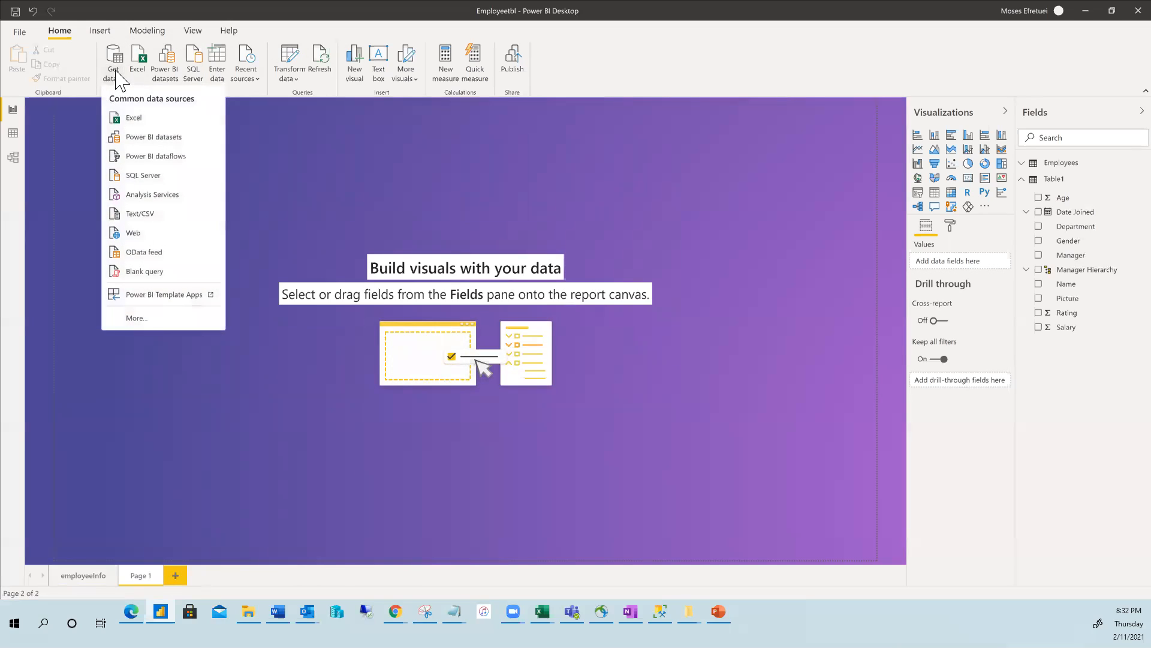
click(142, 178)
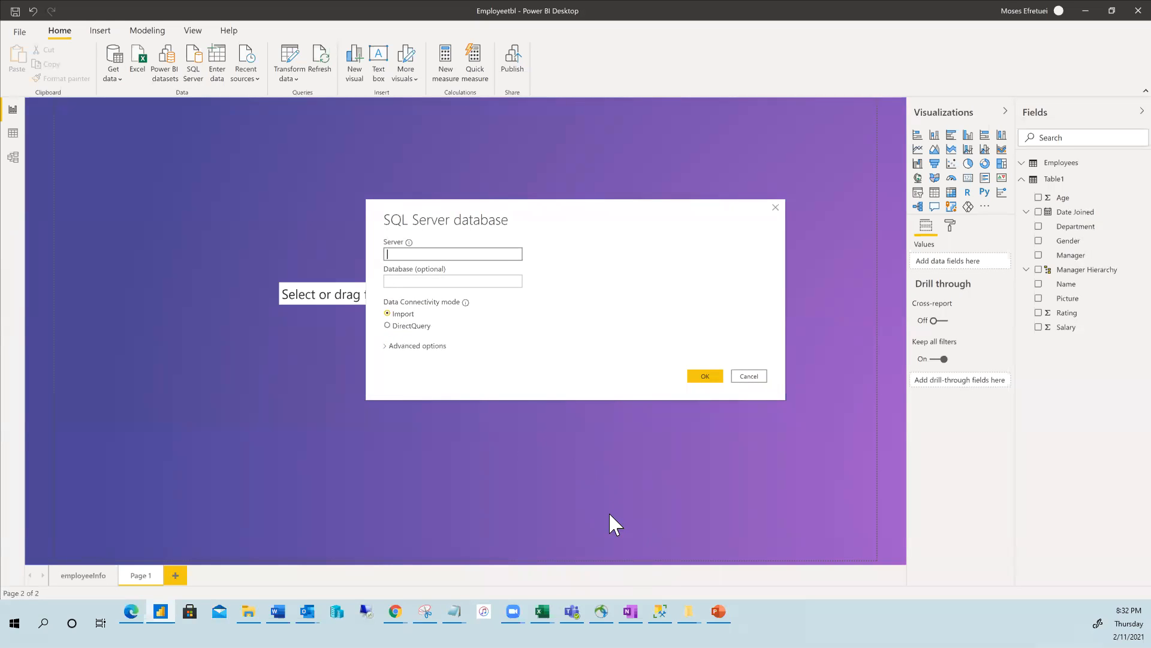
In SSMS, view the MPITTECH1 server name in Connect Object Explorer, cancel, and return to Power BI.
click(660, 611)
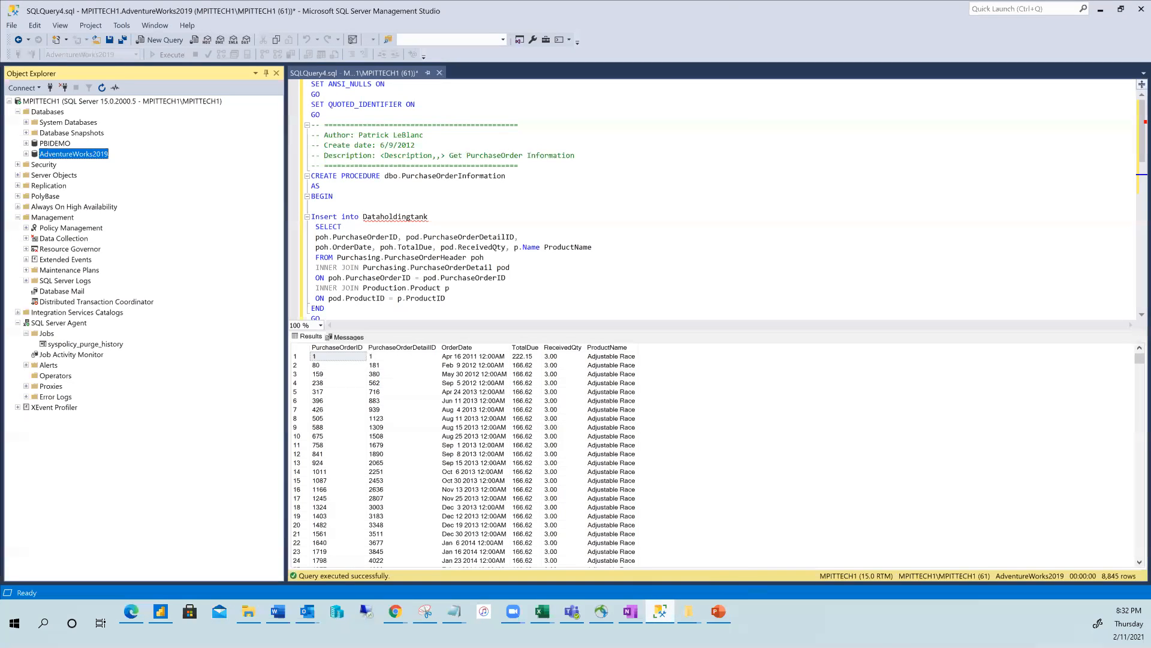
click(50, 87)
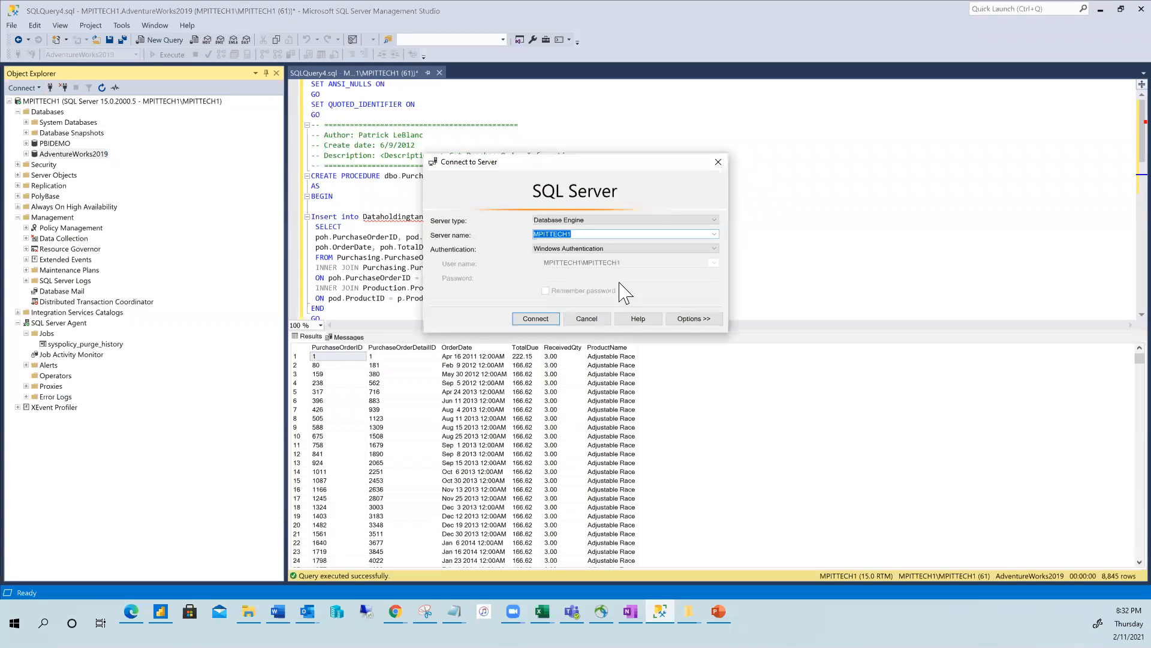
click(586, 318)
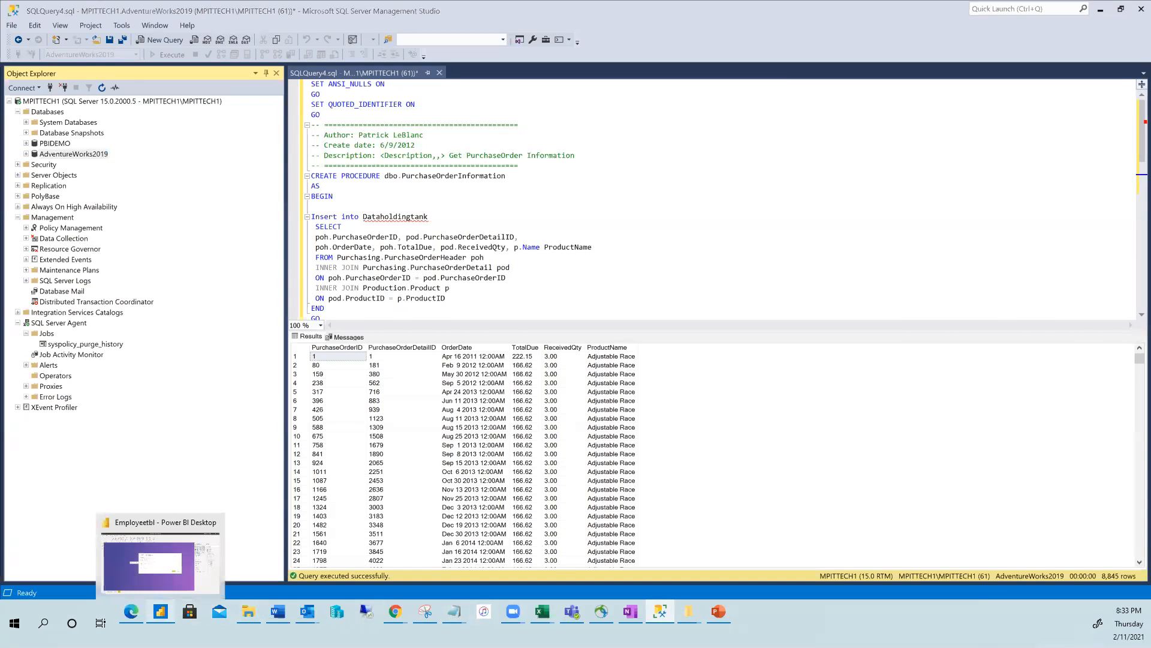
click(160, 611)
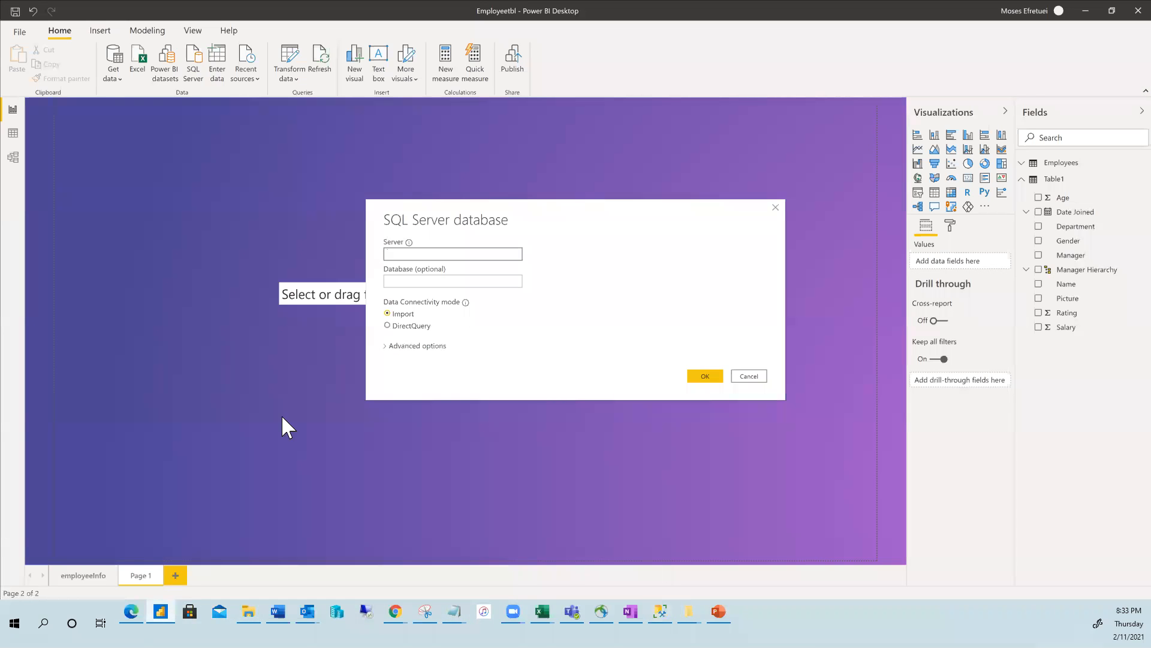
Paste MPITTECH1 as the SQL Server name and connect, opening the Navigator.
right_click(412, 257)
click(363, 297)
click(705, 378)
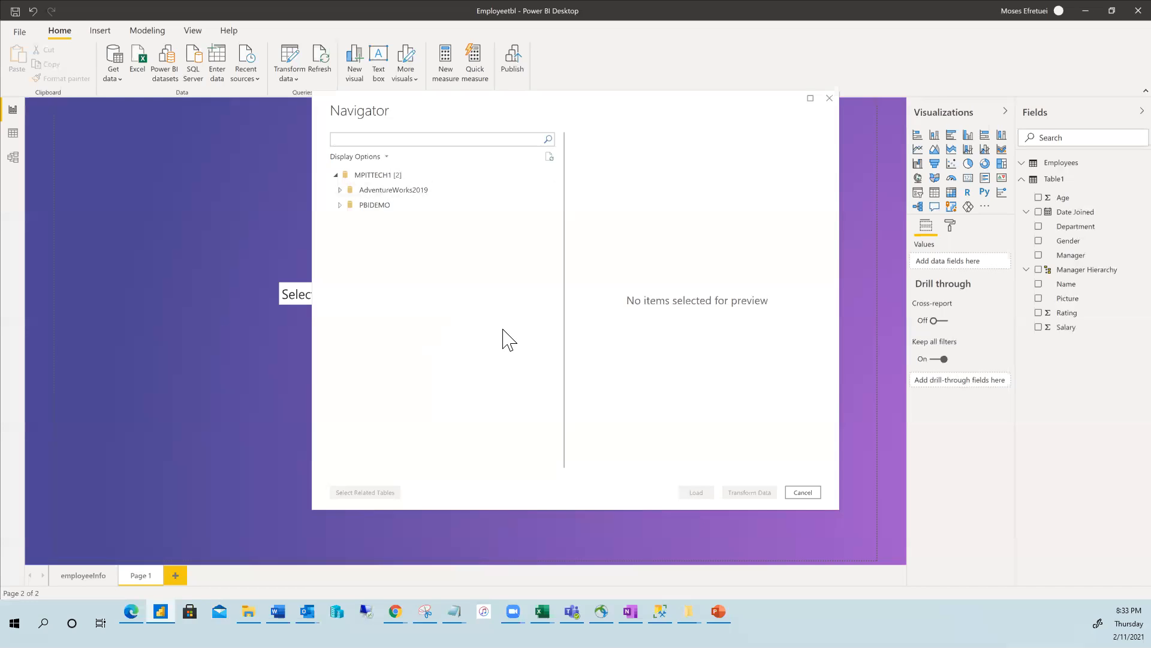
Select HumanResources.Department, Employee and EmployeePayHistory under AdventureWorks2019 and load them.
click(341, 190)
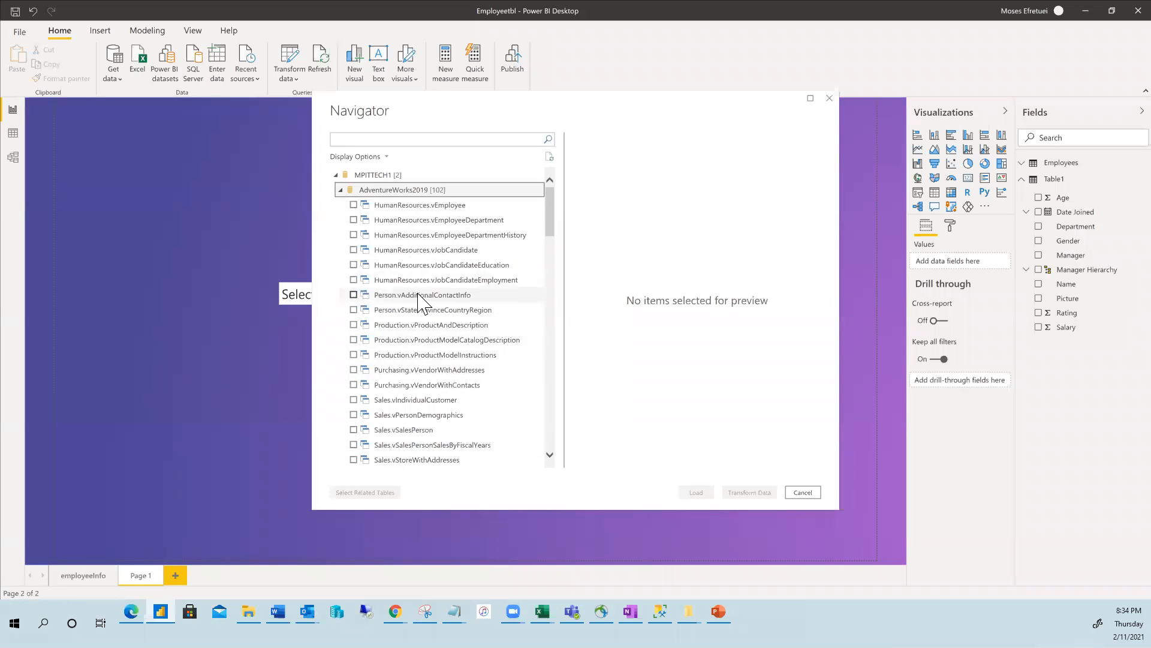
scroll(436, 350, down, 5)
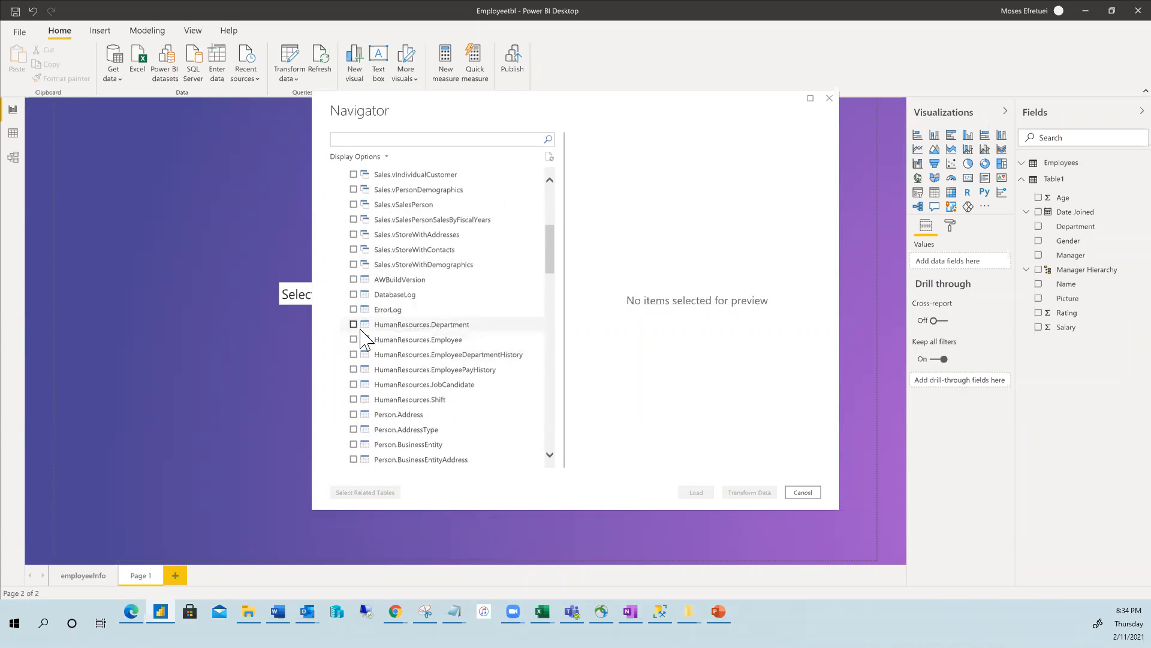
click(354, 325)
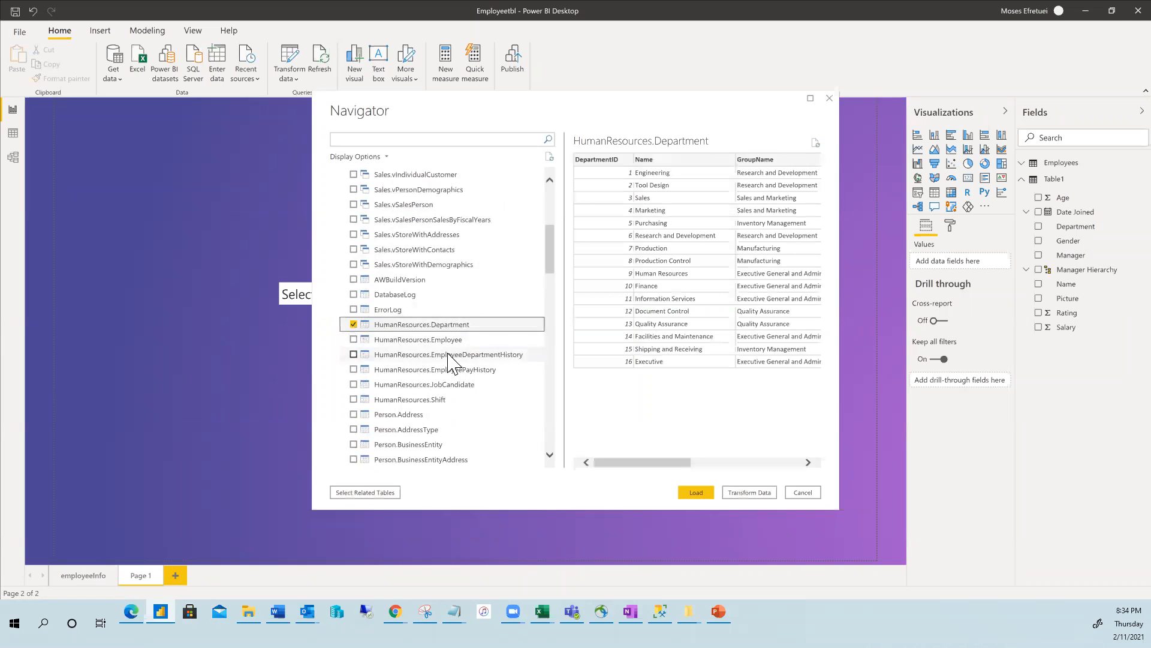
click(354, 340)
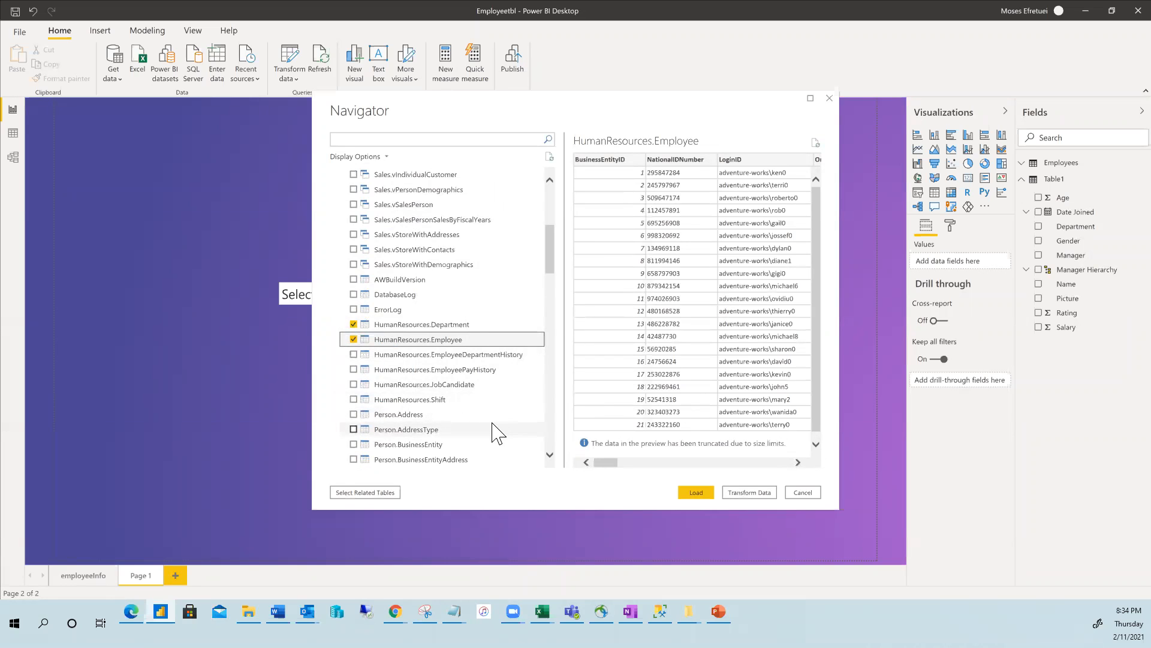
scroll(434, 408, down, 1)
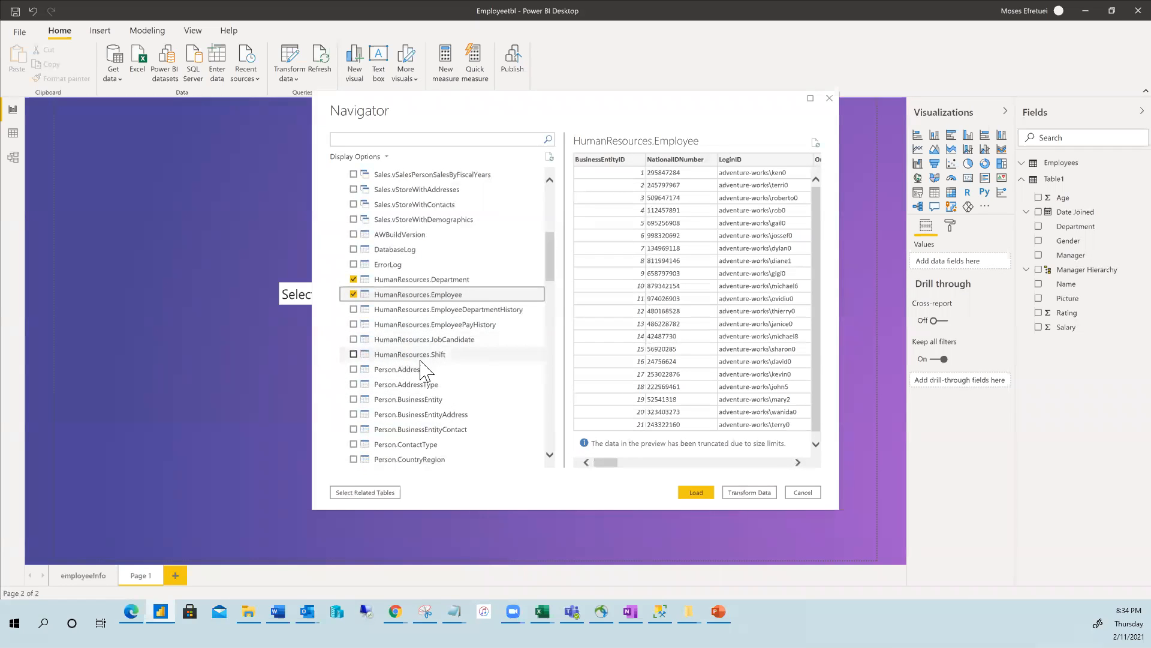
scroll(422, 369, up, 1)
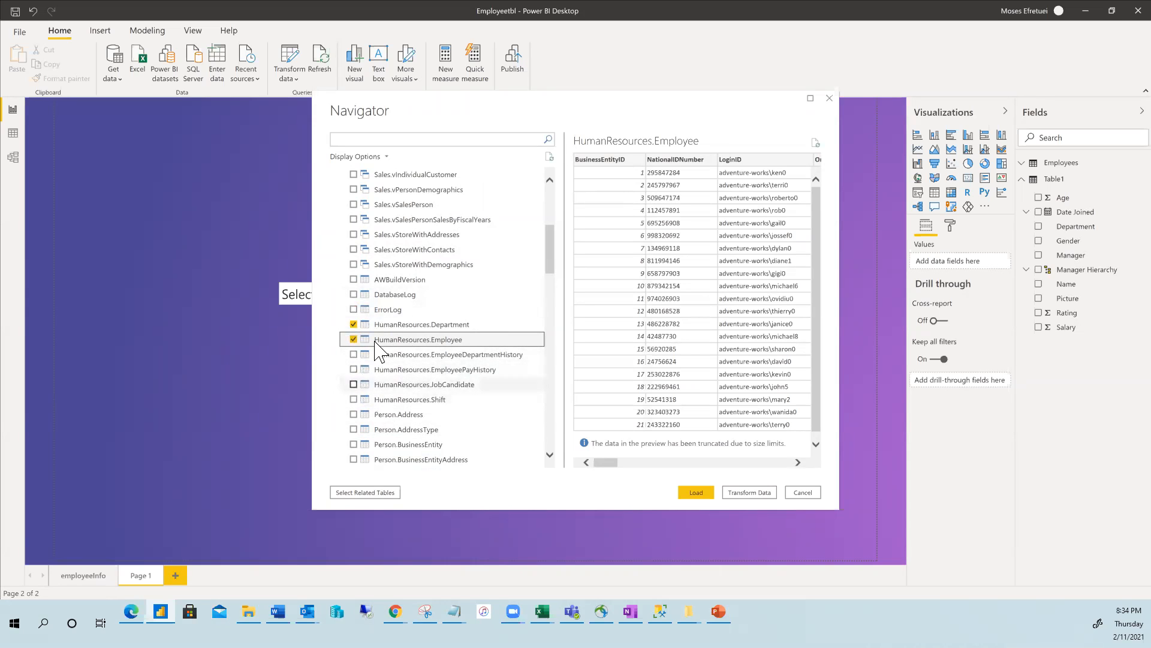
scroll(408, 252, up, 5)
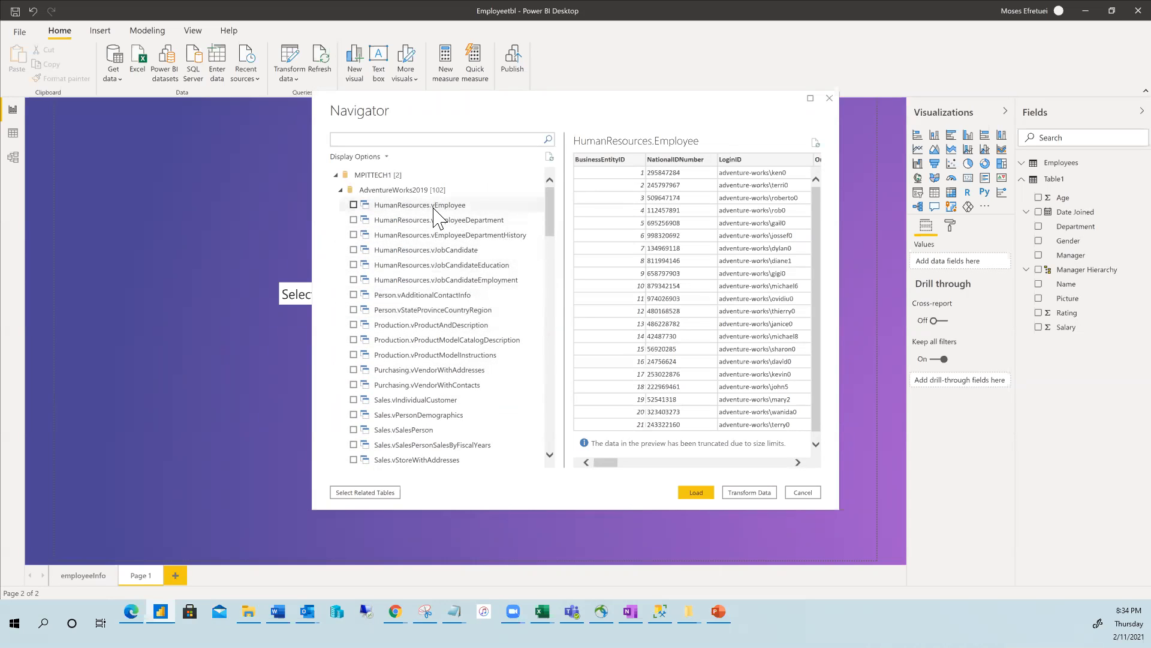
scroll(436, 268, down, 6)
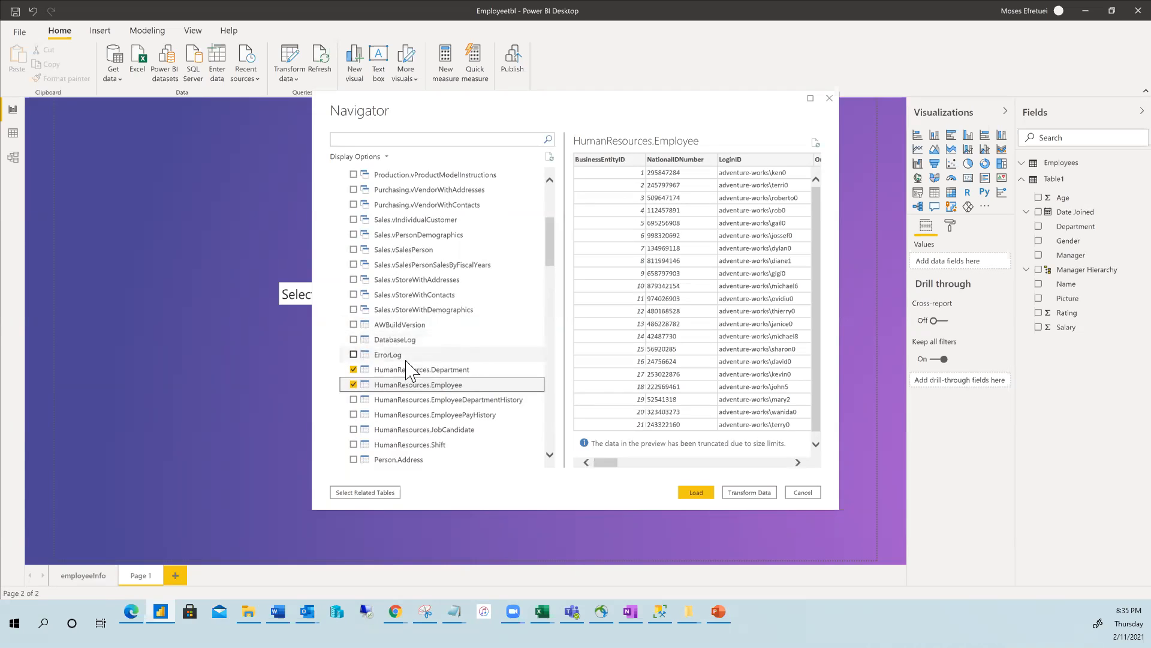
scroll(438, 360, down, 2)
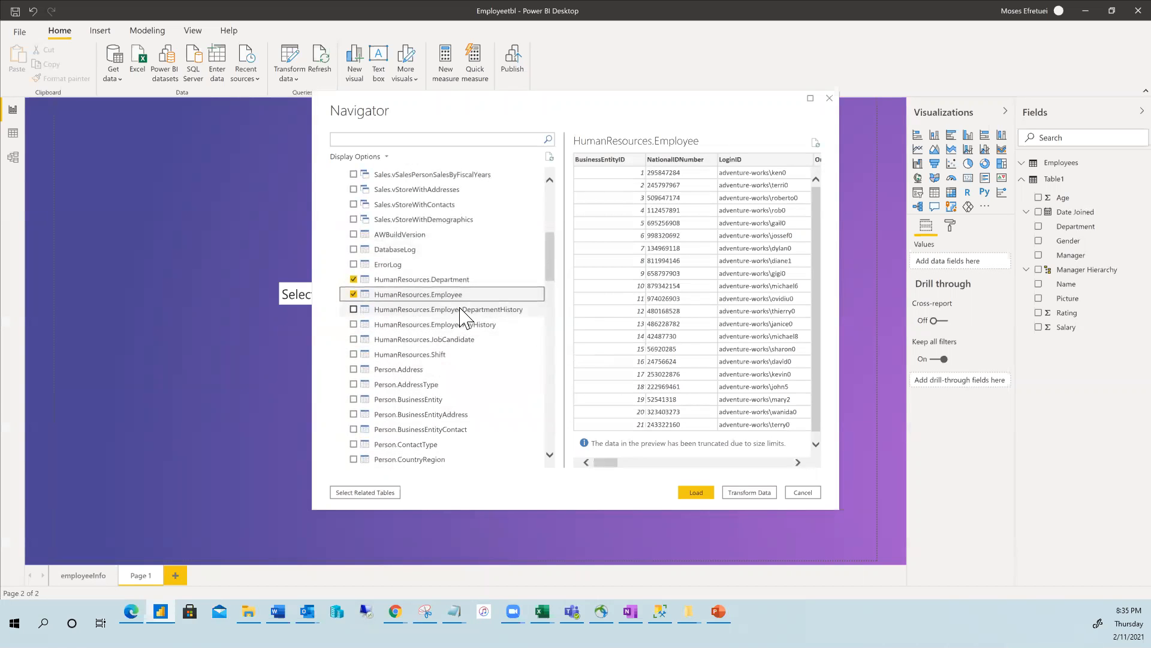
click(353, 324)
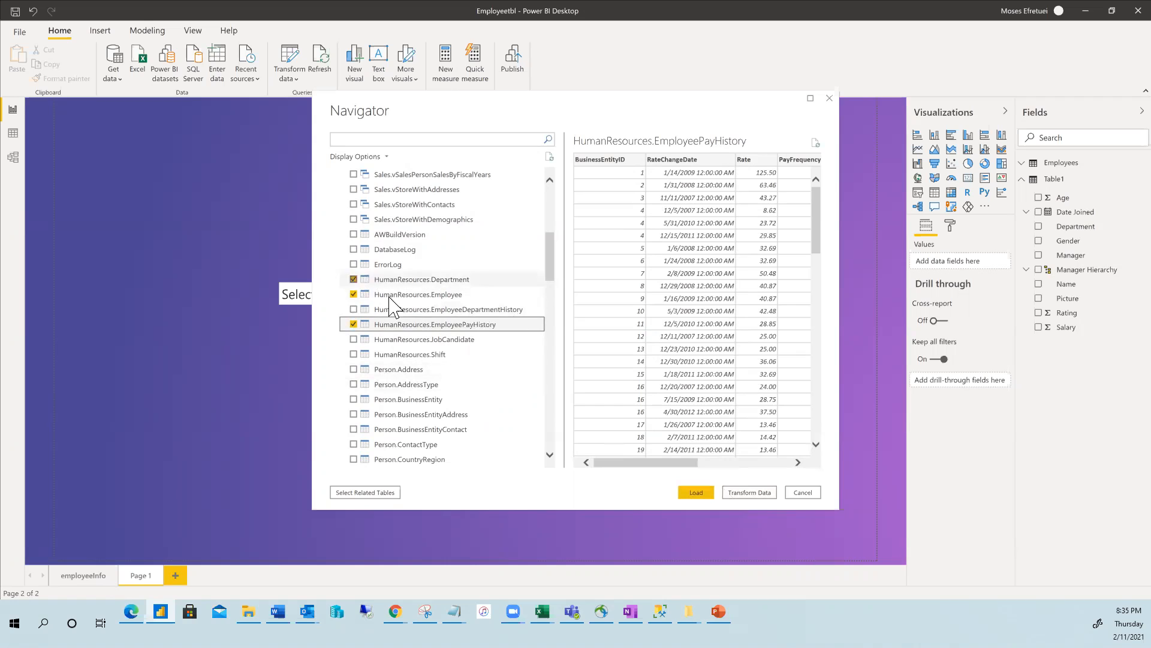
click(695, 493)
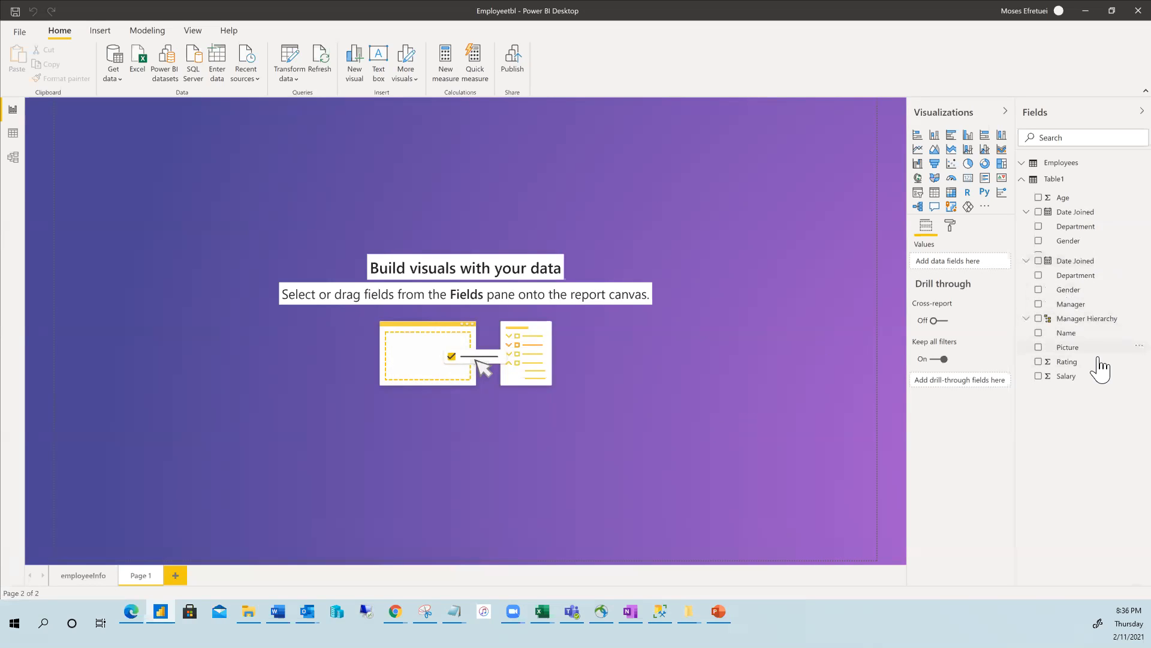
Widen the Fields pane to show full table names and collapse Table1's fields.
click(1027, 320)
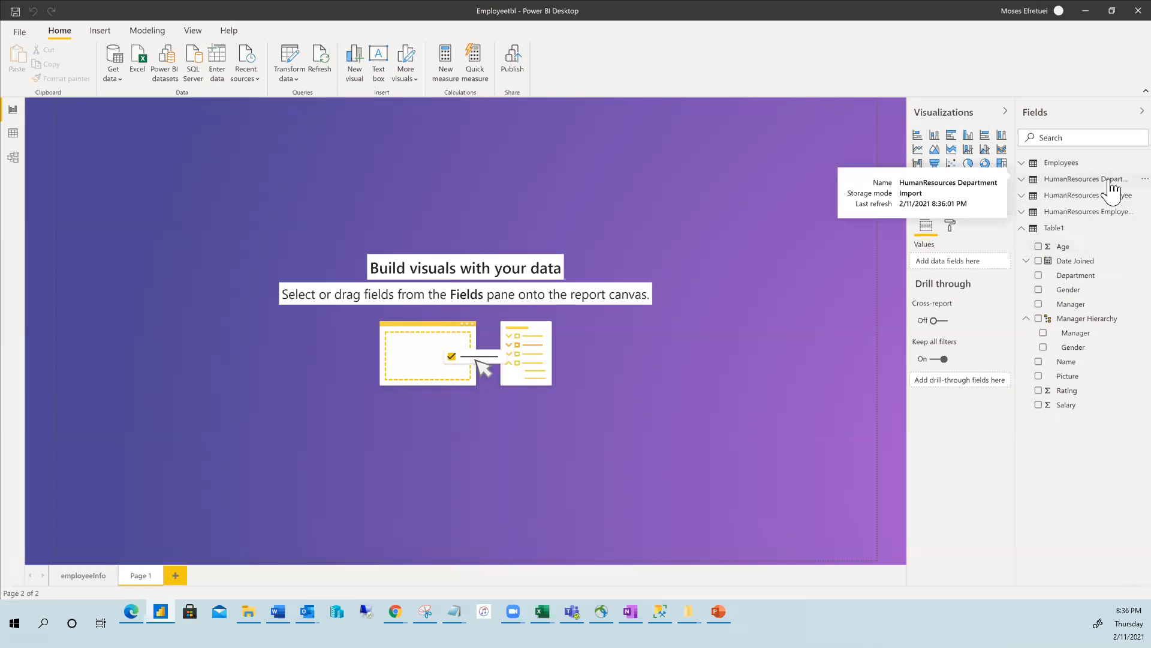
drag(1015, 186, 961, 192)
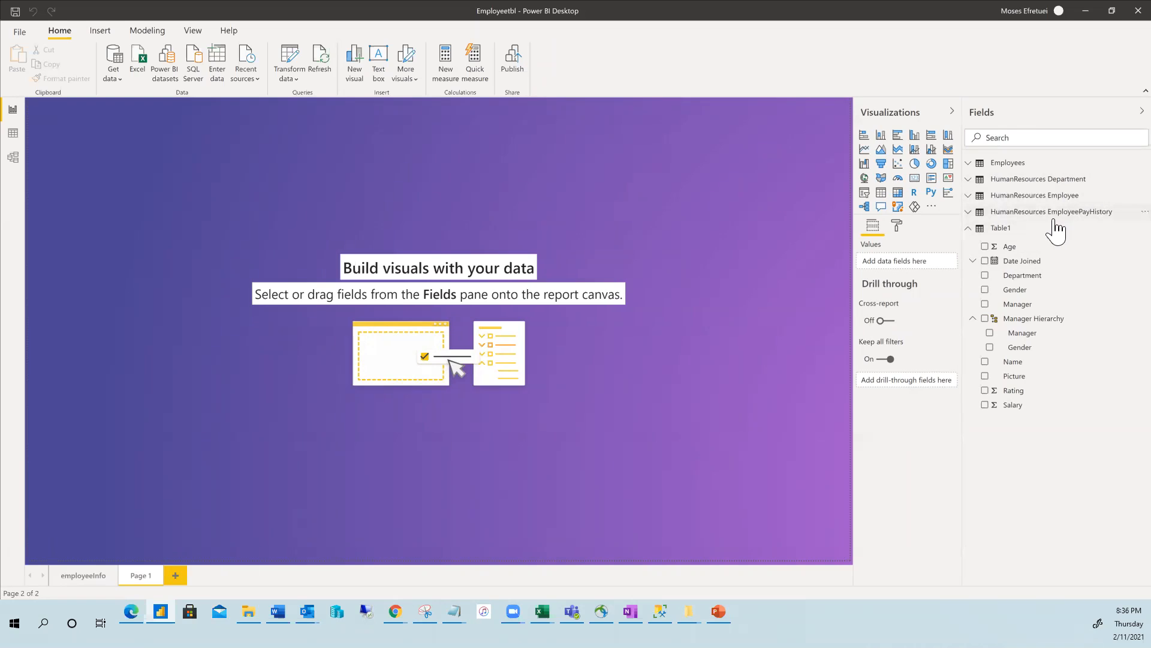
click(969, 229)
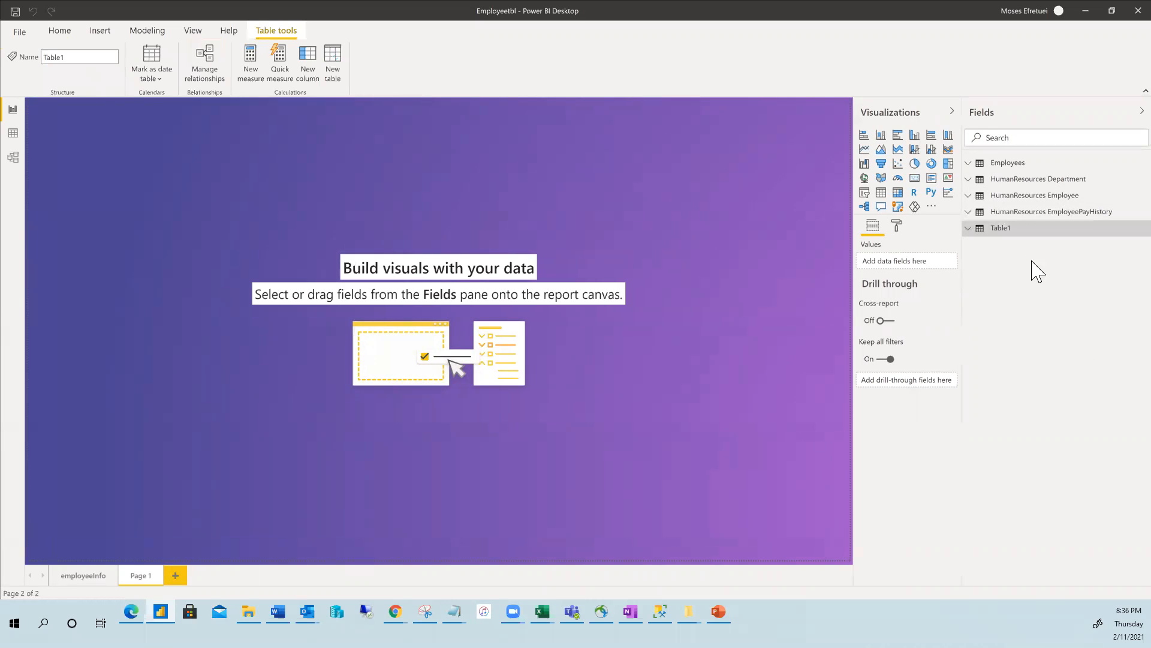
click(1023, 213)
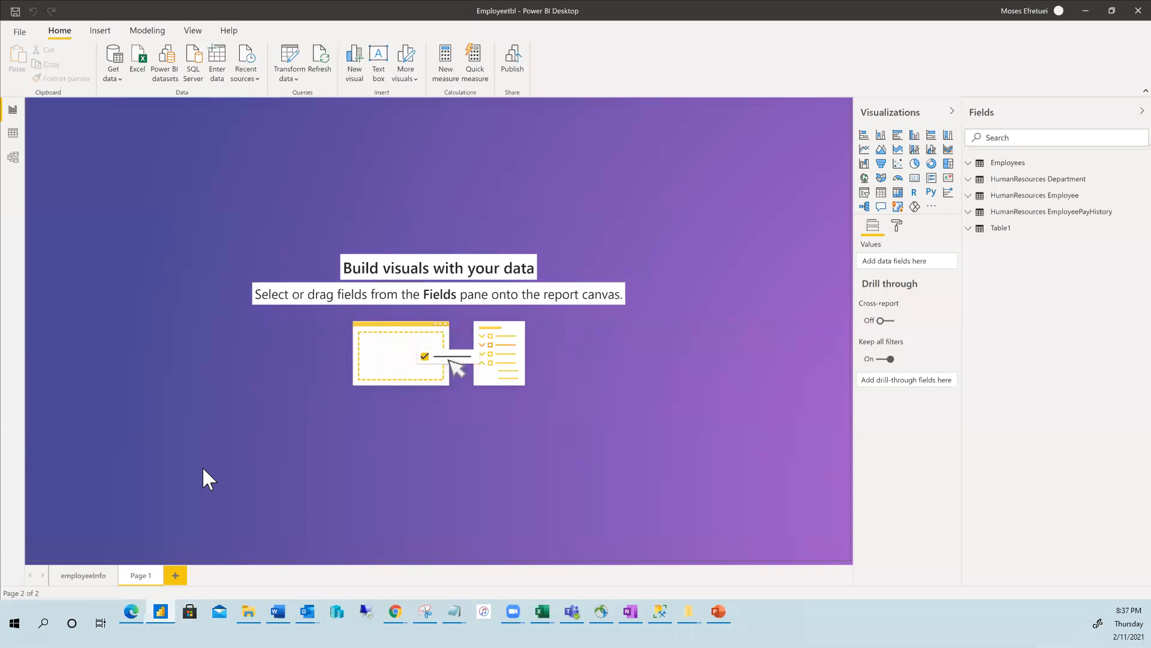
Place DepartmentID on the canvas as a Table visual, then add GroupName and Name columns.
click(969, 197)
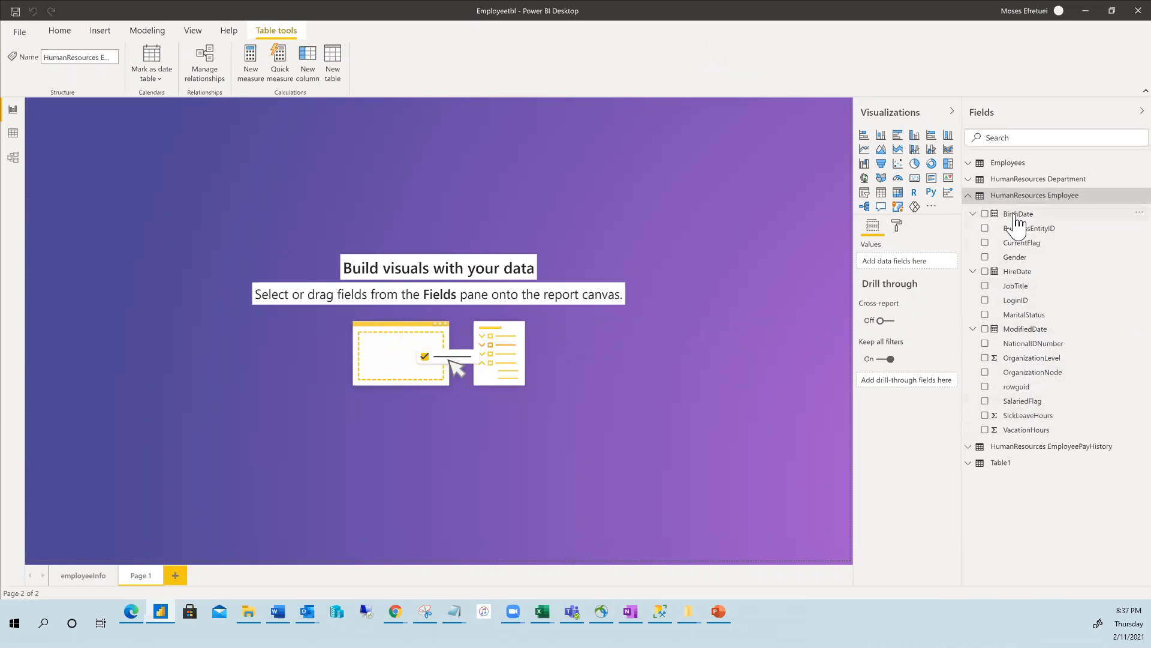
click(968, 196)
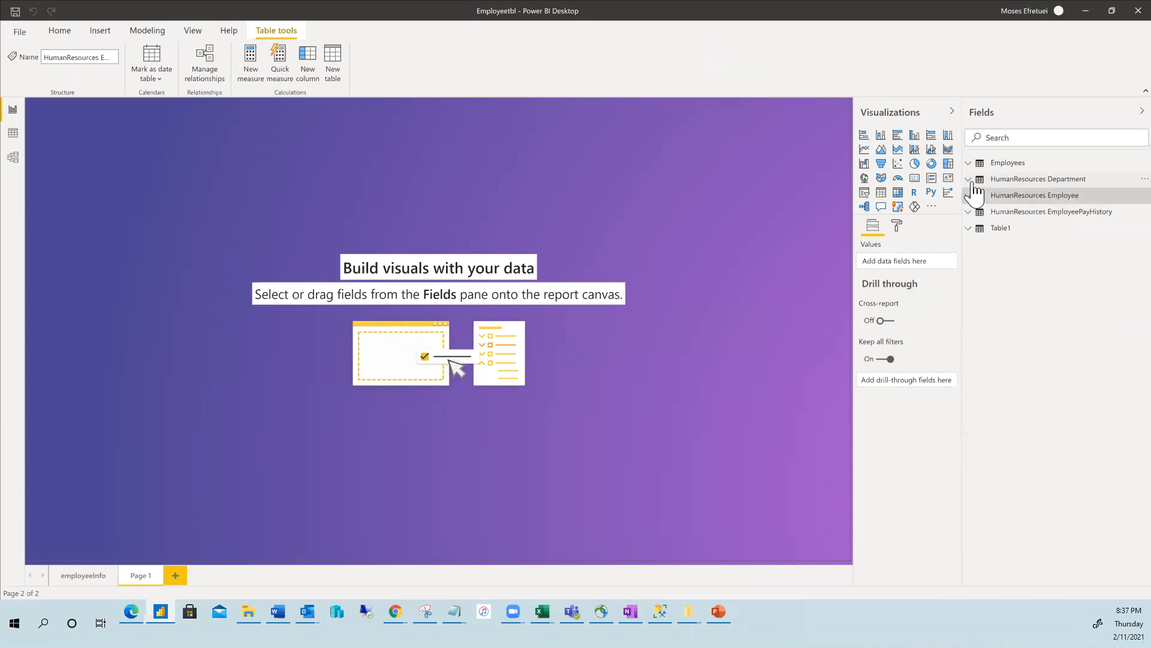
click(970, 180)
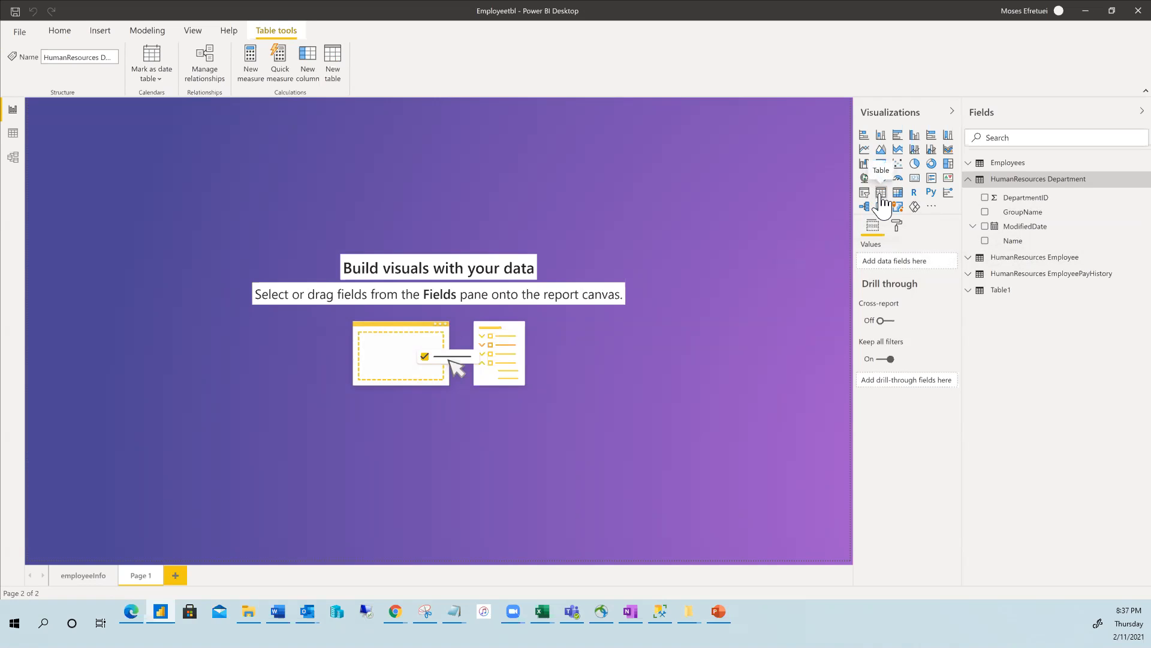
click(1023, 203)
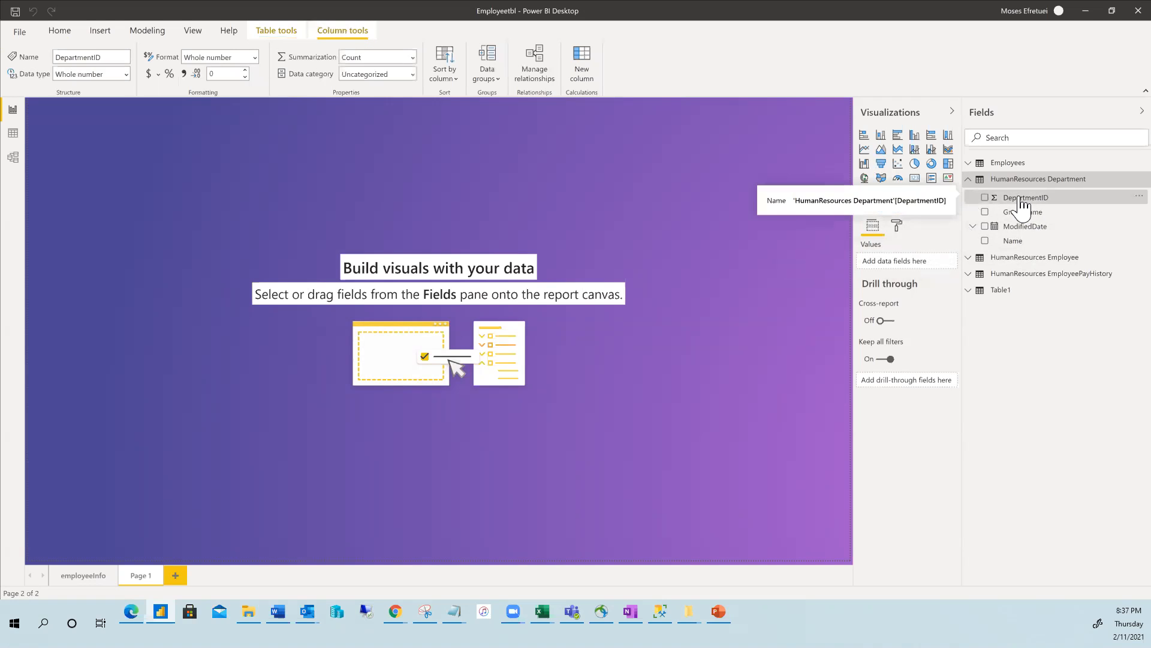
click(985, 197)
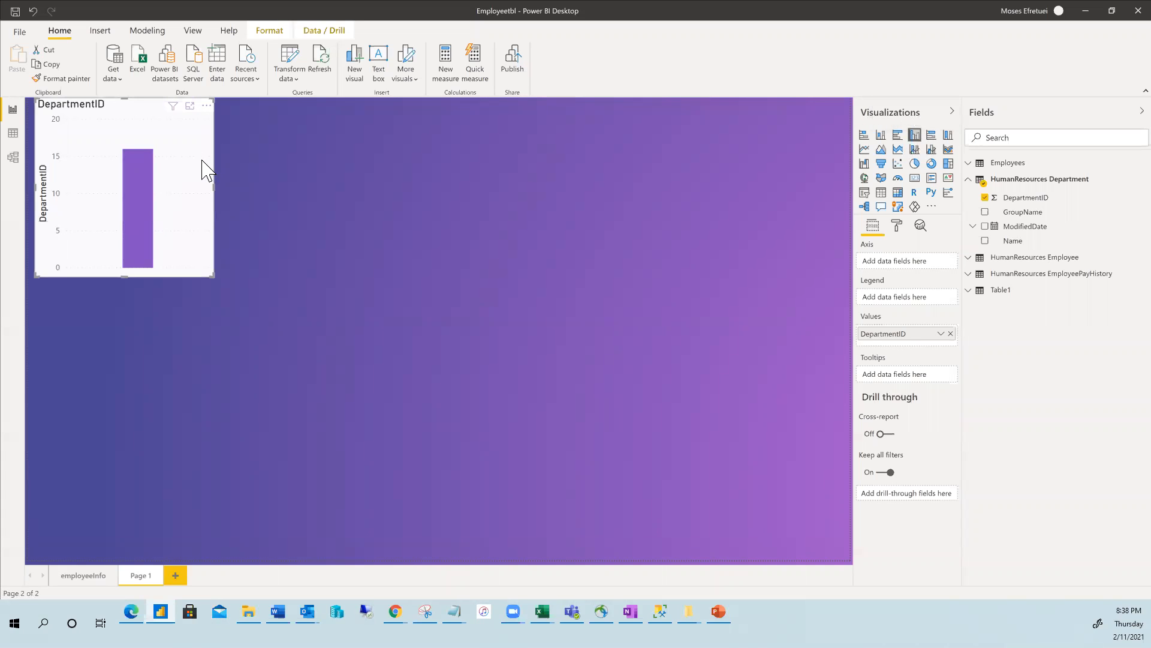
key(Delete)
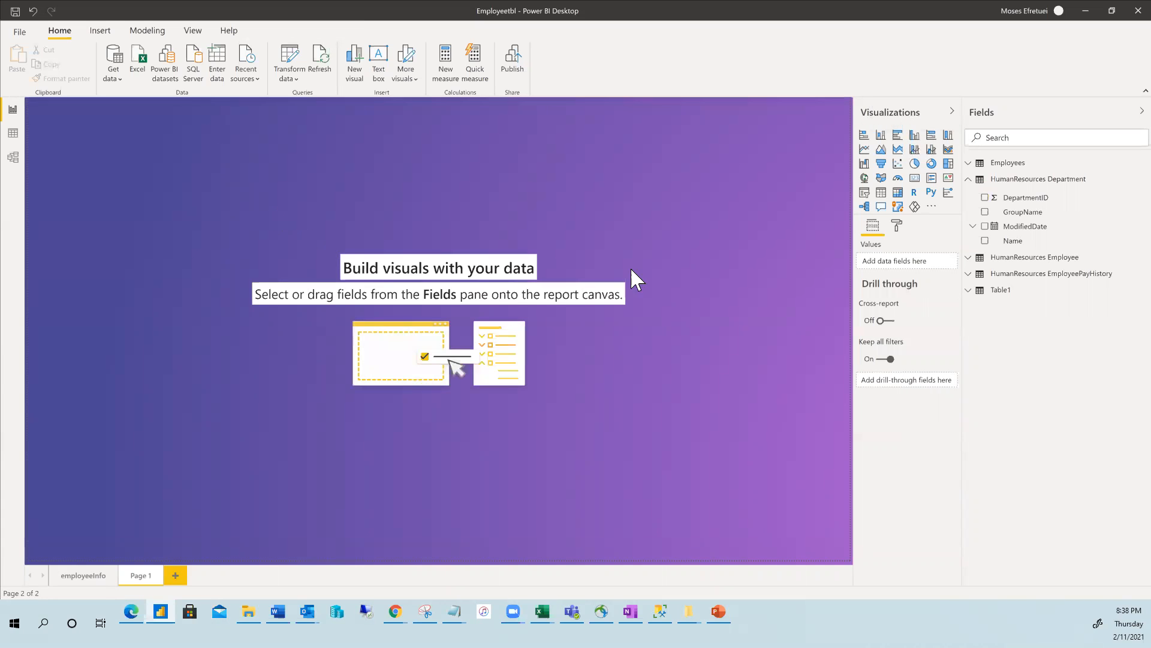
drag(1022, 198, 180, 240)
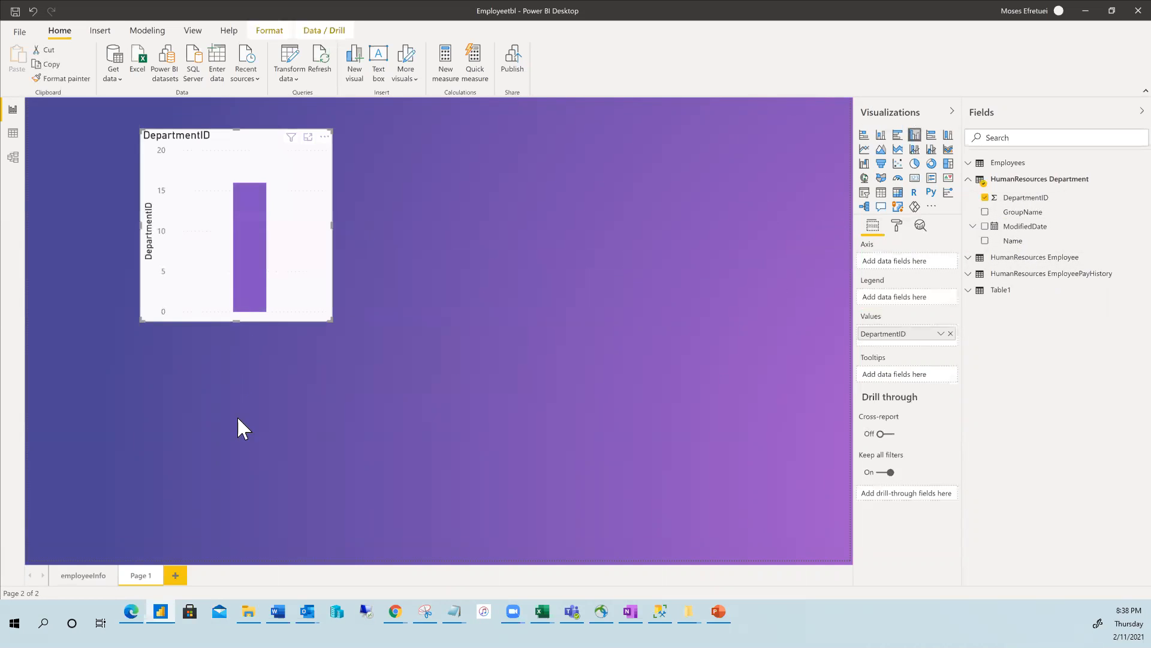
click(882, 193)
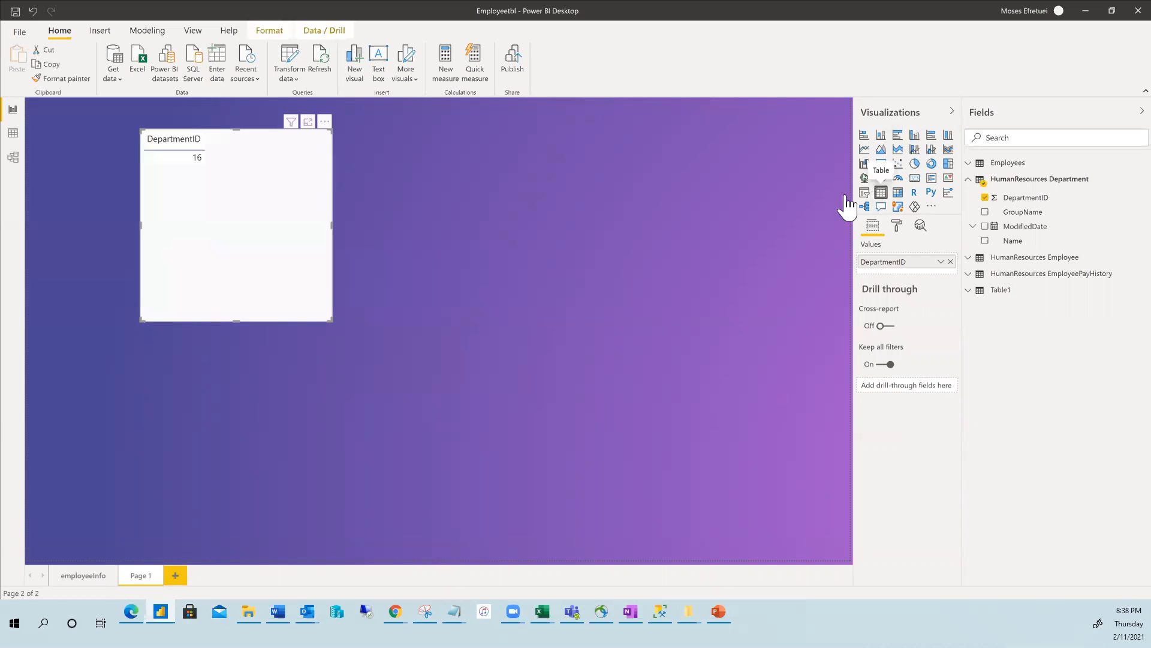
click(985, 212)
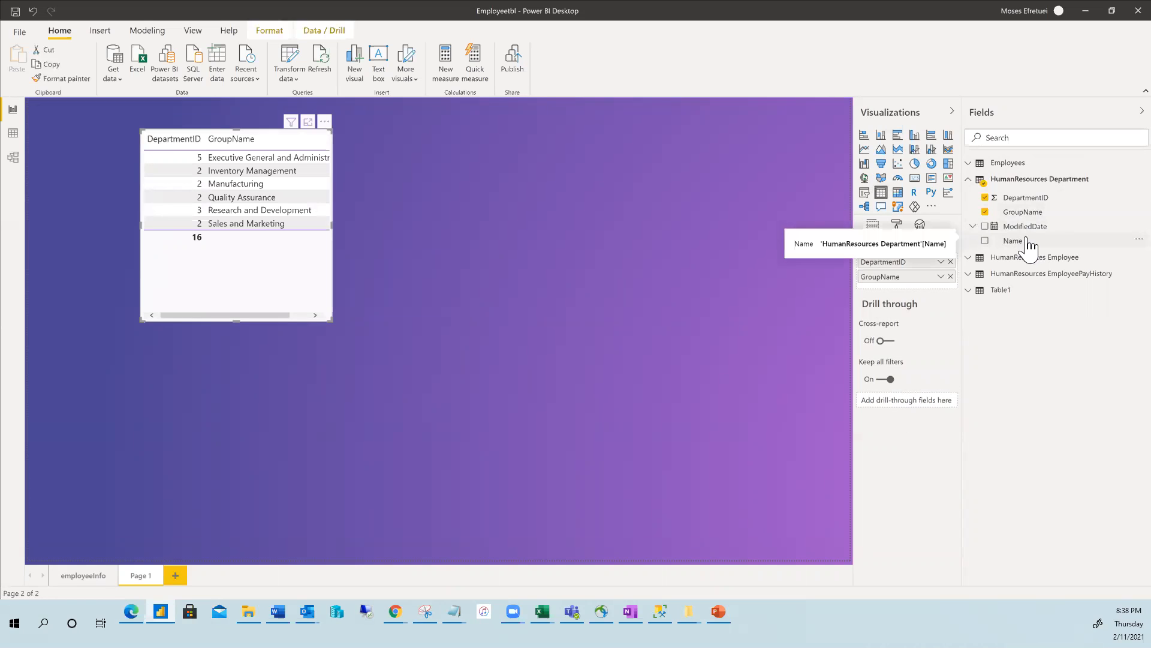
click(985, 240)
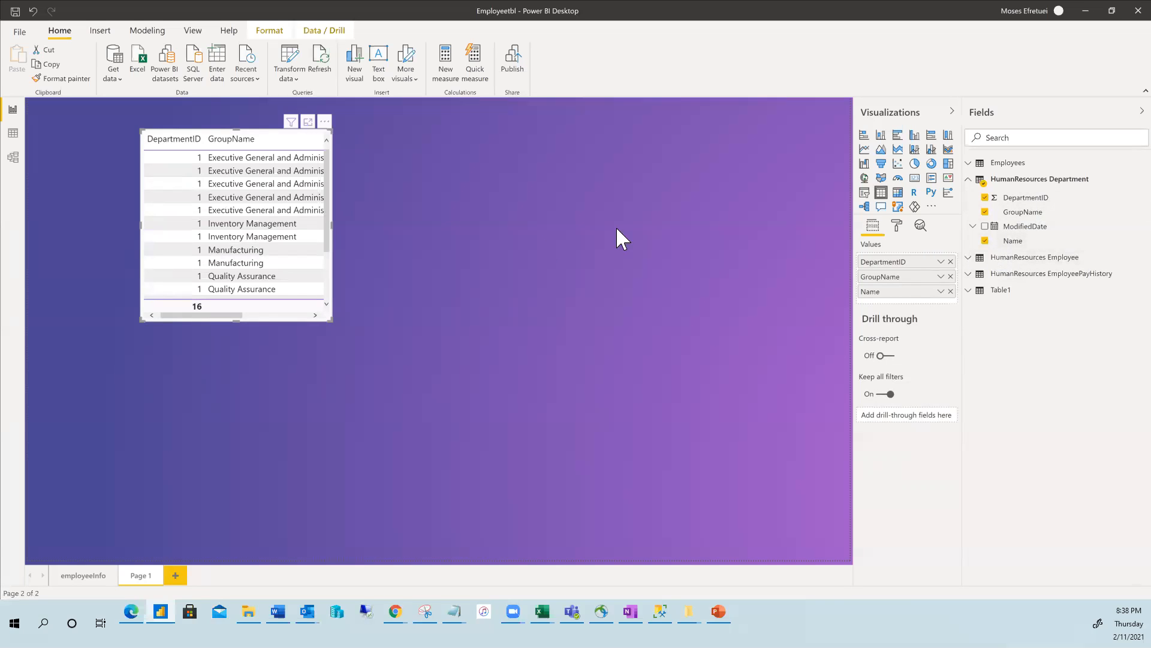
click(407, 170)
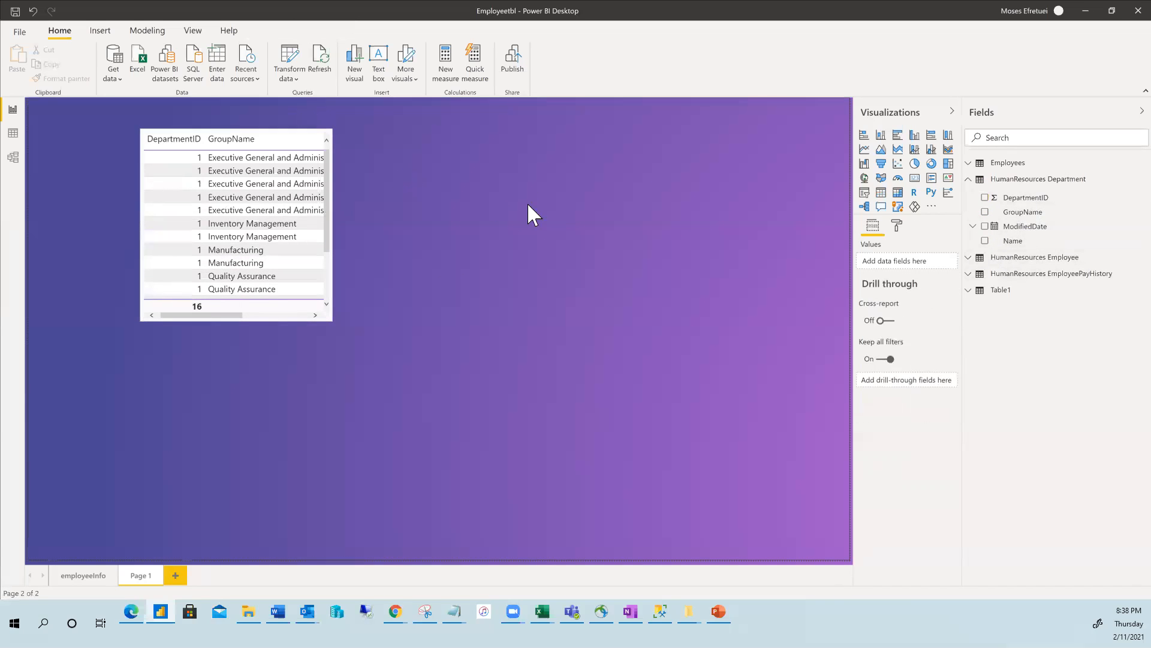
Build a Table visual from HumanResources Employee's BirthDate hierarchy with Gender added.
click(970, 262)
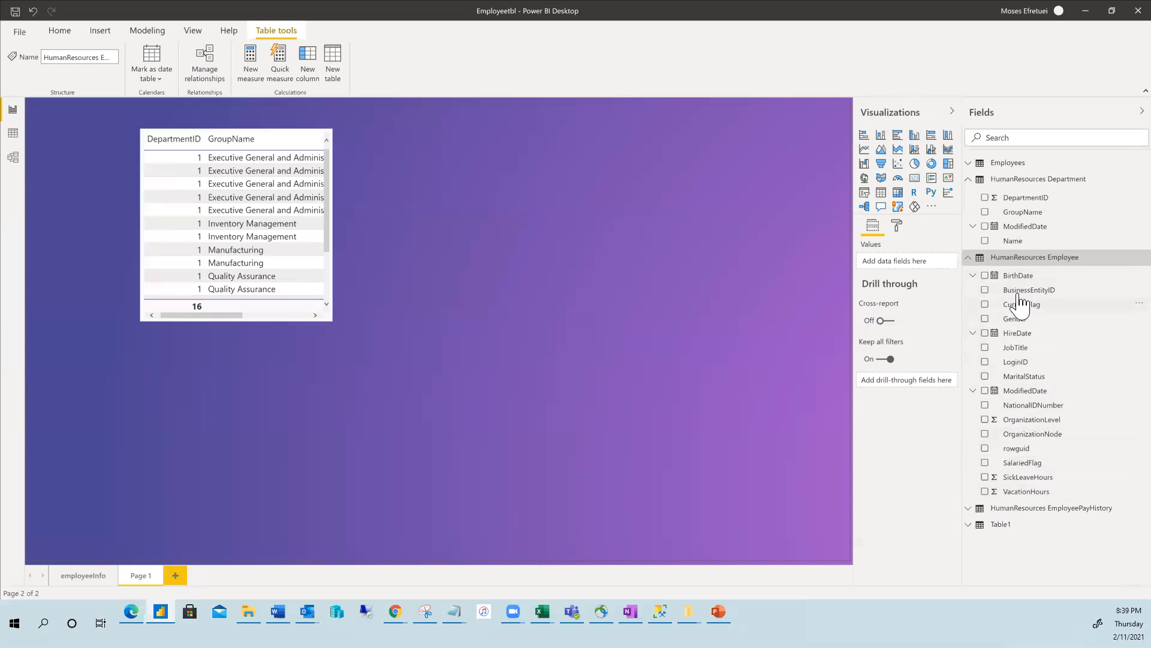
drag(1024, 277, 535, 227)
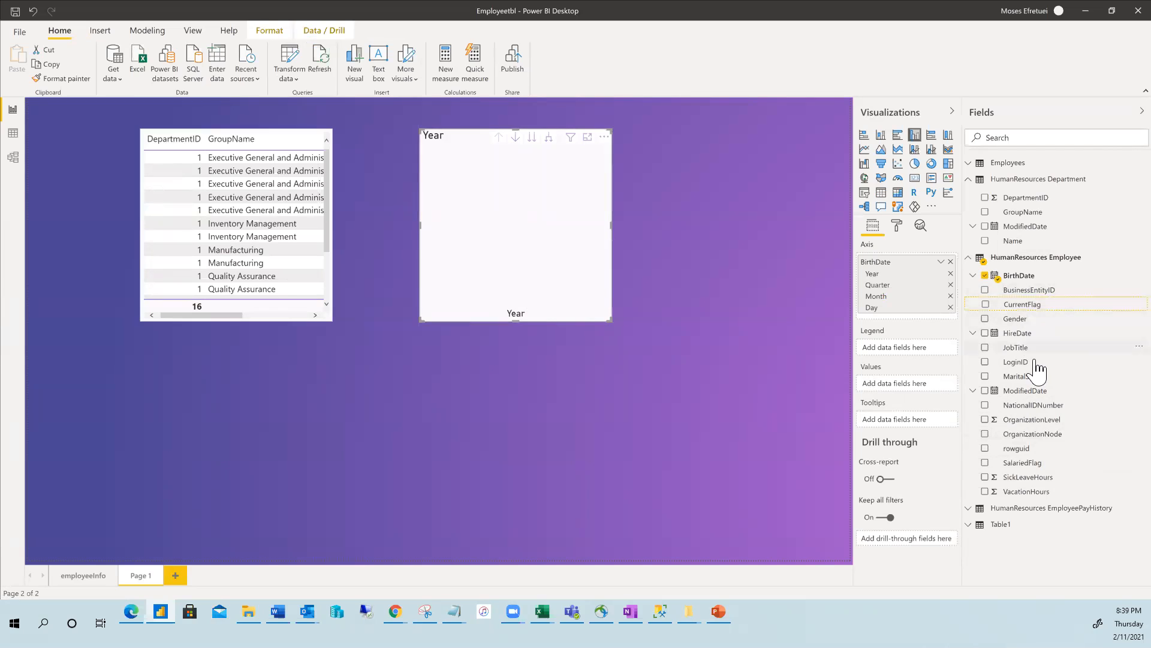
drag(1027, 322, 545, 282)
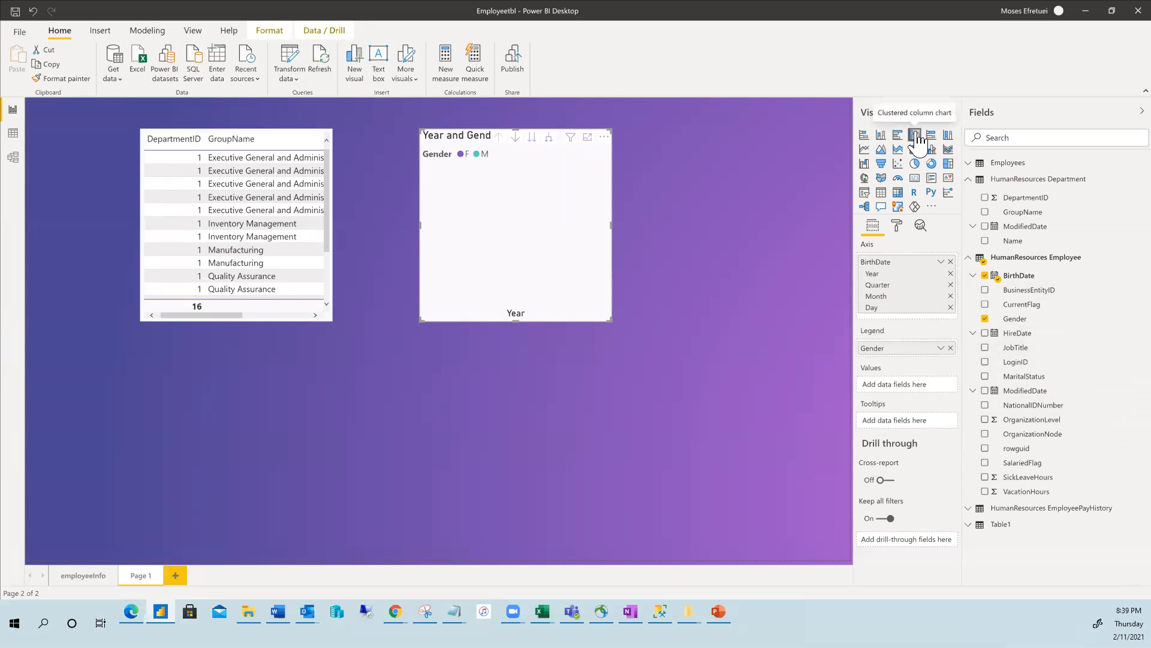
click(881, 192)
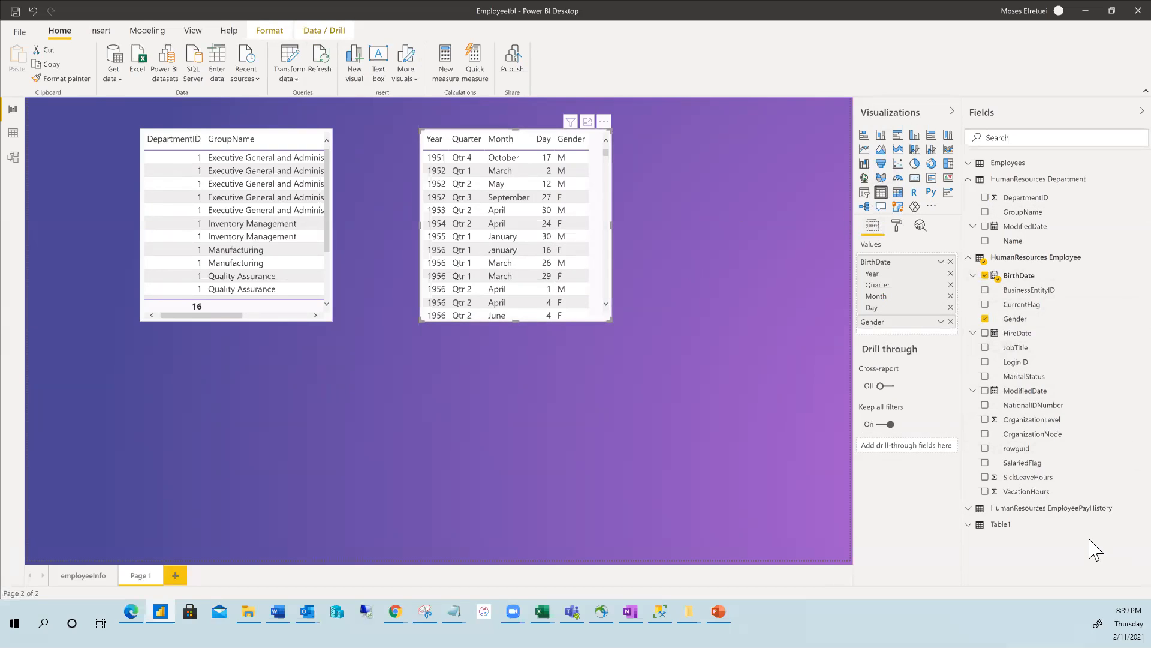
Add JobTitle to the birth-date table, sort it by Month ascending, and open its formatting options.
click(1020, 349)
click(985, 347)
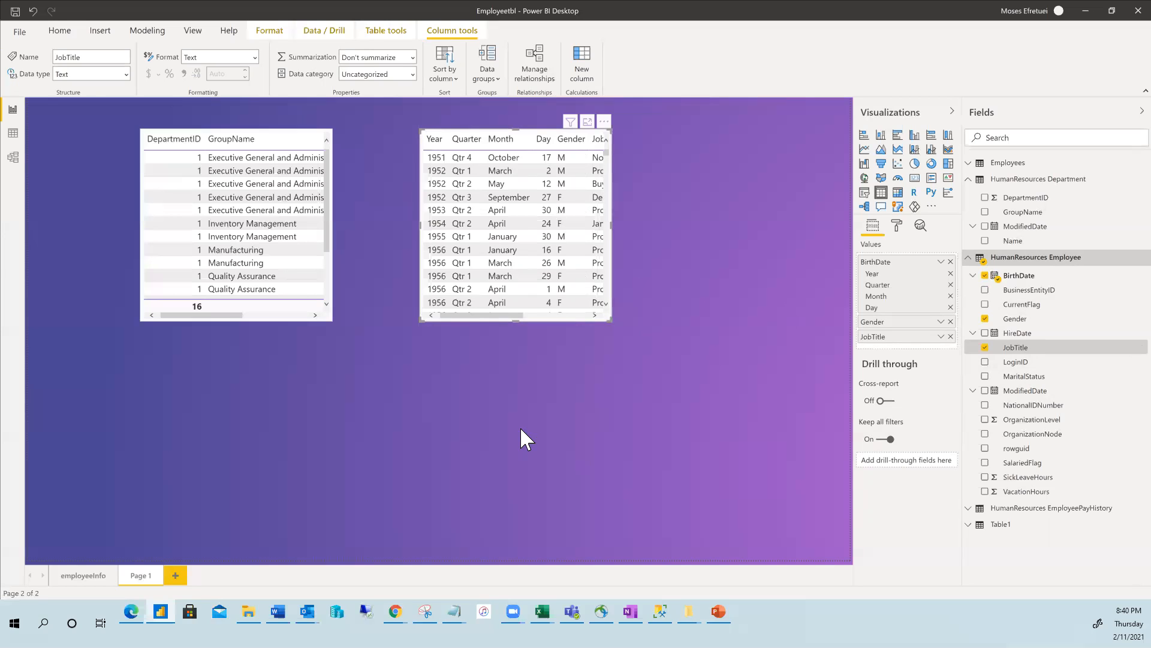
click(567, 214)
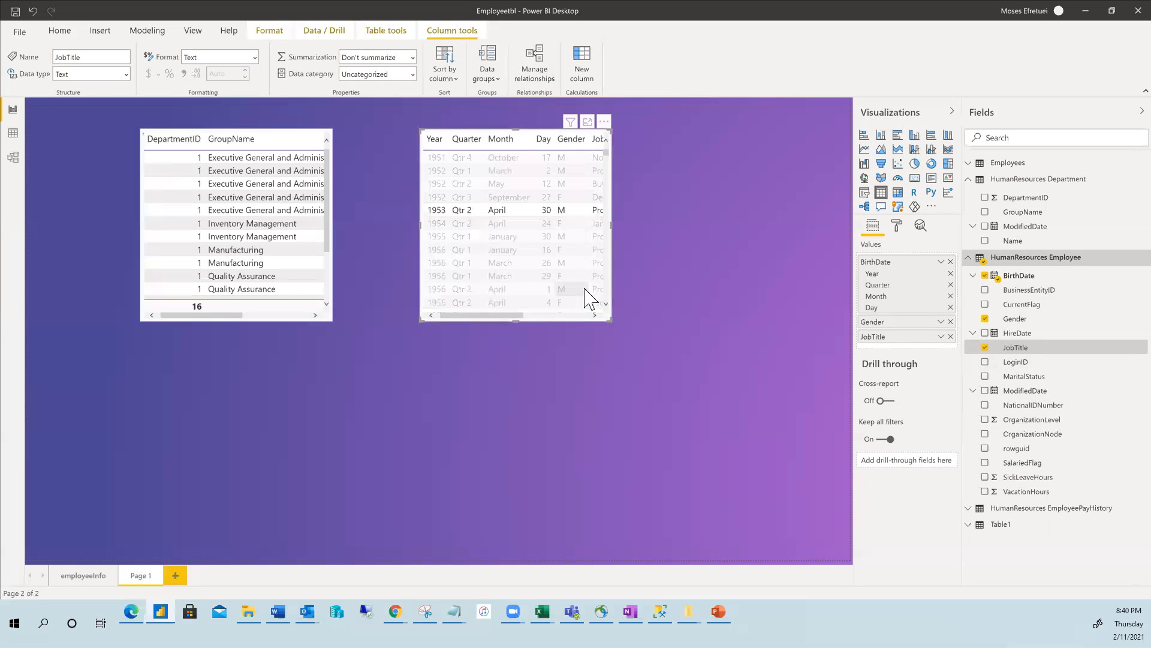
click(518, 151)
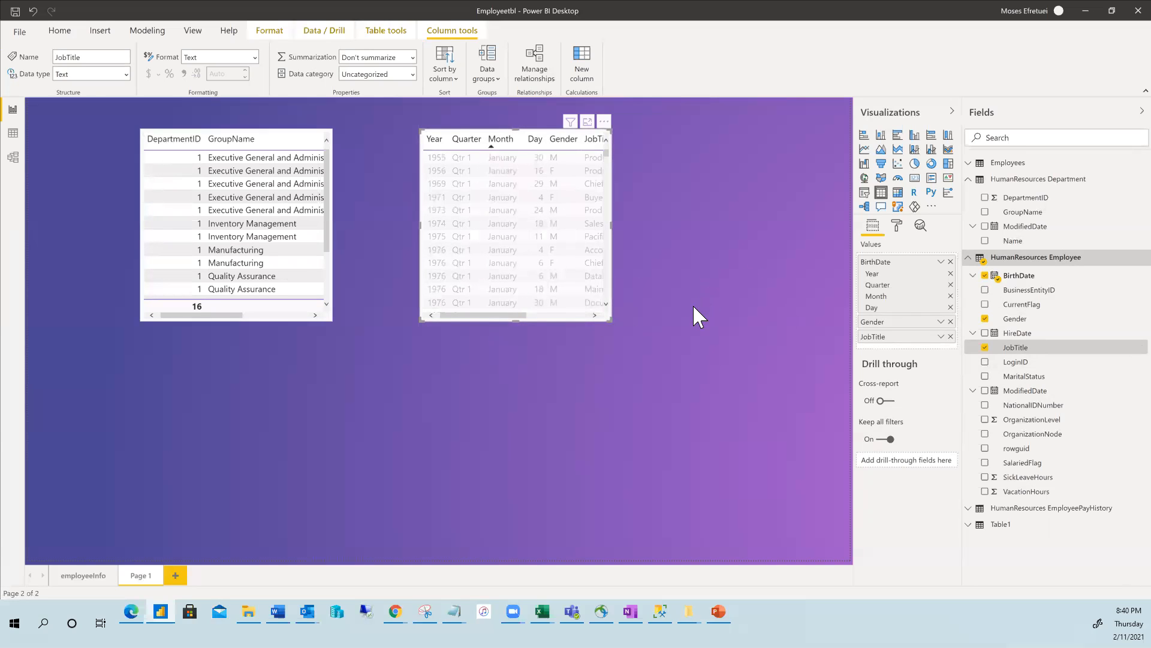
click(658, 272)
click(471, 184)
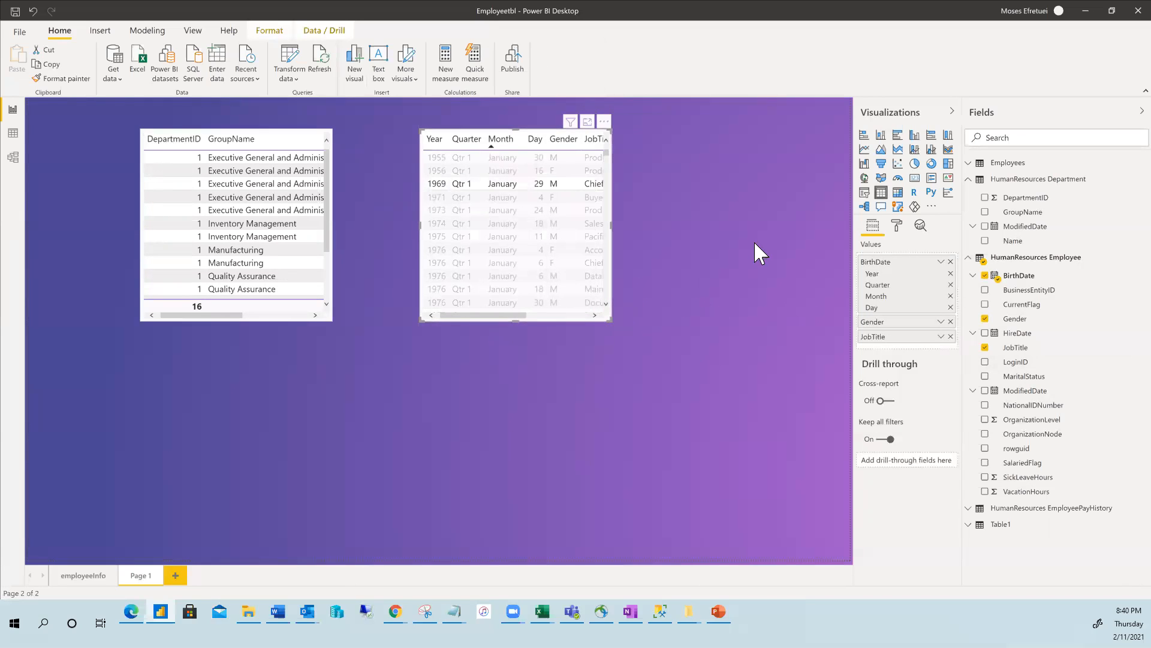
click(897, 229)
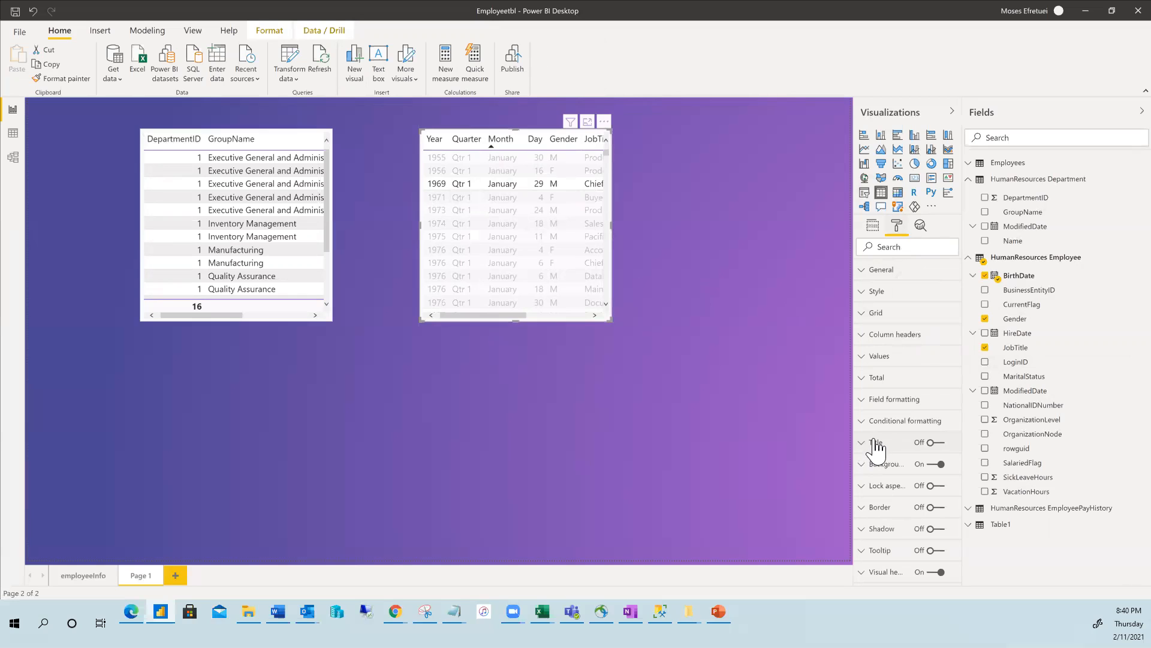
Open the Column headers format settings and keep the header text black after trying purple.
click(864, 271)
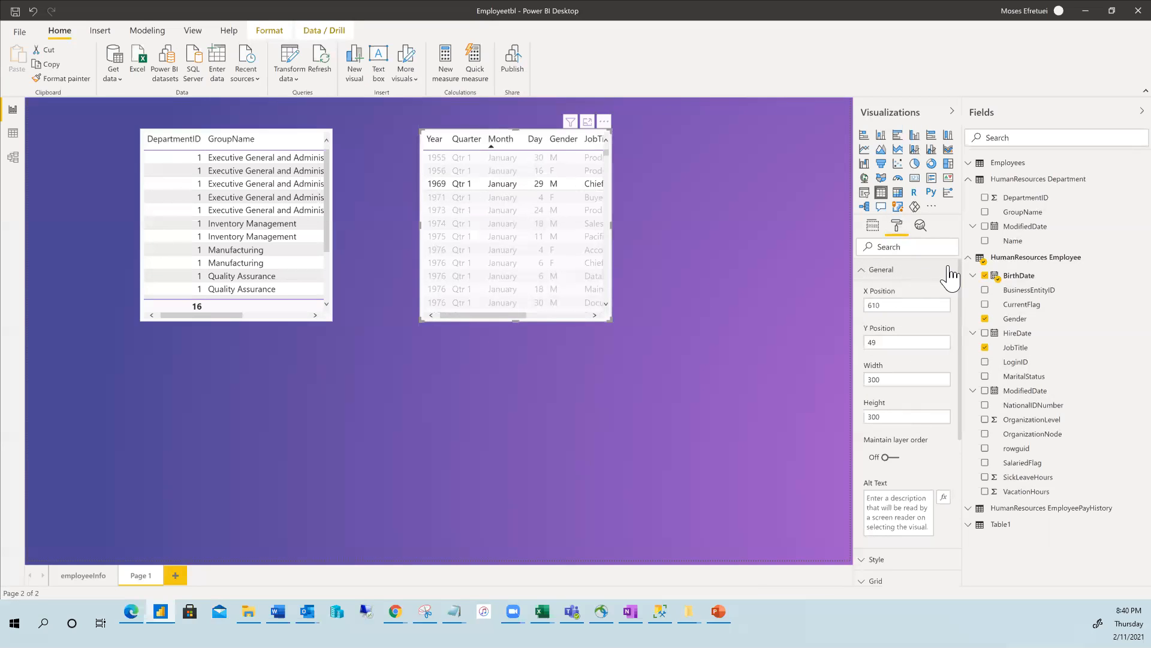
click(864, 271)
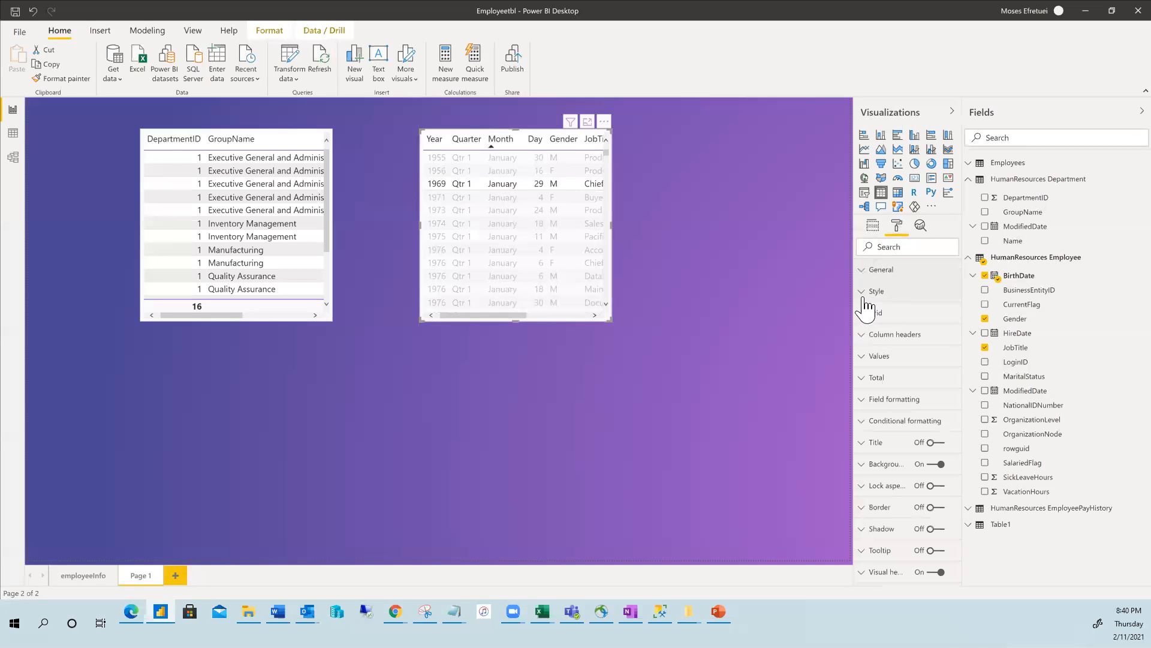
click(862, 292)
click(863, 292)
click(864, 336)
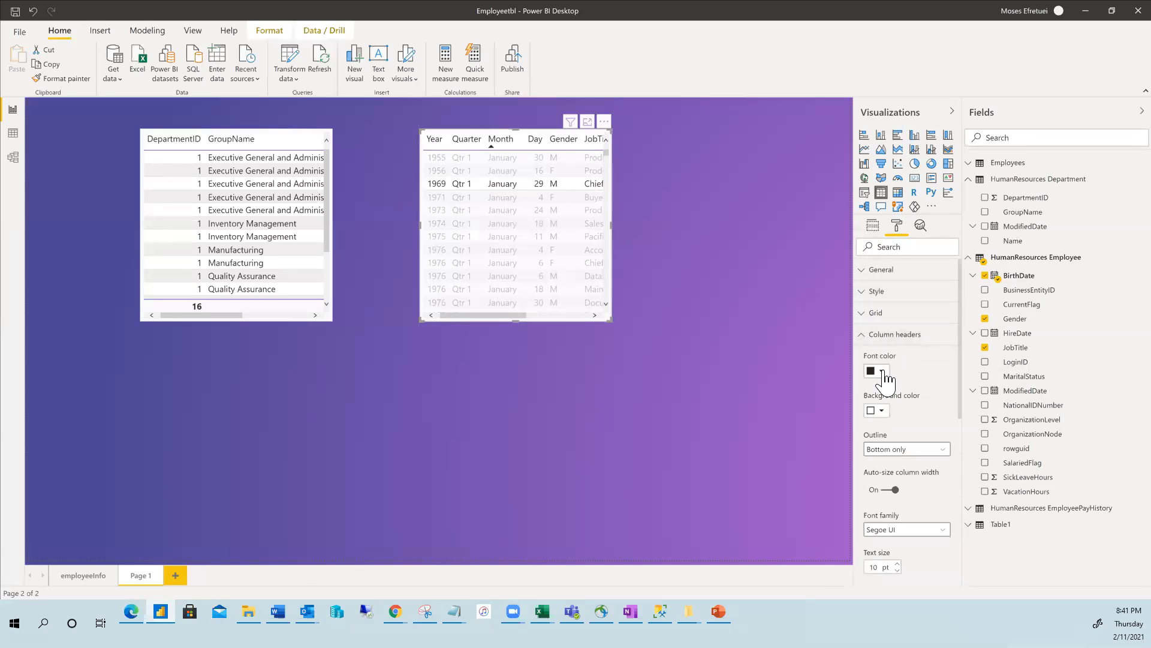
click(878, 370)
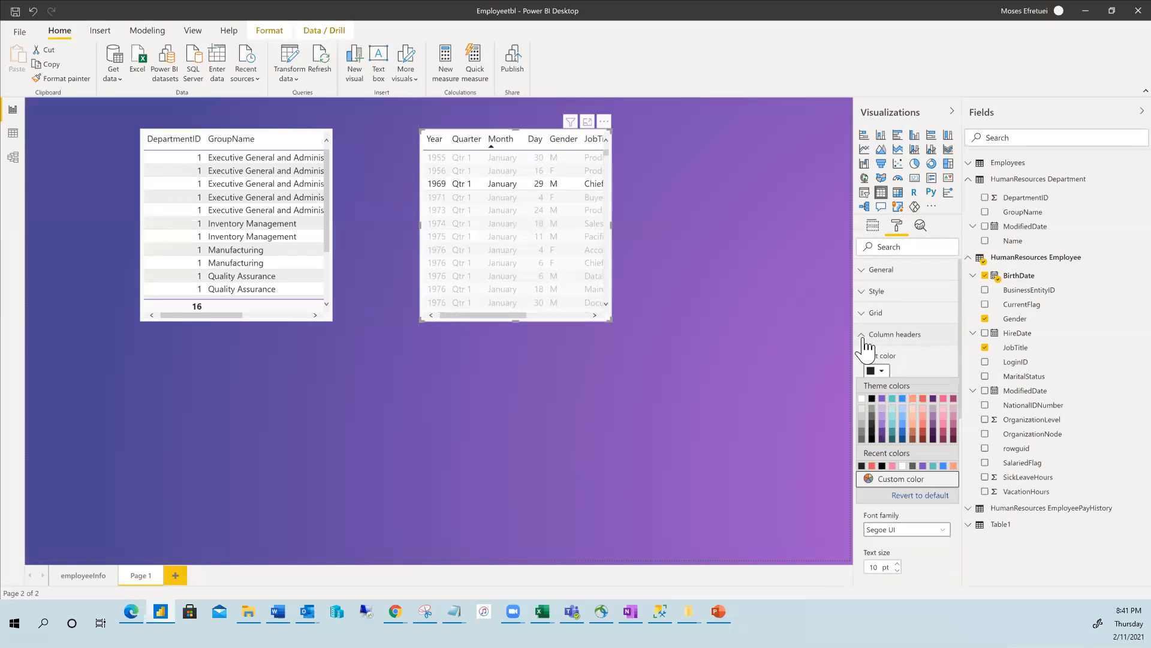
click(883, 398)
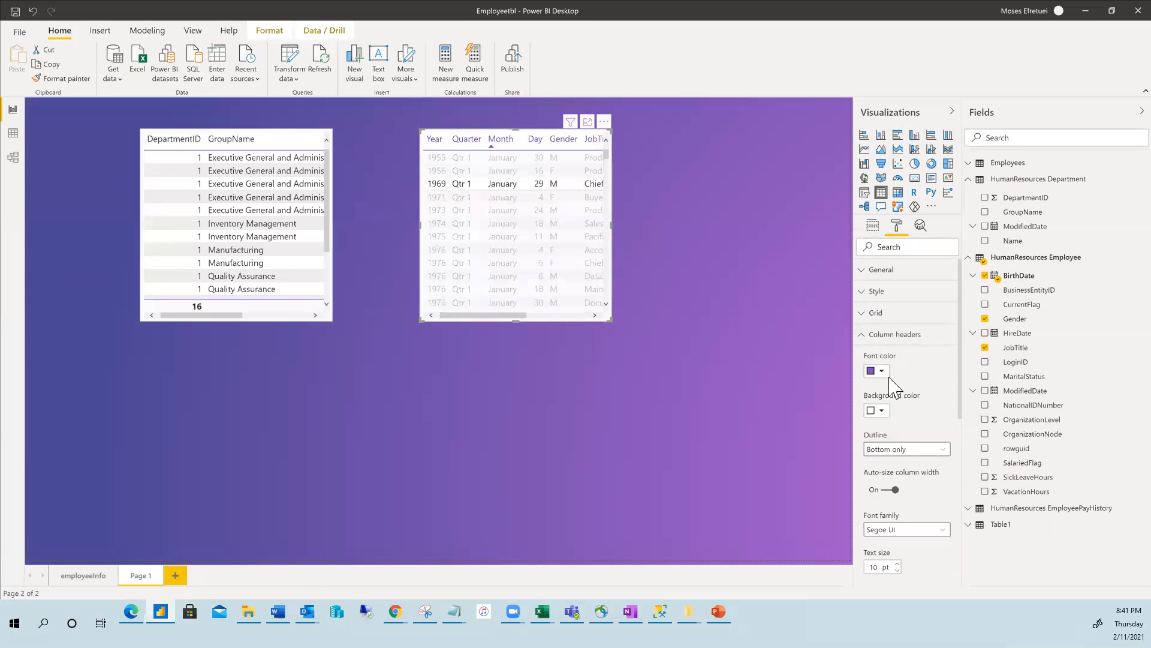
click(884, 372)
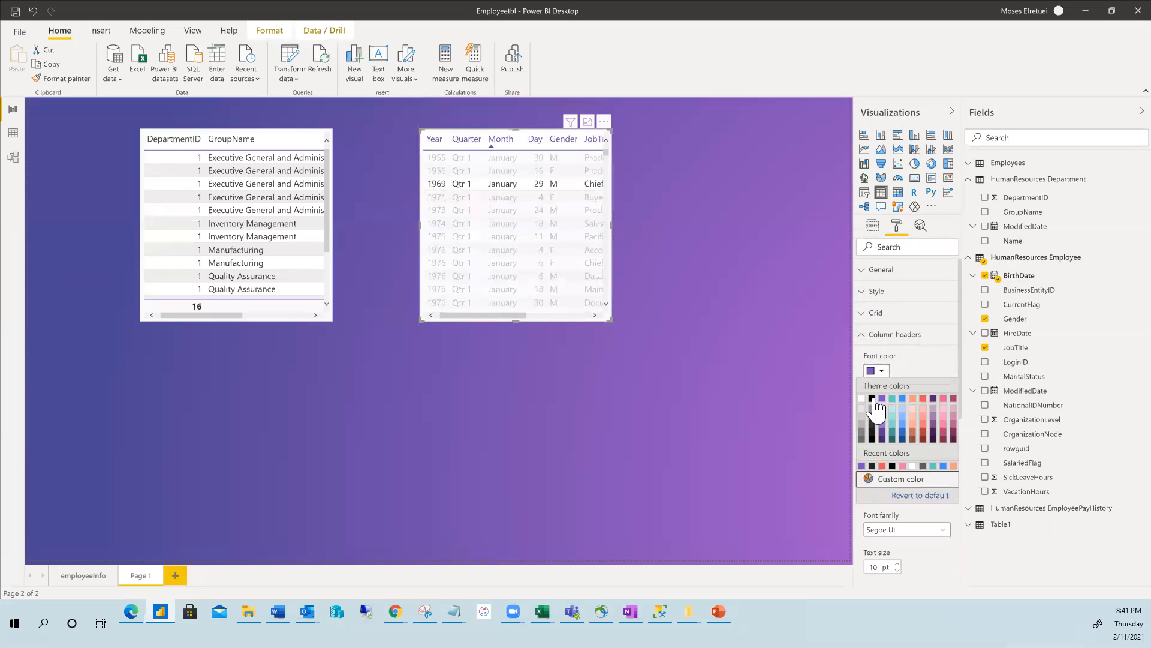
click(872, 398)
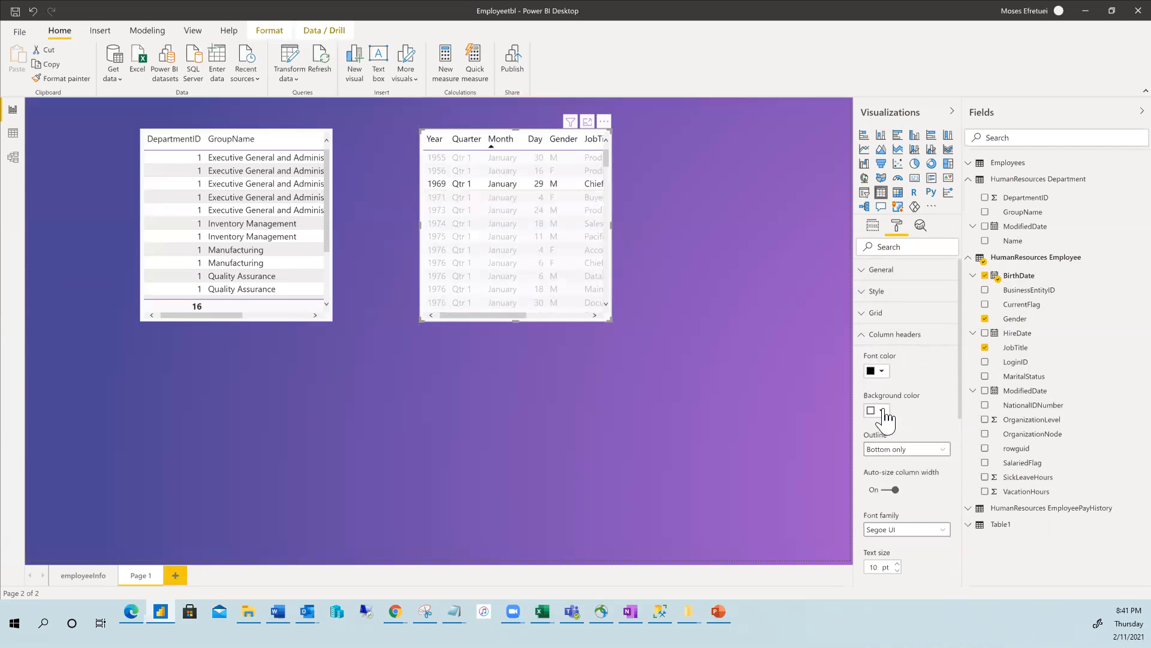
Set the column header background to light salmon and collapse Column headers.
click(880, 413)
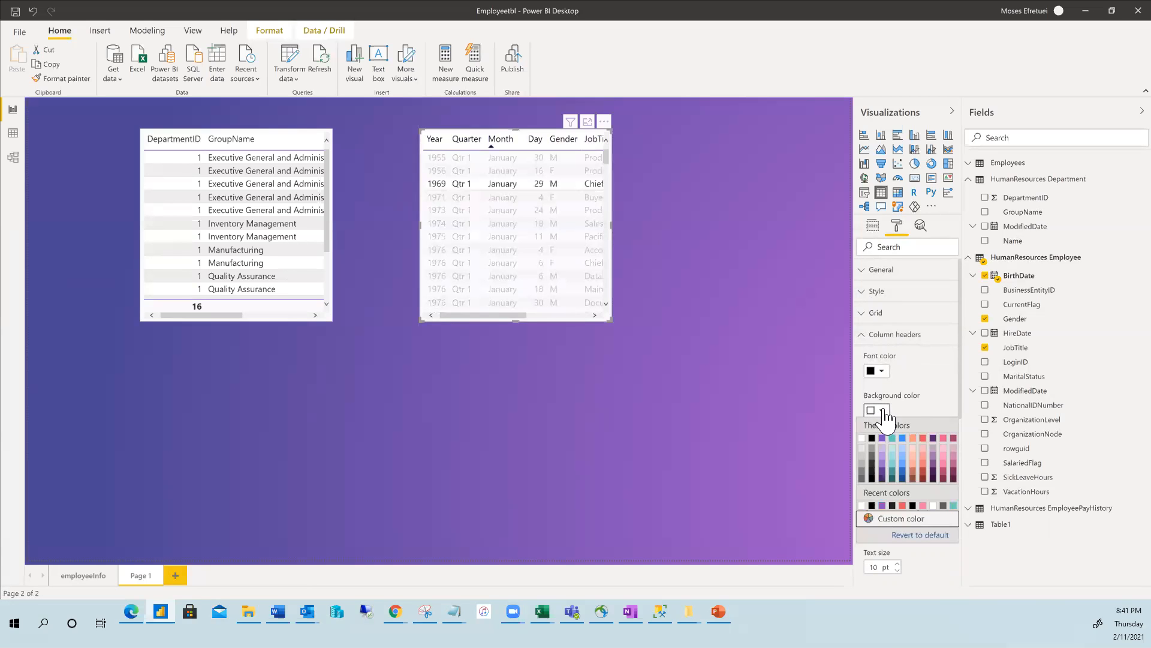
click(912, 457)
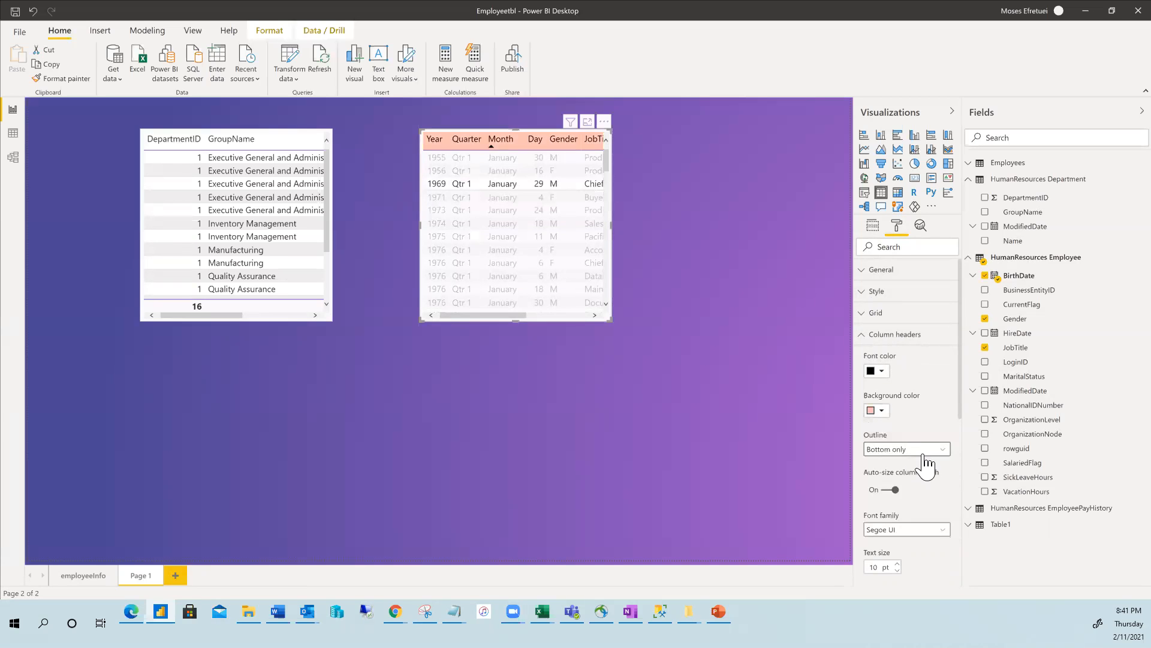
click(863, 337)
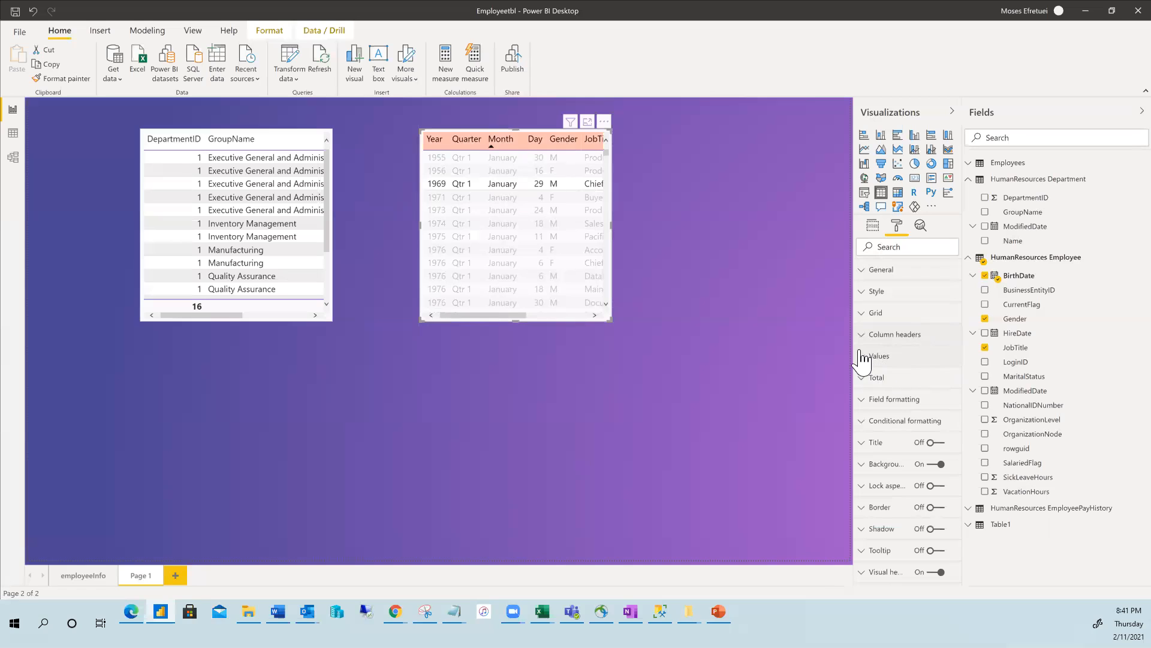
click(863, 360)
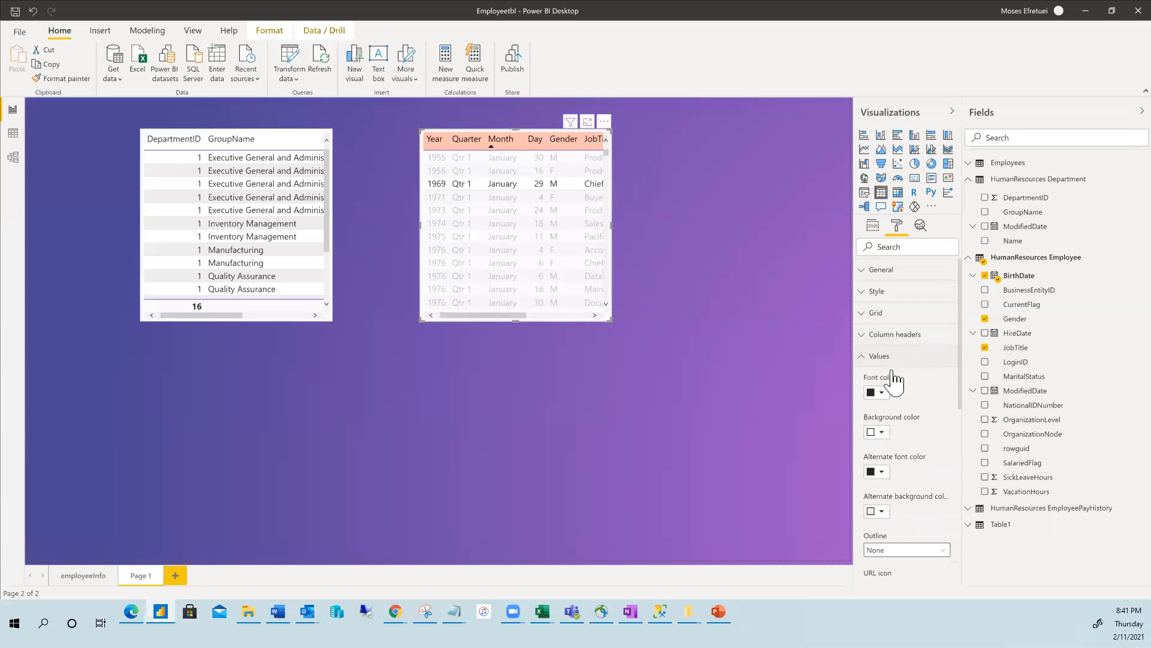
click(881, 432)
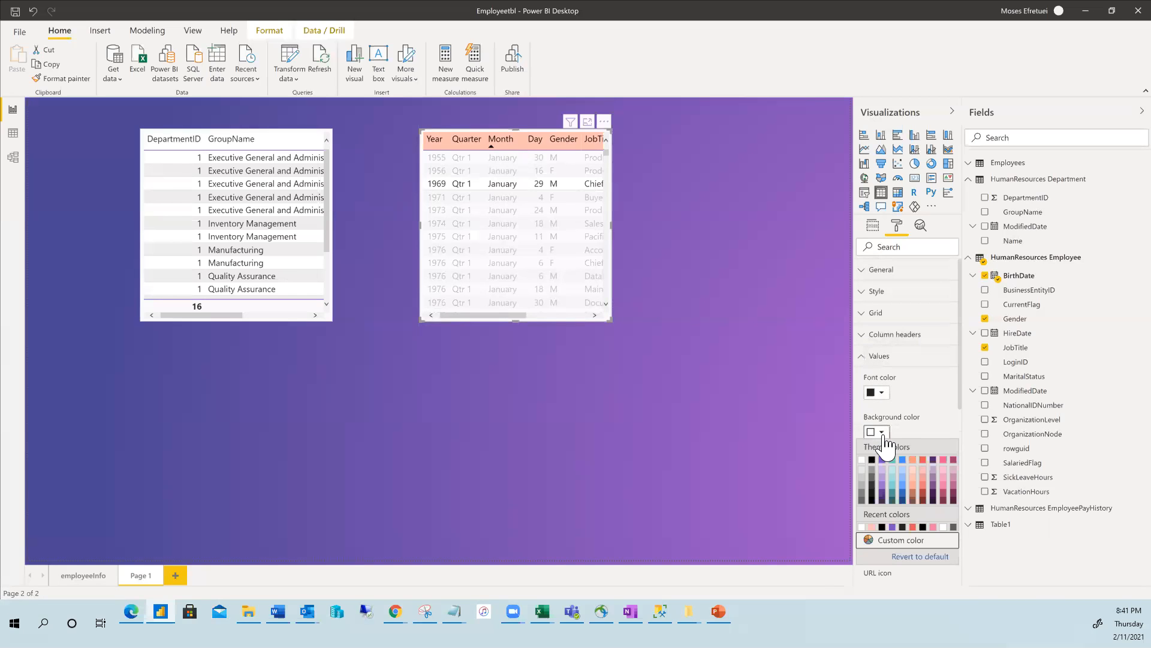
click(913, 489)
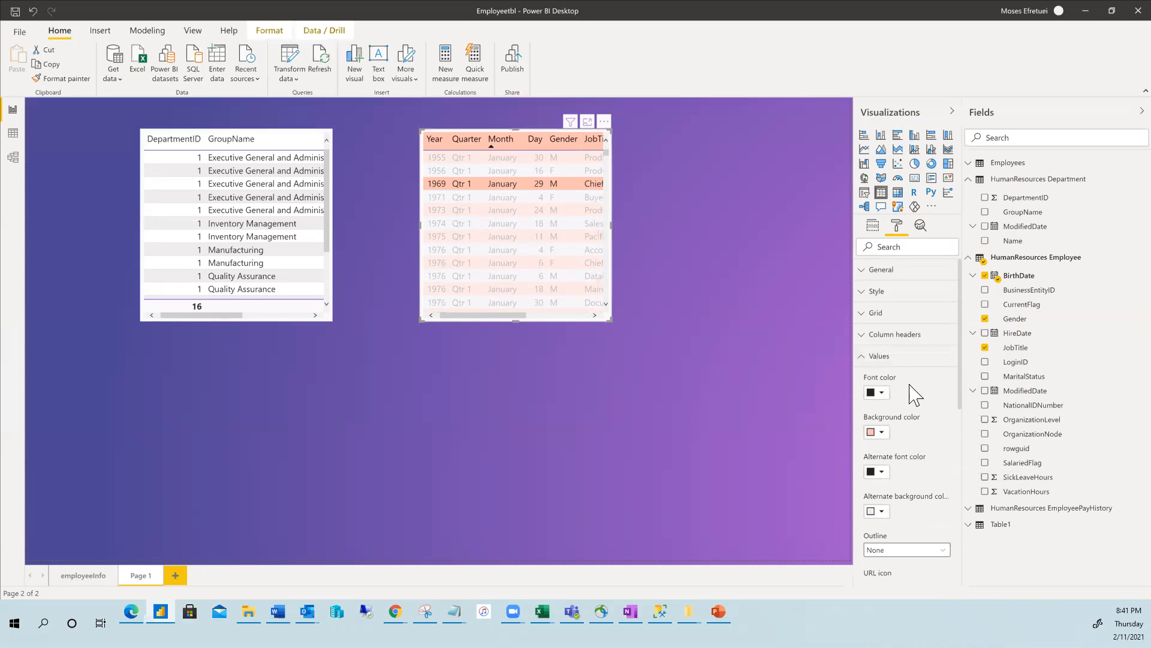
click(884, 436)
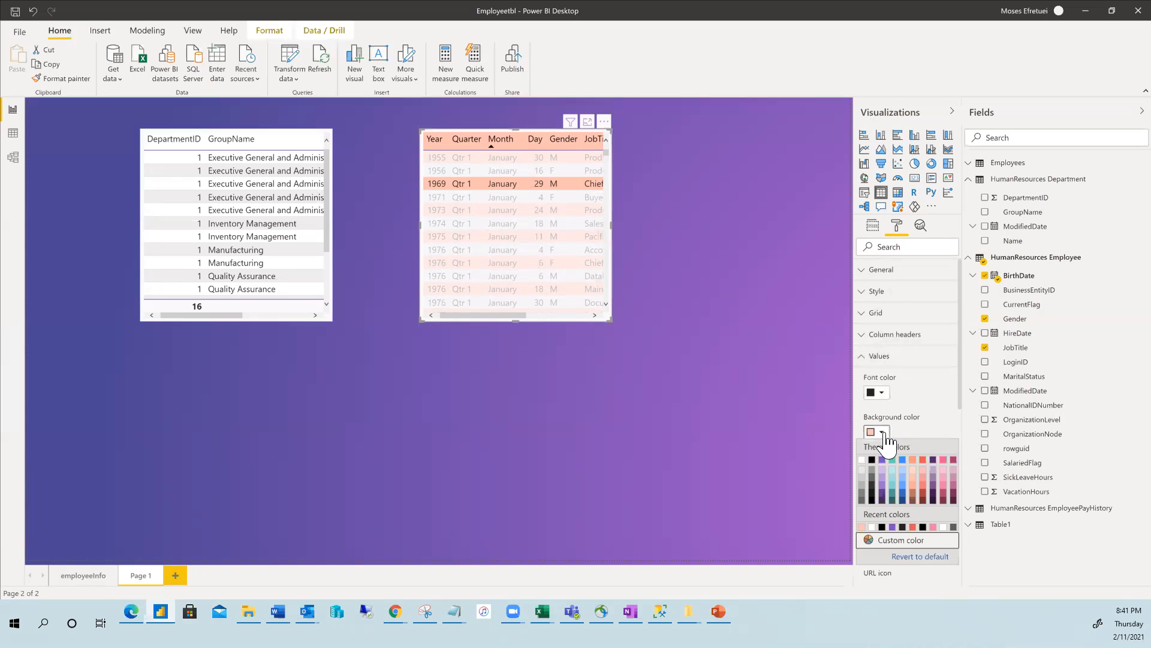
click(864, 471)
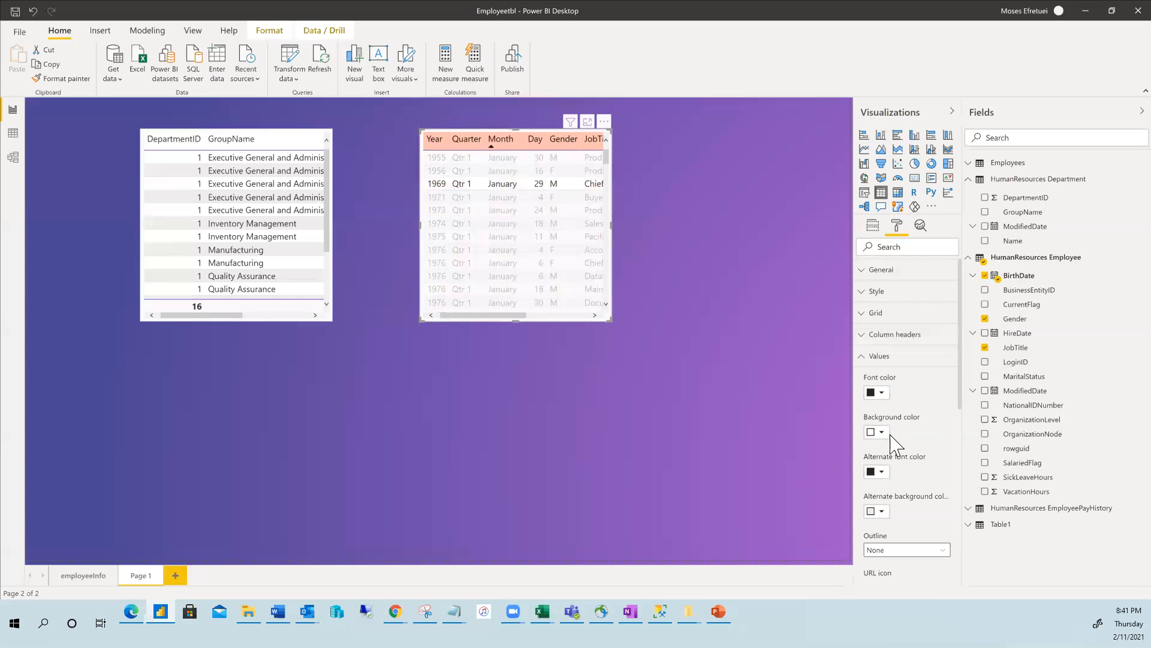
click(864, 357)
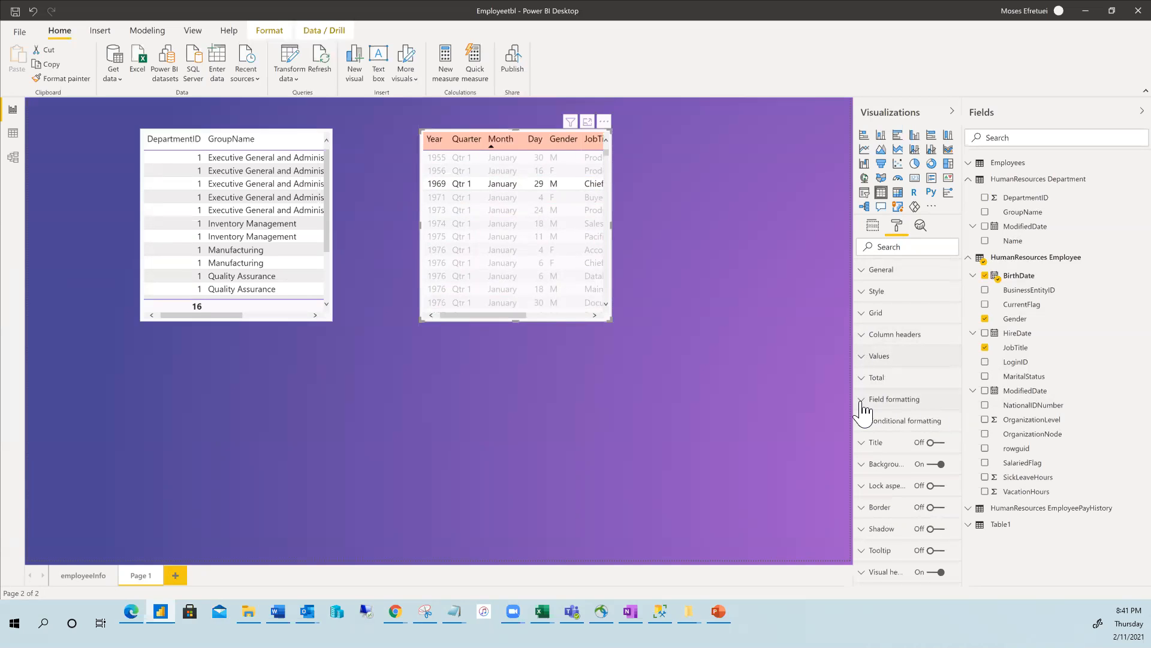
click(864, 400)
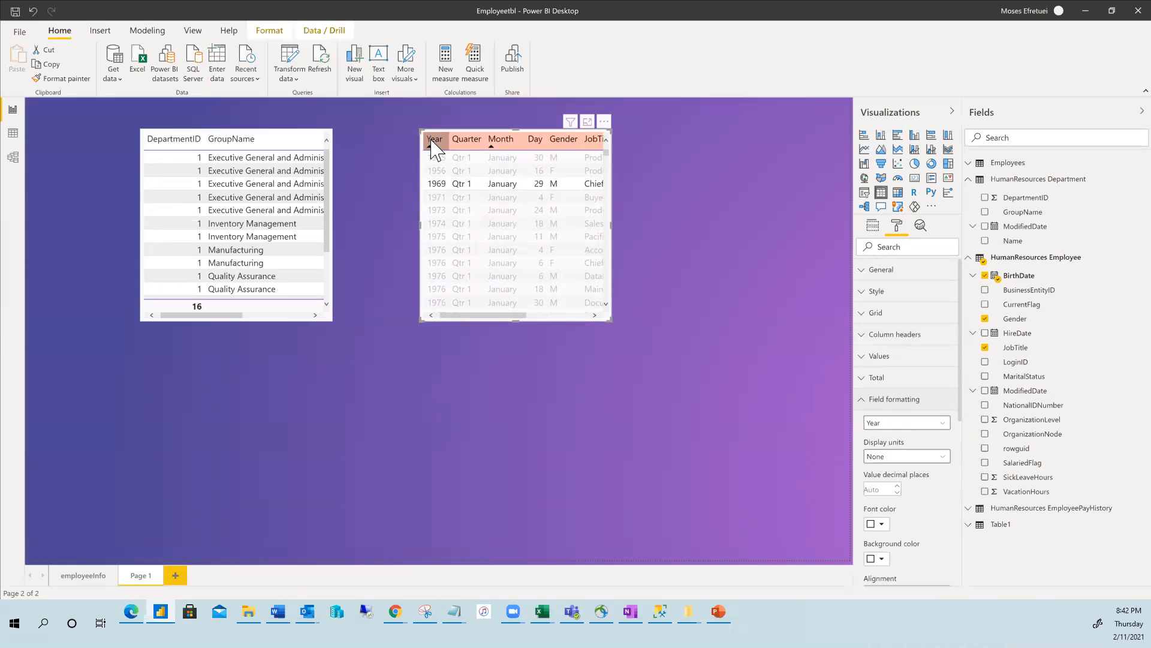
click(945, 424)
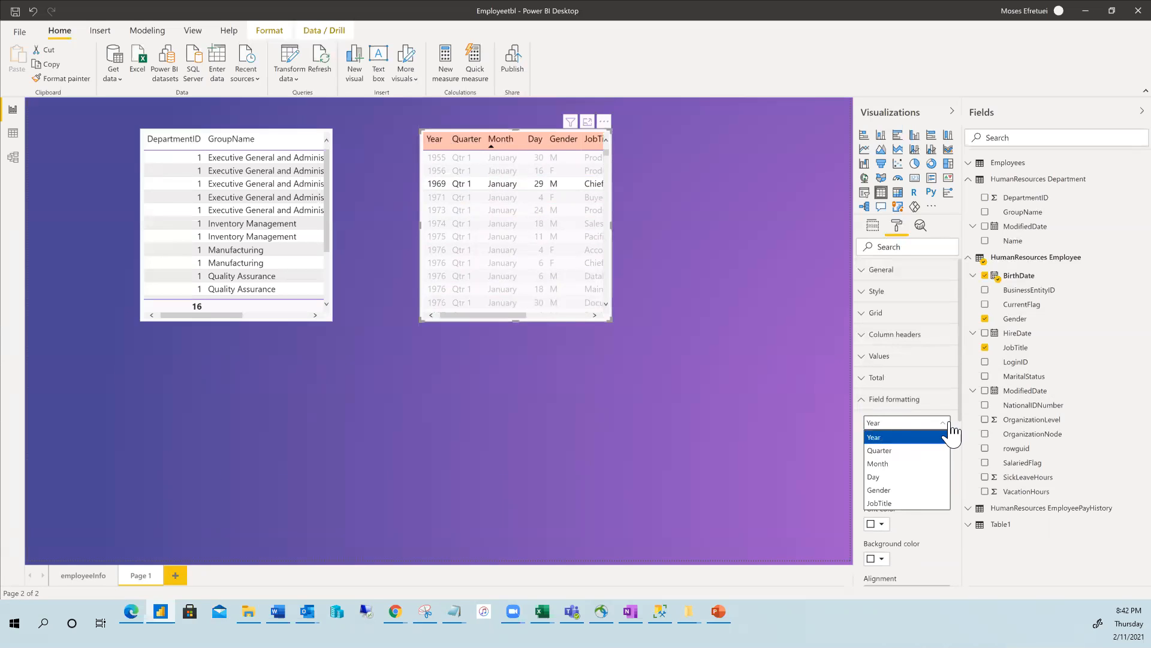
click(906, 439)
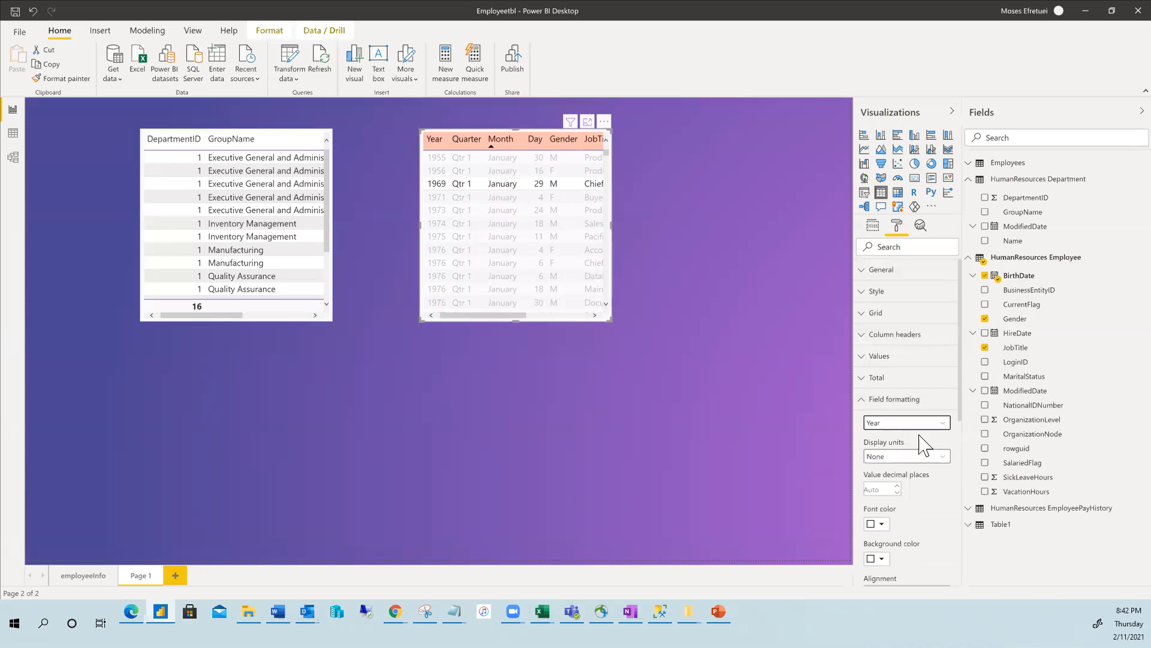
click(940, 423)
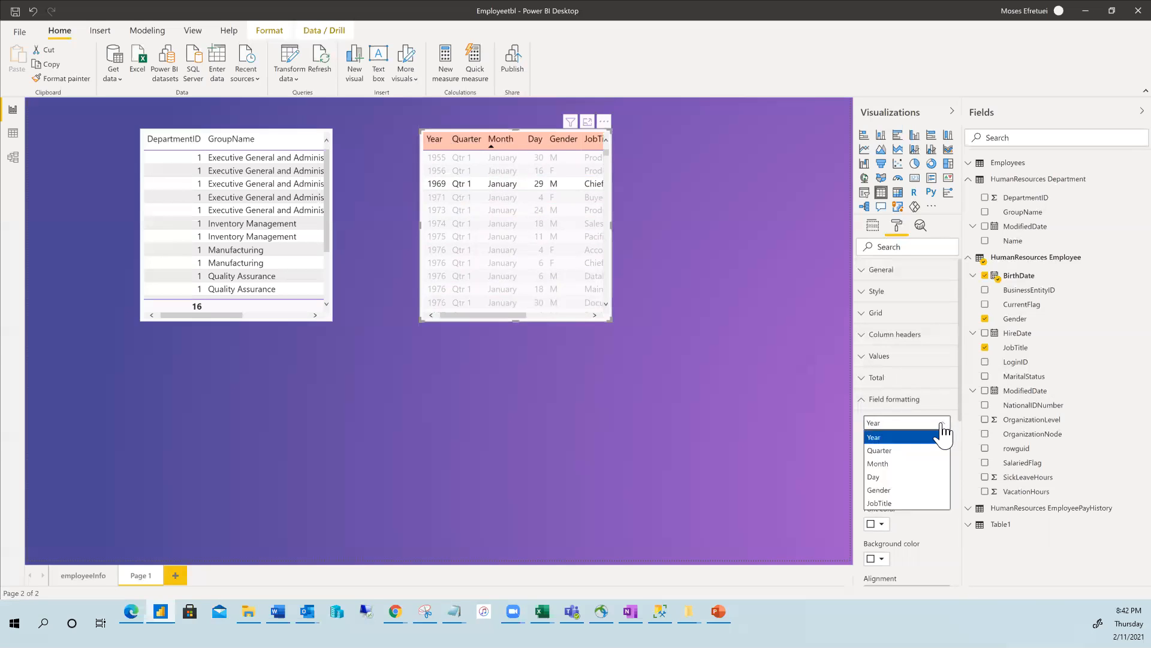
click(898, 438)
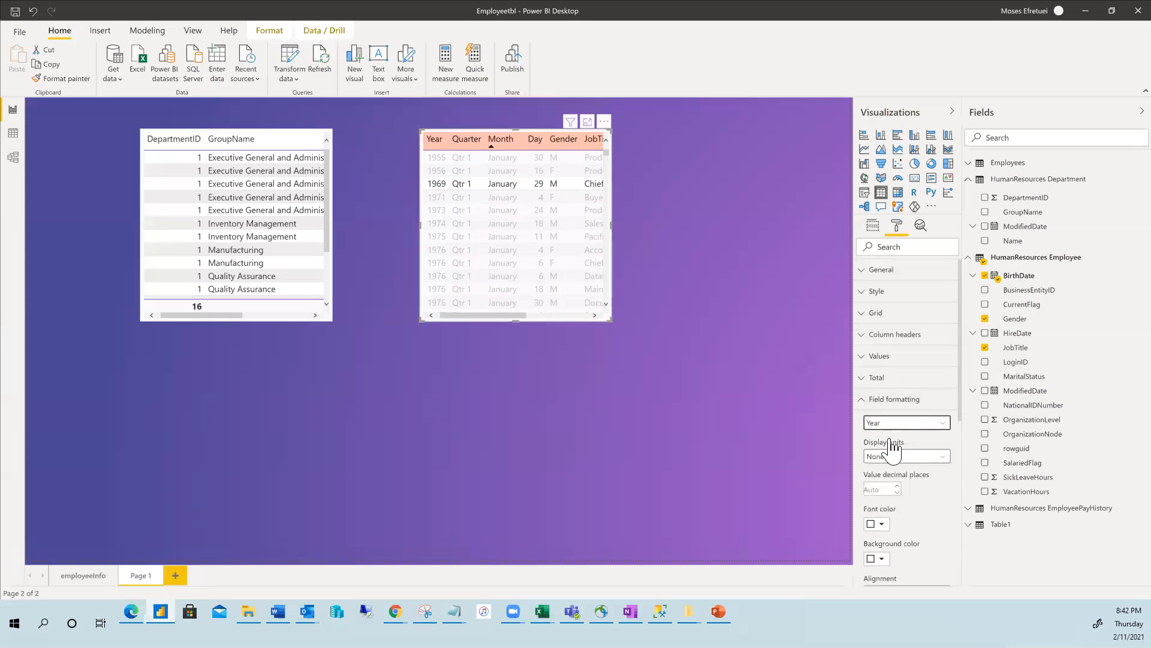
click(944, 460)
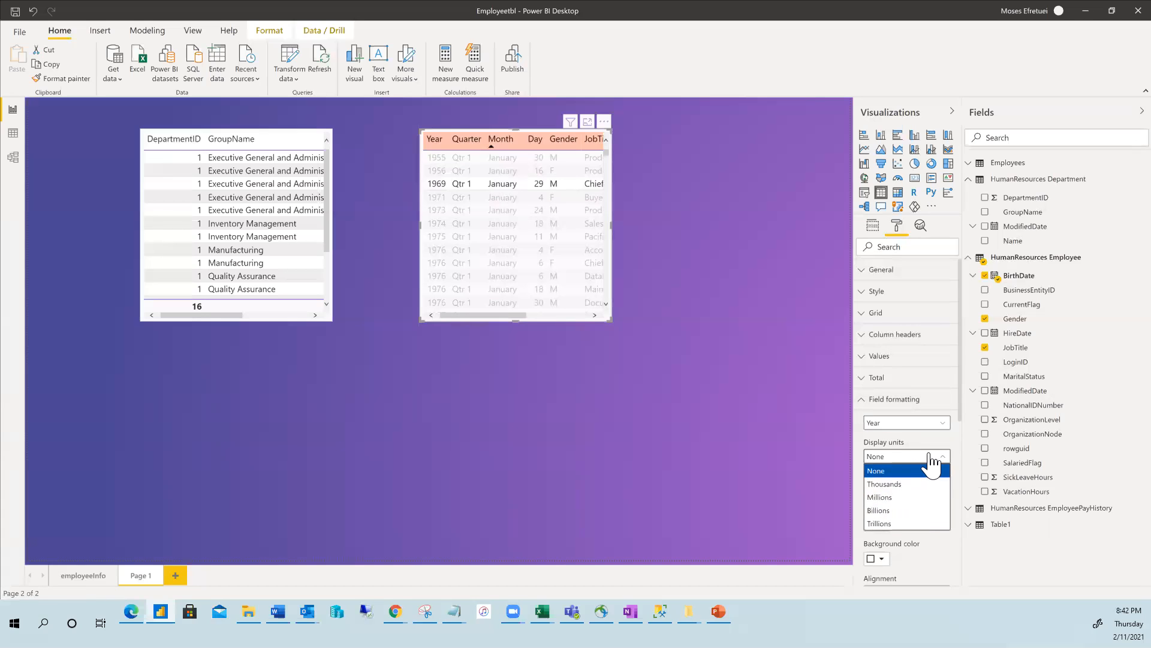
click(934, 438)
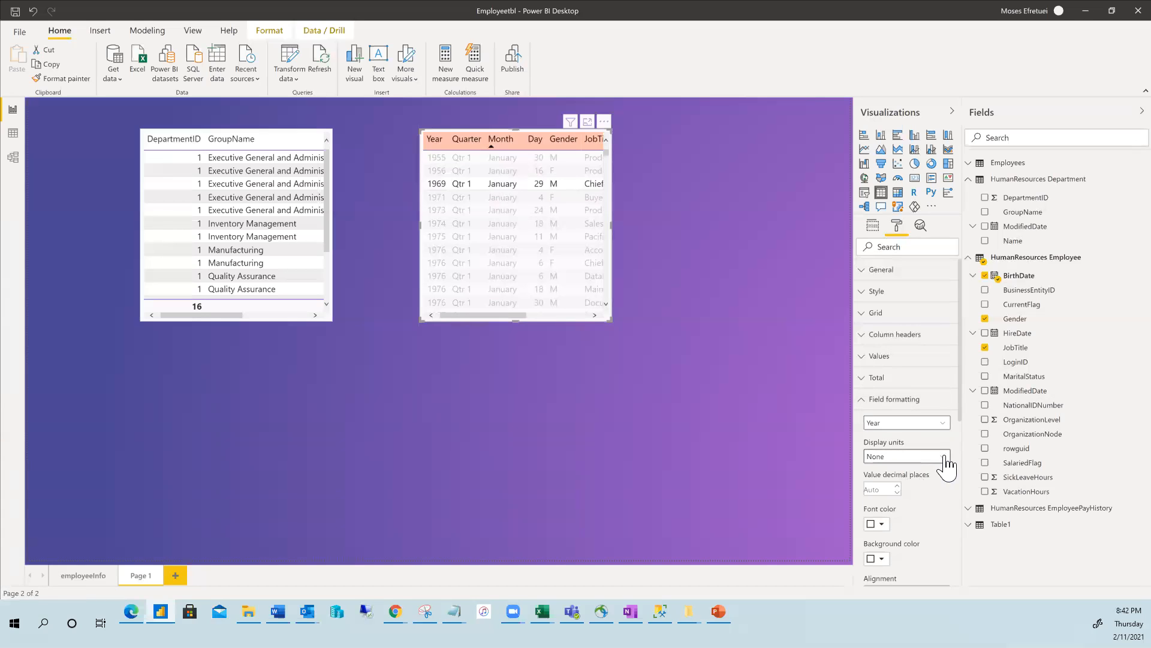
click(940, 426)
click(942, 423)
click(941, 457)
click(905, 496)
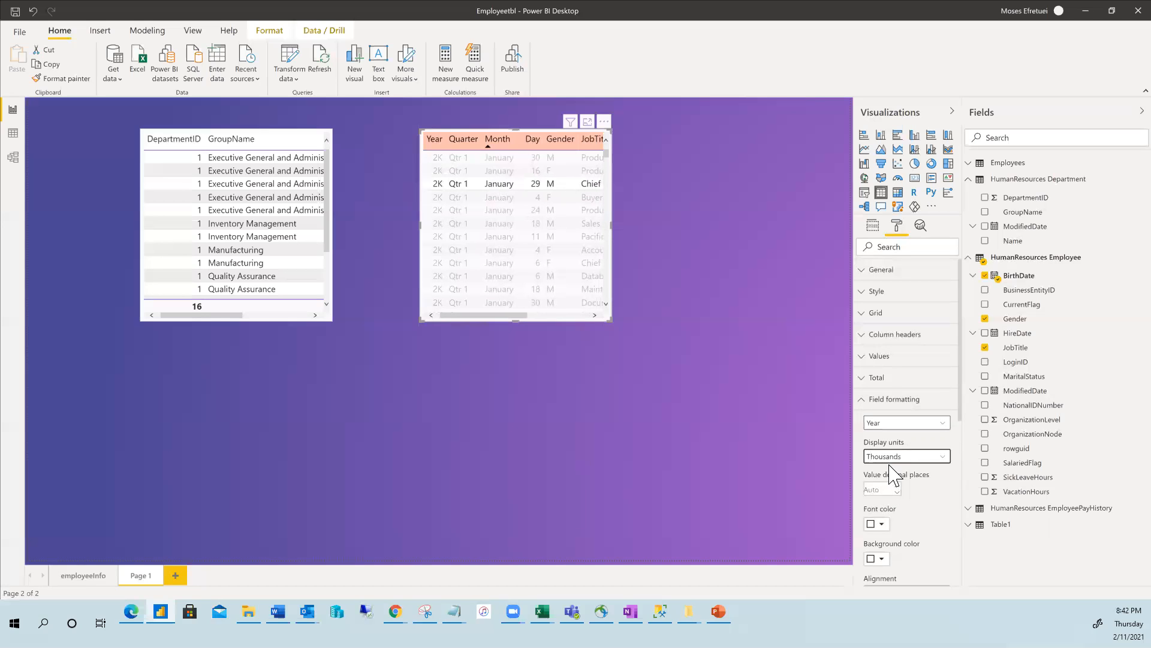
click(945, 458)
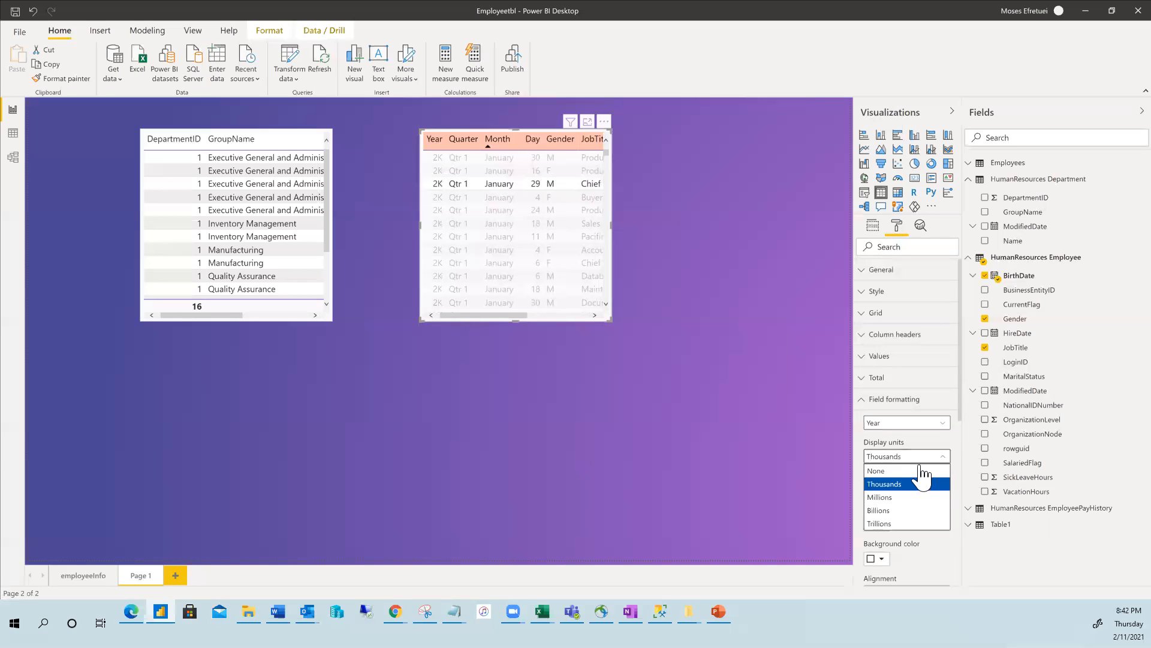
click(894, 495)
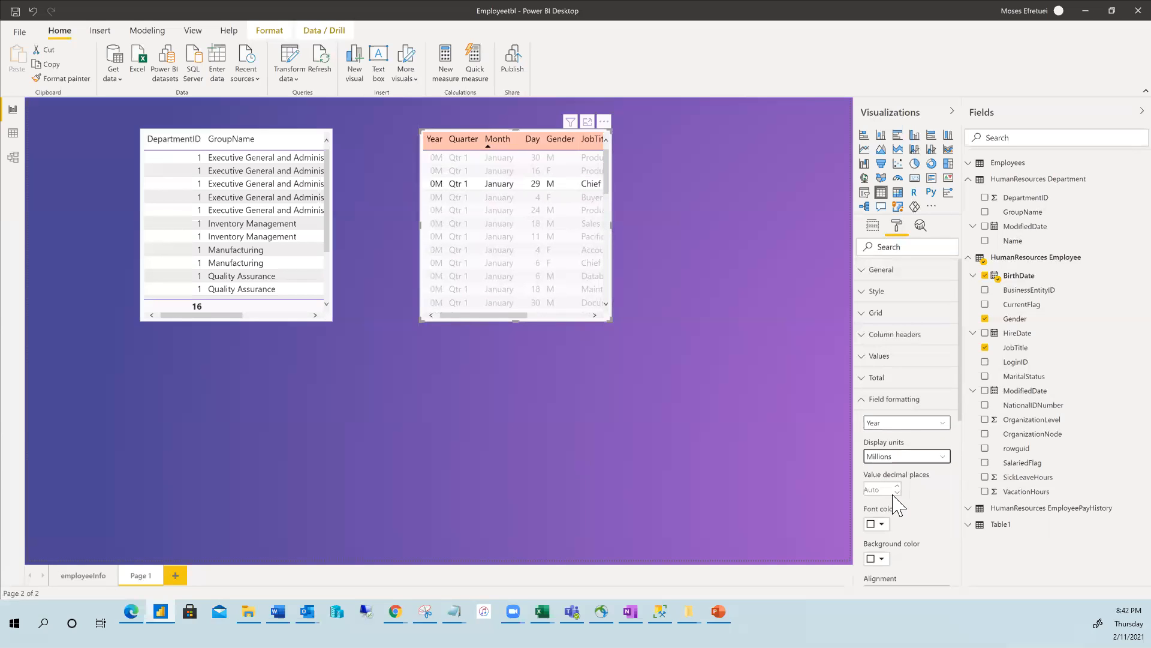
click(942, 457)
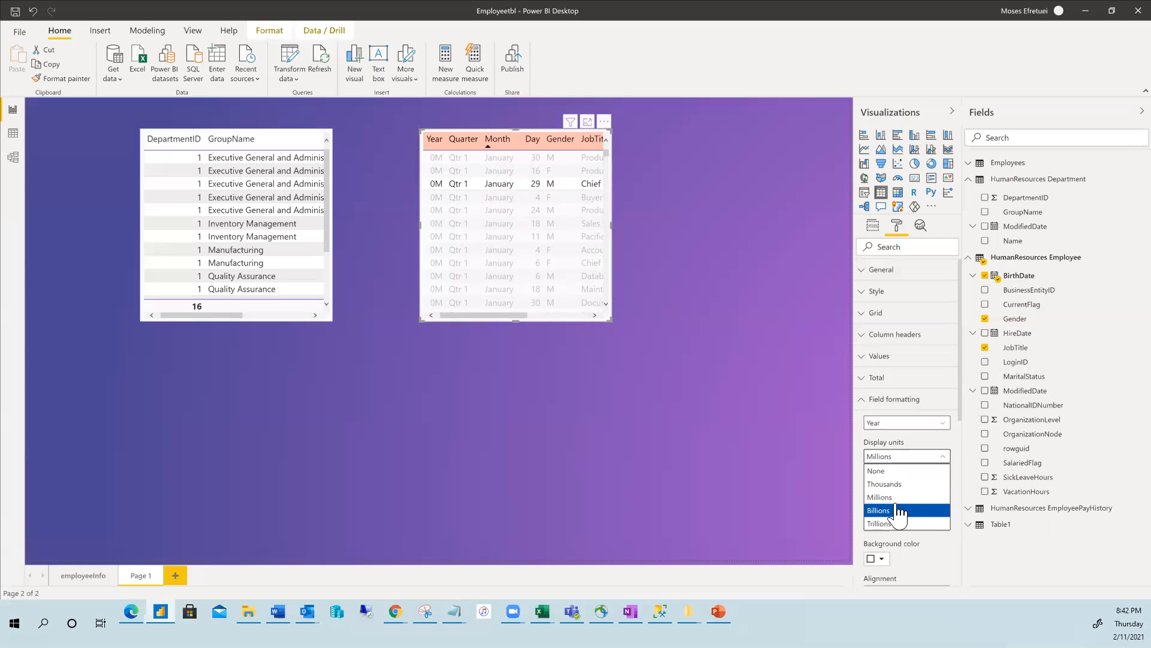
click(909, 471)
click(945, 430)
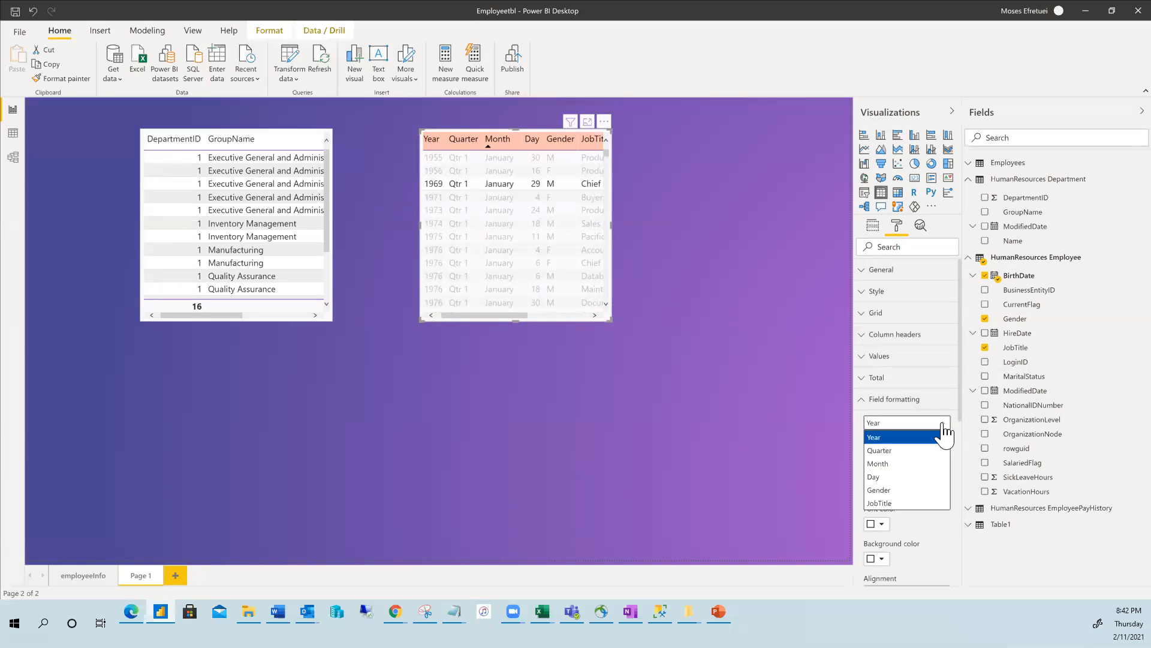
click(944, 432)
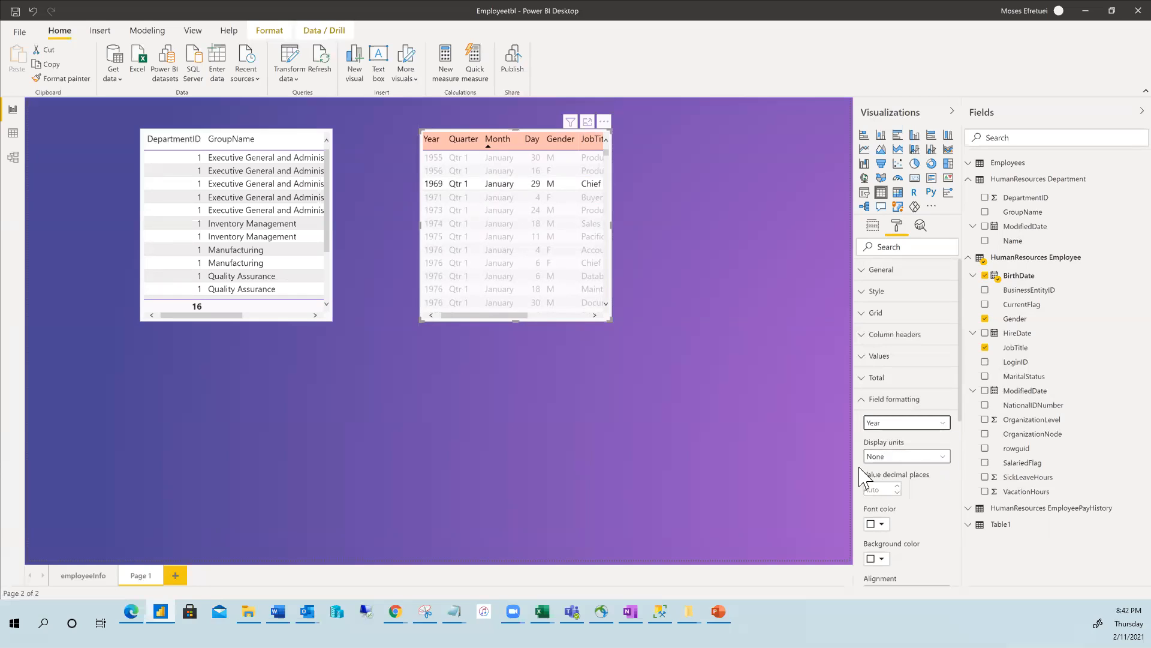
click(944, 458)
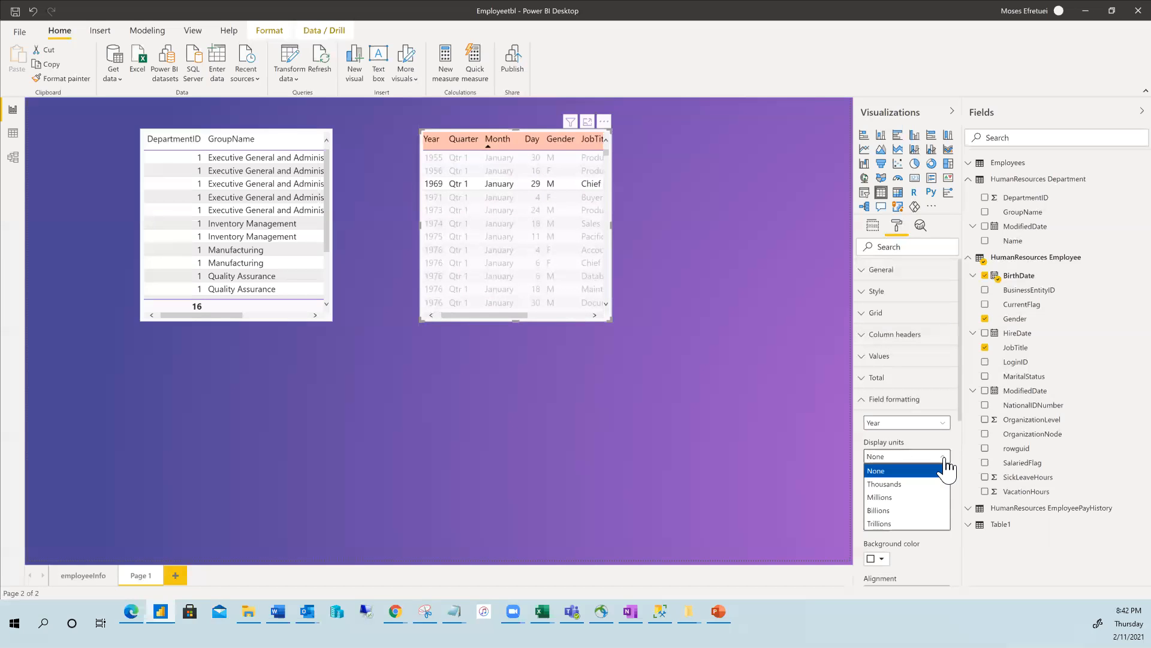
click(944, 459)
click(933, 499)
scroll(920, 492, down, 1)
scroll(899, 433, up, 1)
click(863, 403)
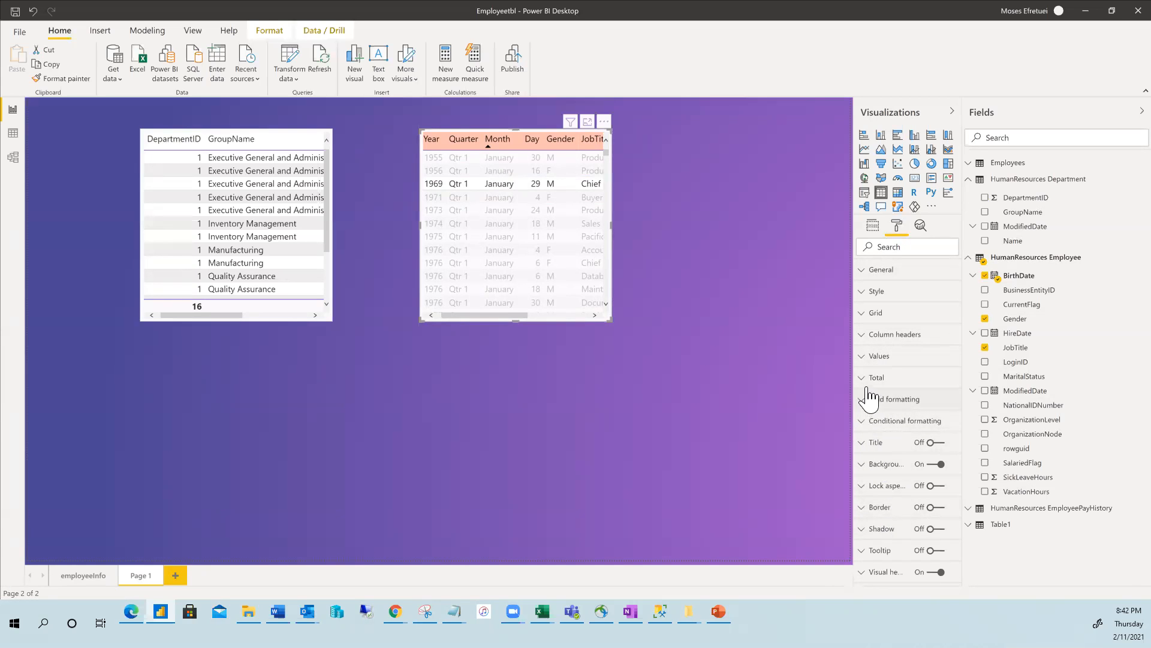
click(864, 402)
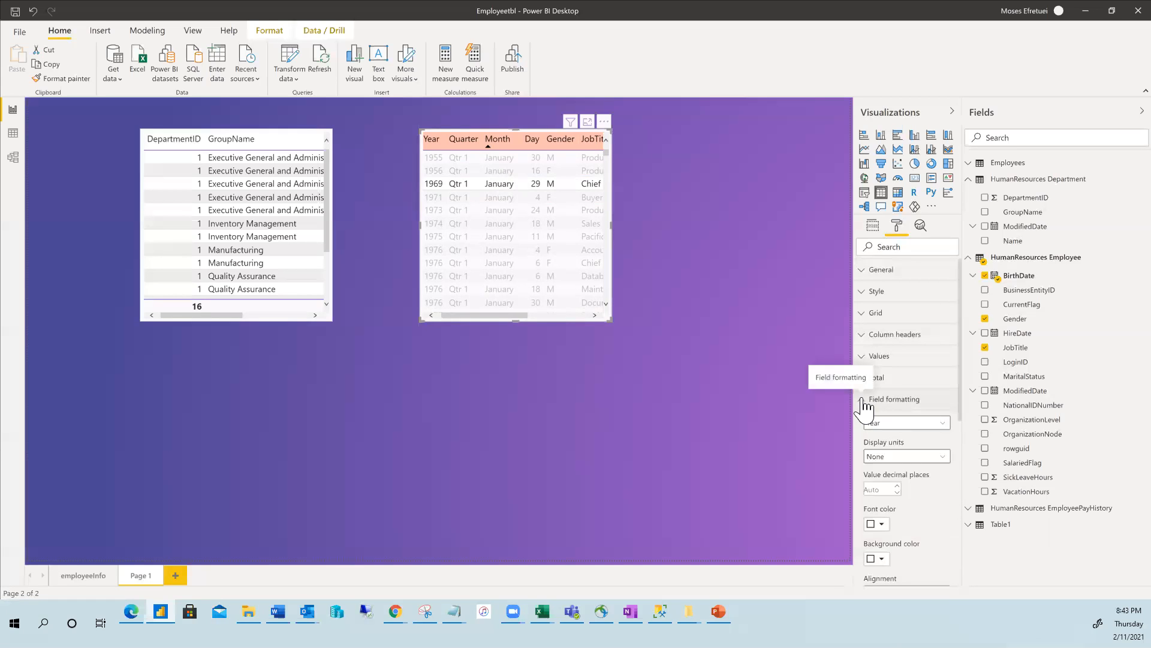
scroll(917, 505, down, 1)
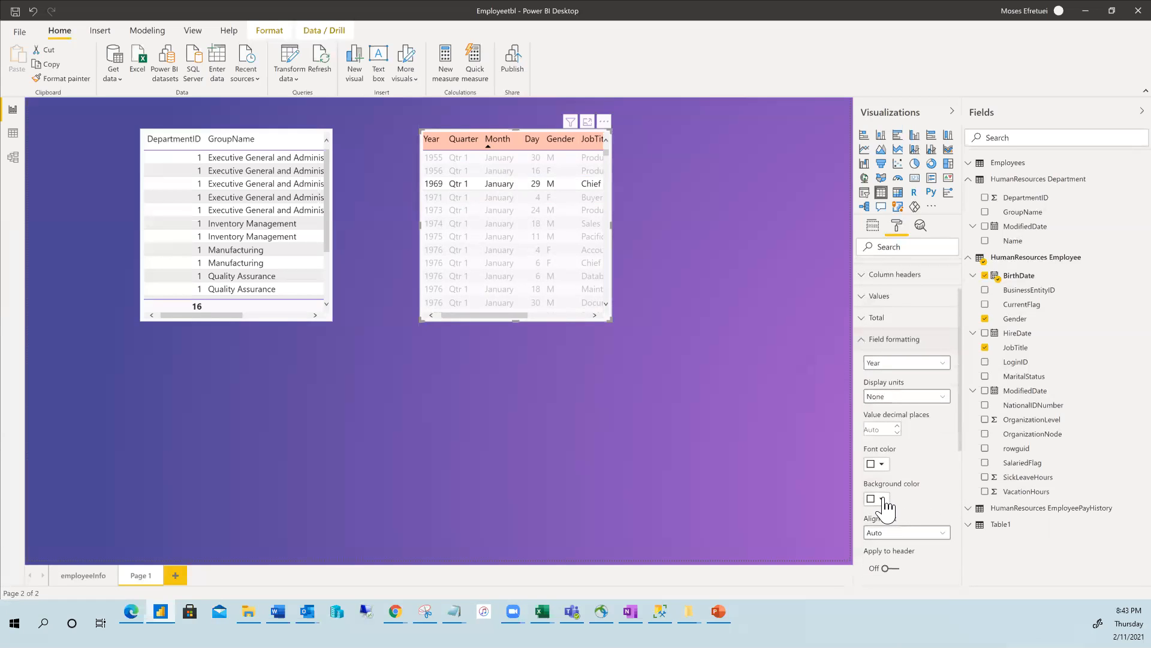
click(881, 499)
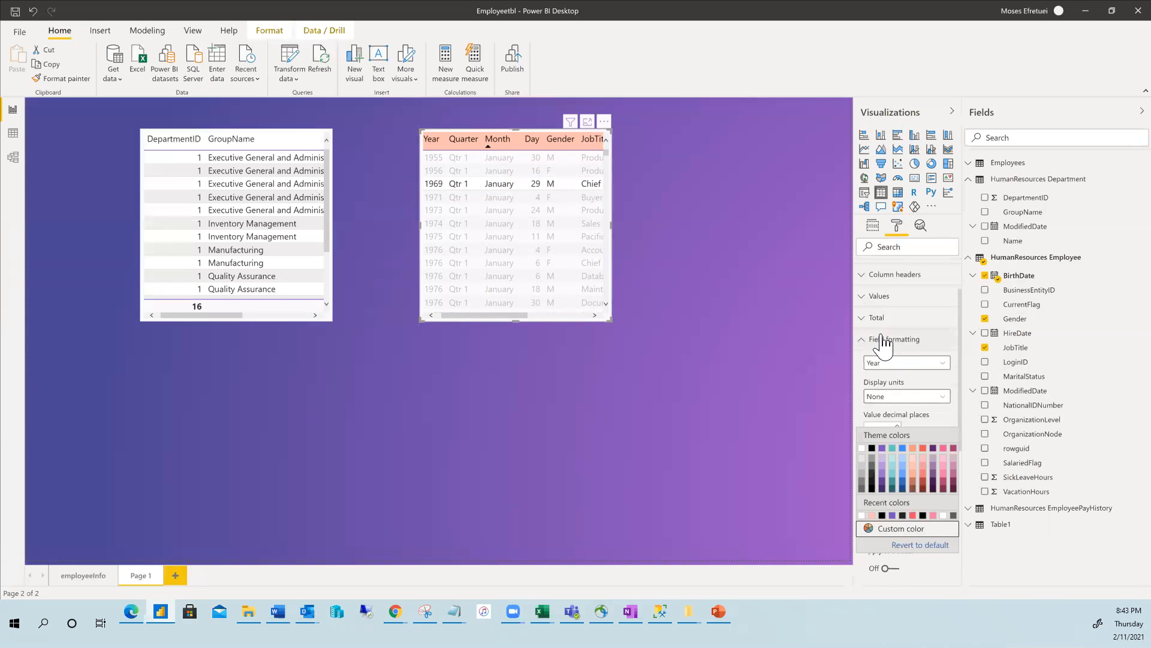
click(895, 530)
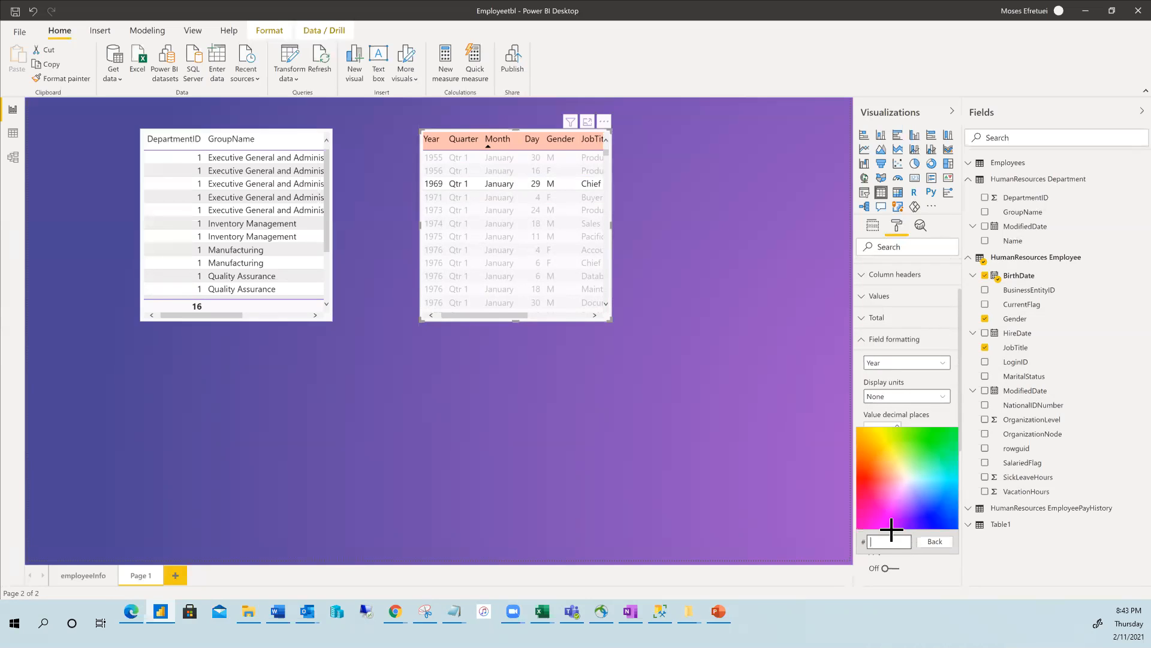
click(887, 459)
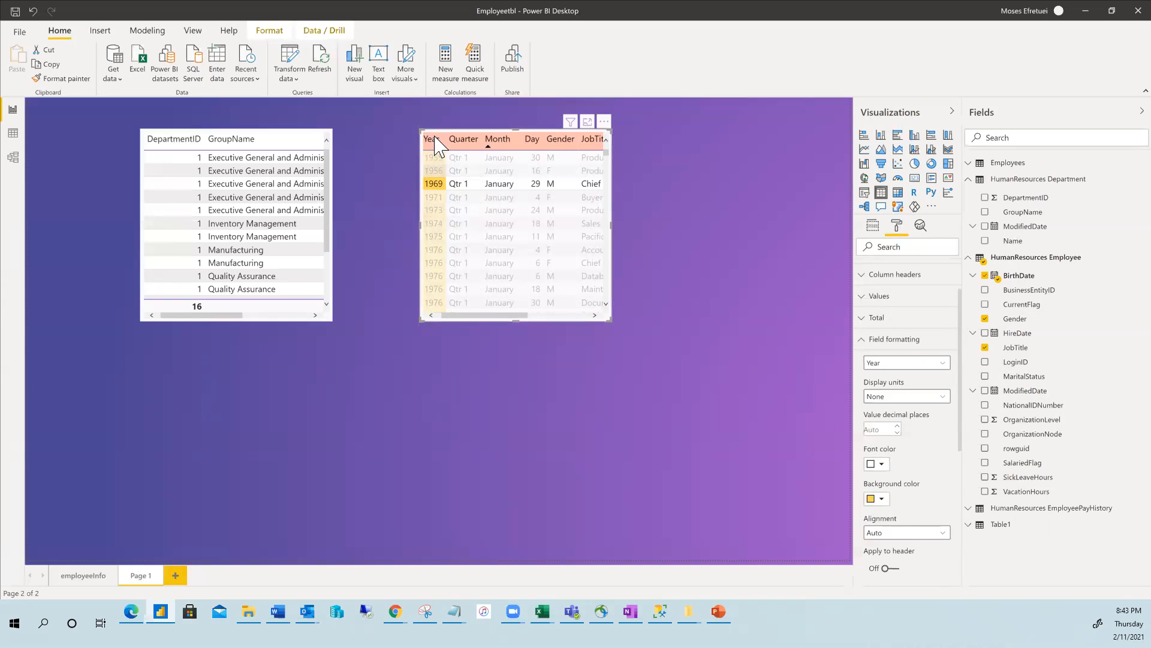
click(943, 365)
click(945, 376)
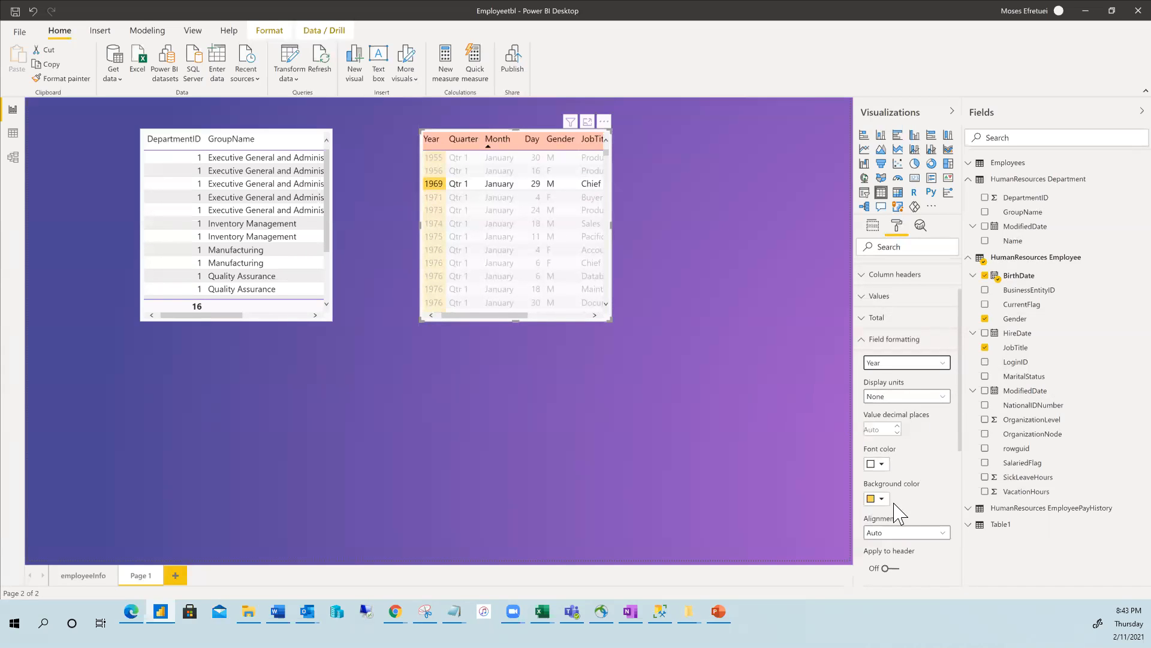
scroll(933, 541, down, 2)
scroll(934, 541, down, 1)
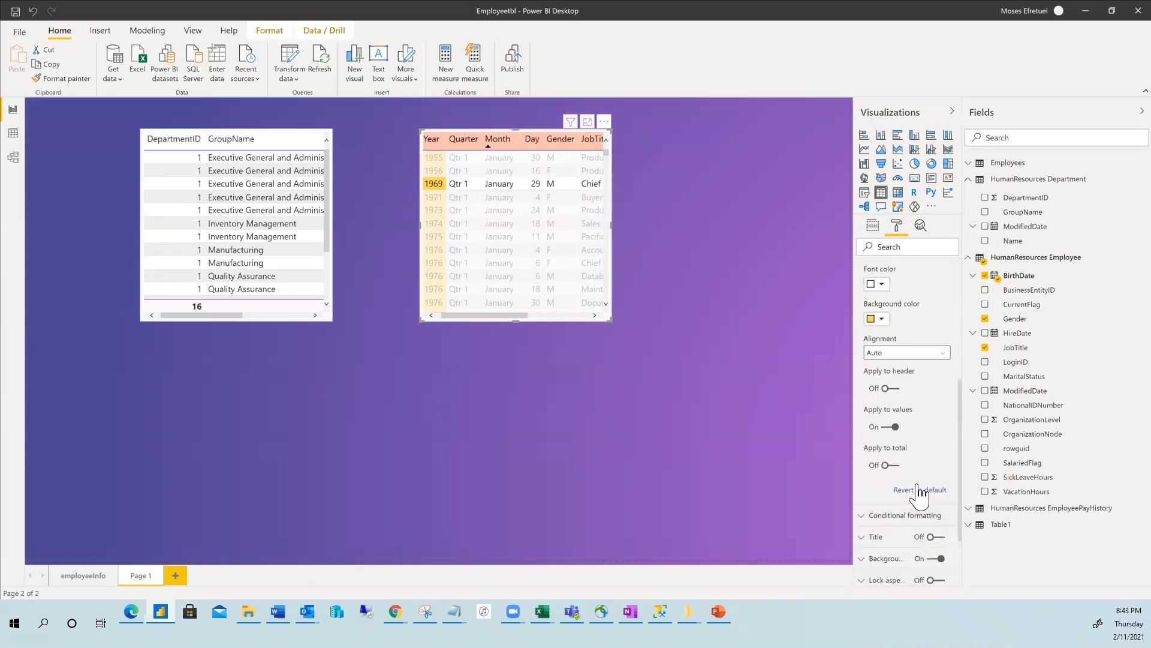
scroll(930, 462, up, 2)
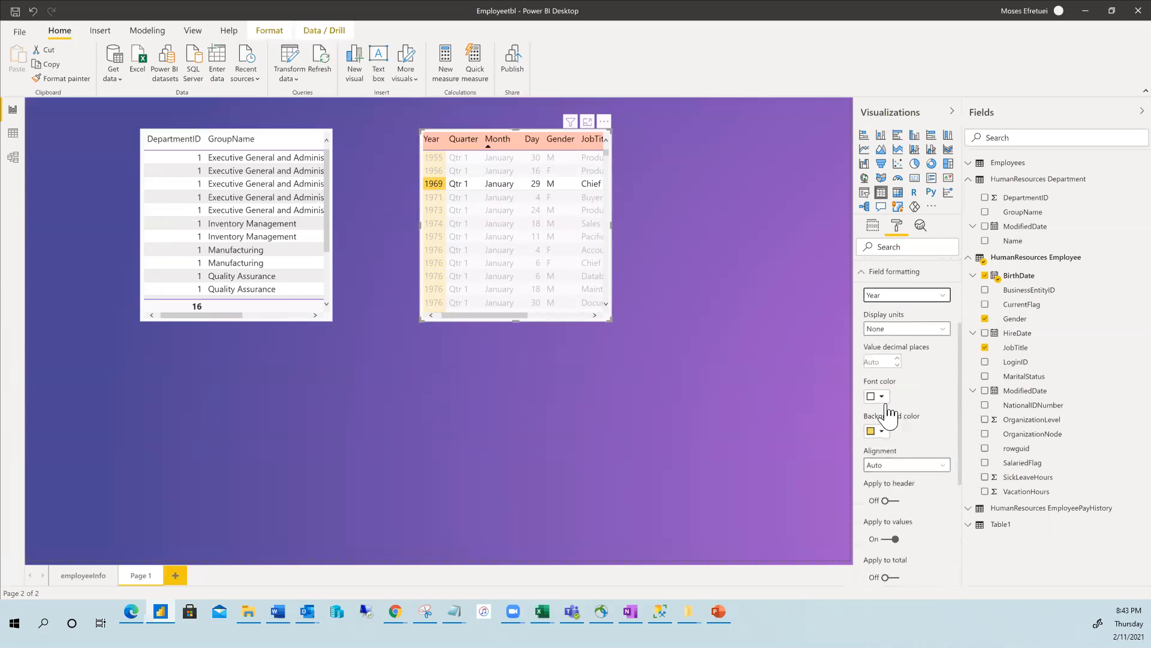
click(863, 280)
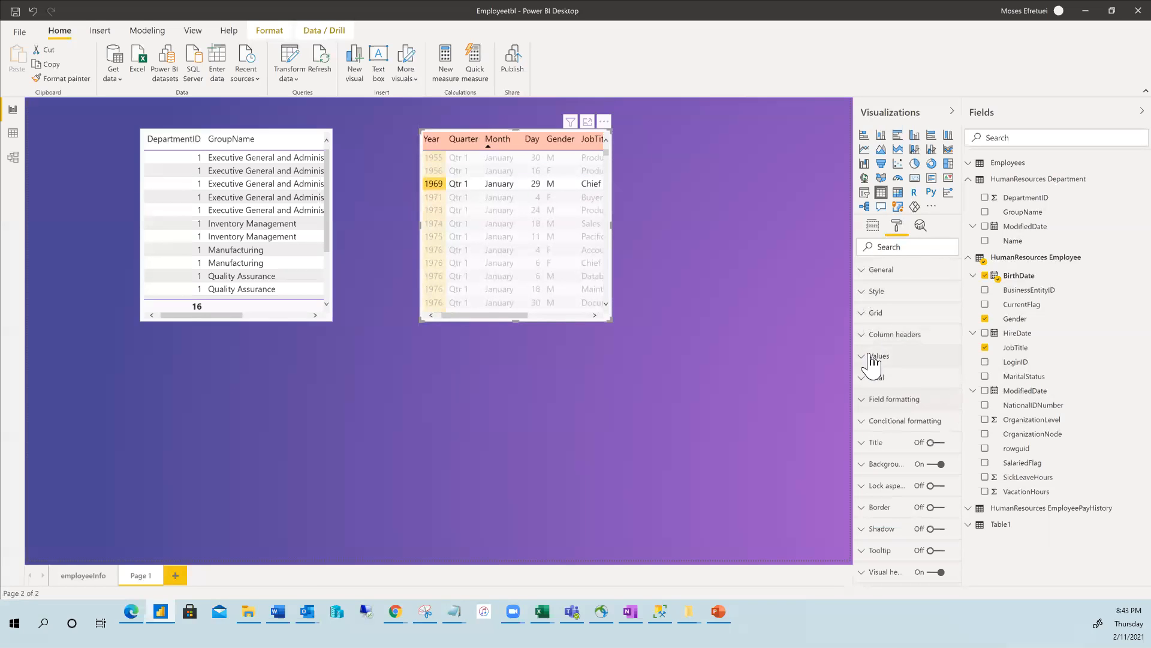
click(867, 293)
click(865, 293)
click(864, 358)
click(864, 358)
click(864, 379)
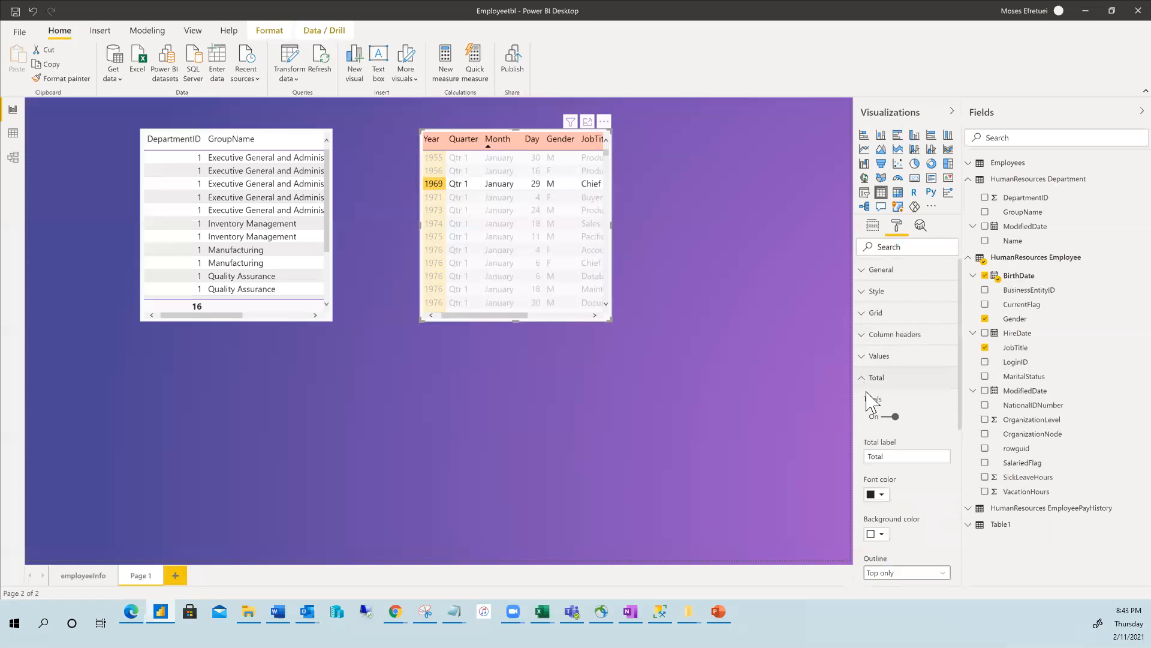
click(864, 379)
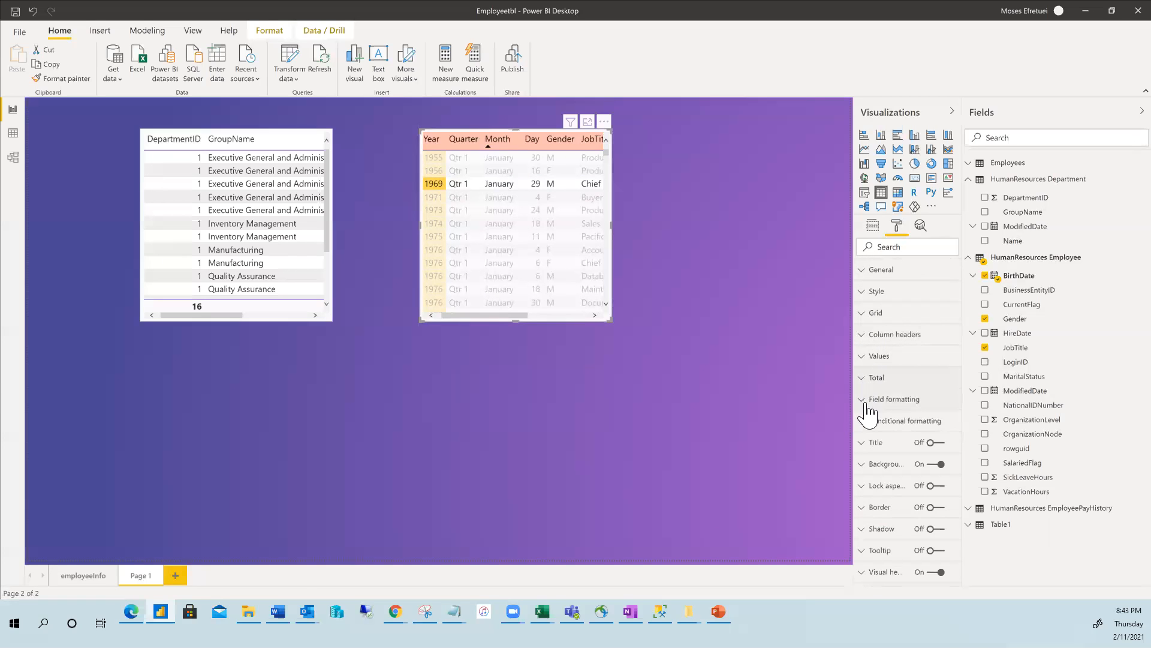
Turn on the table visual's background and colour it light blue after trying salmon.
click(863, 467)
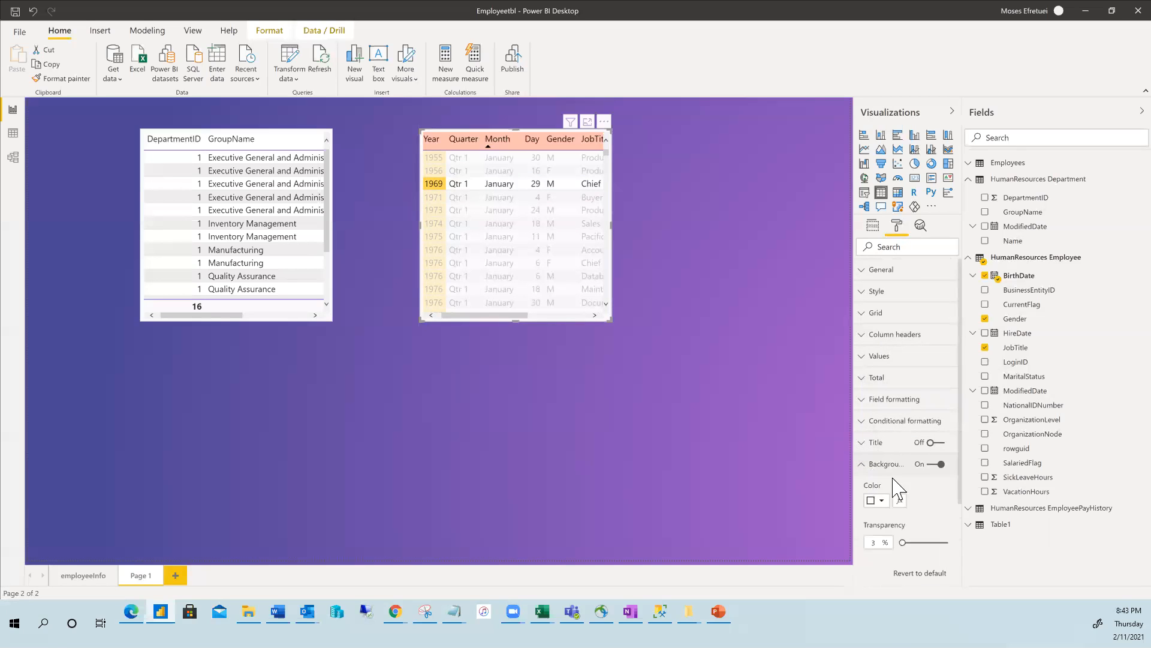
scroll(909, 486, down, 3)
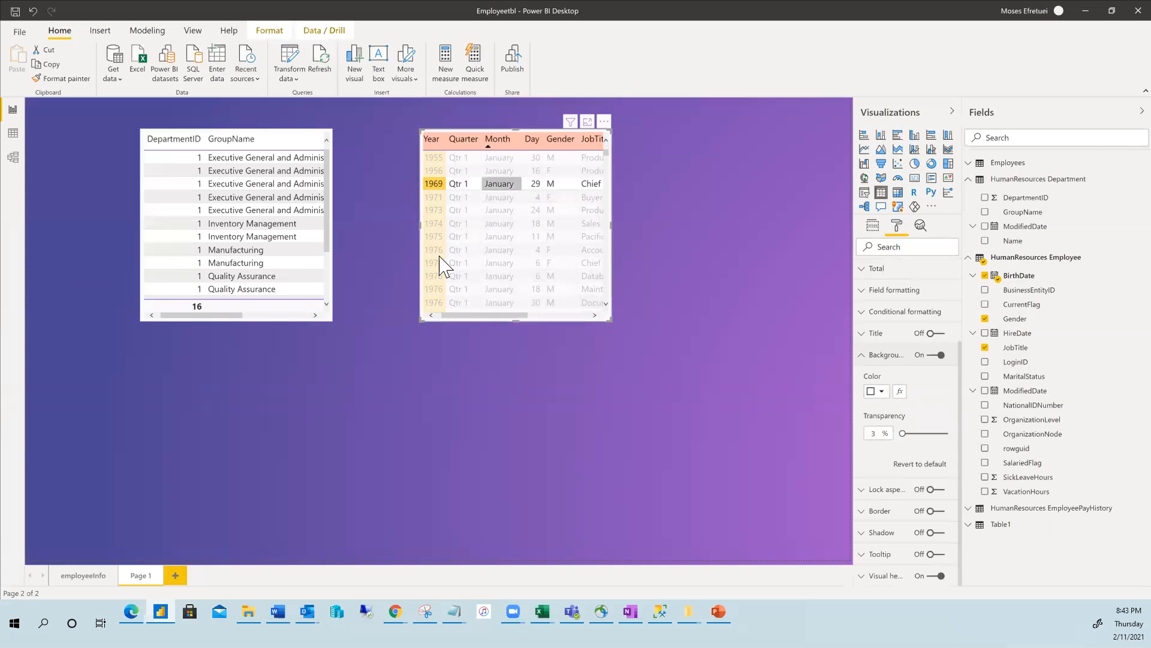
click(882, 392)
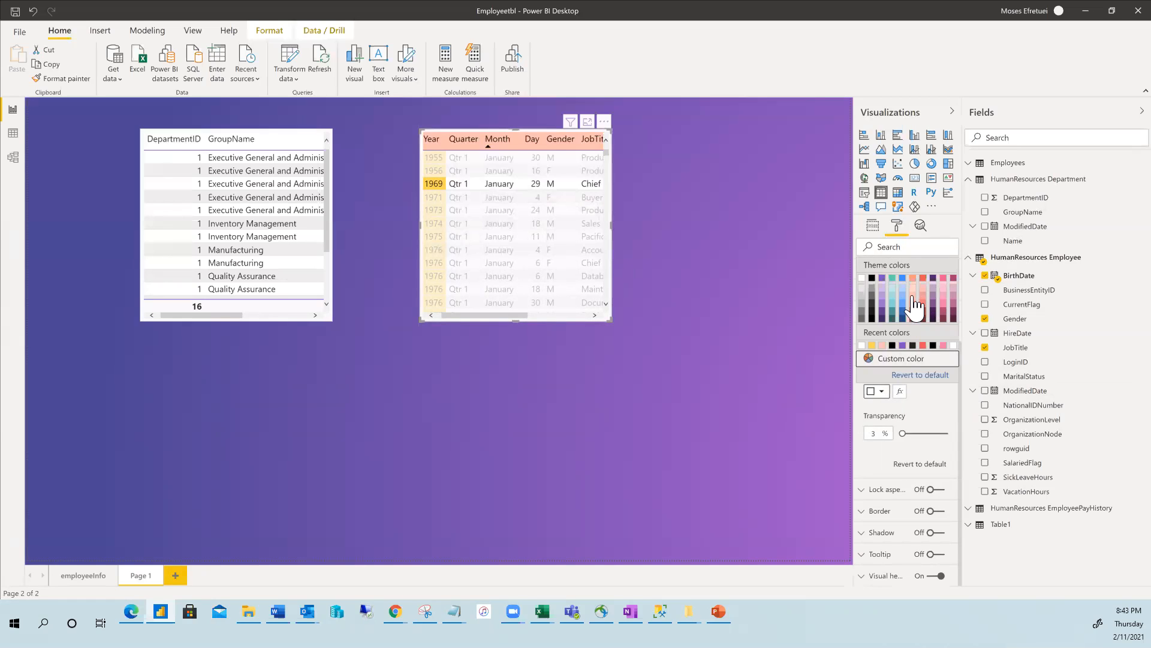
click(913, 294)
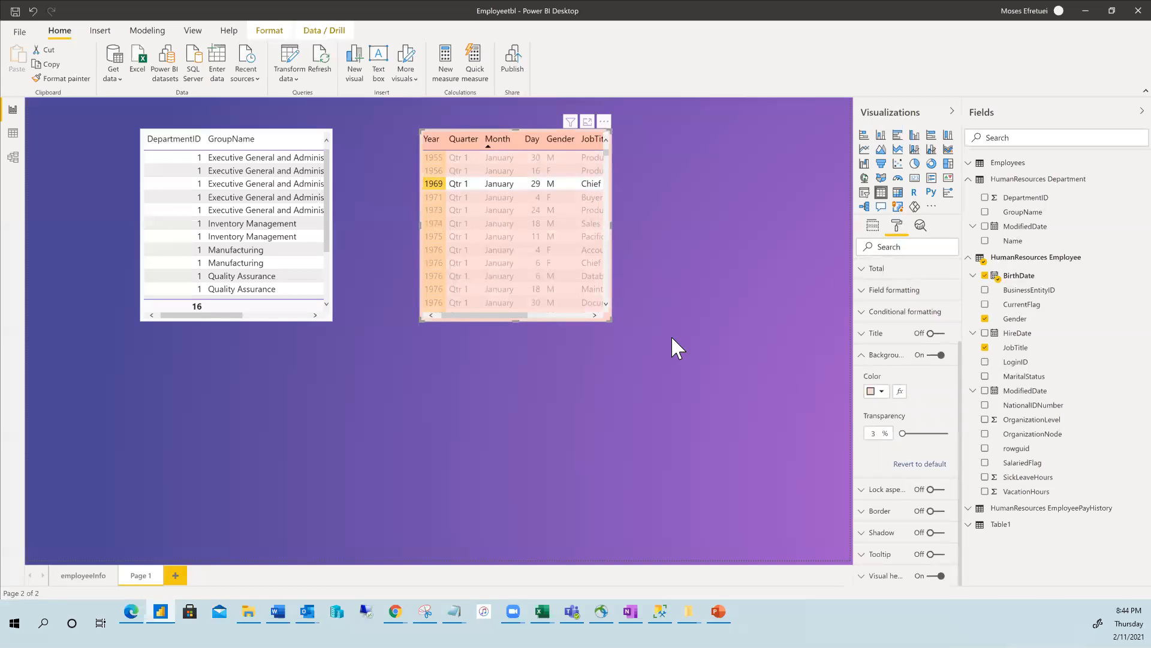
click(882, 391)
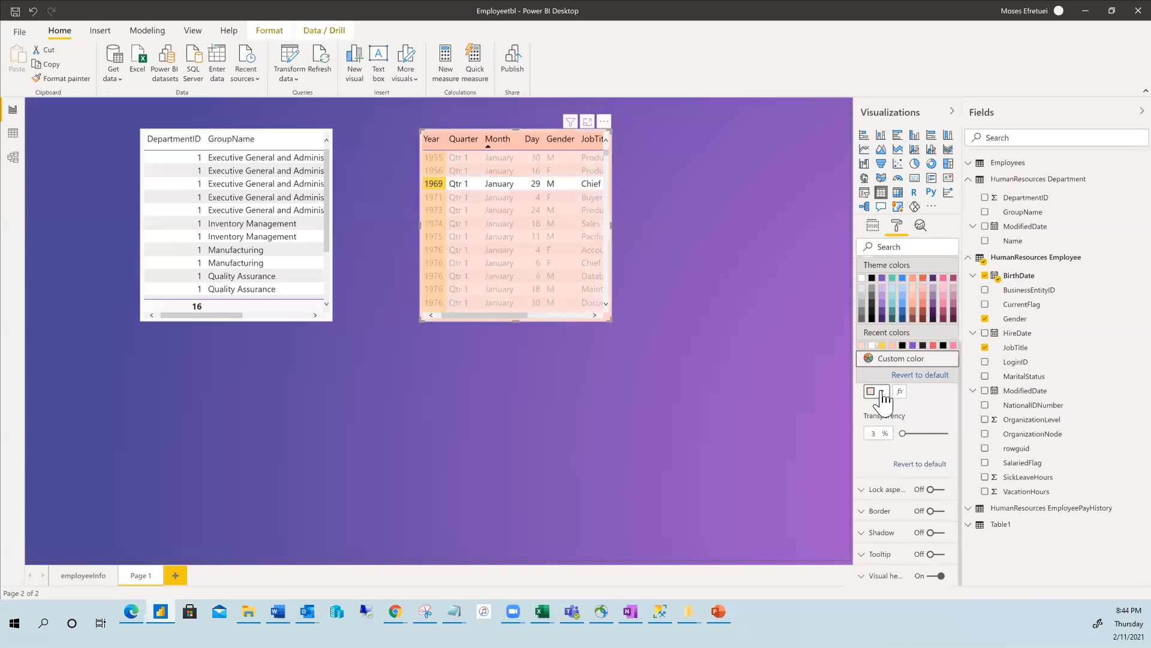
click(903, 297)
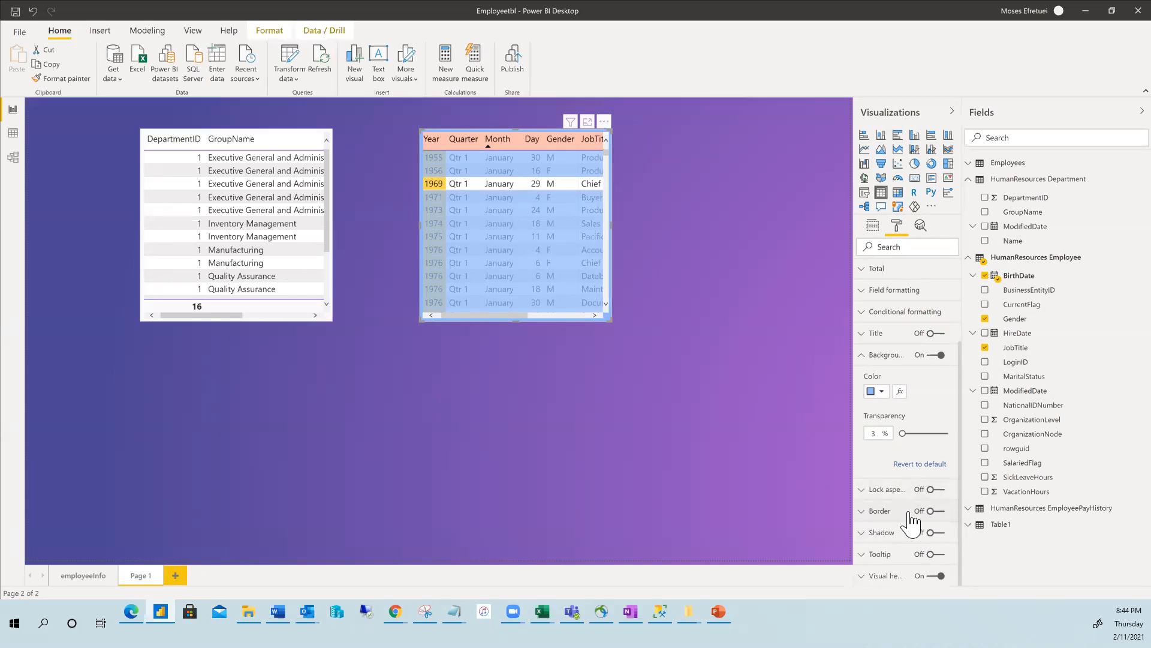
Turn on the table's border and set its corner radius to 10 px.
click(931, 511)
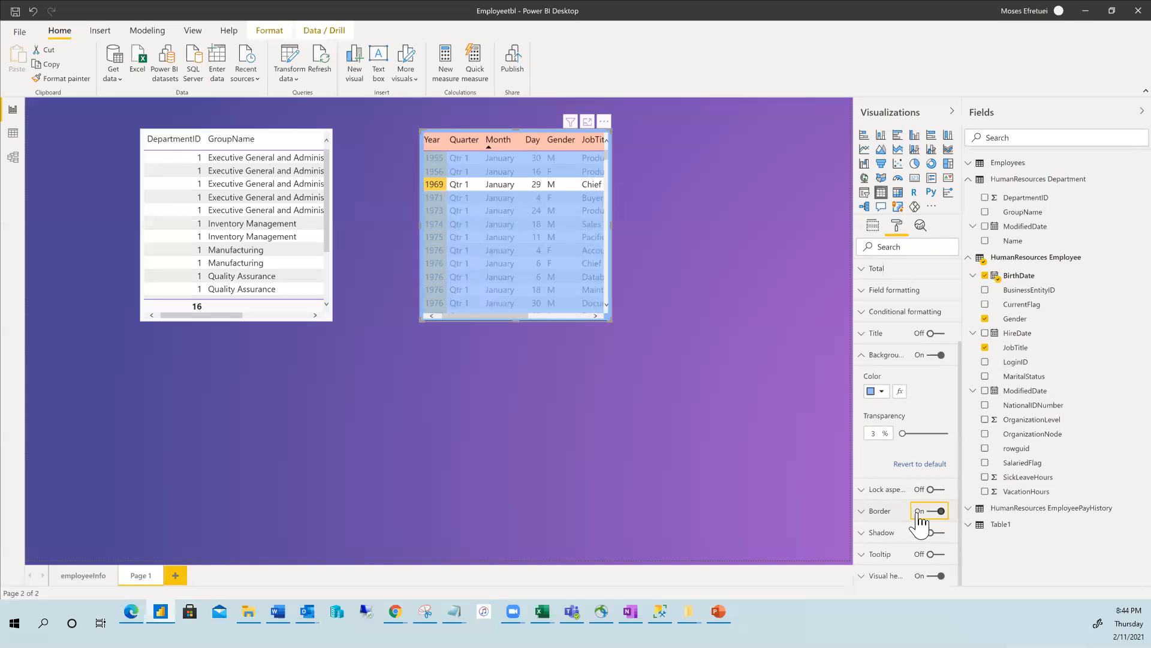
click(862, 511)
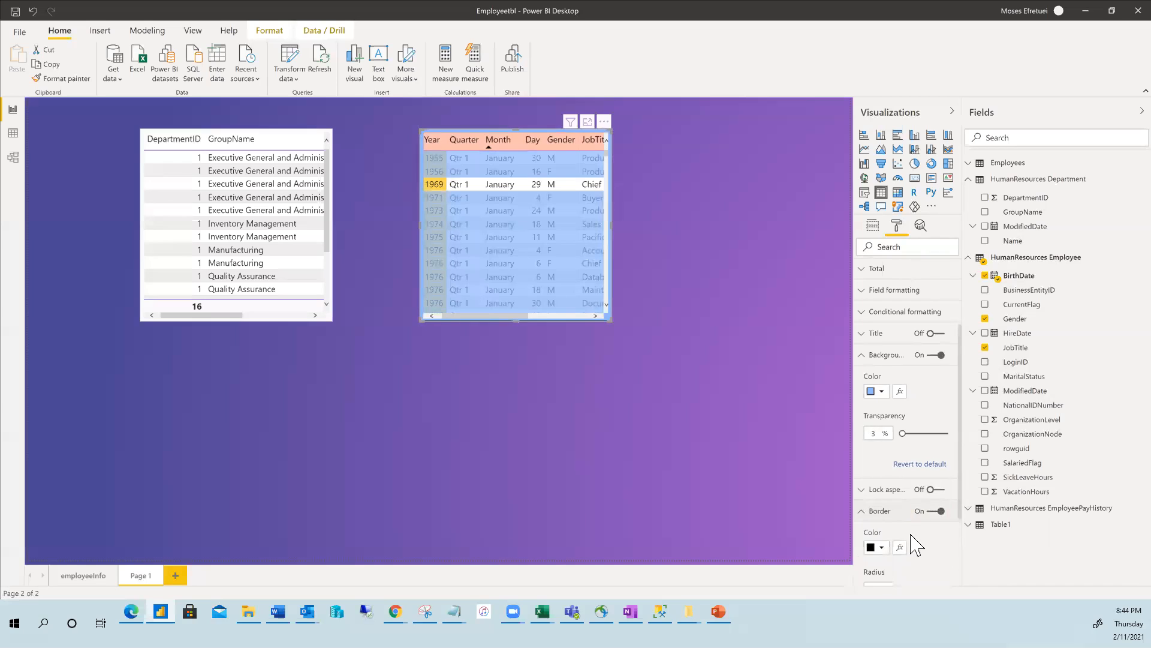
scroll(918, 542, down, 3)
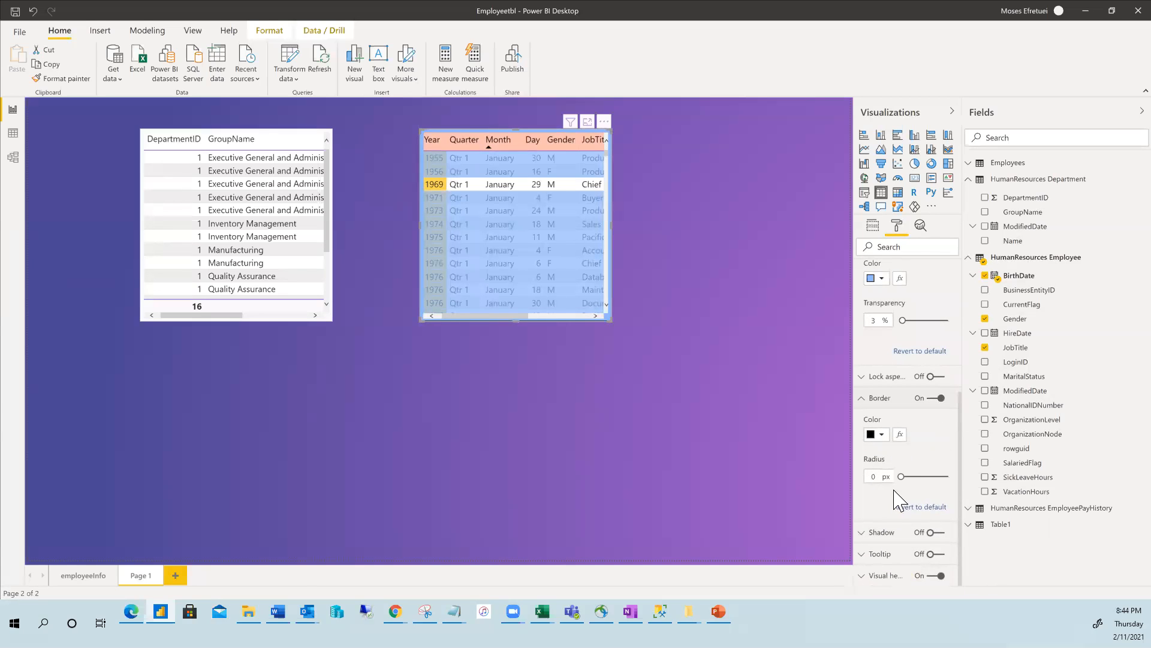
mouse_move(901, 476)
mouse_down()
mouse_move(936, 479)
mouse_move(880, 476)
mouse_move(916, 478)
mouse_up()
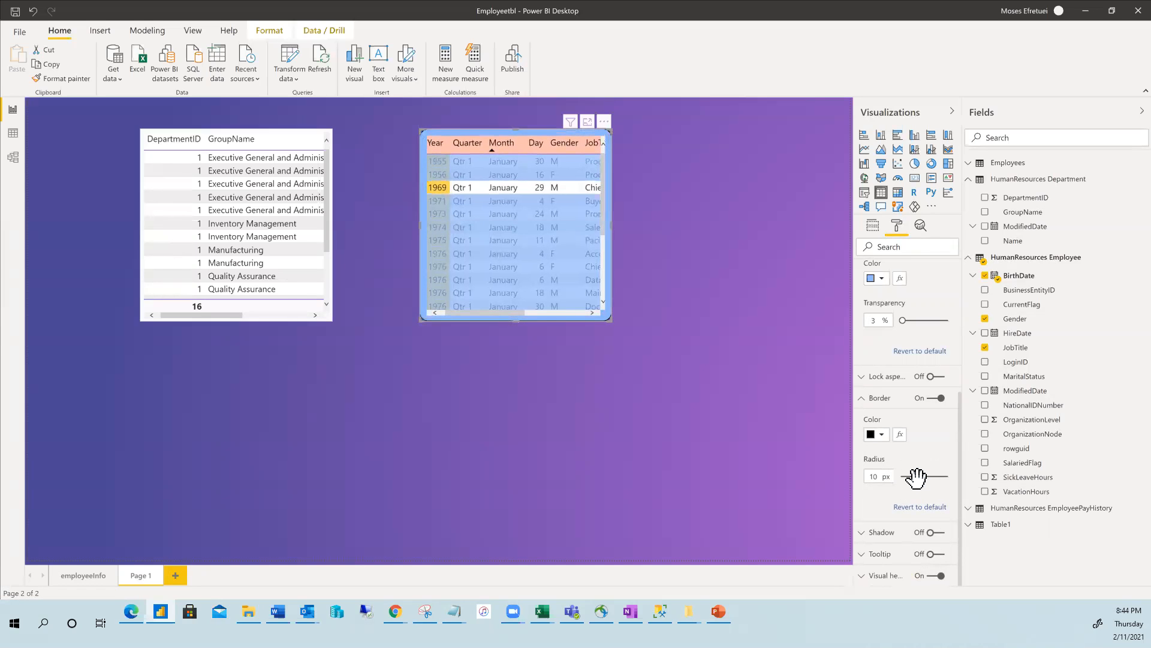
click(864, 400)
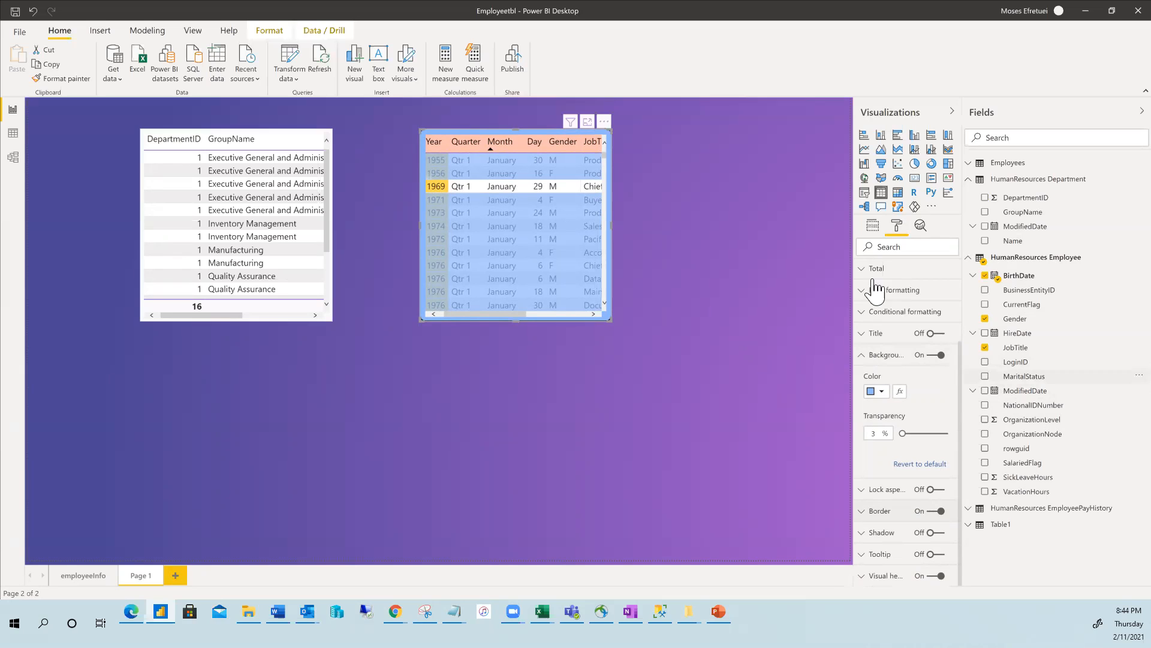
Sort the Employee table by Quarter so rows start at birth year 1952.
click(704, 231)
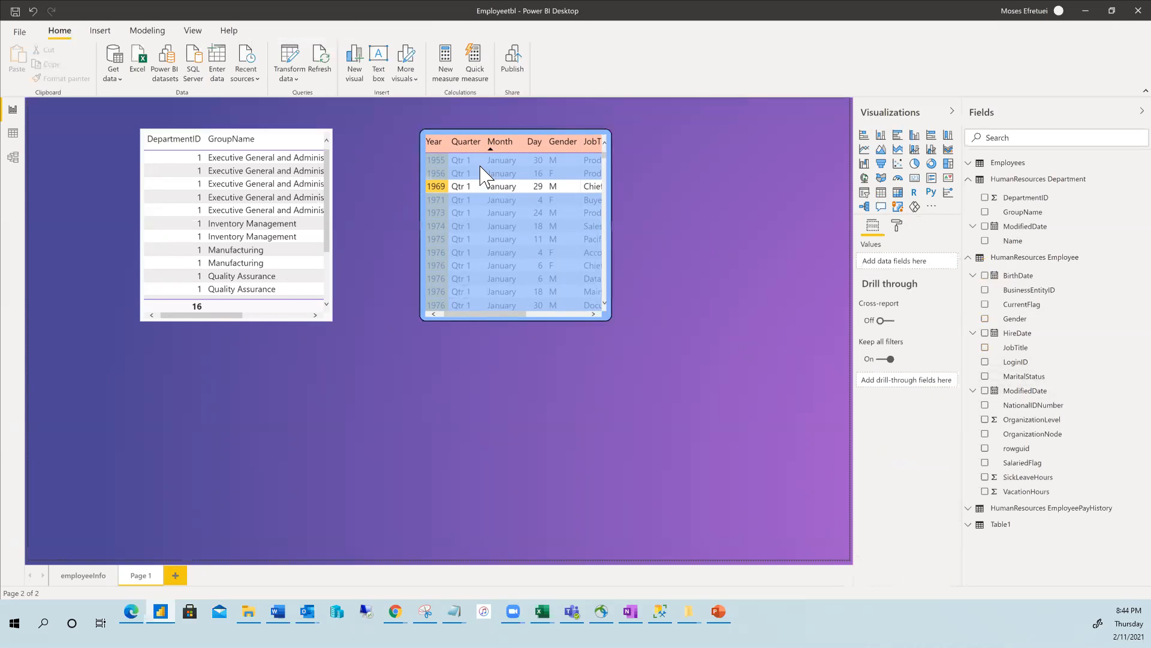
click(465, 142)
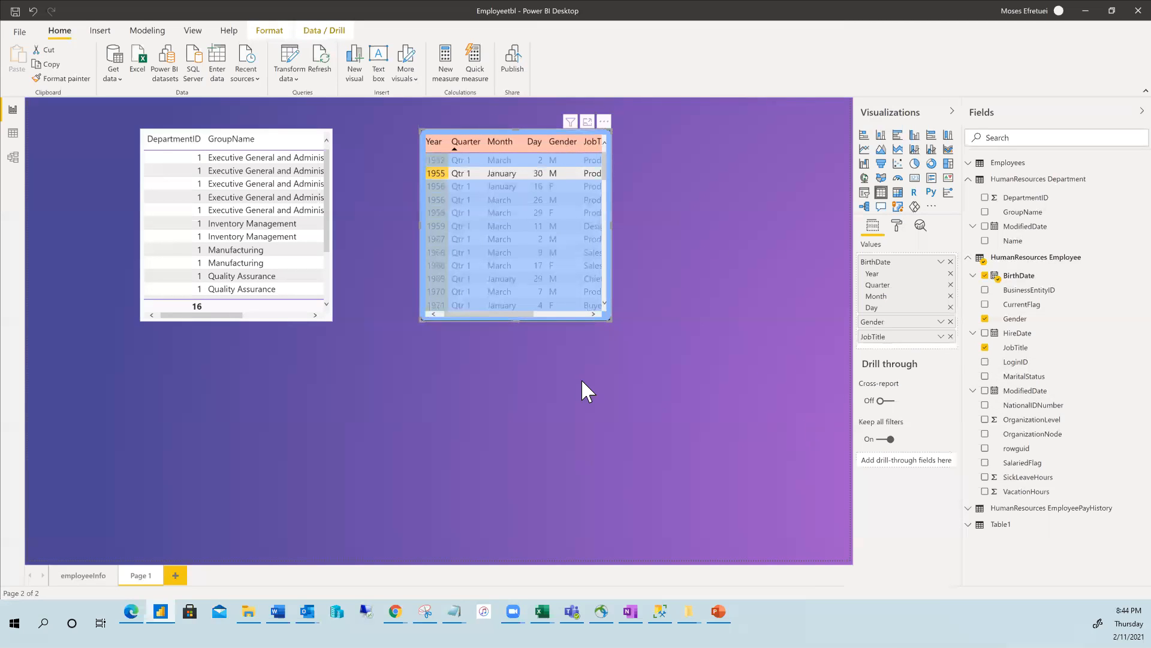
click(289, 184)
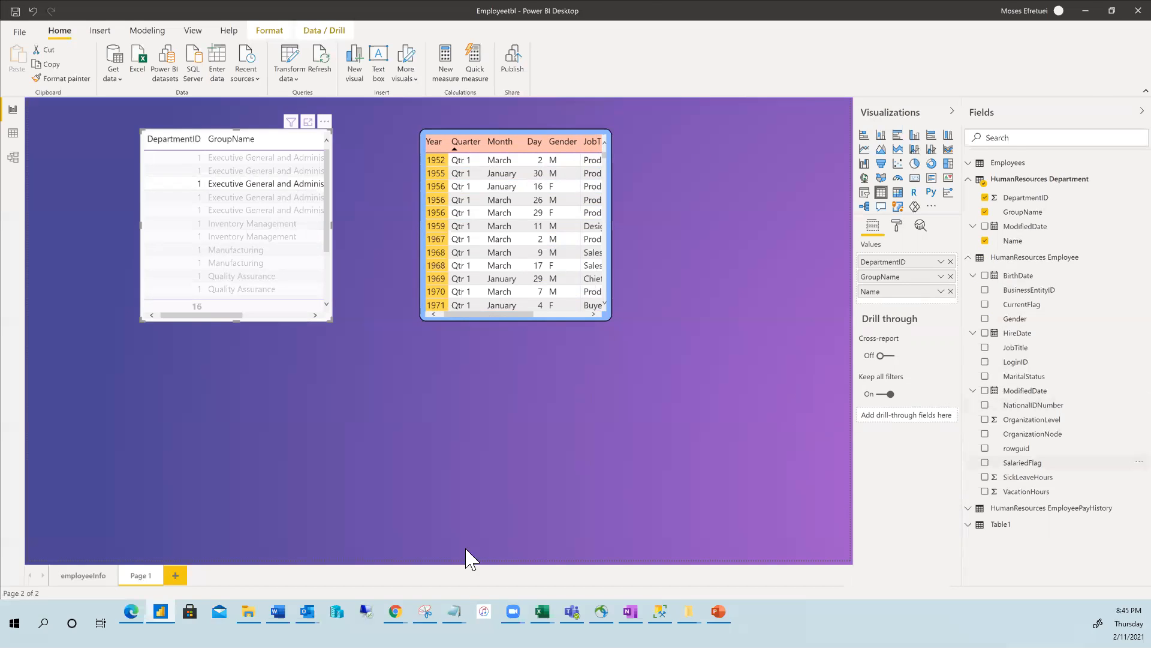
click(446, 138)
click(451, 142)
click(562, 463)
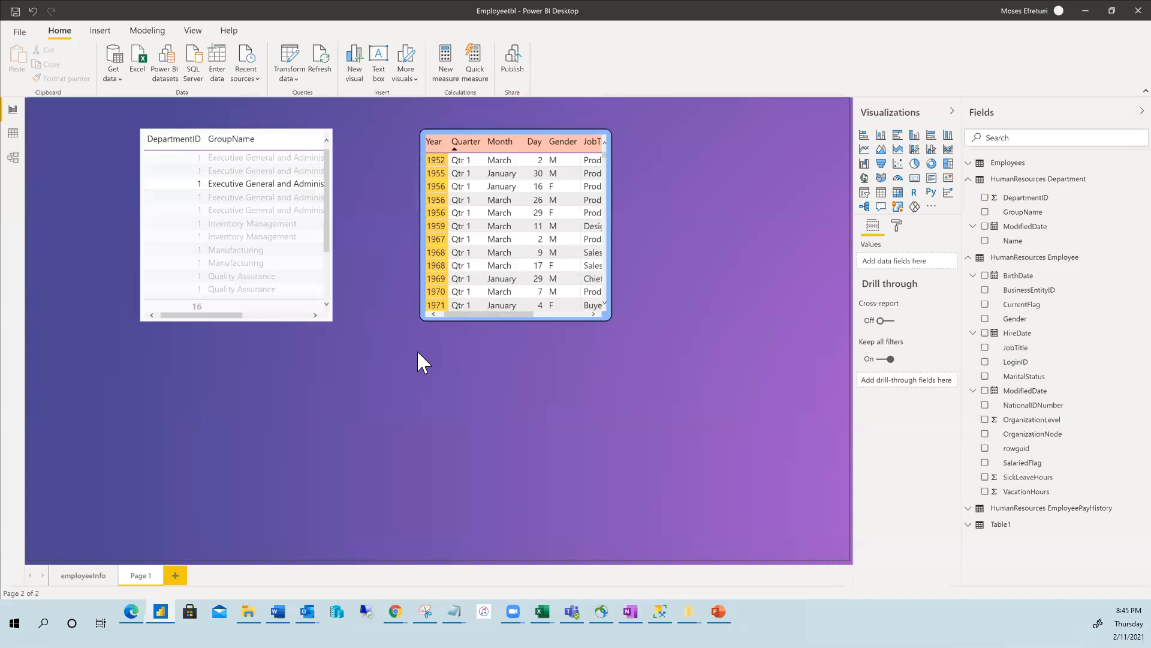
Shift the Employee table left next to the Department table, discarding a stray empty column chart.
drag(502, 142, 432, 151)
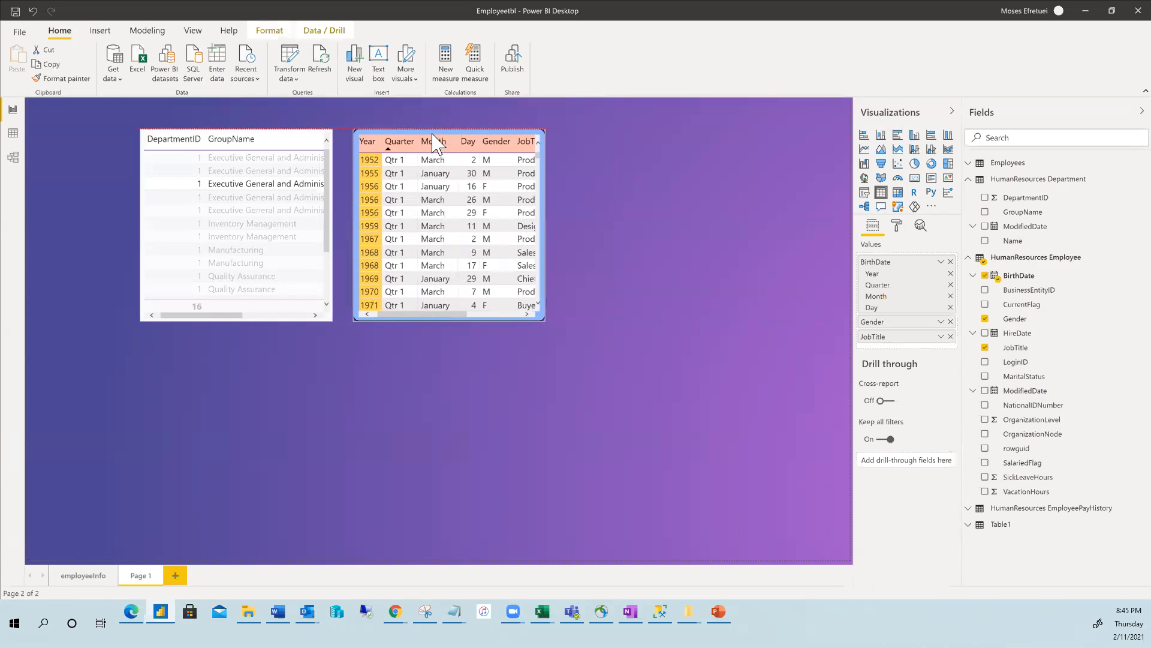
click(195, 408)
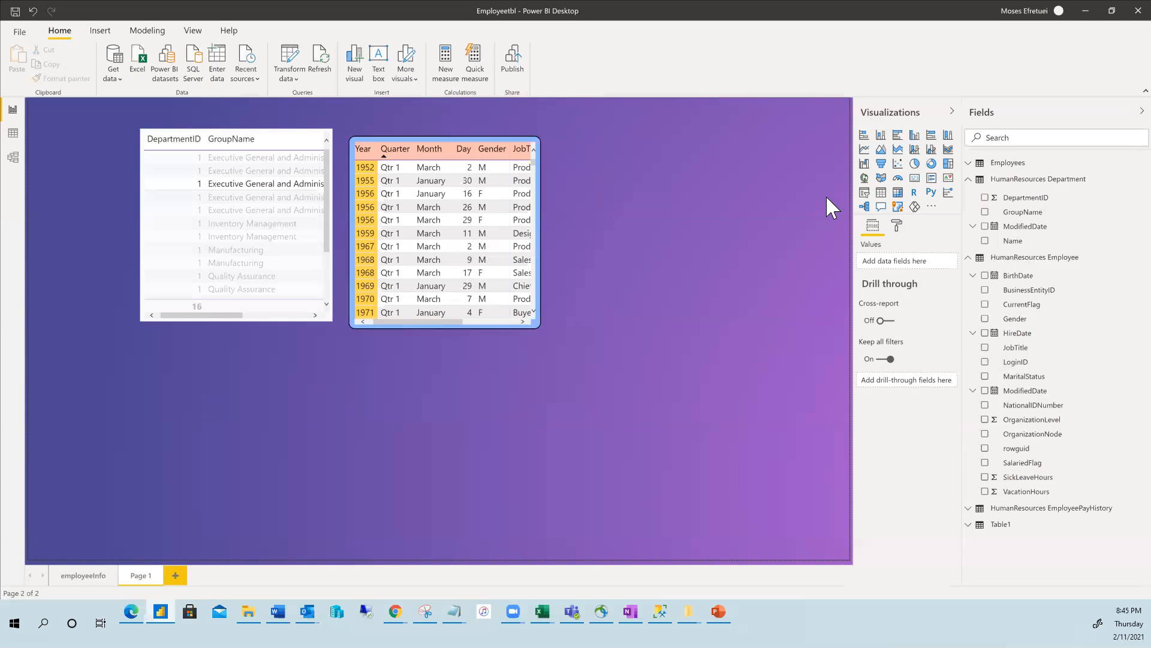
click(880, 136)
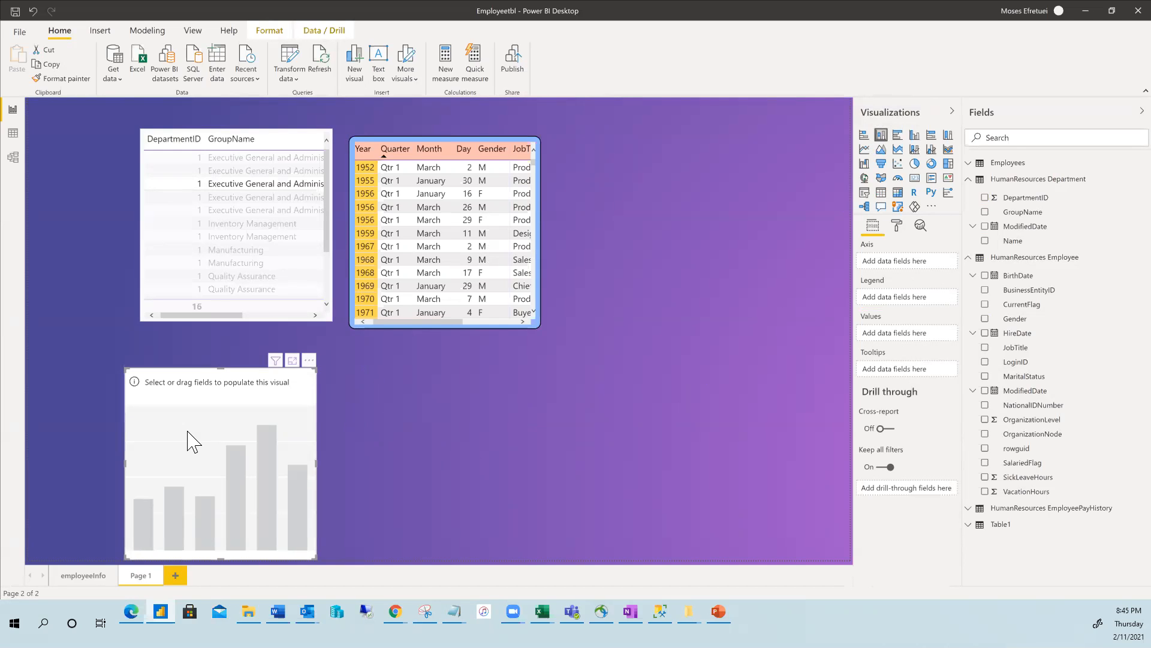
key(Delete)
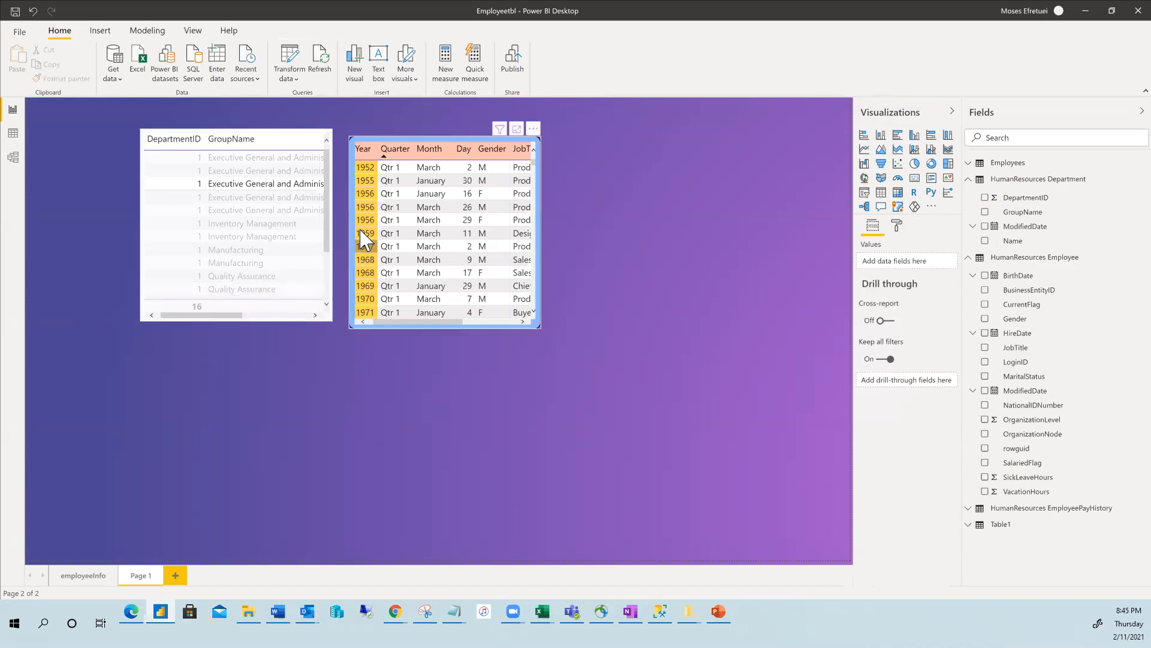
click(293, 239)
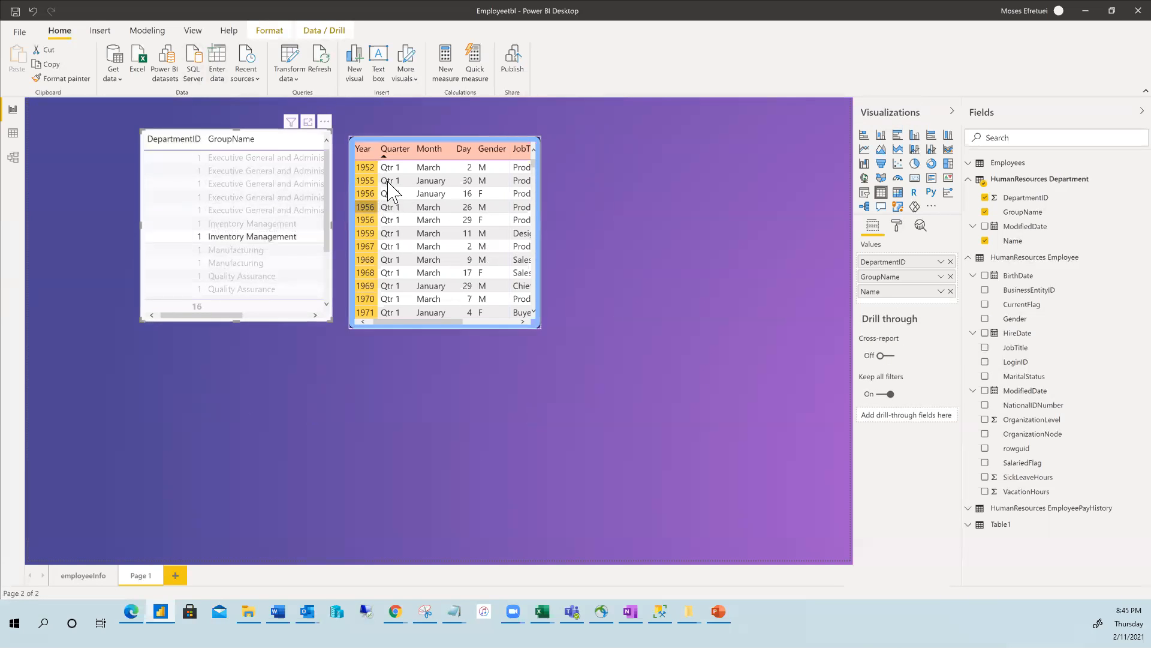
Preview the Department table as column, pie and donut charts, revert to table, then add an empty stacked column chart.
click(881, 138)
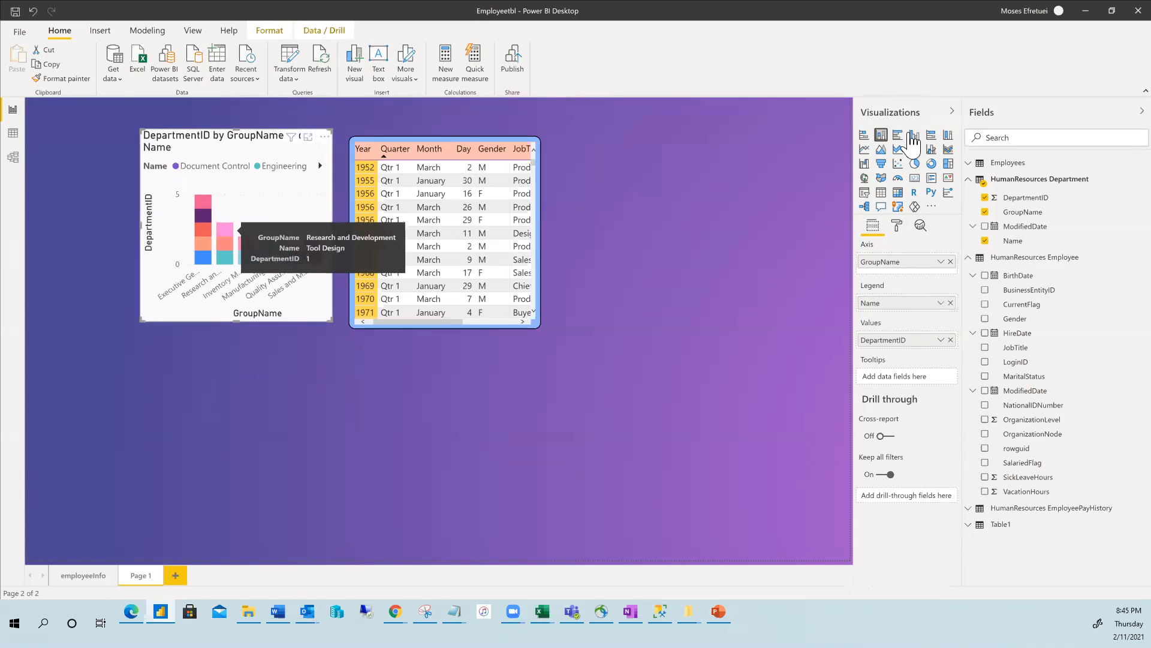
click(915, 165)
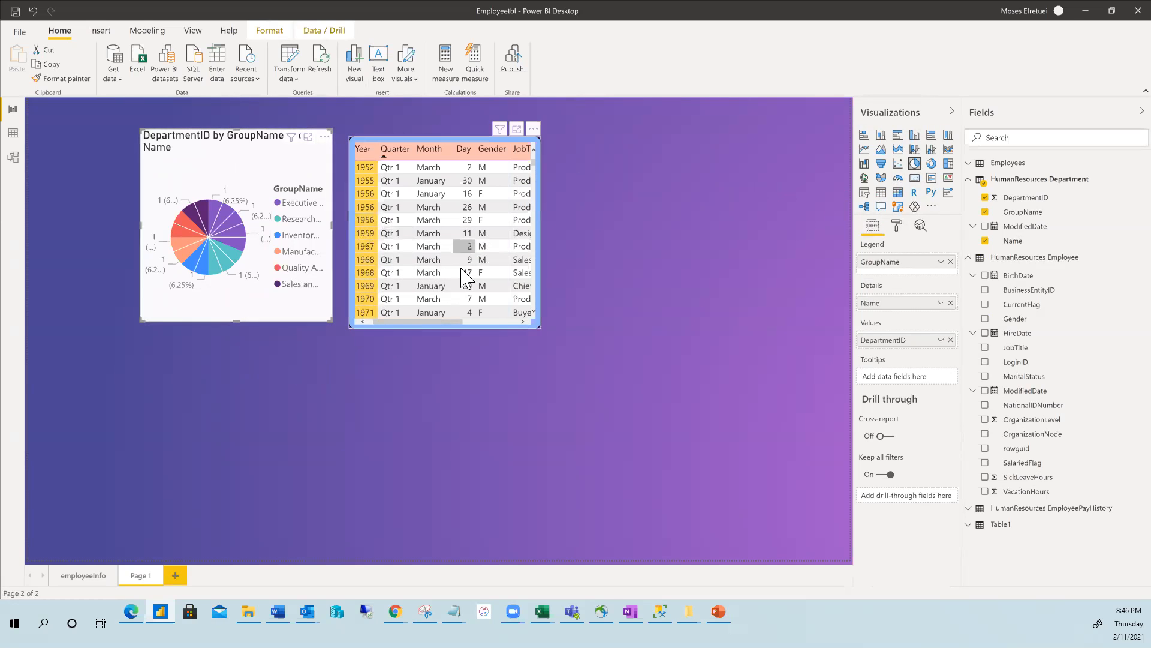
click(931, 164)
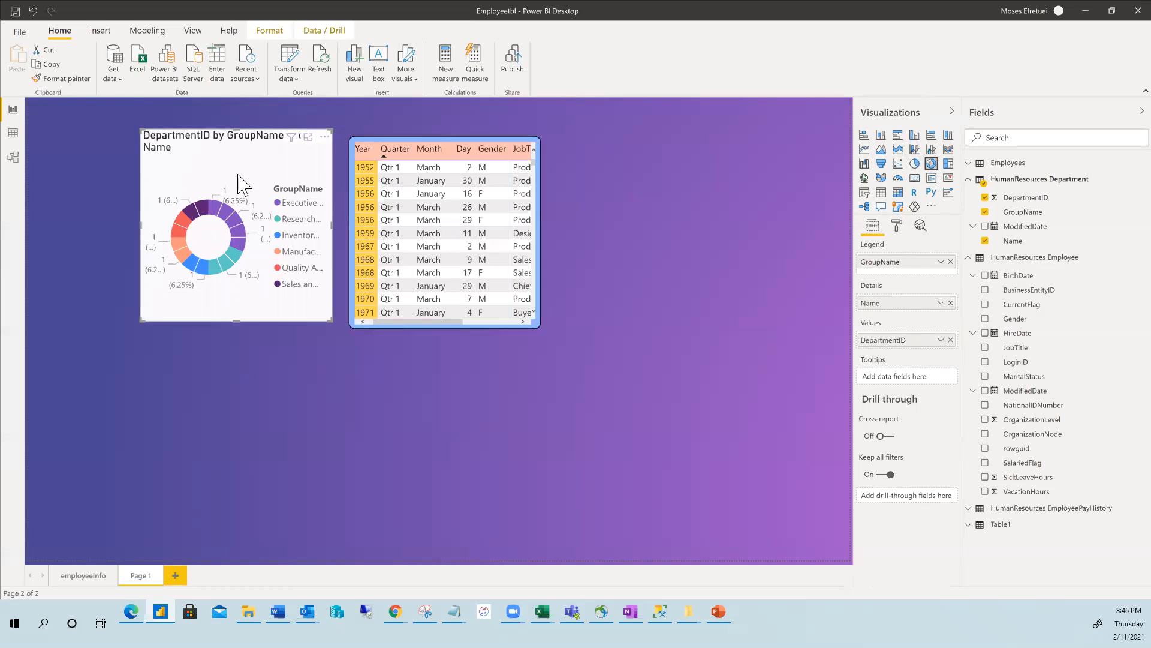
click(881, 194)
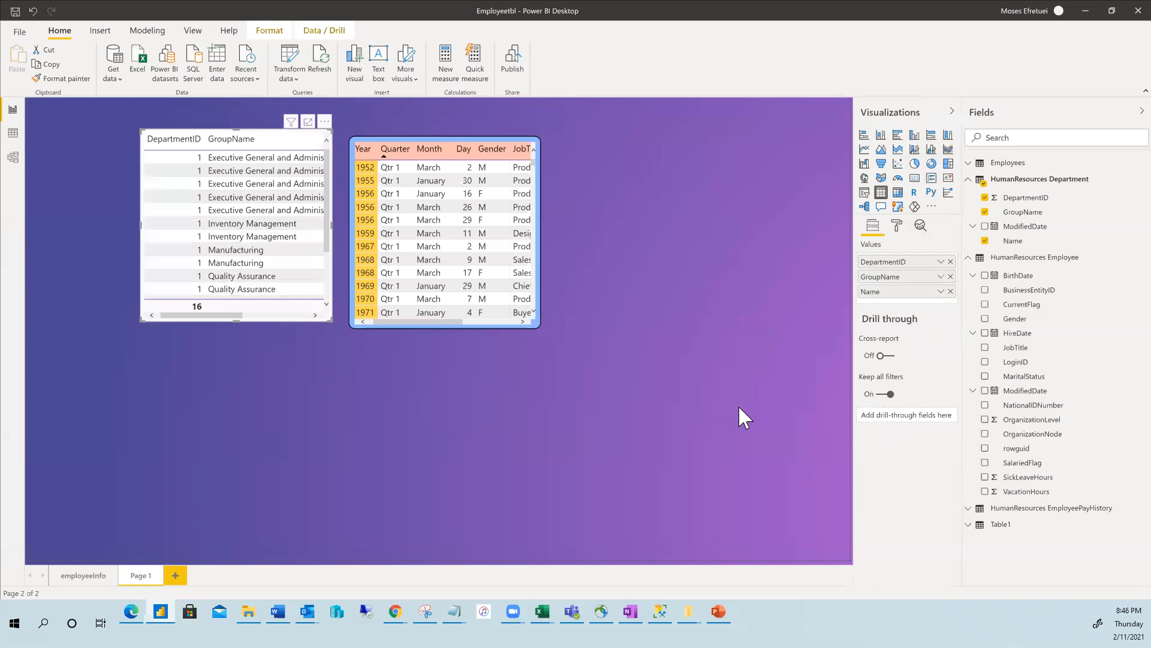
click(229, 381)
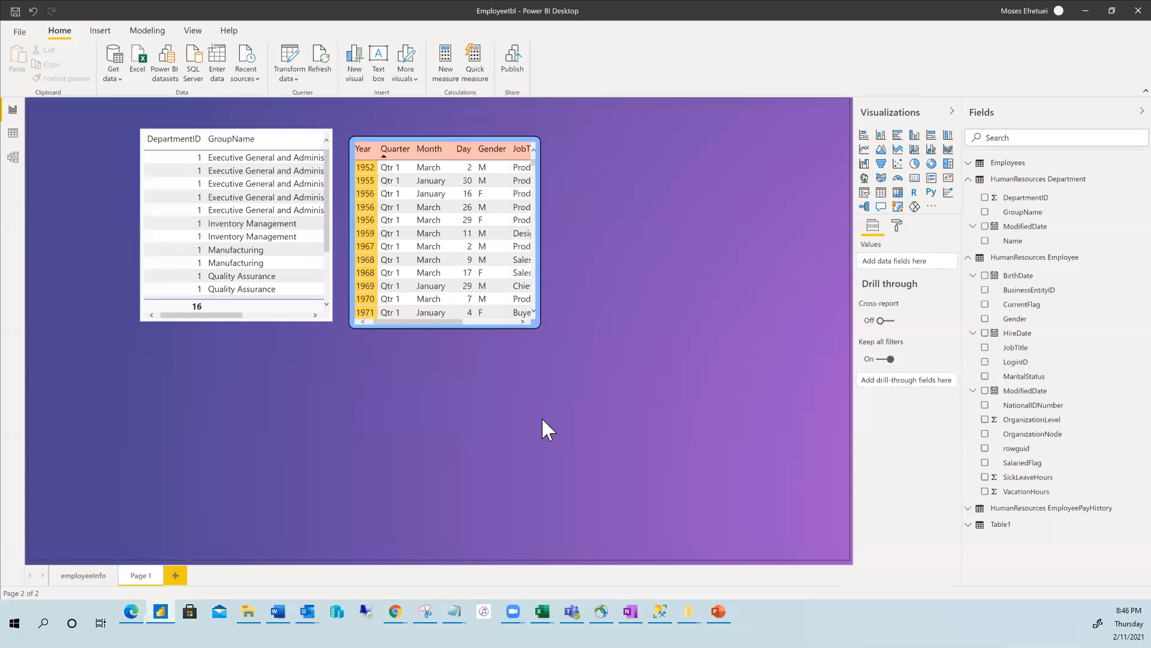
click(882, 136)
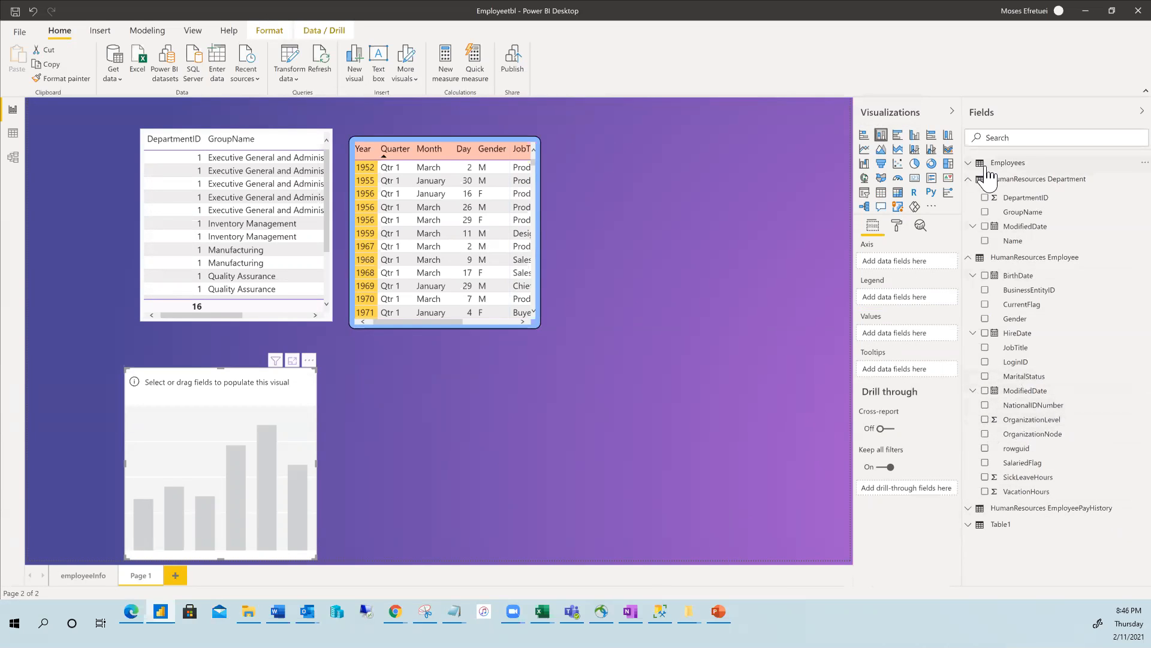
Build the chart from Employees with Department on the axis, Salary as values and Name as legend.
click(972, 163)
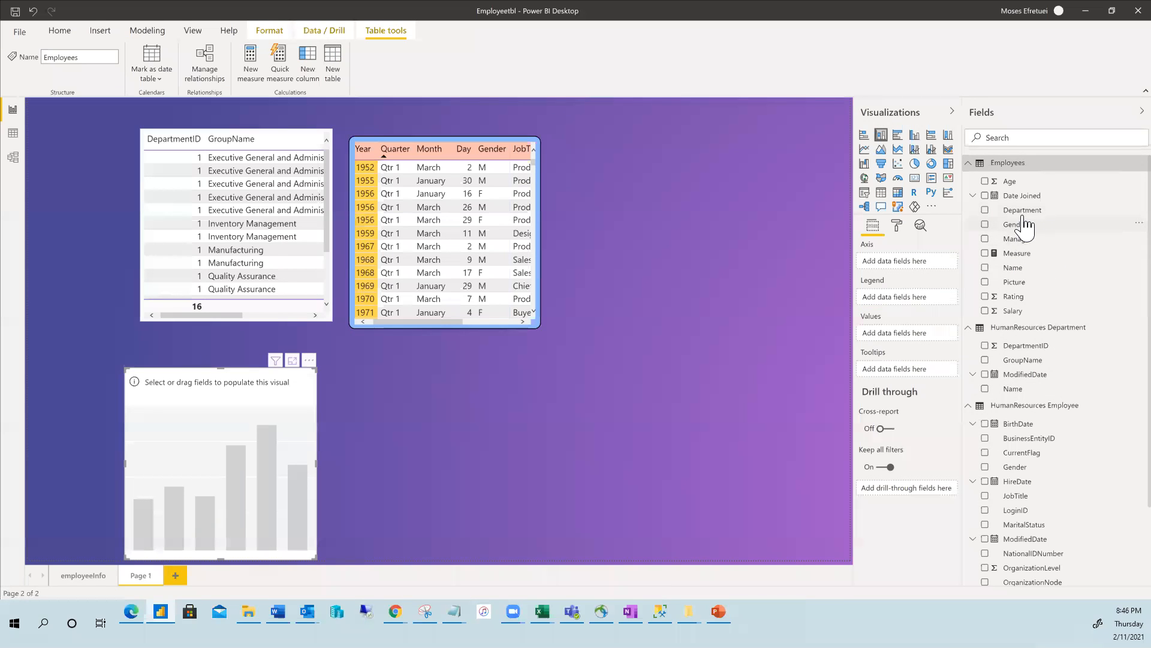
drag(1026, 212, 909, 264)
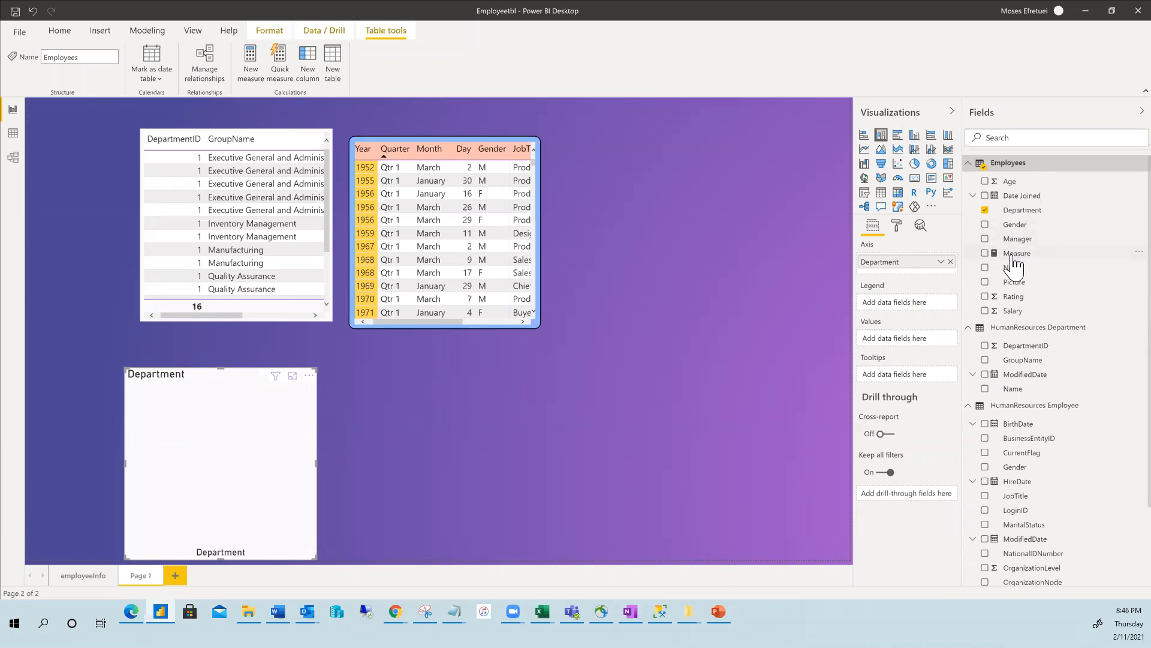
drag(1019, 318, 898, 344)
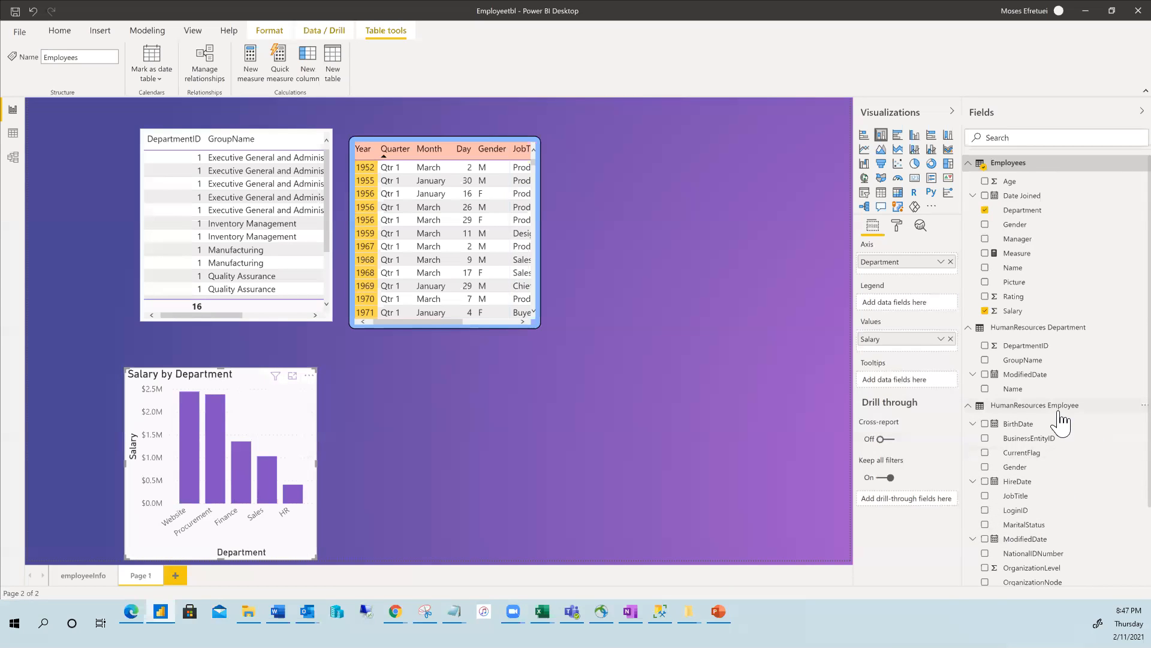
click(985, 268)
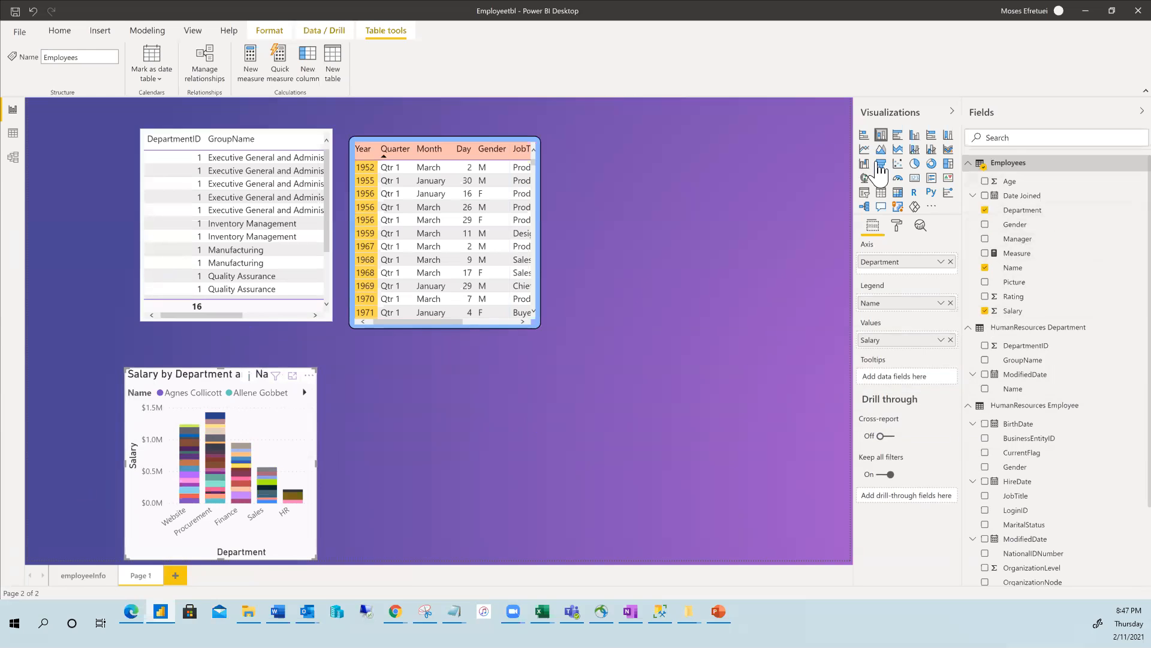
Try pie and donut versions, drop the Name legend, and settle on a stacked bar chart.
click(915, 166)
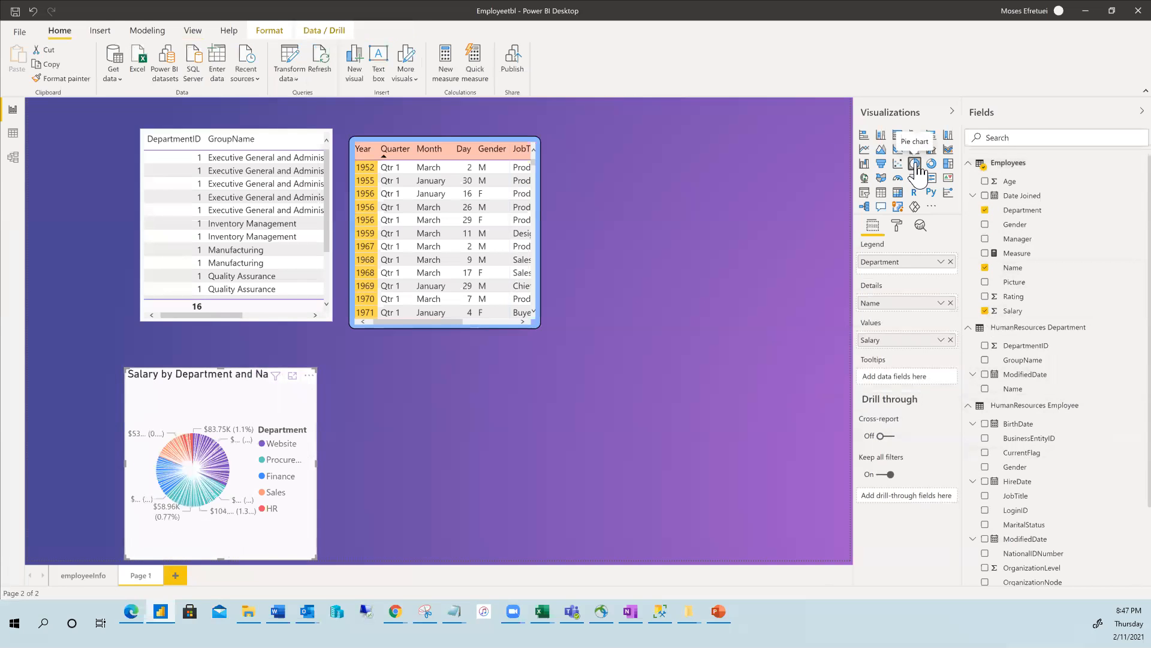
click(930, 165)
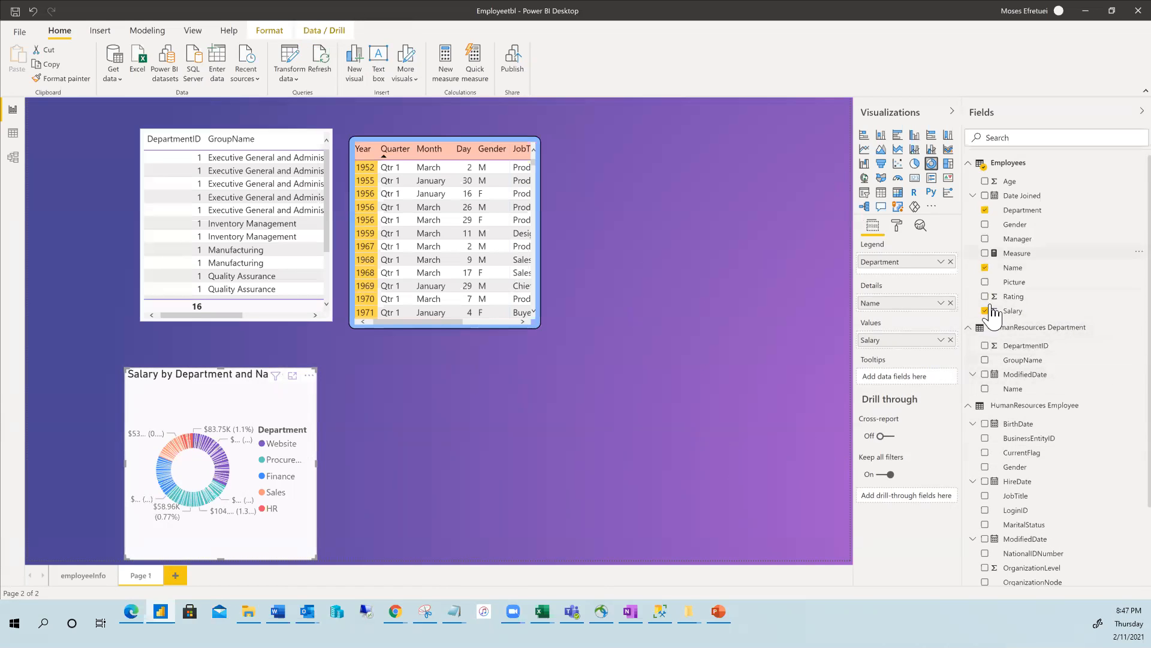
click(984, 268)
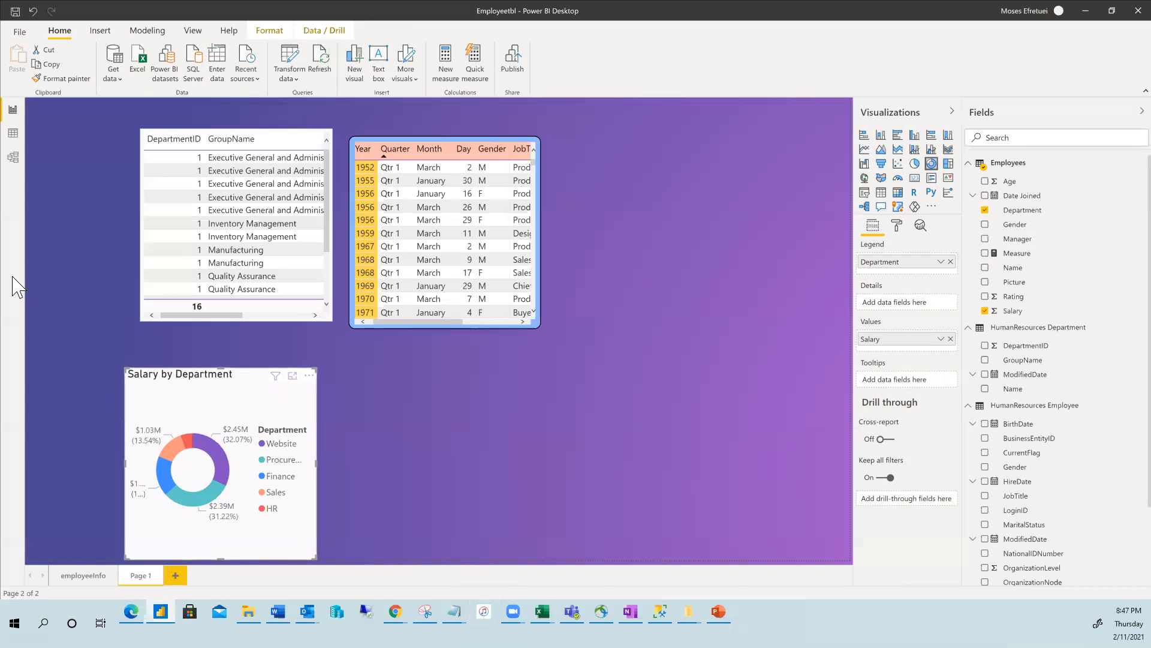
click(881, 136)
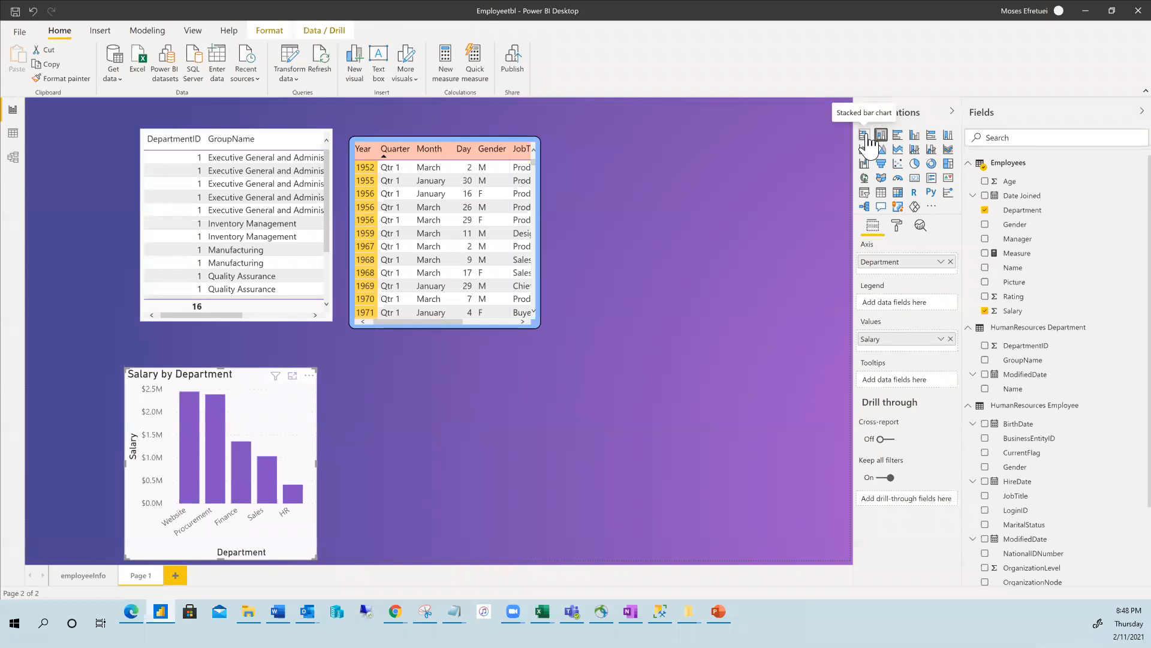
click(865, 136)
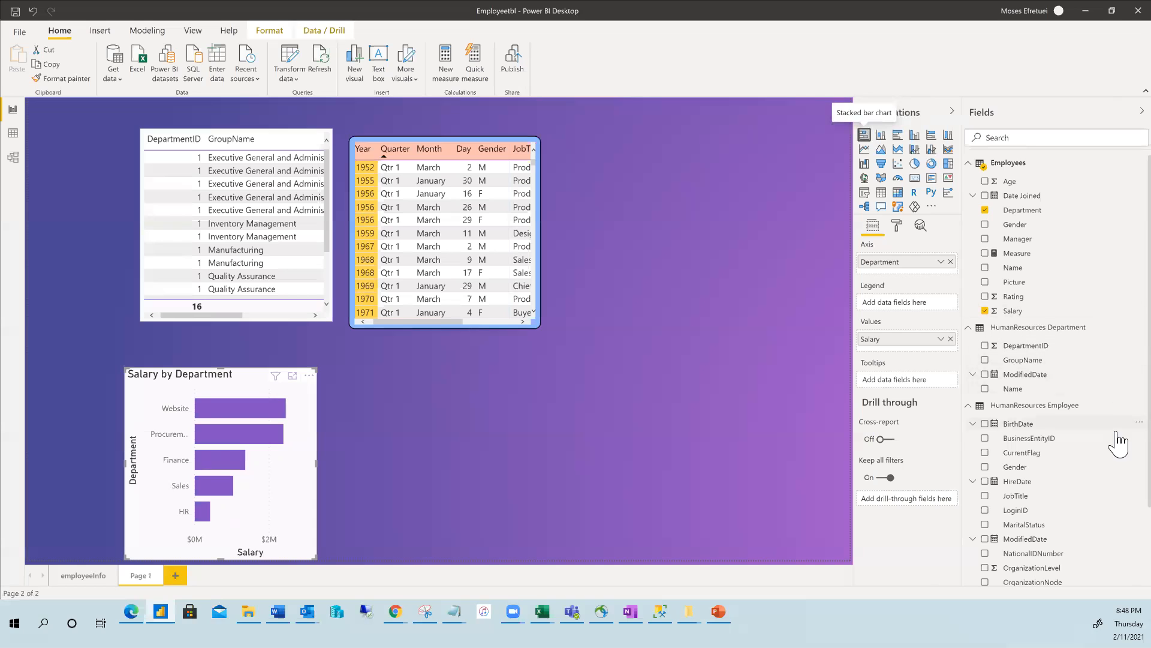
Browse the Fields pane and expand Table1 to inspect its fields.
scroll(1098, 430, down, 3)
scroll(1040, 334, up, 1)
scroll(1001, 343, down, 1)
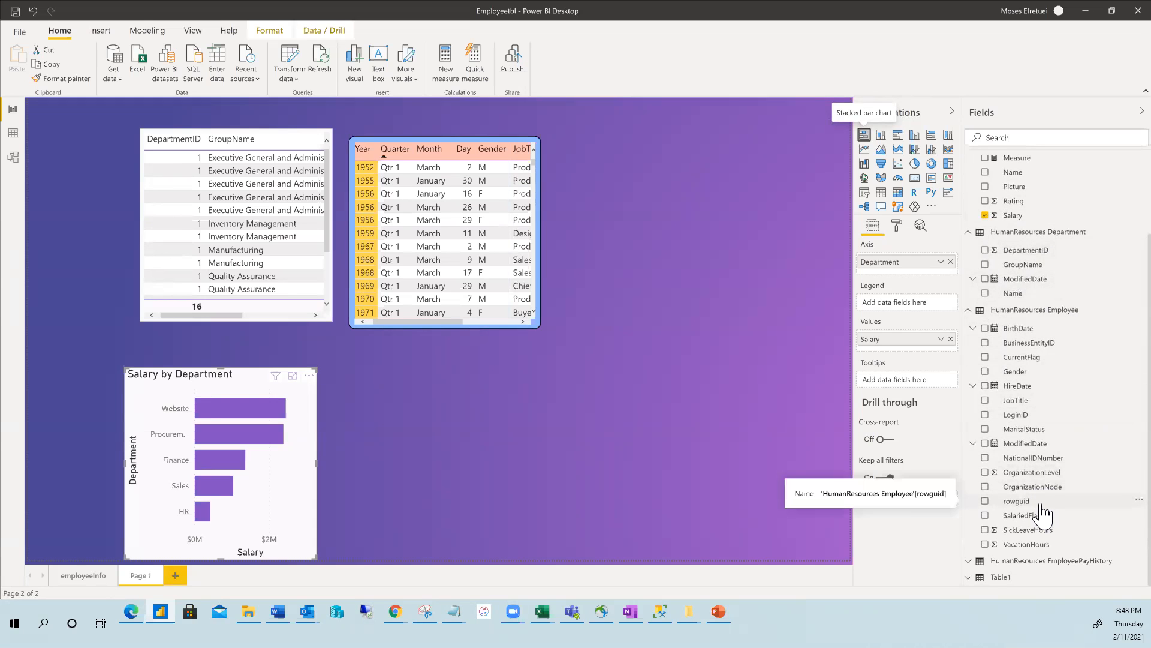
scroll(1028, 439, up, 2)
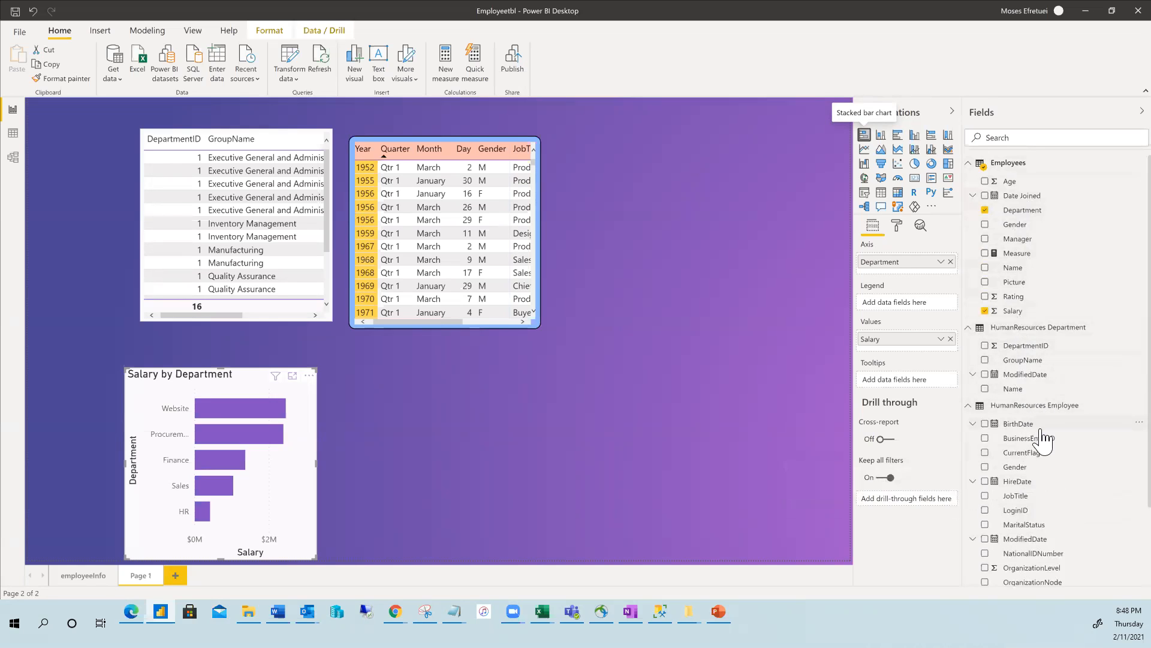
scroll(1034, 456, down, 3)
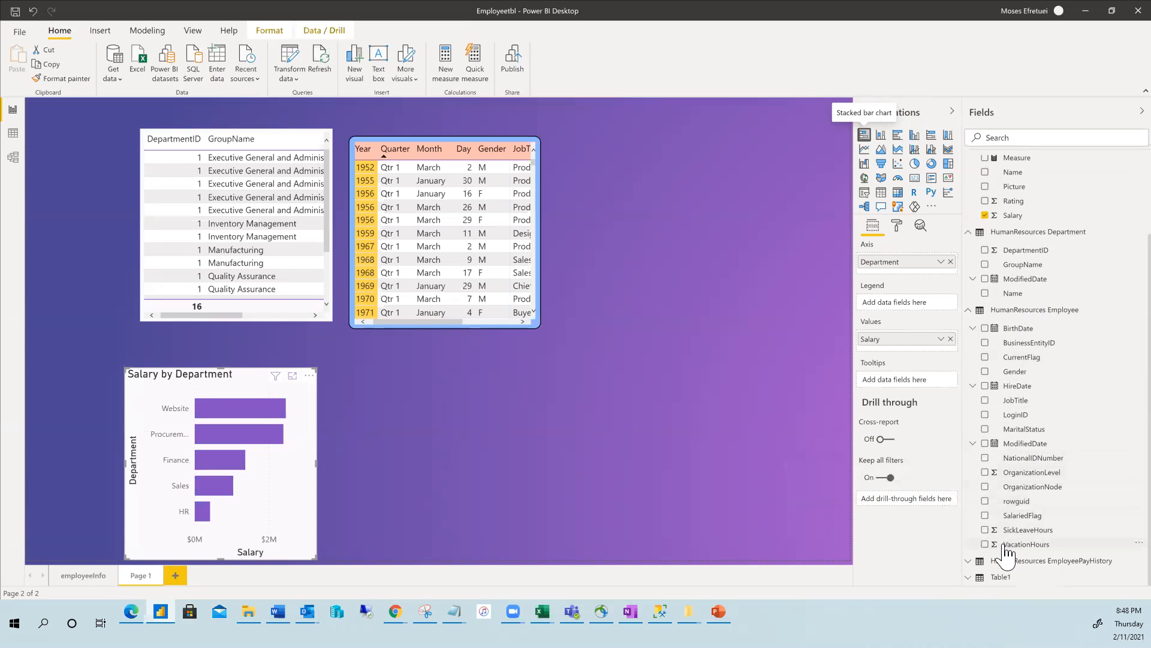
click(968, 578)
scroll(983, 533, down, 5)
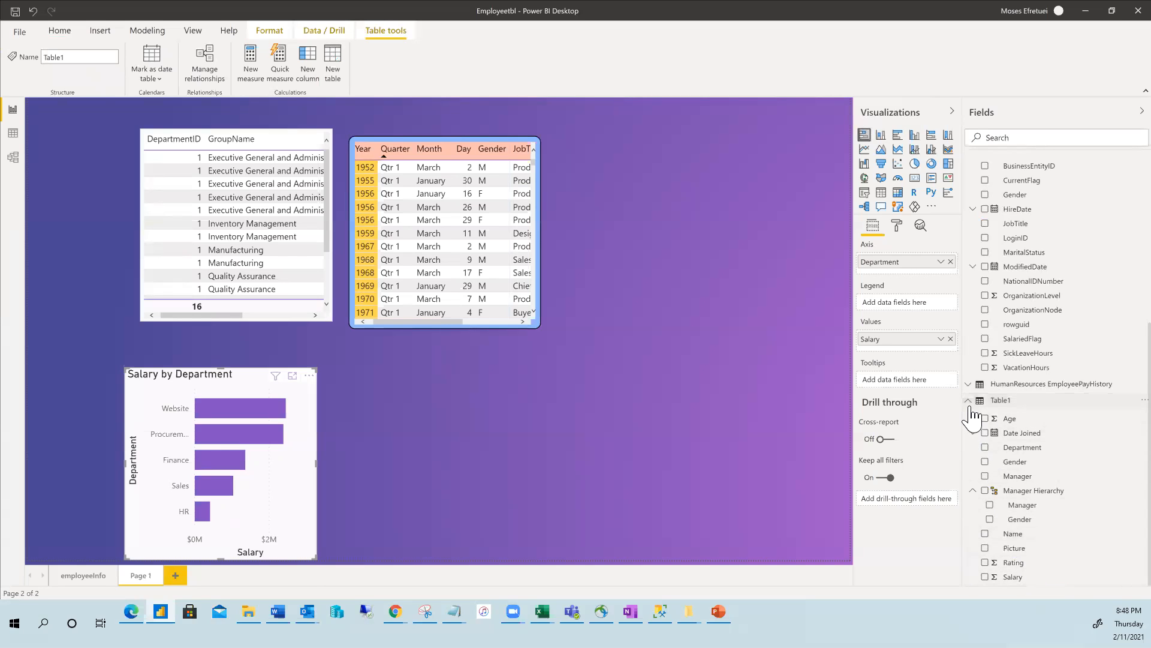
scroll(974, 414, up, 5)
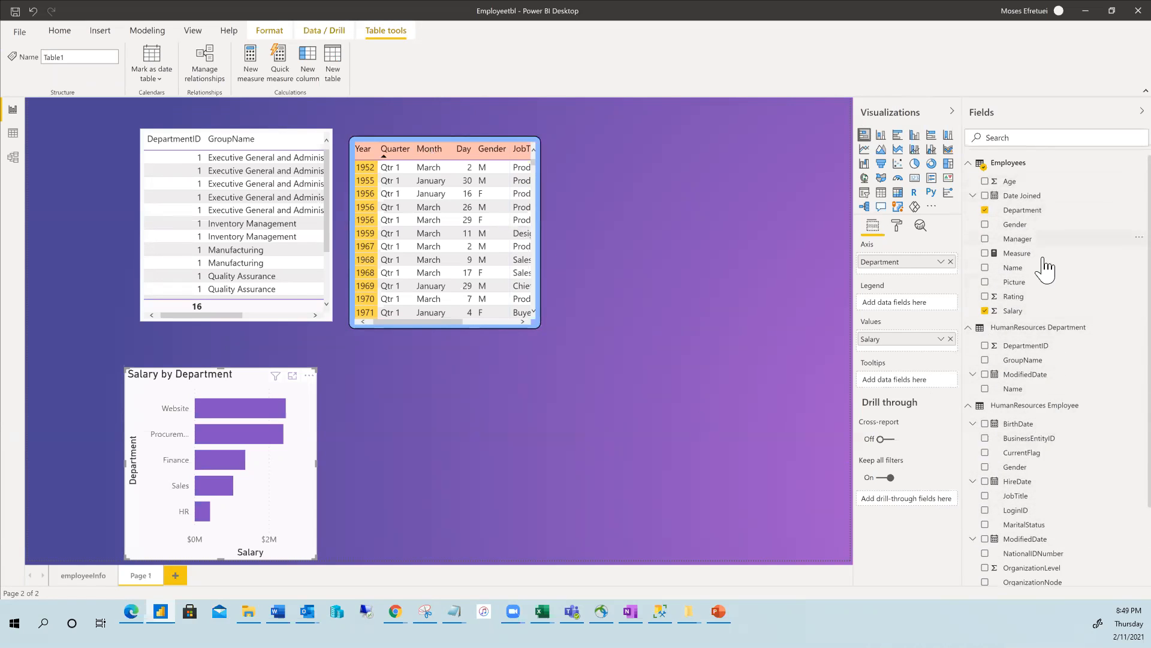
Collapse the Employees, HumanResources Department and HumanResources Employee tables, then return to the employeeInfo page.
click(973, 195)
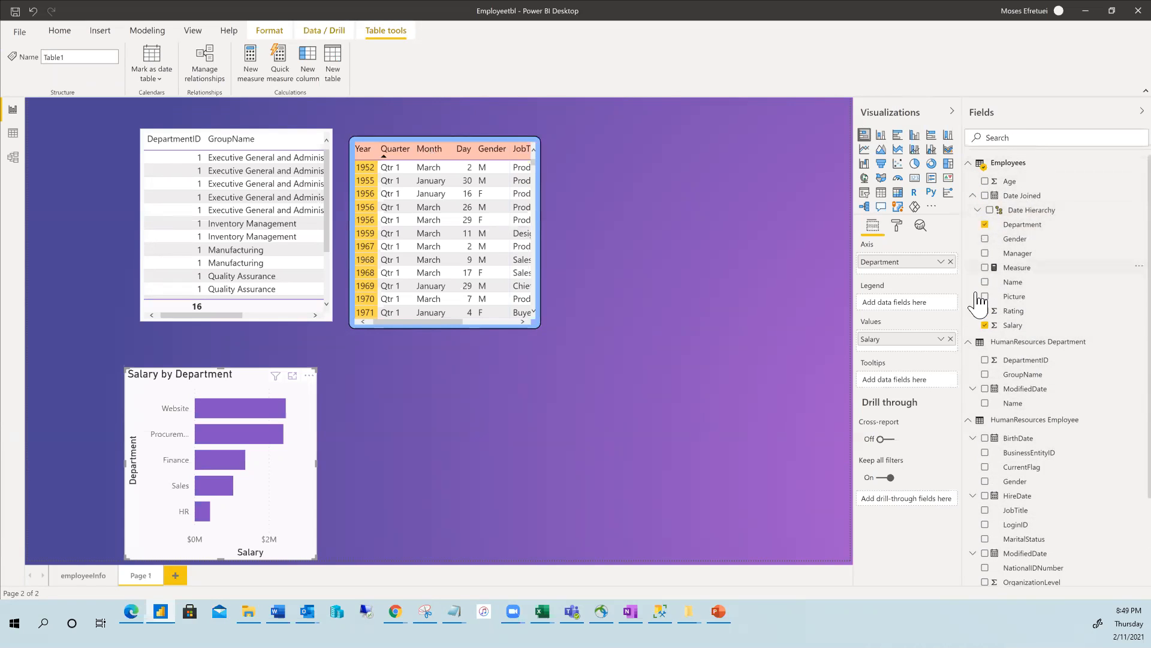
click(968, 341)
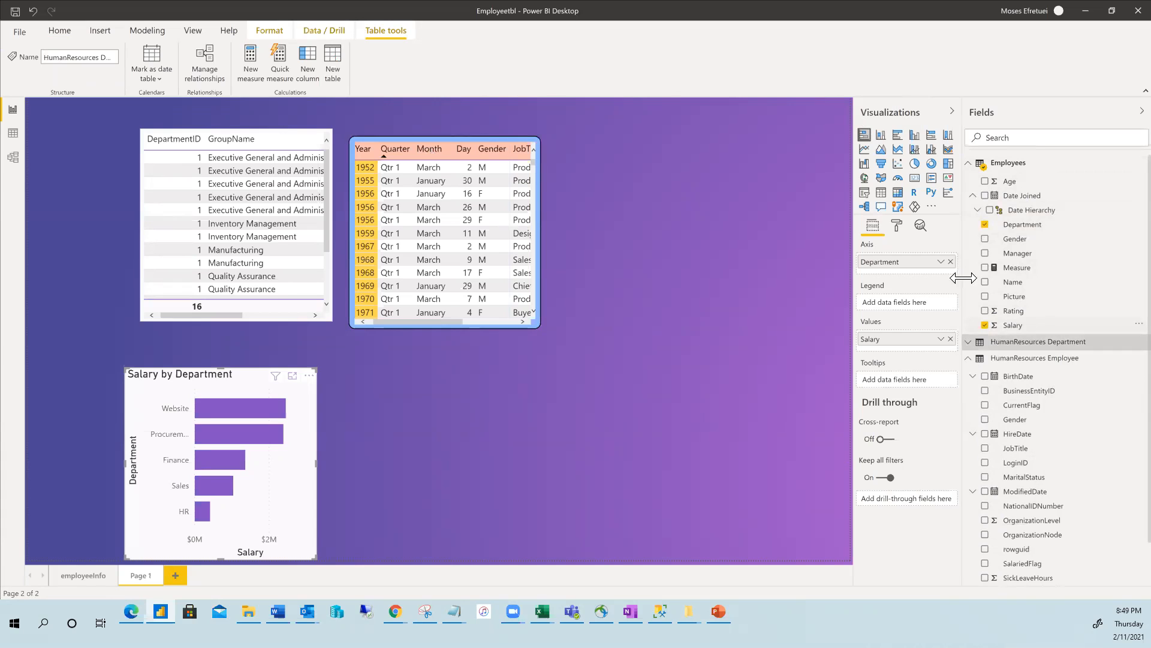
click(978, 196)
click(969, 165)
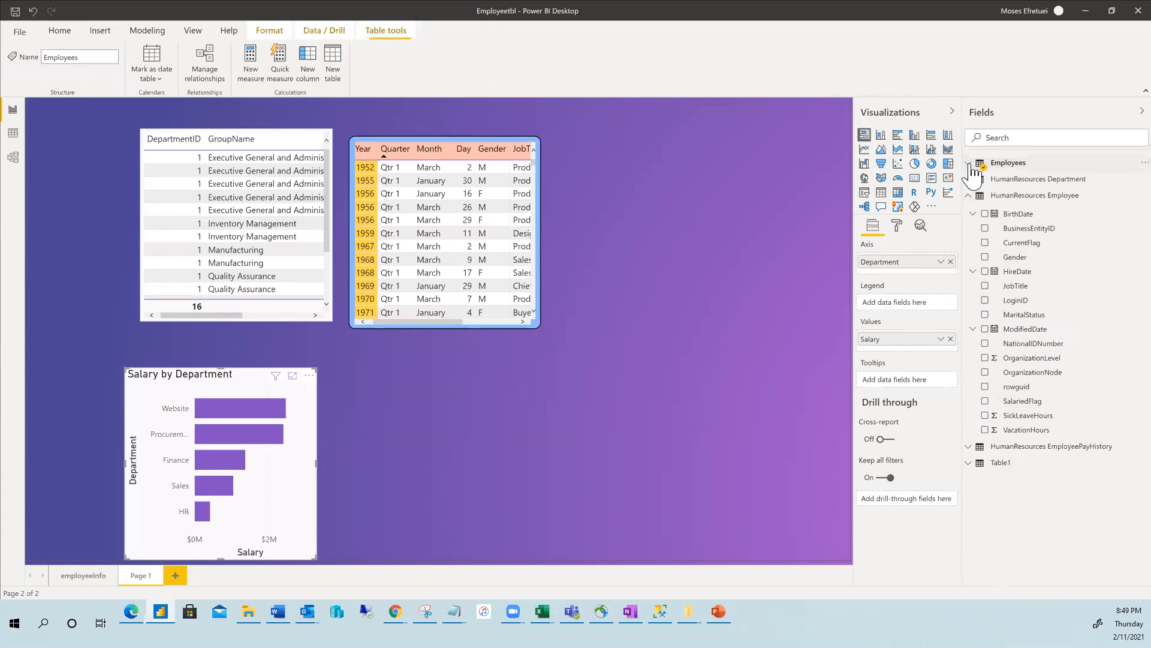
click(969, 206)
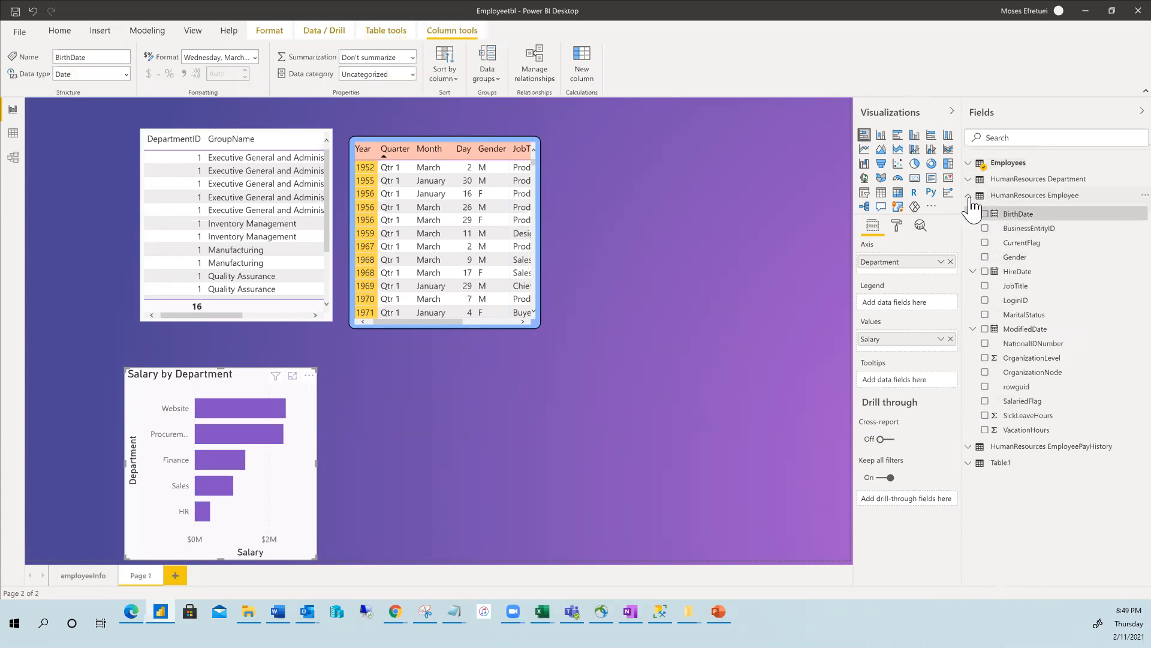
click(968, 198)
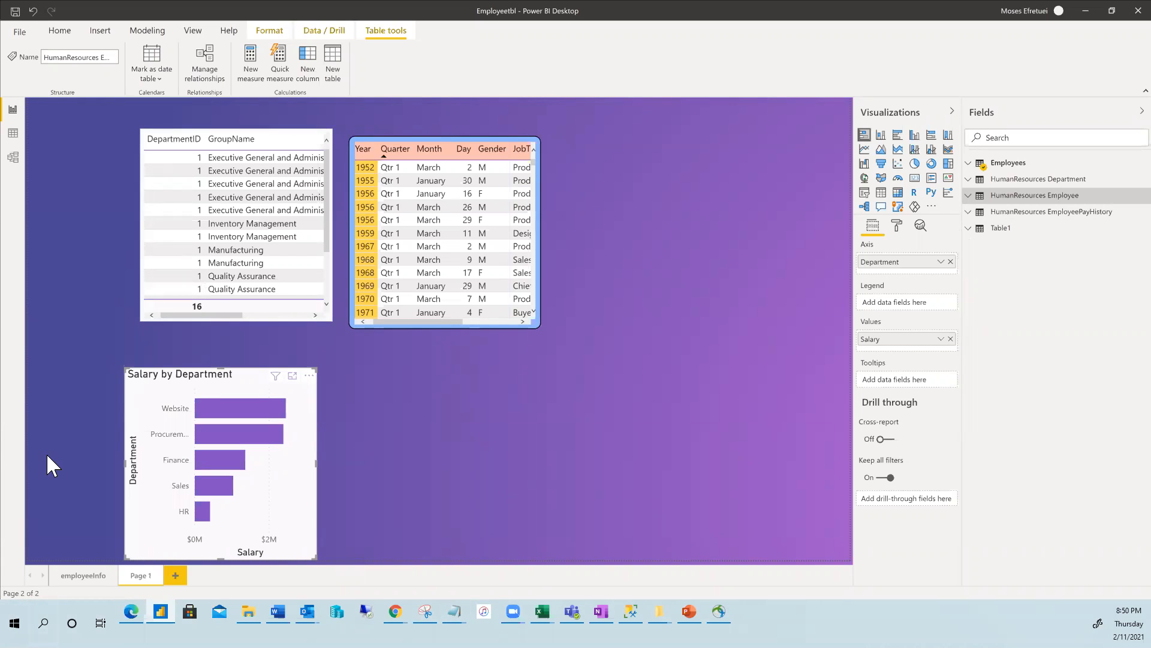
click(84, 576)
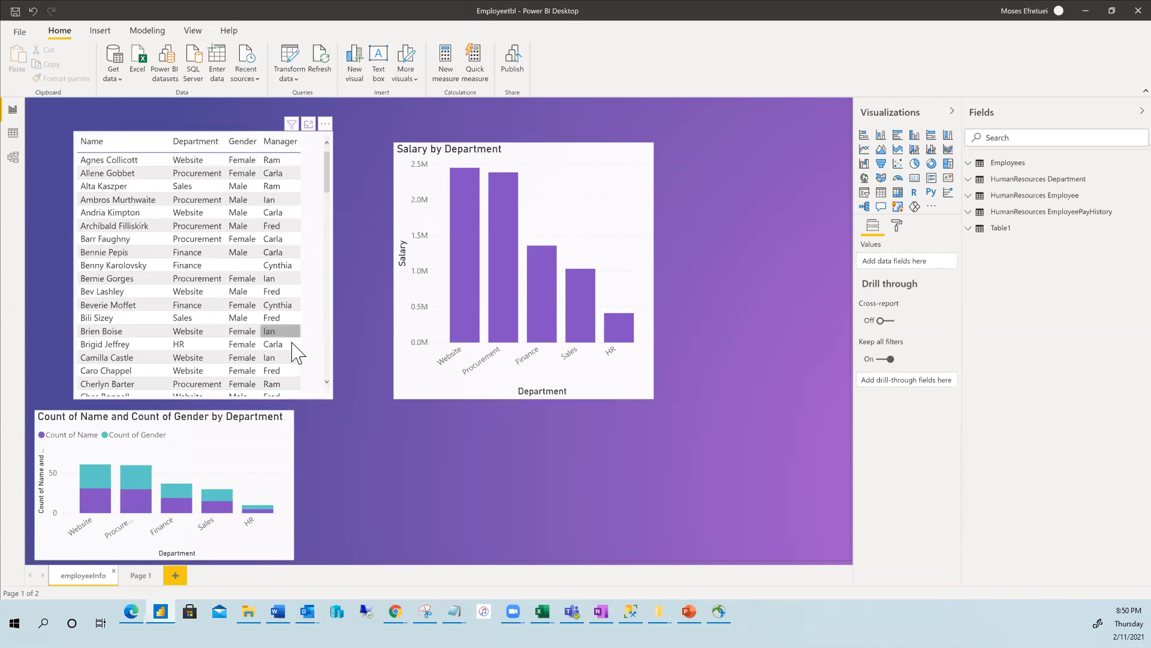
Check the Employees data in Data view, return to the report, and launch Power Query Editor via Transform data.
click(12, 134)
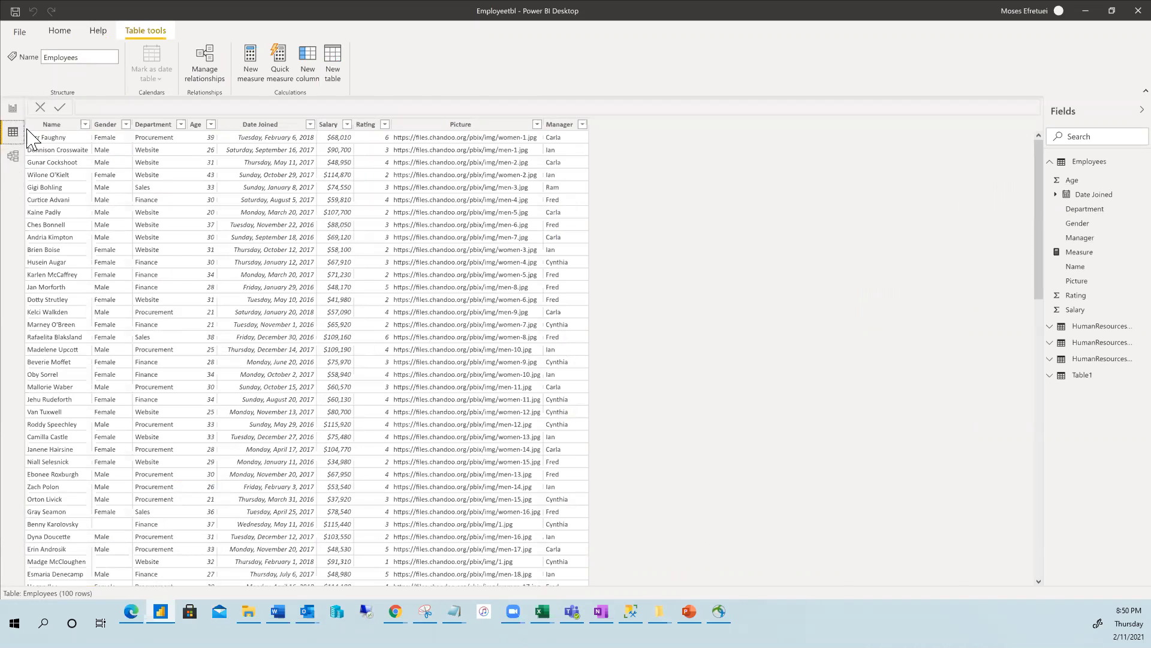
click(13, 111)
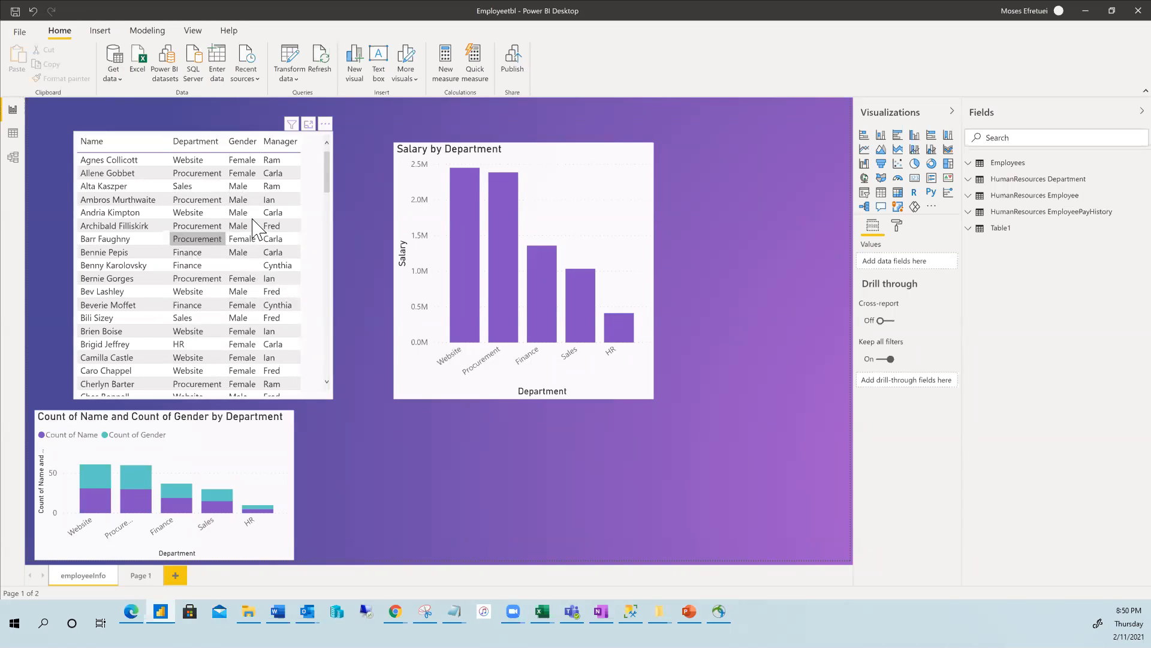
click(255, 239)
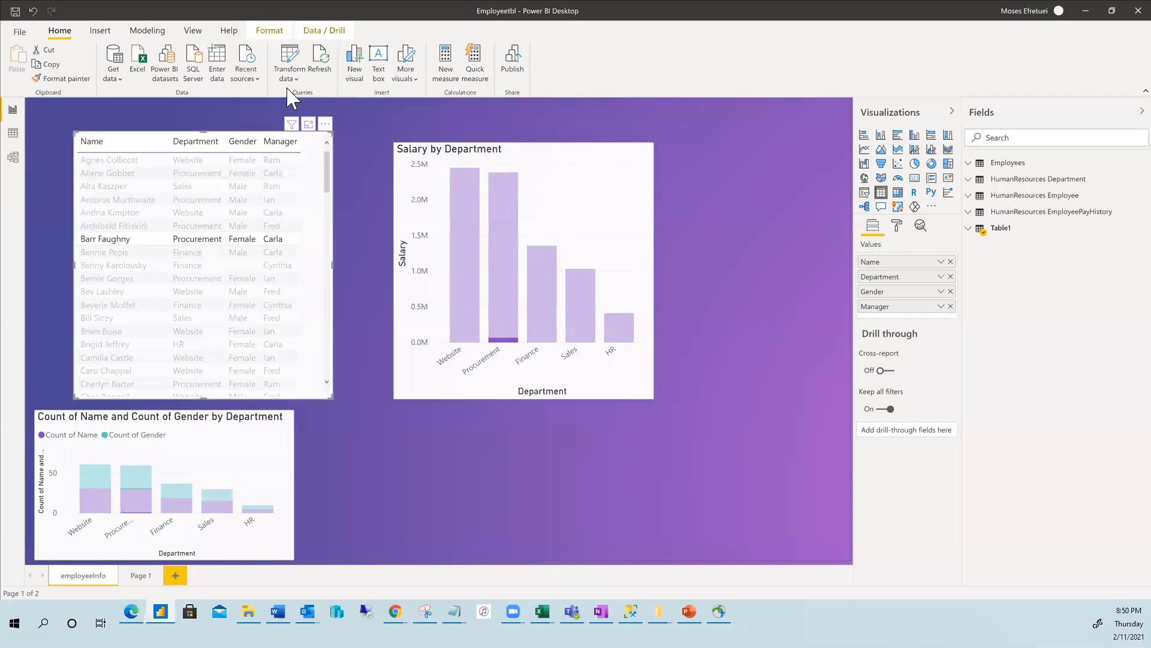
click(293, 74)
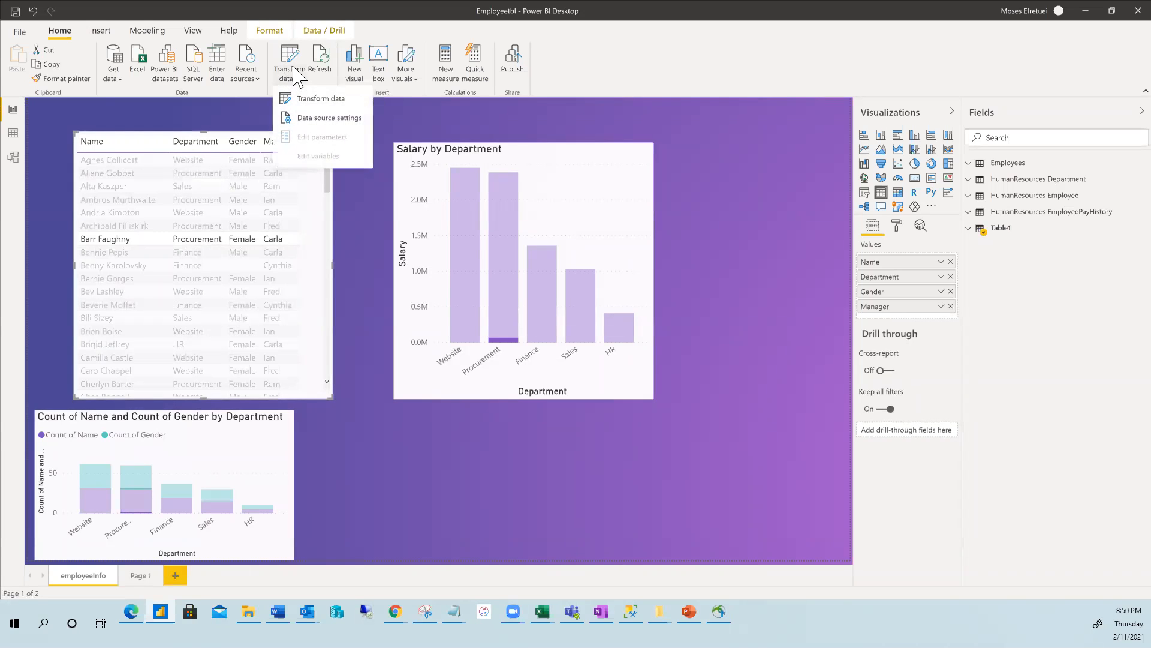
click(308, 99)
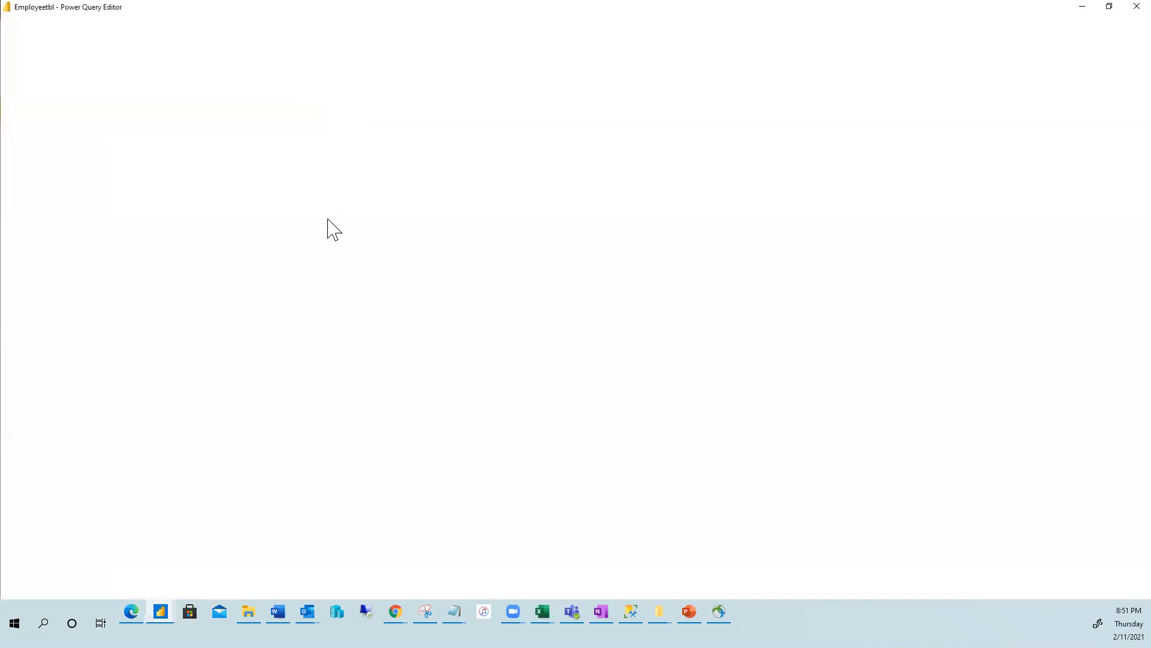
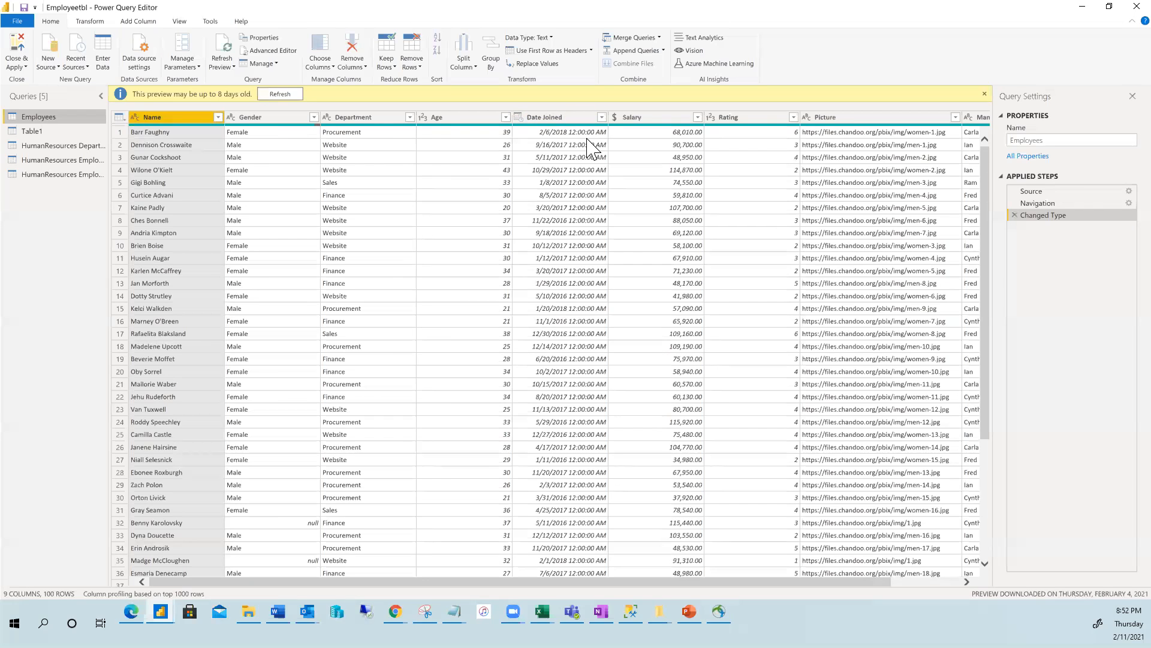
Change the Date Joined column's data type to Date, replacing the current type conversion.
click(555, 120)
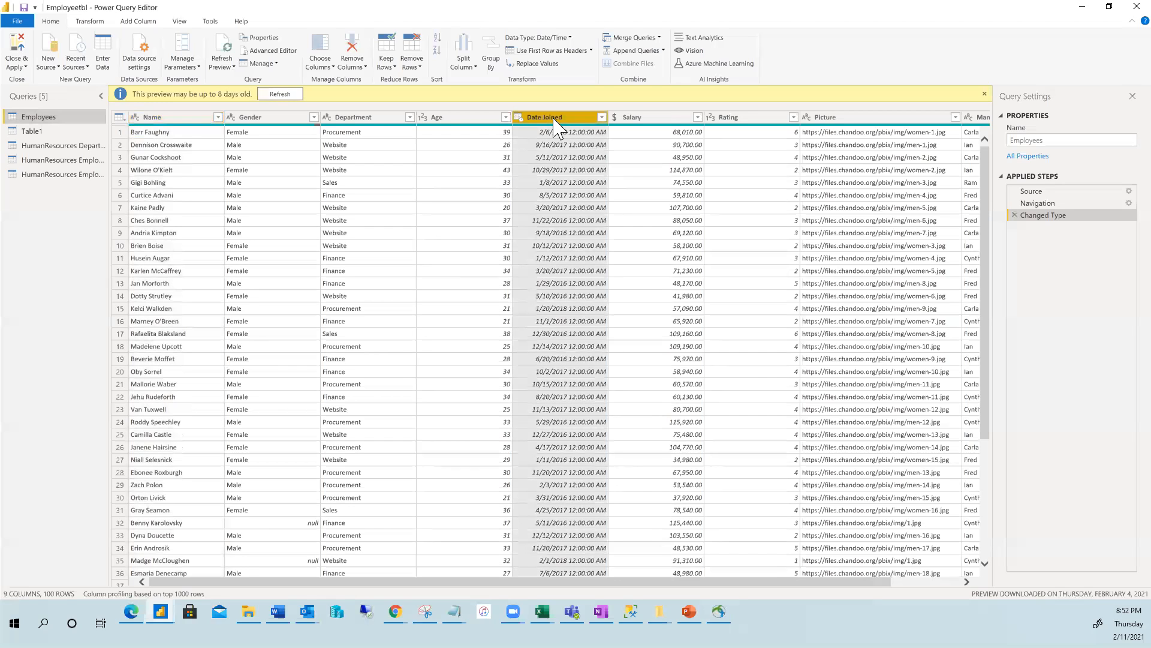
click(566, 37)
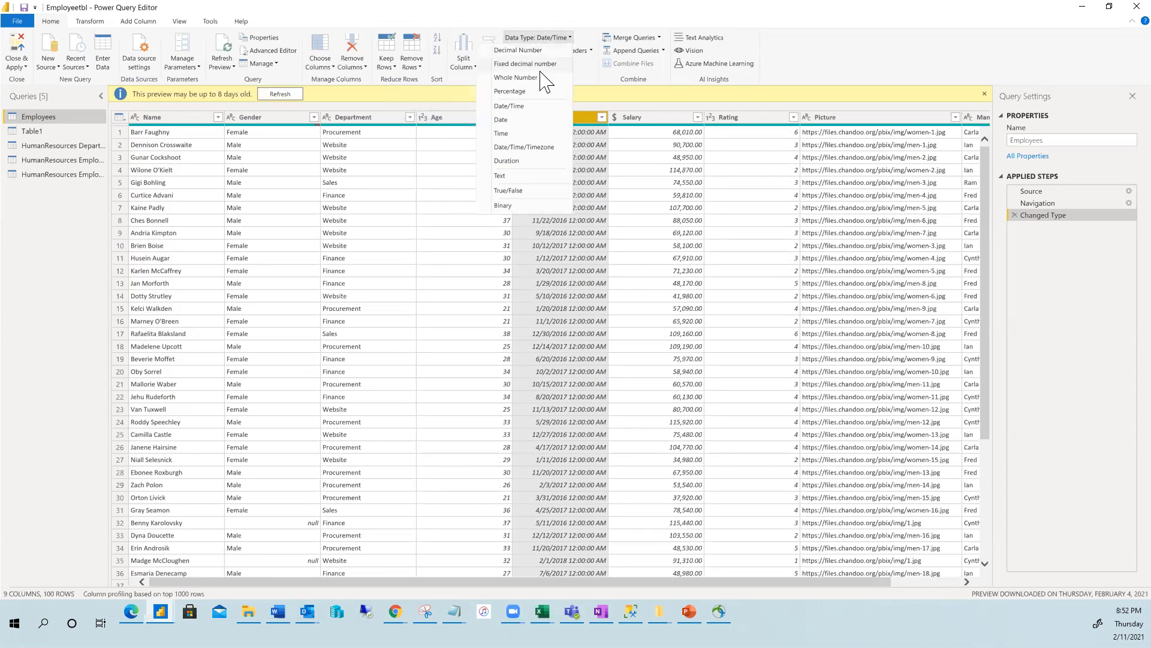
click(502, 120)
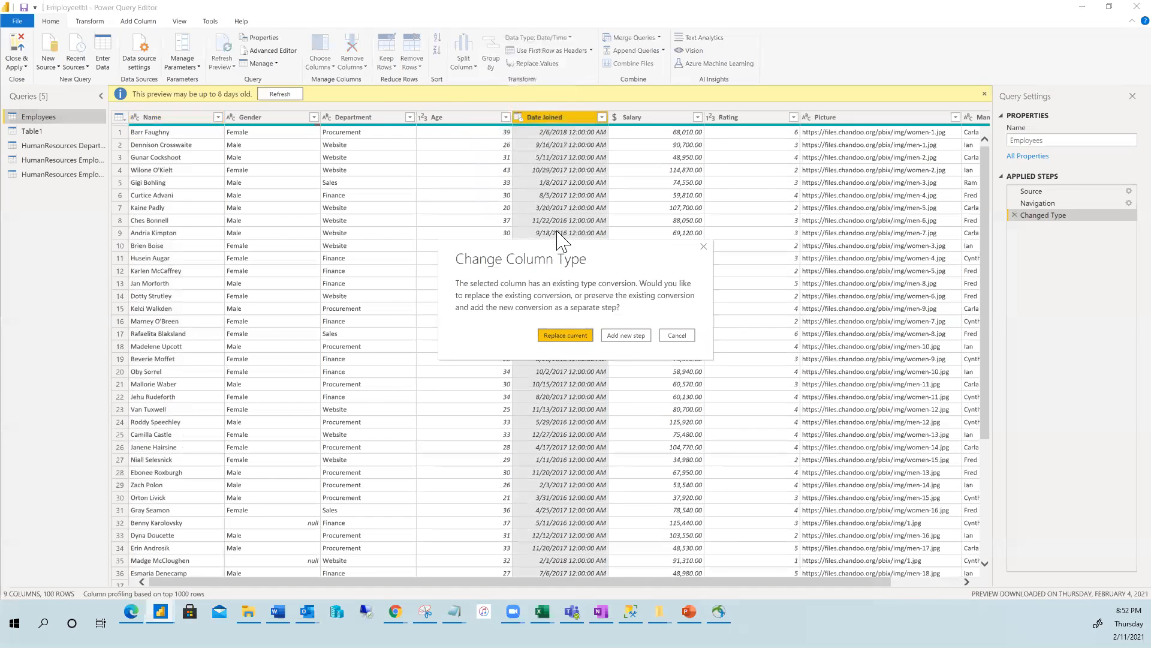
click(563, 335)
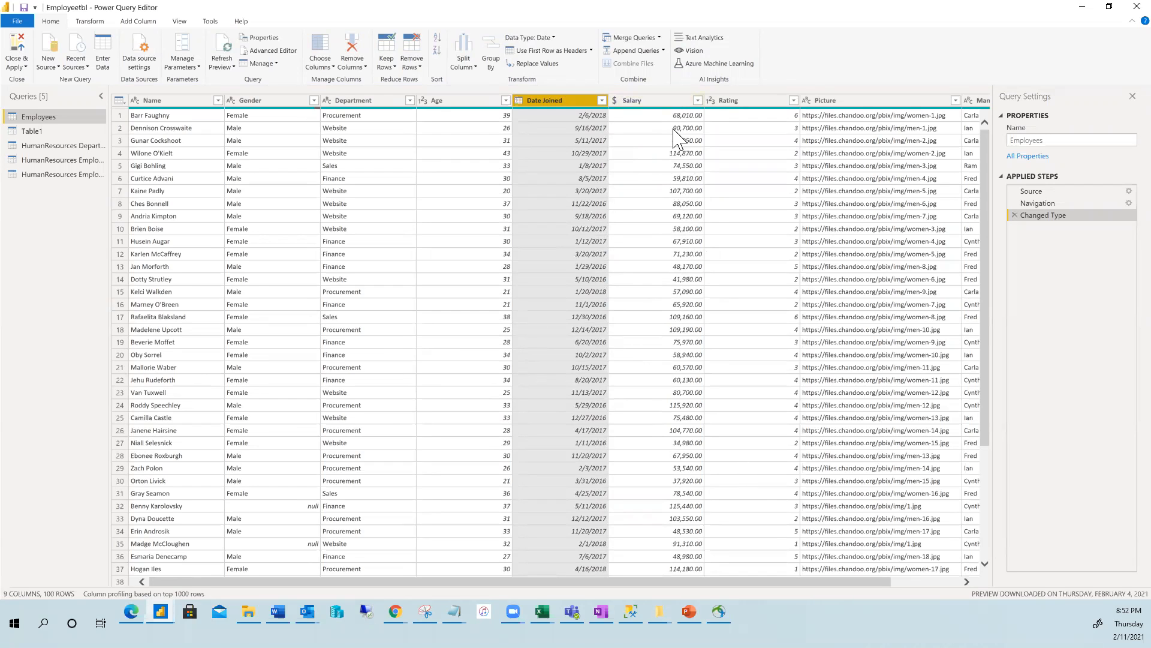
click(676, 102)
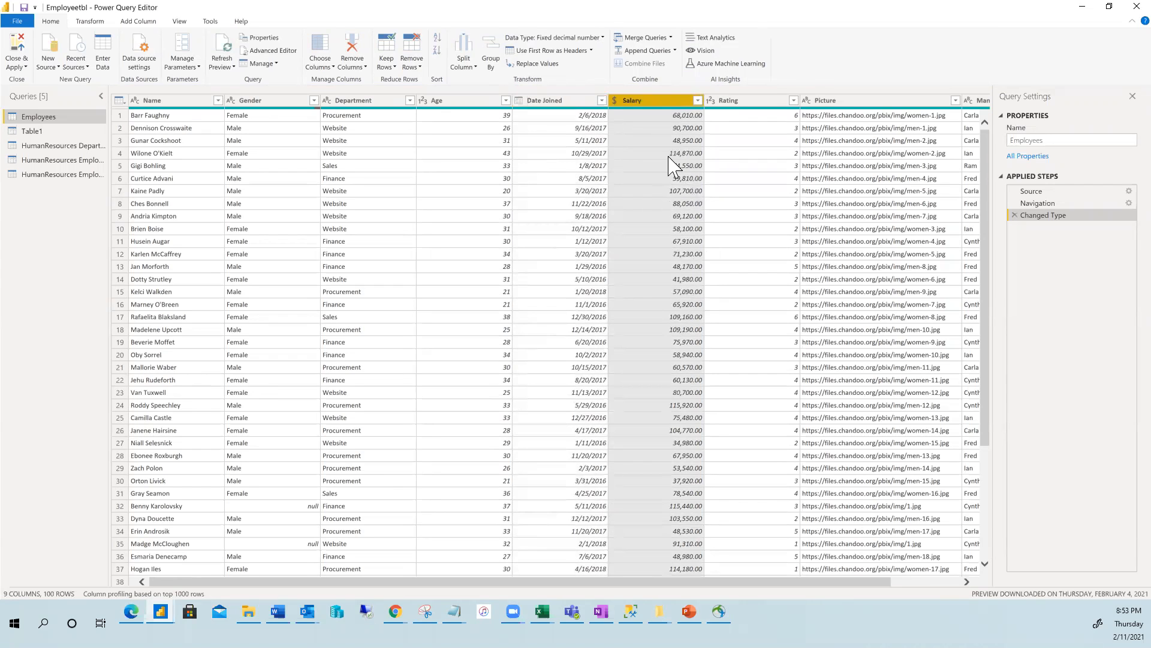
click(603, 38)
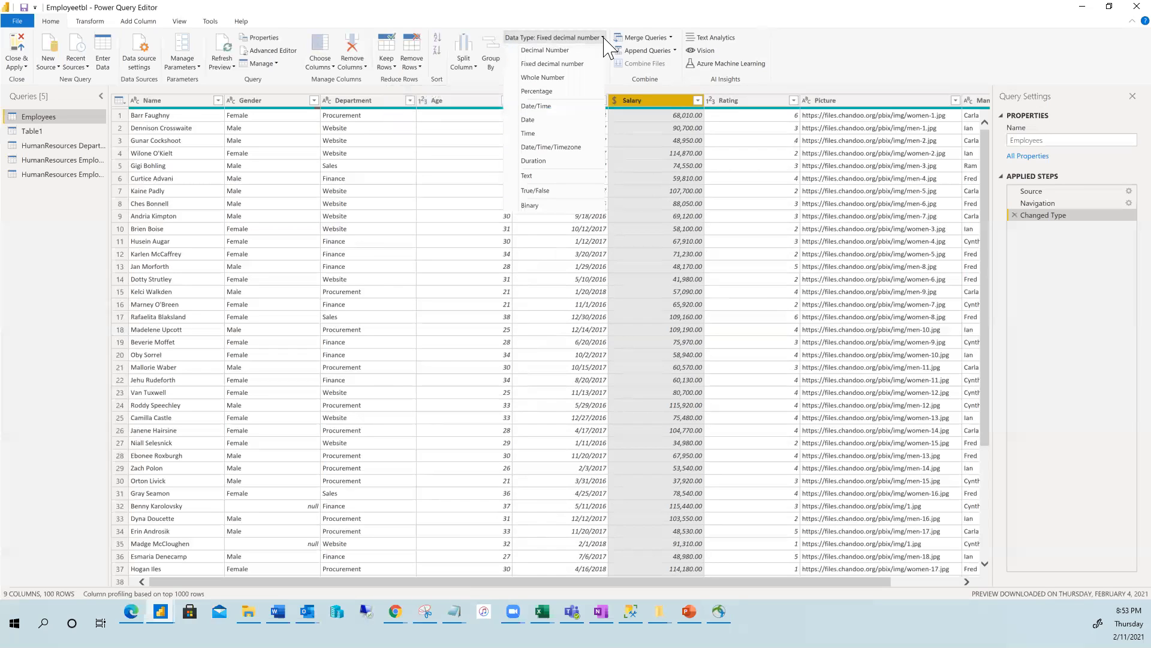
click(555, 52)
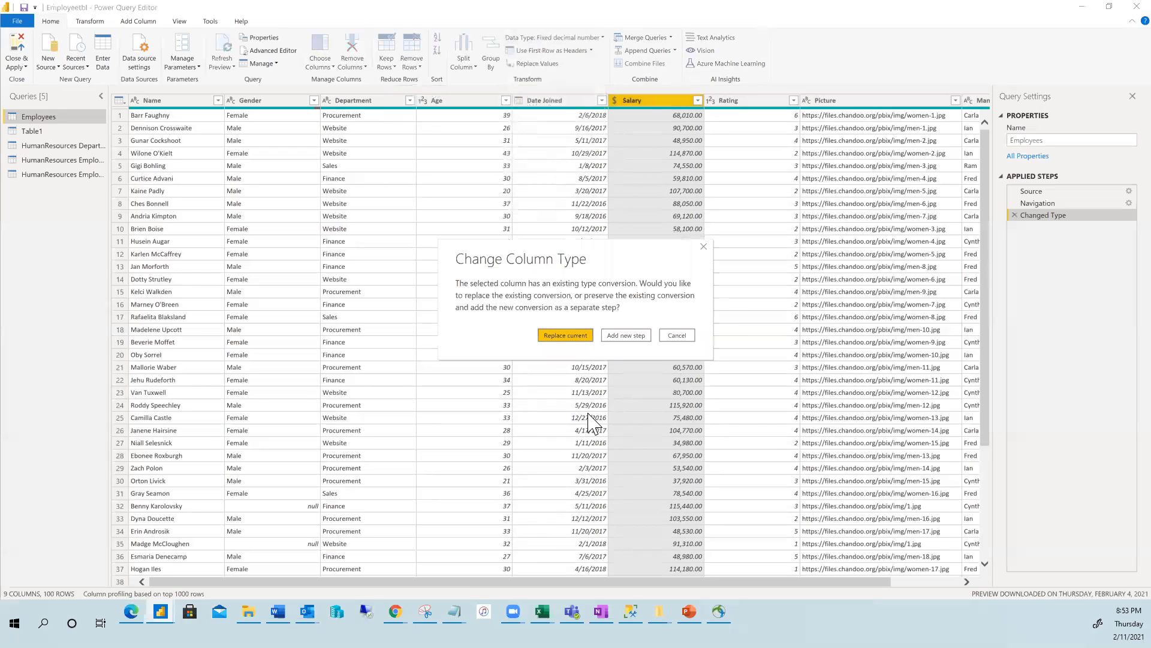
click(550, 337)
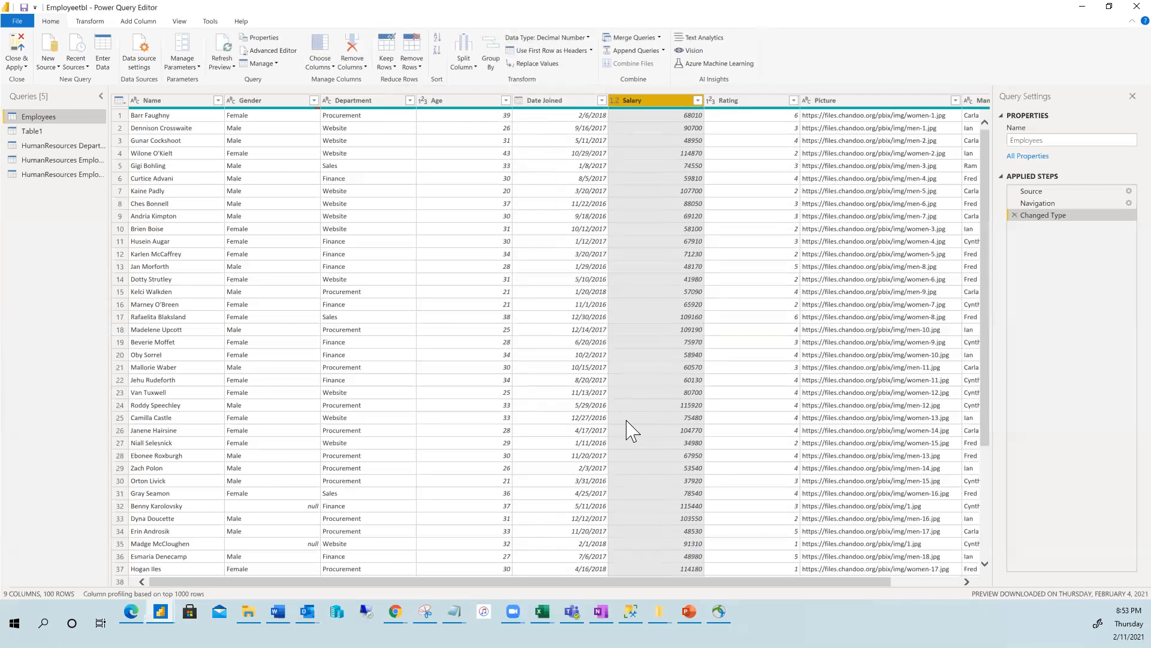
click(587, 38)
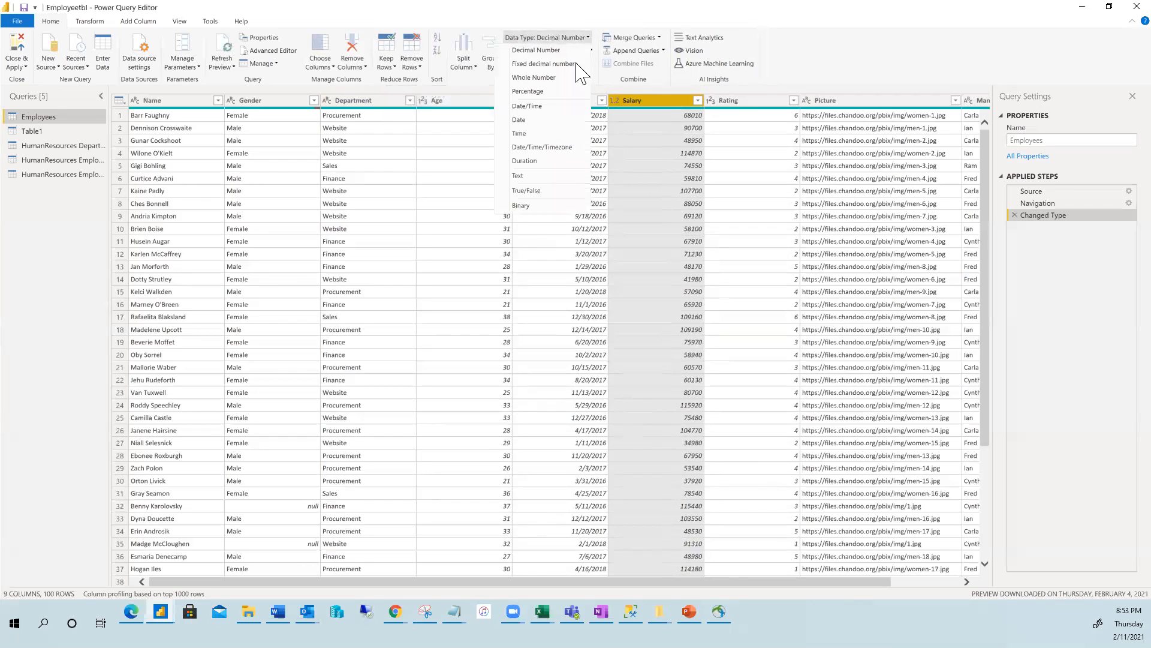
click(538, 79)
click(565, 335)
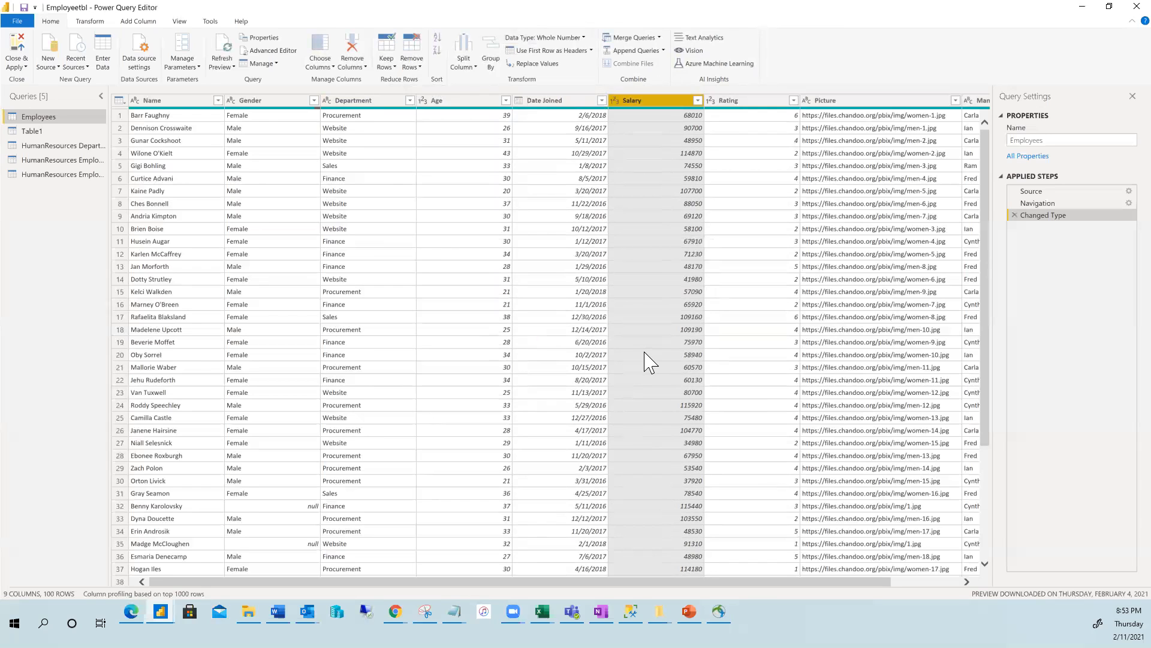
click(581, 37)
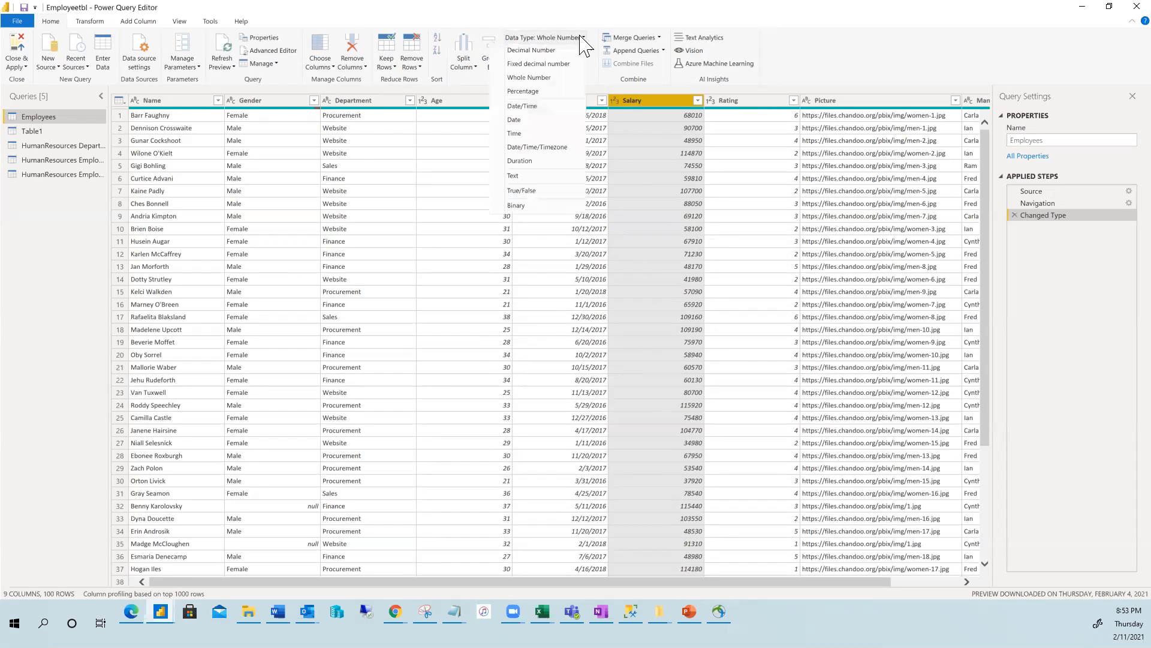
click(539, 50)
click(566, 335)
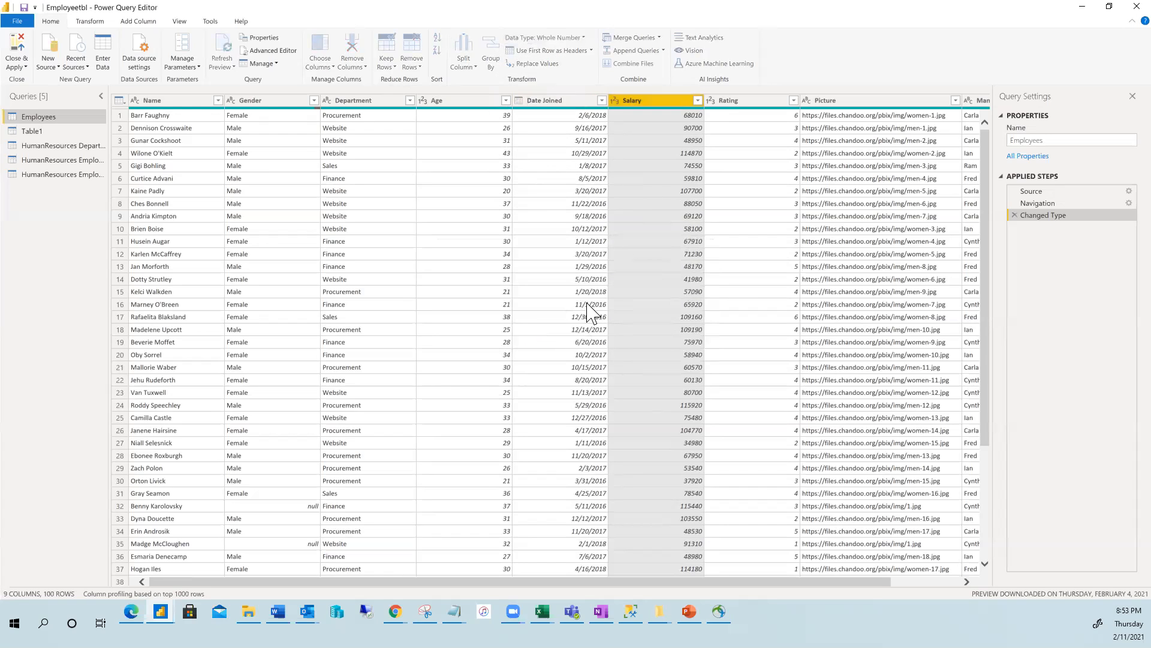
click(576, 40)
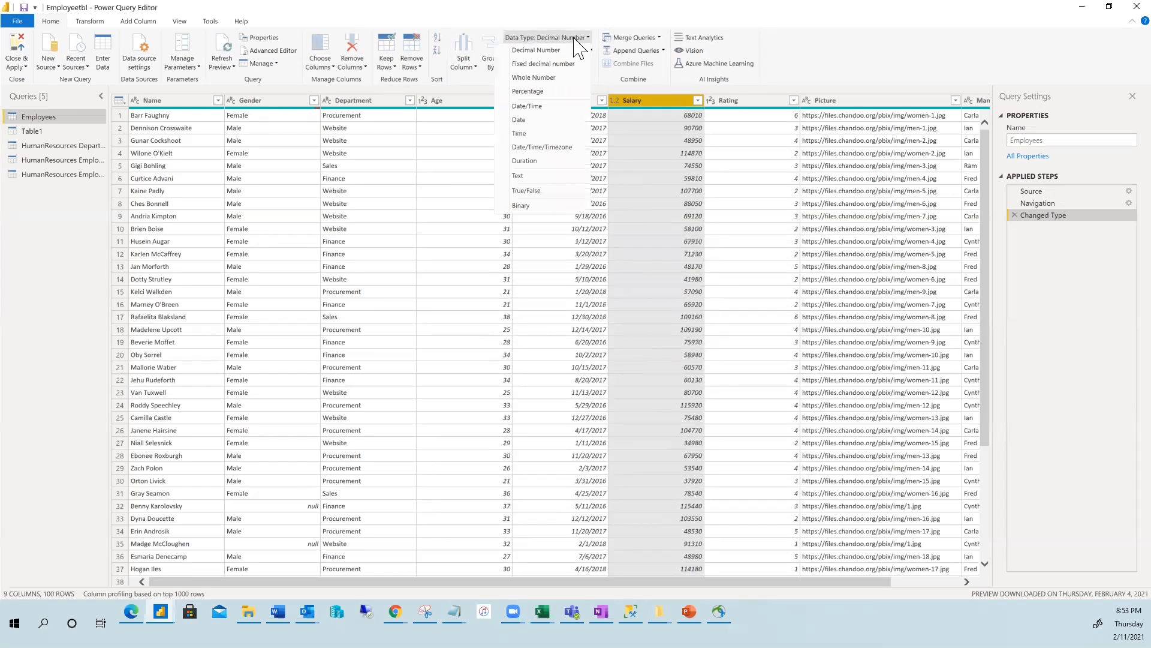
click(546, 65)
click(564, 339)
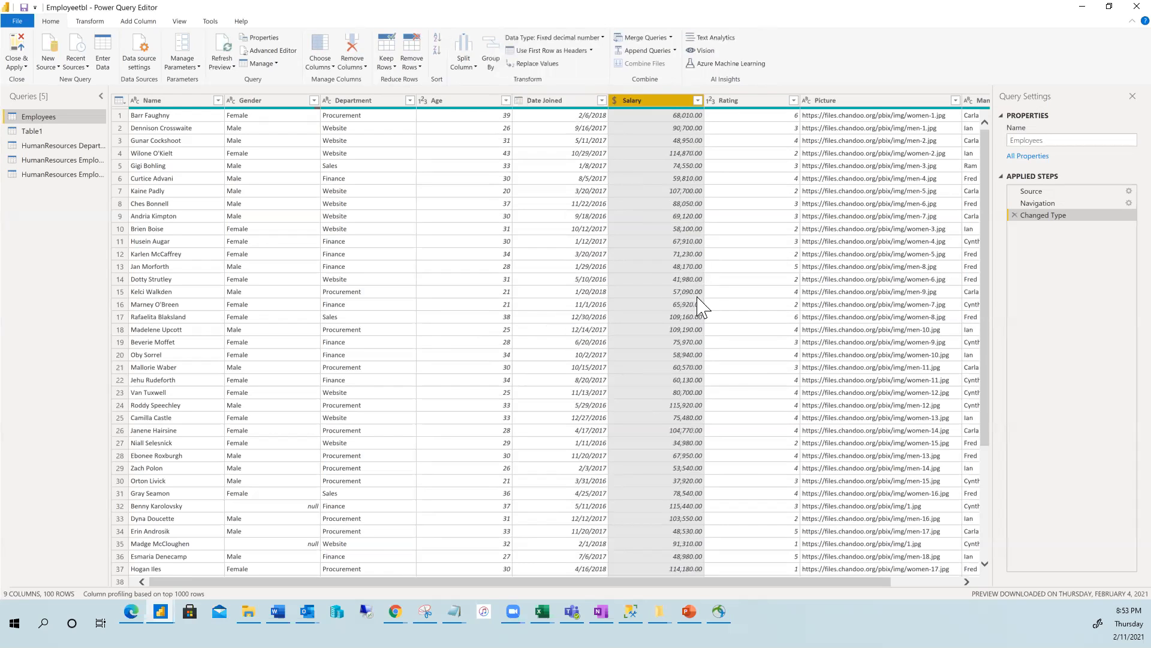
drag(722, 580, 834, 582)
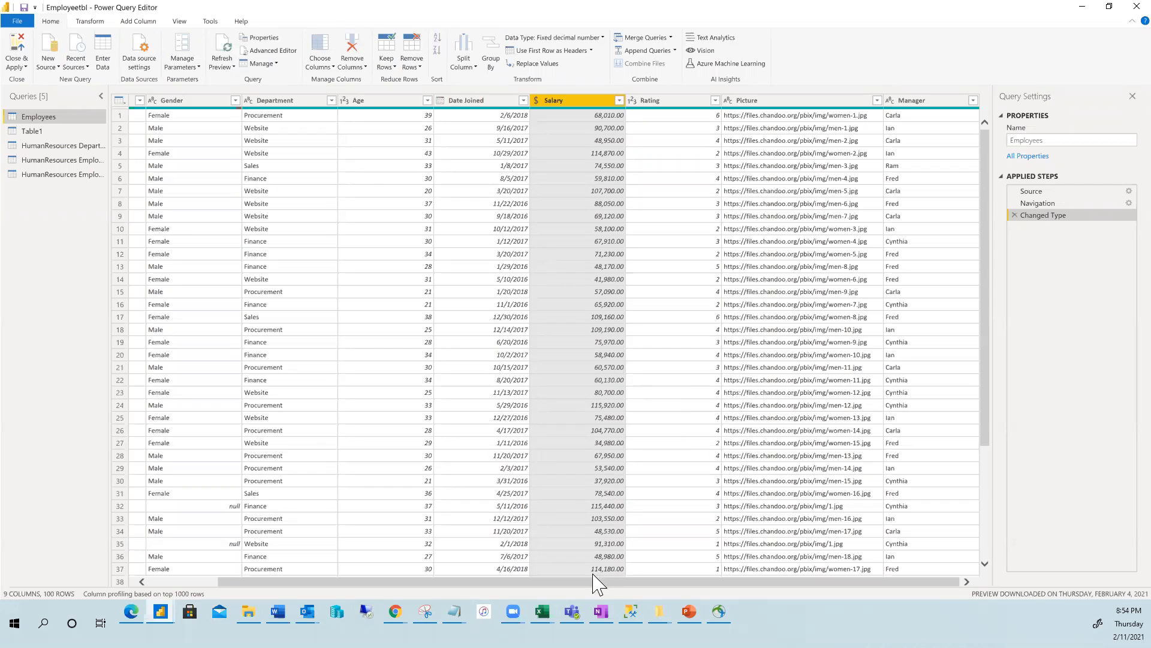
drag(499, 581, 401, 582)
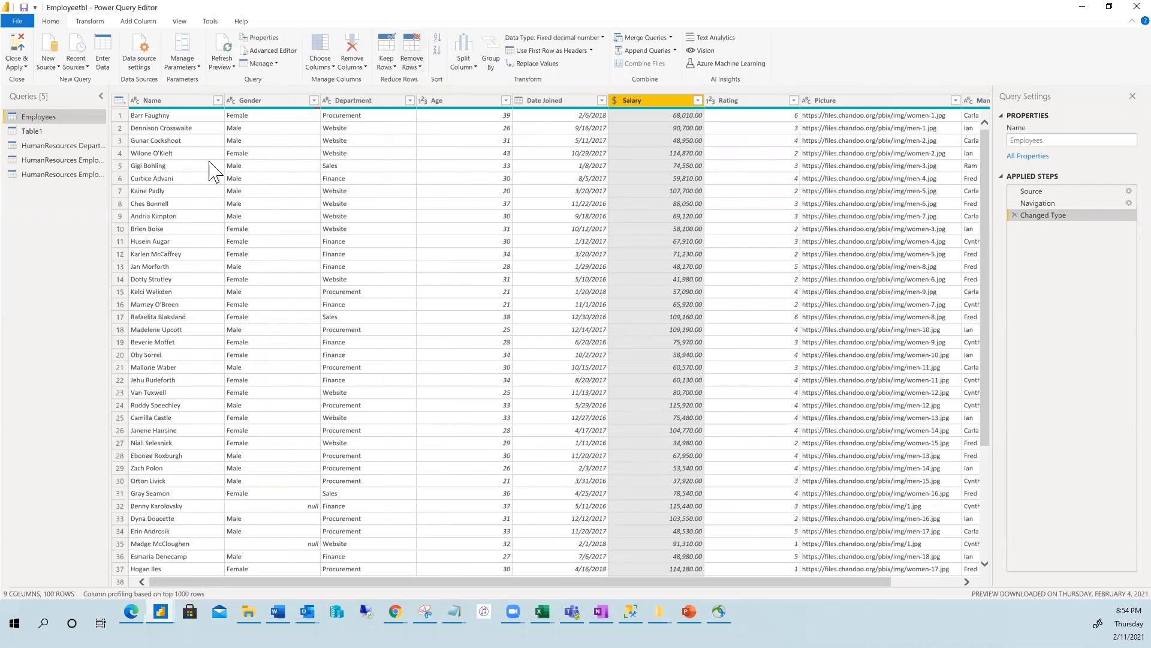
click(120, 140)
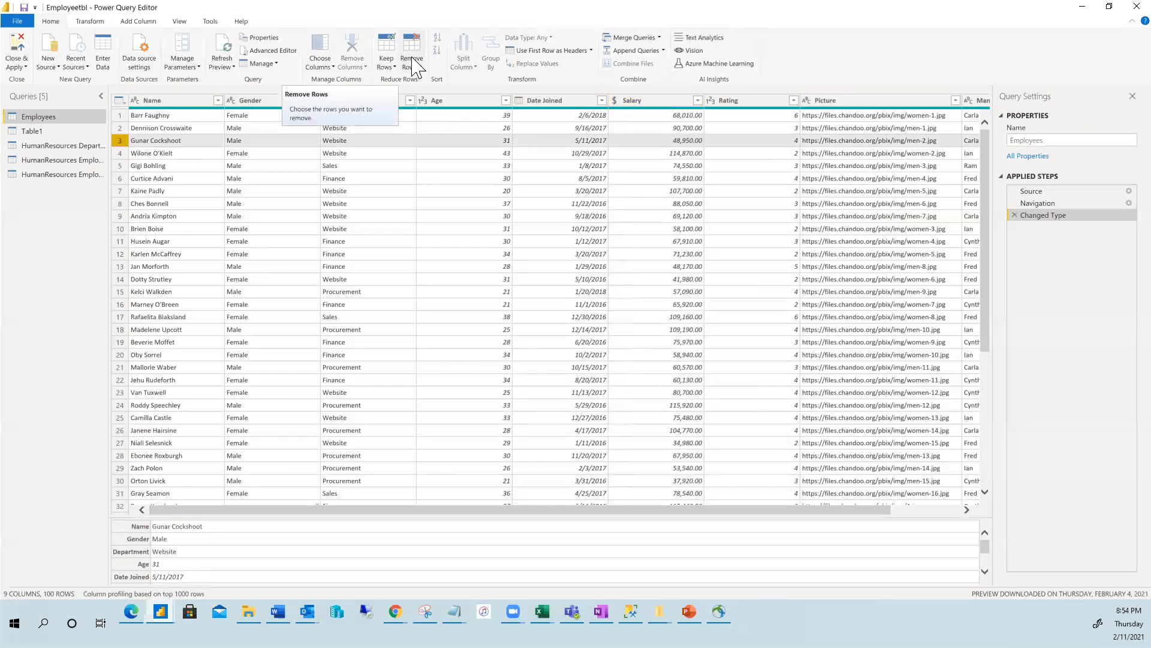
click(383, 191)
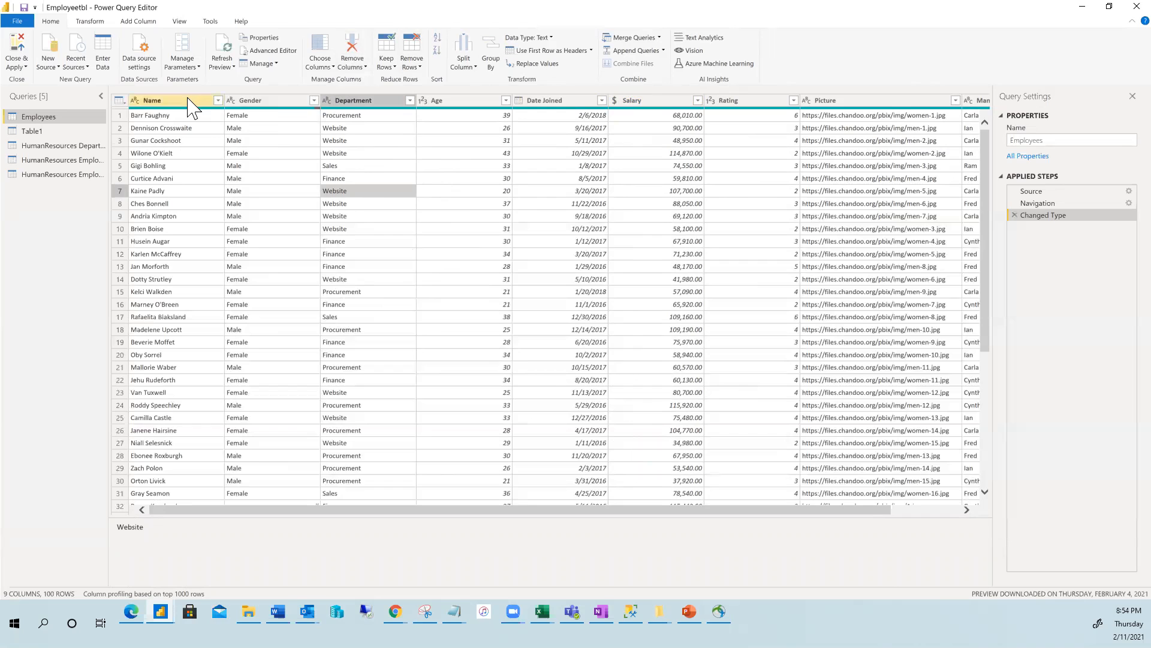
click(259, 101)
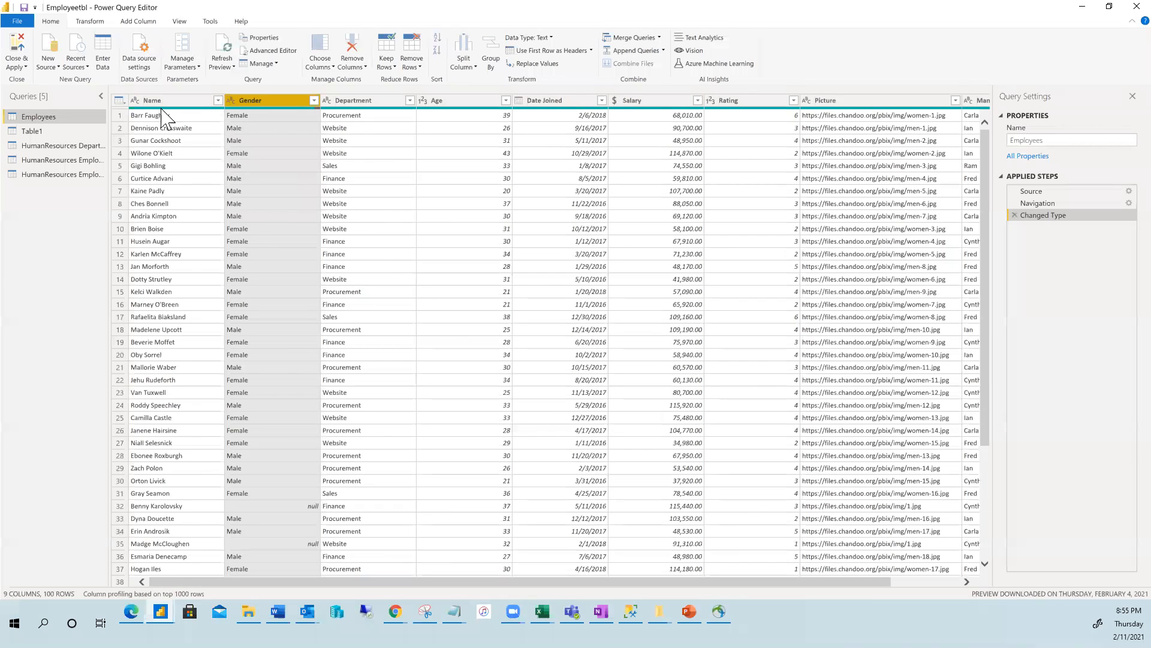
click(183, 64)
click(306, 102)
click(151, 60)
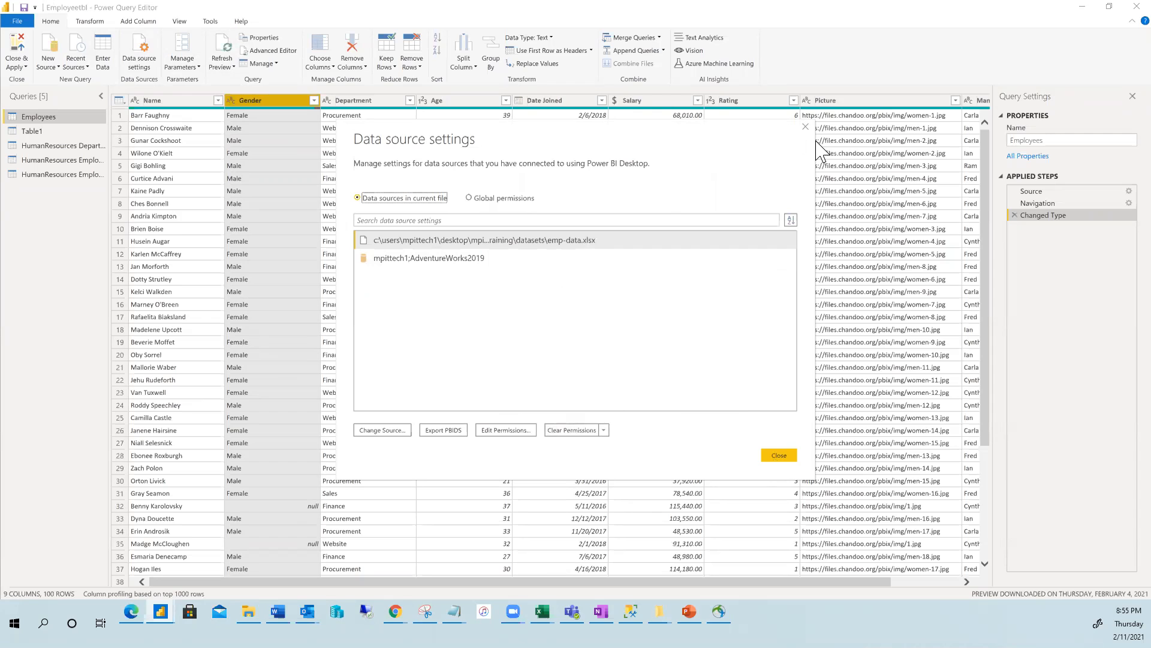
click(806, 128)
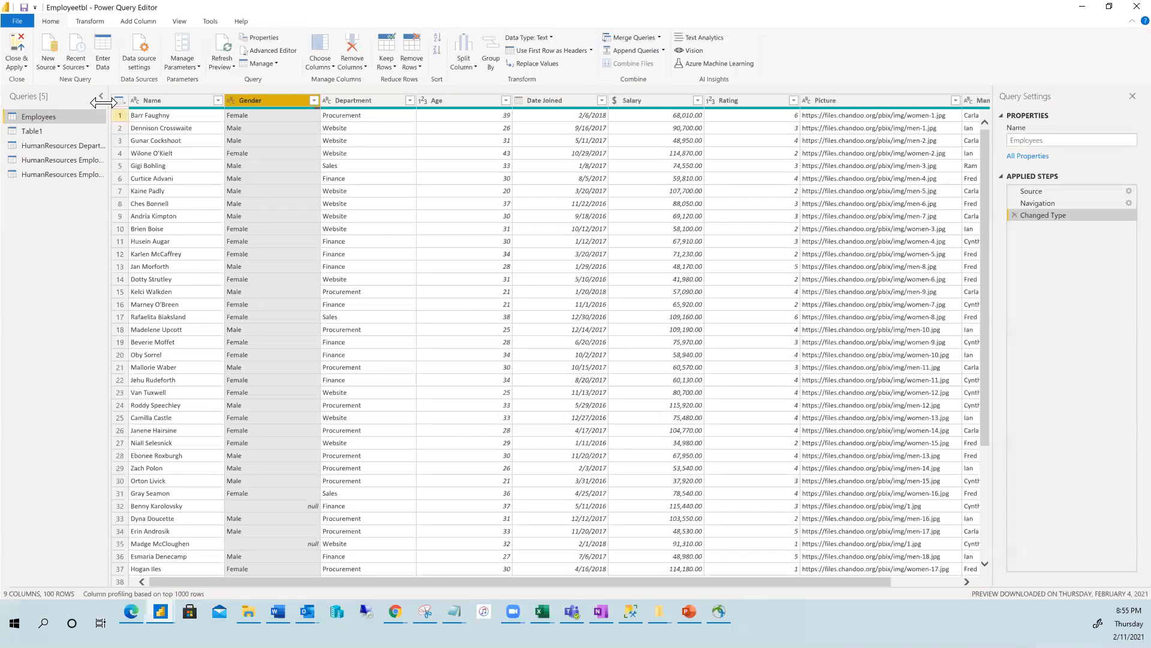
click(86, 66)
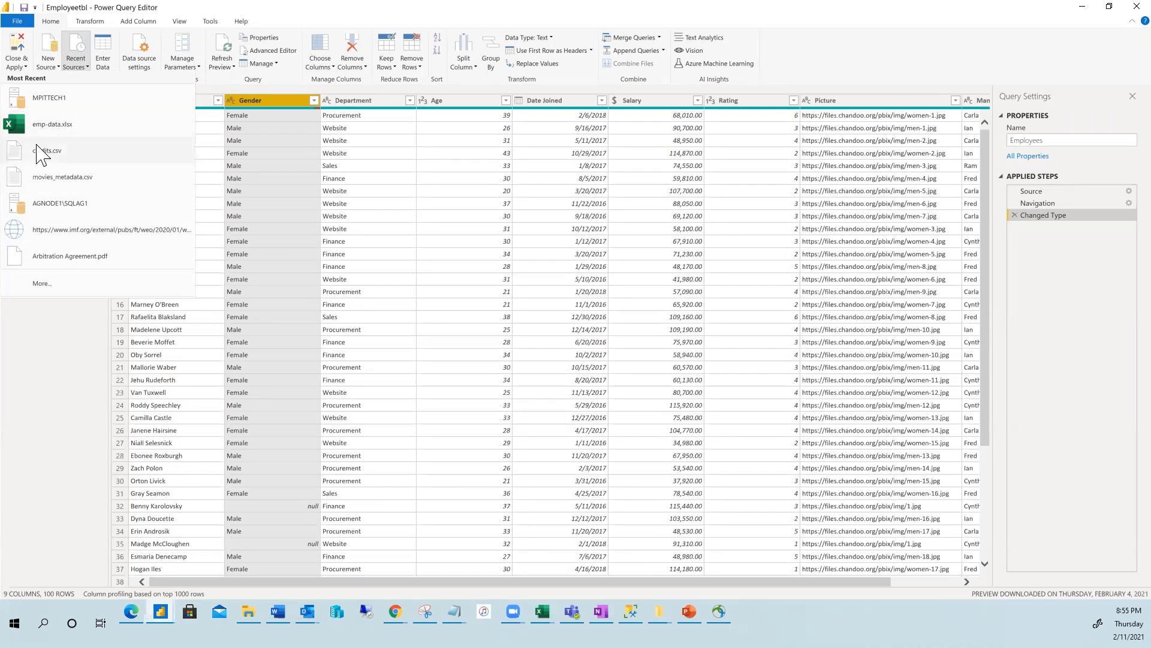
click(85, 60)
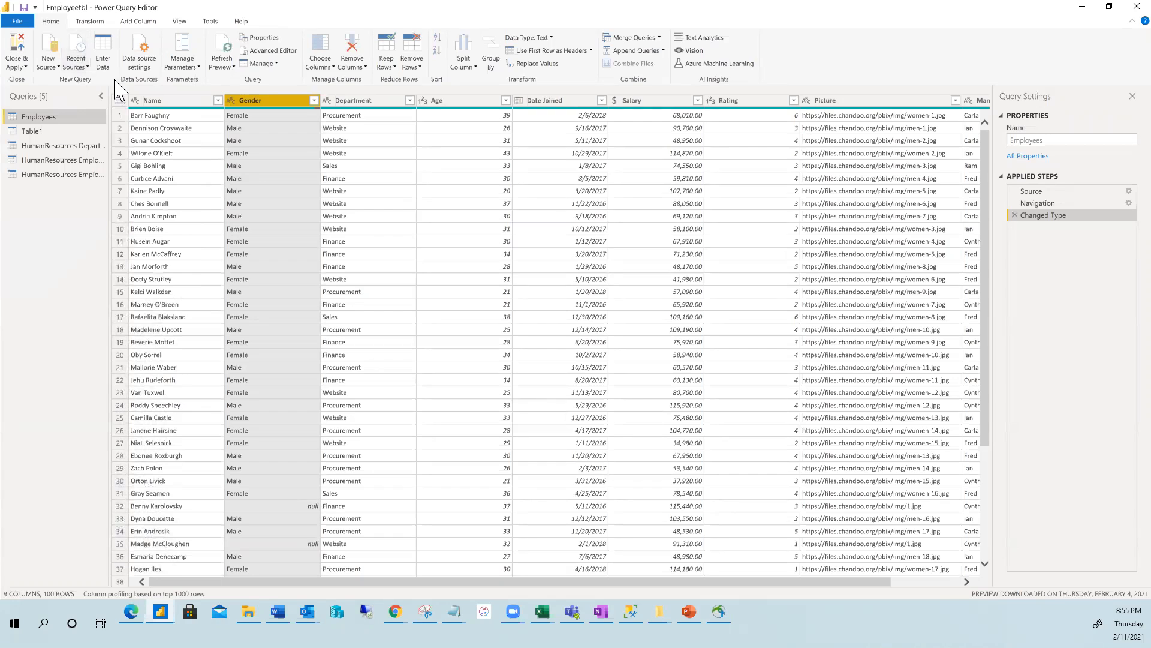
click(57, 62)
click(181, 11)
Look over the Transform, Add Column and View ribbons and some Name cells, then Close & Apply.
click(101, 23)
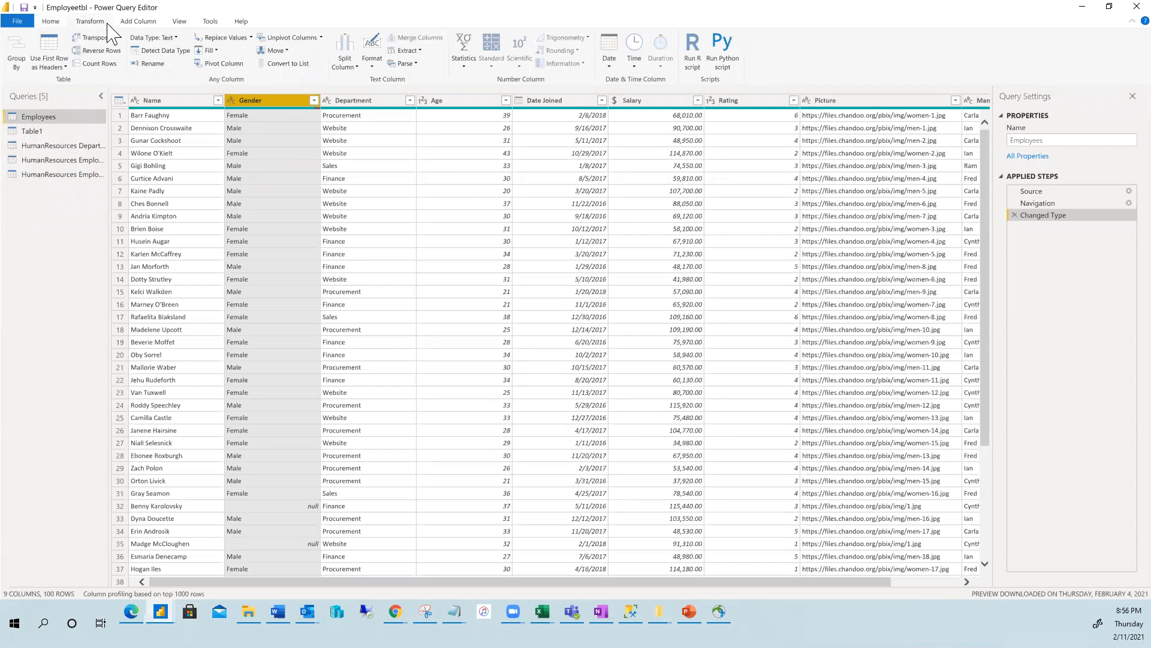
click(136, 23)
click(178, 23)
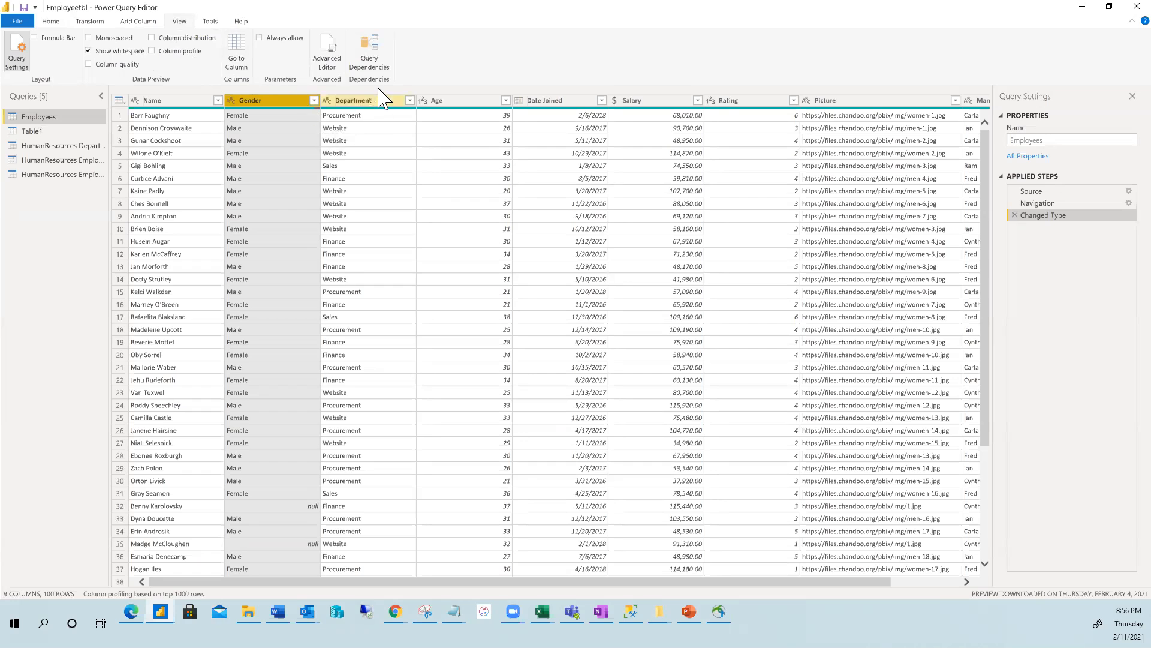
click(53, 22)
click(89, 23)
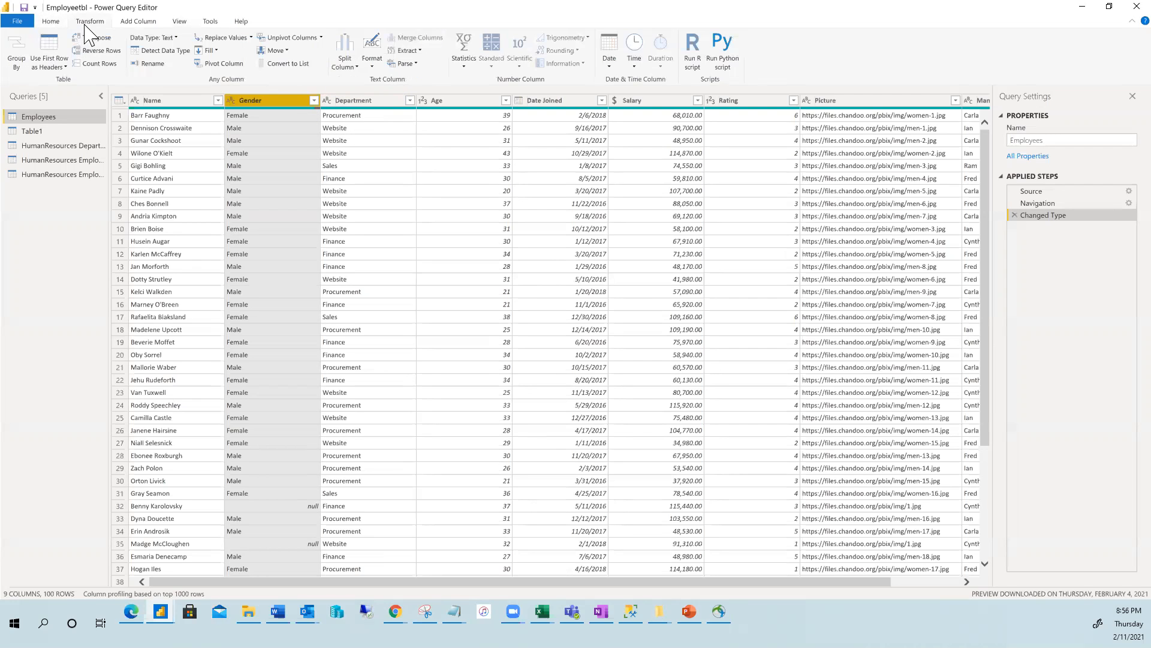
click(201, 183)
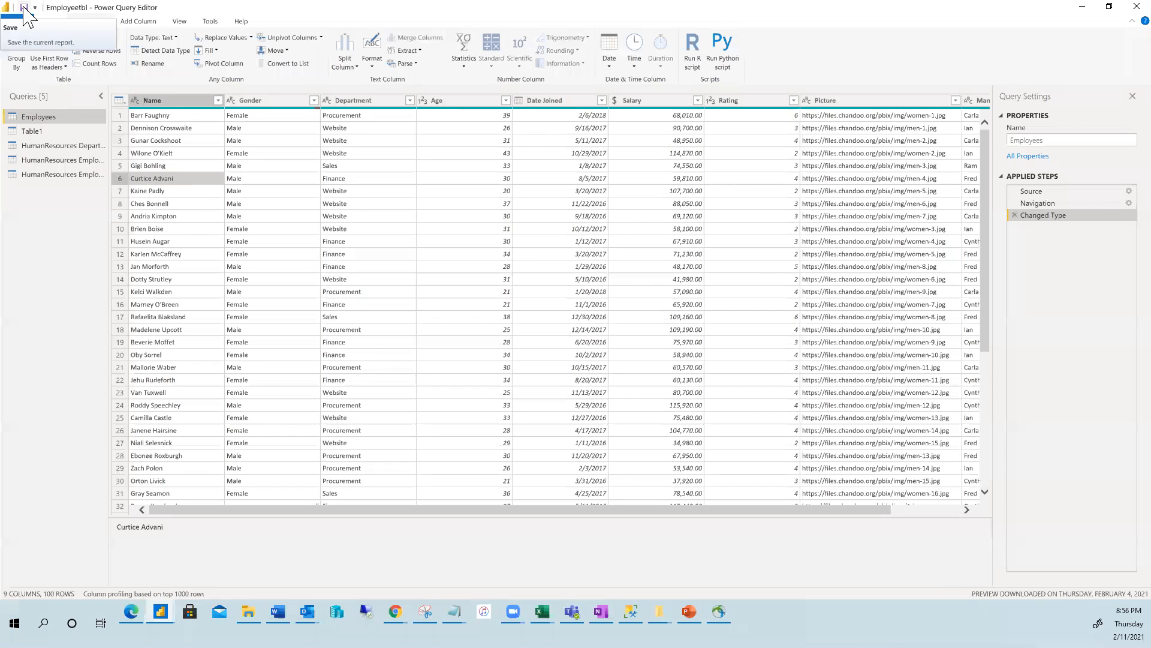
click(214, 202)
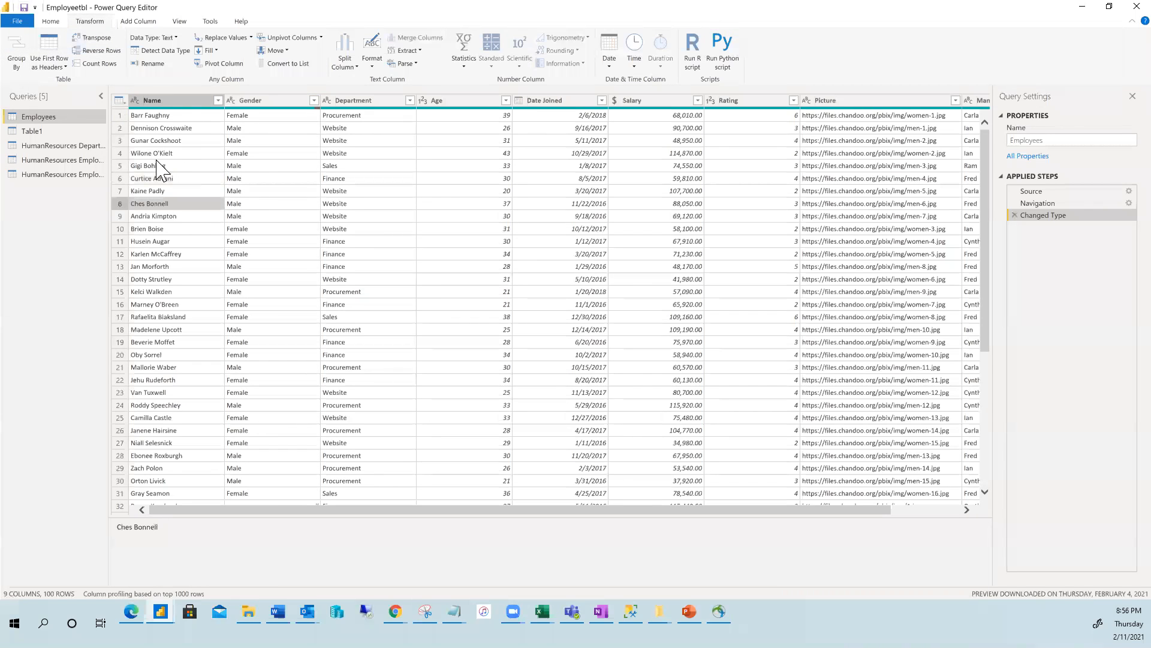
click(52, 24)
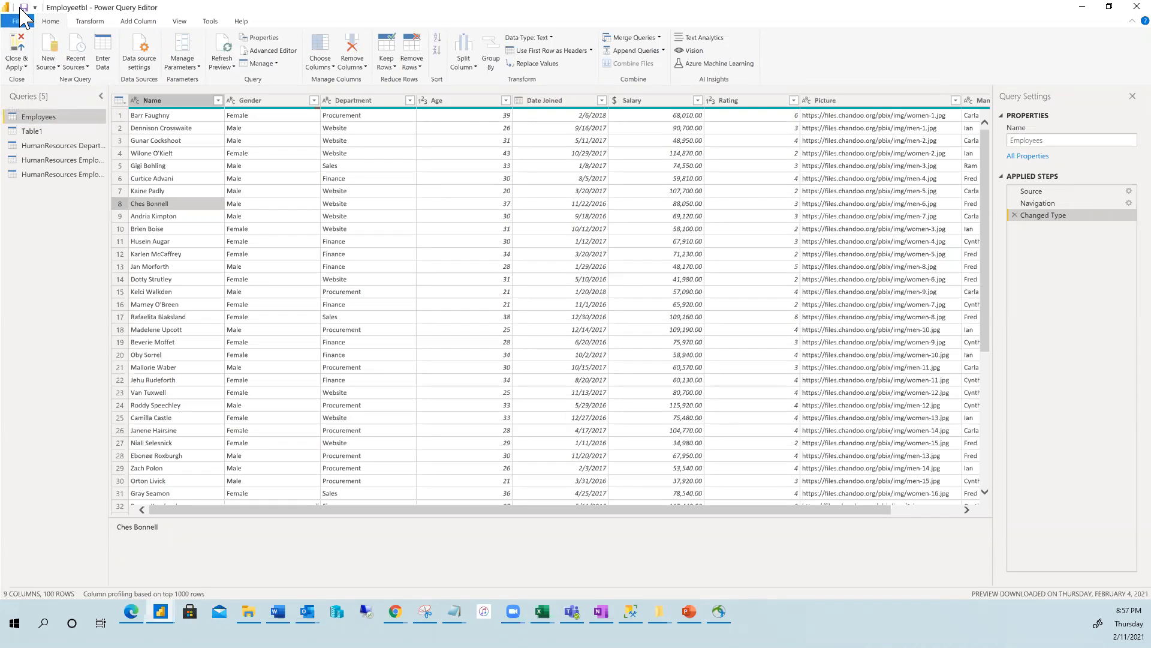
click(18, 60)
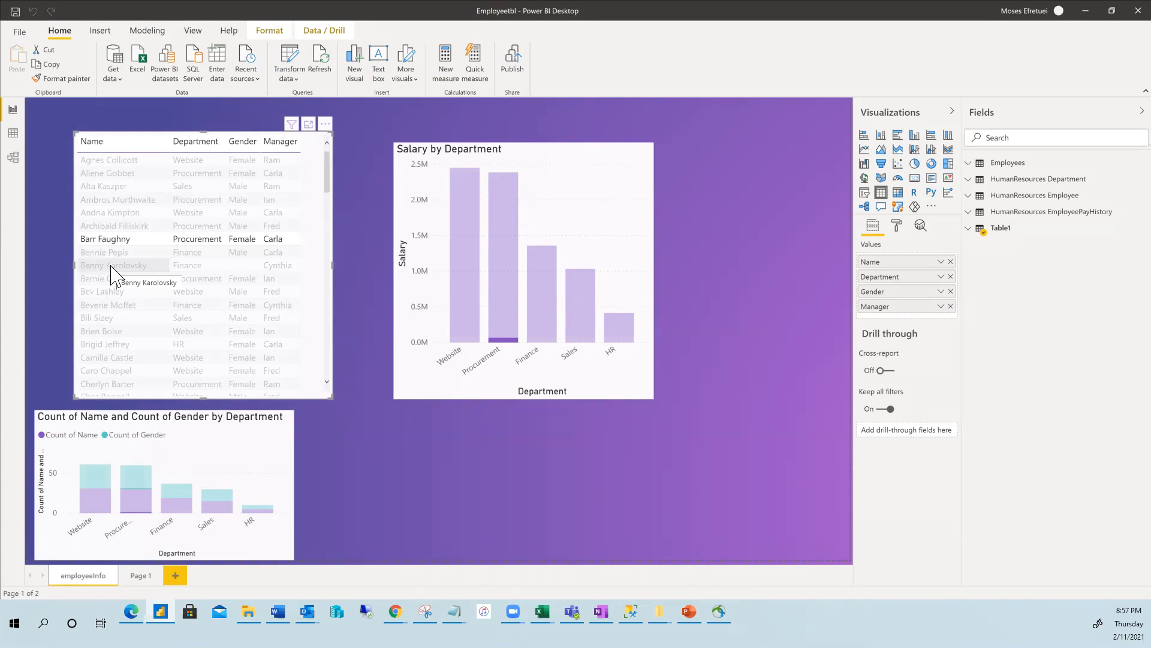
Select the Salary by Department chart, then an employee's table row to cross-highlight the charts.
click(422, 449)
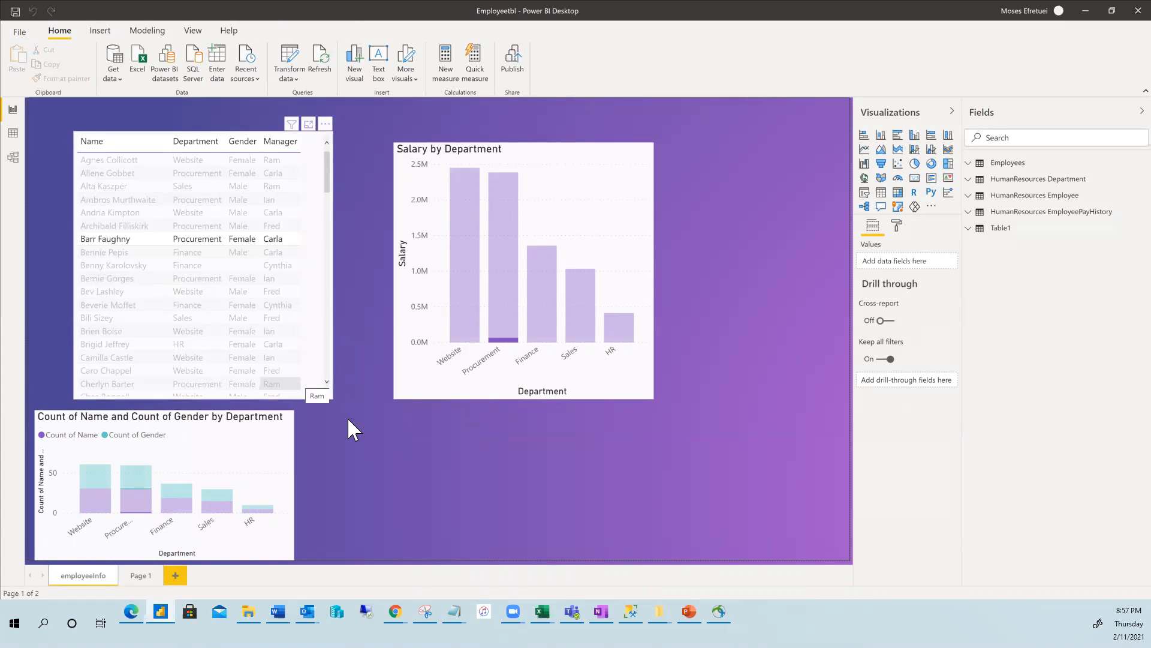
click(440, 307)
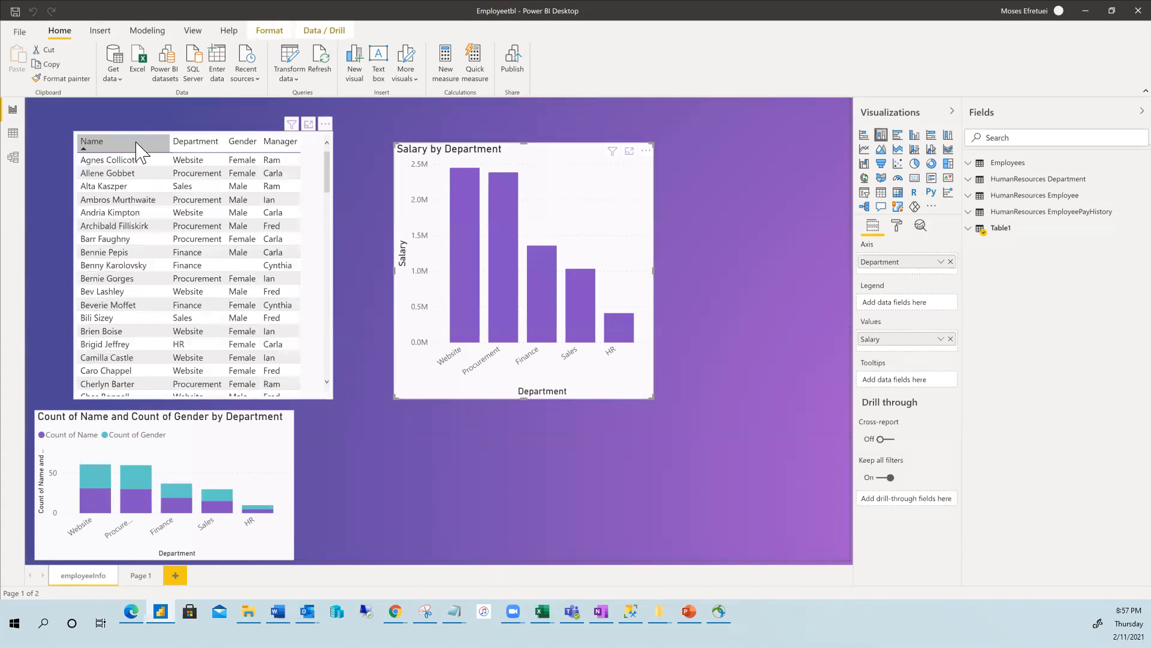
click(181, 238)
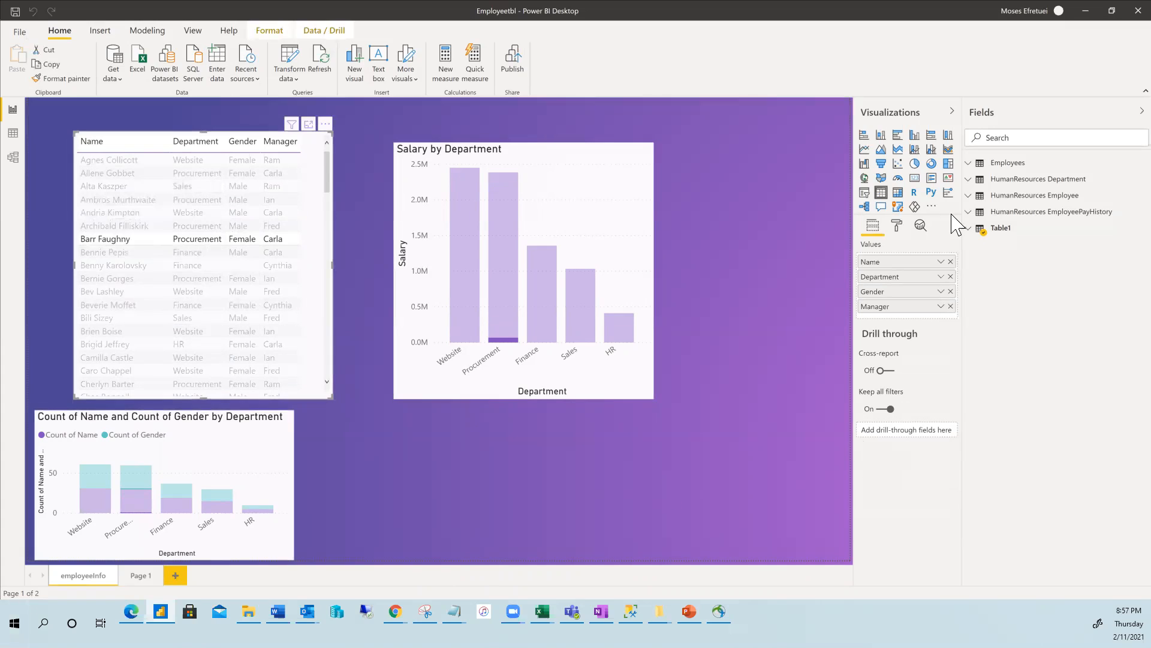
click(898, 227)
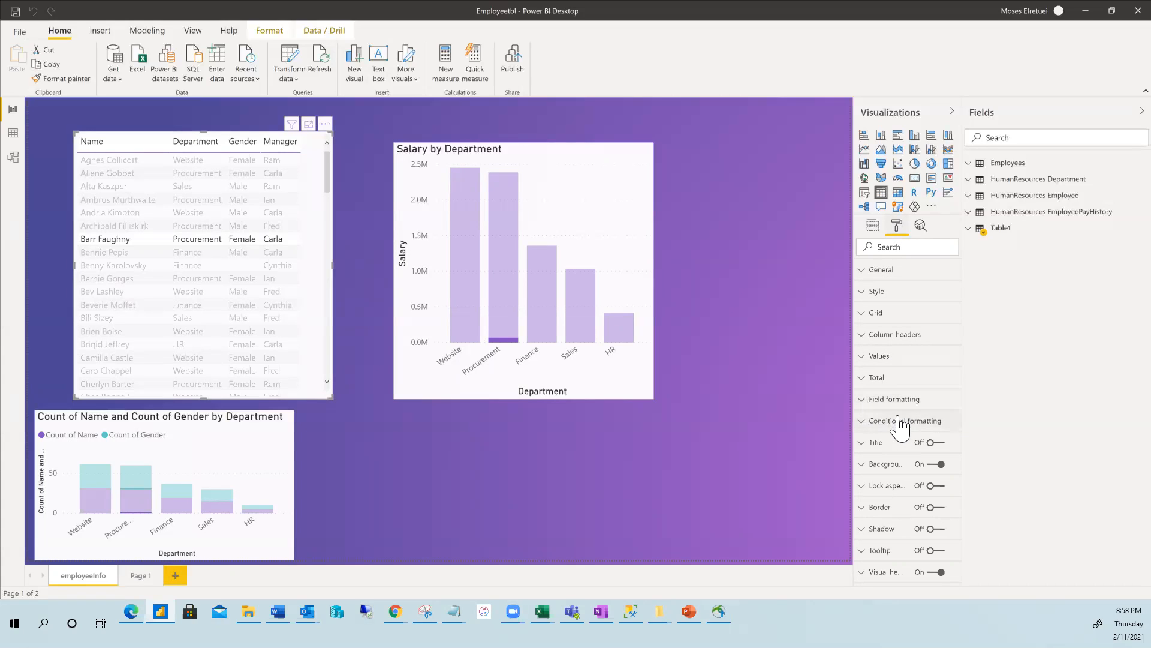
In the table's Background settings, try purple, blue and teal colours before settling on red.
click(865, 468)
scroll(888, 480, down, 1)
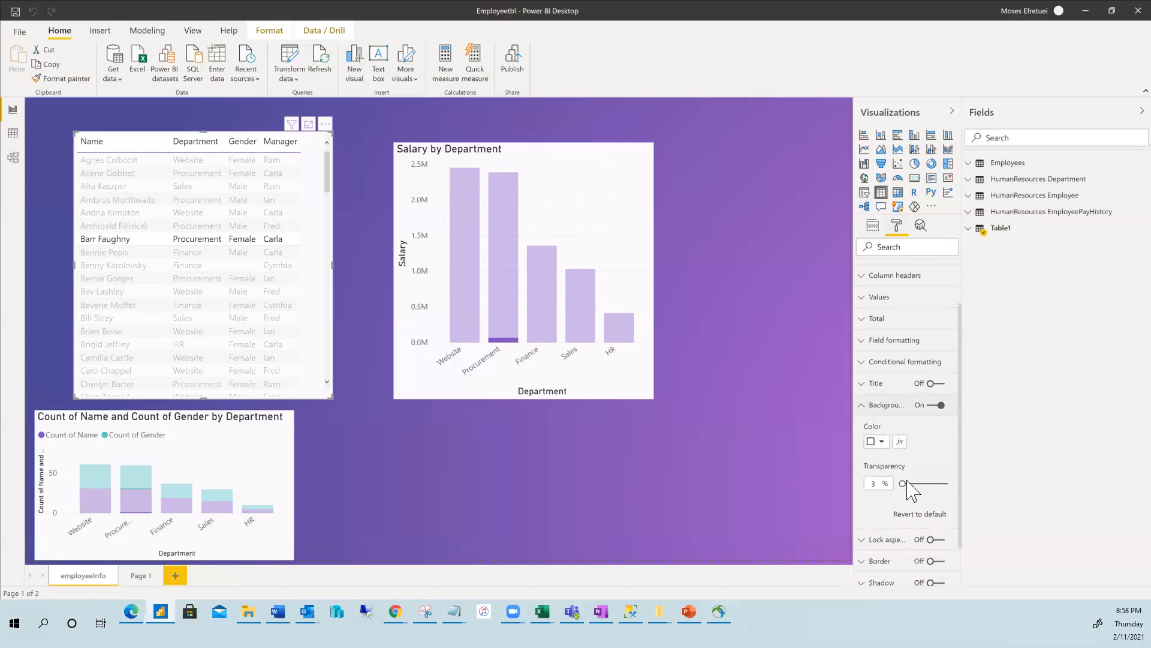
click(879, 441)
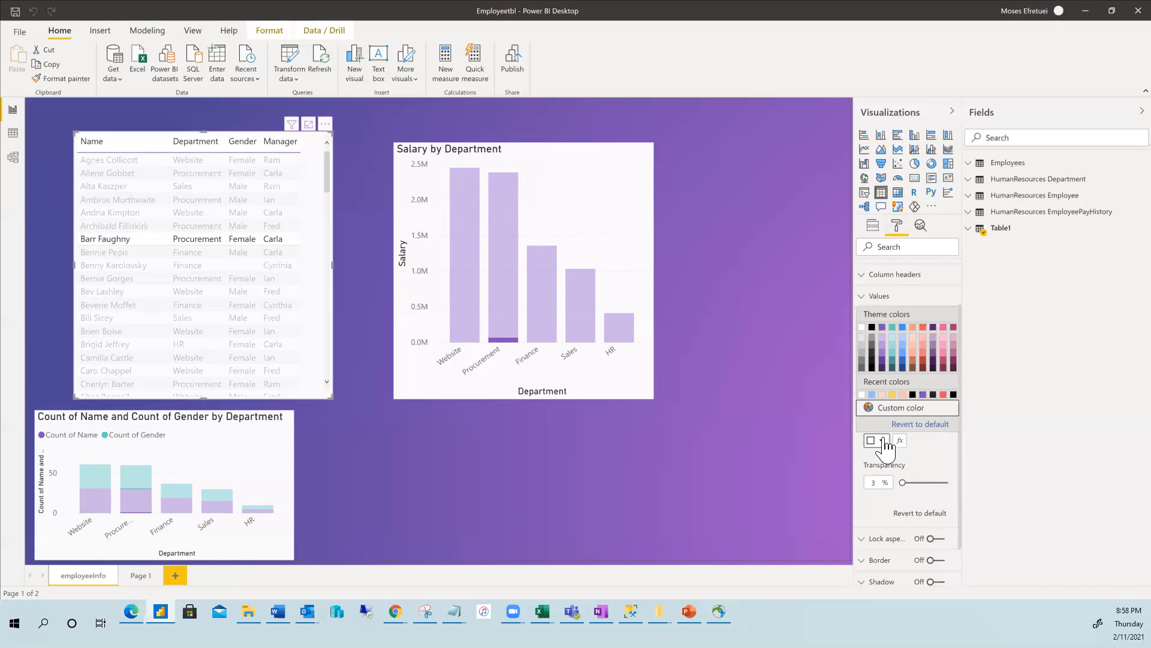
click(933, 347)
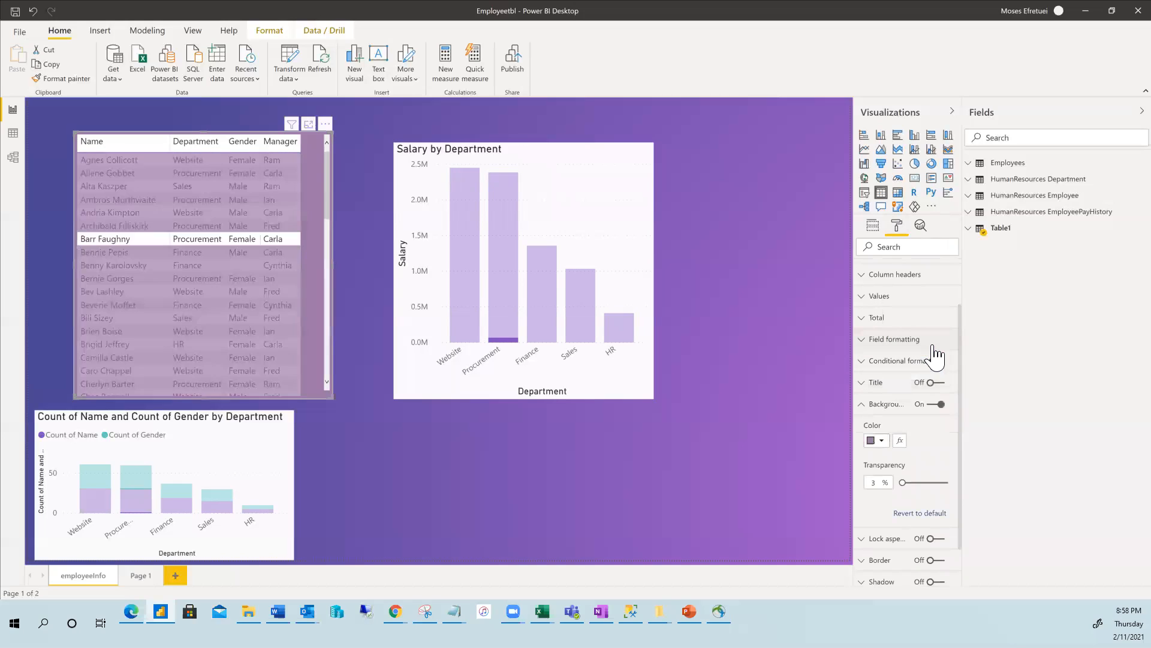
click(882, 441)
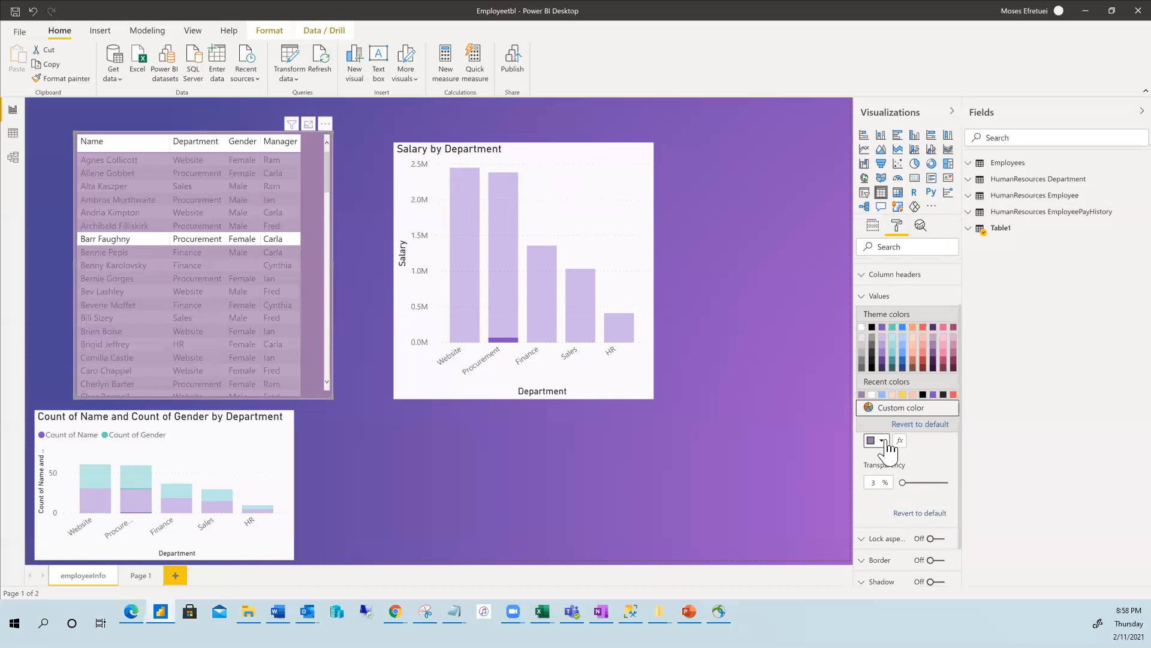
click(903, 347)
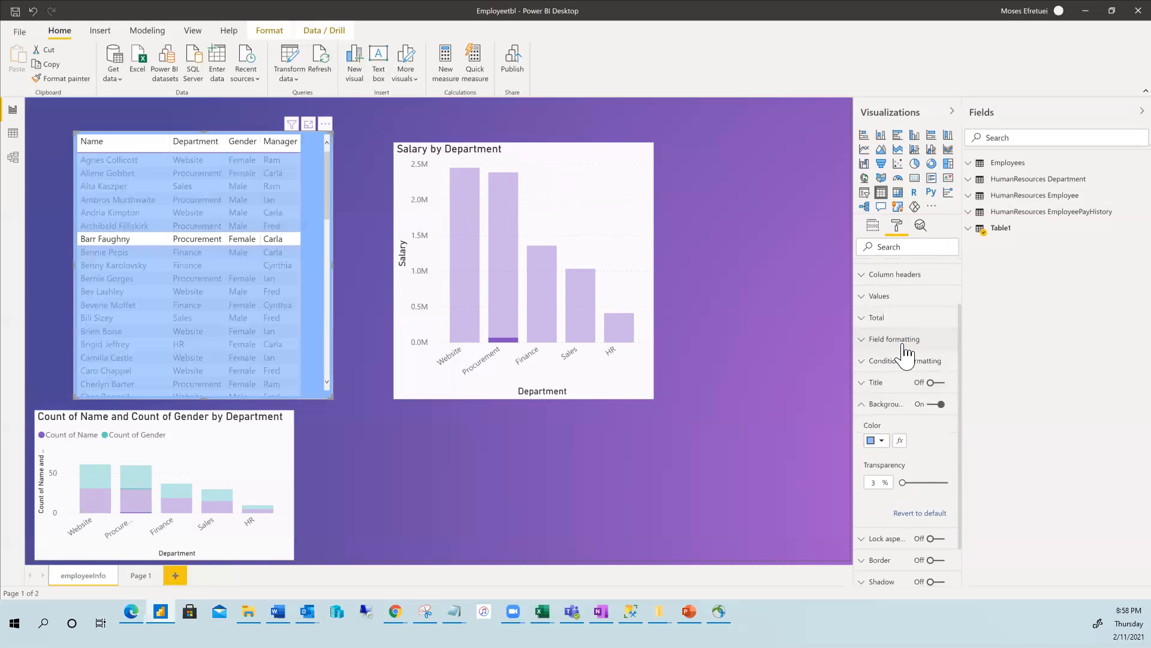
click(880, 440)
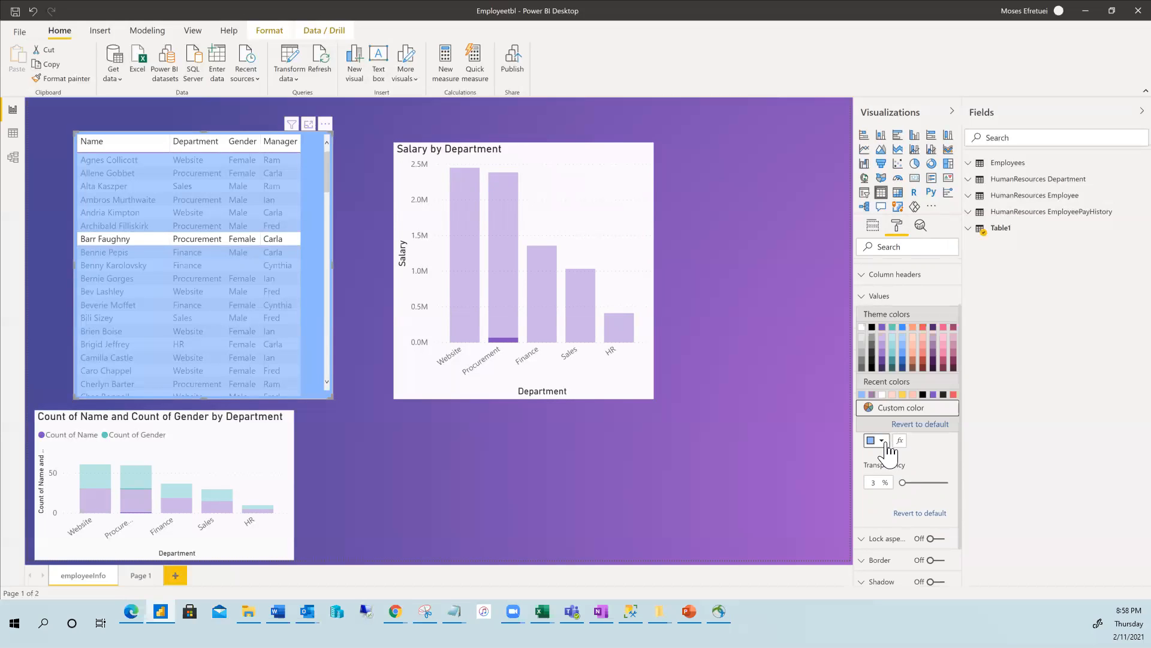
click(893, 328)
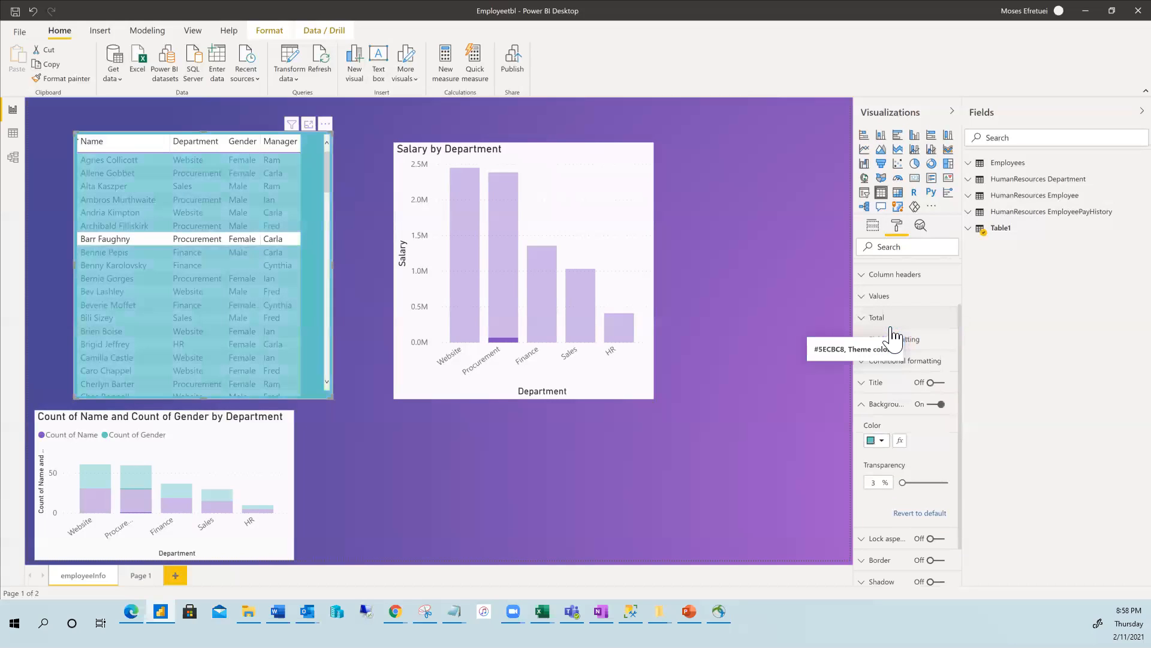
click(880, 444)
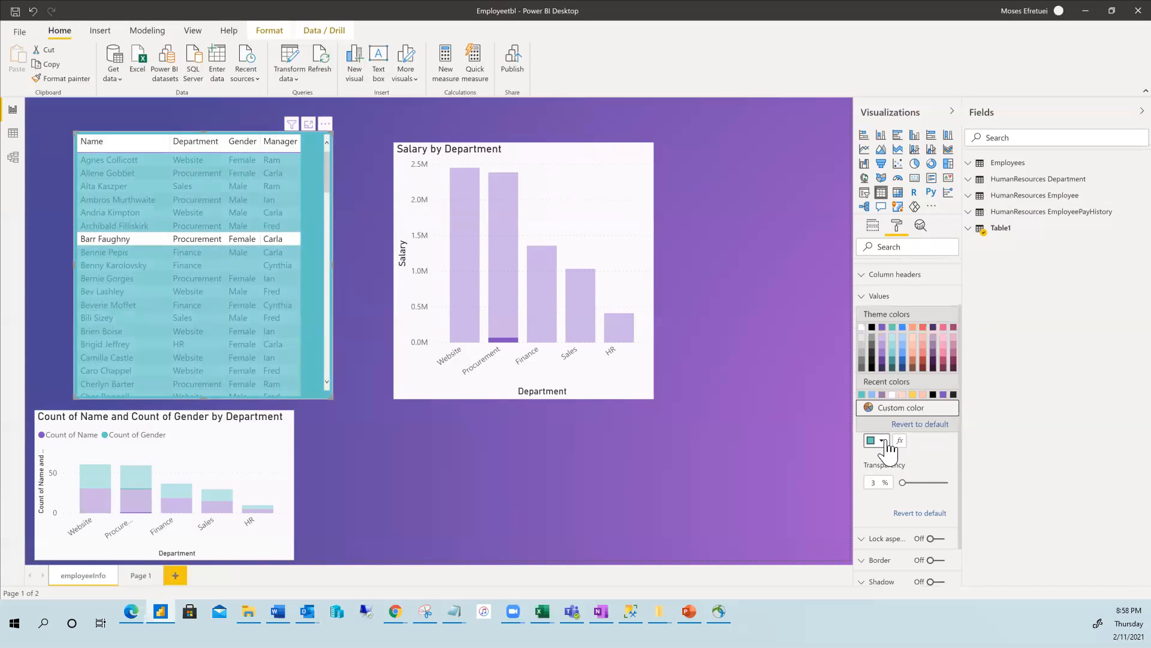
click(924, 358)
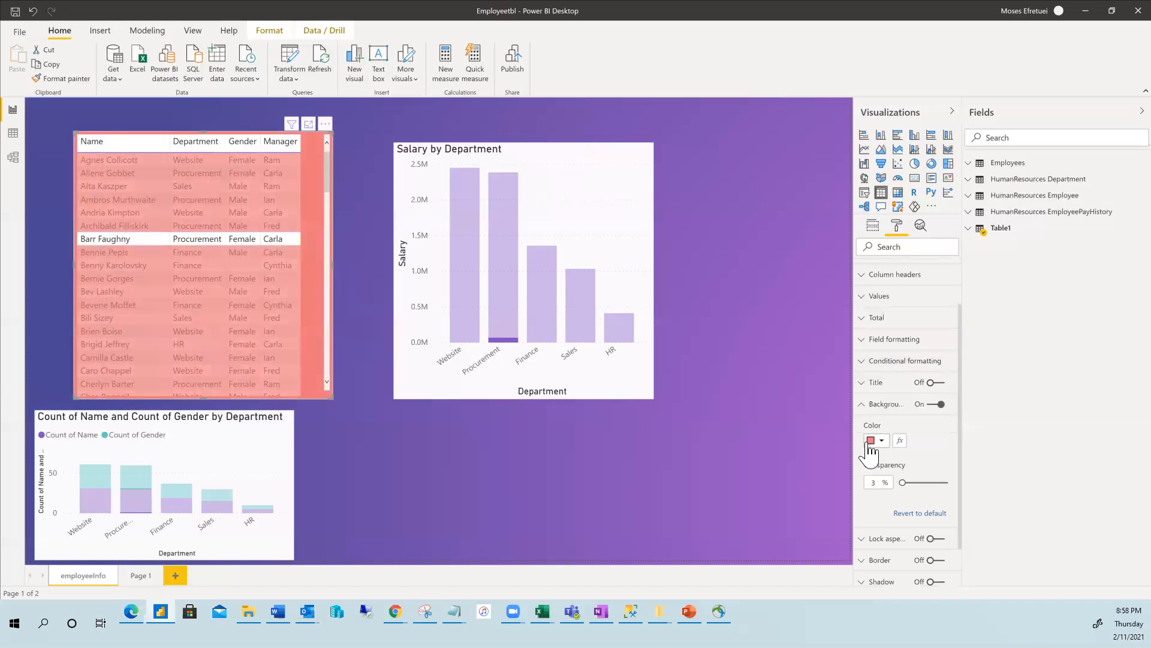
Test cross-filtering via the Finance slice, two employee rows and the Salary by Department chart.
click(533, 268)
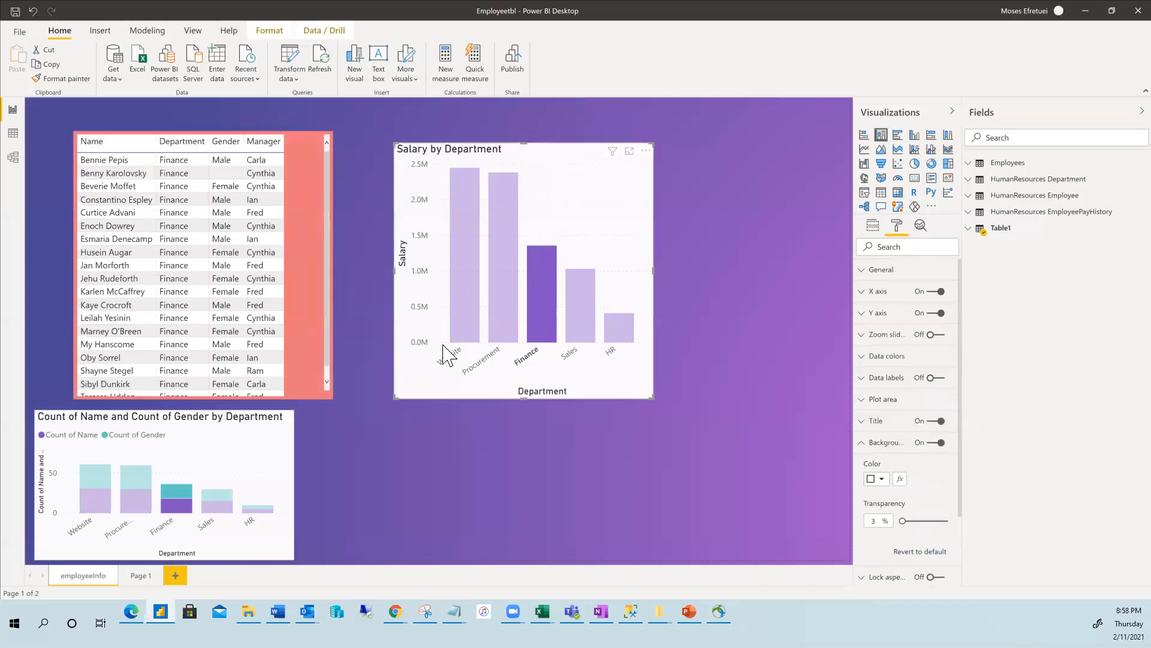
click(368, 438)
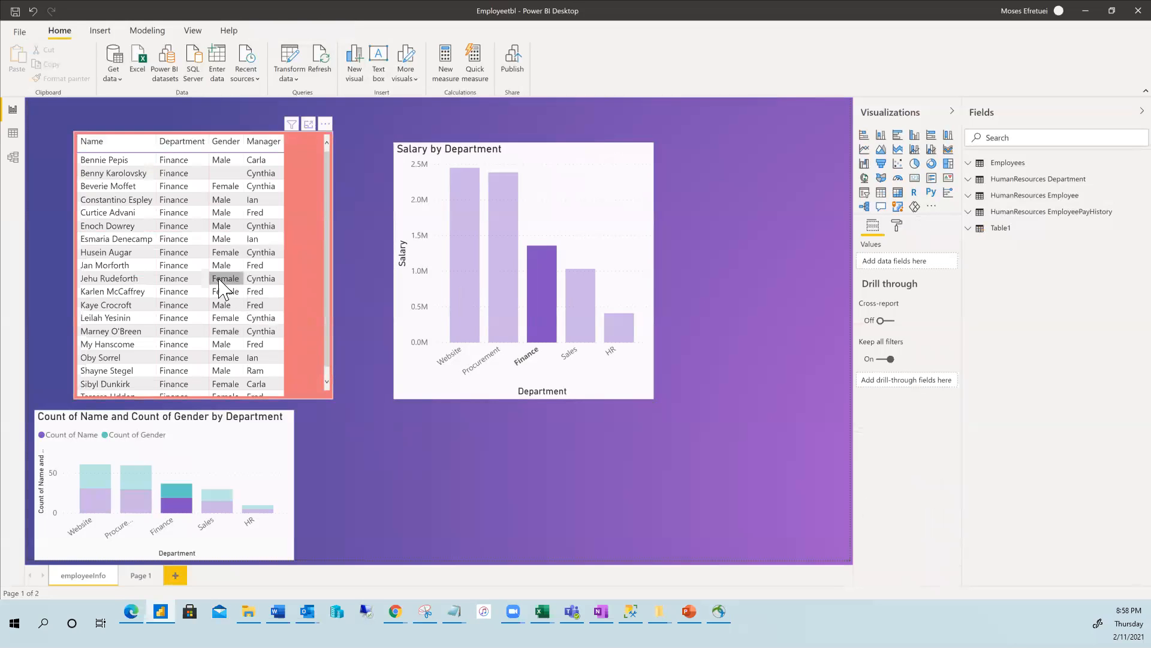
click(129, 282)
click(436, 447)
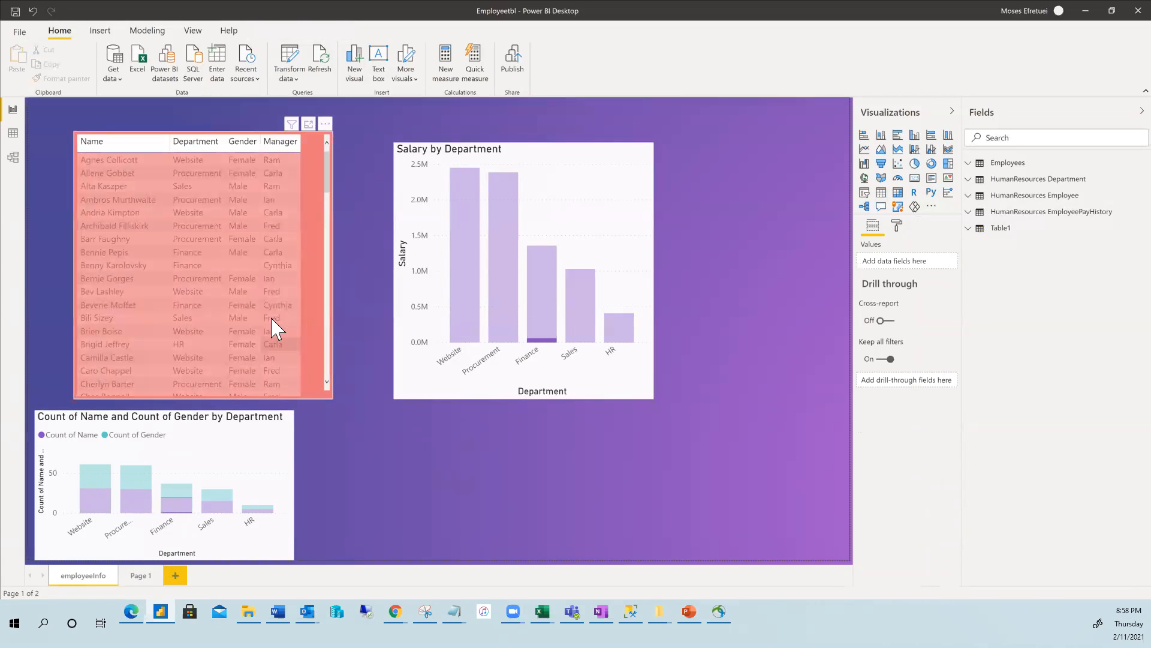
click(258, 304)
click(383, 431)
click(426, 382)
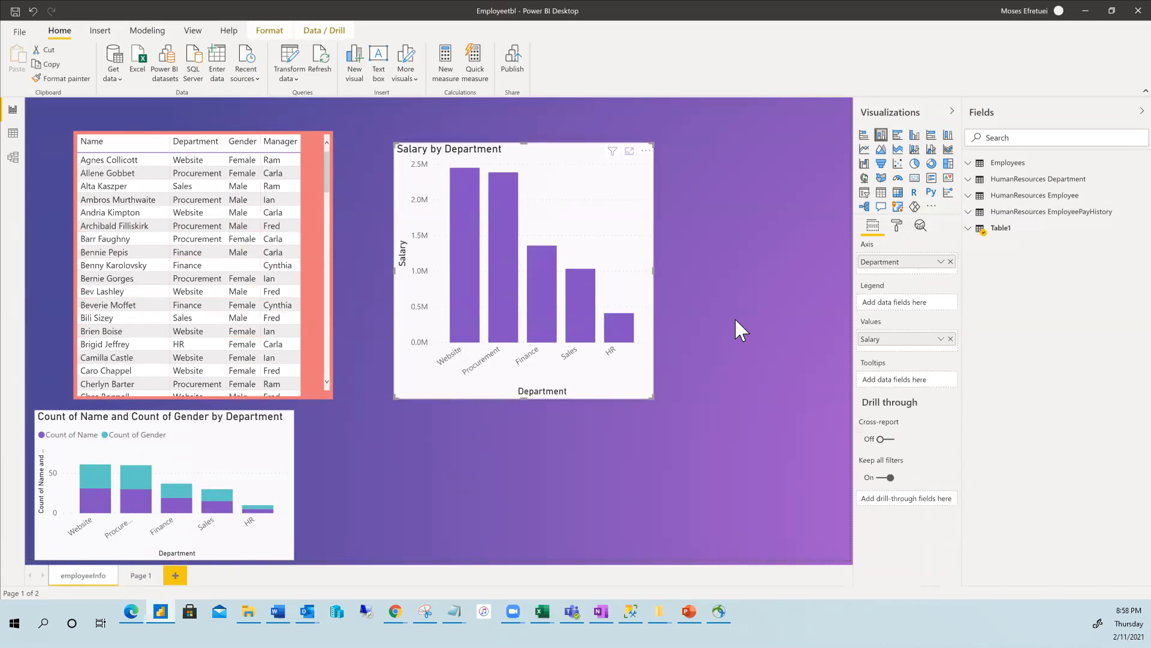
Set the employee table's Background color to light blue with 20% transparency.
click(898, 228)
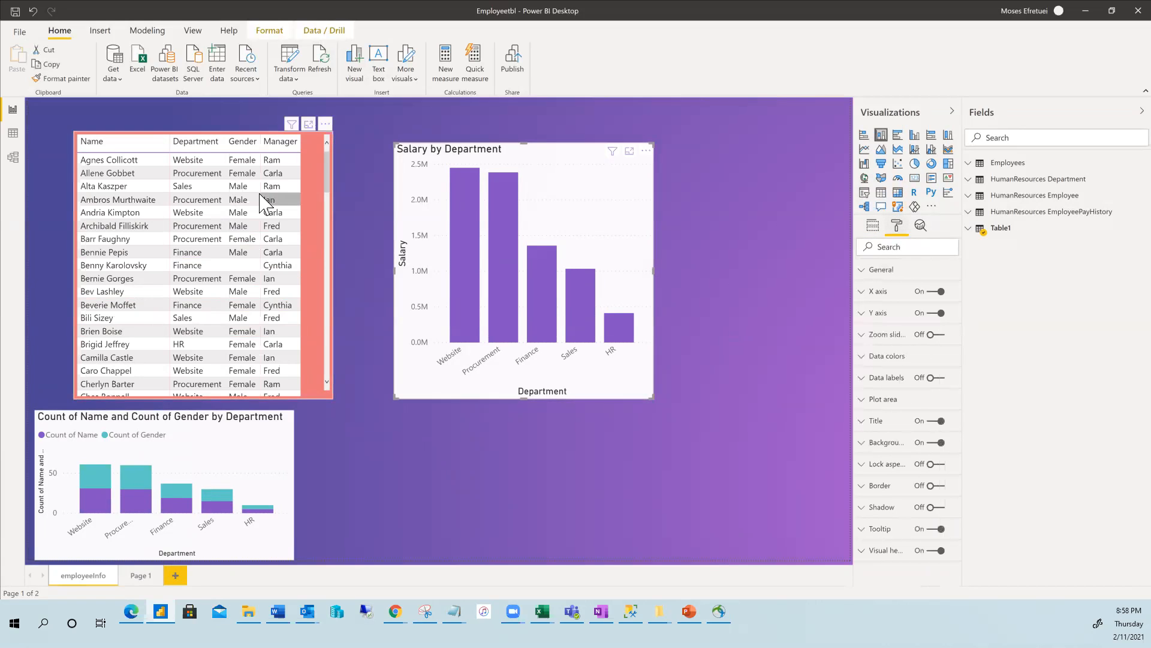
click(148, 188)
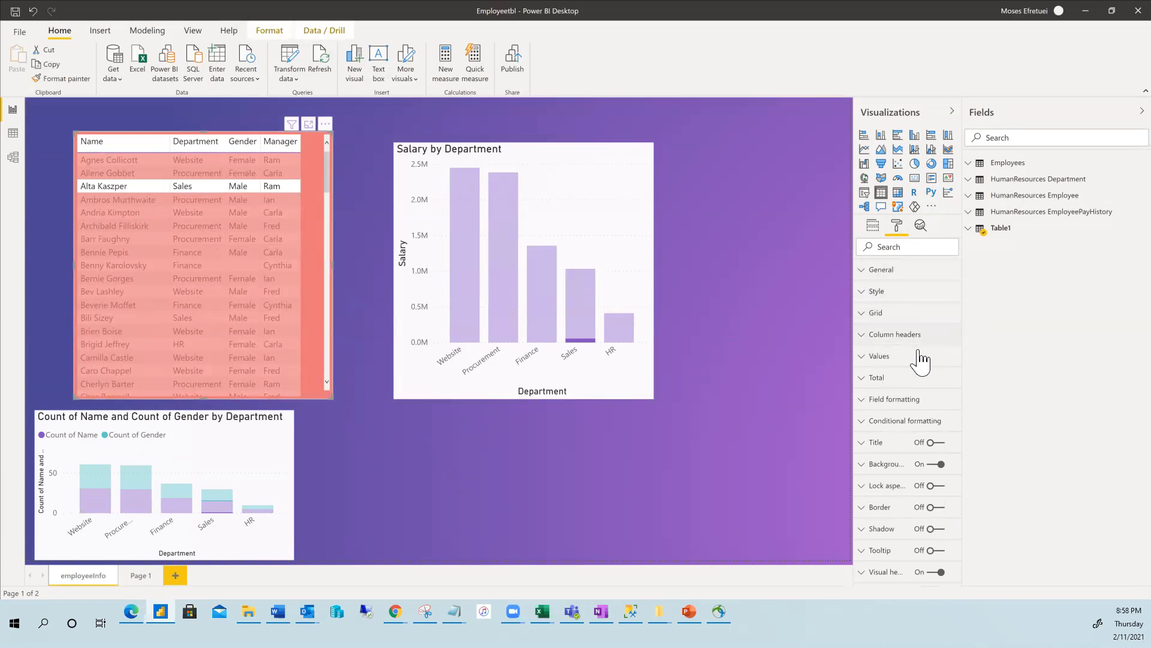
click(863, 402)
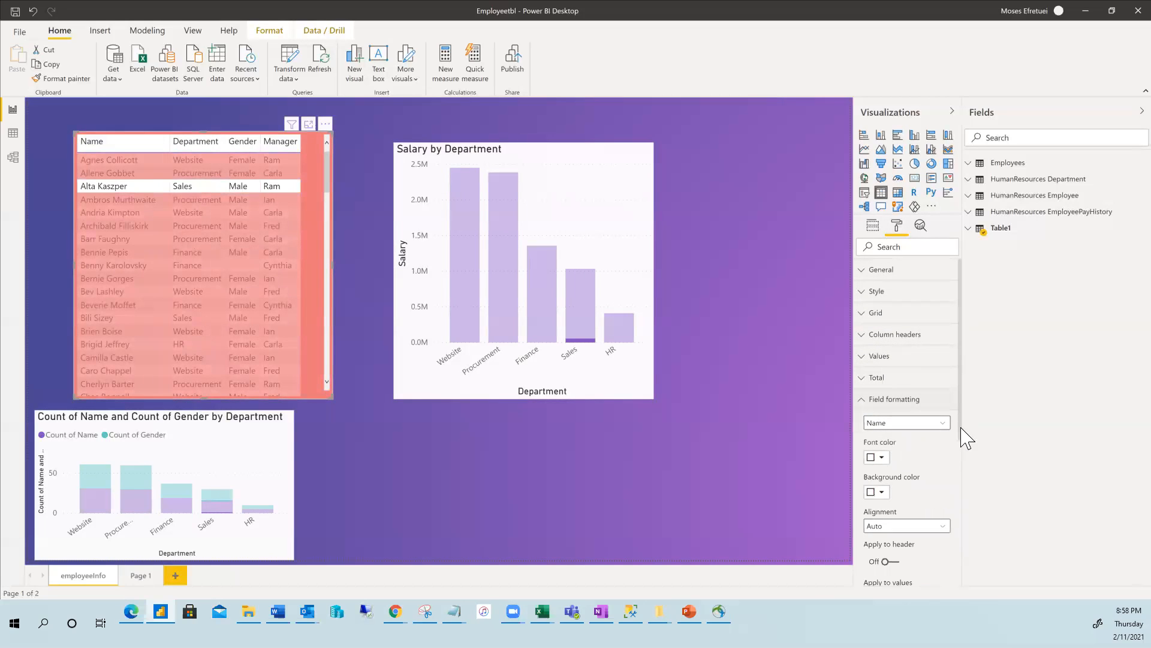
click(864, 399)
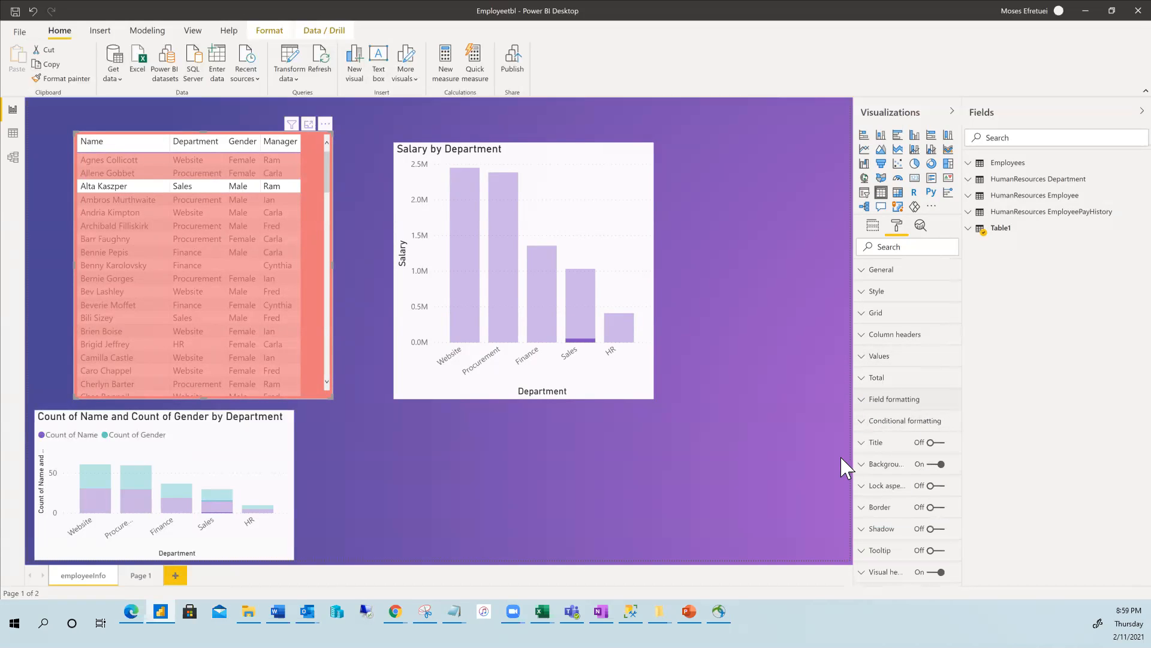
click(874, 465)
scroll(930, 485, down, 1)
scroll(933, 497, down, 1)
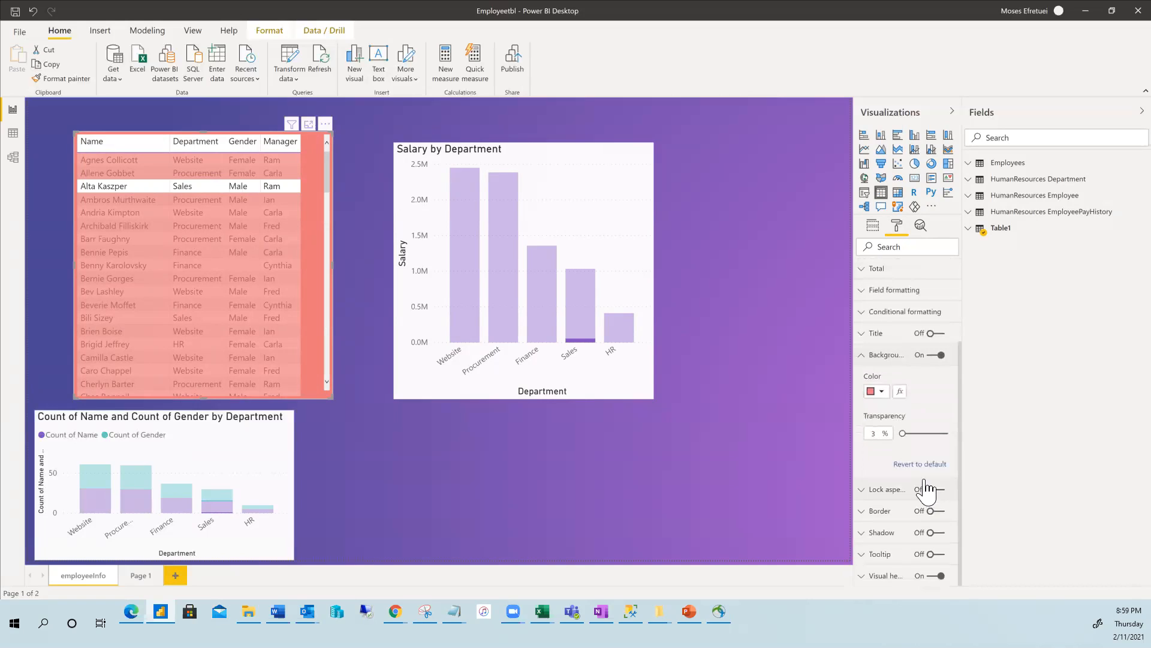
click(885, 396)
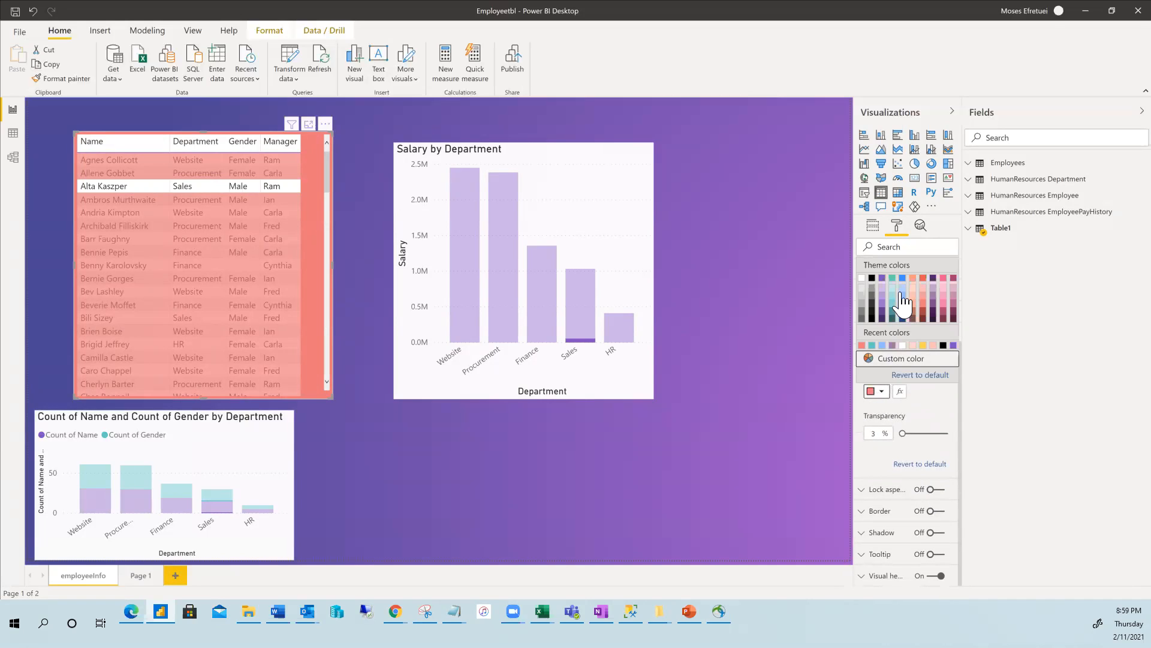
click(904, 290)
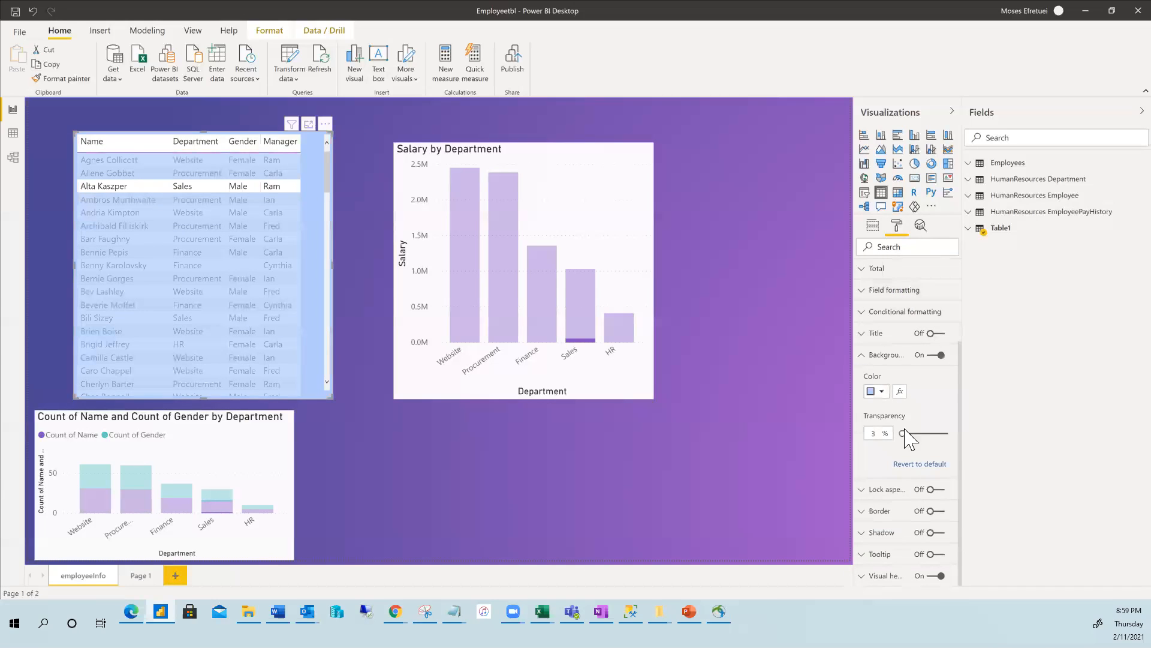
drag(900, 428, 909, 436)
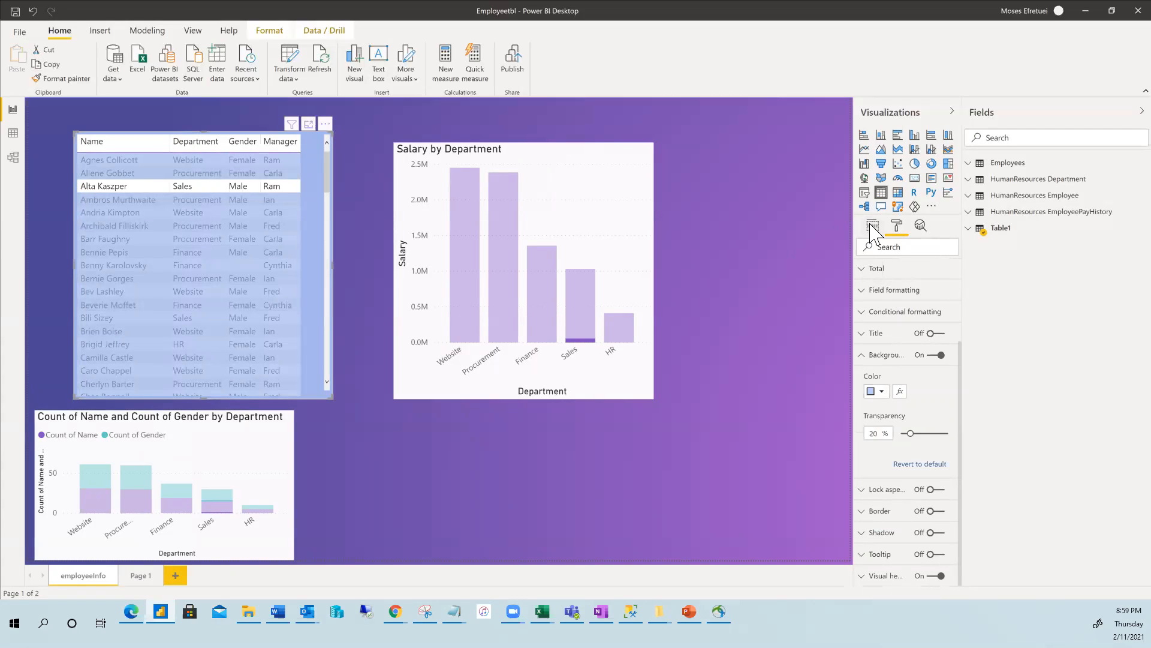
Try the Procurement and HR filters, clear them, then select a Finance employee's row.
click(761, 268)
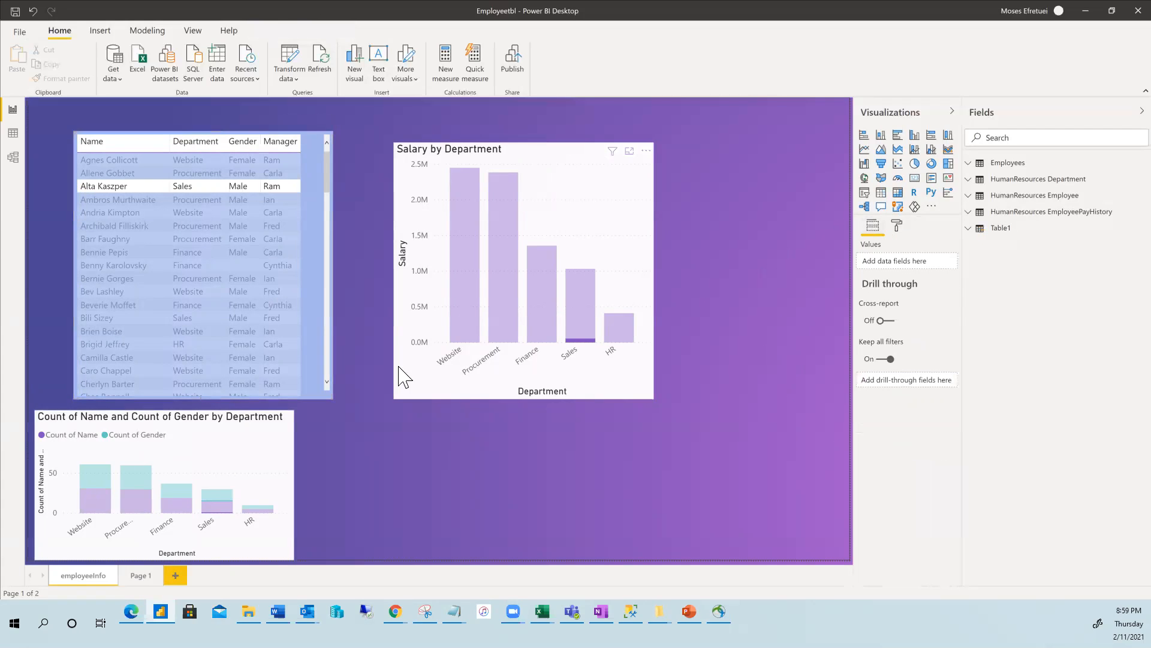
click(503, 259)
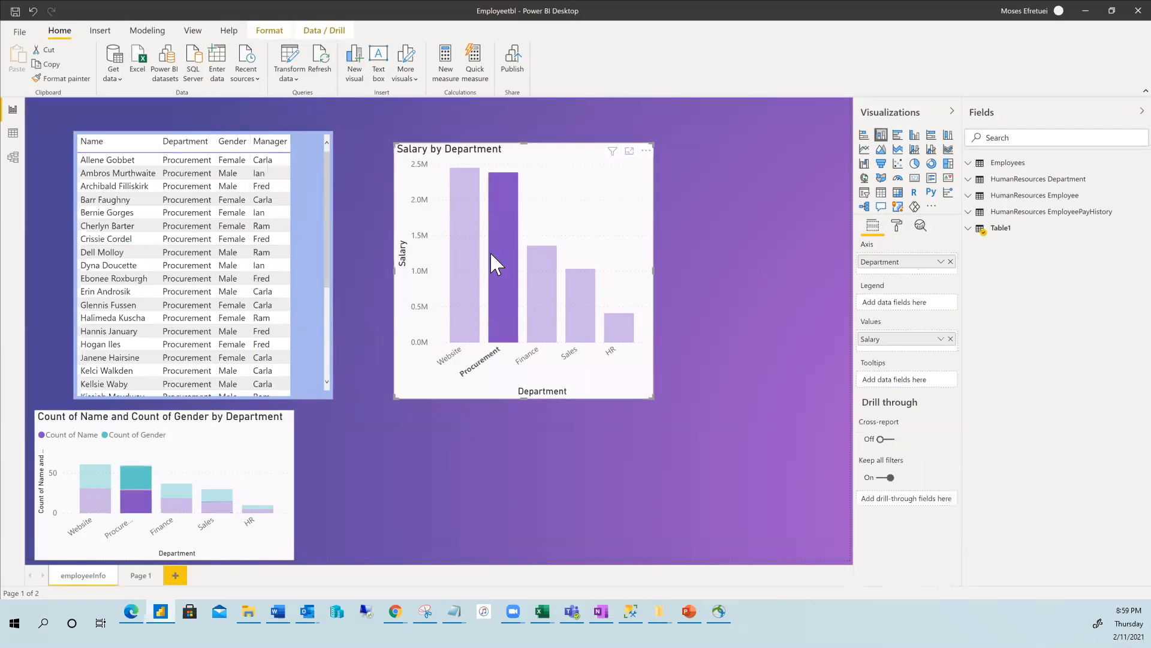
click(258, 510)
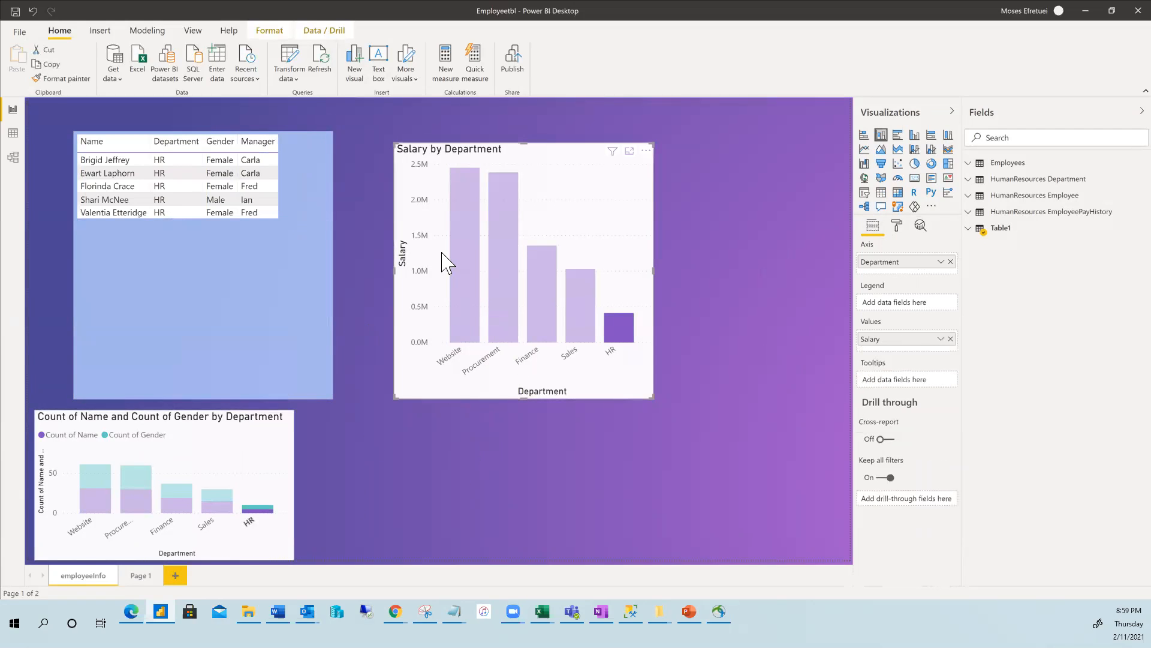
click(270, 249)
click(733, 303)
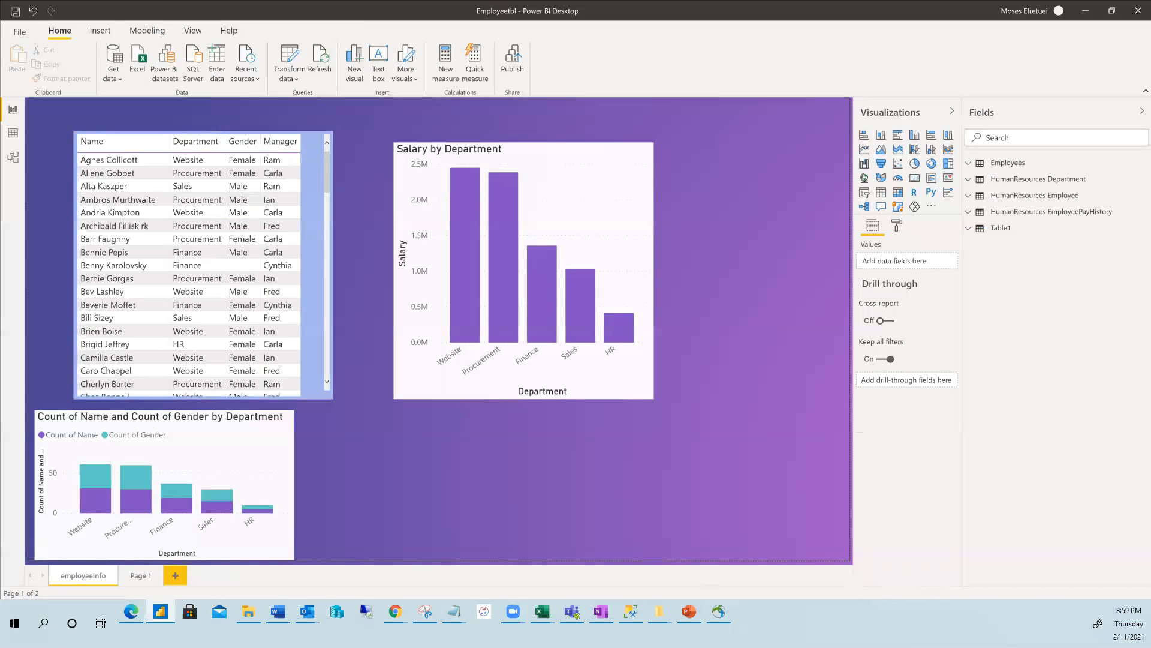
mouse_move(249, 425)
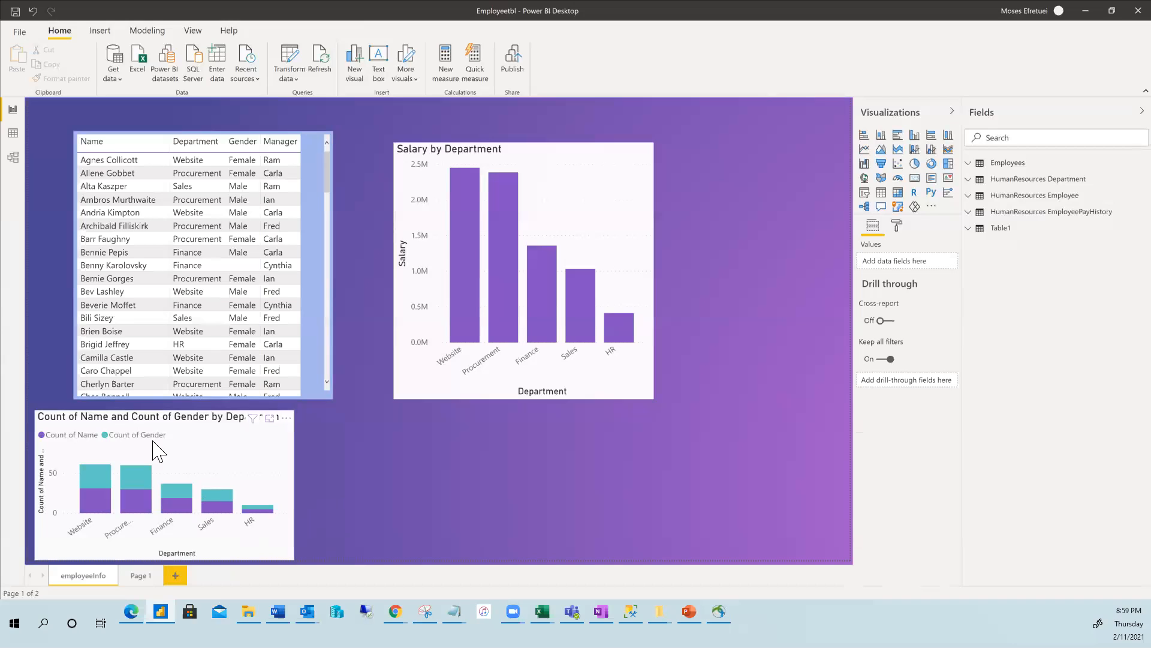
click(126, 252)
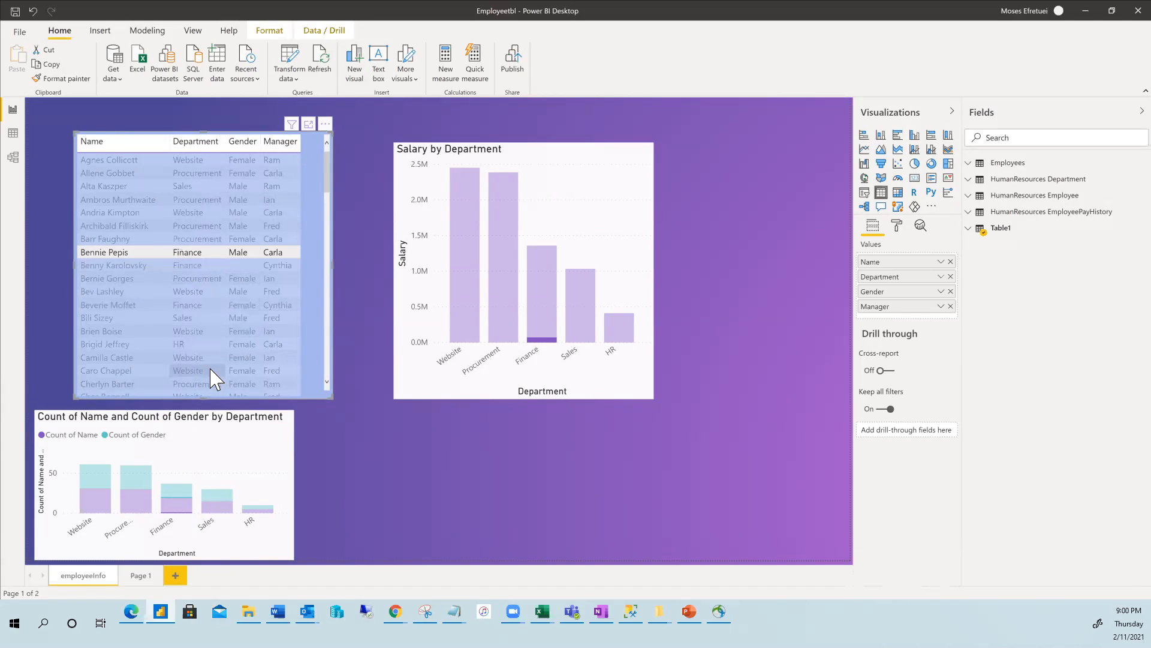
Convert the employee table into a slicer and tick two employee names in turn.
click(865, 193)
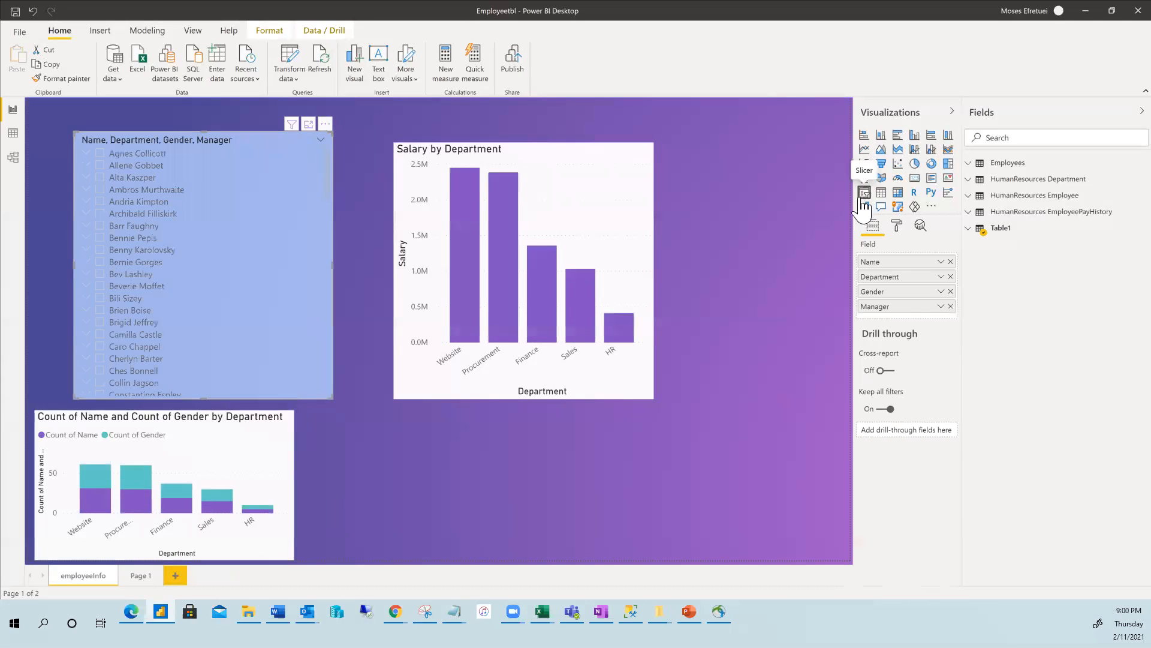
click(157, 275)
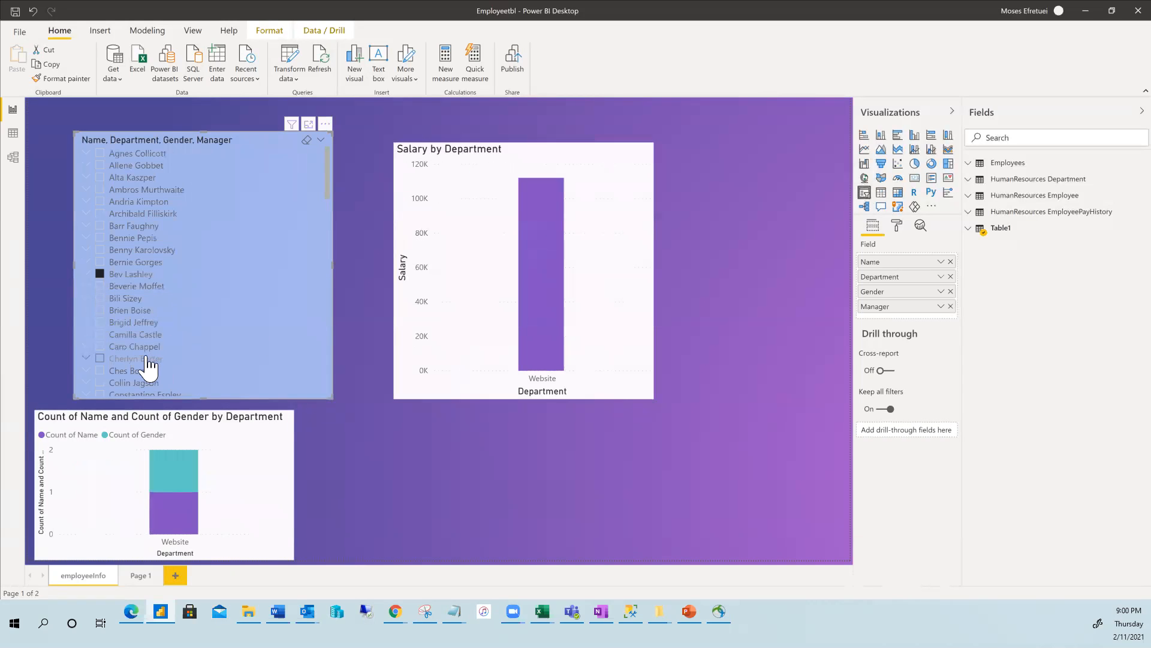
click(100, 347)
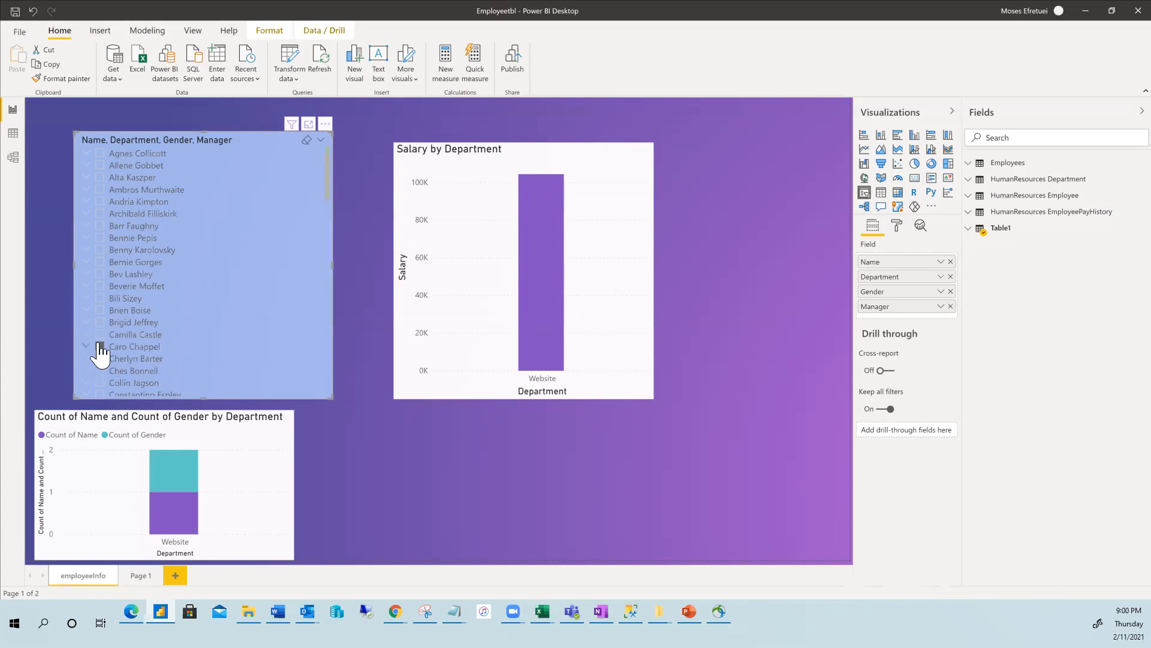
Scroll the slicer list and toggle one employee's selection on and off, leaving none ticked.
scroll(123, 312, down, 5)
scroll(120, 288, up, 5)
scroll(117, 346, down, 5)
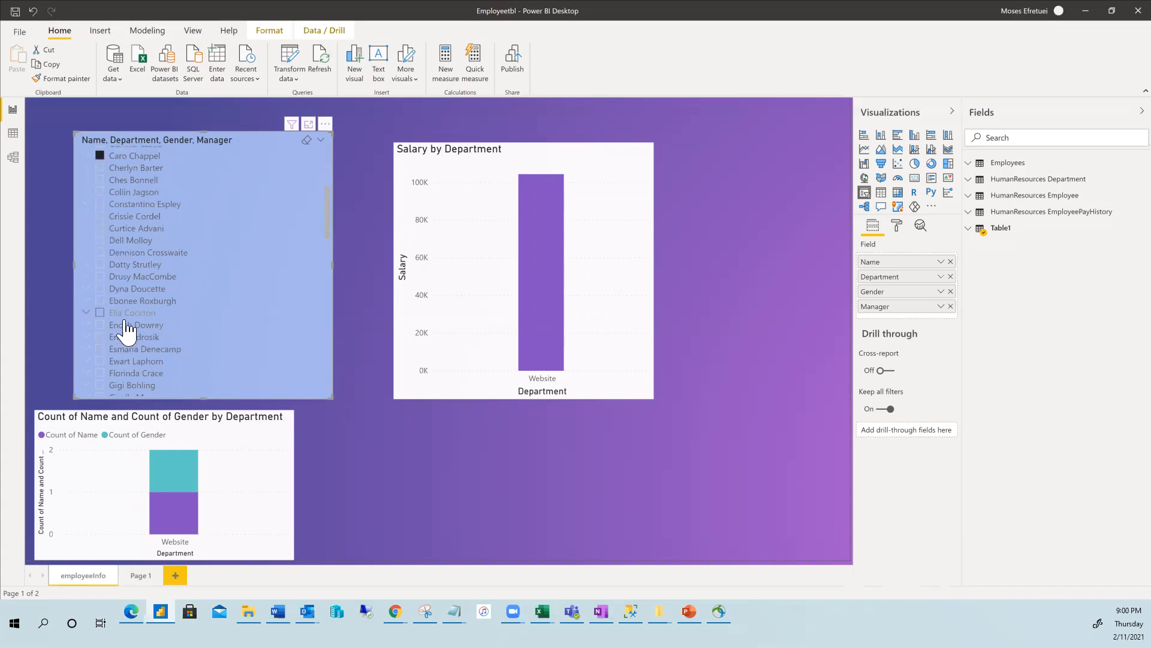
scroll(120, 341, down, 3)
scroll(117, 323, up, 6)
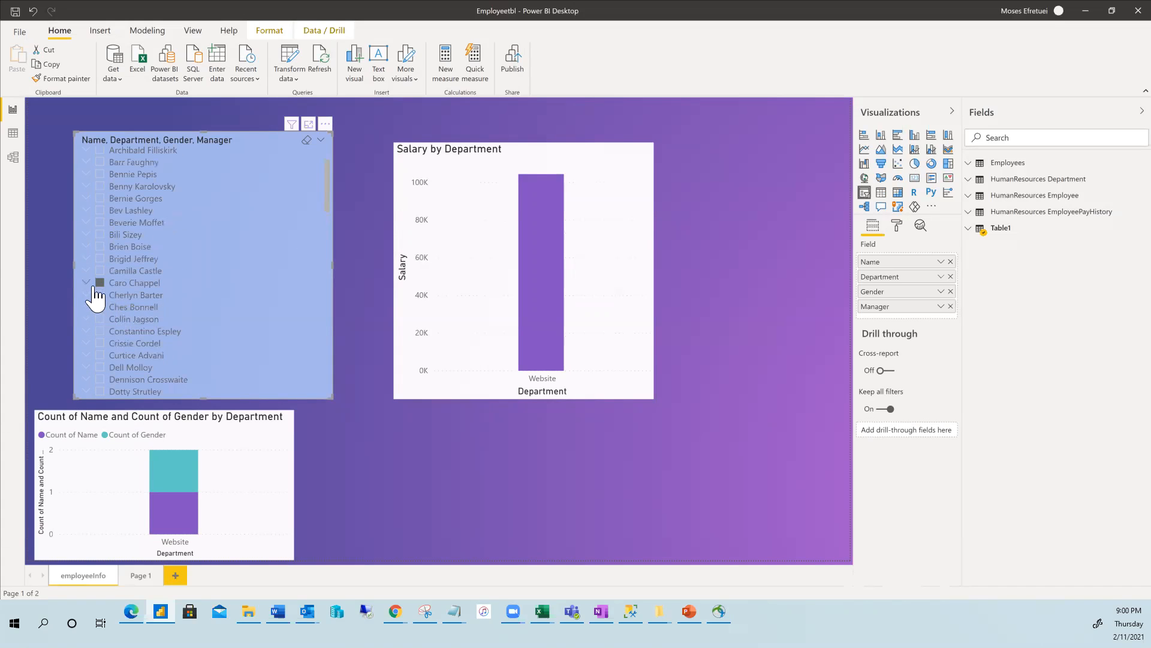
click(100, 283)
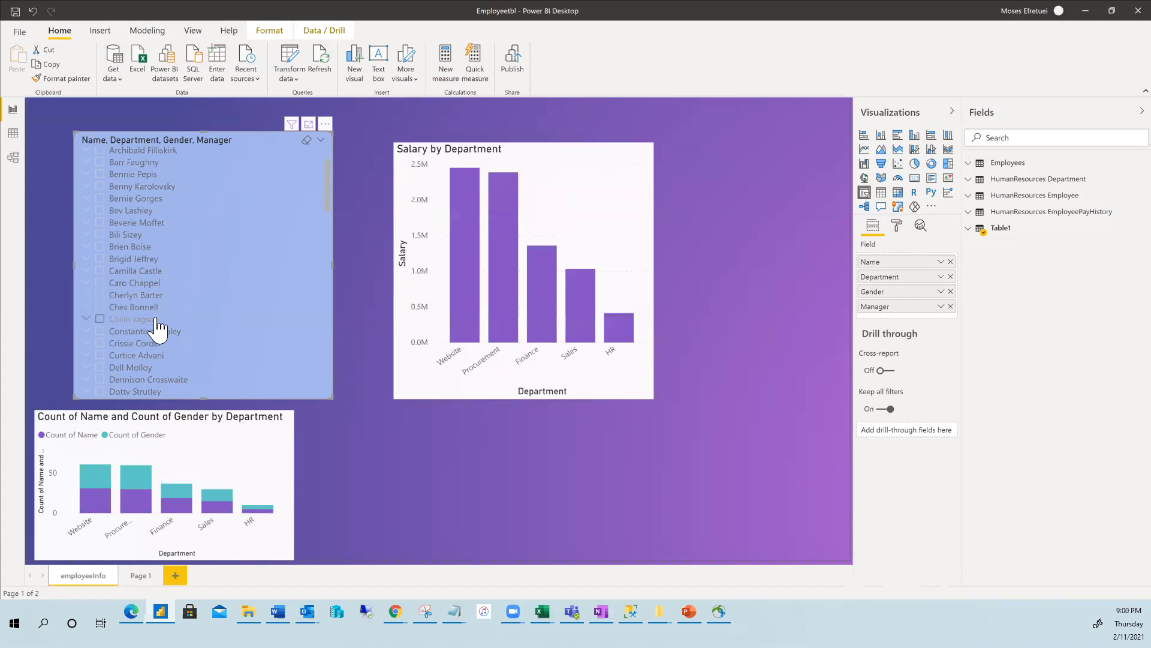
click(118, 288)
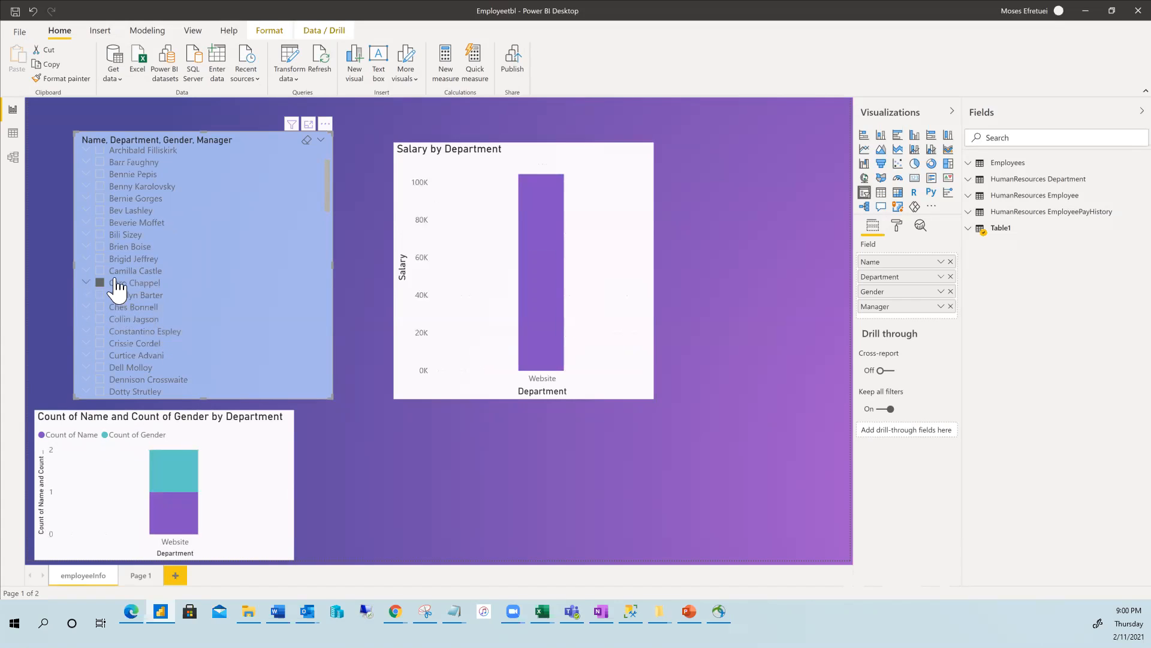
click(102, 284)
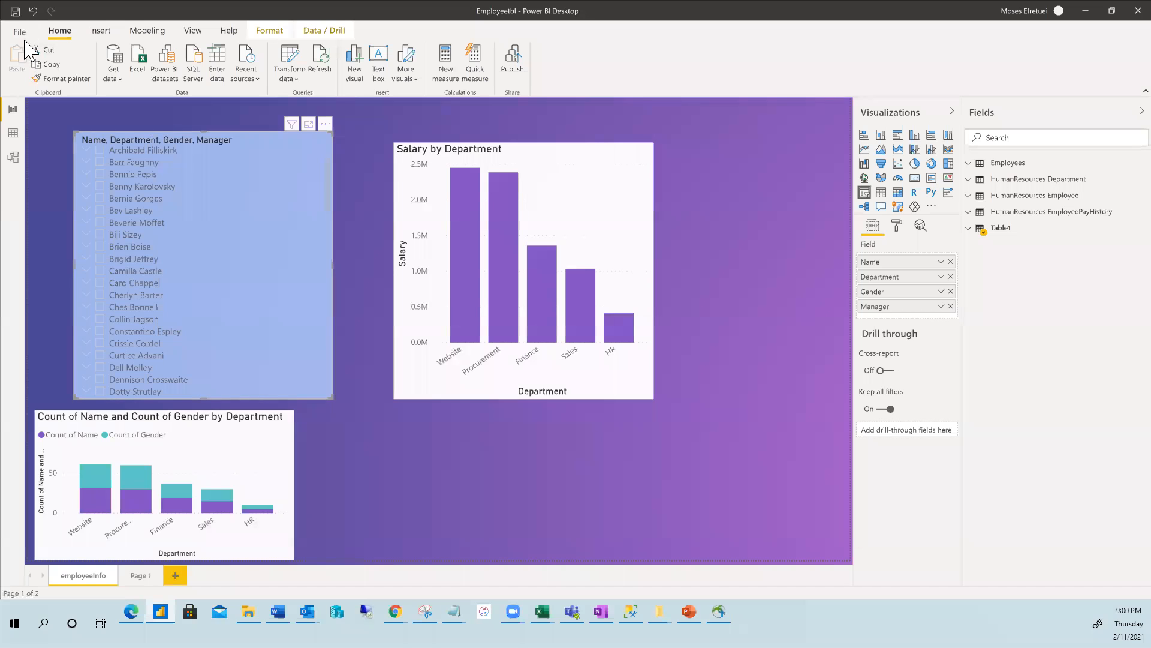
Undo the slicer selections and the slicer conversion to restore the table, then deselect it.
click(31, 12)
click(31, 12)
click(31, 12)
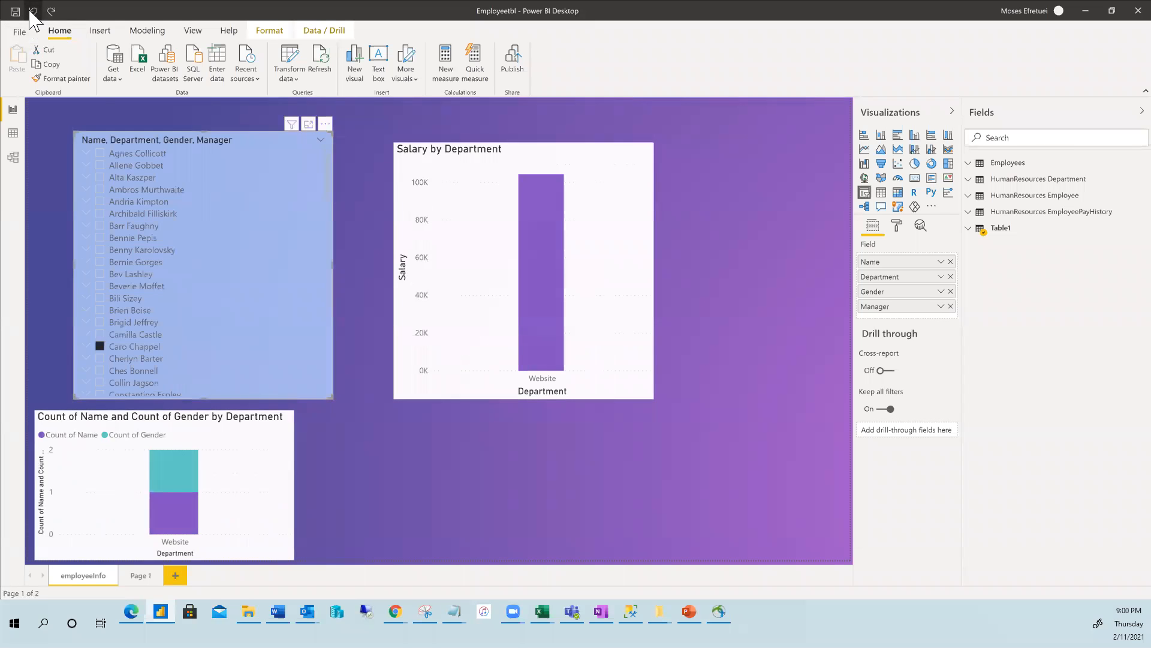
click(31, 12)
click(33, 12)
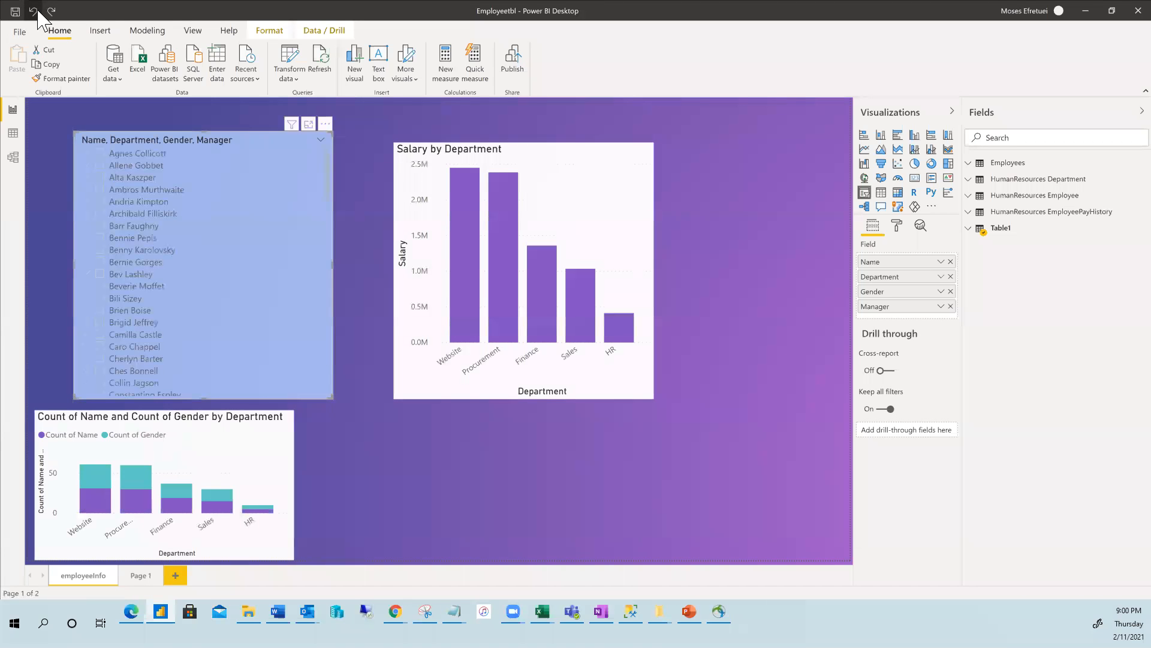
click(33, 12)
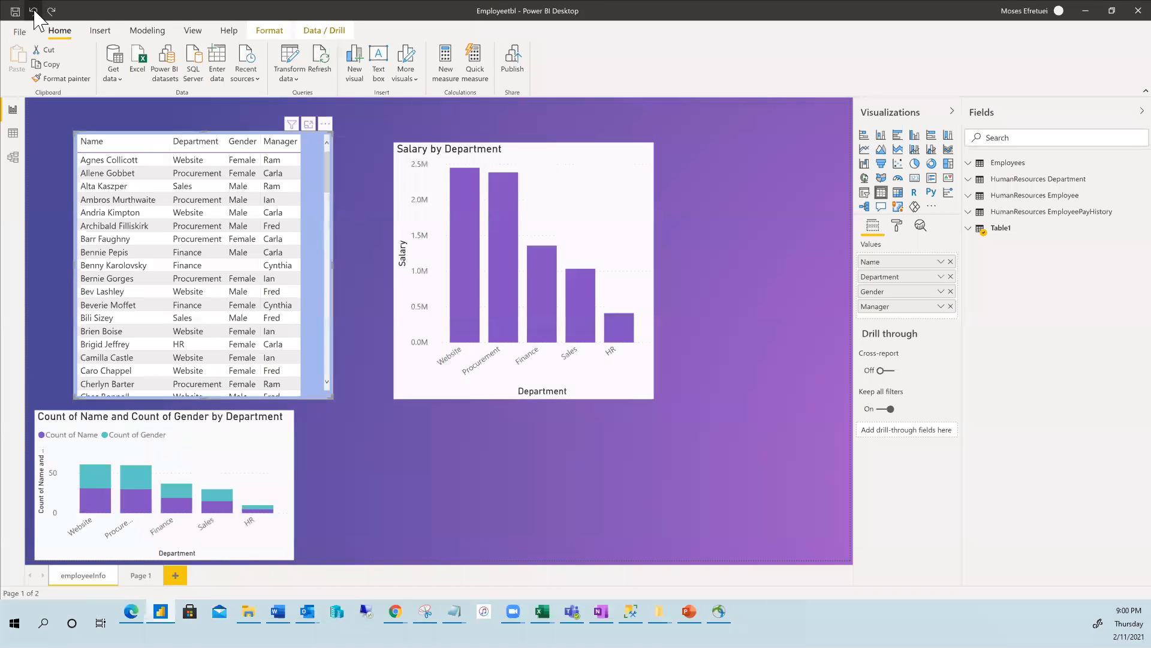
click(34, 12)
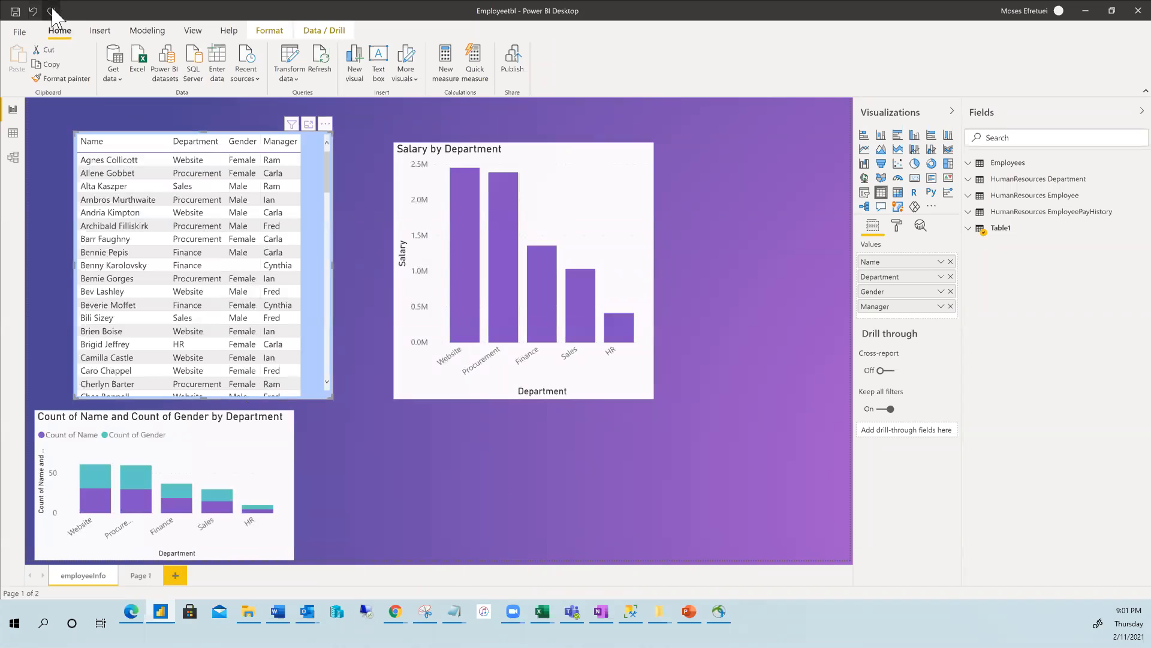
click(725, 283)
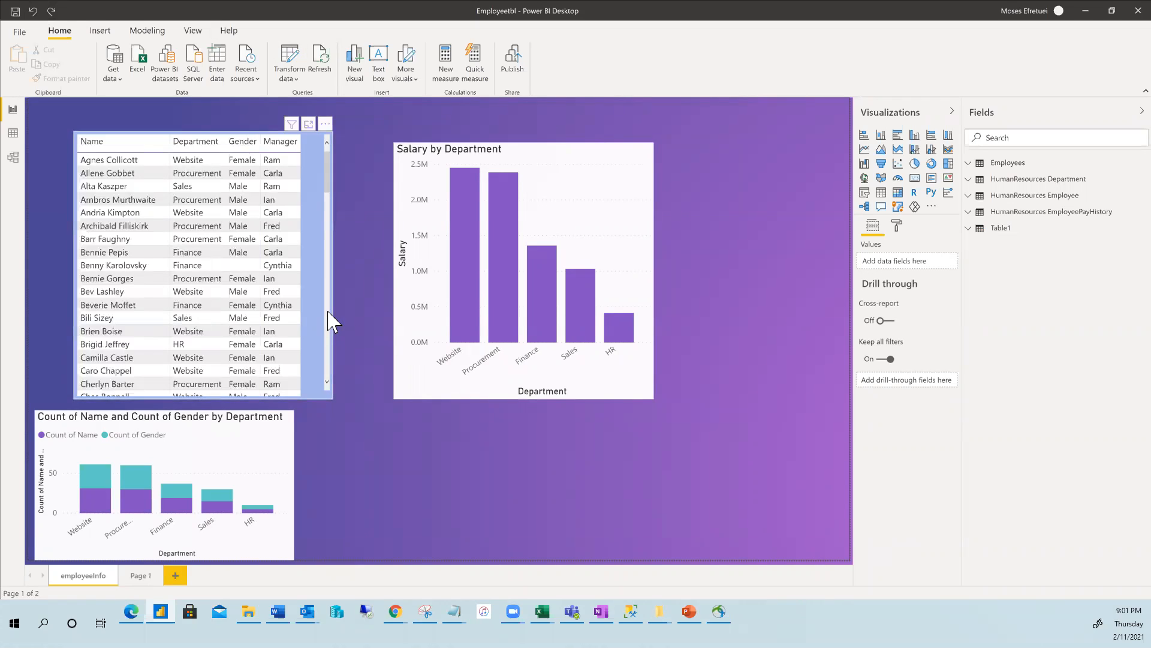
click(143, 63)
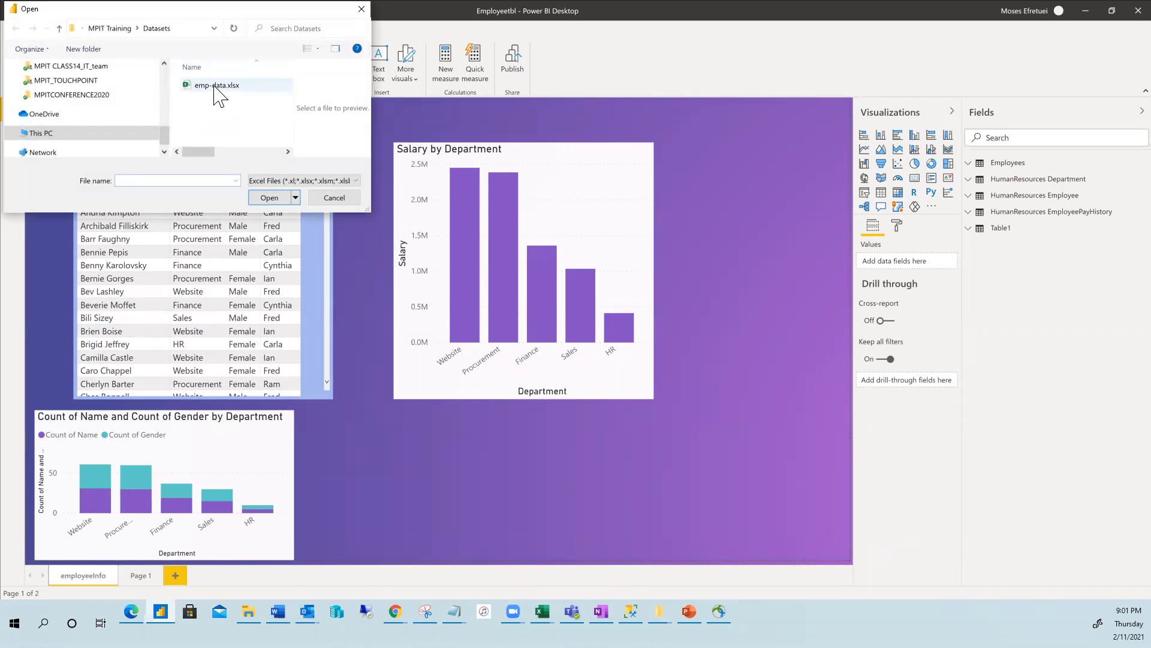
click(360, 9)
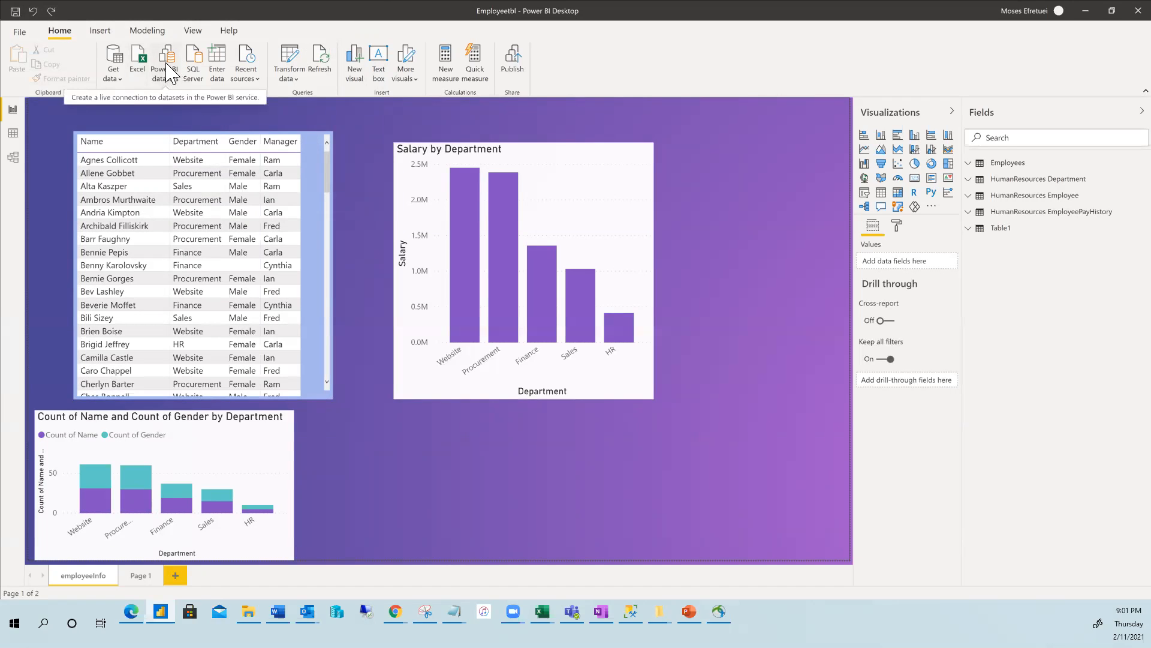
click(162, 72)
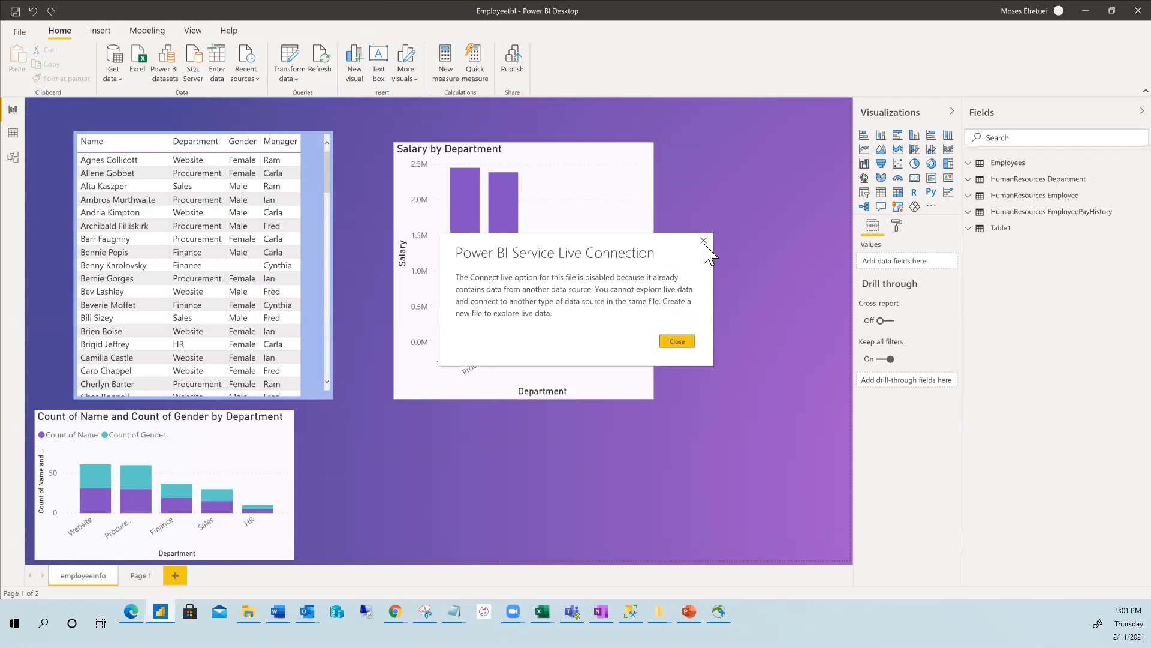
click(704, 242)
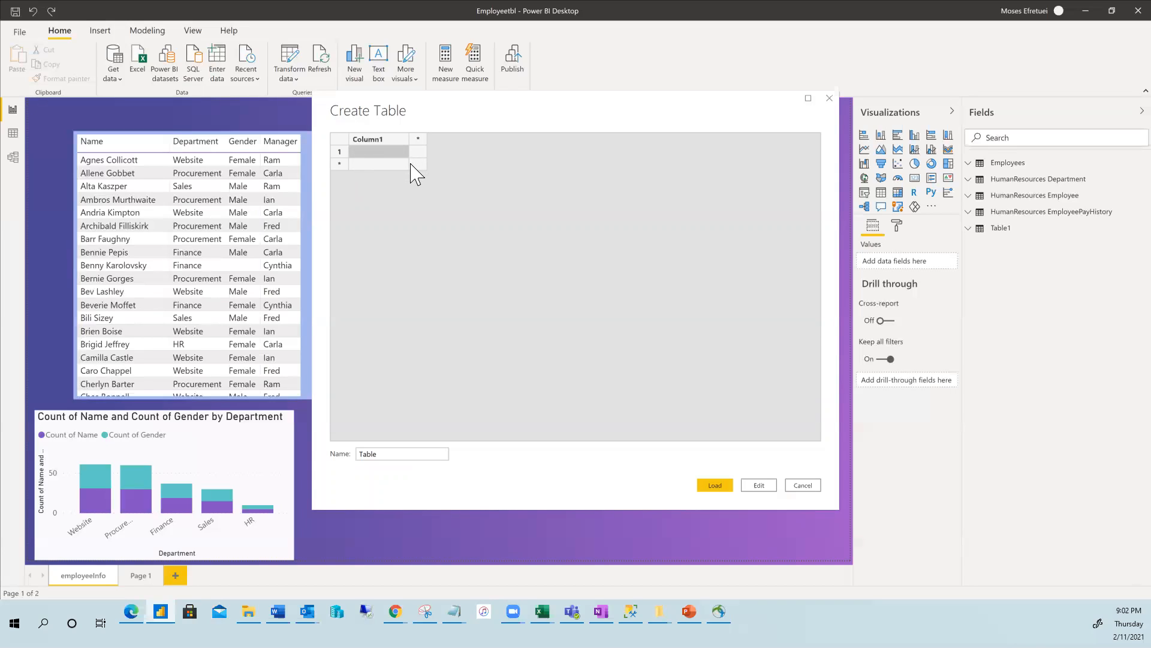
Fill four Column1 rows with dummy text in Enter data, then cancel and discard the table.
click(379, 164)
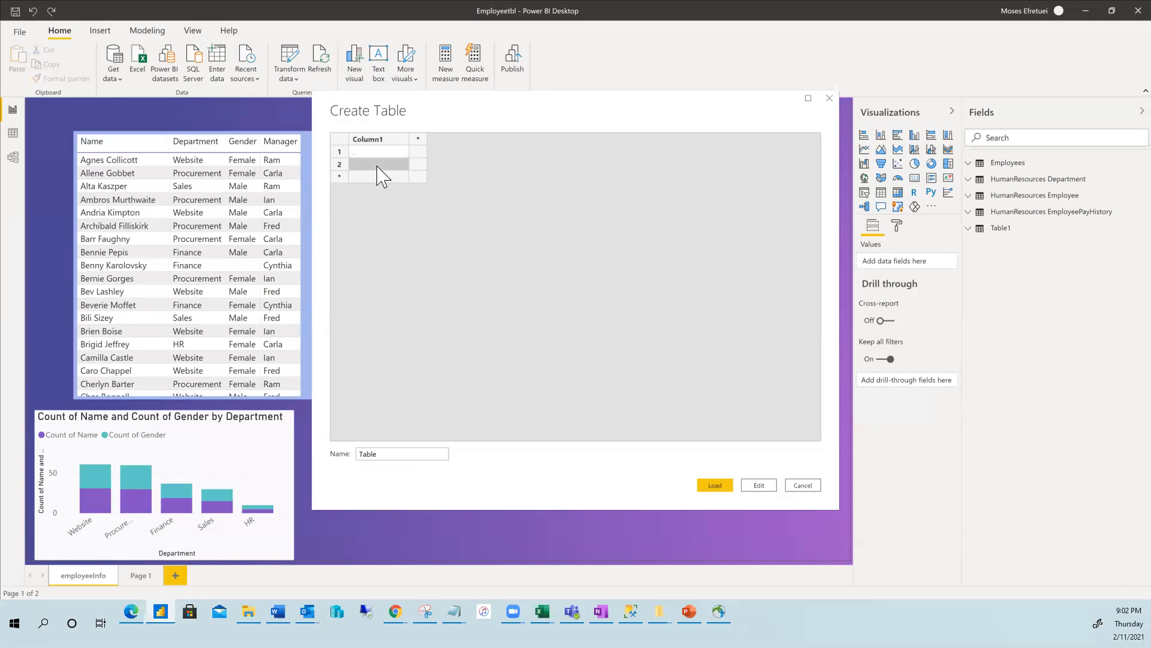
click(377, 177)
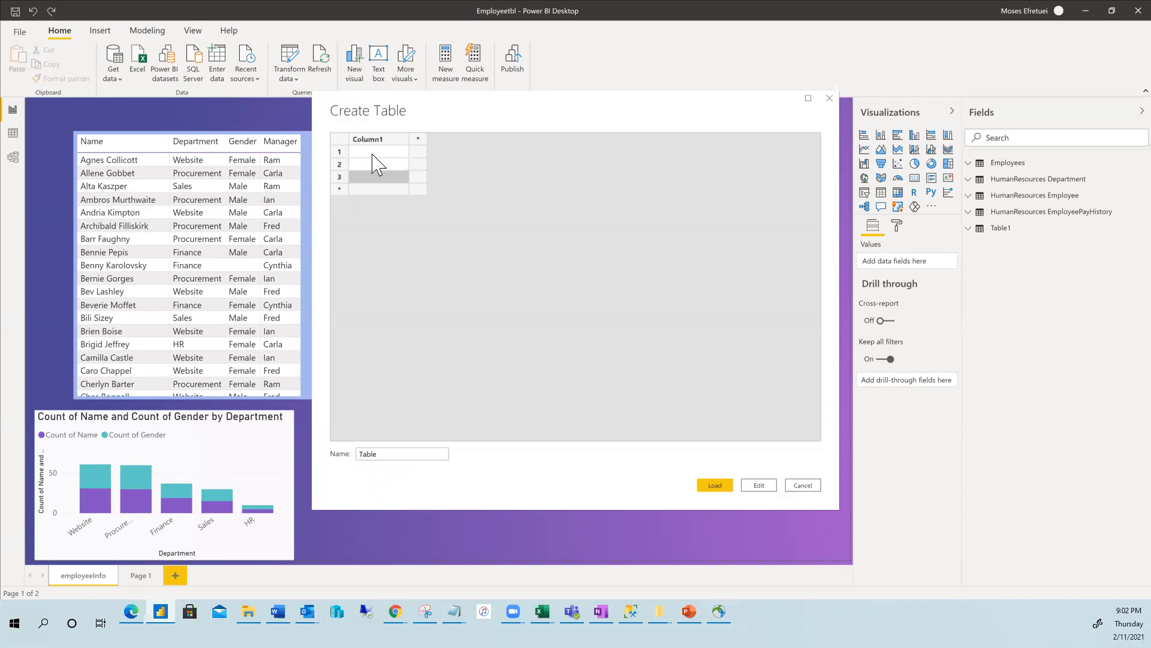
click(378, 154)
text(gujhgjgjgjg)
key(Return)
text(gjgjgjgj)
key(Return)
text(gjgjgj)
key(Return)
text(gjg)
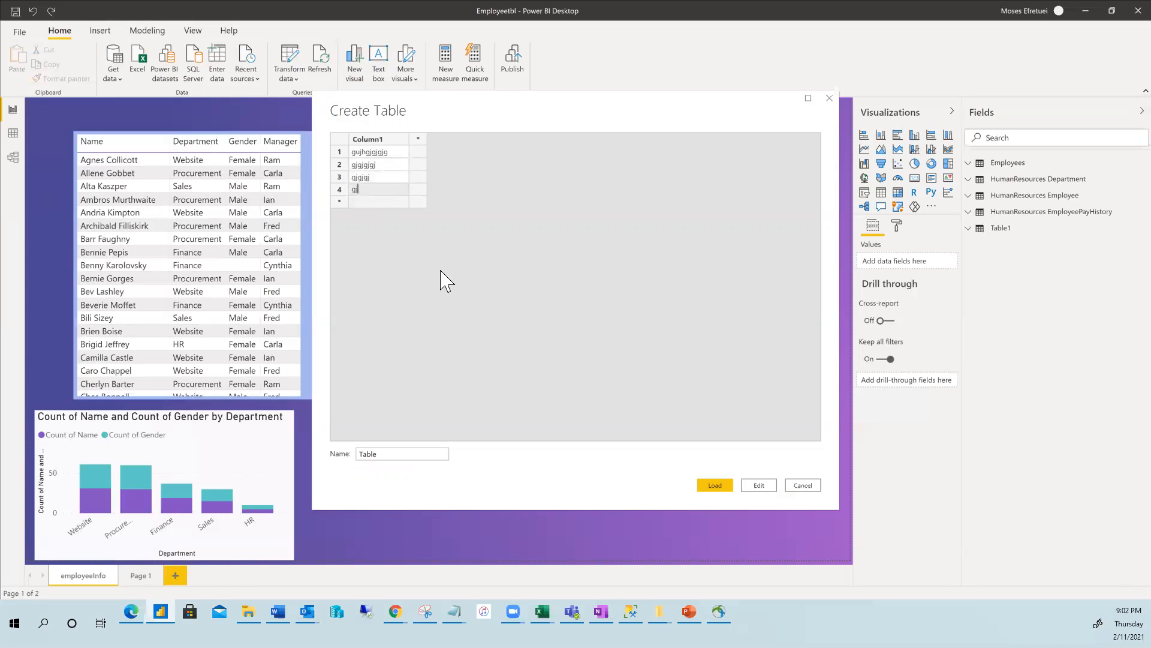
click(807, 485)
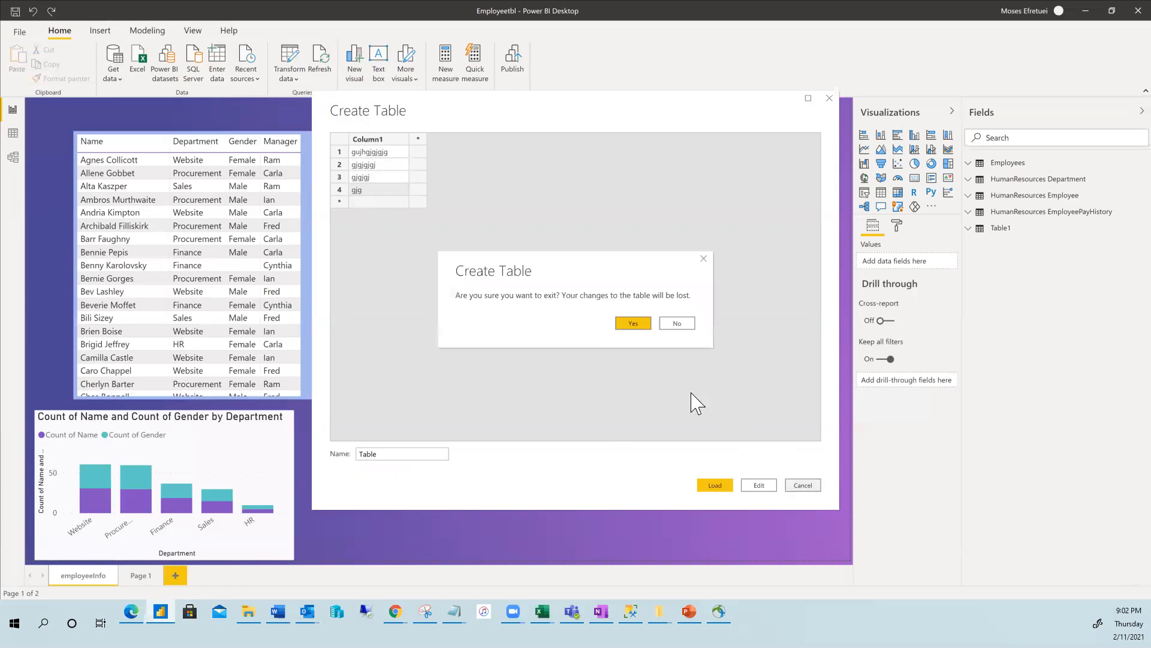
click(635, 326)
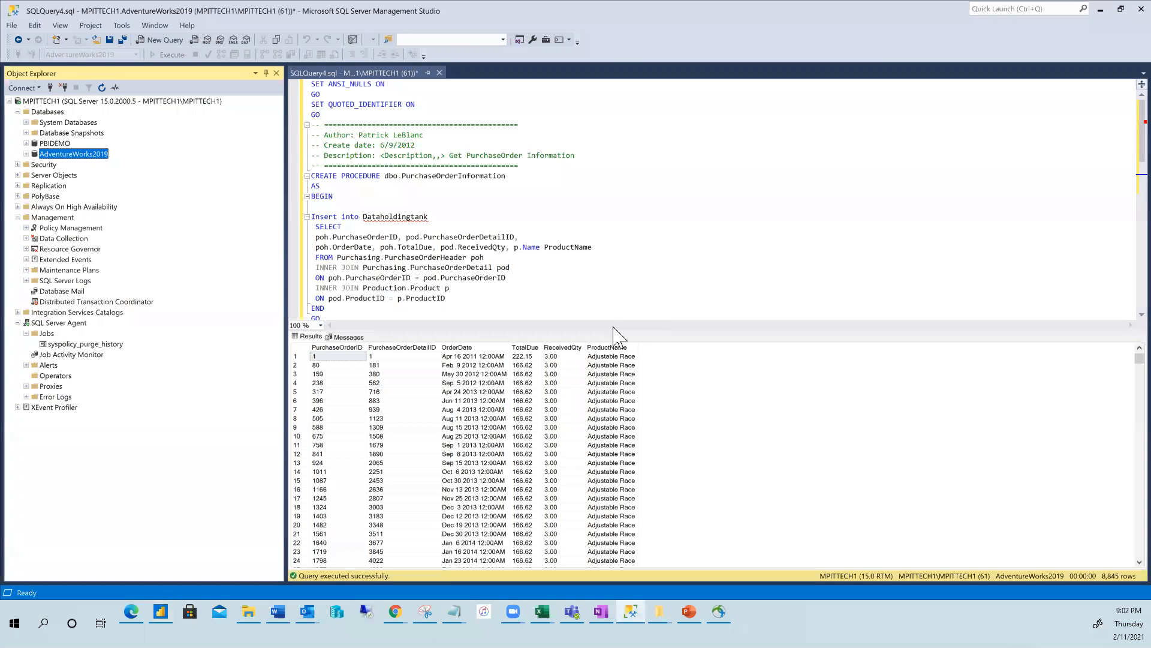
Return to the Power BI Desktop window from the Windows taskbar.
click(161, 612)
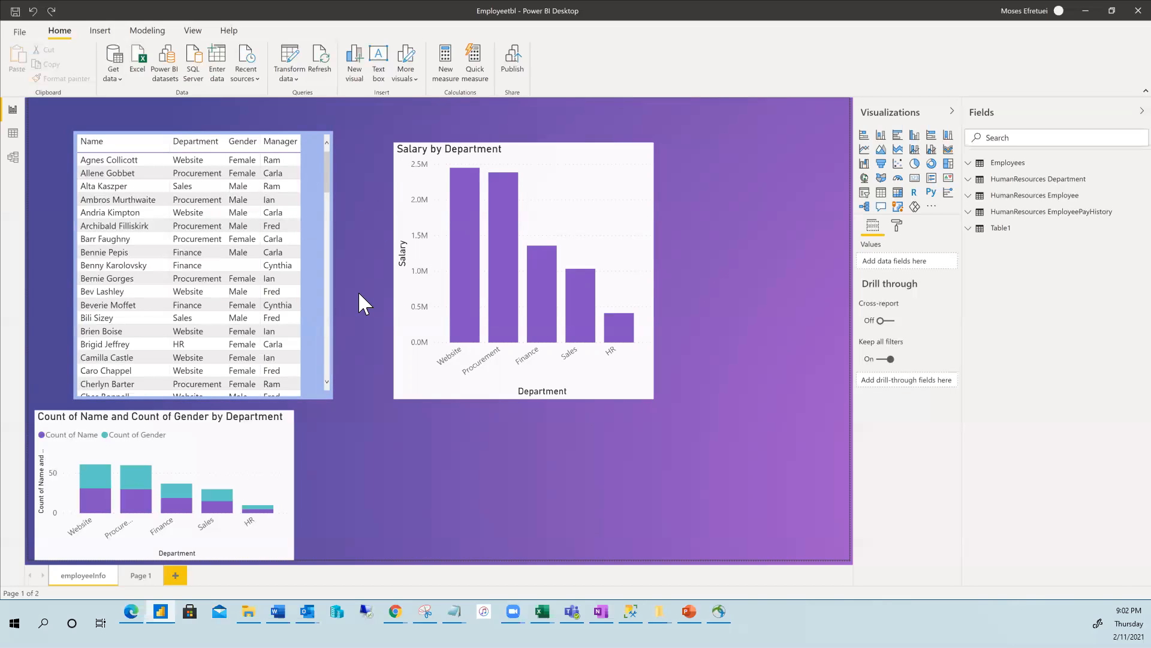
Resize the Department Salary text box to one narrow line above the Salary by Department chart title.
click(380, 60)
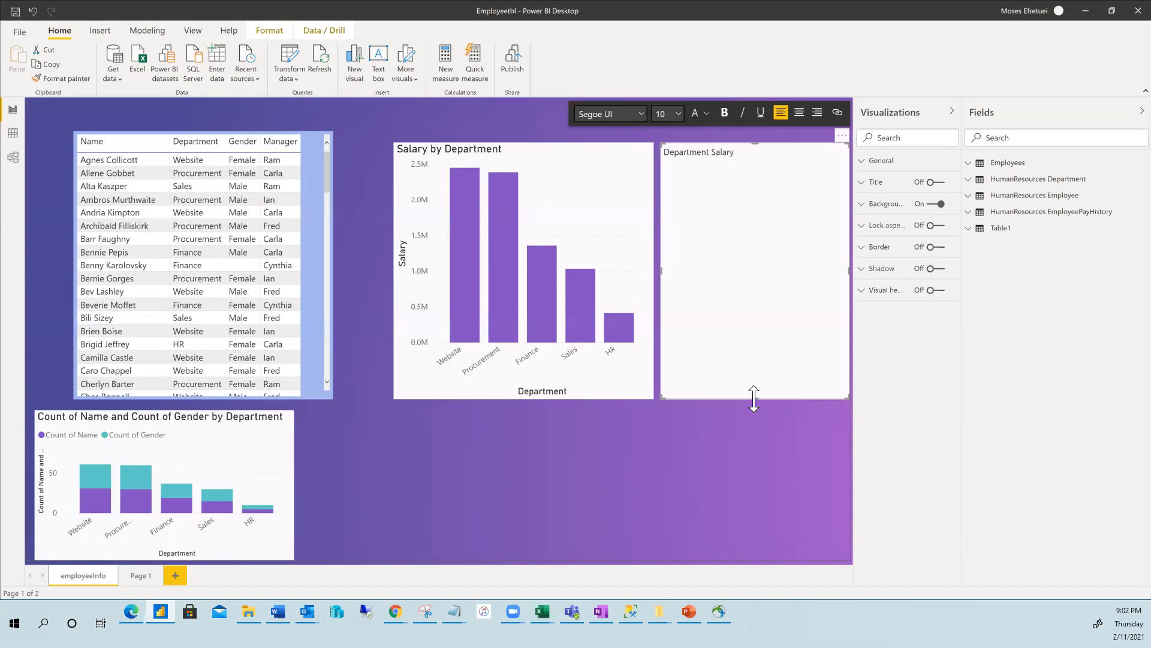
drag(753, 398, 748, 160)
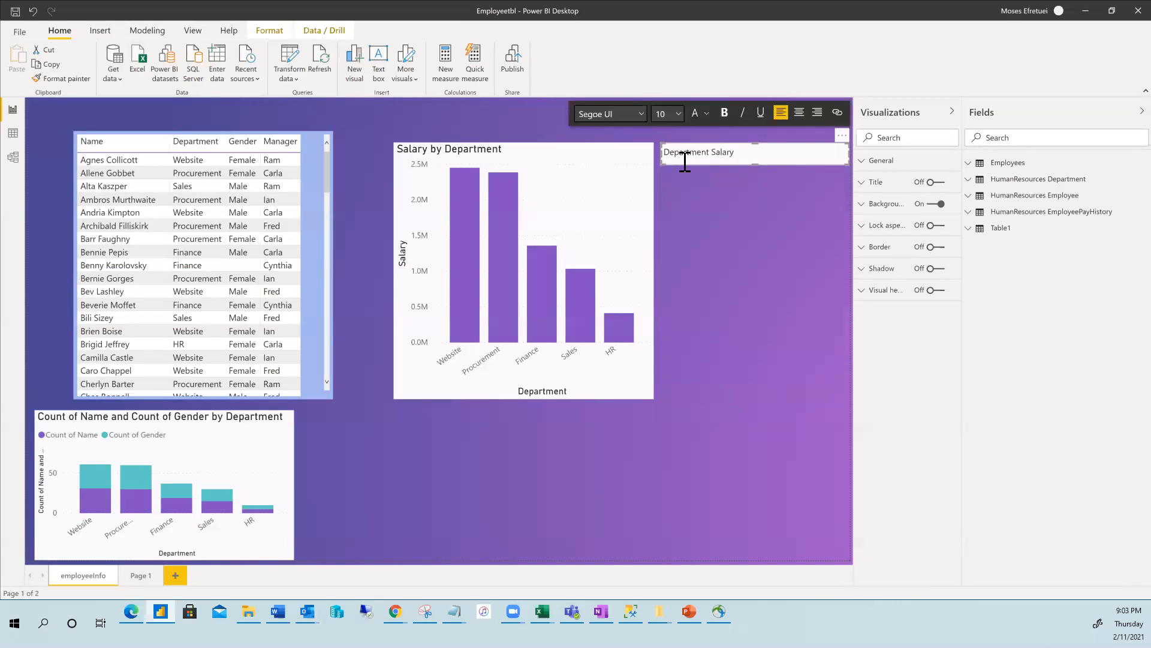
drag(659, 149, 338, 120)
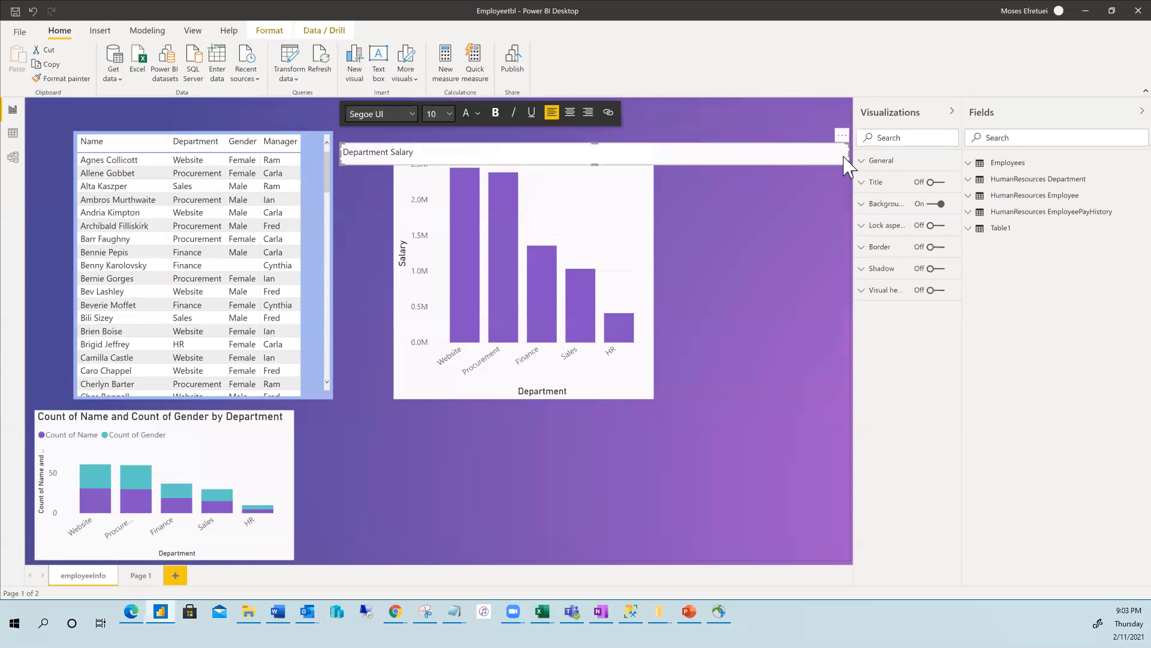
drag(852, 154, 807, 160)
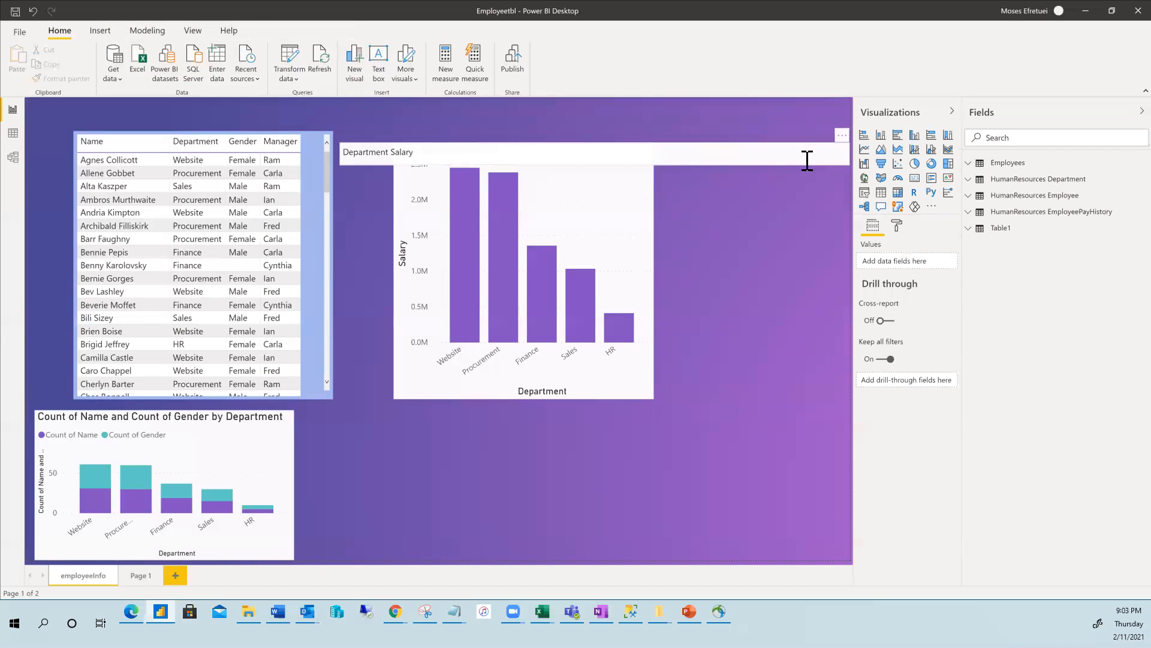
click(825, 158)
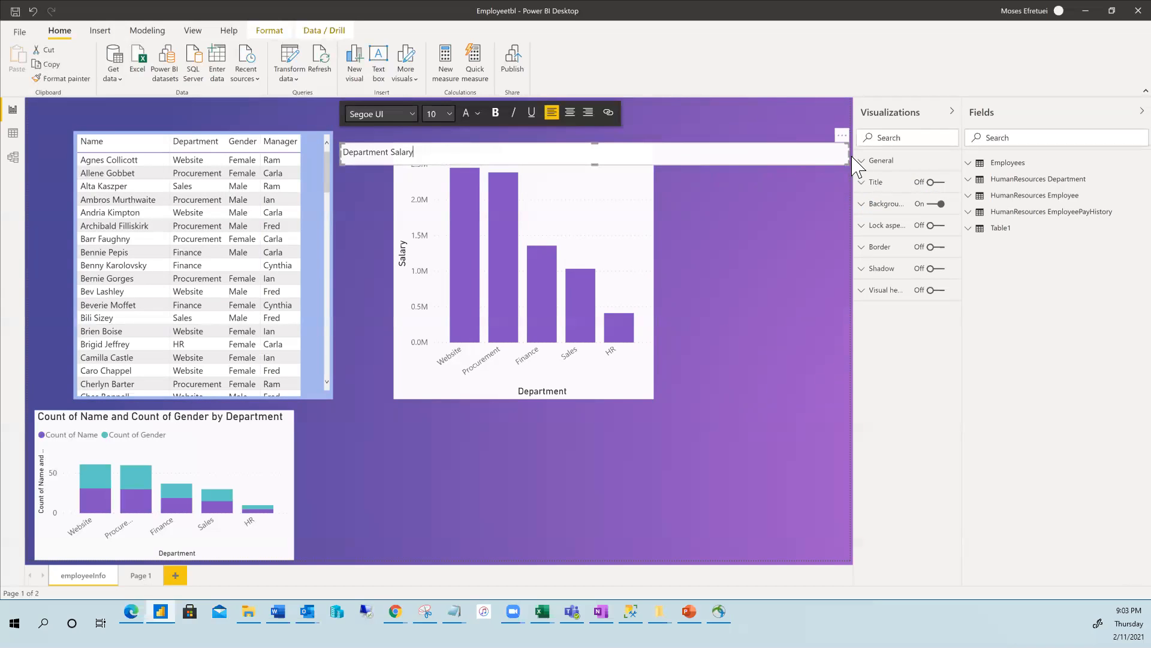
drag(840, 150, 400, 112)
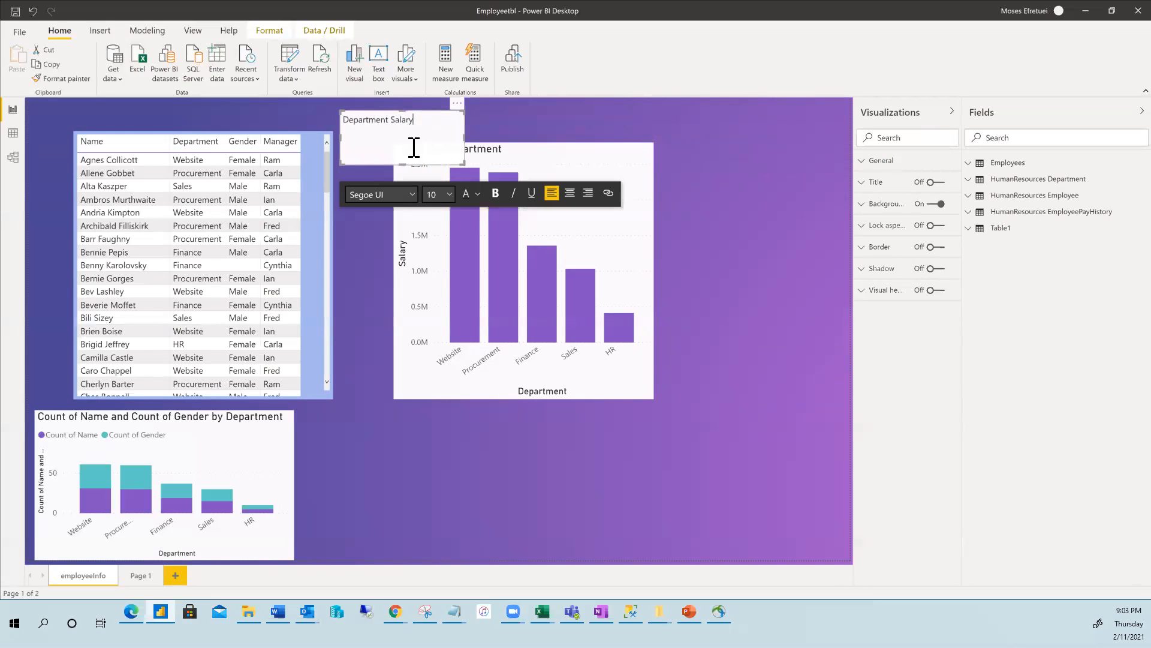
drag(403, 161, 401, 129)
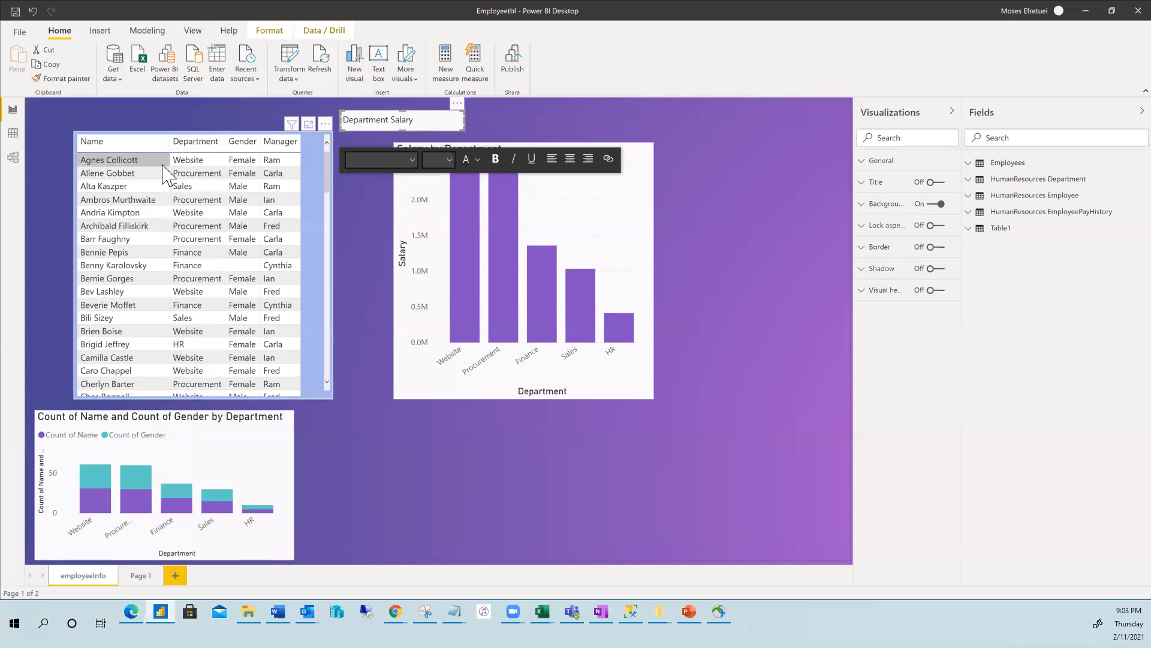
Move the Count of Name and Gender chart to bottom centre and Salary by Department rightward.
click(278, 424)
drag(250, 452, 357, 452)
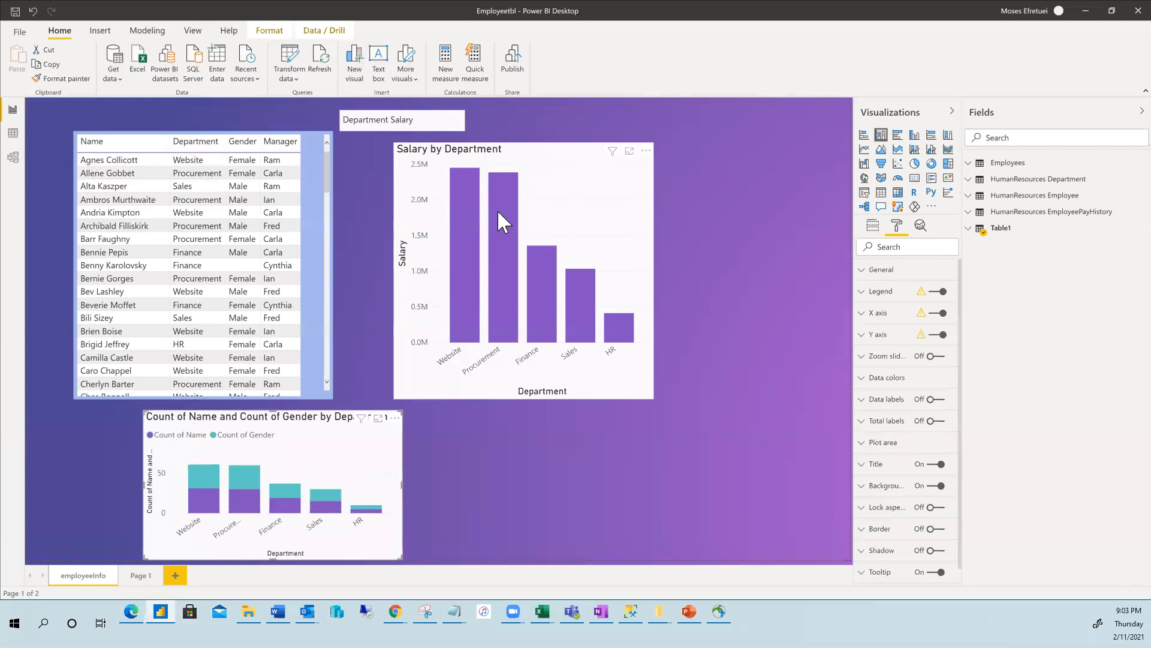
click(498, 210)
drag(511, 160, 623, 161)
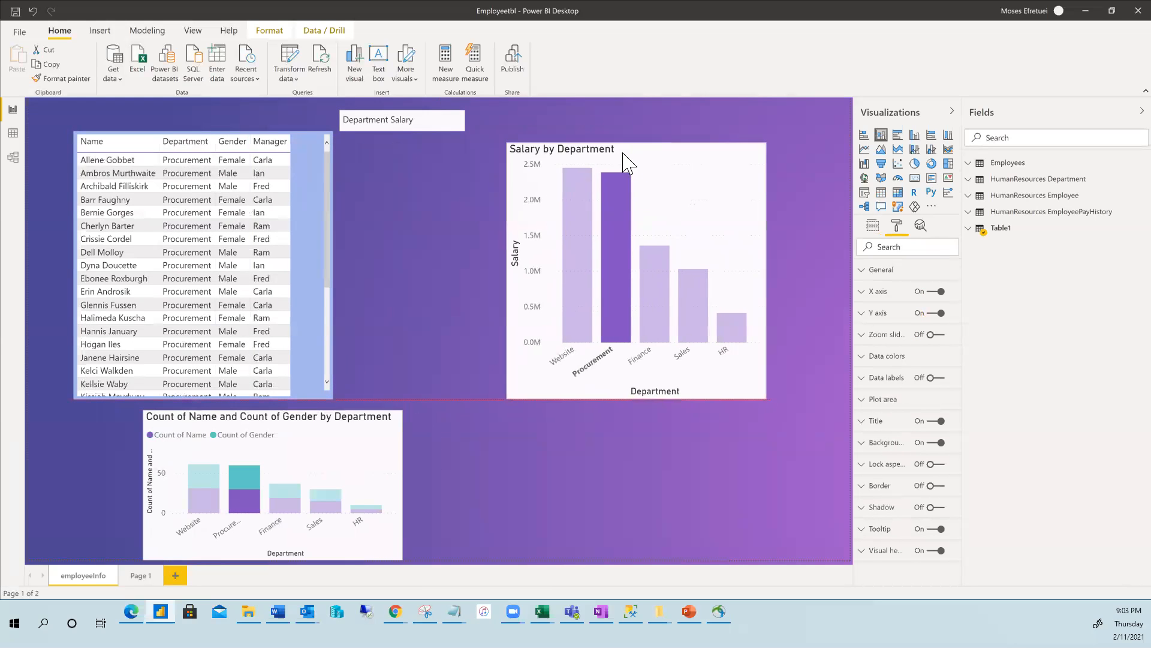
drag(303, 470, 479, 513)
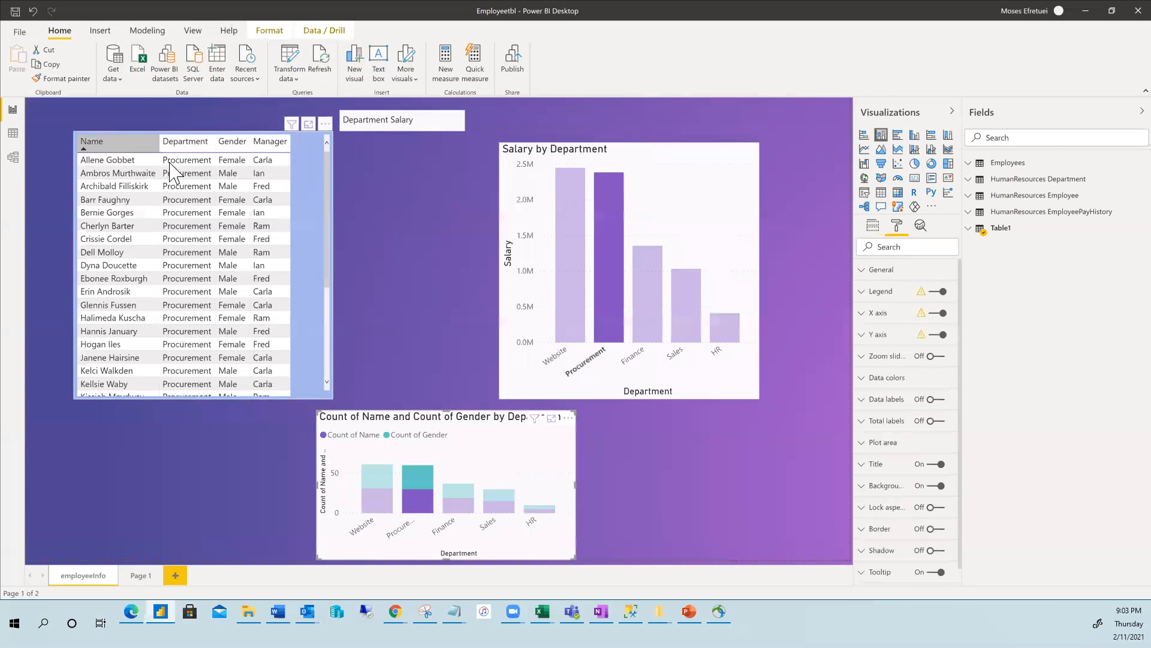
click(406, 228)
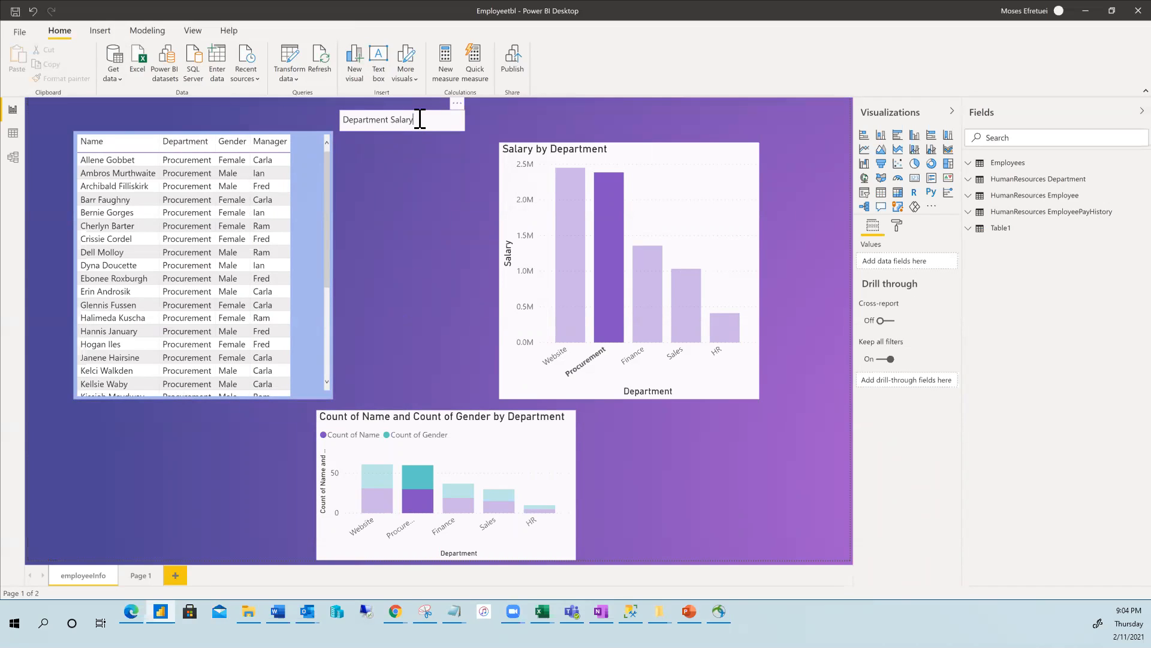
Select the Department Salary title words and apply bold to them.
double_click(370, 118)
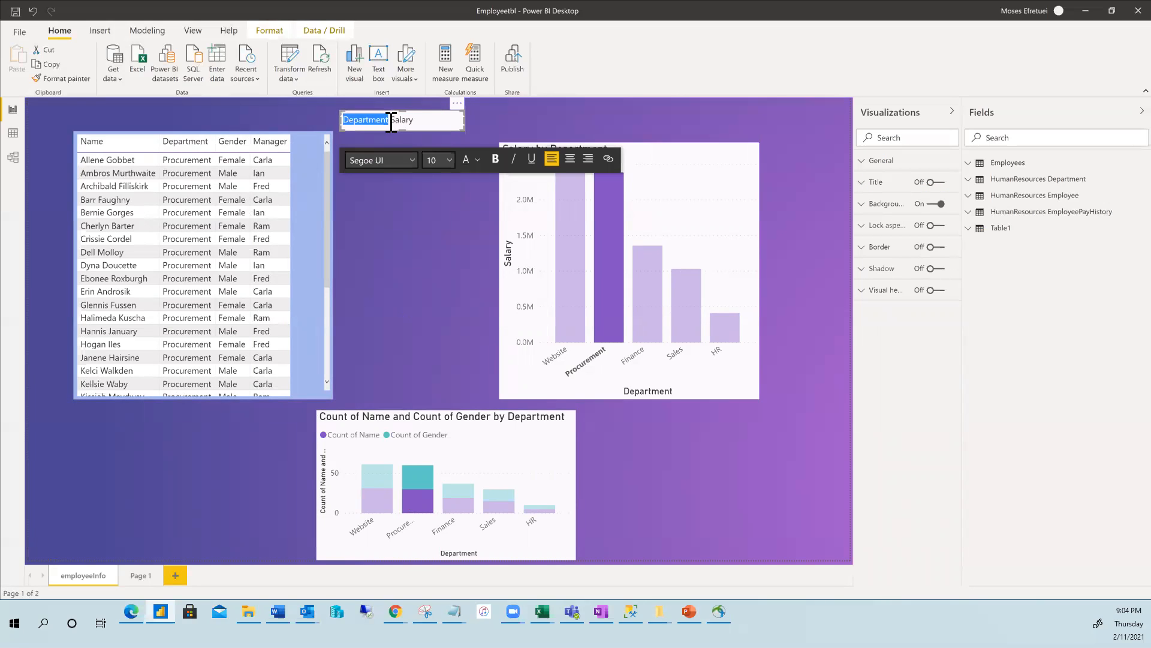
double_click(410, 120)
click(413, 120)
click(496, 161)
click(504, 139)
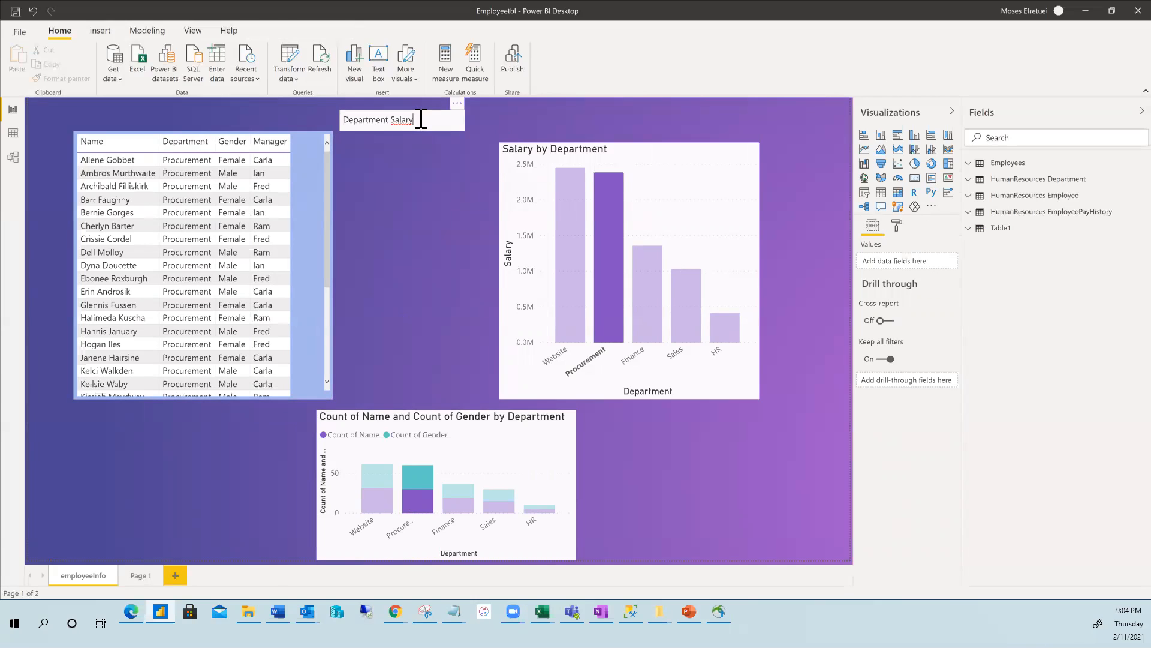
Set the Department Salary text to centre alignment within its box.
click(421, 119)
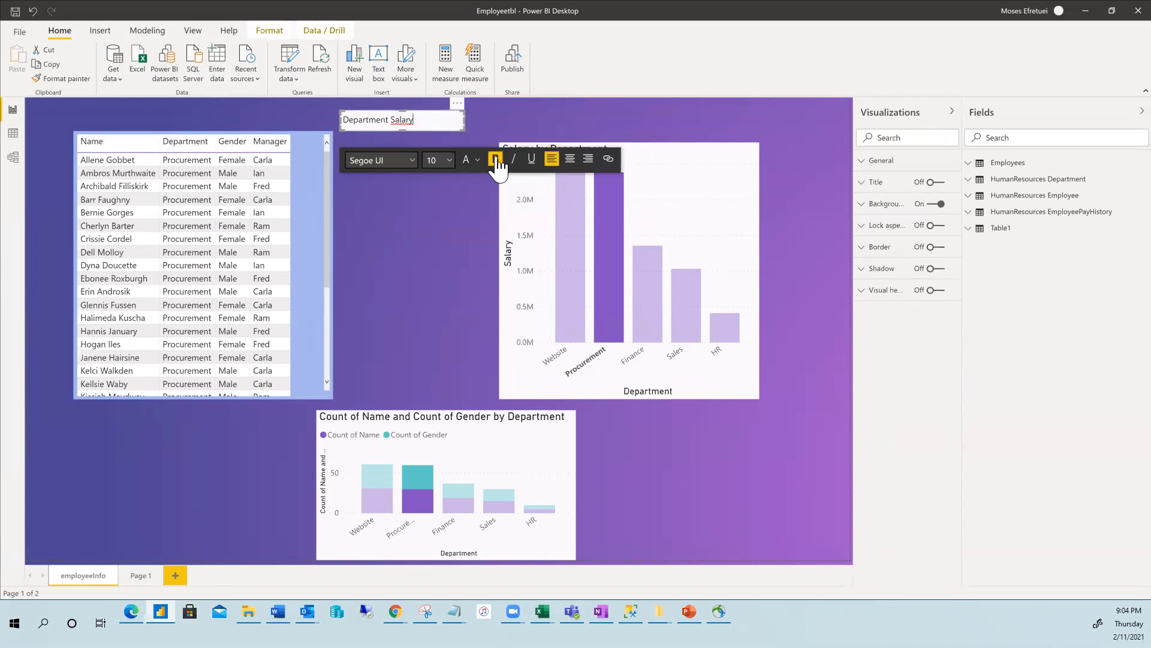
click(507, 126)
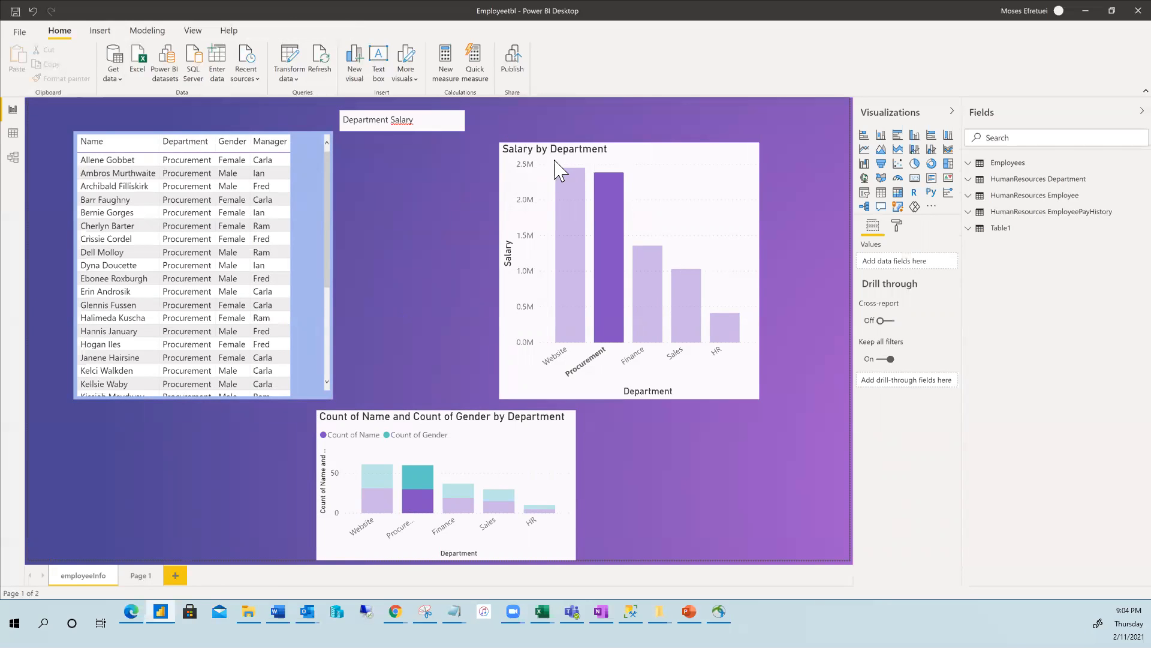
click(451, 120)
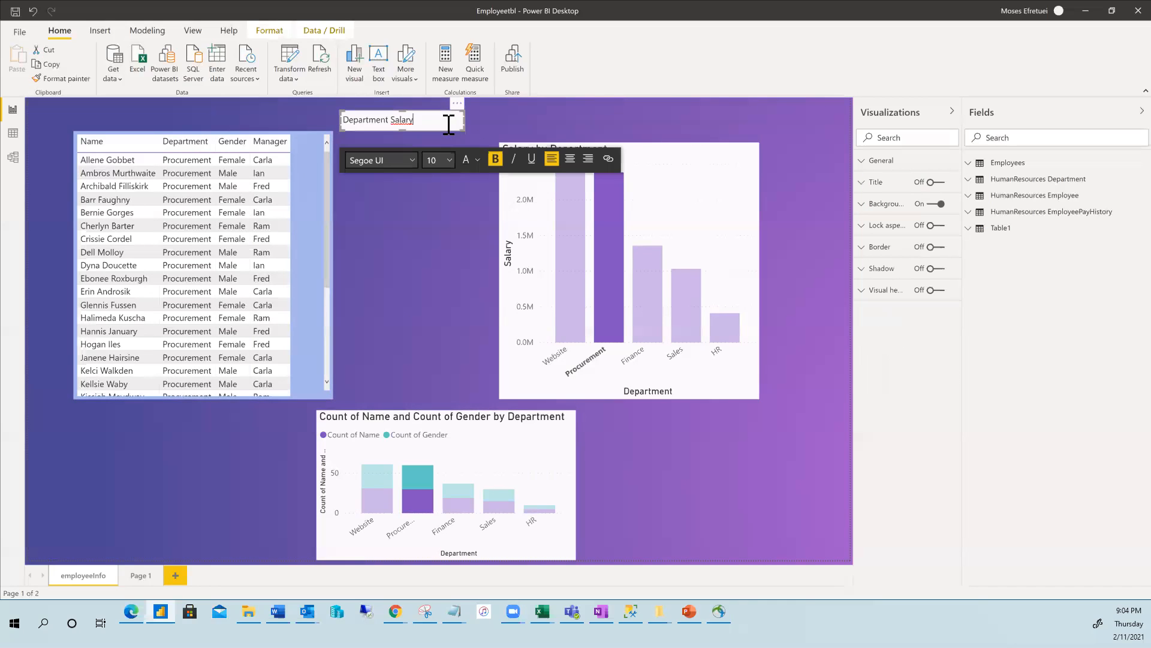
click(569, 161)
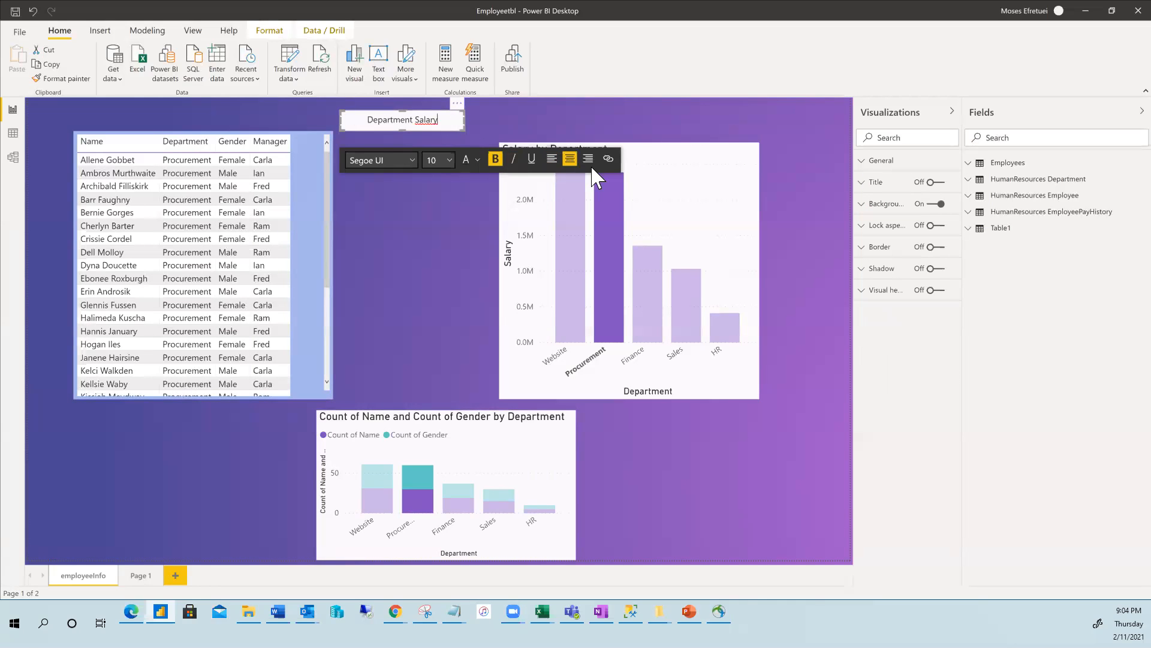
click(589, 161)
click(569, 162)
click(459, 207)
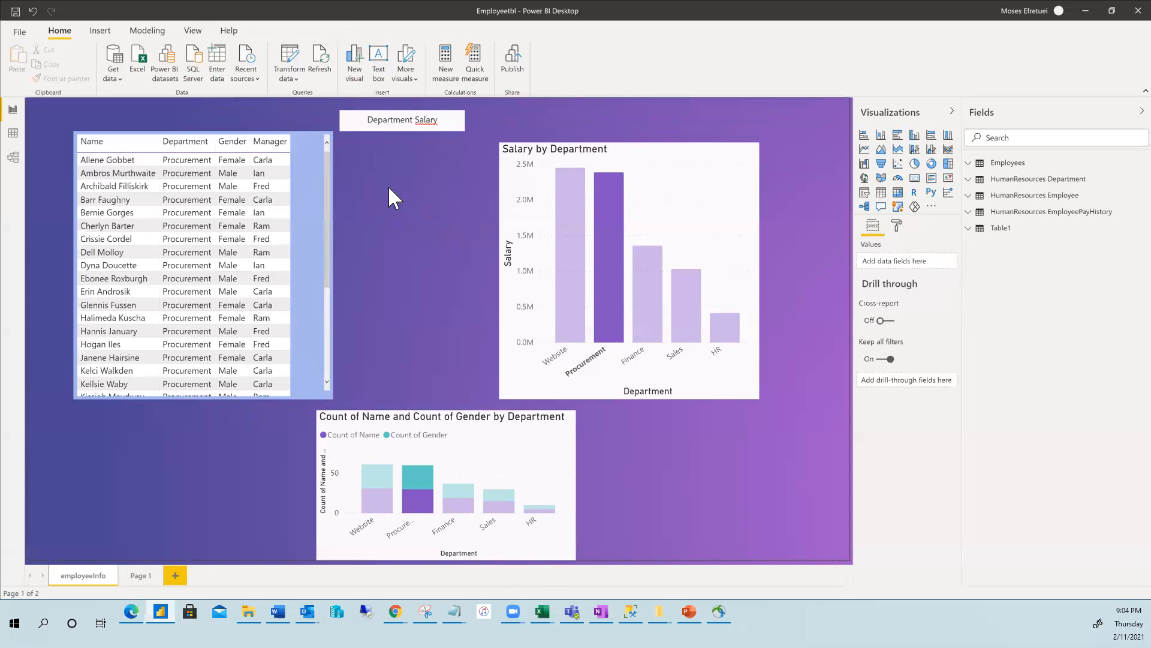
click(431, 120)
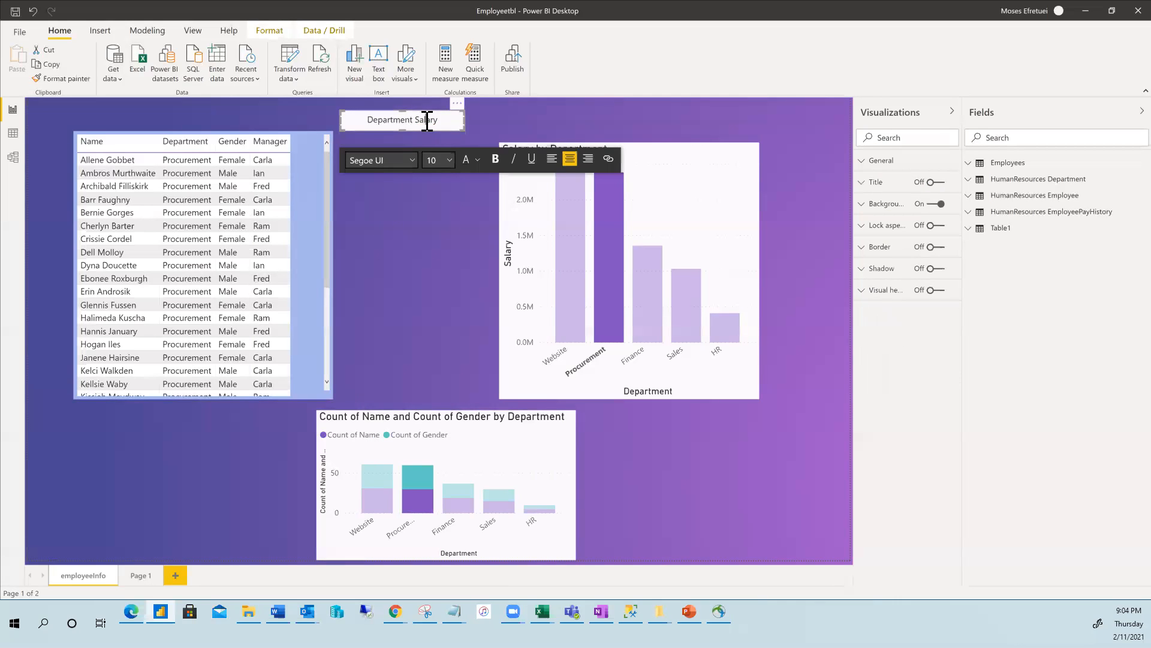
click(422, 224)
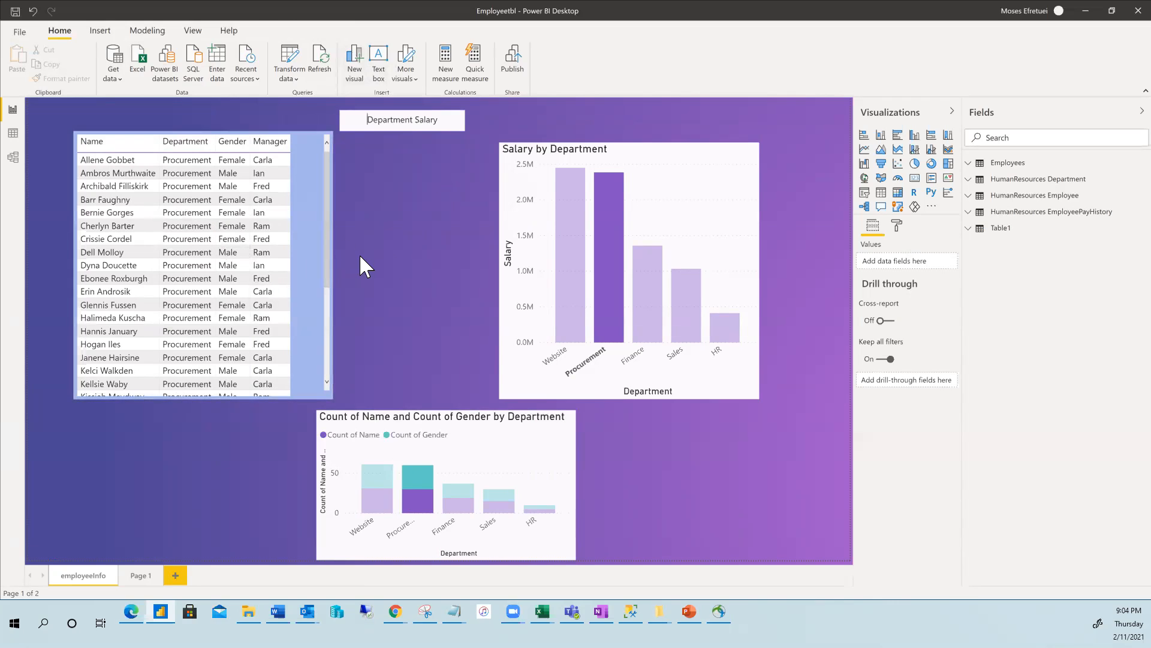
mouse_move(313, 224)
Clear the Procurement cross-highlight, discard the unfinished Measure 2, and select the Sales bar.
click(152, 33)
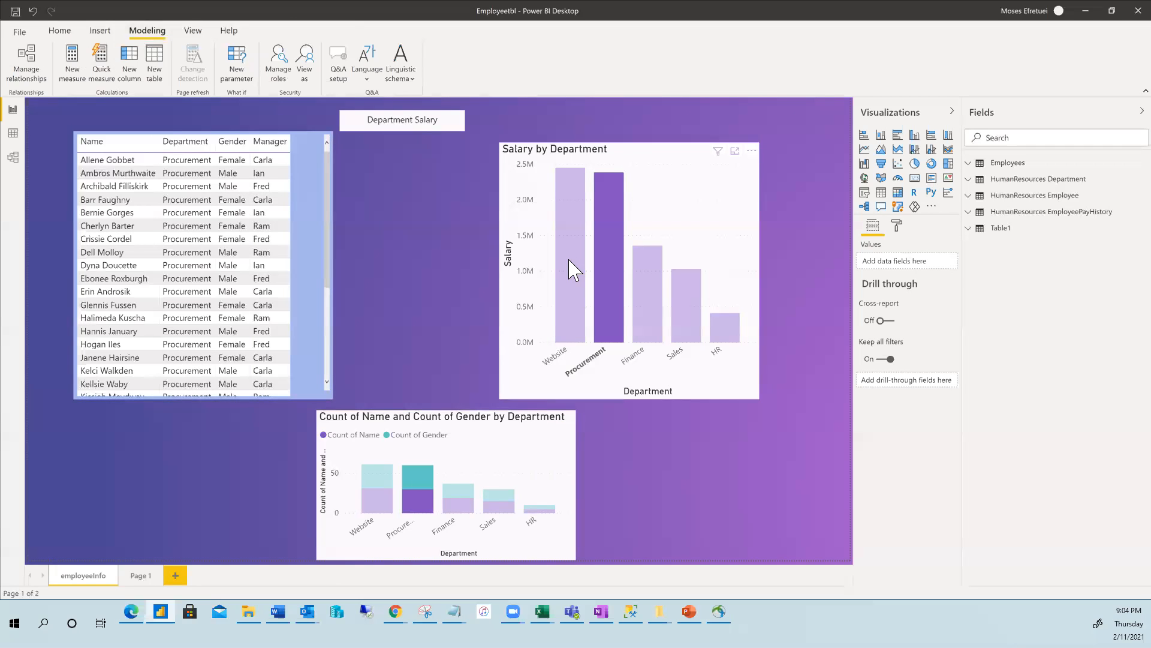
click(595, 236)
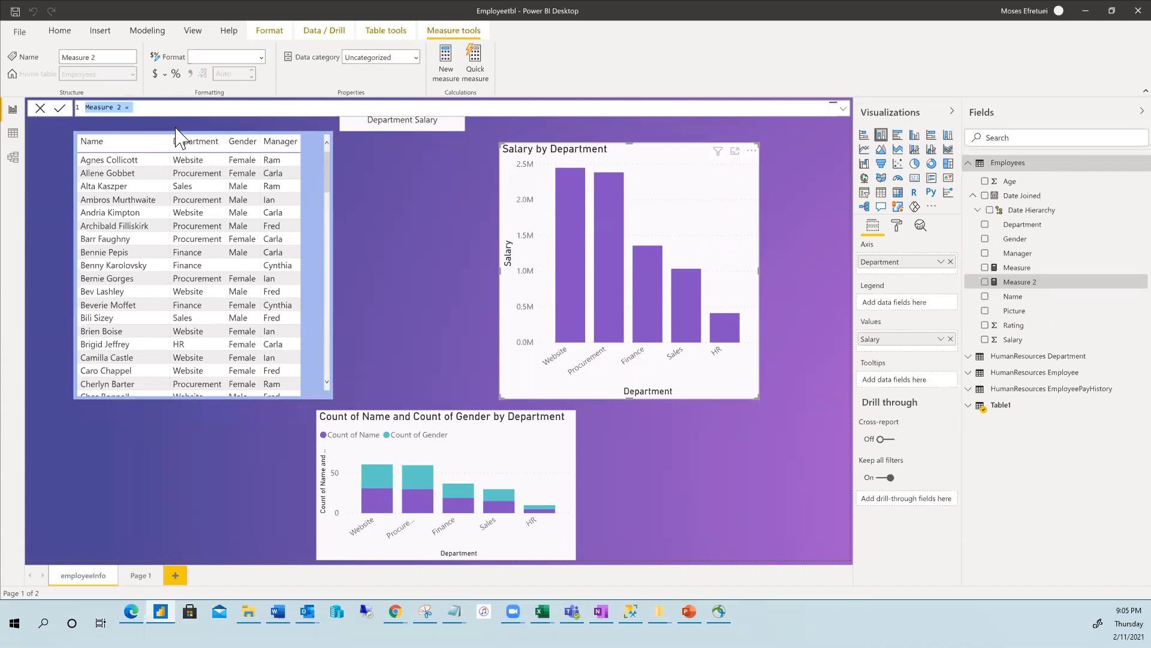
click(153, 31)
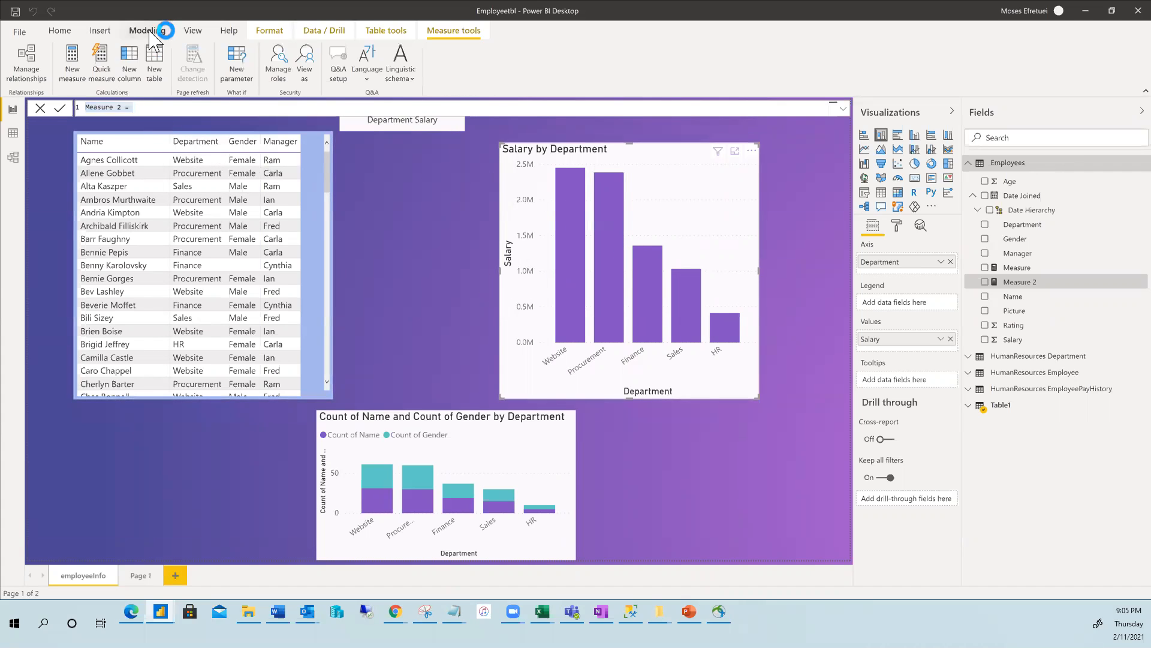
click(41, 107)
click(40, 107)
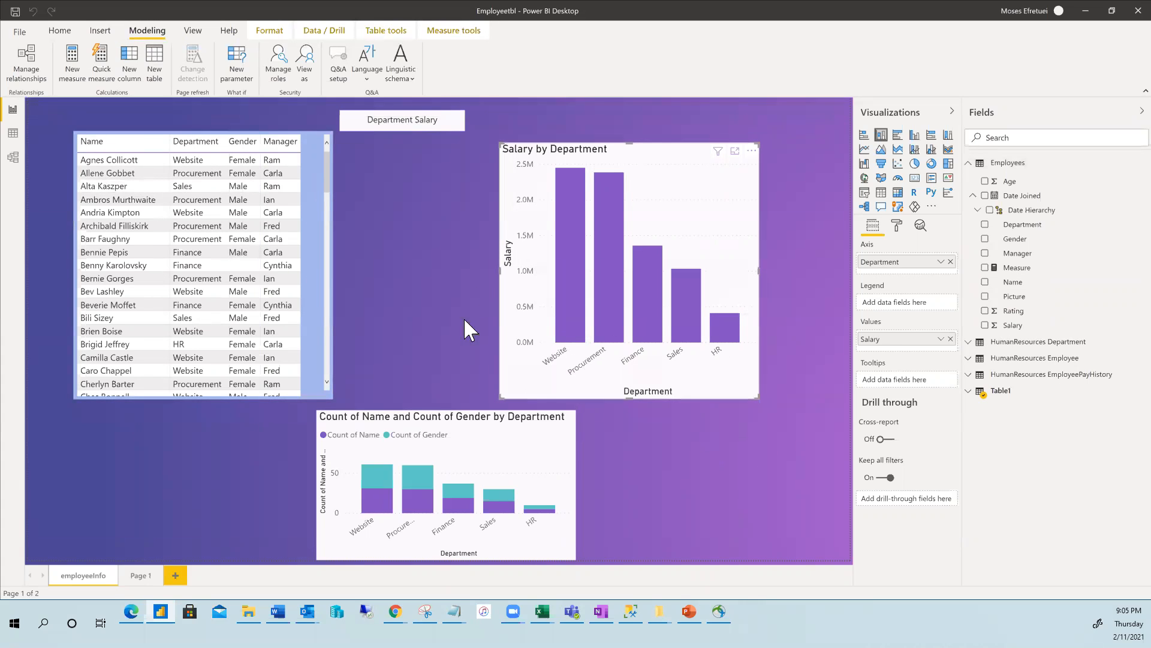
click(658, 348)
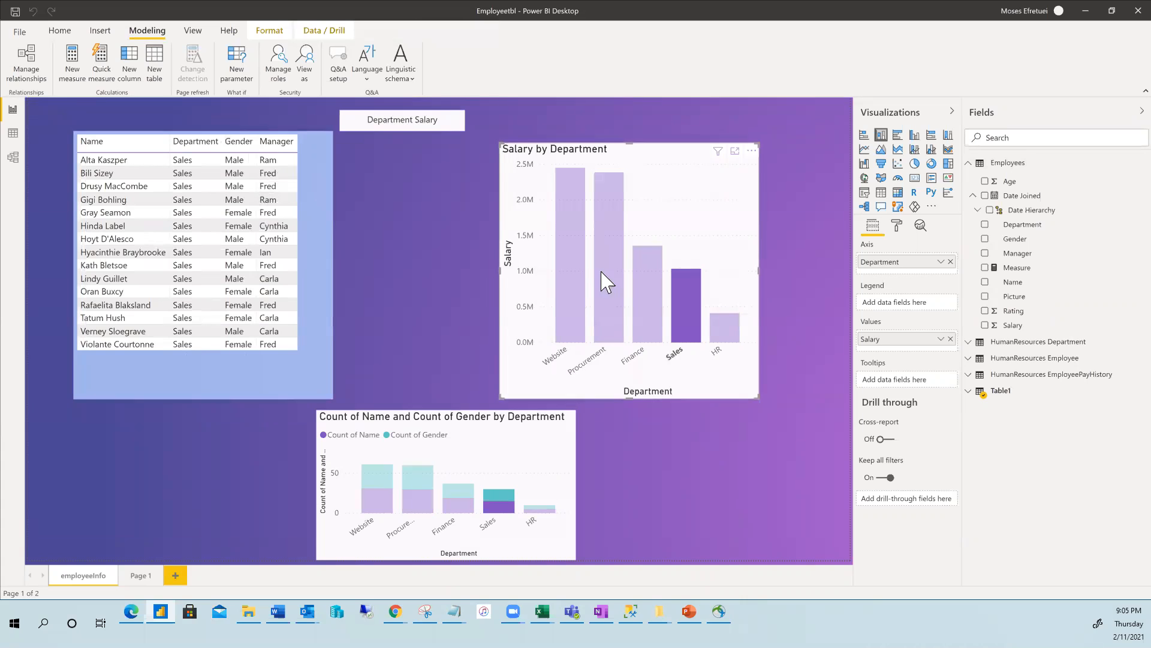
Nudge the Salary by Department chart, then tick Other user in View as and cancel.
drag(601, 271, 600, 265)
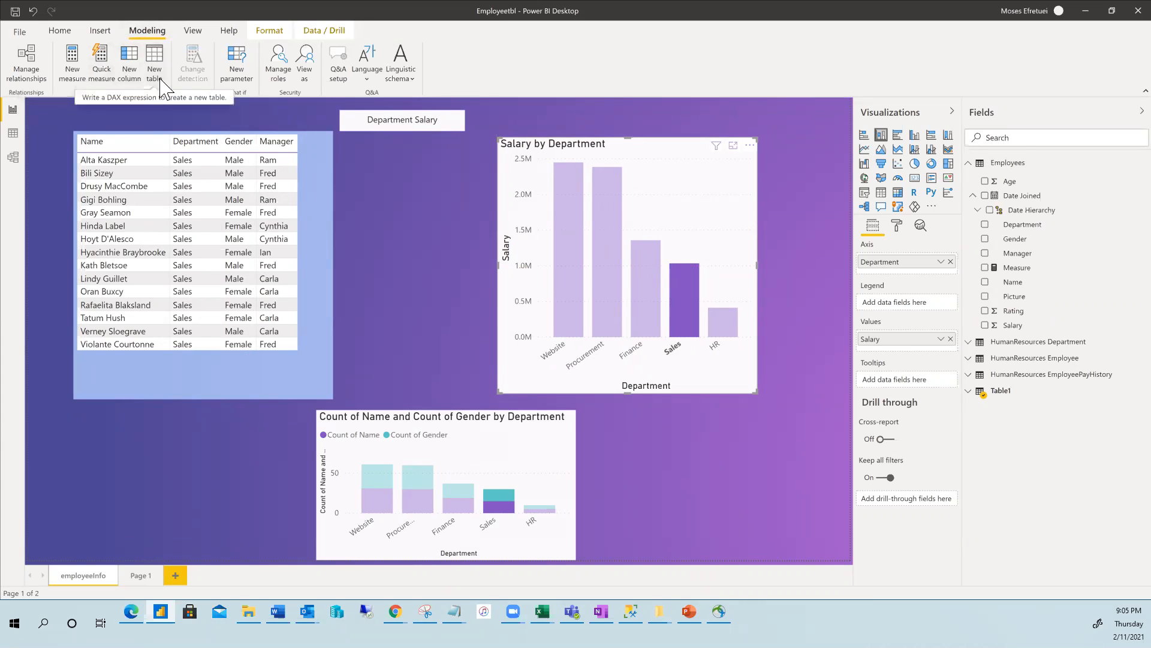
click(307, 69)
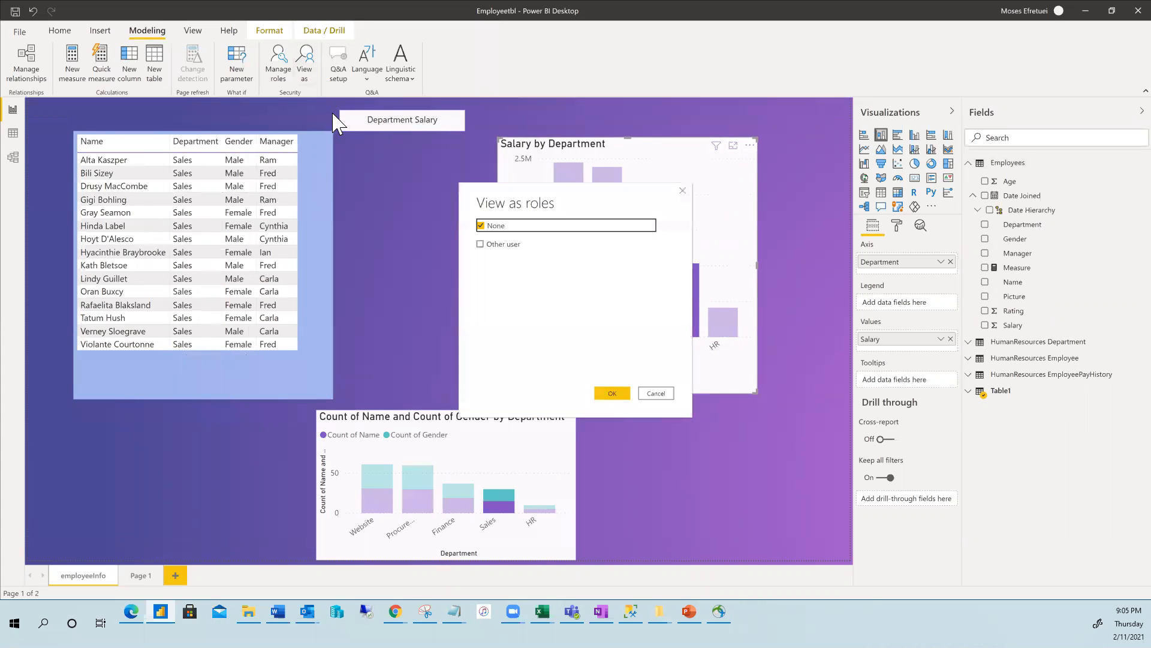
click(507, 244)
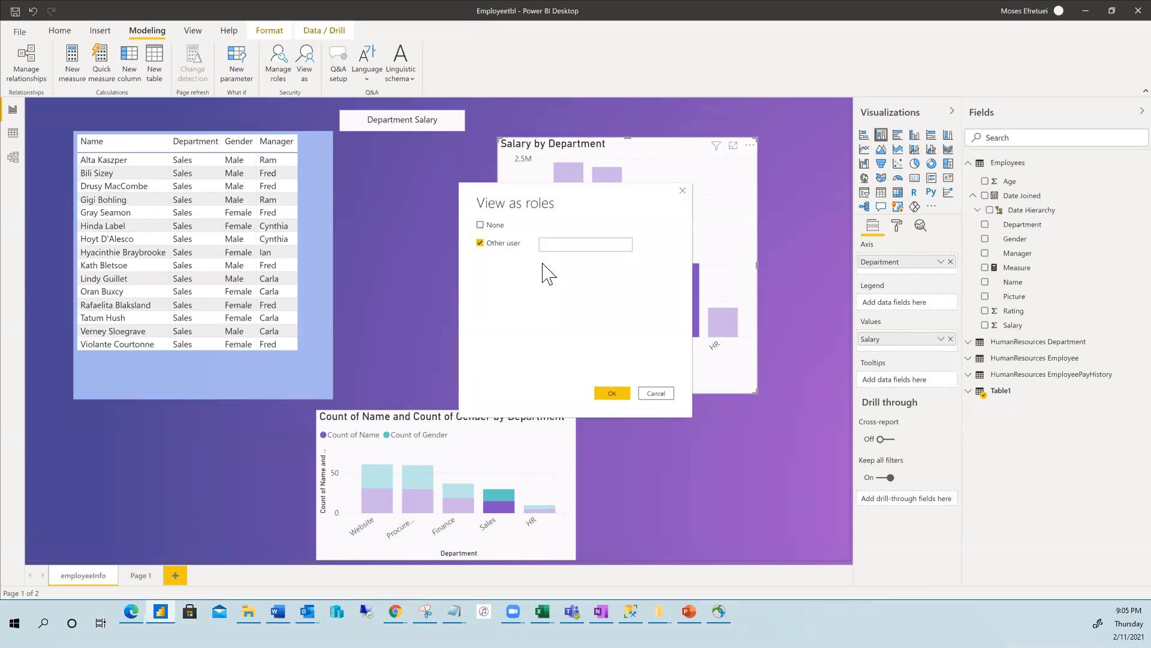
click(655, 394)
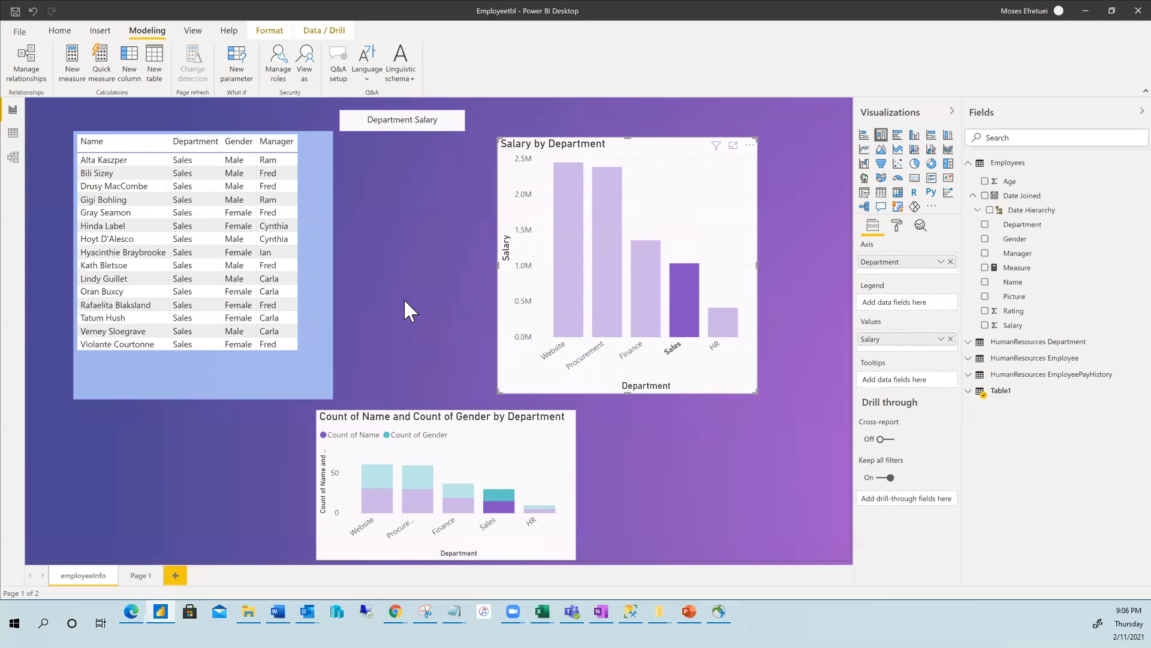
Try the Default, Classic and other themes, apply Bloom, then open and close Sync slicers.
click(191, 31)
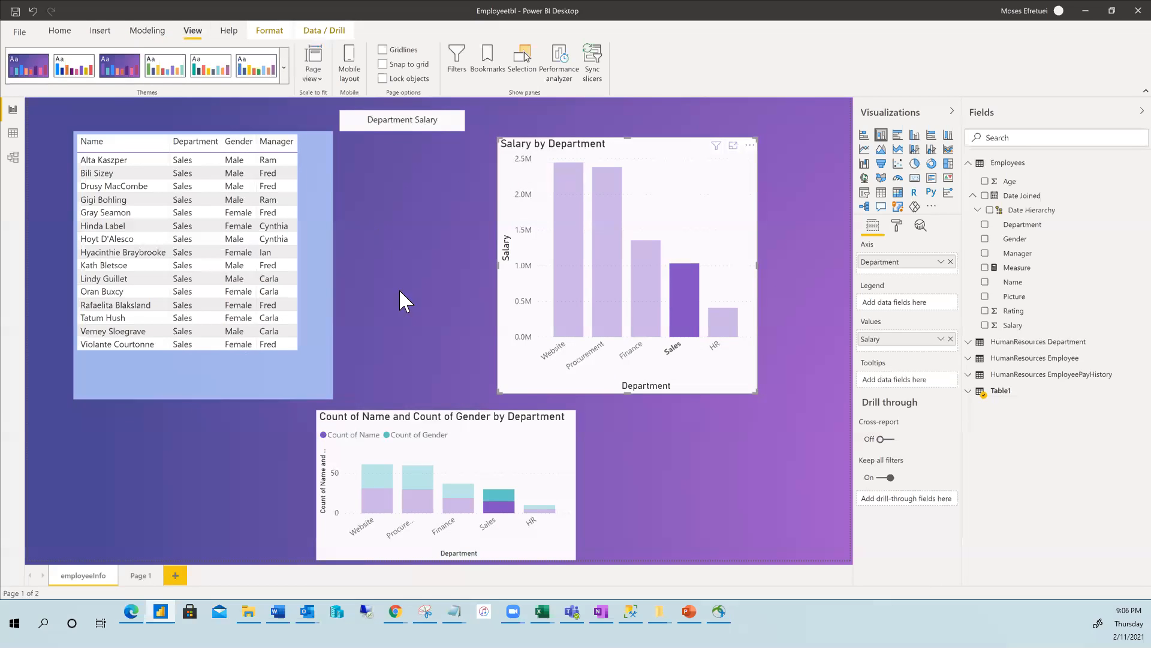
click(614, 273)
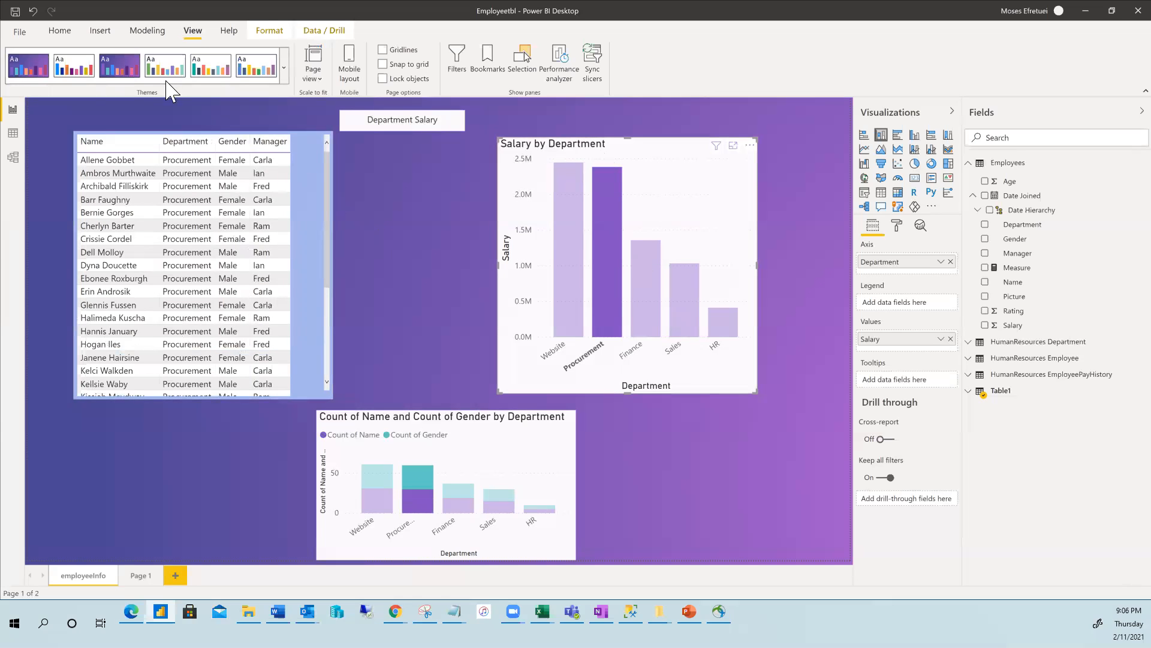
click(164, 65)
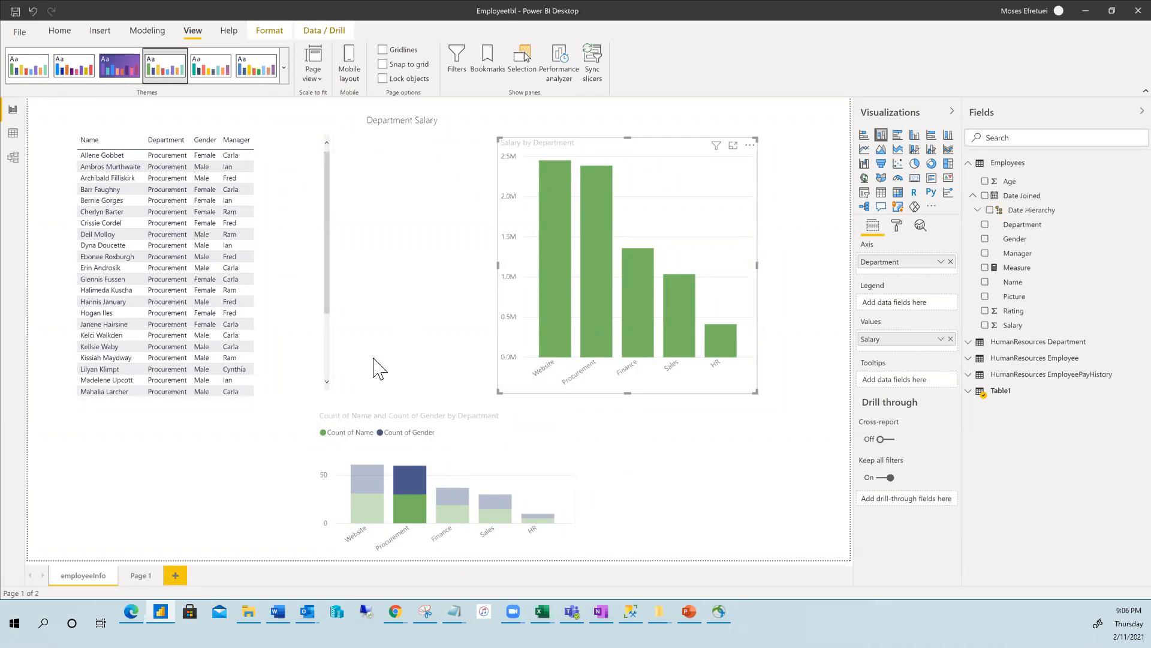
click(124, 62)
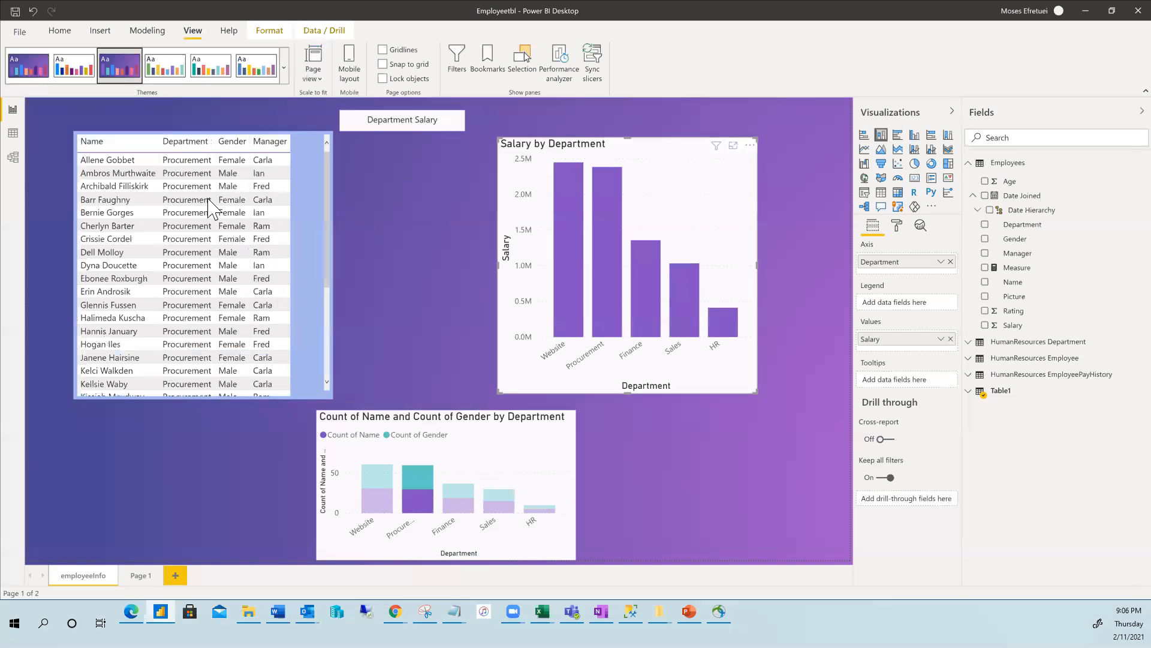
click(70, 65)
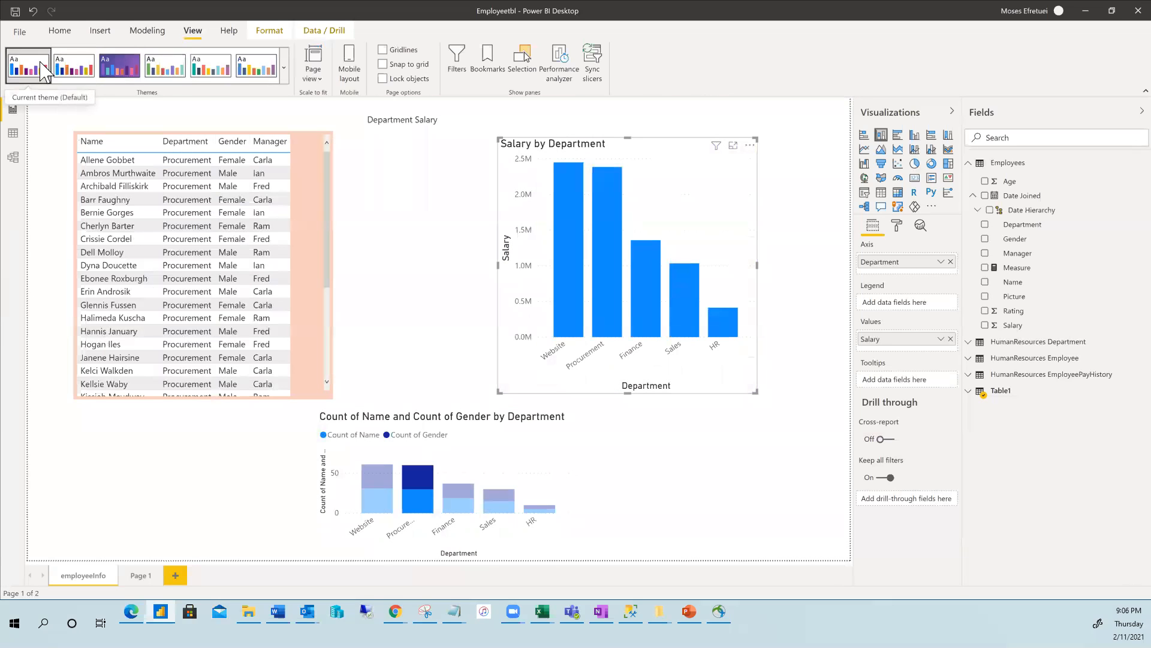
click(213, 70)
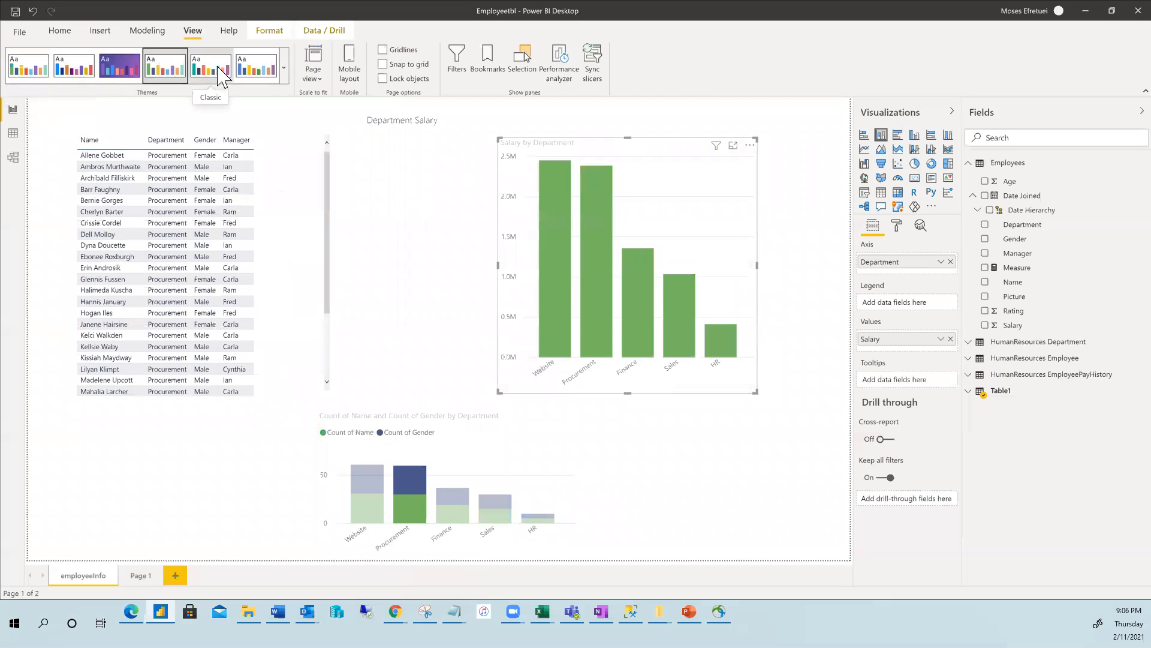
click(257, 71)
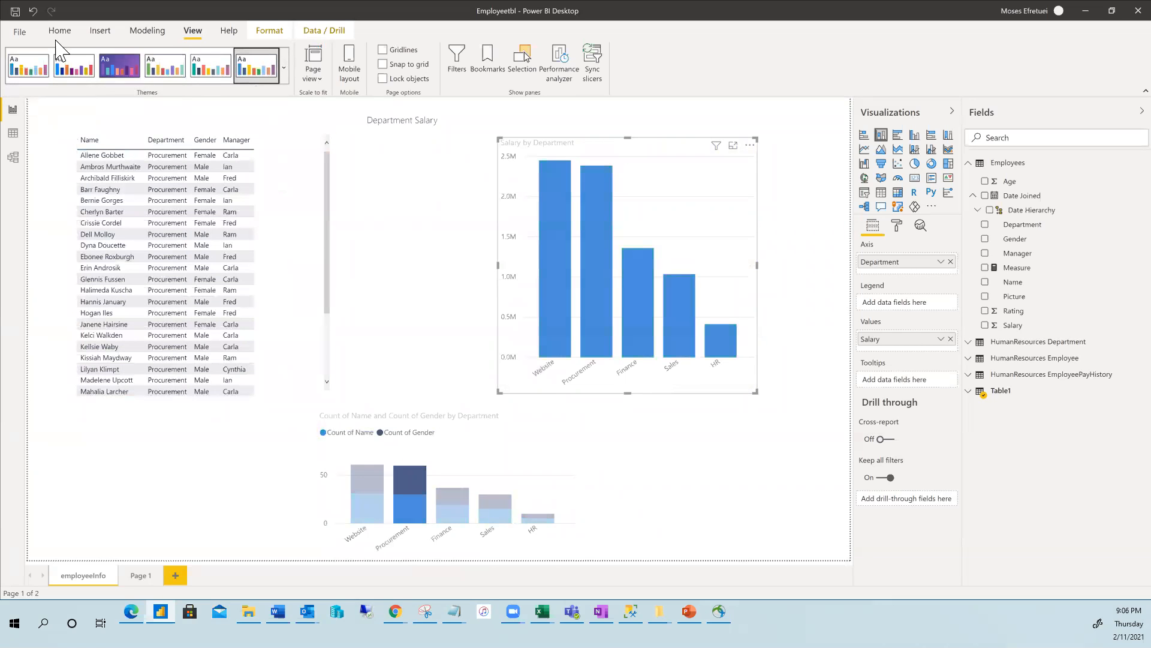
click(139, 69)
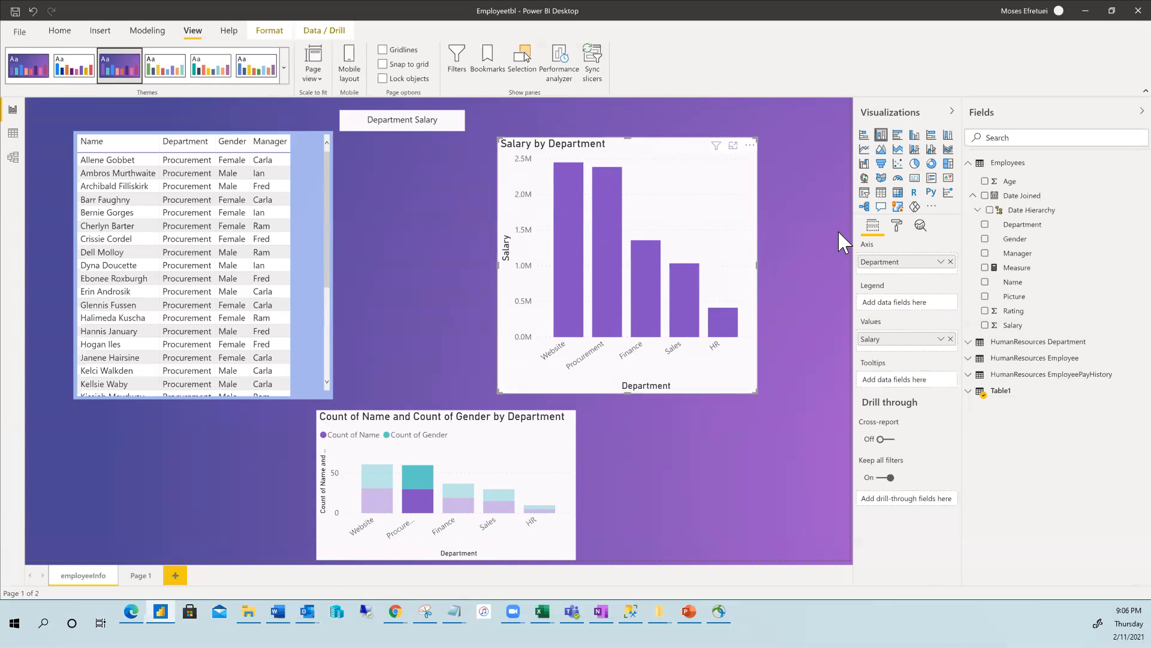
click(593, 60)
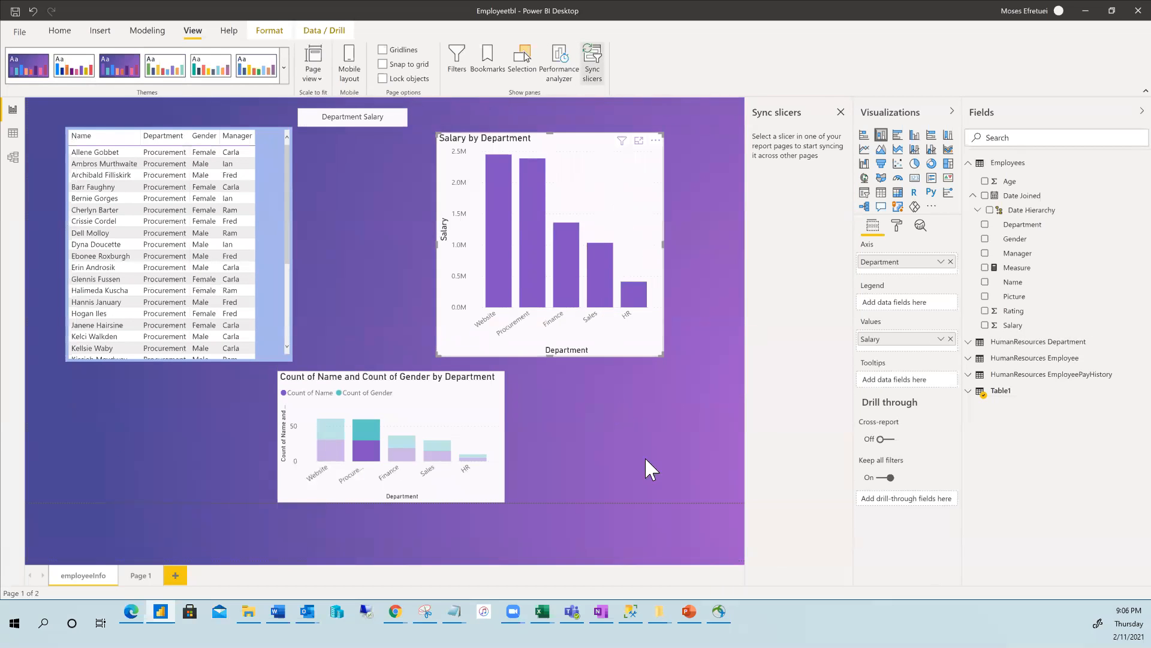
click(842, 114)
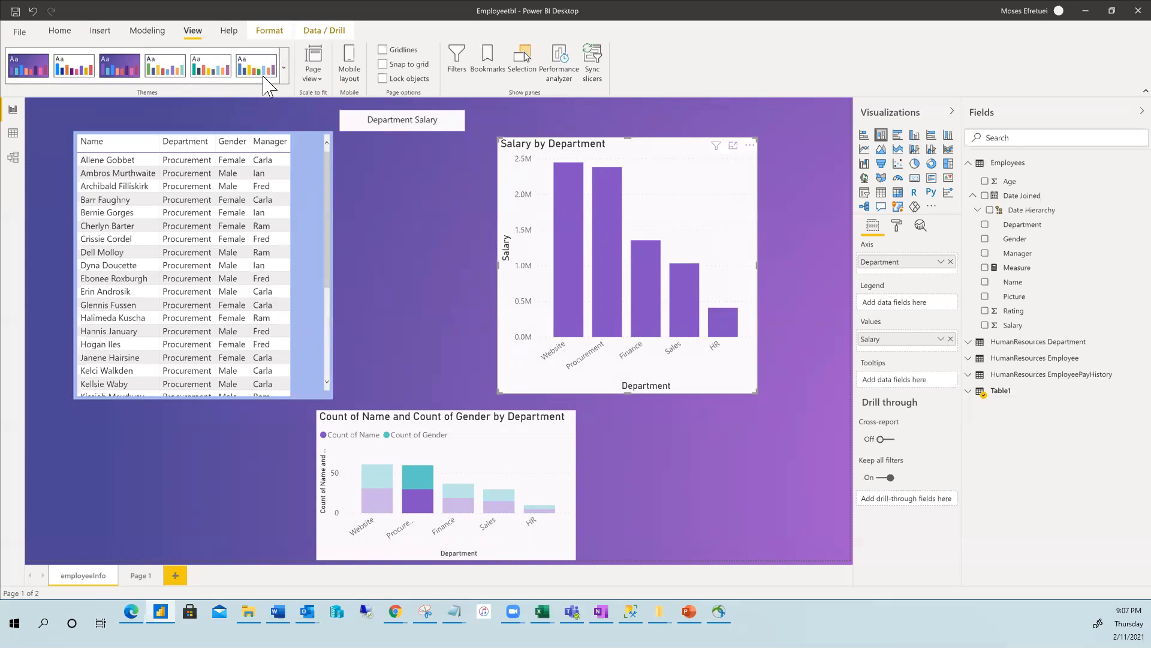
Toggle Drill through and raise the Salary by Department chart slightly, then switch to SSMS.
click(313, 33)
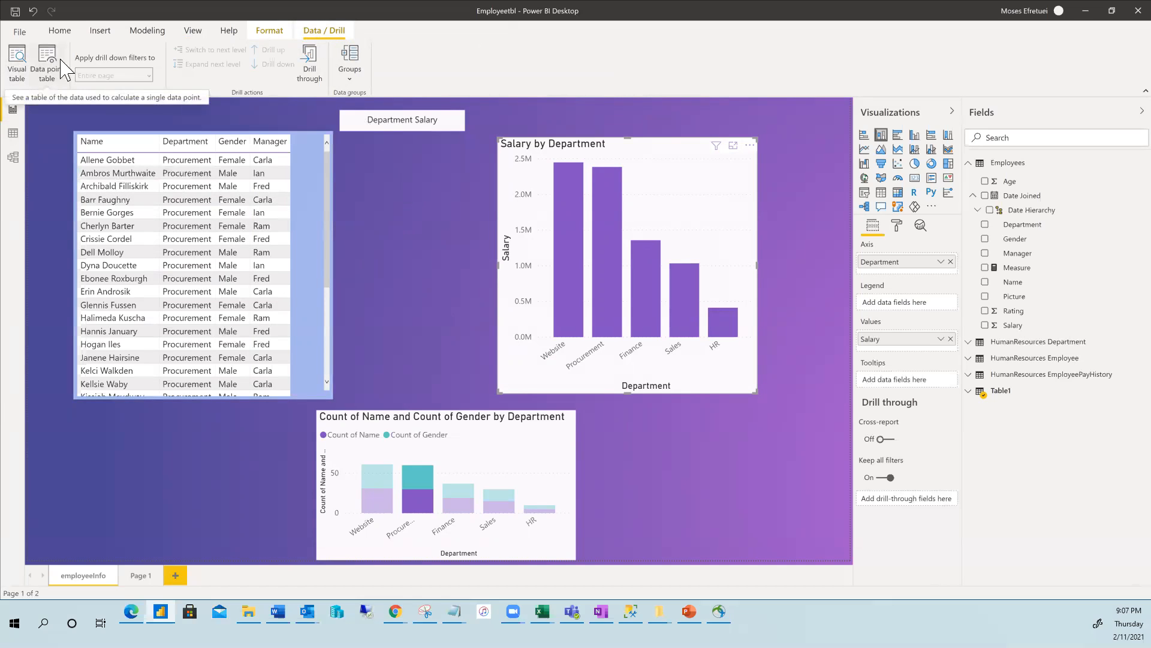
click(311, 63)
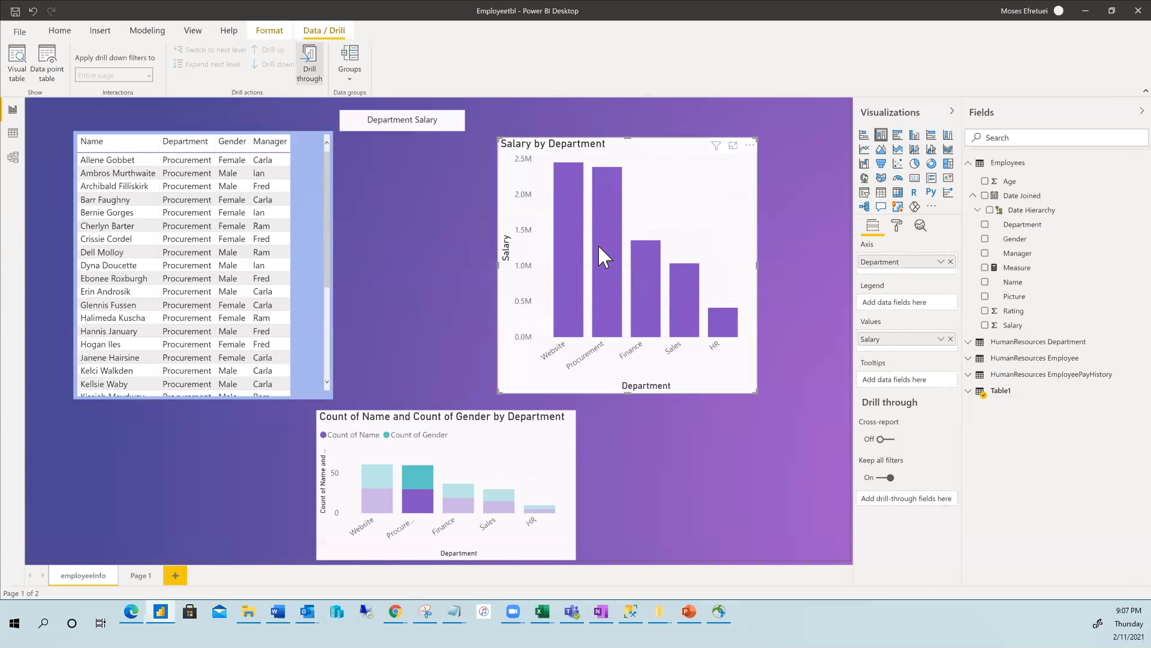
drag(593, 240, 593, 234)
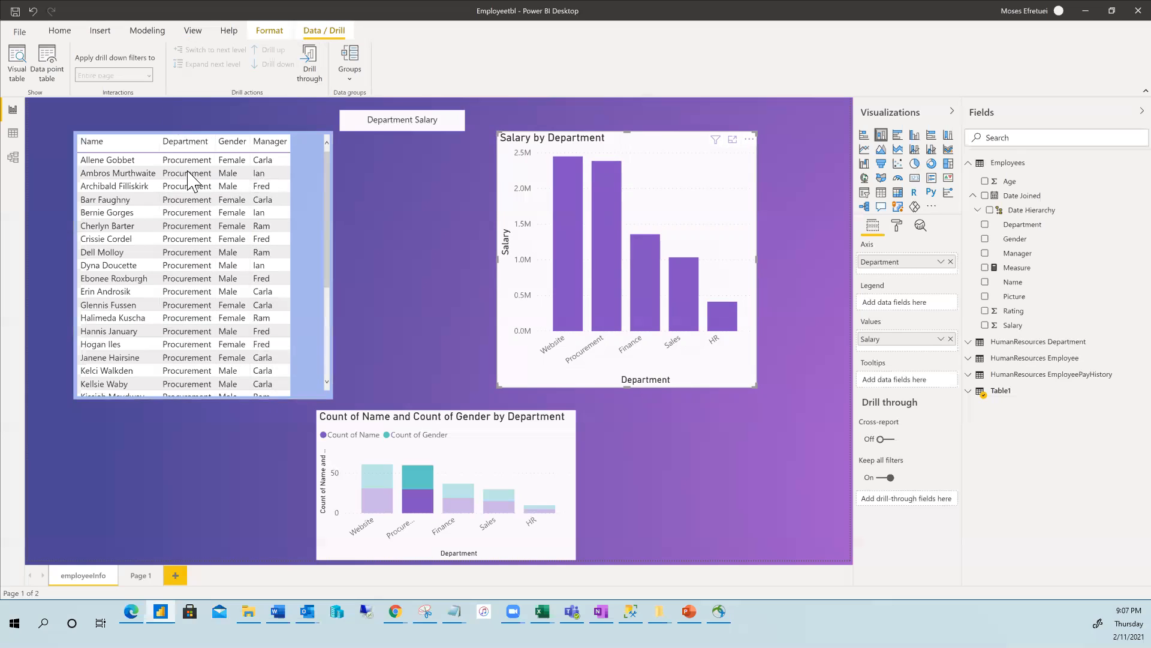
click(58, 31)
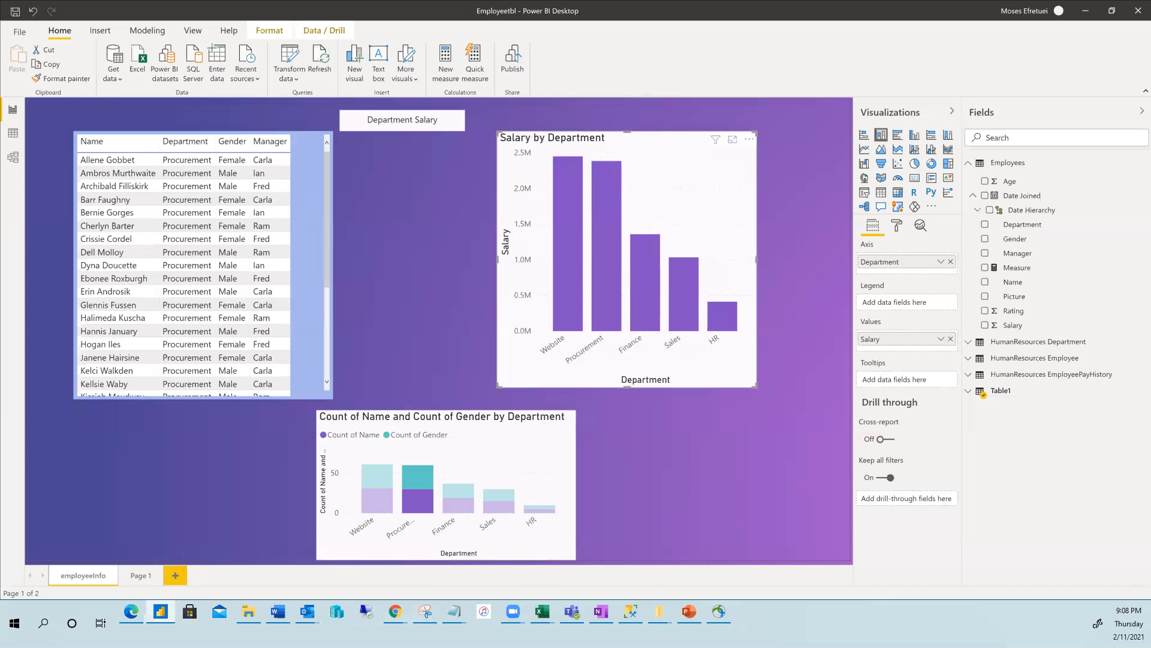
click(630, 611)
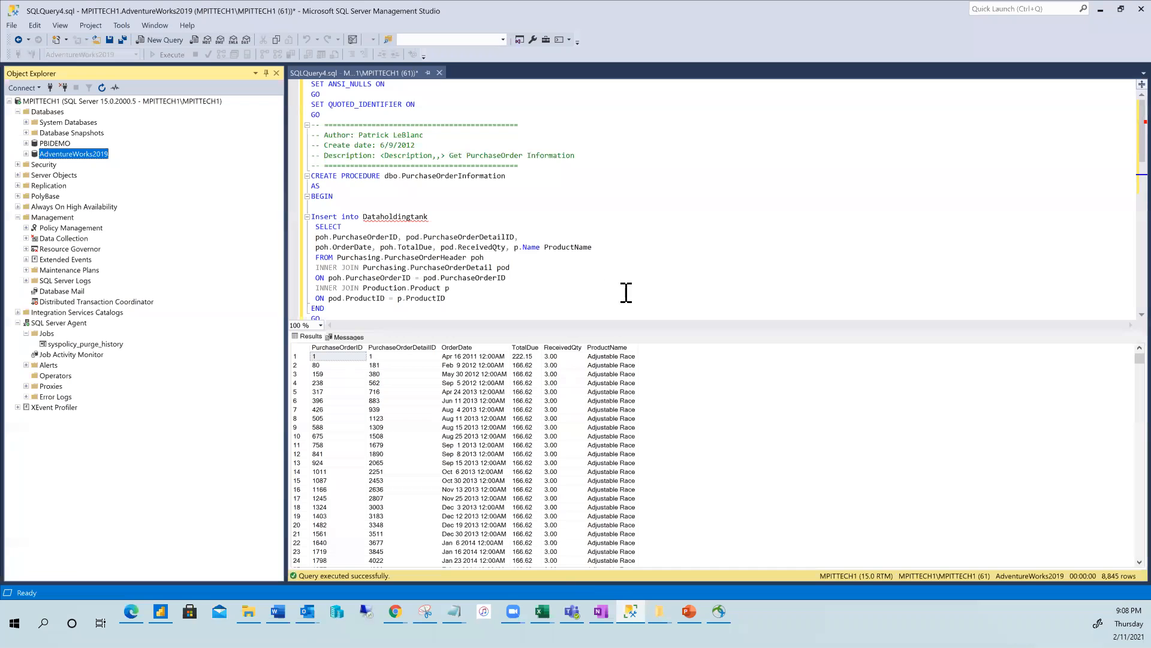
Execute the highlighted SELECT…JOIN query from PurchaseOrderInformation, returning 8,845 purchase order rows.
scroll(478, 228, down, 5)
scroll(450, 227, up, 3)
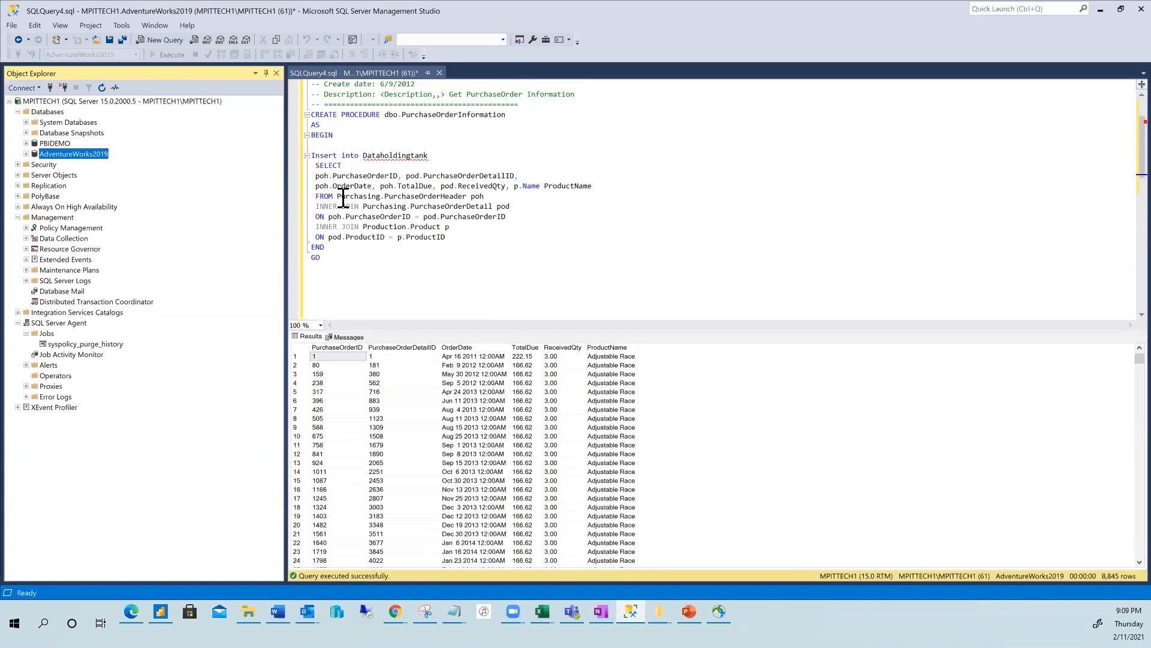
drag(317, 166, 463, 236)
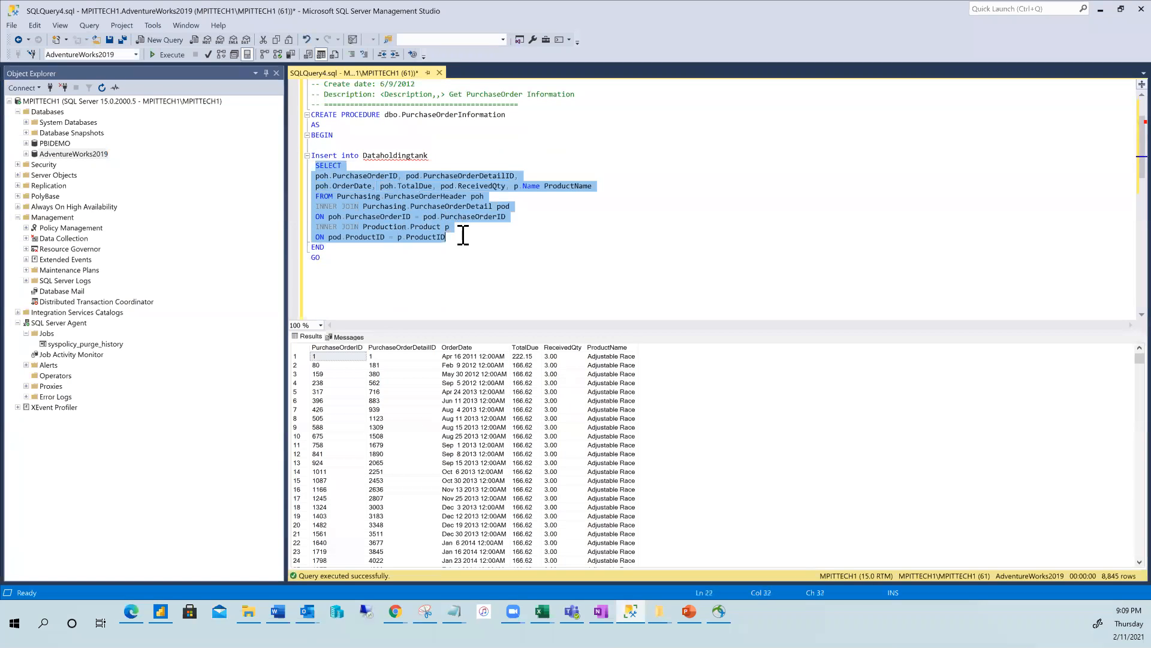
click(169, 54)
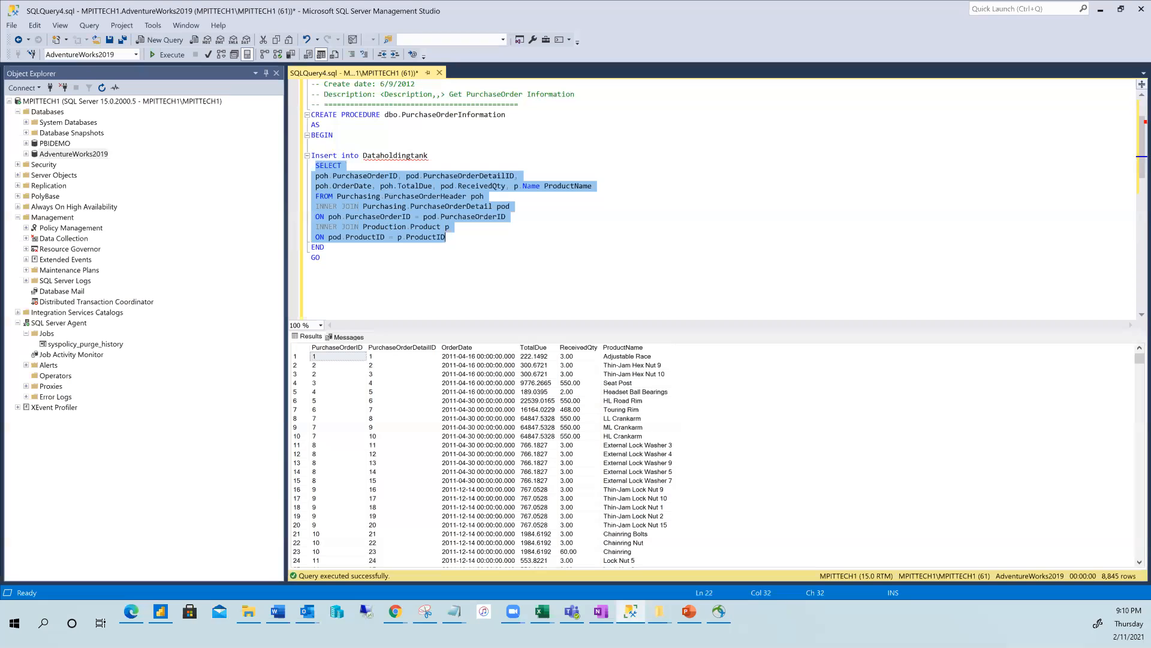
Select all cells of the 8,845-row results grid from its top-left corner.
click(302, 348)
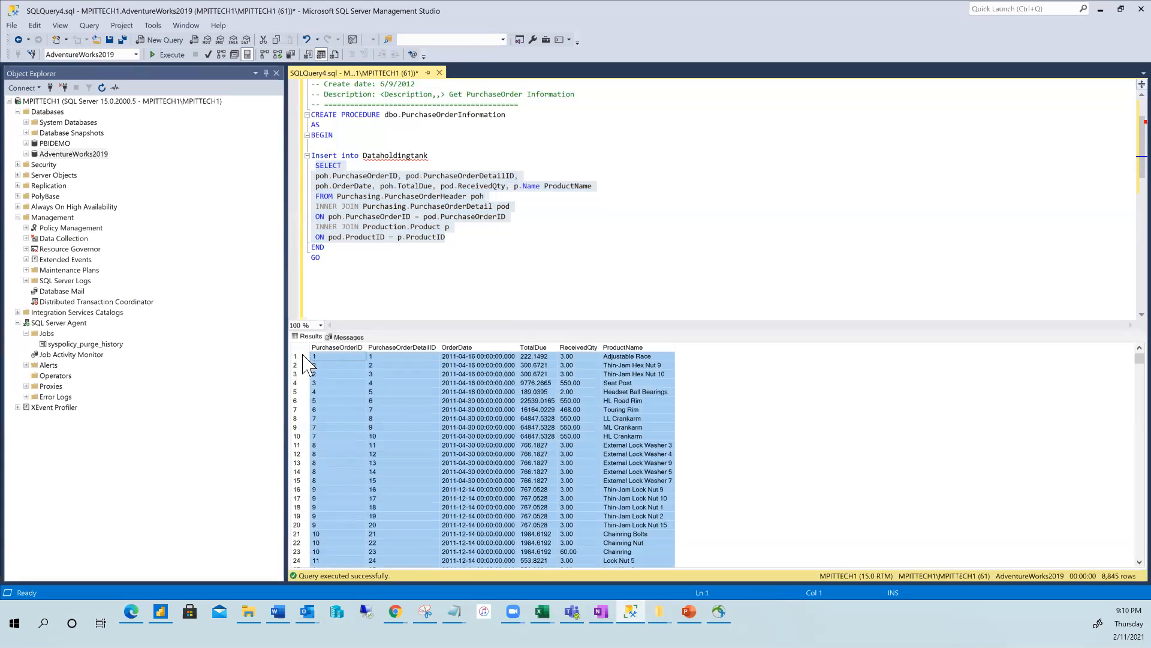
right_click(305, 353)
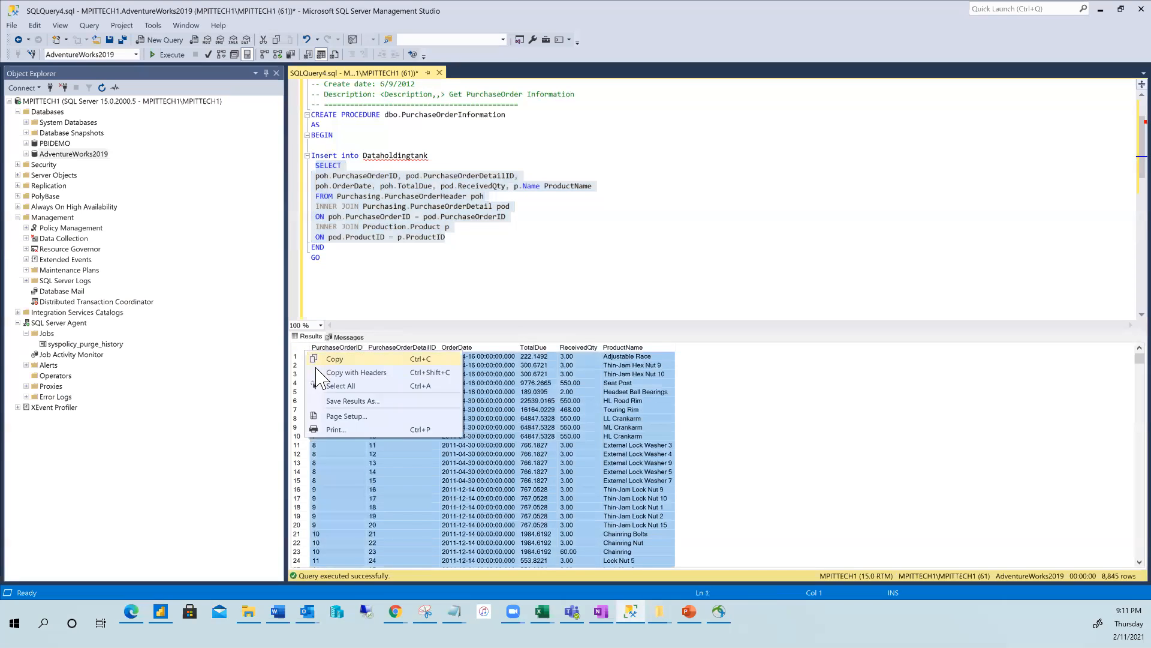
click(509, 433)
click(346, 412)
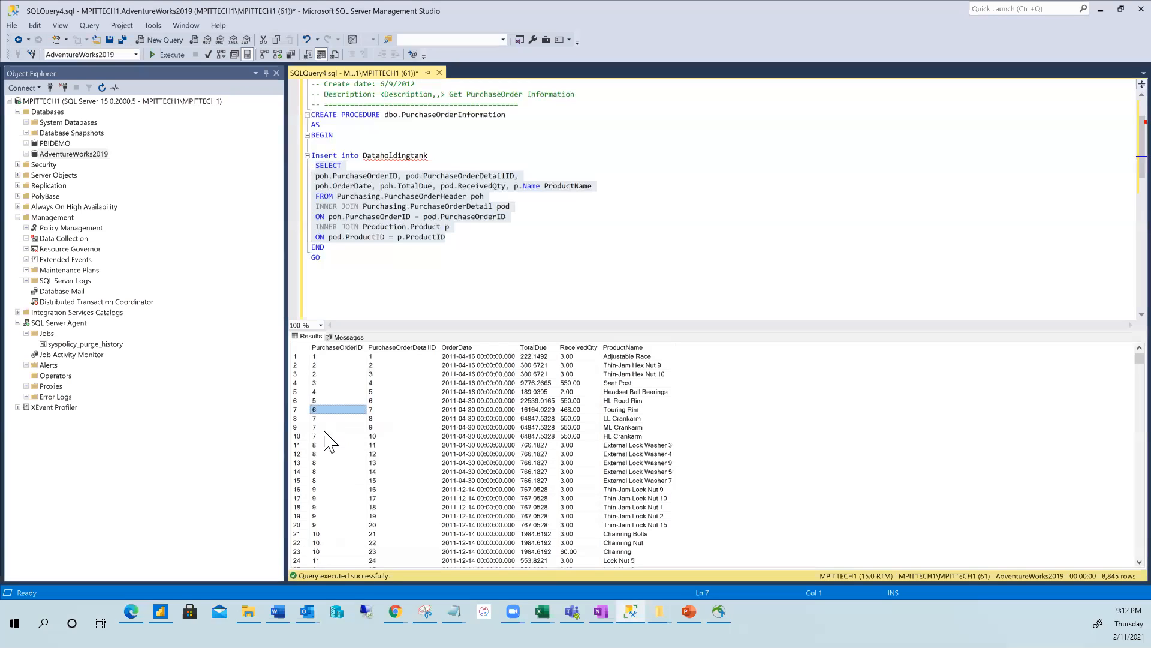
click(302, 347)
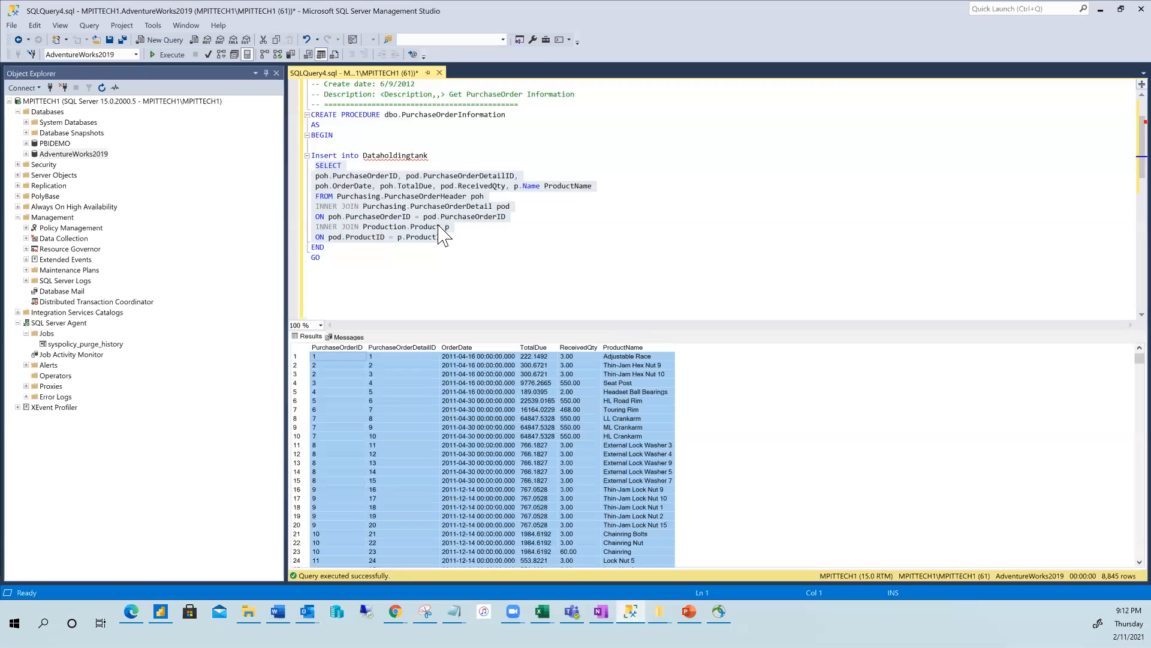
click(478, 249)
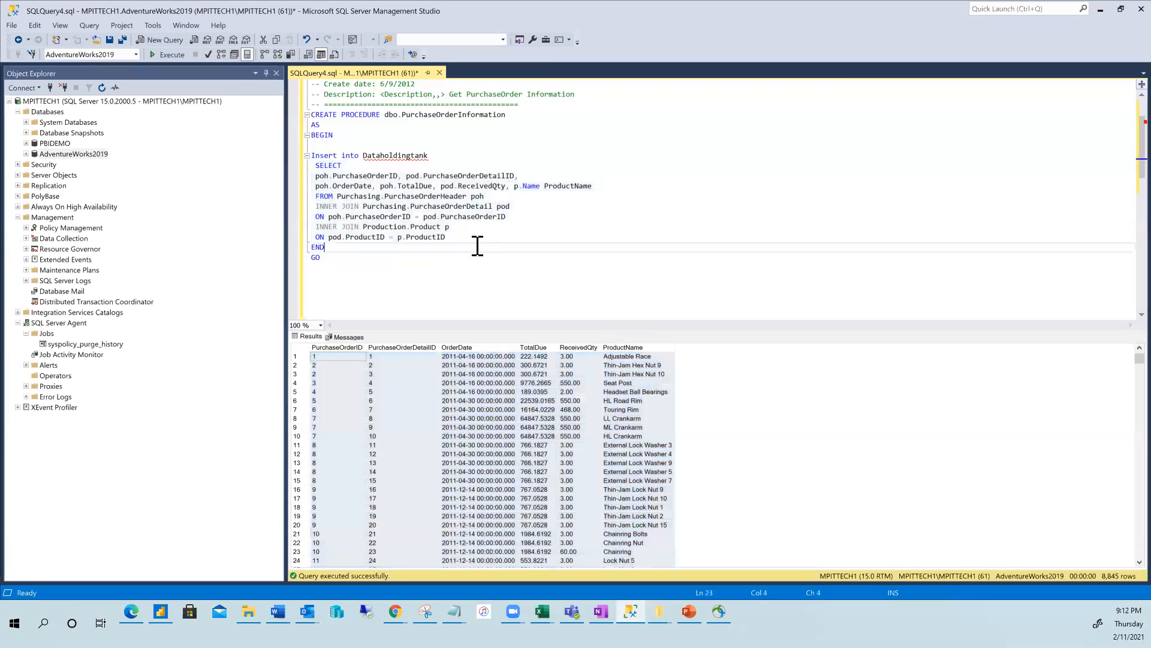
drag(318, 176, 451, 248)
scroll(471, 255, up, 2)
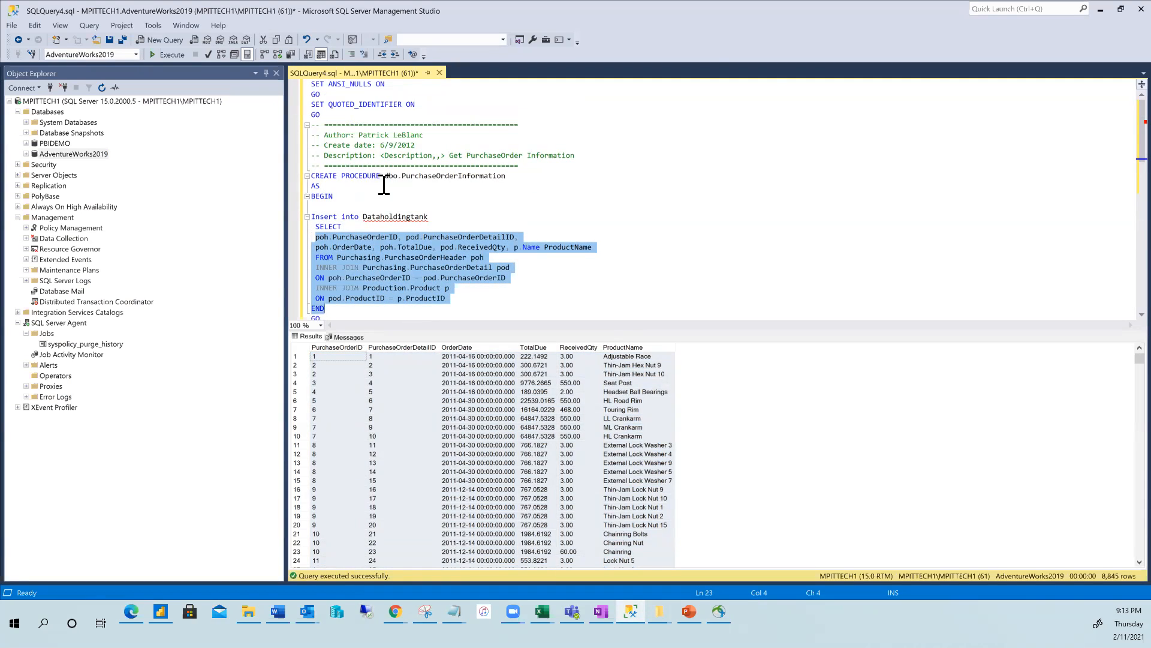
scroll(384, 185, down, 1)
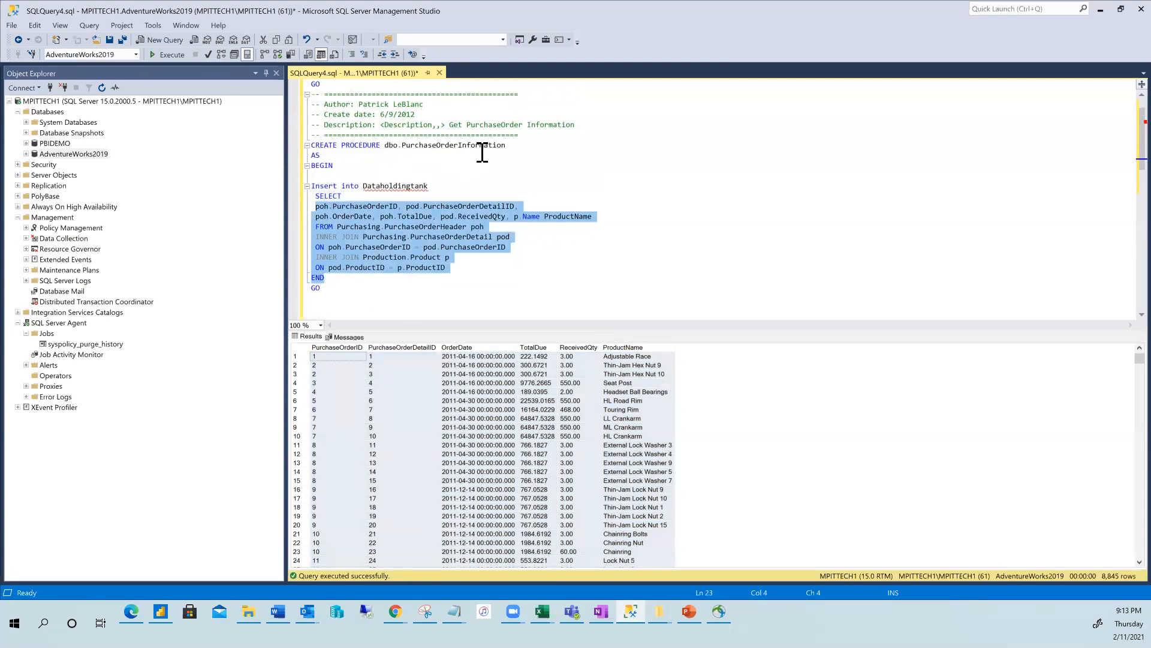
scroll(519, 169, down, 1)
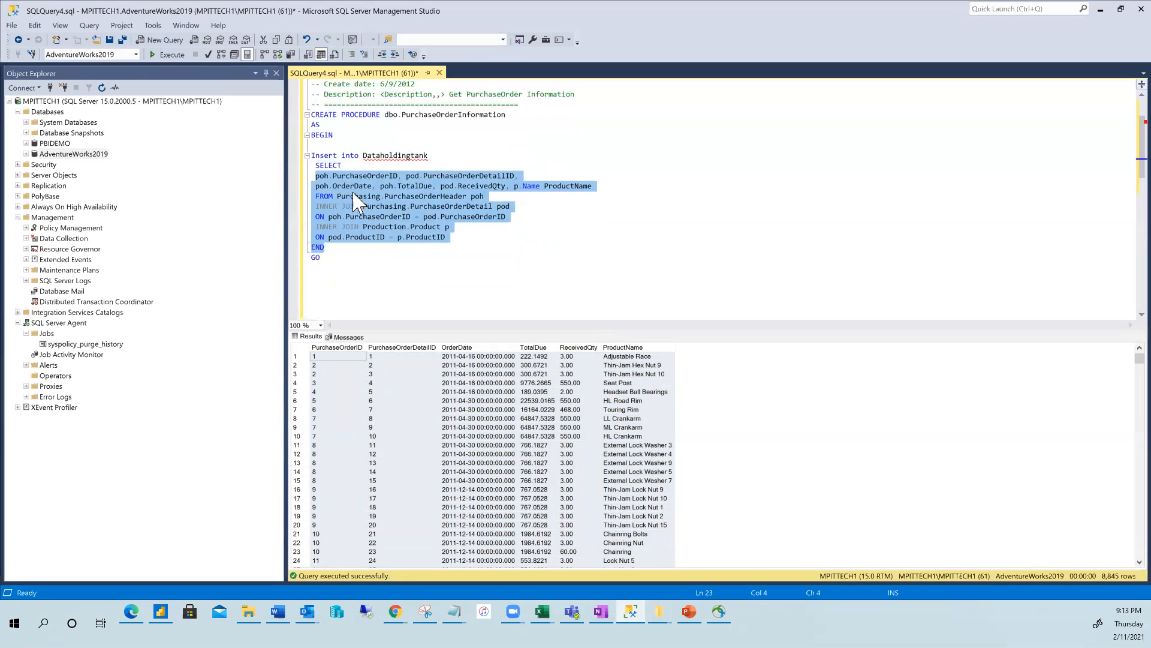
scroll(453, 192, up, 2)
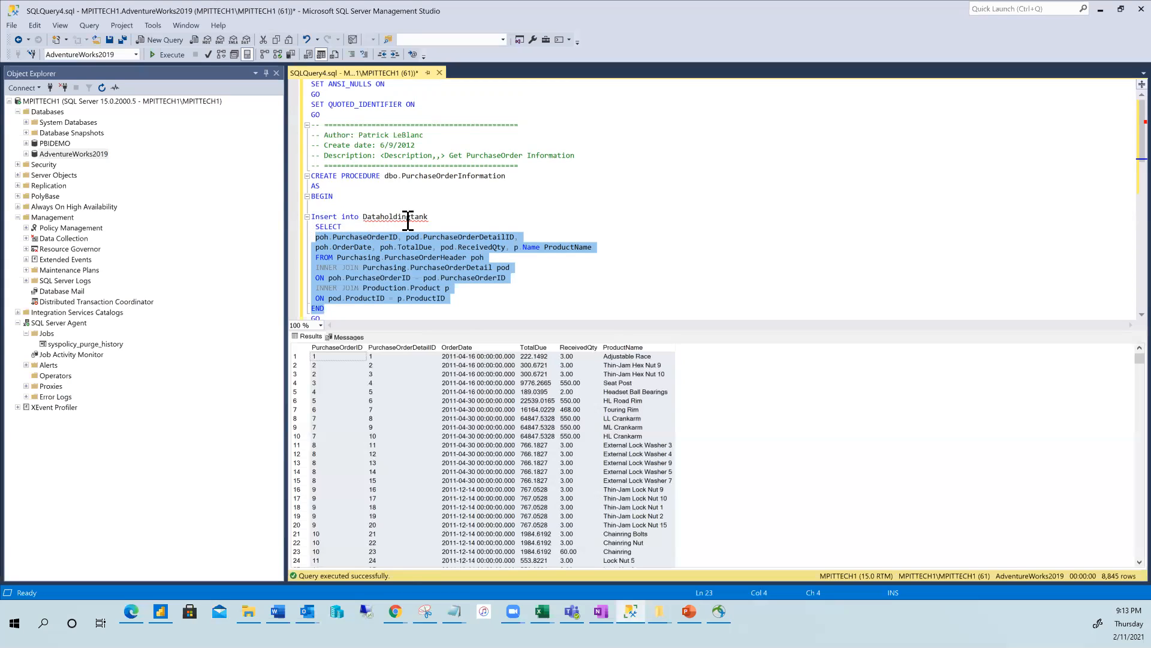
drag(427, 216, 363, 216)
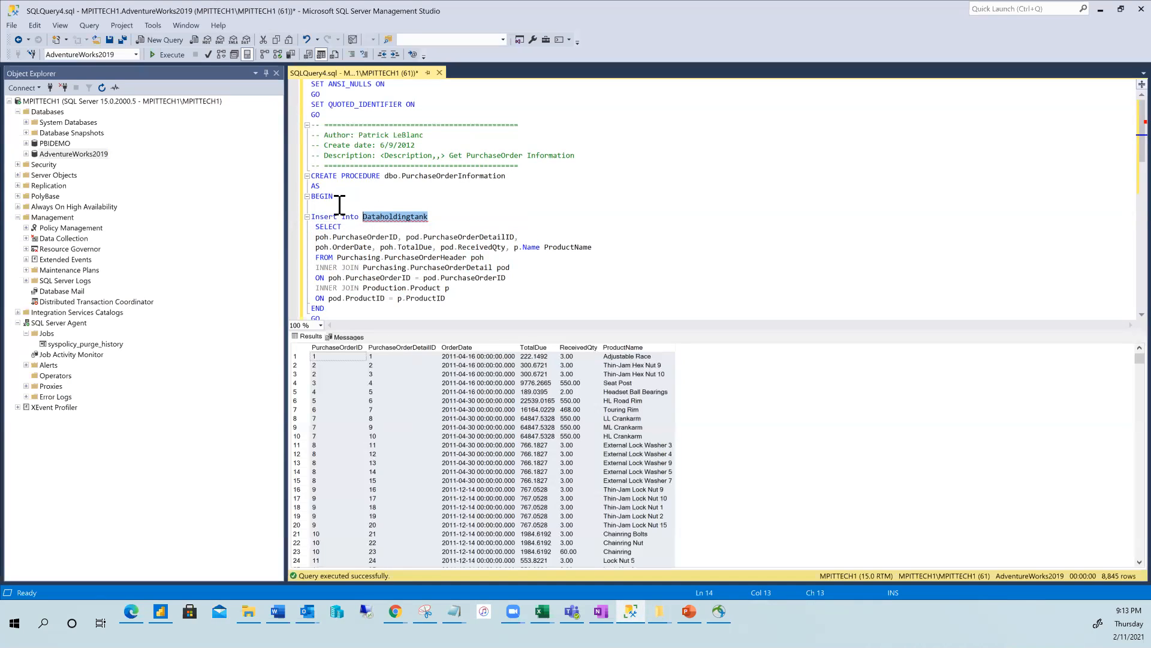
scroll(354, 232, down, 1)
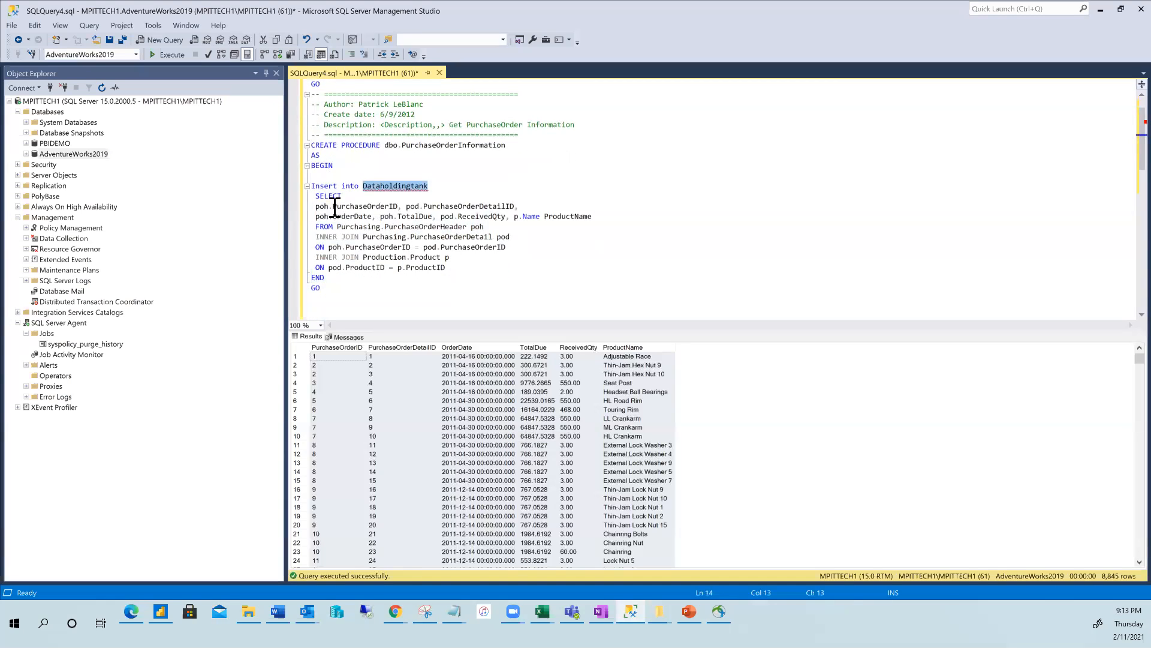
drag(315, 194, 453, 272)
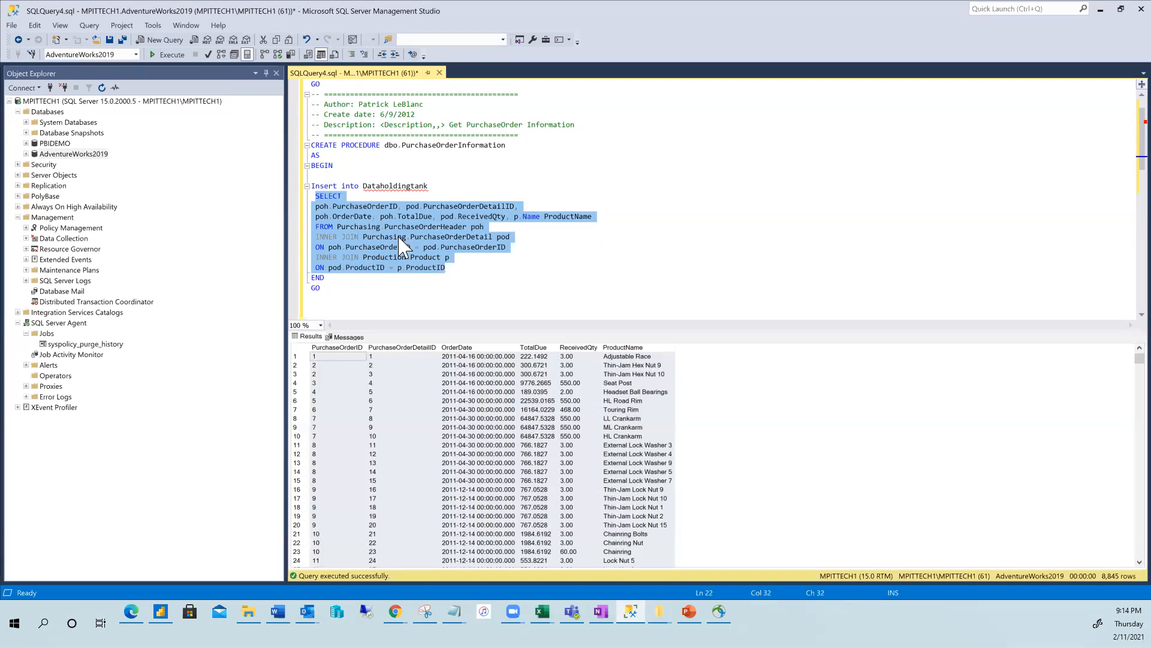
click(548, 273)
scroll(378, 250, up, 1)
scroll(359, 240, down, 3)
drag(341, 234, 262, 13)
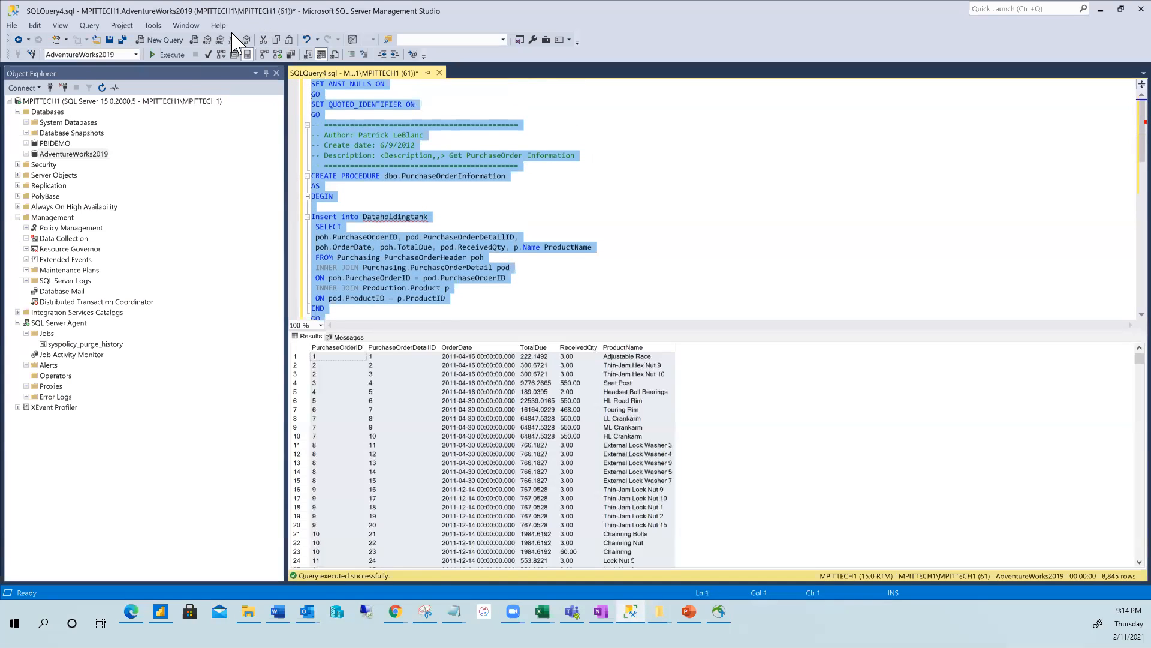
Execute the CREATE PROCEDURE script, then highlight the Create table dbo.Dataholdingtank statement.
click(168, 55)
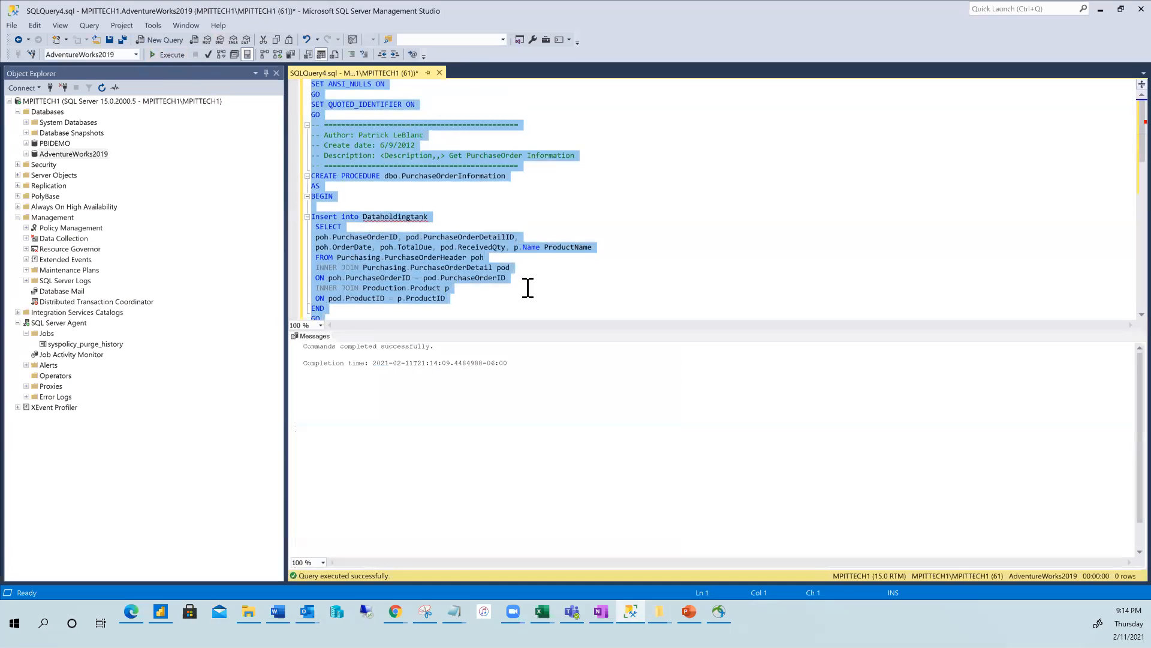
scroll(489, 264, down, 2)
scroll(486, 259, down, 4)
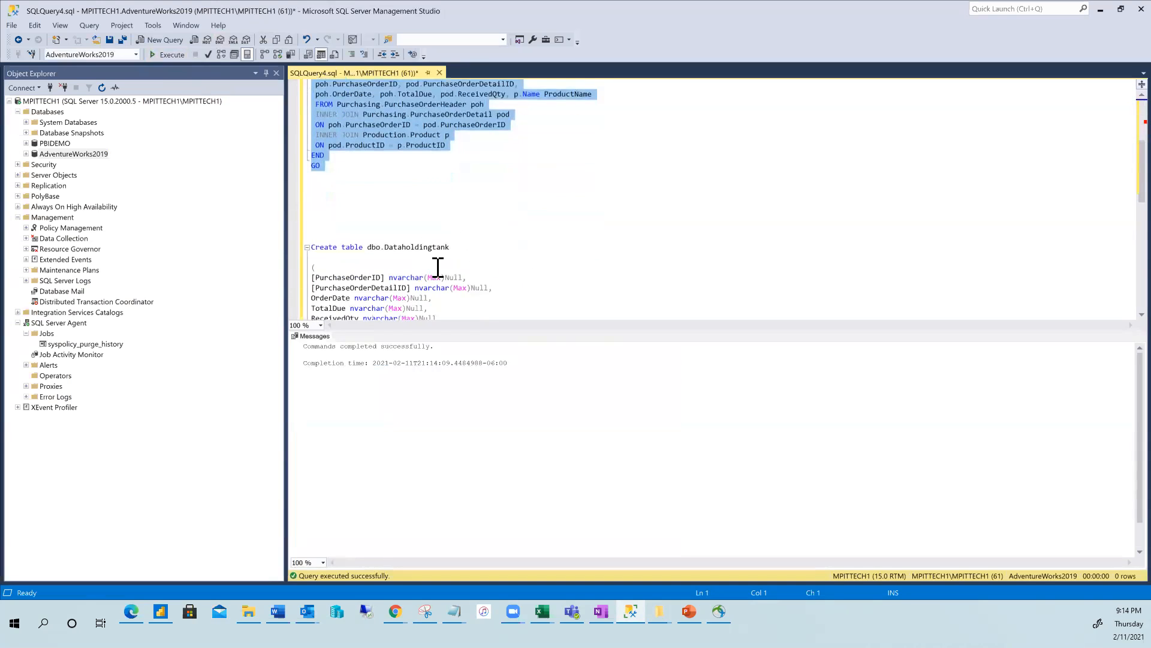
scroll(457, 240, down, 1)
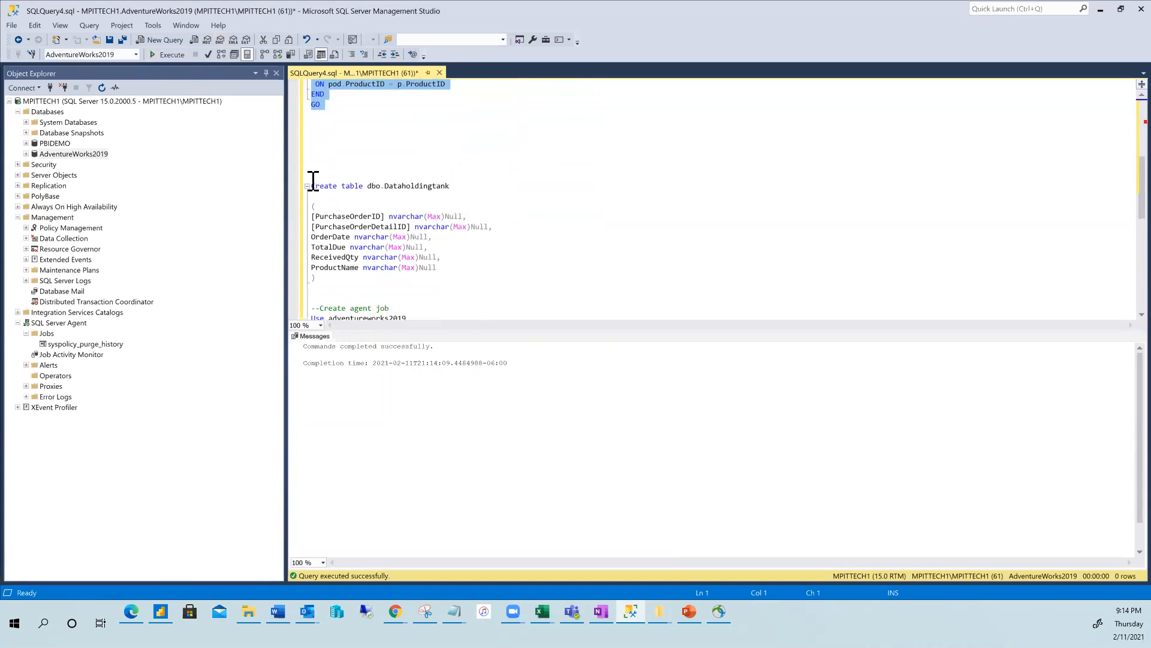
scroll(424, 182, up, 7)
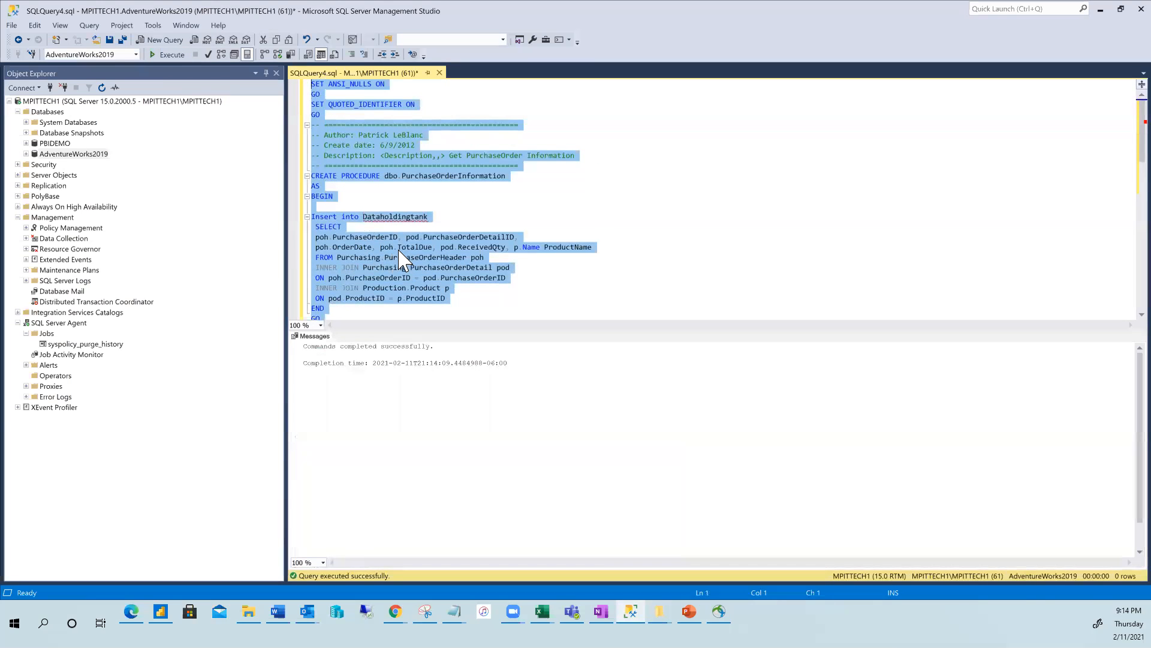
scroll(401, 259, down, 1)
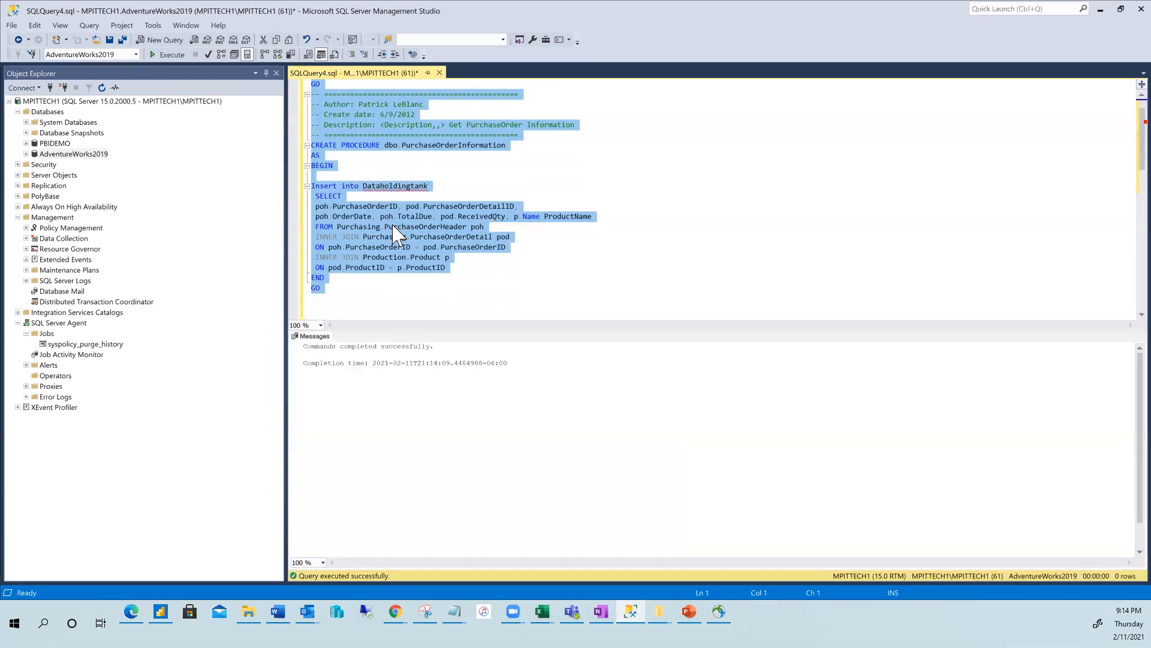
scroll(396, 231, down, 6)
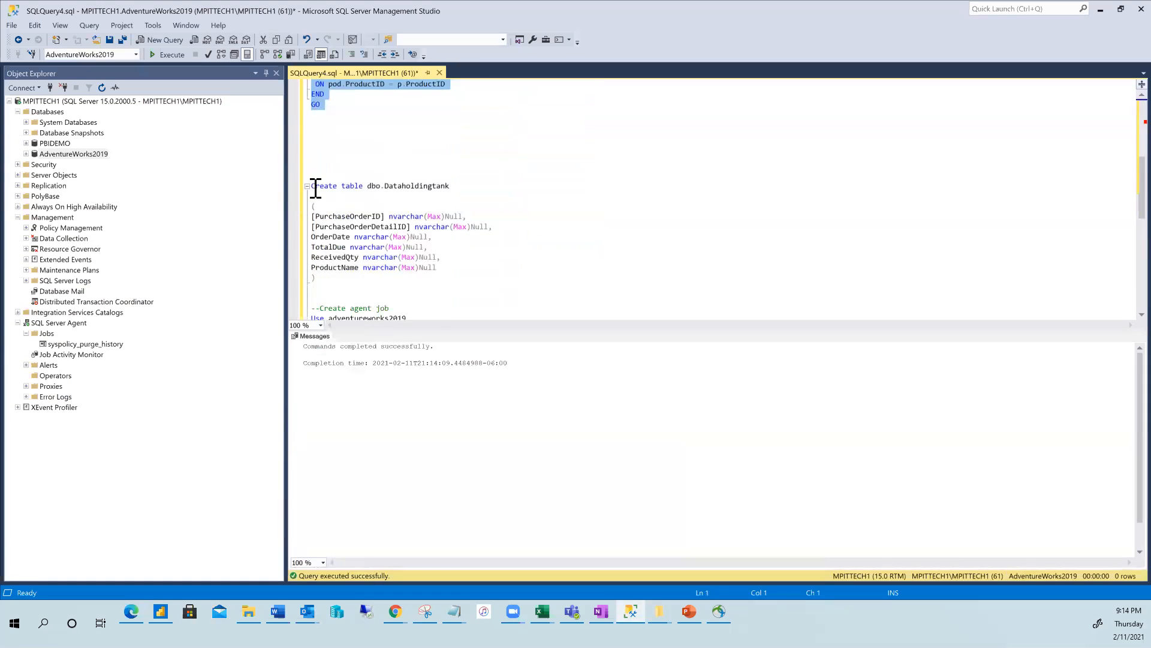
drag(312, 186, 381, 287)
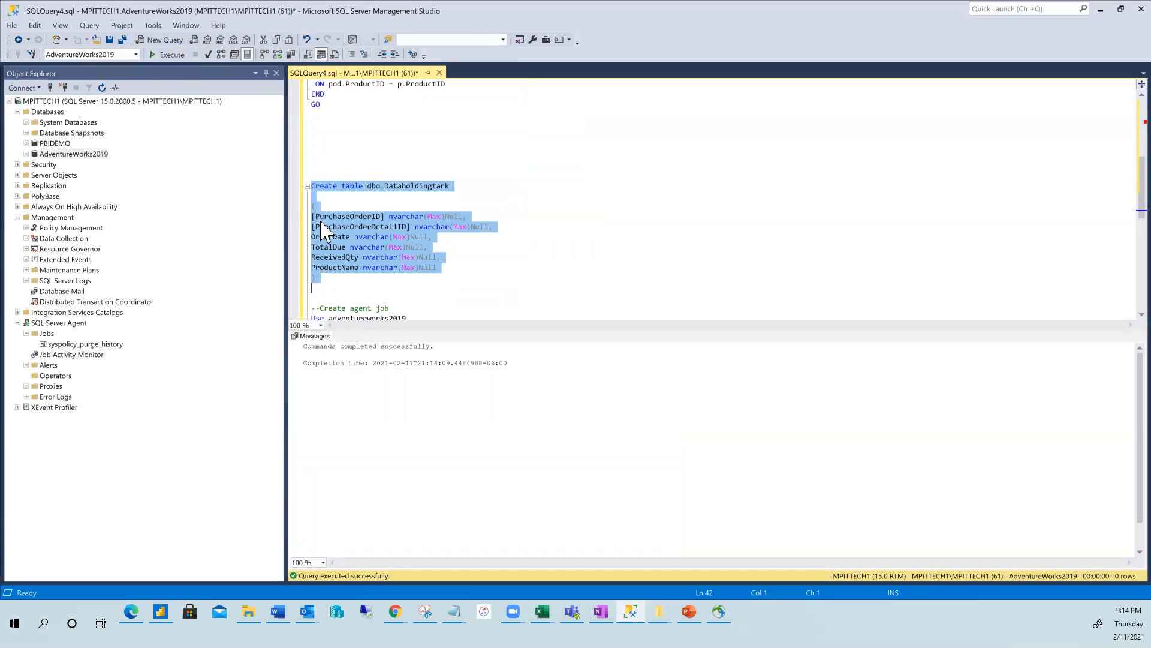
Run the procedure's SELECT…JOIN purchase-order query to preview its 8,845 rows.
scroll(337, 220, up, 2)
scroll(358, 253, up, 2)
scroll(349, 300, down, 3)
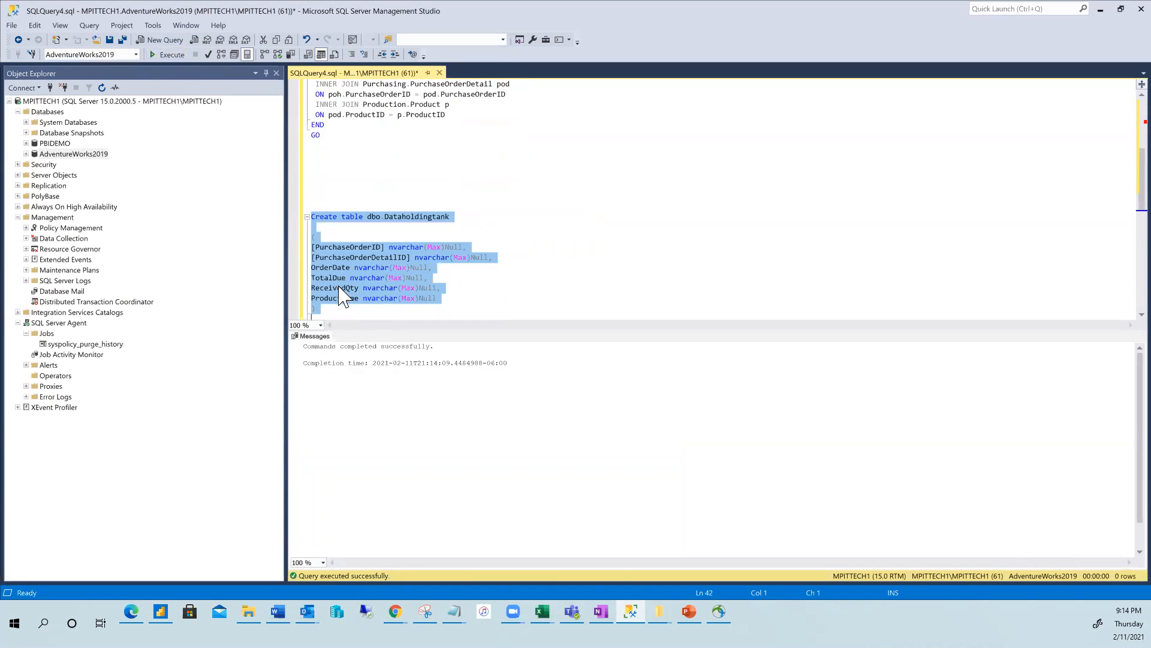
scroll(347, 288, up, 5)
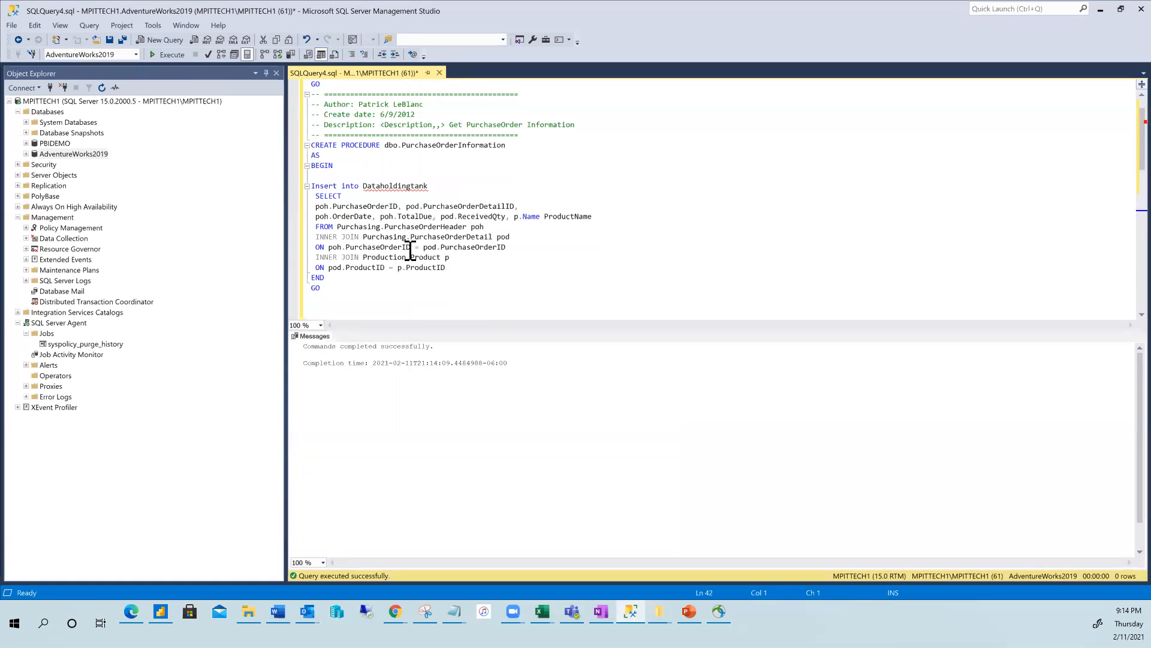
drag(311, 193, 457, 269)
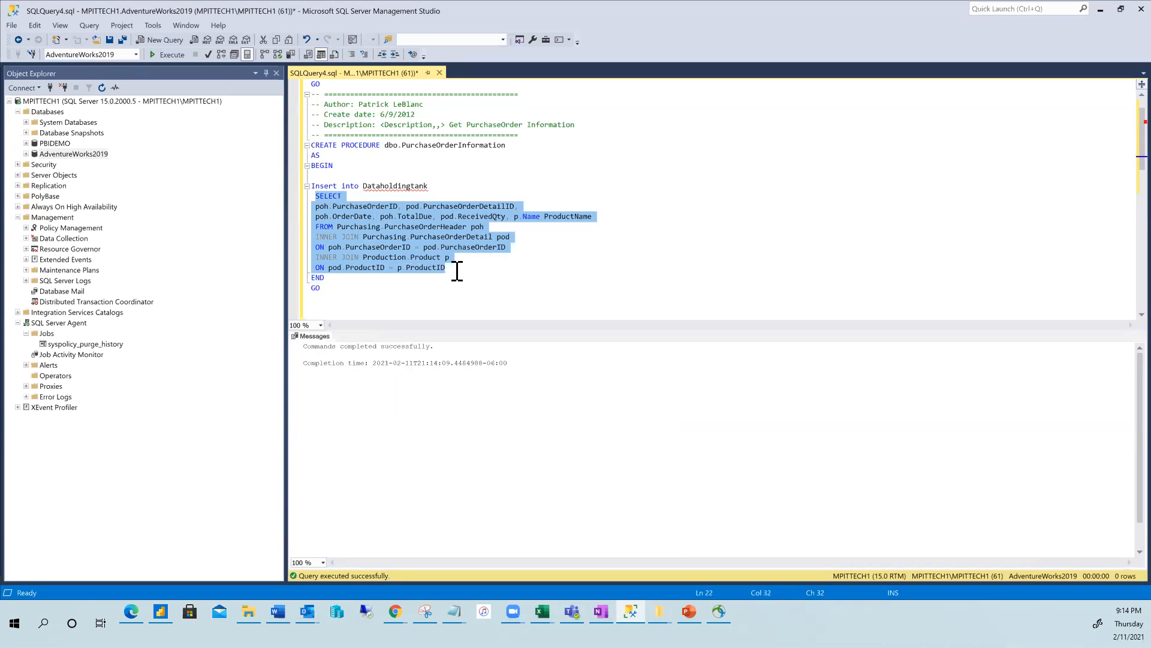
click(167, 55)
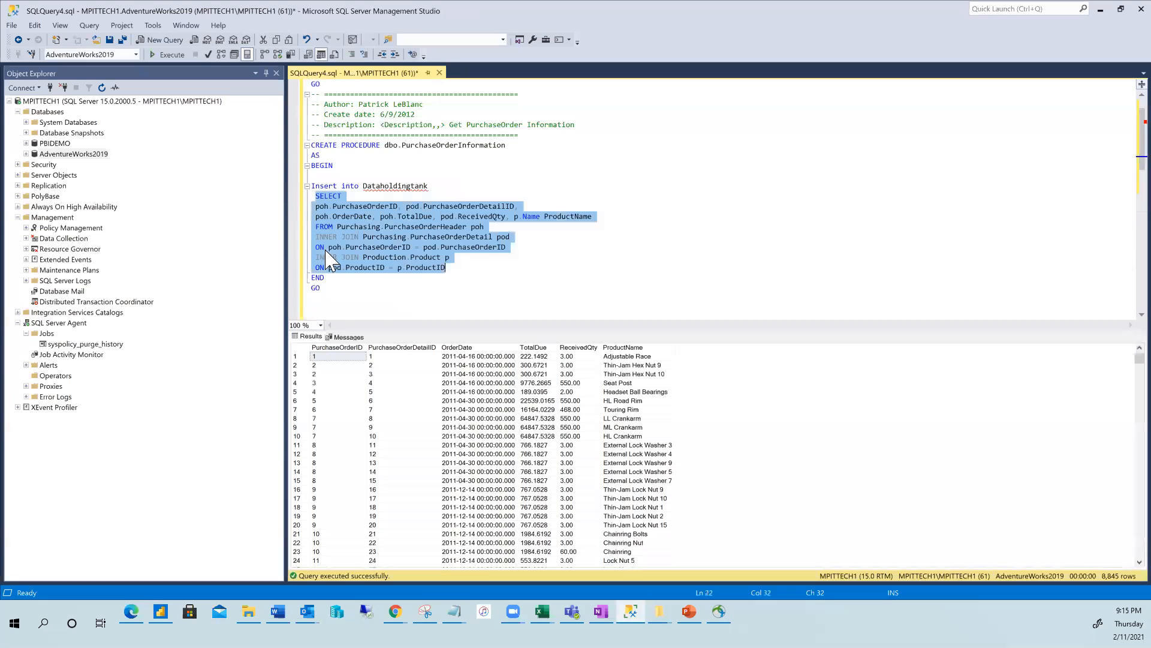
Select the Create table Dataholdingtank statement further down the script.
scroll(342, 264, down, 3)
scroll(341, 252, down, 3)
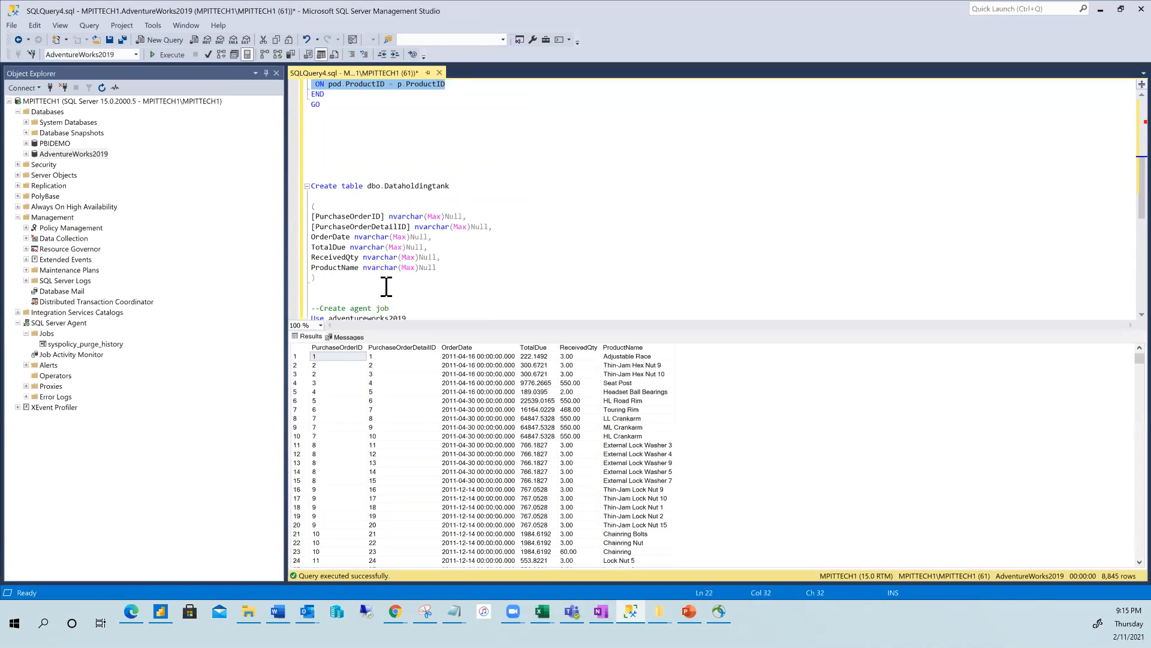
drag(324, 288, 302, 186)
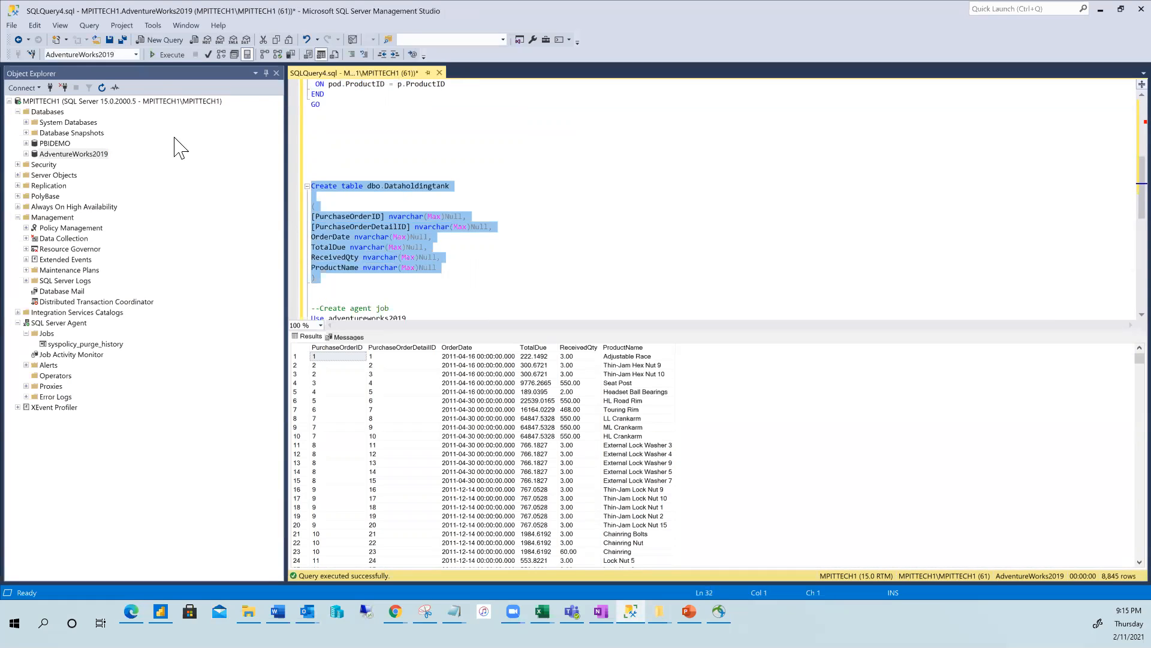
Execute the selected script to create the dbo.Dataholdingtank table.
click(164, 55)
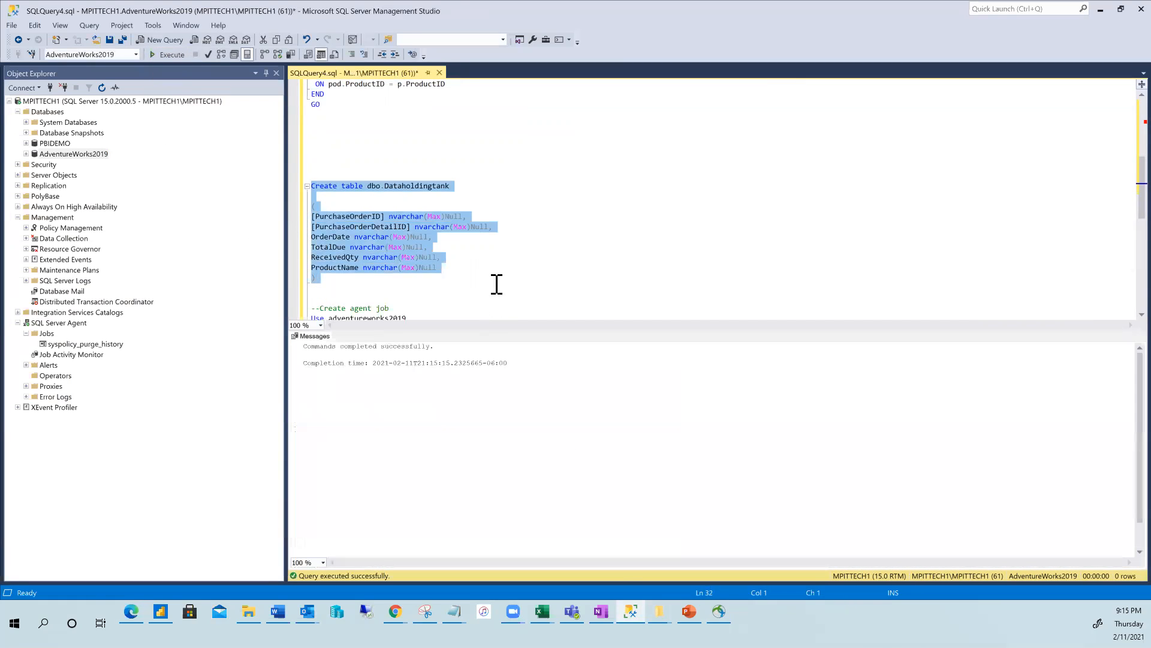
scroll(498, 281, down, 1)
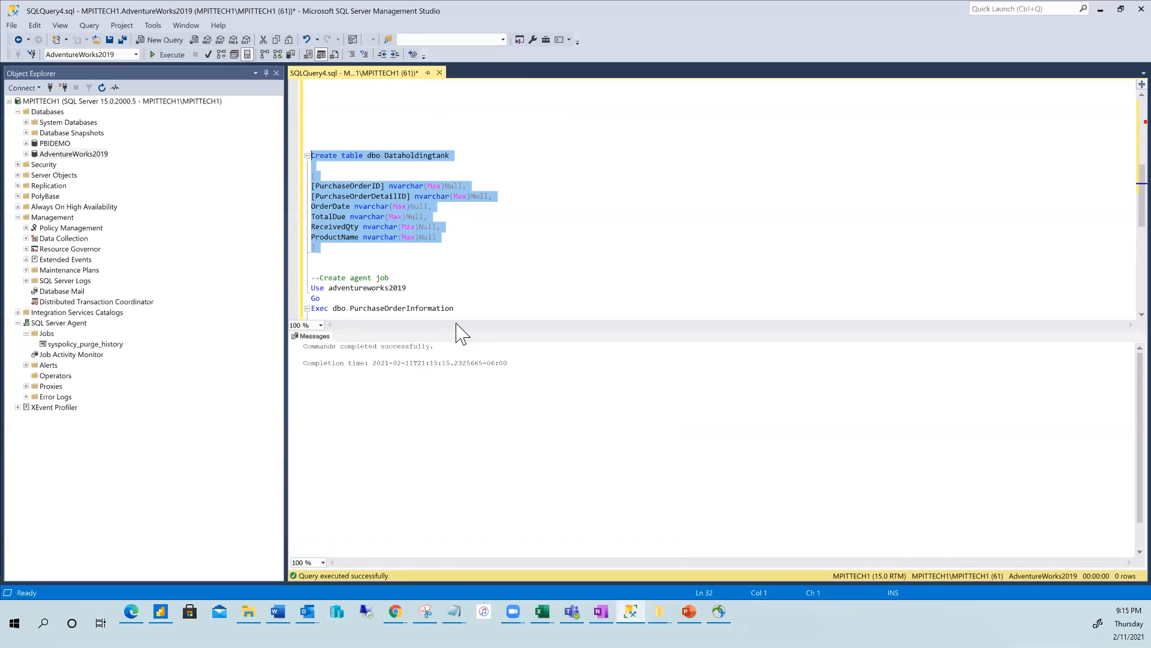
scroll(407, 224, down, 4)
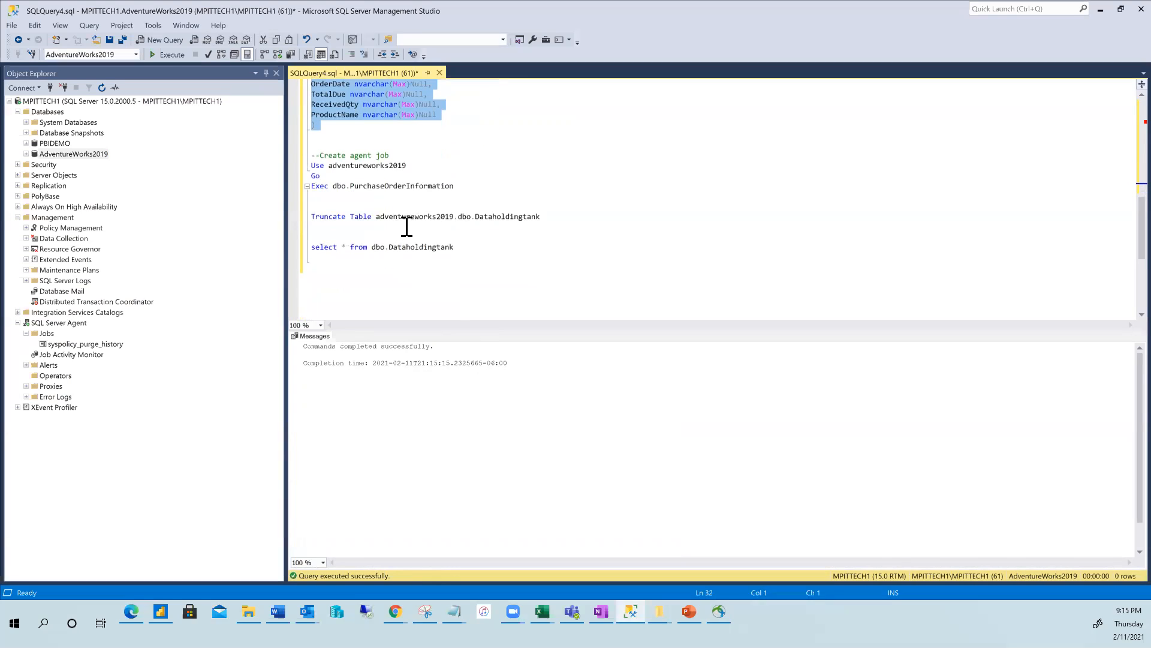
Highlight the Use/Go/Exec lines and the Truncate Table line to review them.
drag(454, 186, 300, 166)
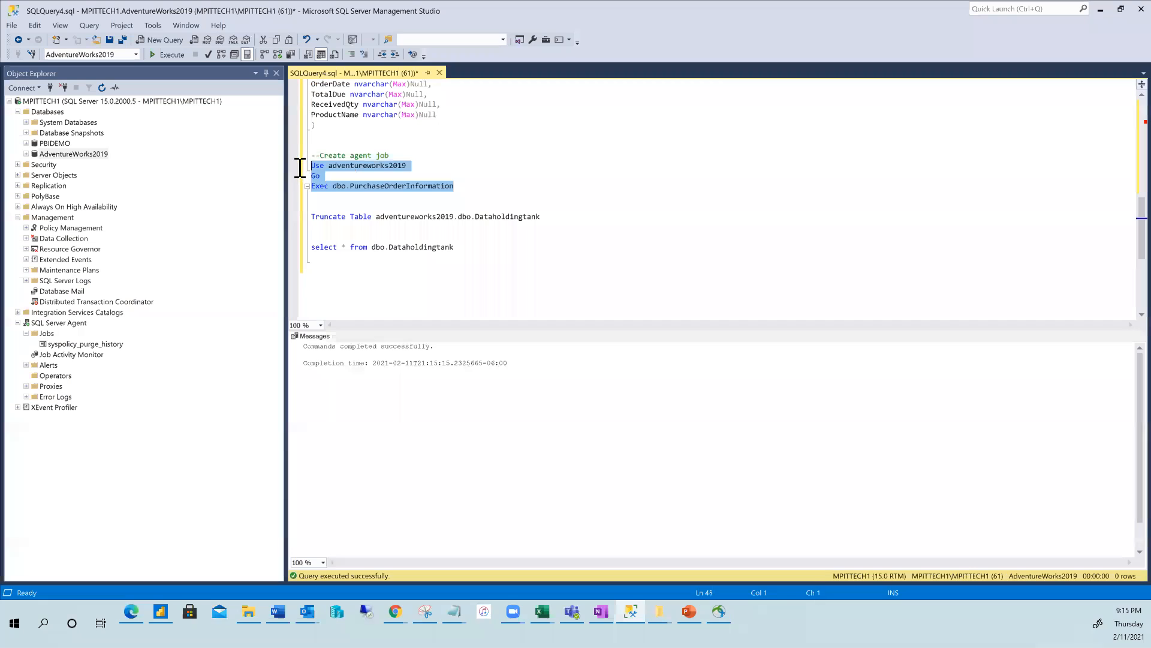
click(533, 207)
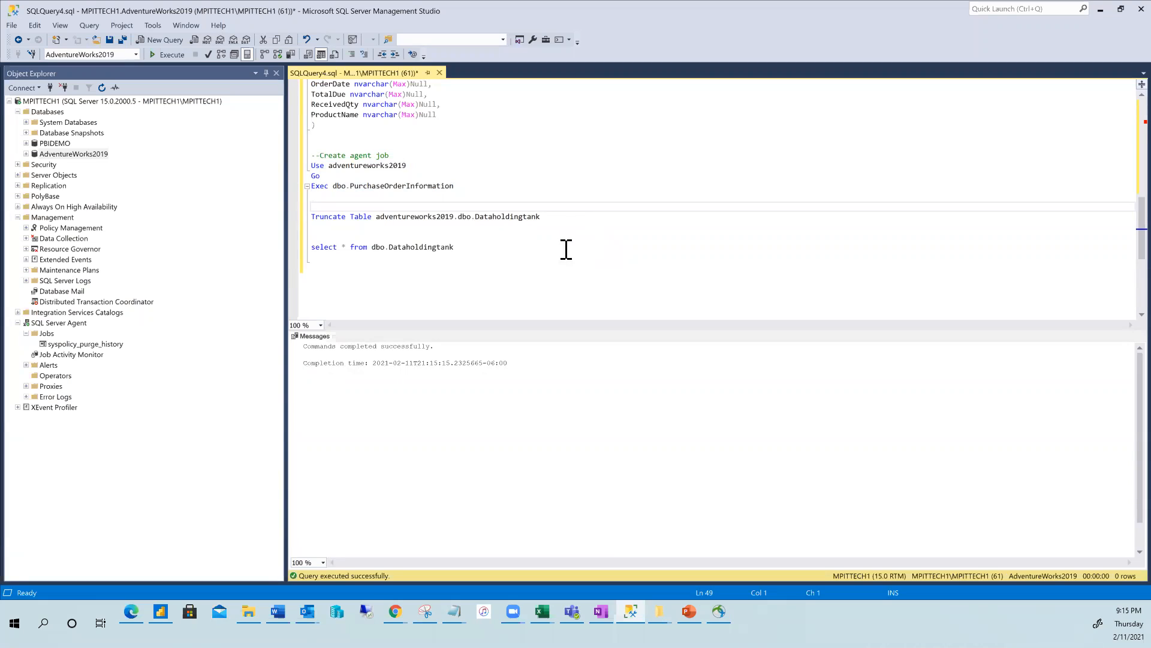
drag(565, 219, 279, 210)
key(ctrl+c)
click(427, 275)
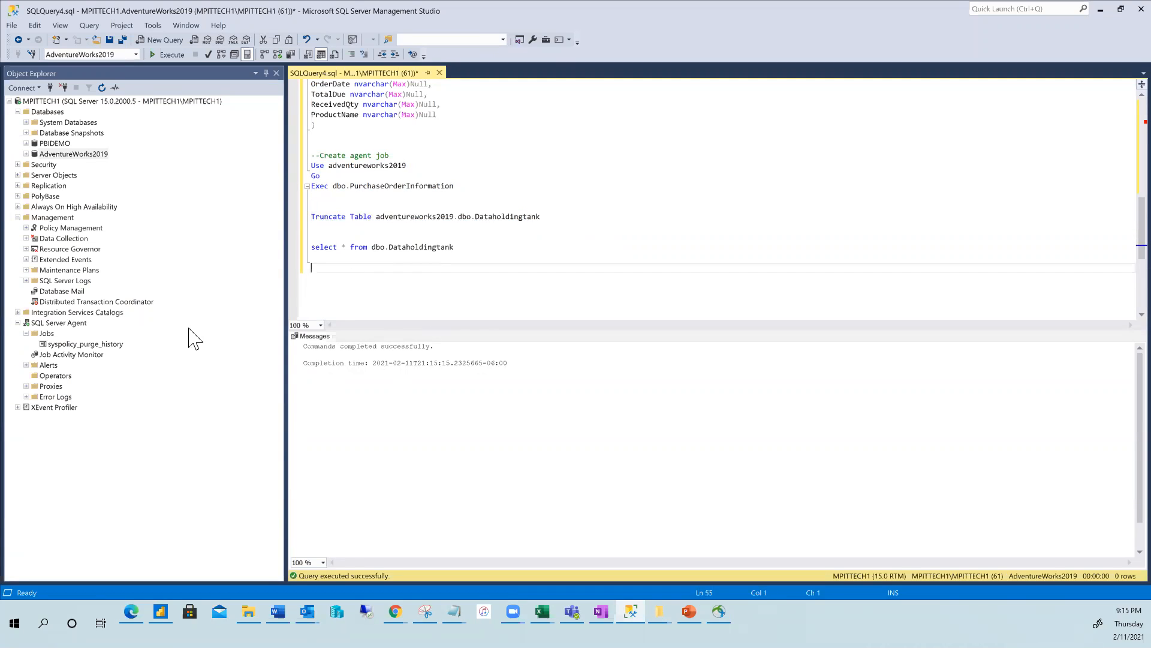
click(36, 335)
Create a new Agent job named Purchasingorderinfo under Jobs and go to its Steps page.
right_click(35, 338)
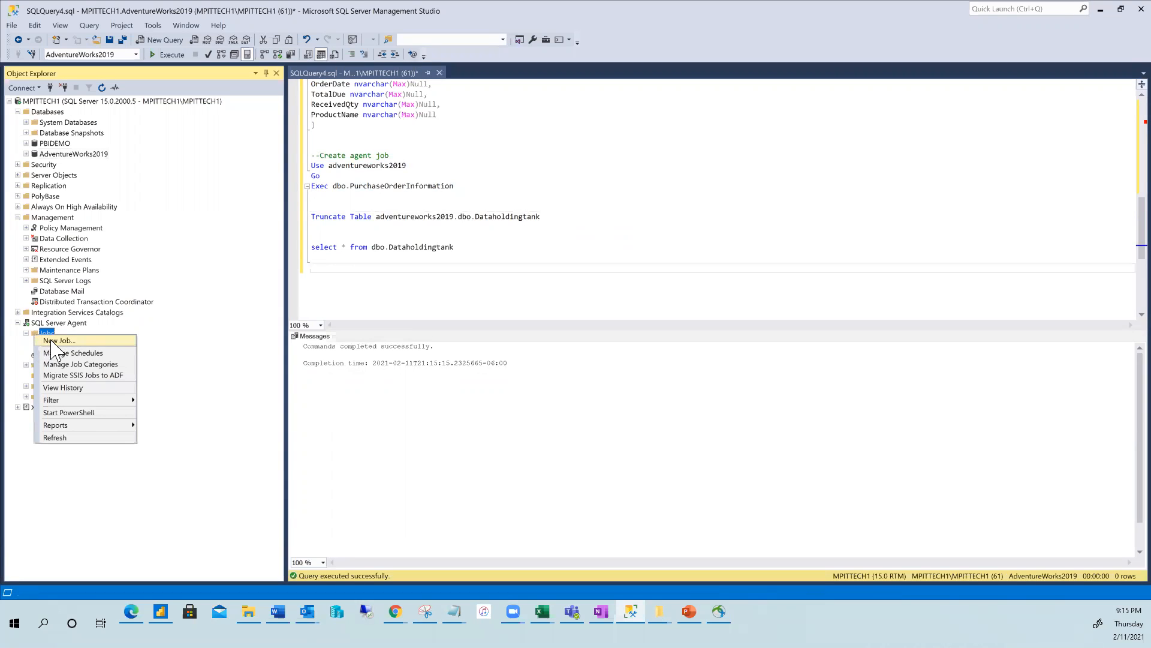
click(54, 345)
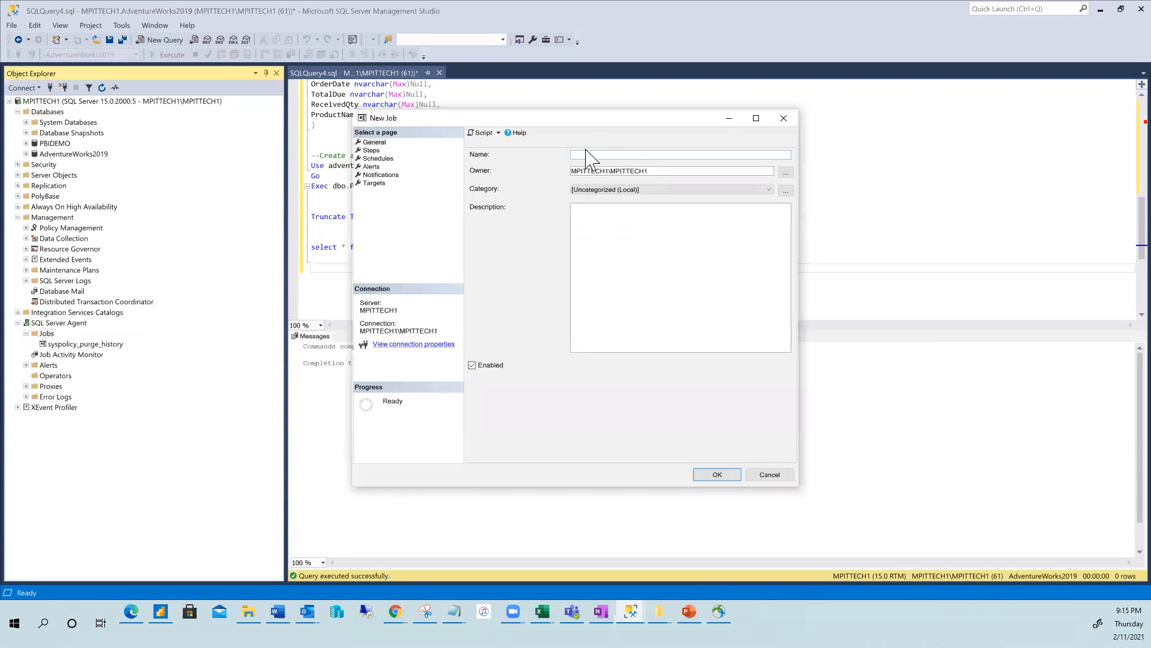
text(E)
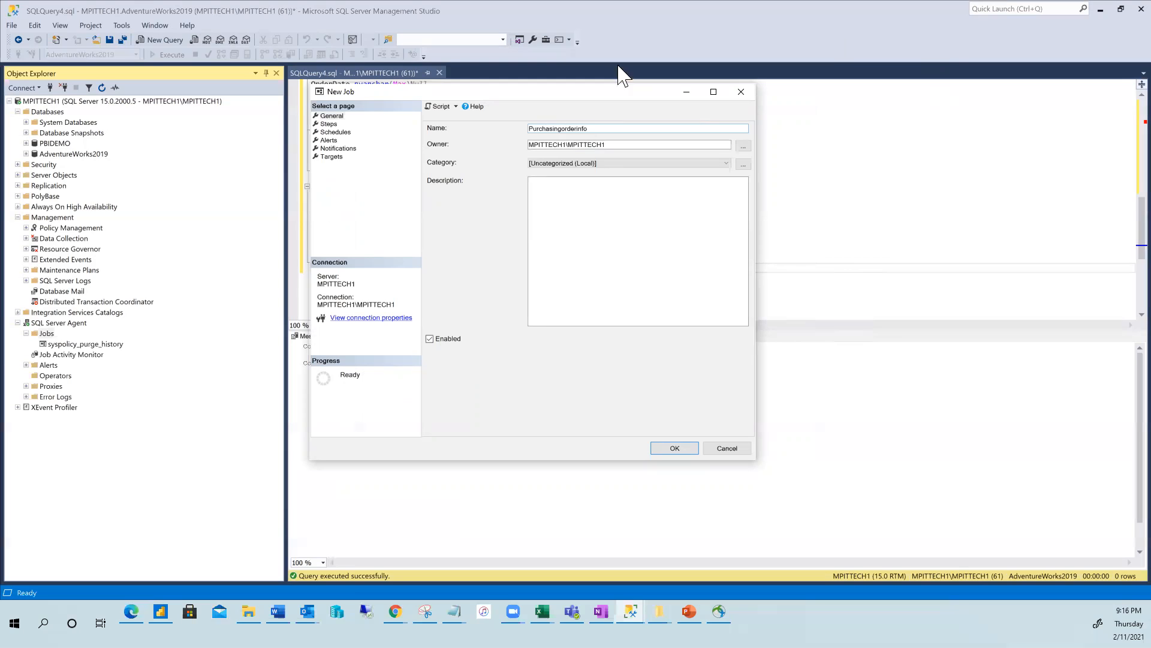
click(329, 124)
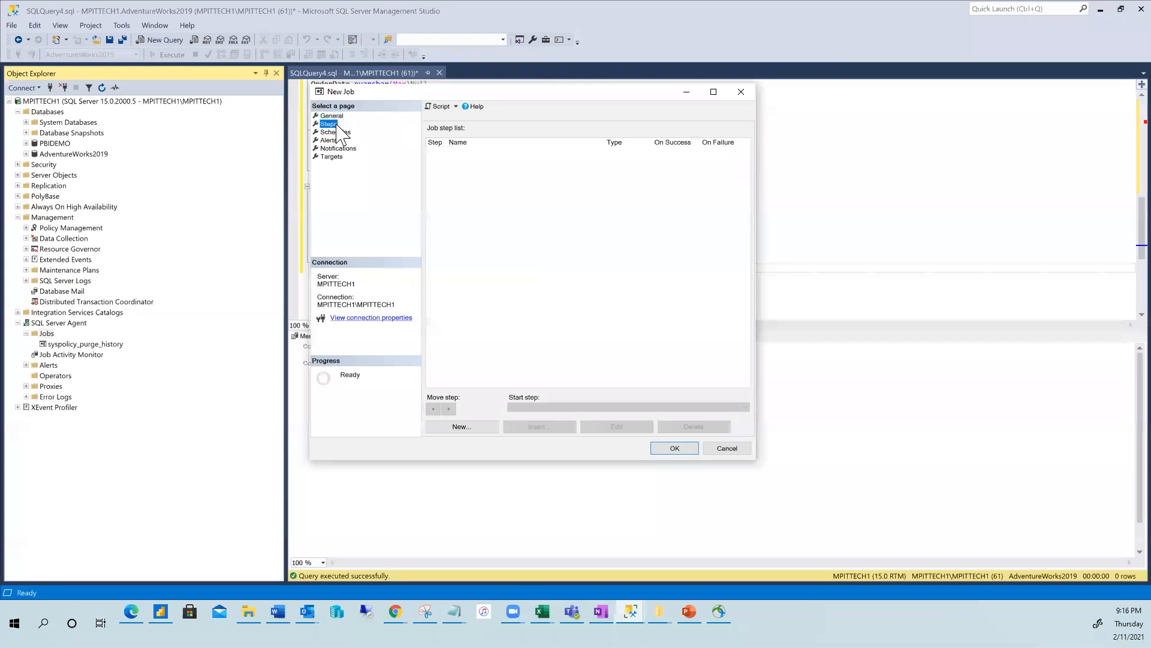
Add step Datacleanup with the pasted Truncate Table Dataholdingtank command on AdventureWorks2019, parsed successfully.
click(465, 427)
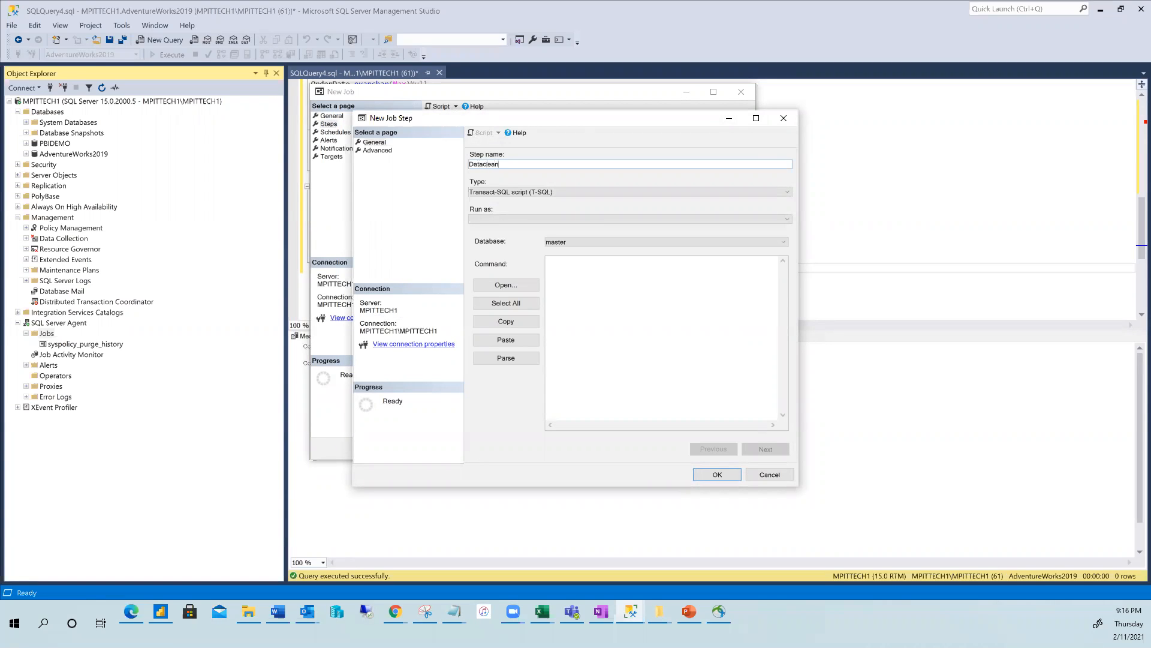
text(p)
click(578, 277)
key(ctrl+v)
drag(591, 267, 722, 273)
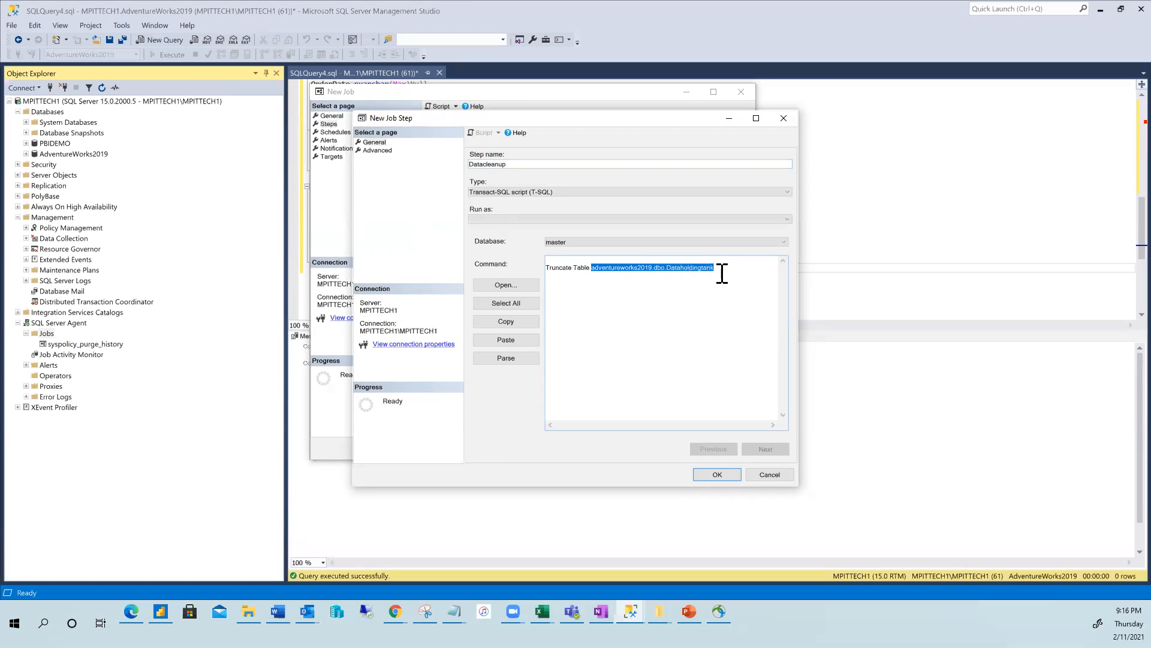
click(707, 320)
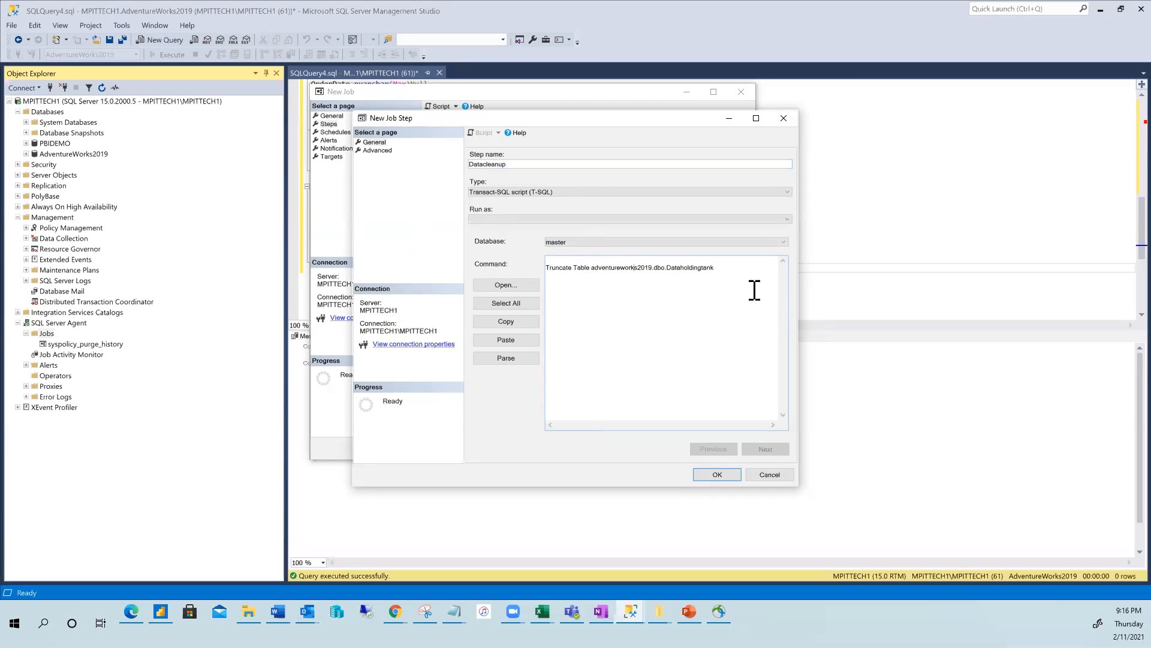
click(783, 243)
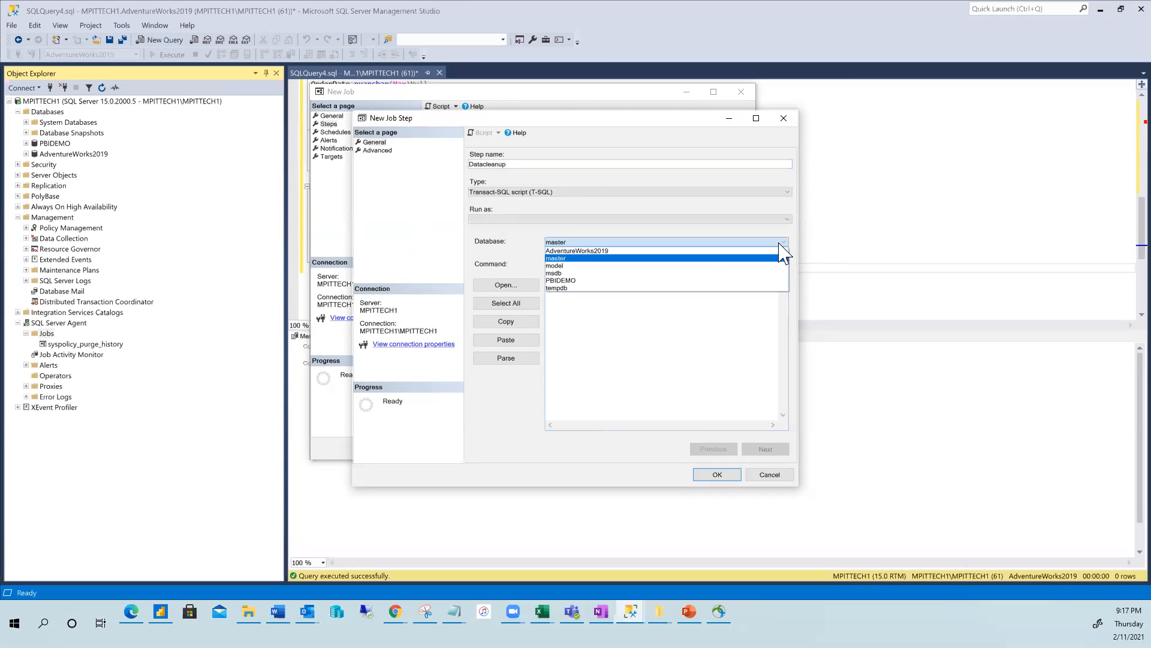
click(608, 252)
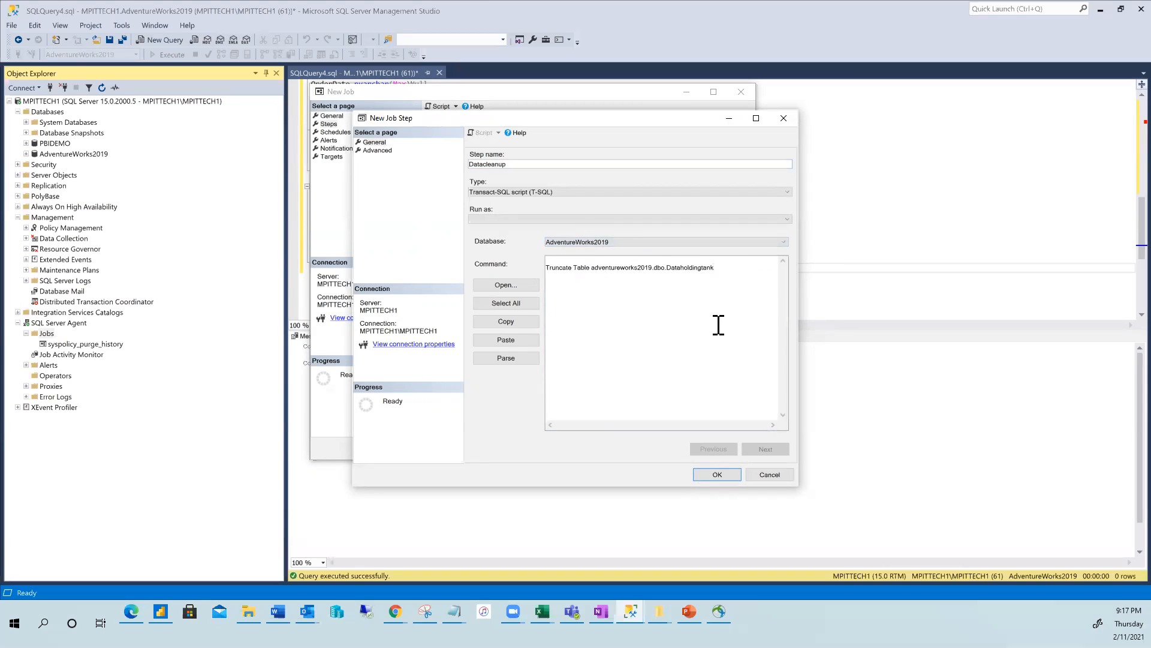
click(521, 363)
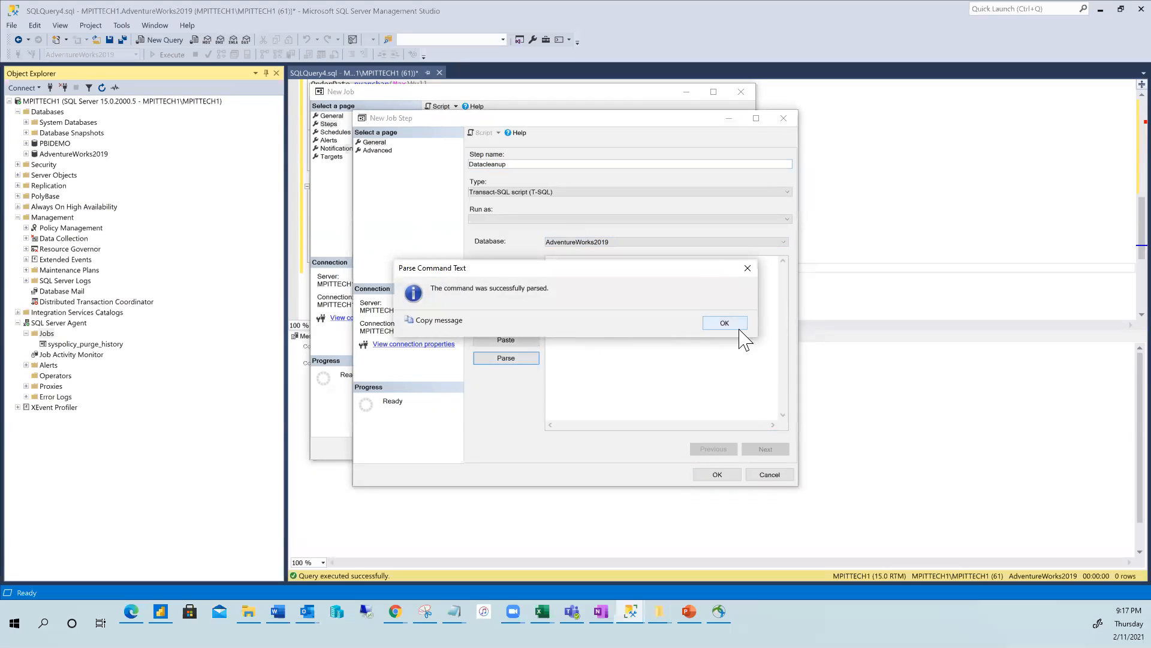
click(725, 323)
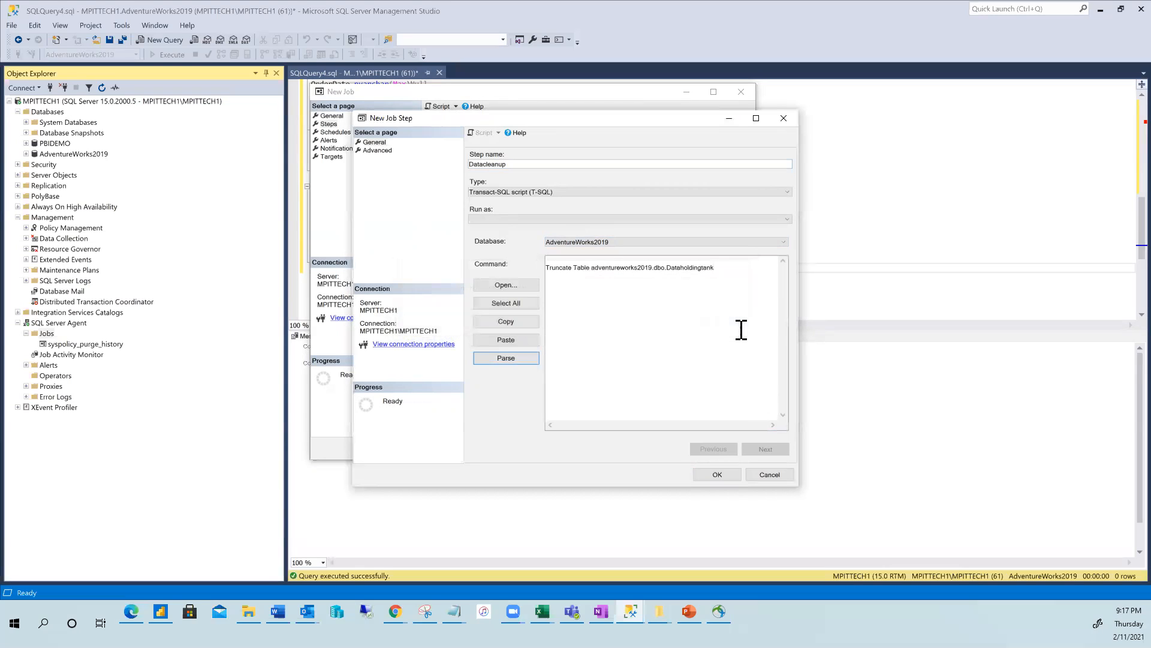
click(717, 474)
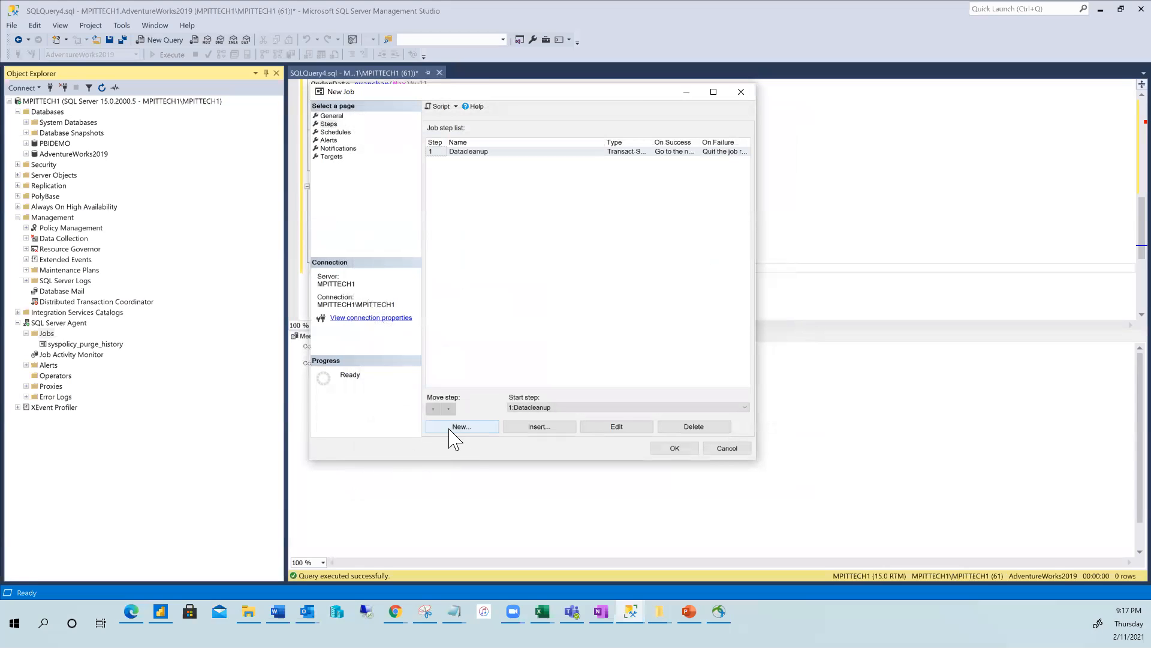
Start a new PurchaseReport step and paste the copied Use/Go/Exec PurchaseOrderInformation lines as its command.
click(466, 426)
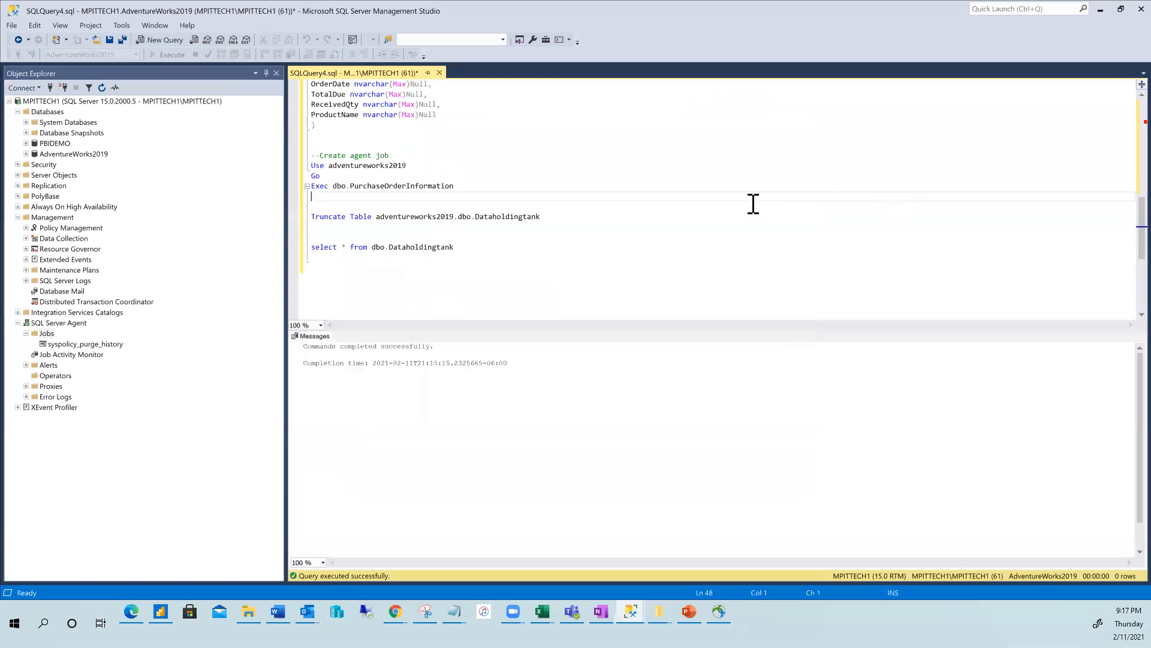
click(448, 196)
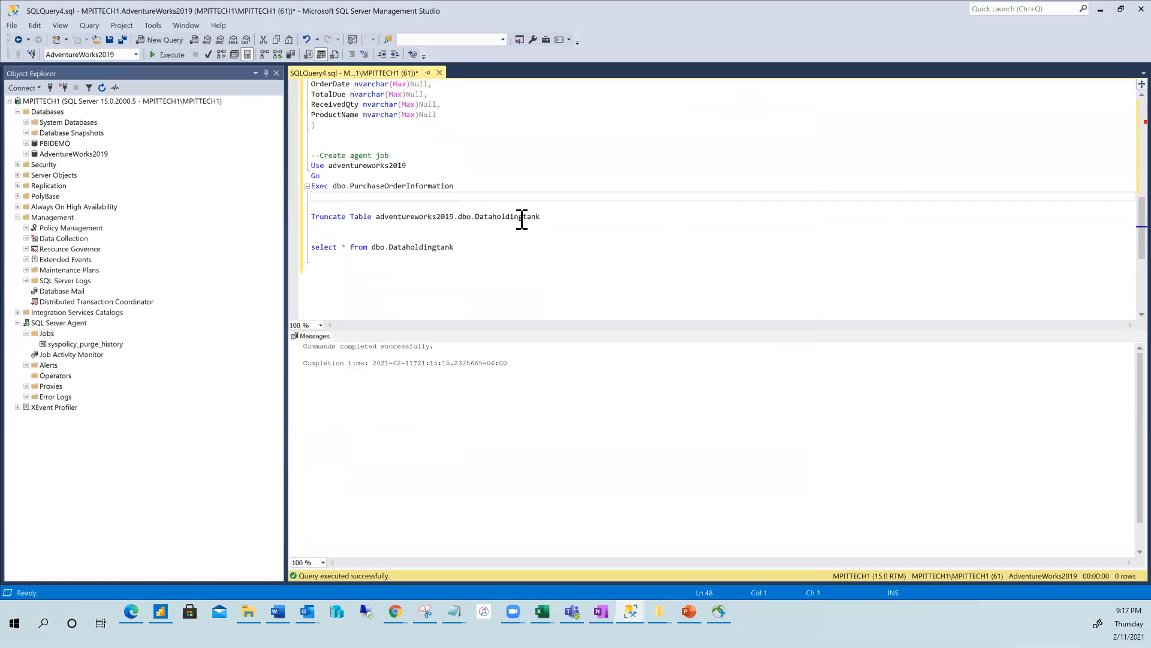
drag(463, 186, 307, 166)
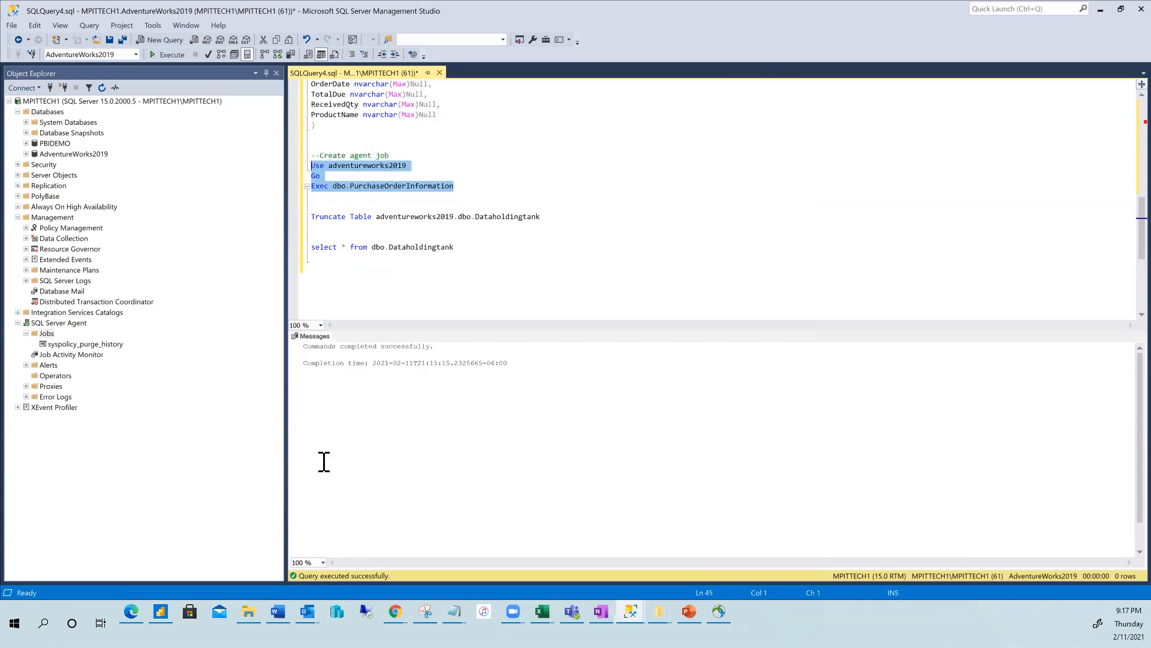
click(636, 609)
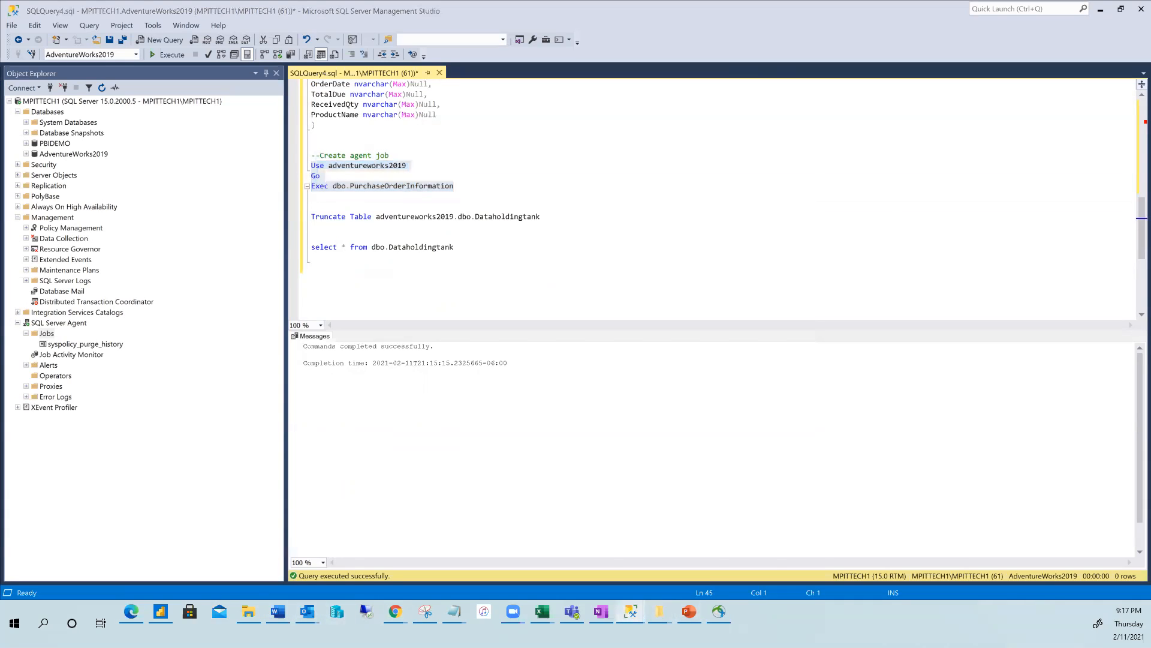
click(759, 577)
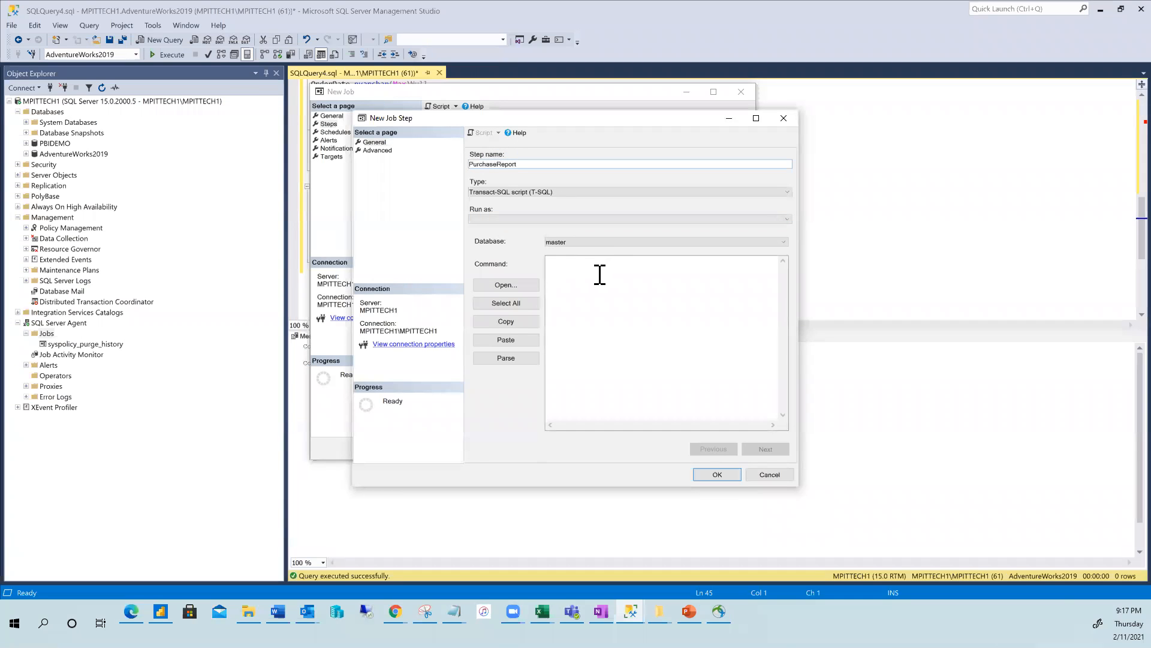
click(589, 286)
text(Use adventureworks2019 Go Exec dbo.PurchaseOrderInformation)
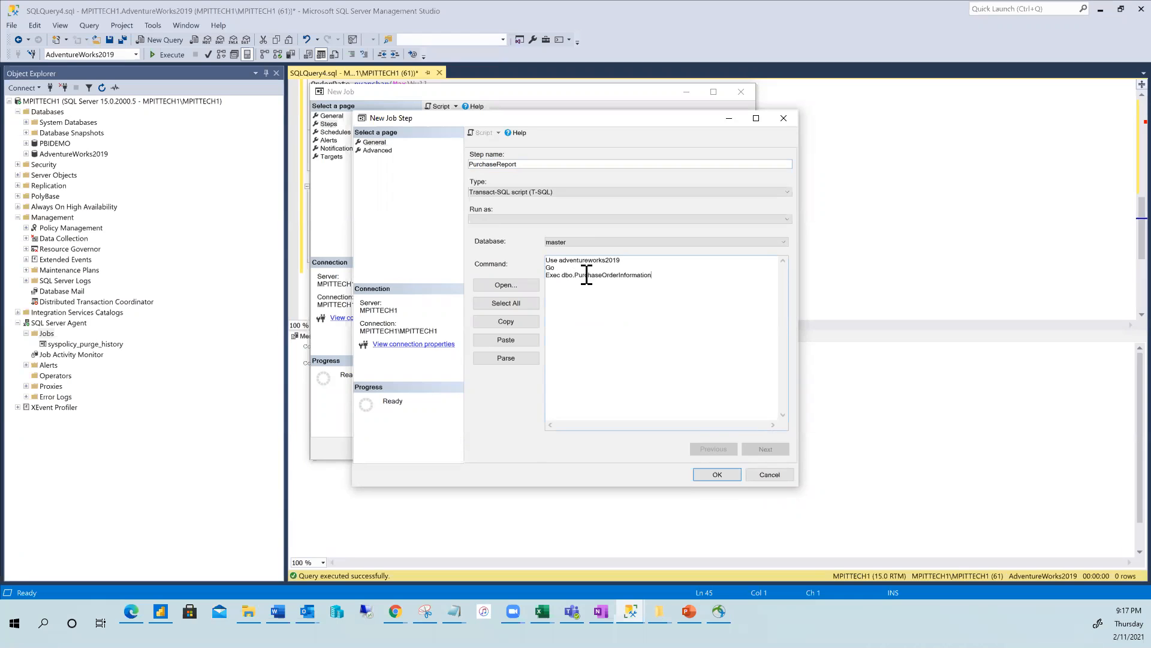
Keep master as the database, parse the command successfully, and save the PurchaseReport step.
drag(554, 268, 531, 257)
click(609, 325)
drag(565, 266, 528, 251)
click(784, 243)
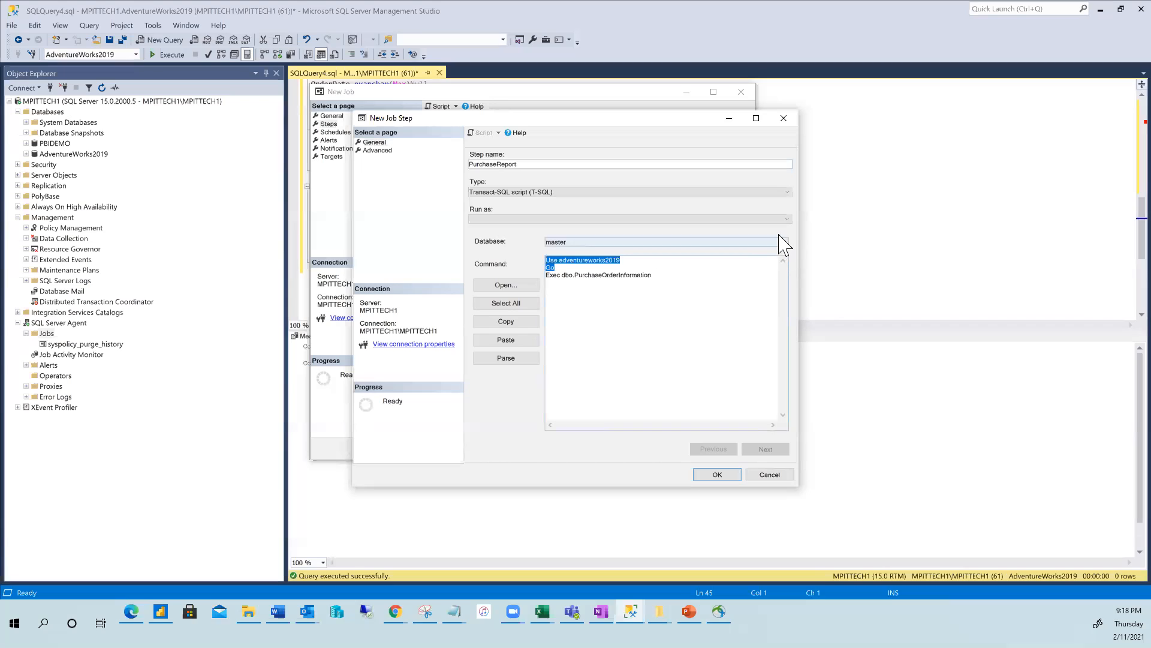
click(768, 241)
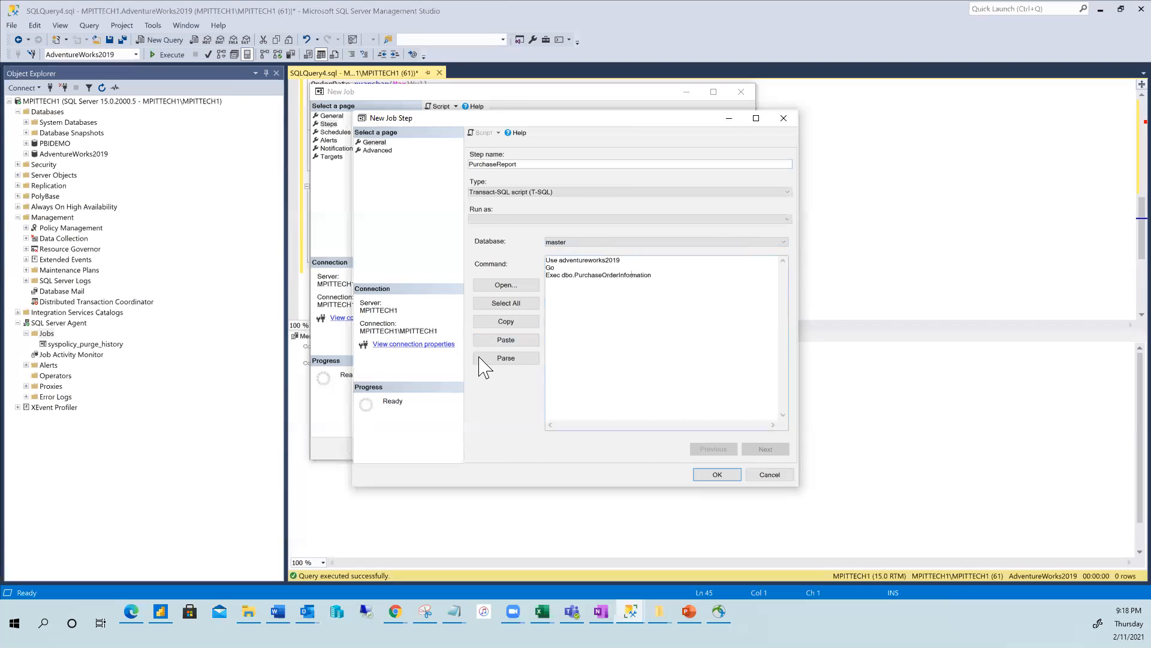
click(505, 358)
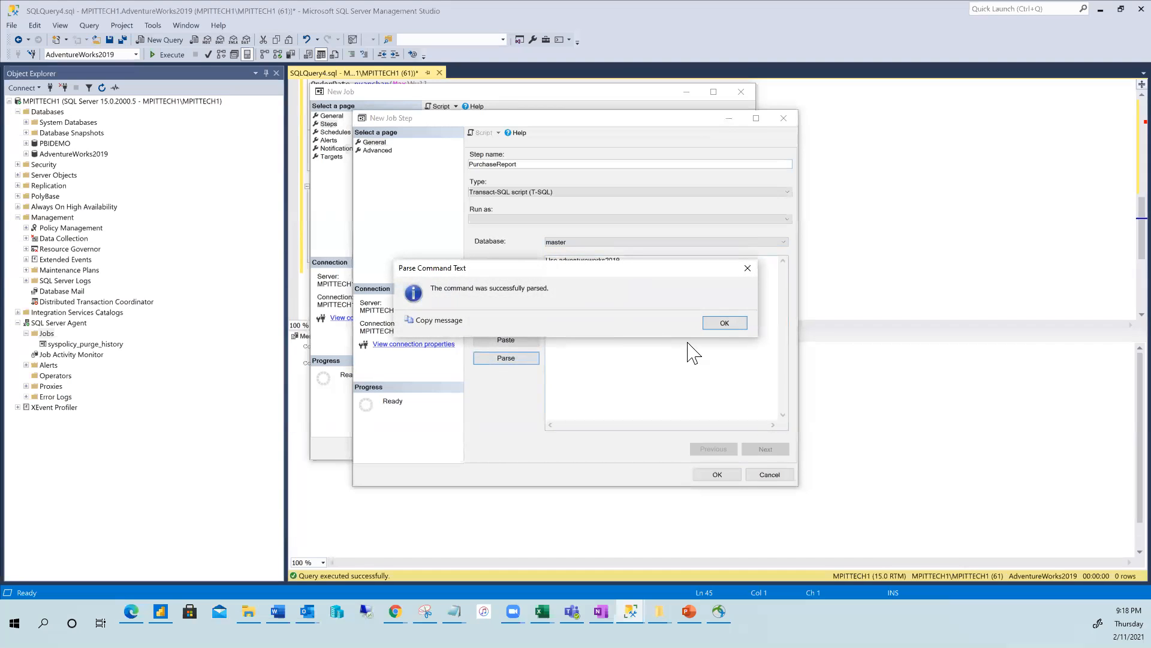
click(727, 322)
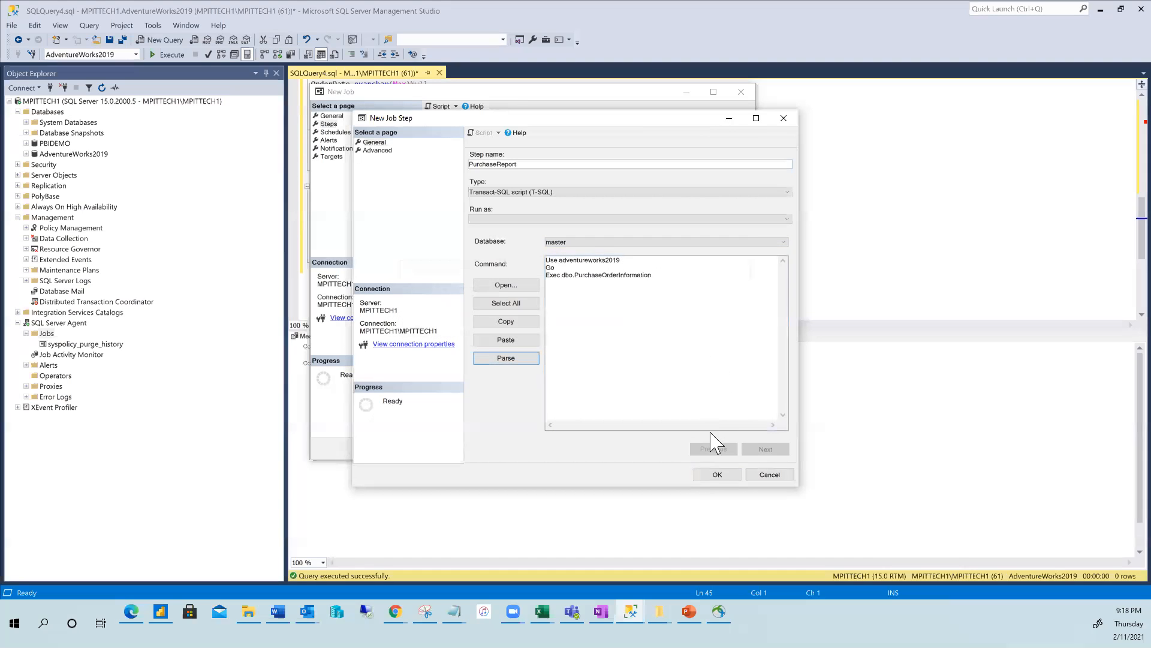
click(716, 474)
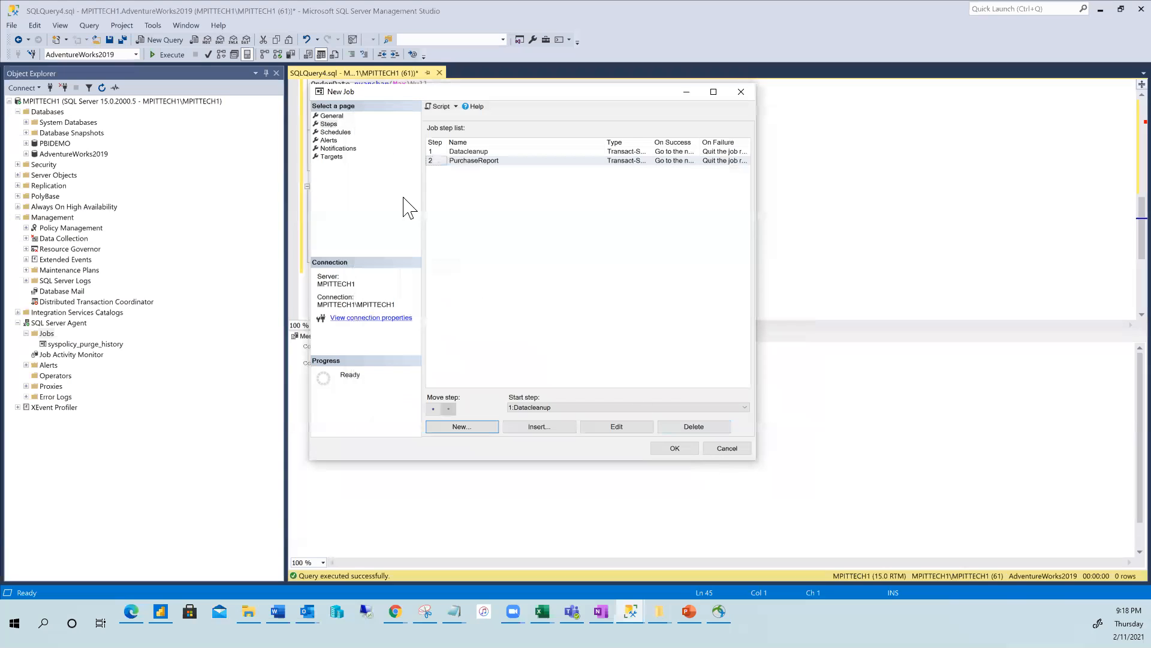
Create a weekly schedule named PurchaseReport running on Thursday instead of Sunday.
click(331, 133)
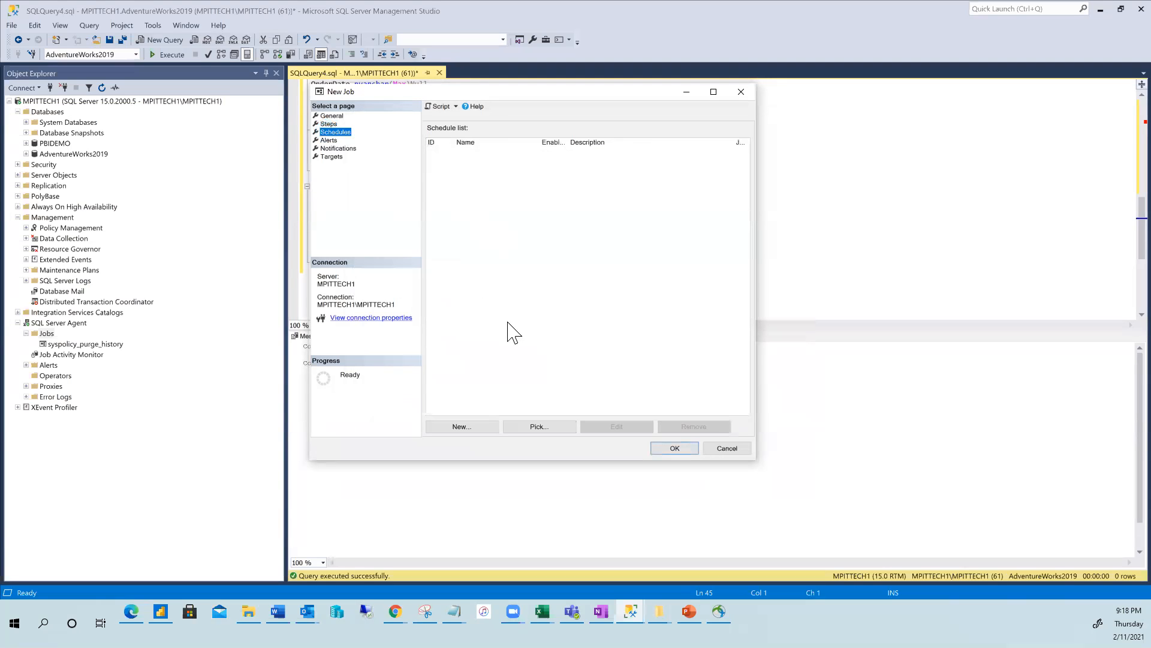
click(460, 429)
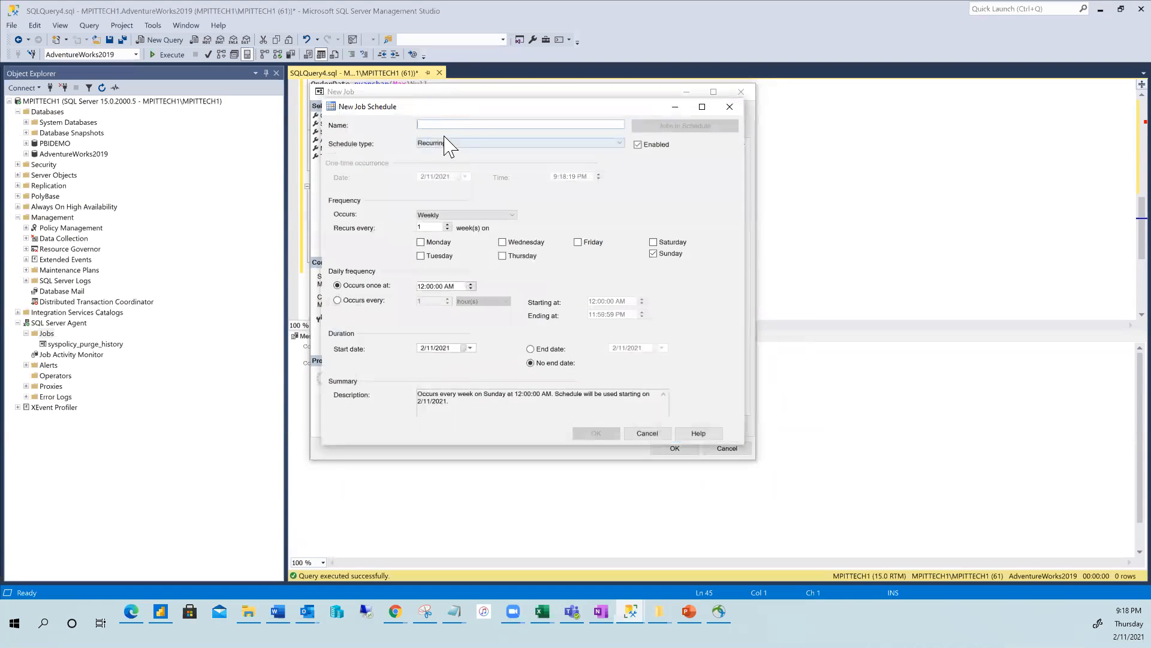
text(PurchaseReport)
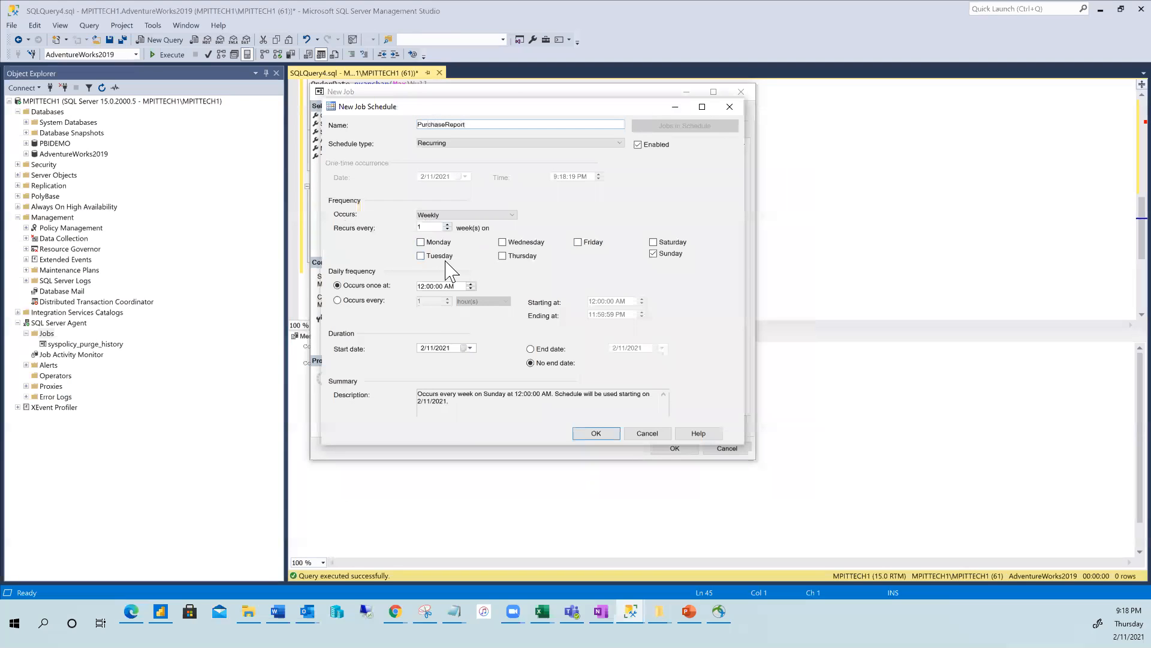
click(512, 215)
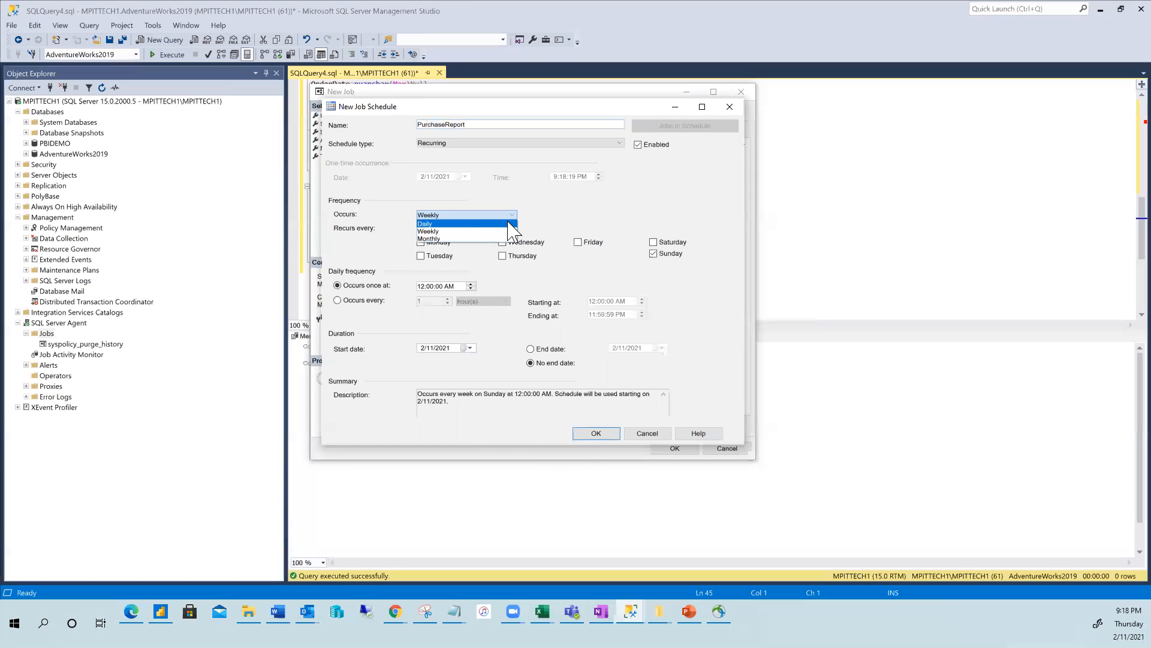
click(449, 233)
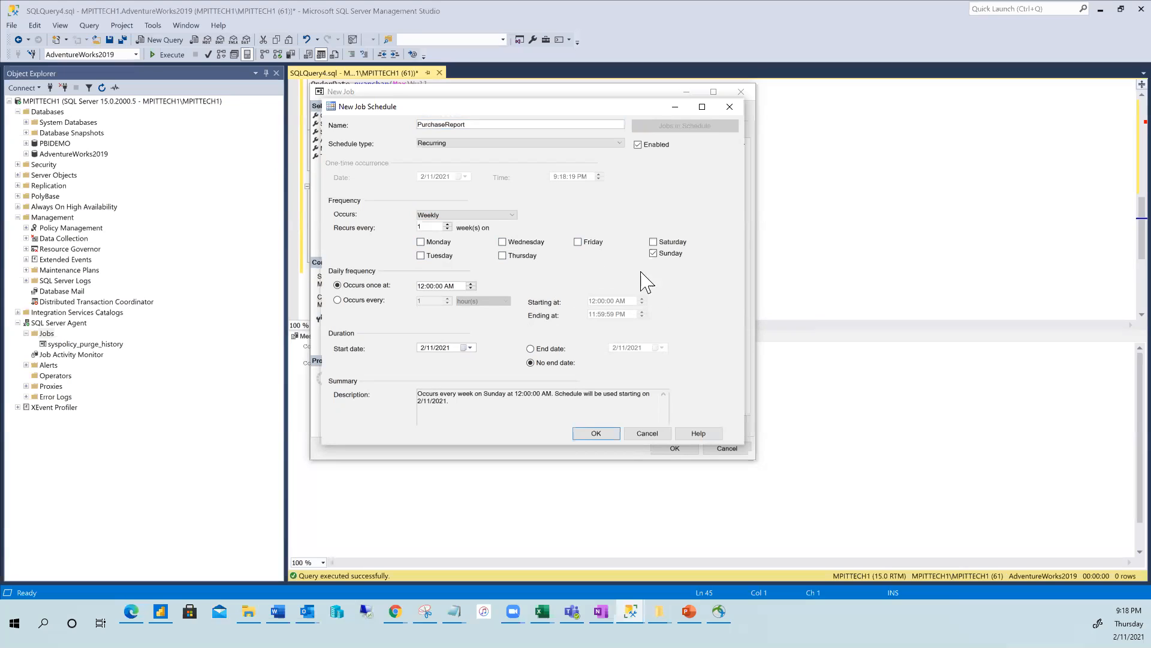
click(503, 255)
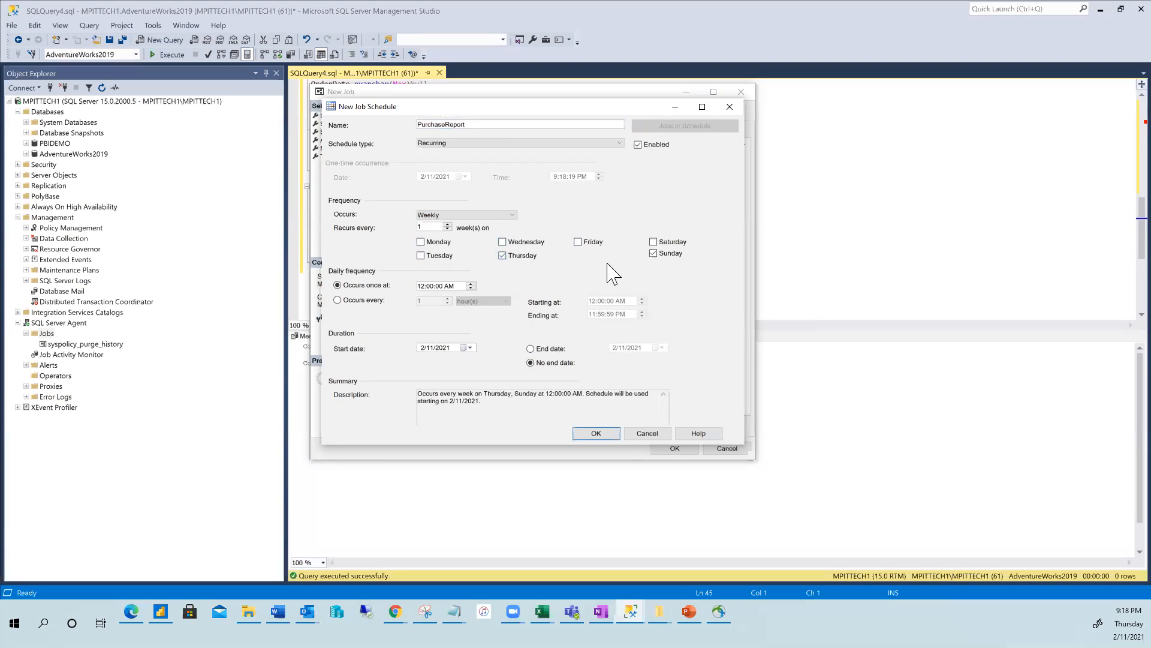
click(654, 254)
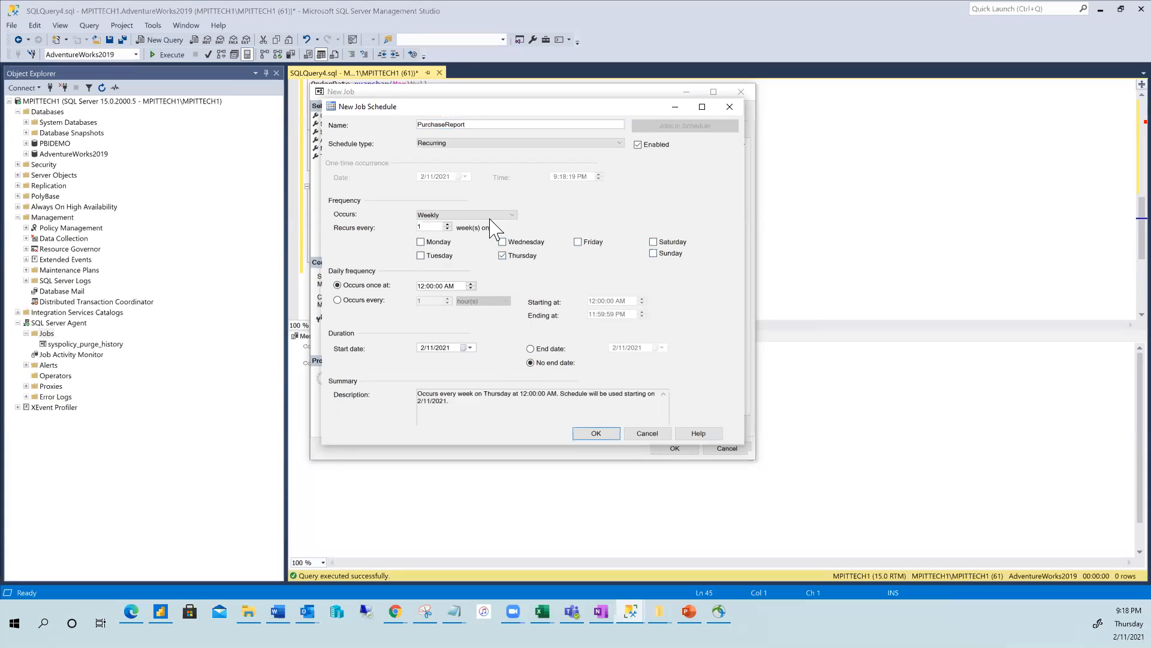
Set the schedule's run time to 9:45 PM and save it.
click(421, 287)
click(471, 288)
click(472, 288)
key(Right)
key(Right)
key(Right)
click(471, 283)
click(421, 286)
click(472, 289)
click(597, 434)
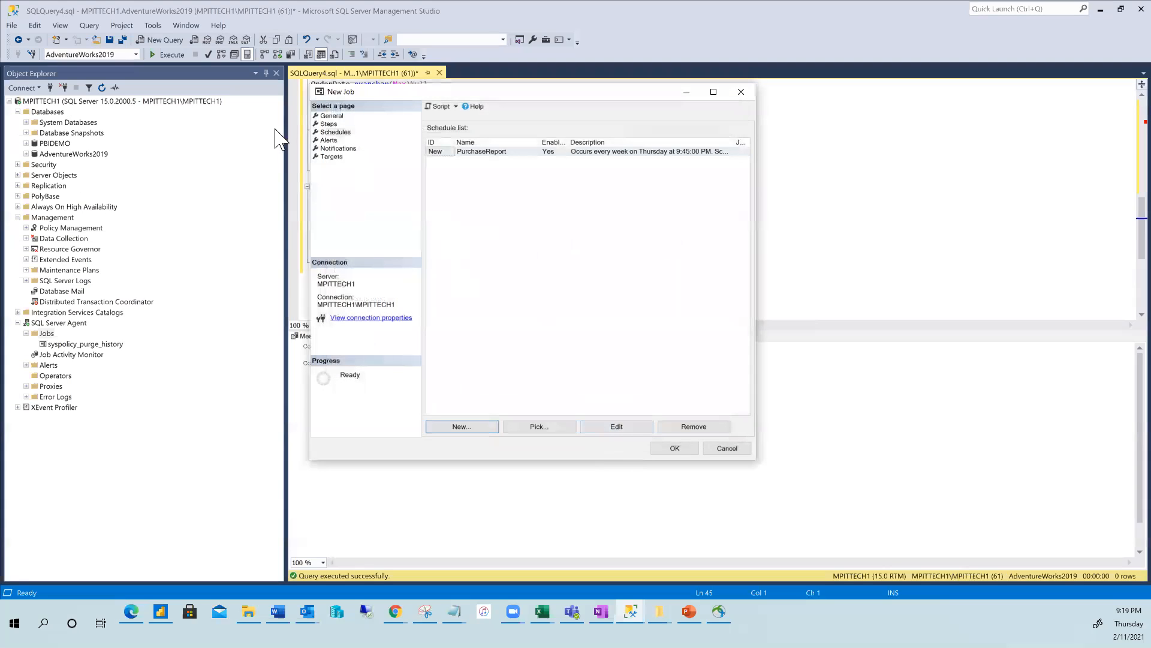
Enable e-mail notification to SQLmonitoring when the job fails, then create the job.
click(339, 147)
click(431, 141)
click(585, 142)
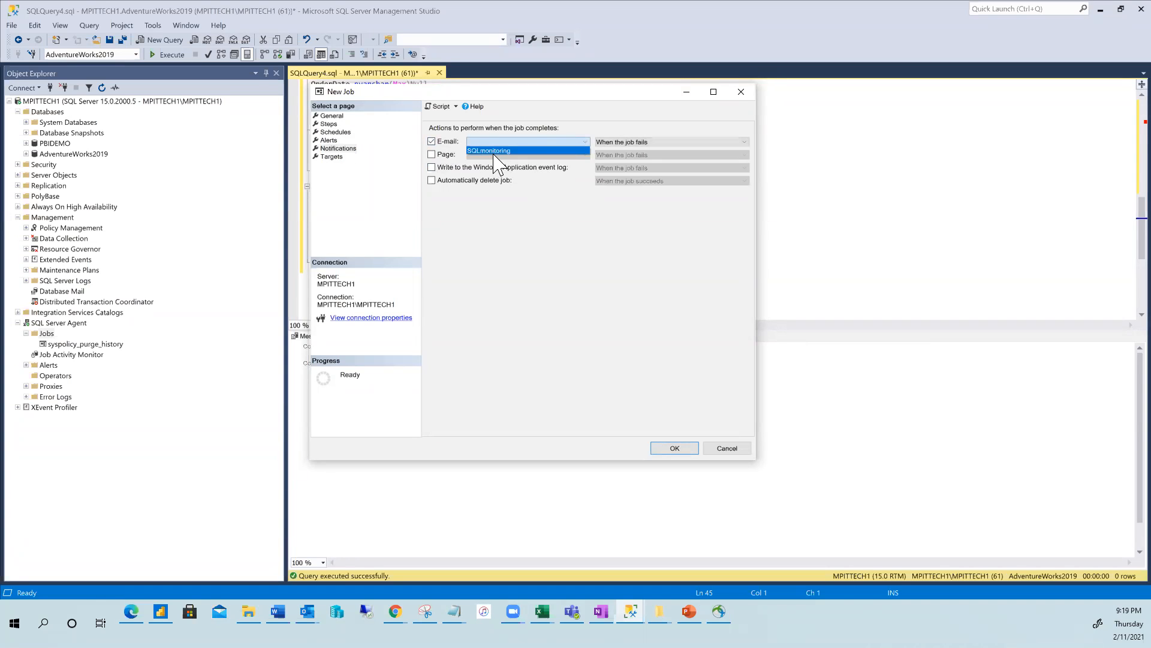
click(495, 151)
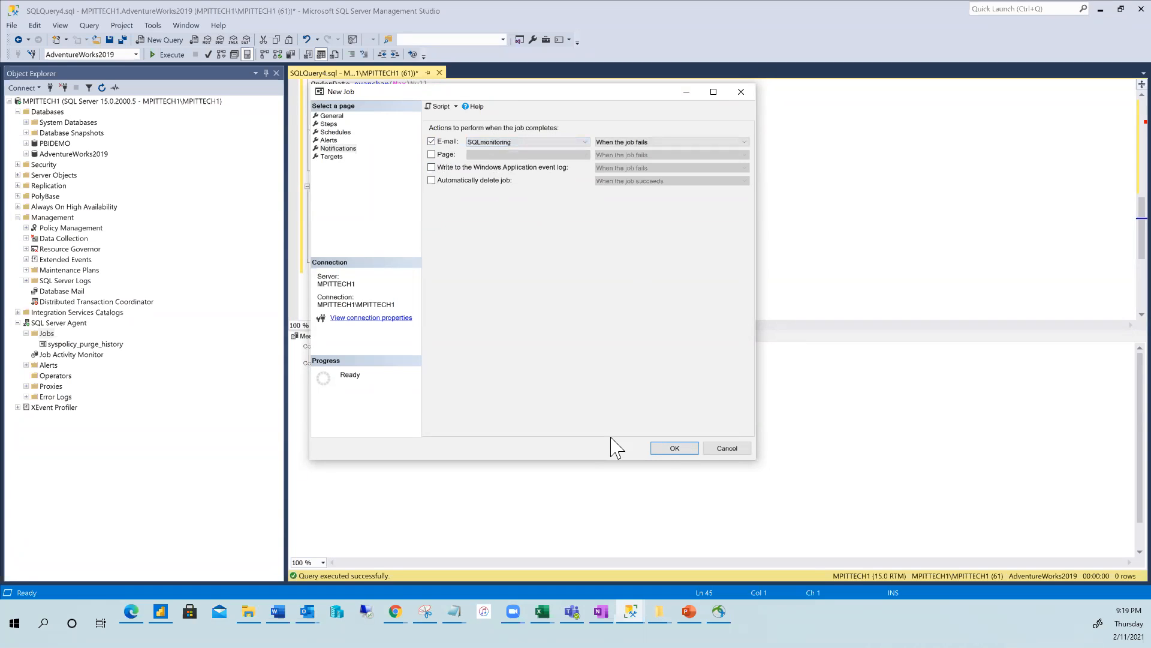
click(672, 448)
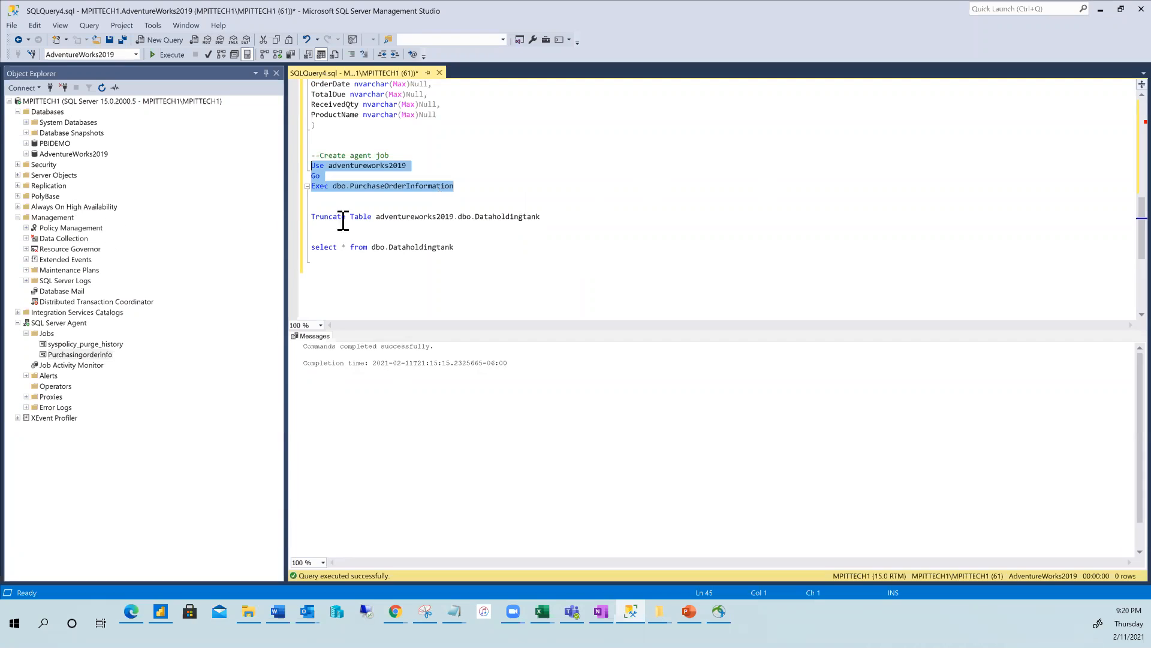
Refresh the Jobs list to show Purchasingorderinfo, then run the Dataholdingtank select query, which returns no rows.
right_click(46, 334)
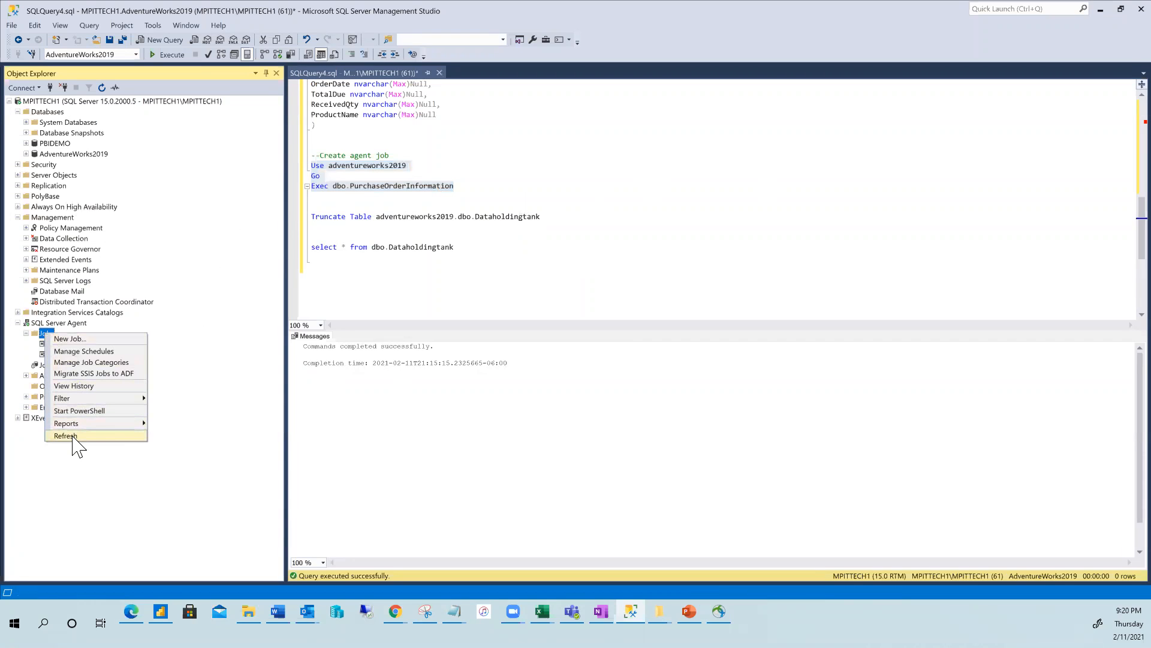
click(75, 436)
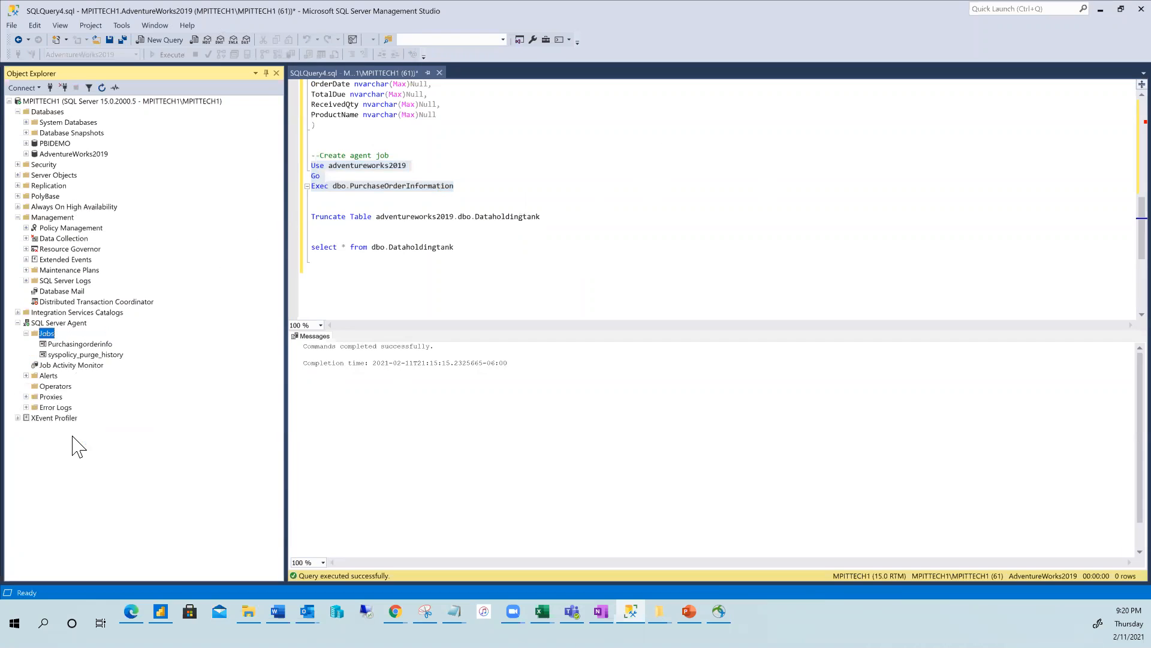
click(59, 346)
right_click(77, 346)
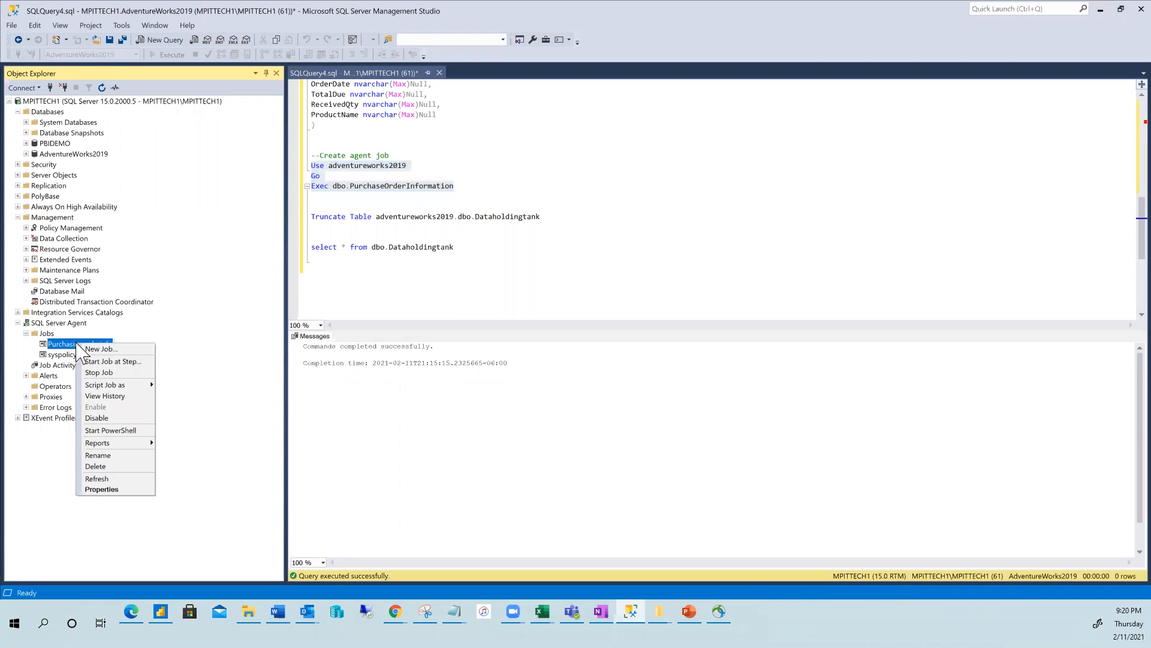
click(173, 247)
drag(470, 248, 292, 244)
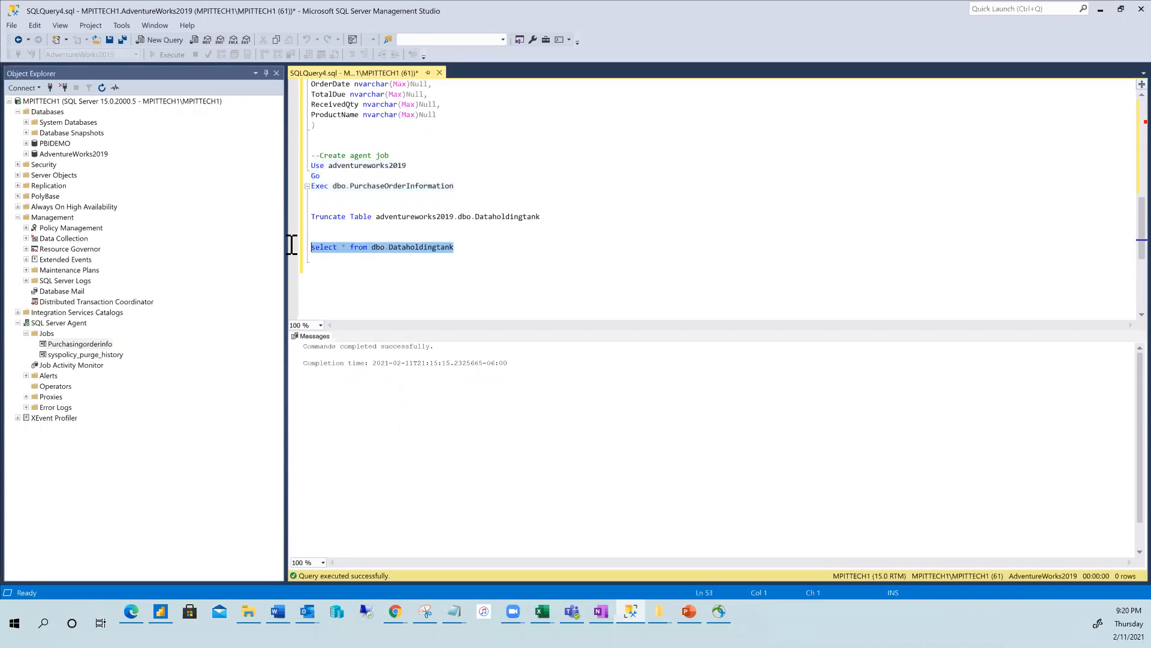
click(170, 54)
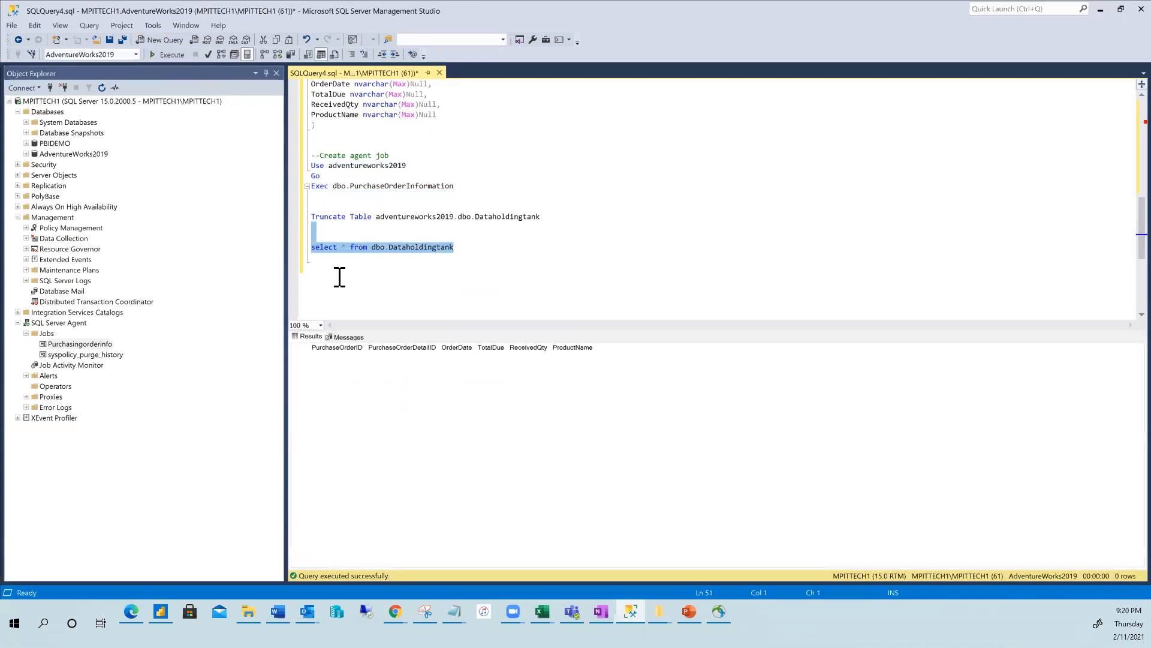
Start the Purchasingorderinfo job at step 1 Datacleanup and close the successful progress report.
right_click(60, 343)
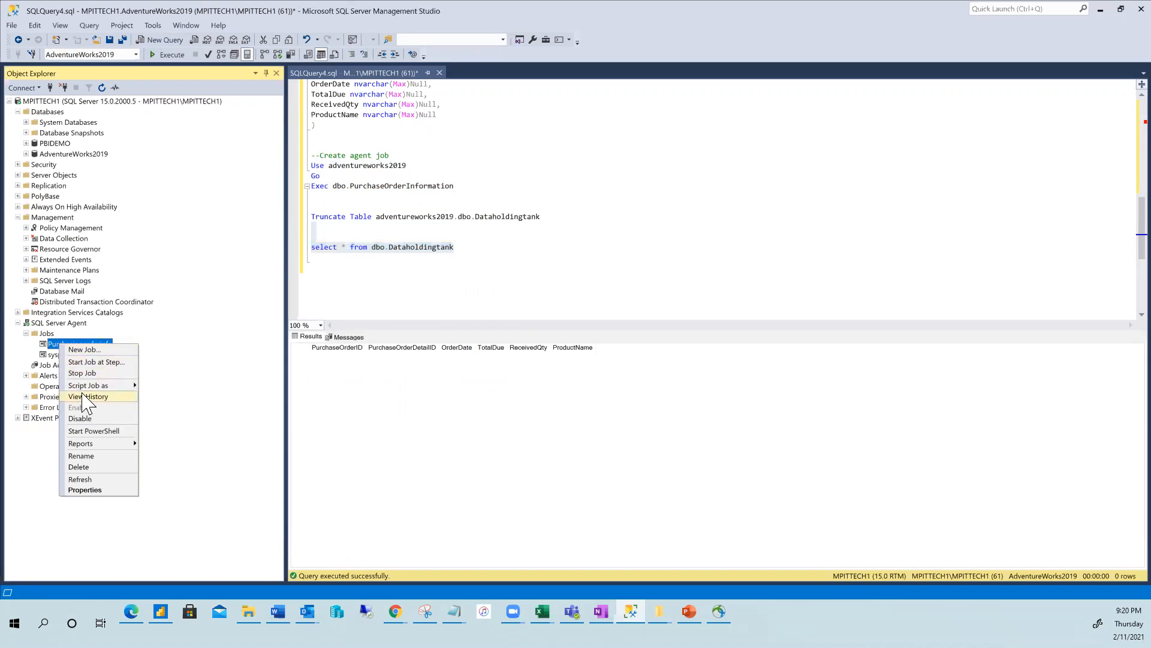
click(96, 362)
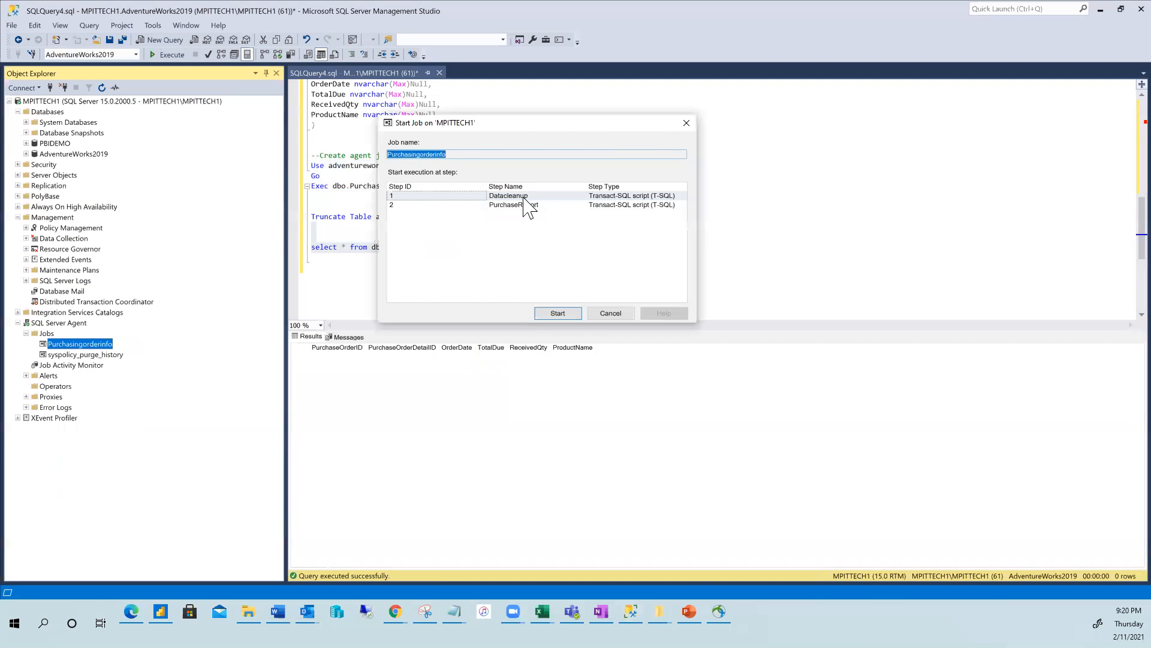
click(418, 196)
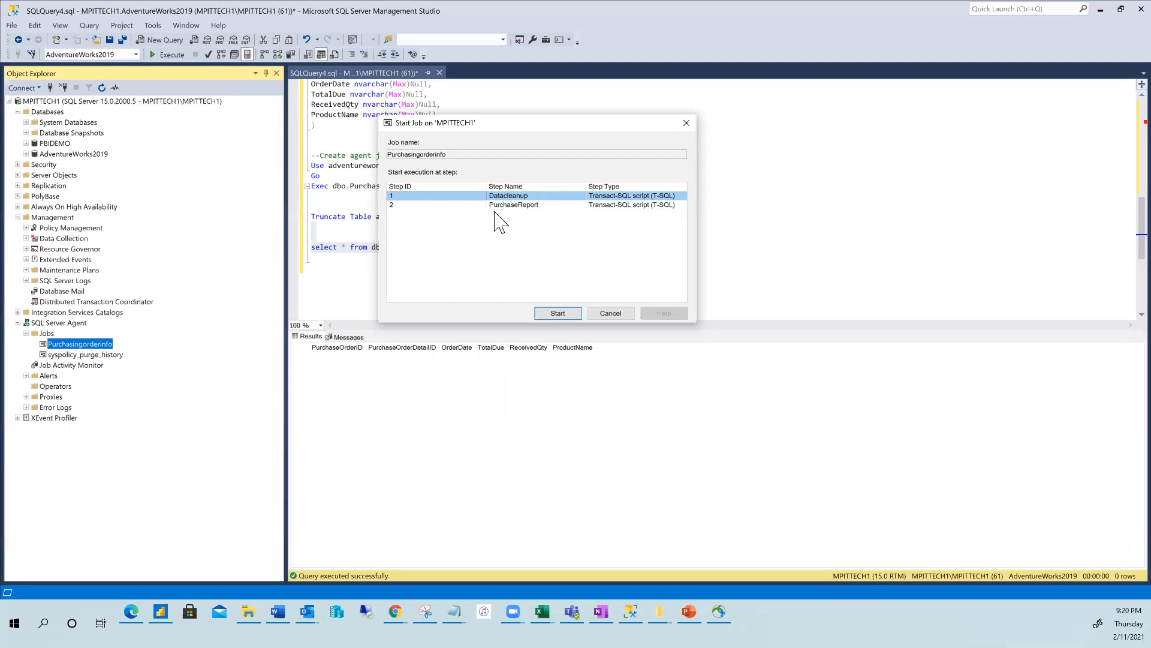
click(558, 314)
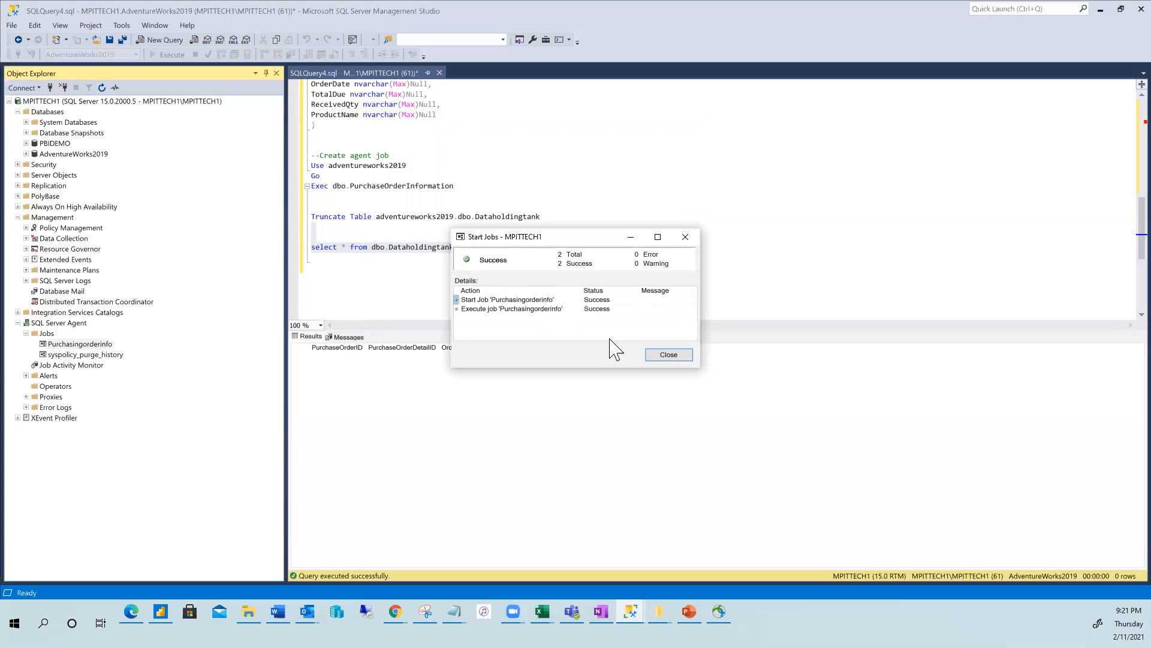
click(668, 354)
drag(469, 258, 311, 247)
Rerun the Dataholdingtank query and select all 8,845 returned purchase order rows.
click(169, 54)
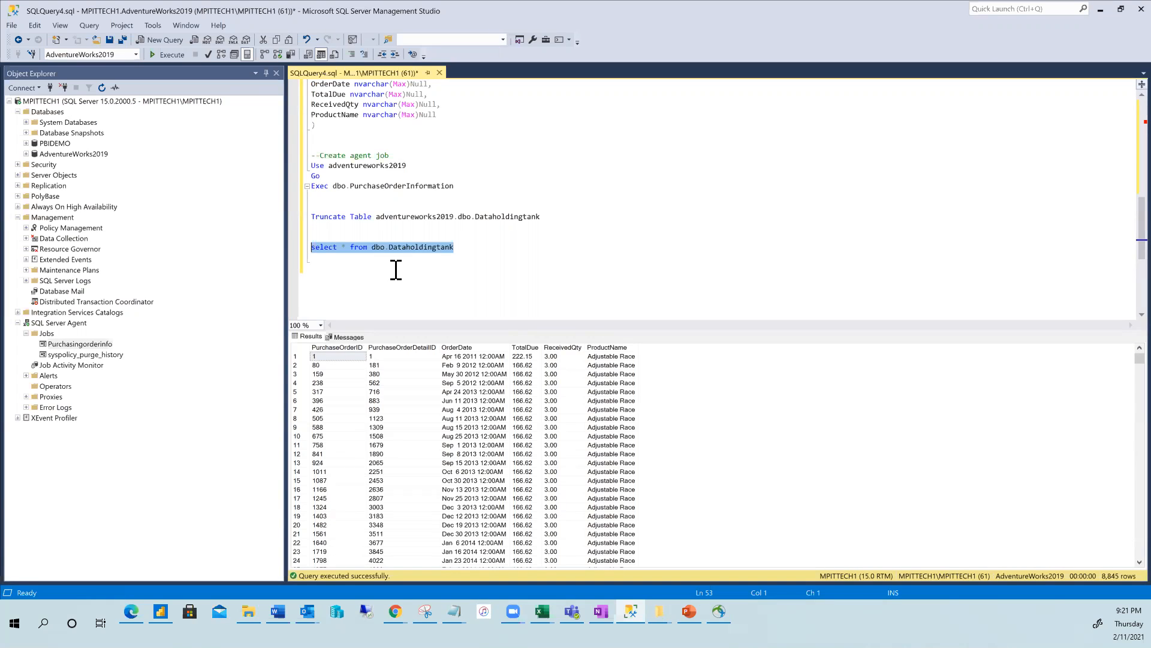
click(456, 249)
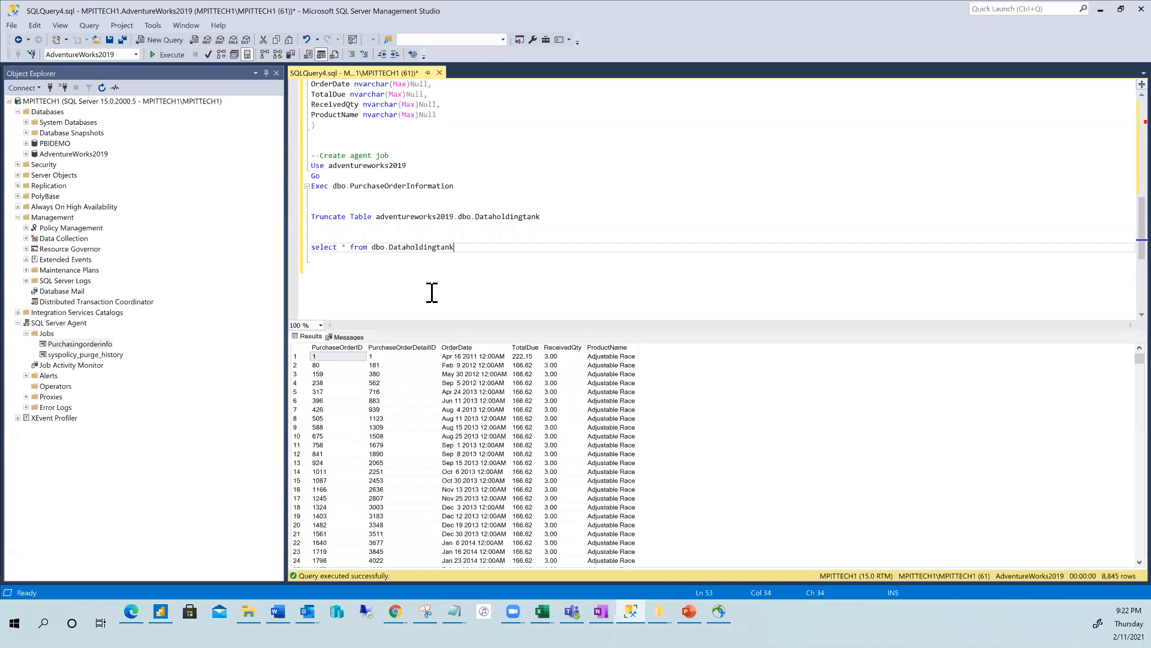
click(302, 348)
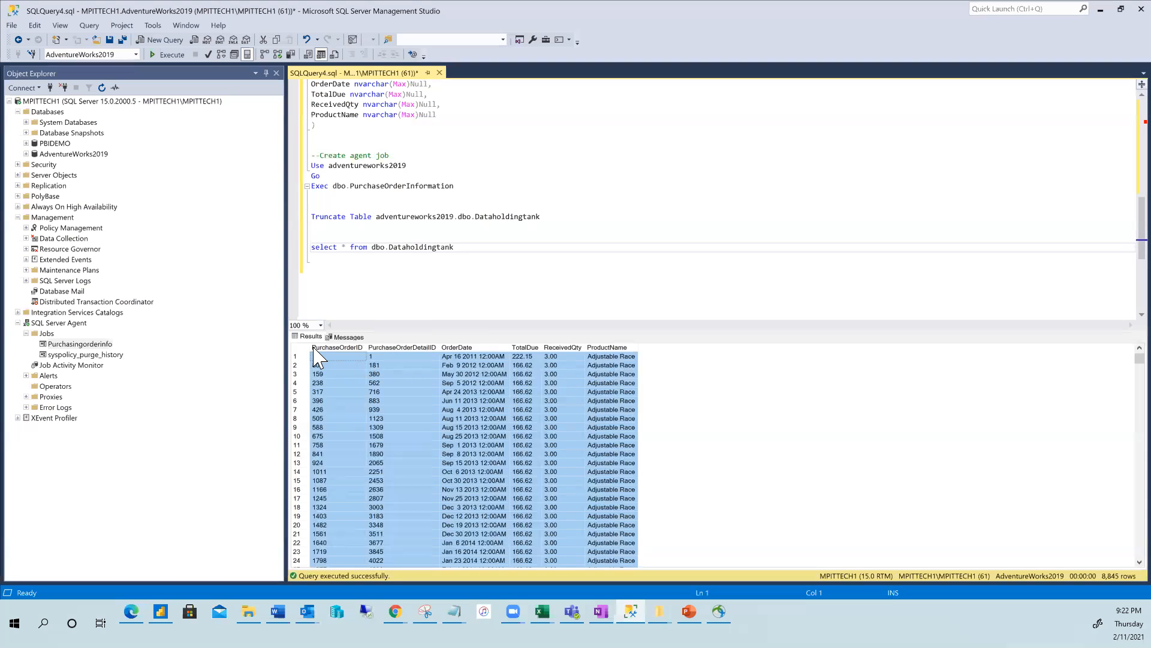
Expand AdventureWorks2019, refresh its Tables folder and select the new dbo.Dataholdingtank table.
click(34, 155)
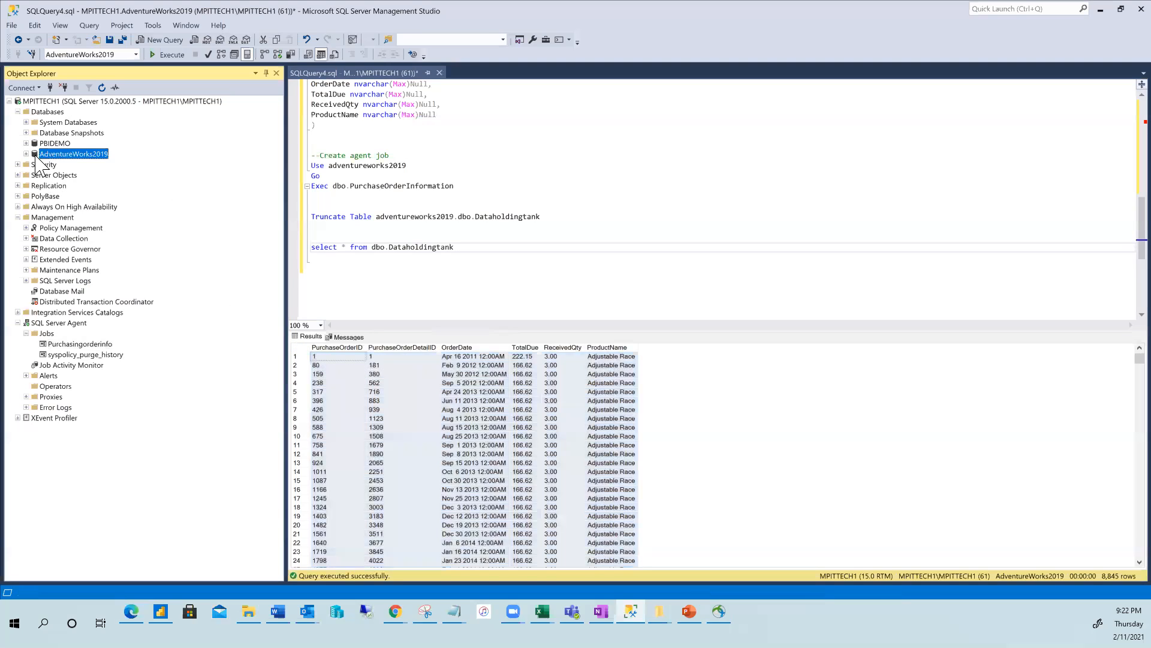
double_click(33, 155)
double_click(50, 218)
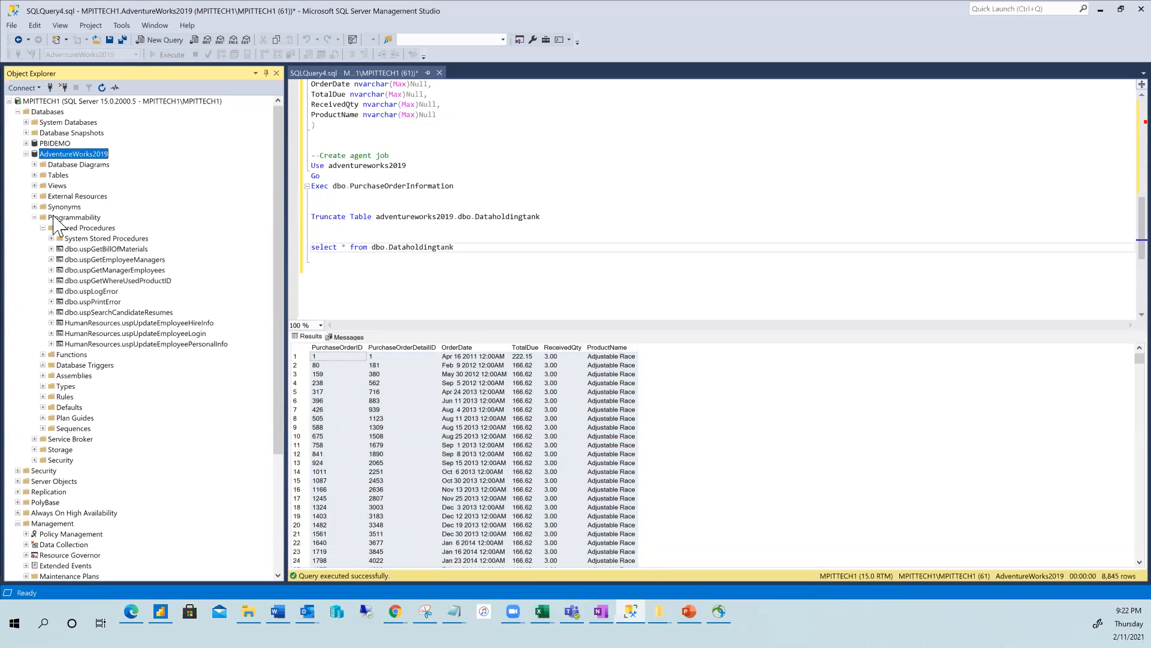
click(36, 175)
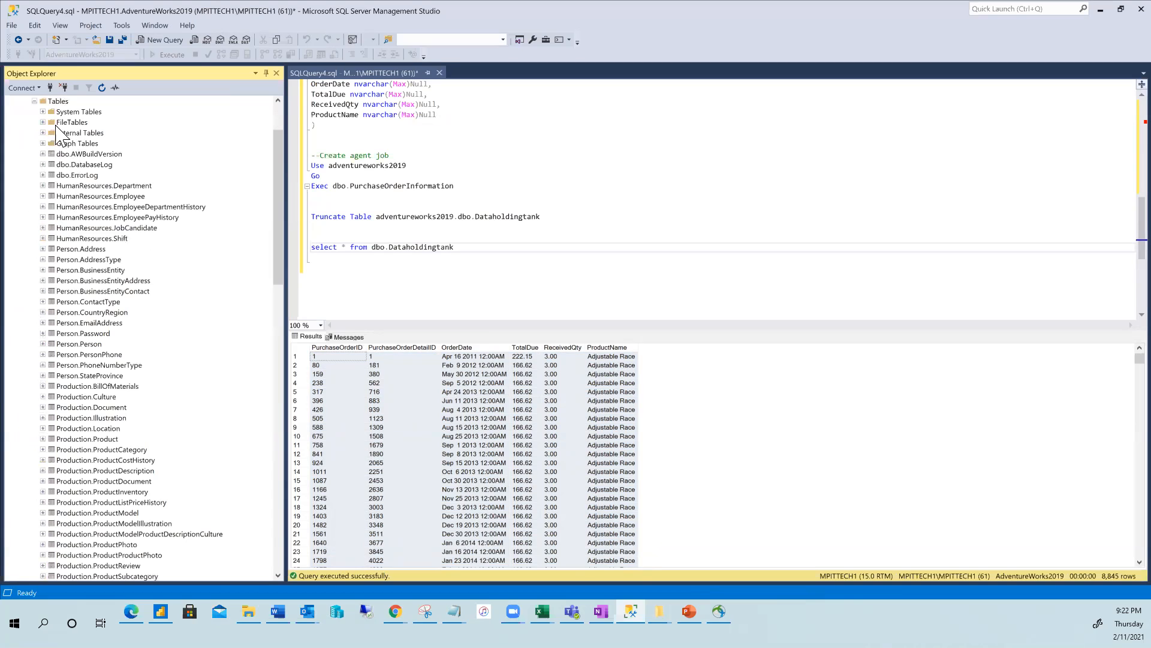
right_click(58, 101)
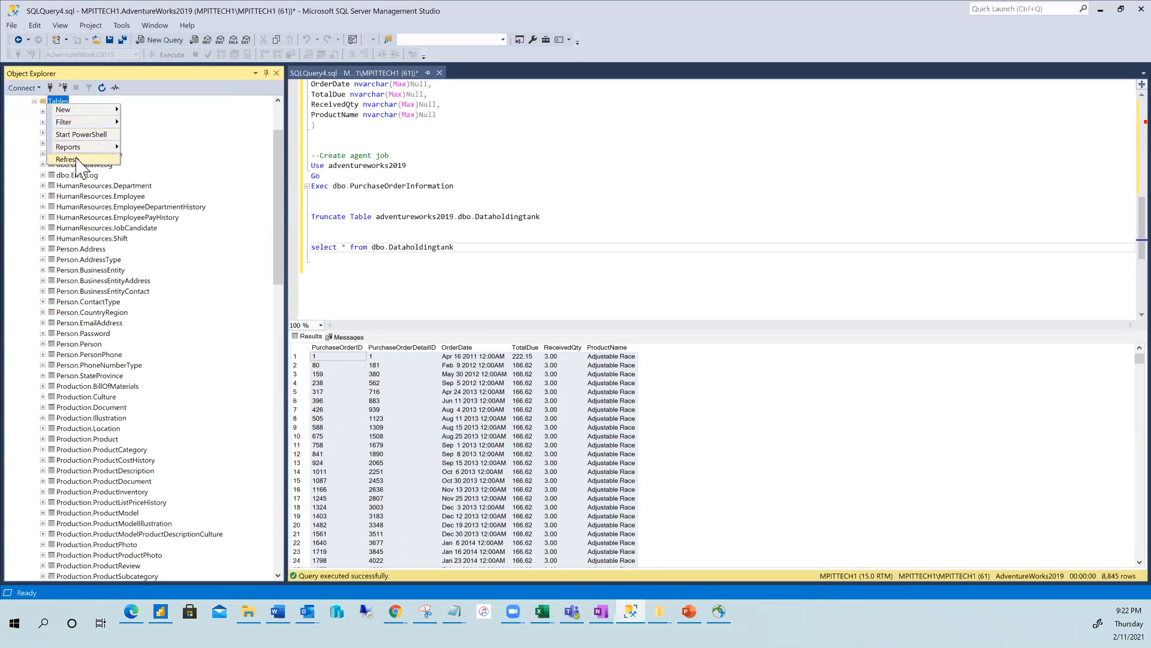
click(78, 174)
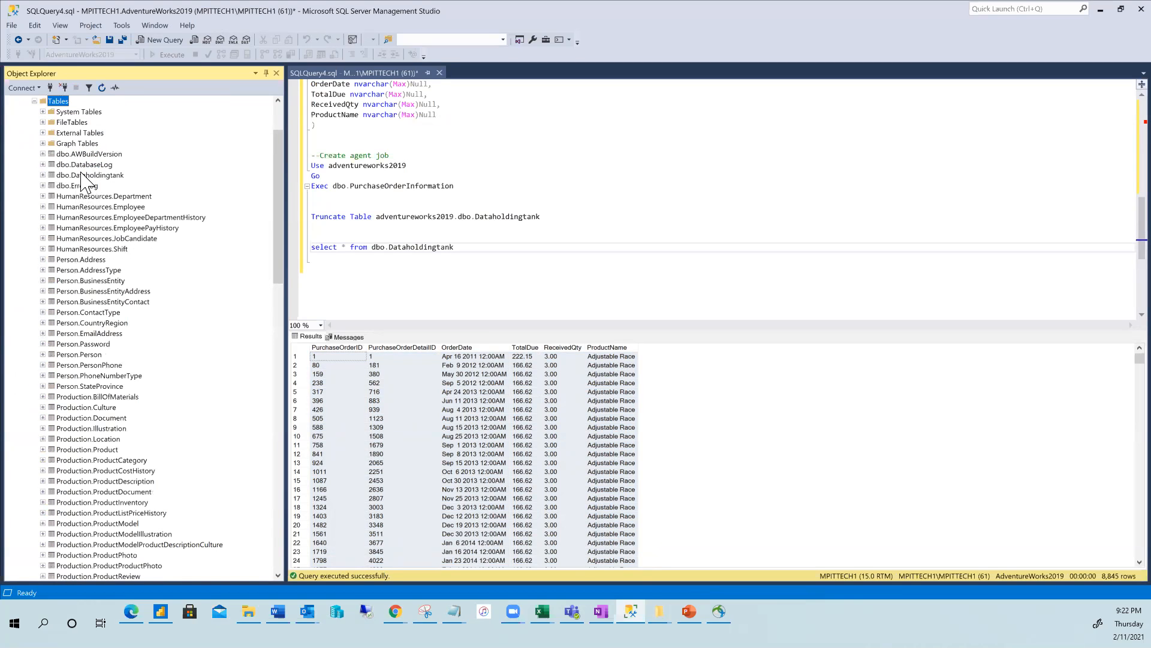
click(75, 175)
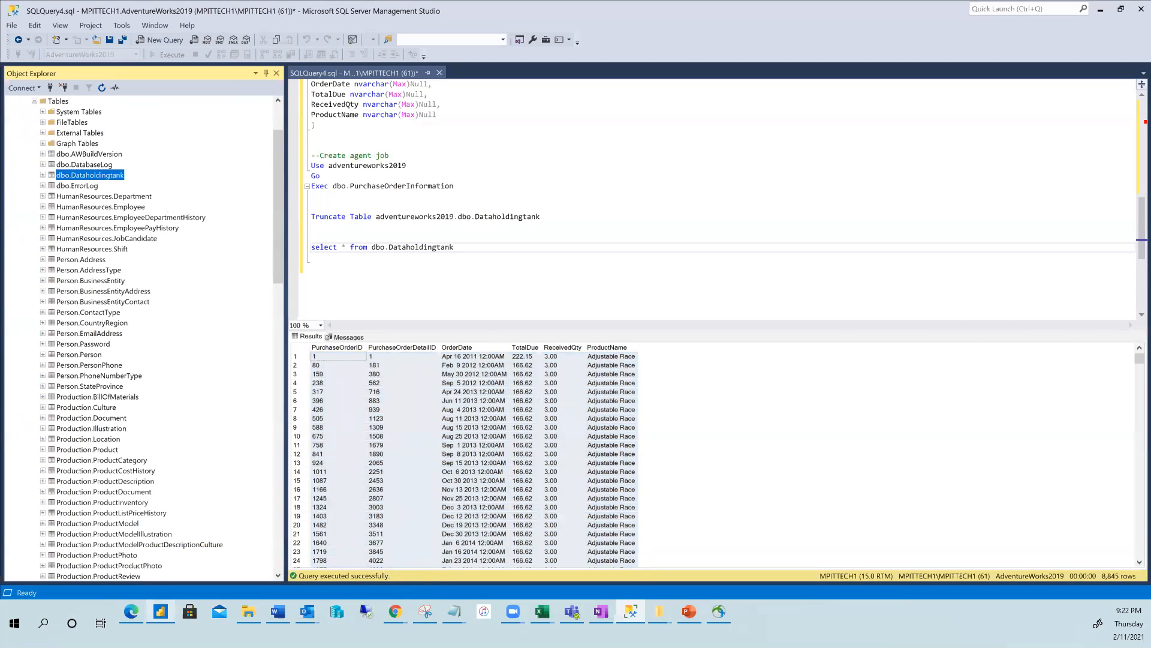
click(160, 611)
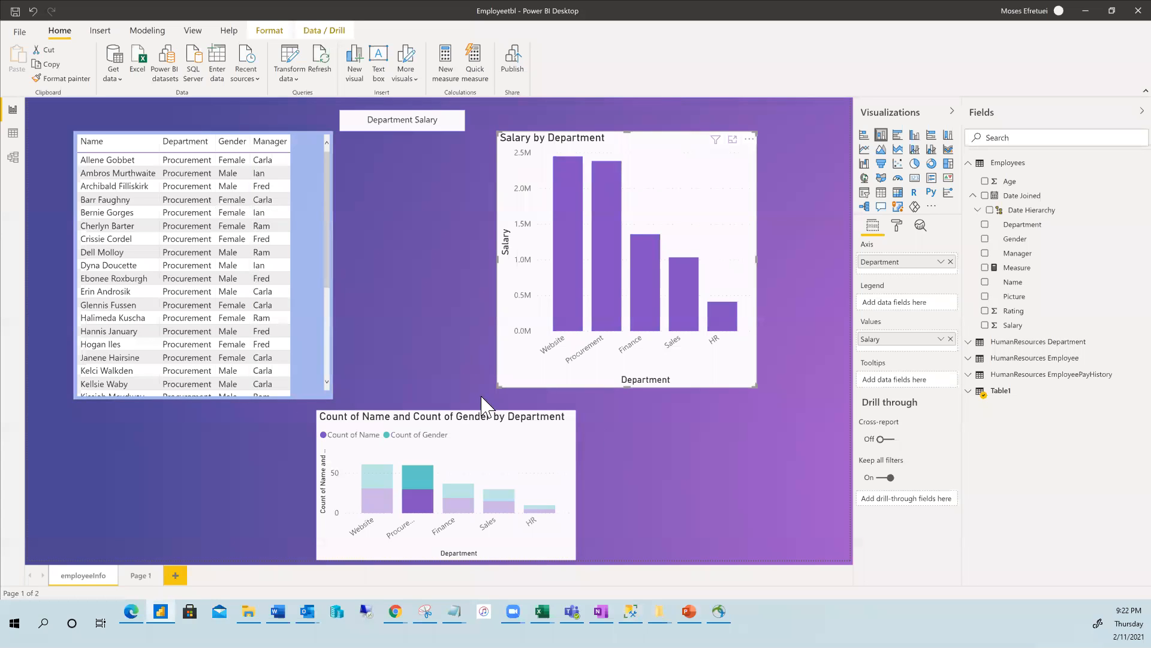
Add a blank Page 2 to the report and pick SQL Server as the Get data source.
click(140, 575)
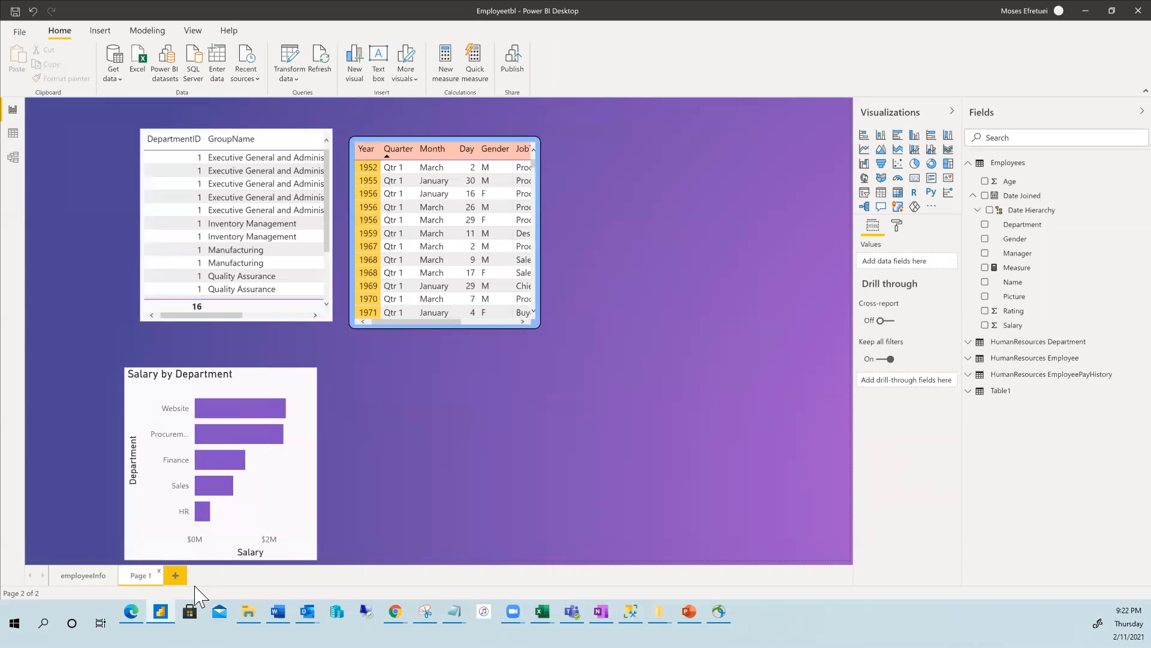
click(175, 576)
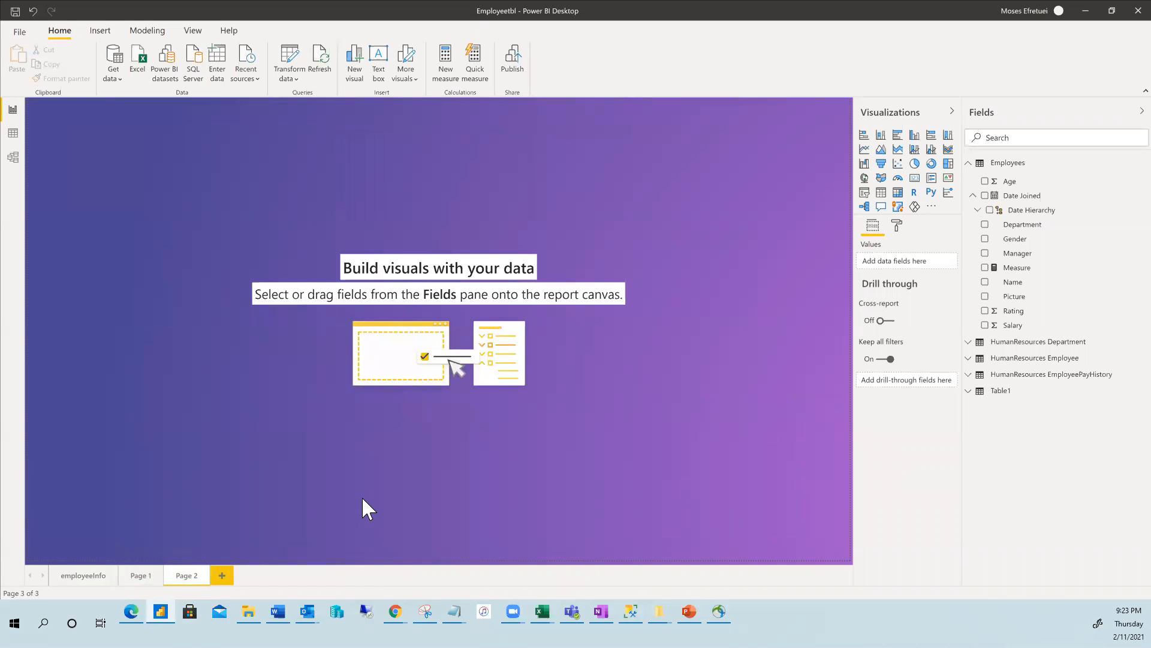
click(112, 78)
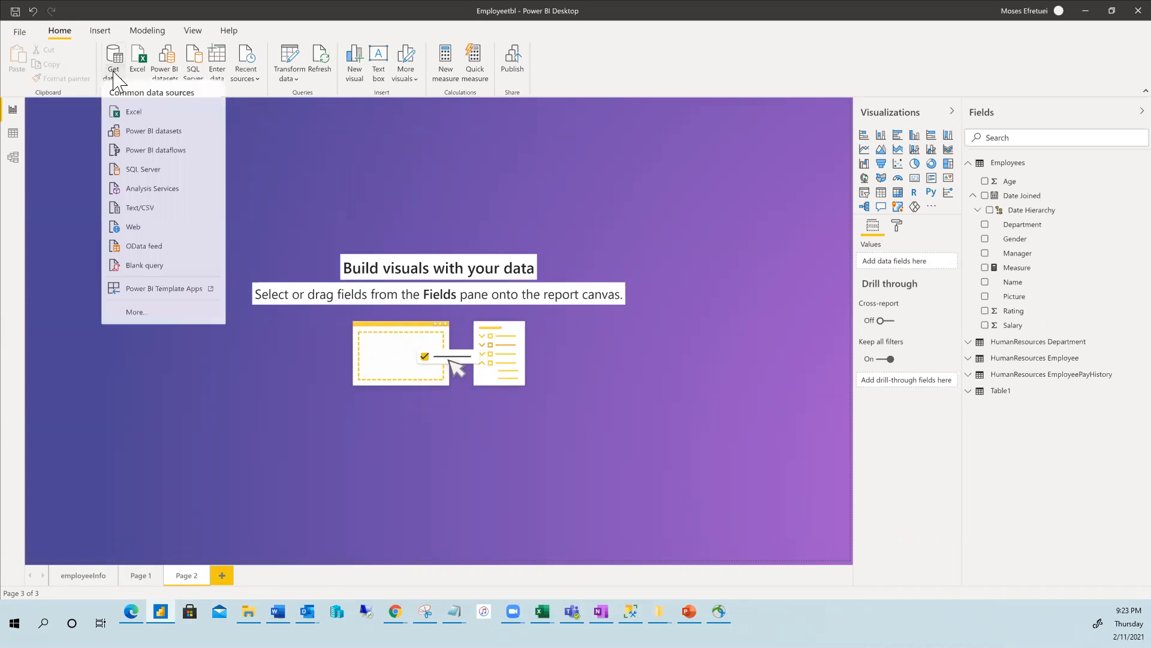
click(148, 177)
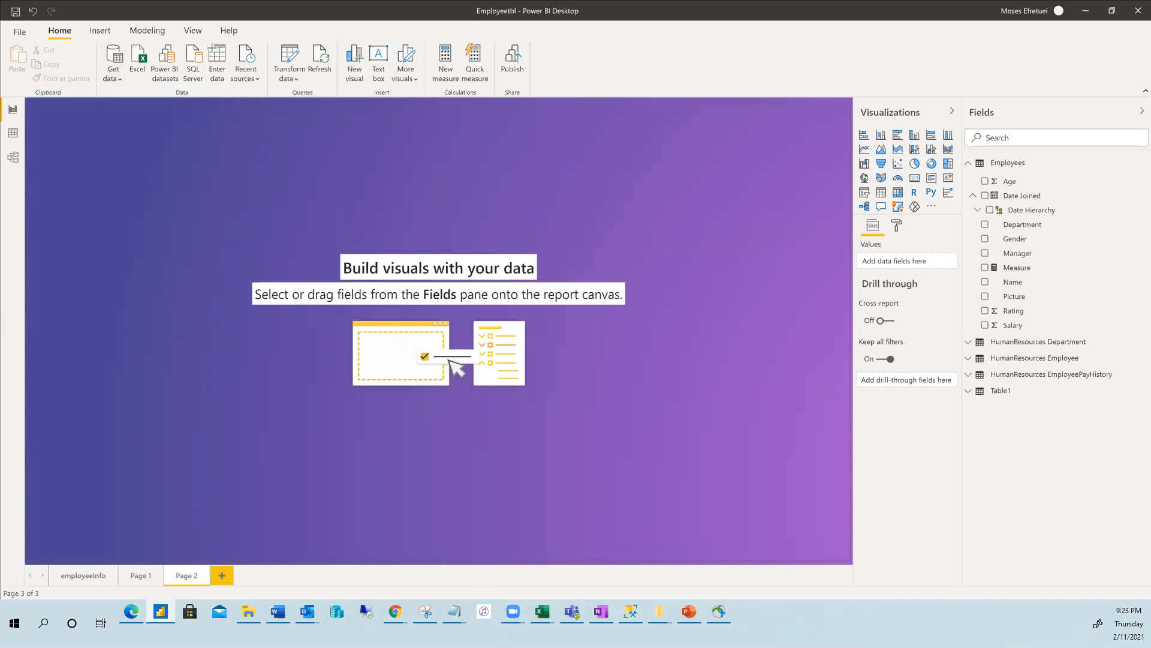
click(630, 612)
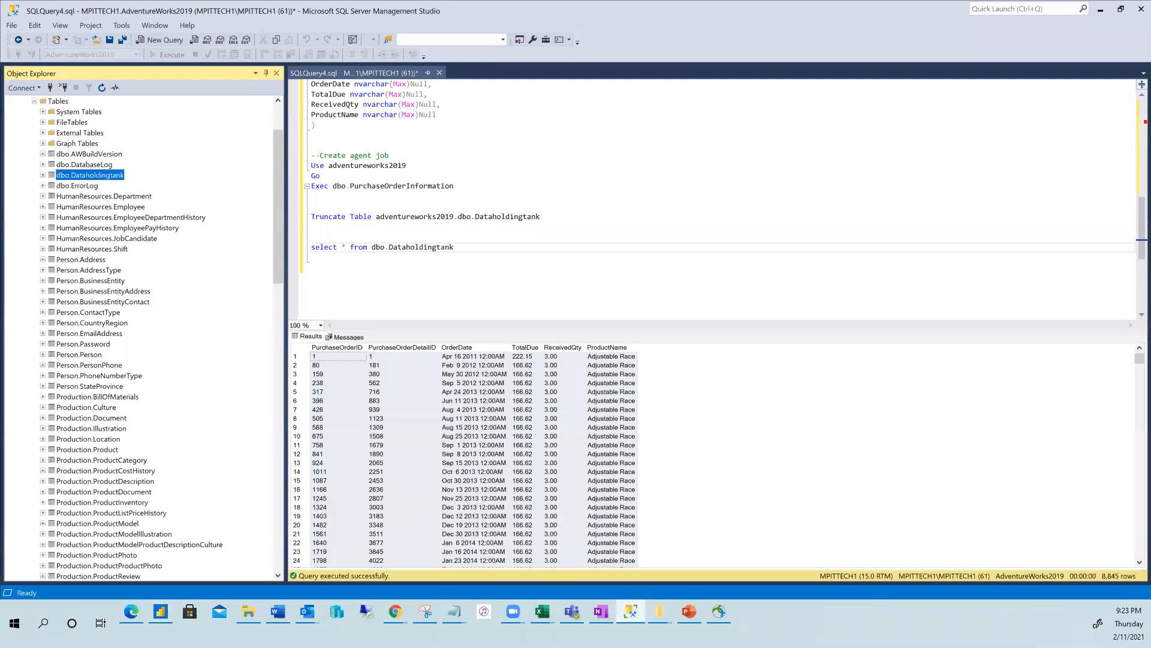
Look up the server name MPITTECH1 in SSMS's Connect dialog, then cancel it.
click(51, 88)
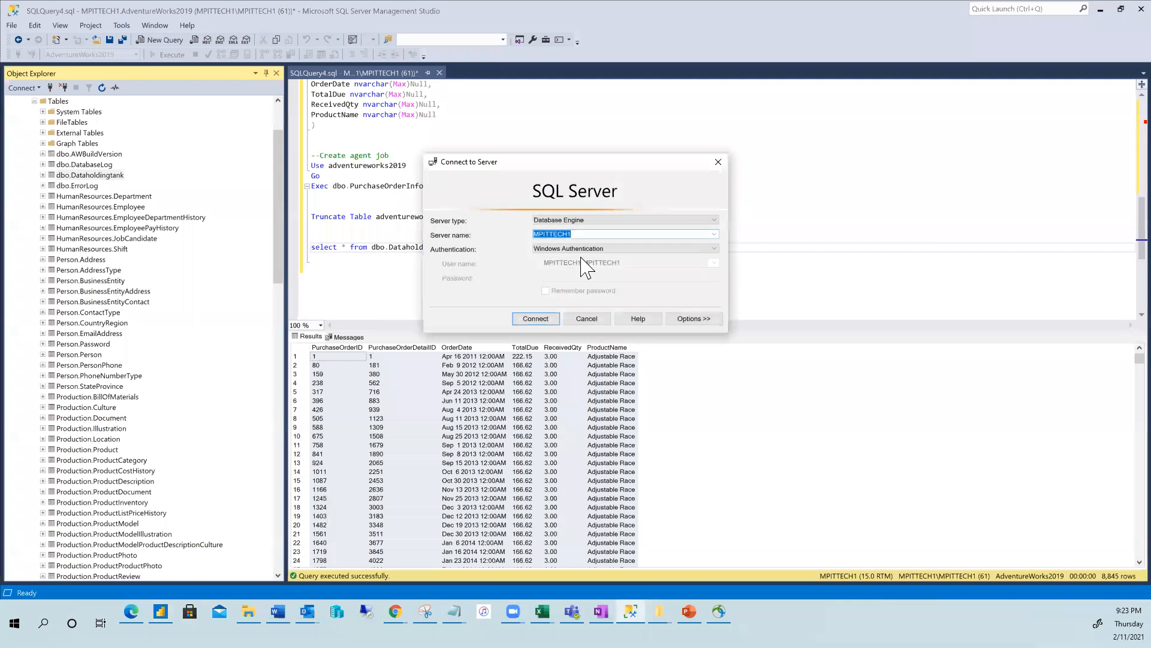
click(586, 319)
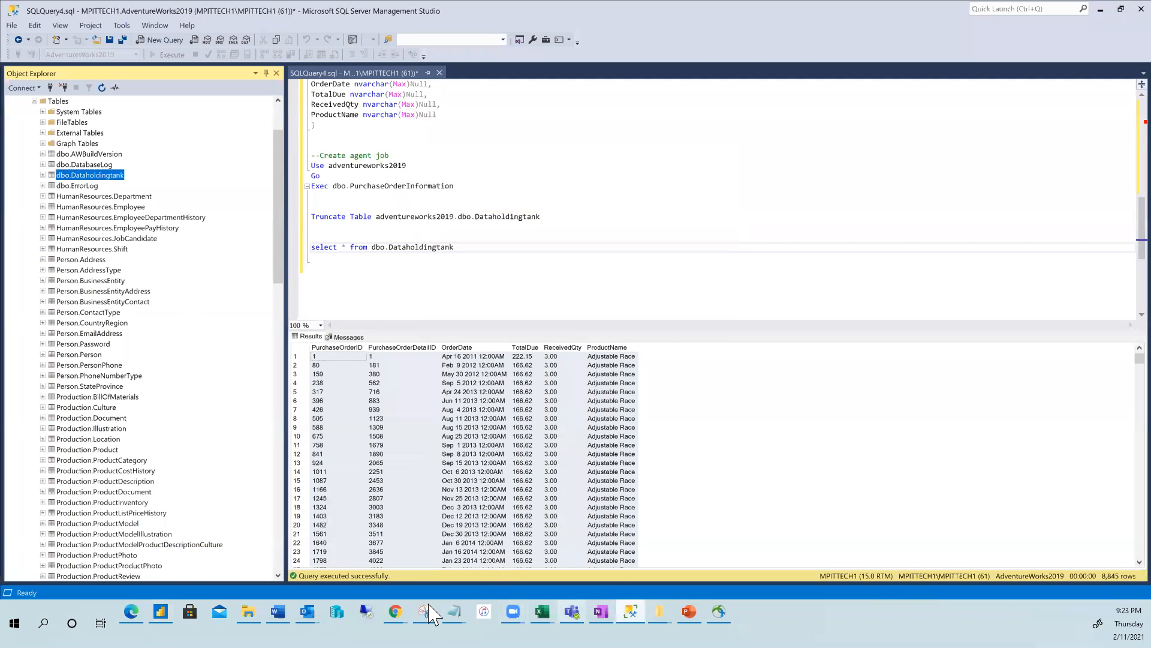
click(160, 611)
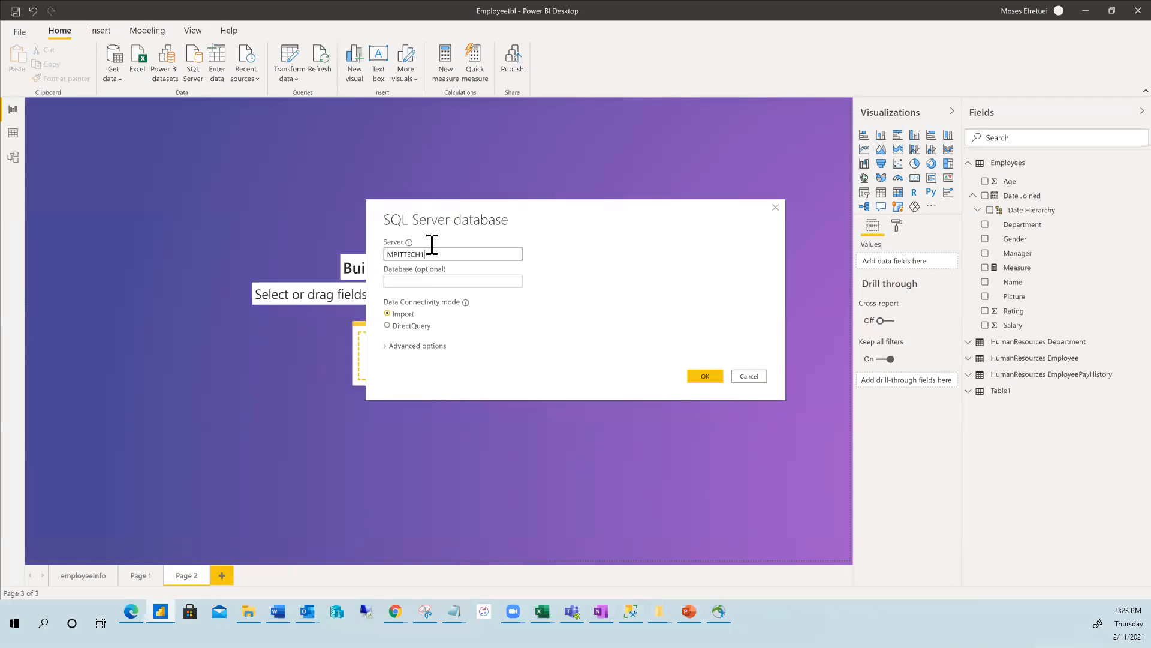
Connect to MPITTECH1, tick Dataholdingtank under AdventureWorks2019 and load it with Transform Data.
click(391, 282)
click(714, 379)
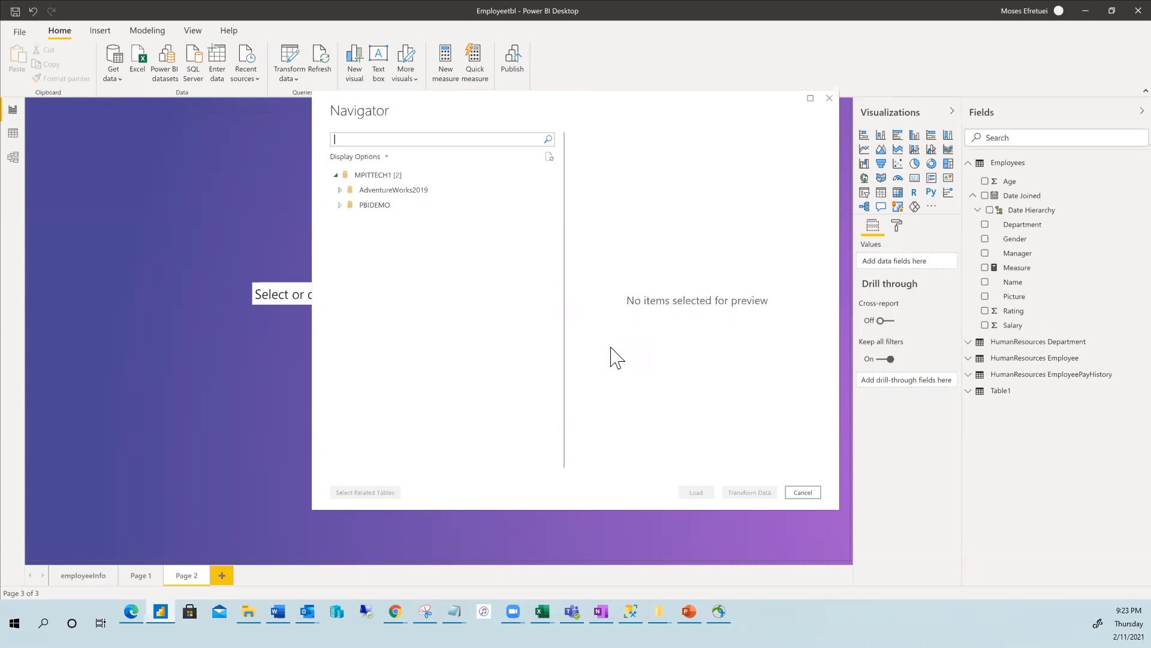
click(340, 190)
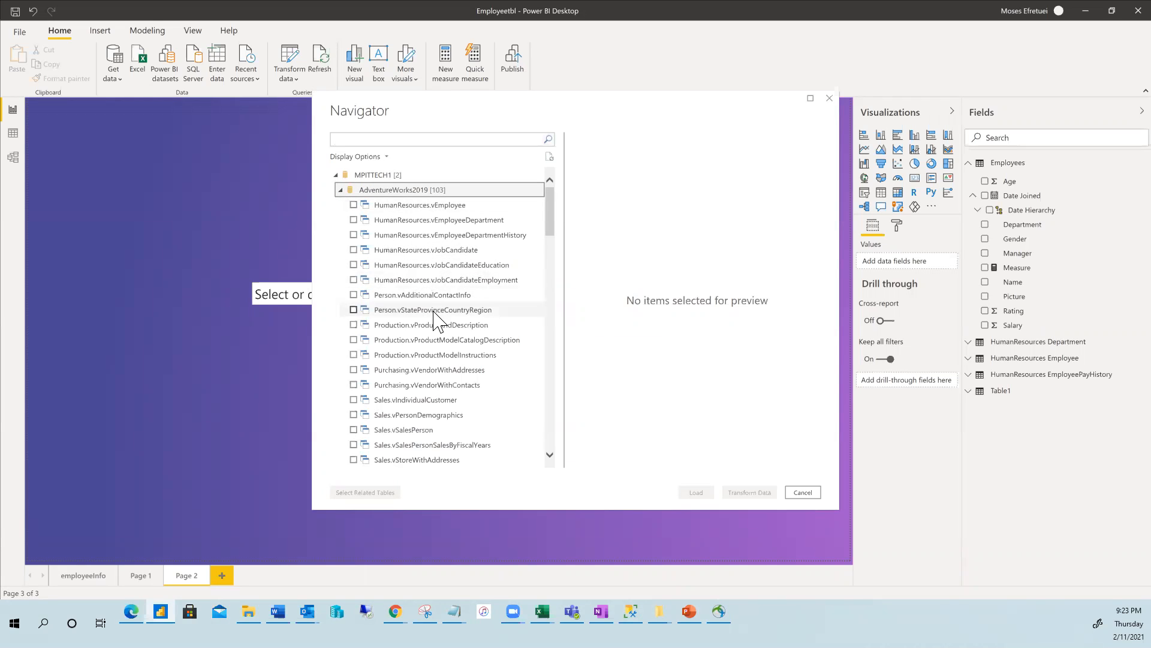
scroll(439, 326, down, 4)
scroll(443, 339, down, 1)
scroll(457, 315, up, 1)
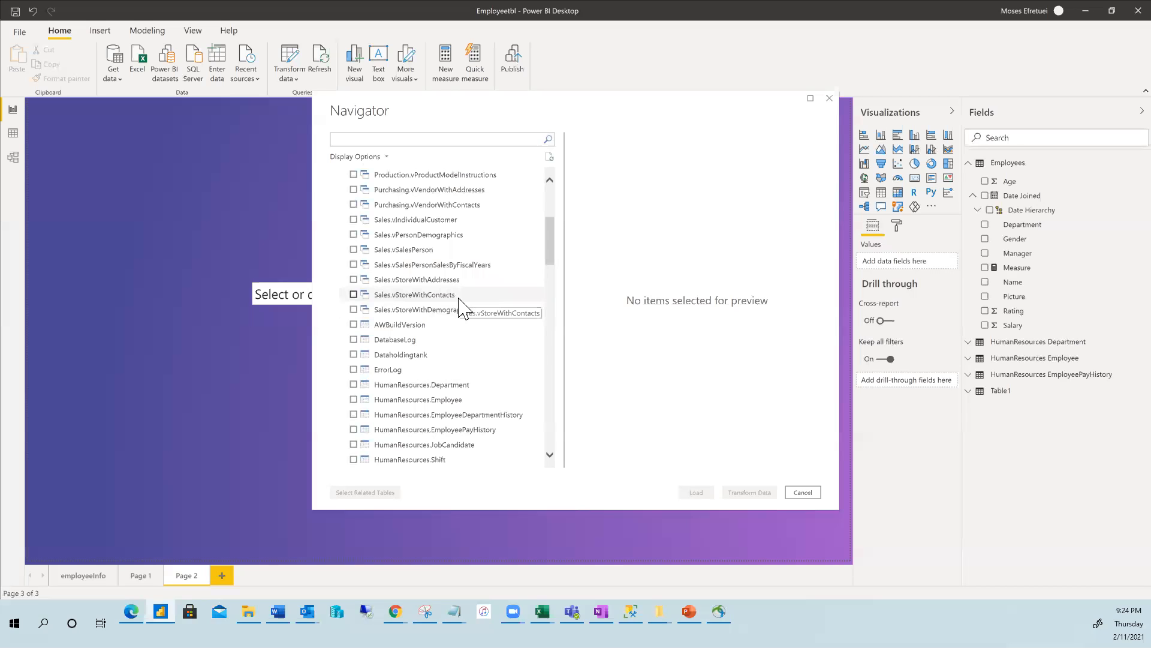
click(387, 349)
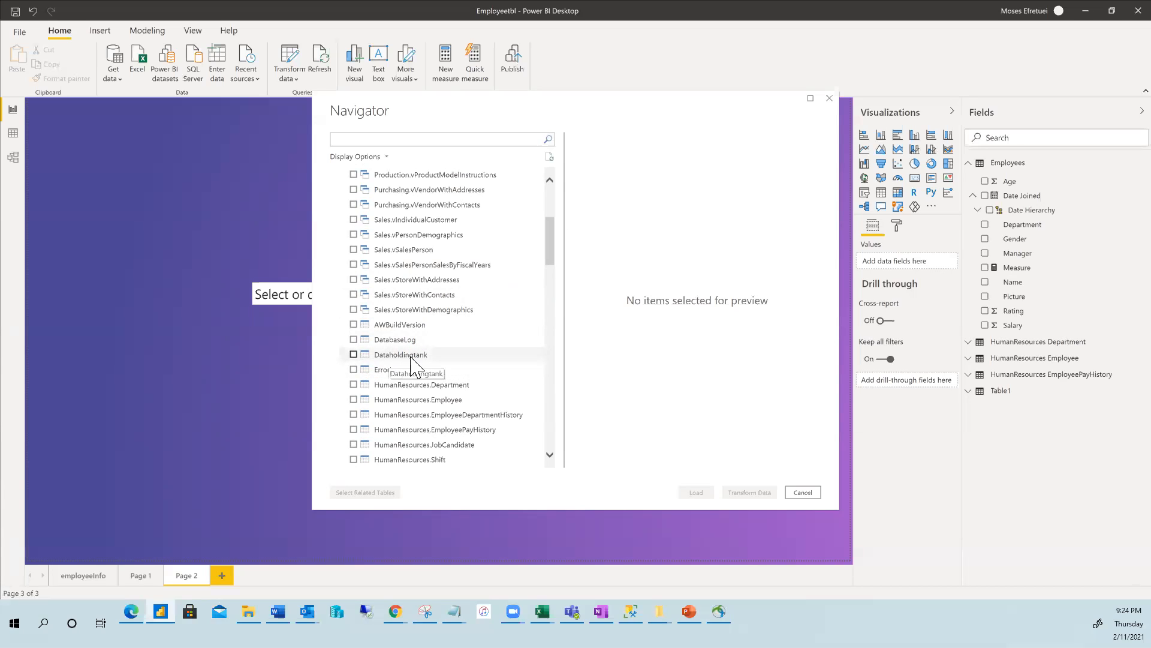
click(353, 354)
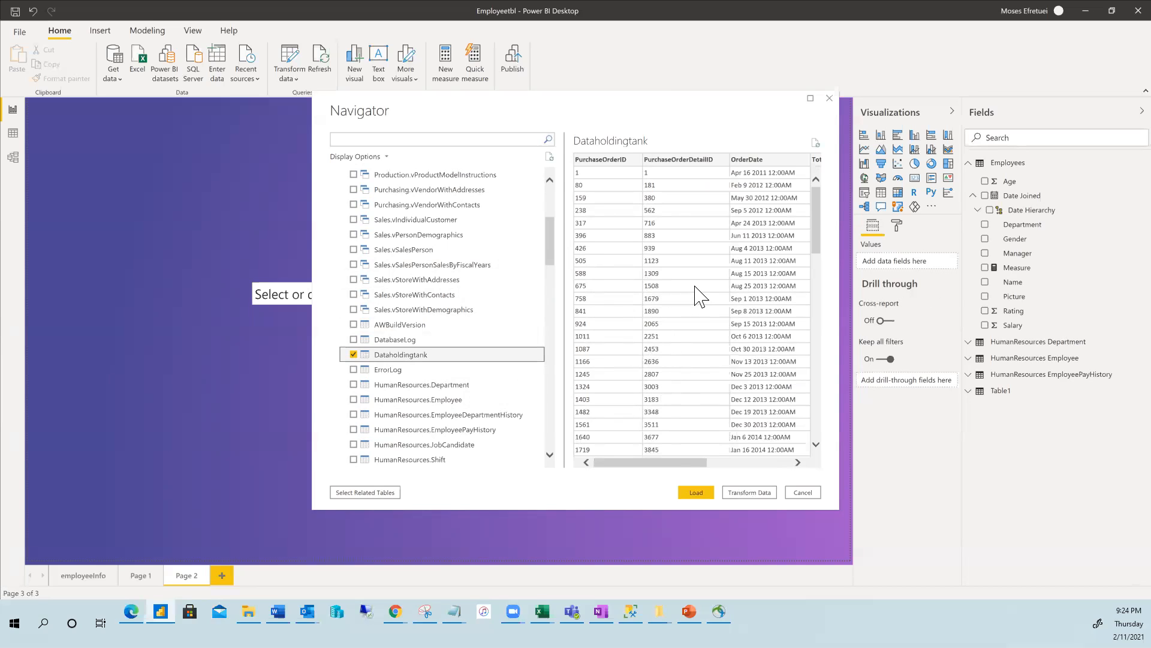
click(749, 493)
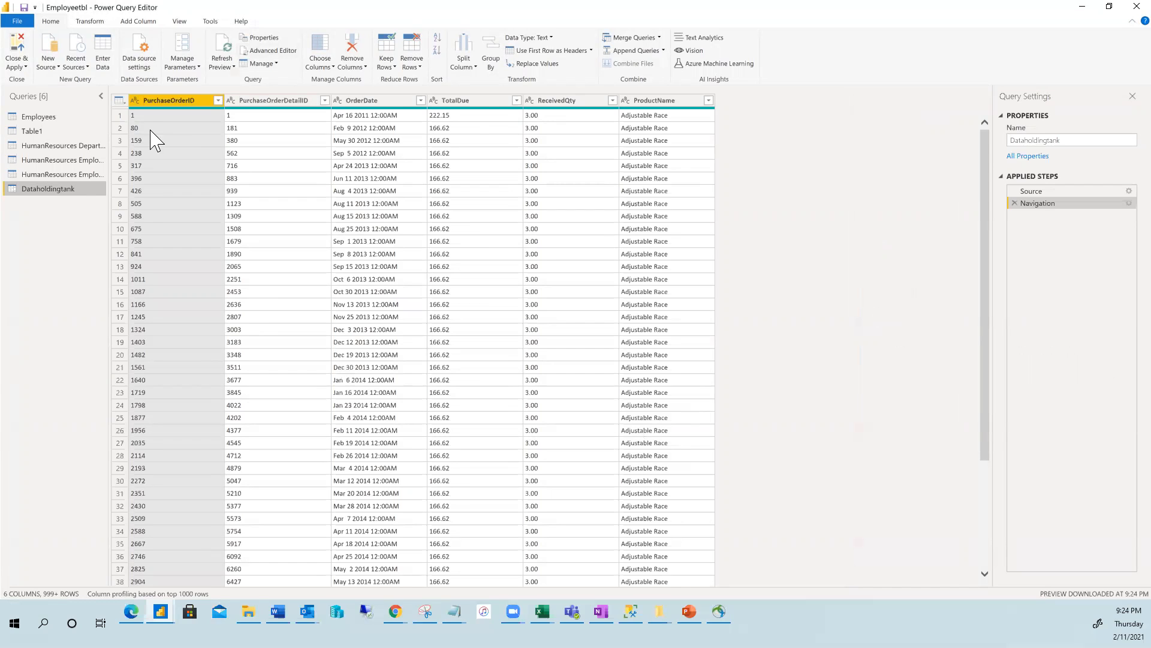
Rename the Dataholdingtank query to Purchaseinformation.
right_click(62, 193)
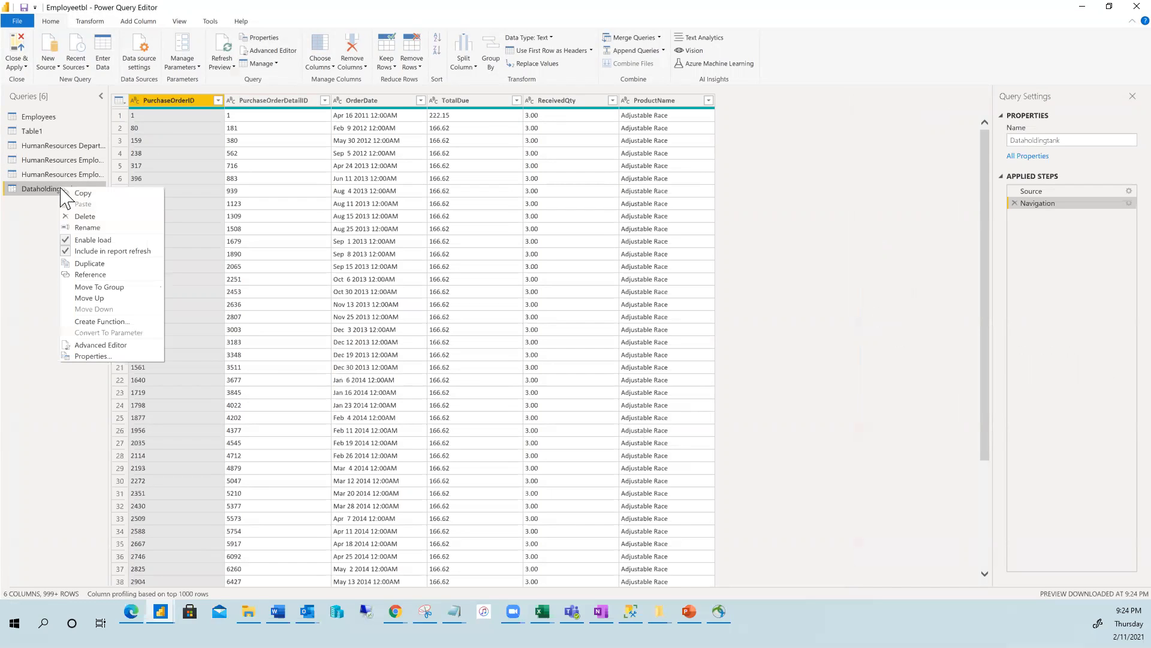
click(84, 227)
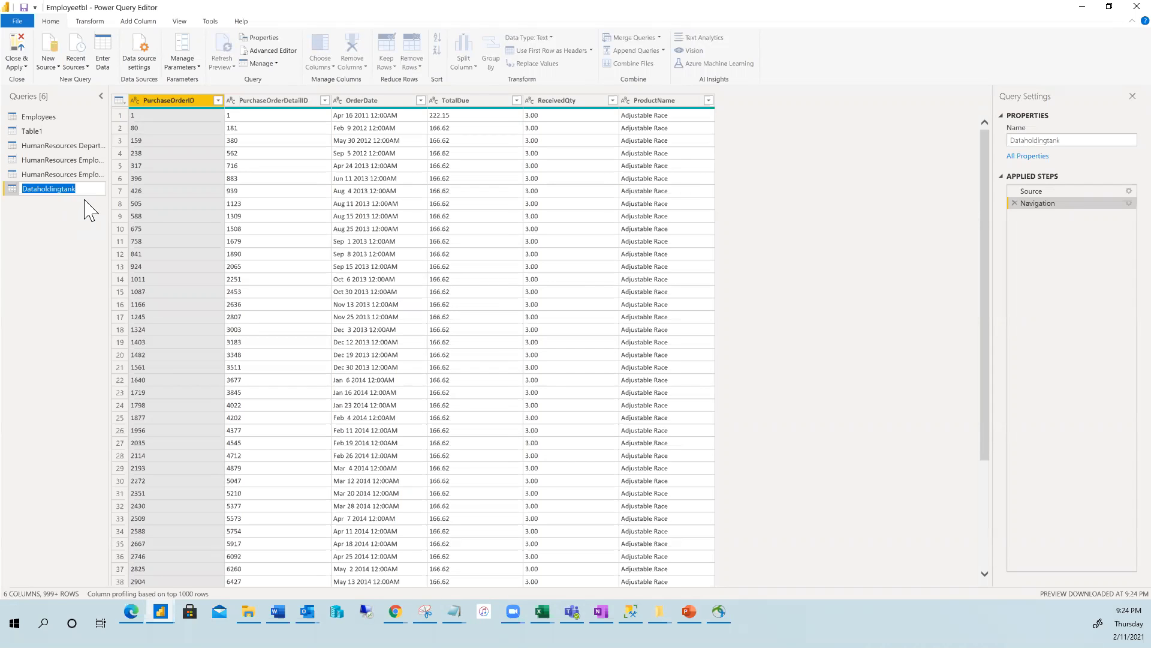
text(Purchaseinformation)
key(Return)
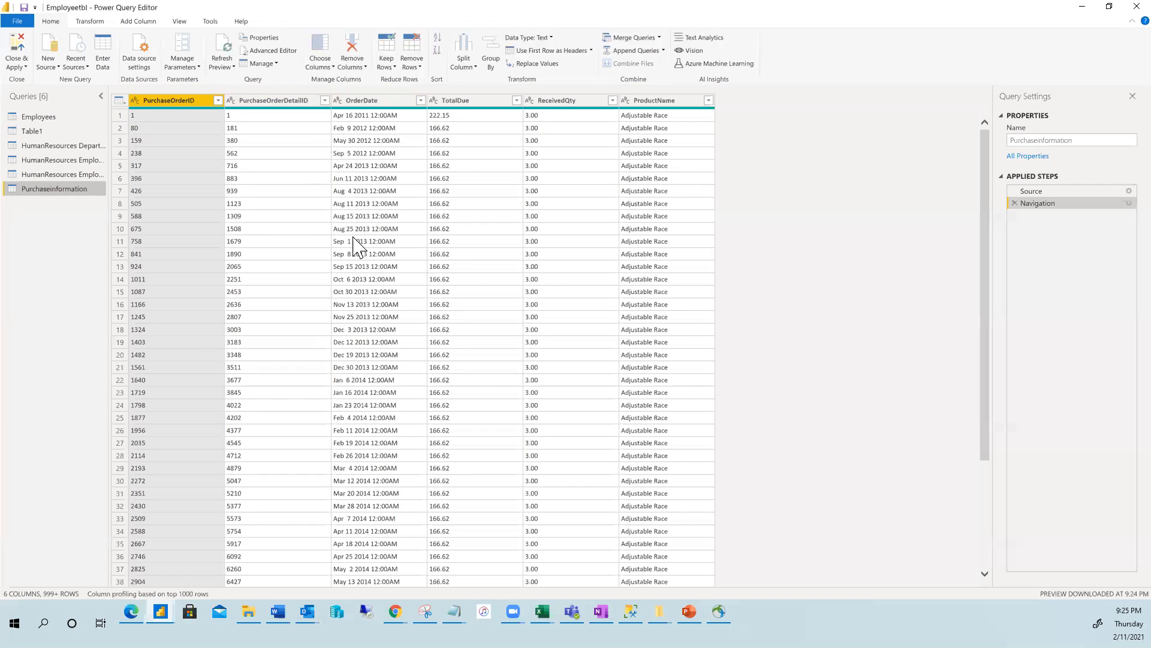
Change the OrderDate column's data type to Date/Time.
click(381, 102)
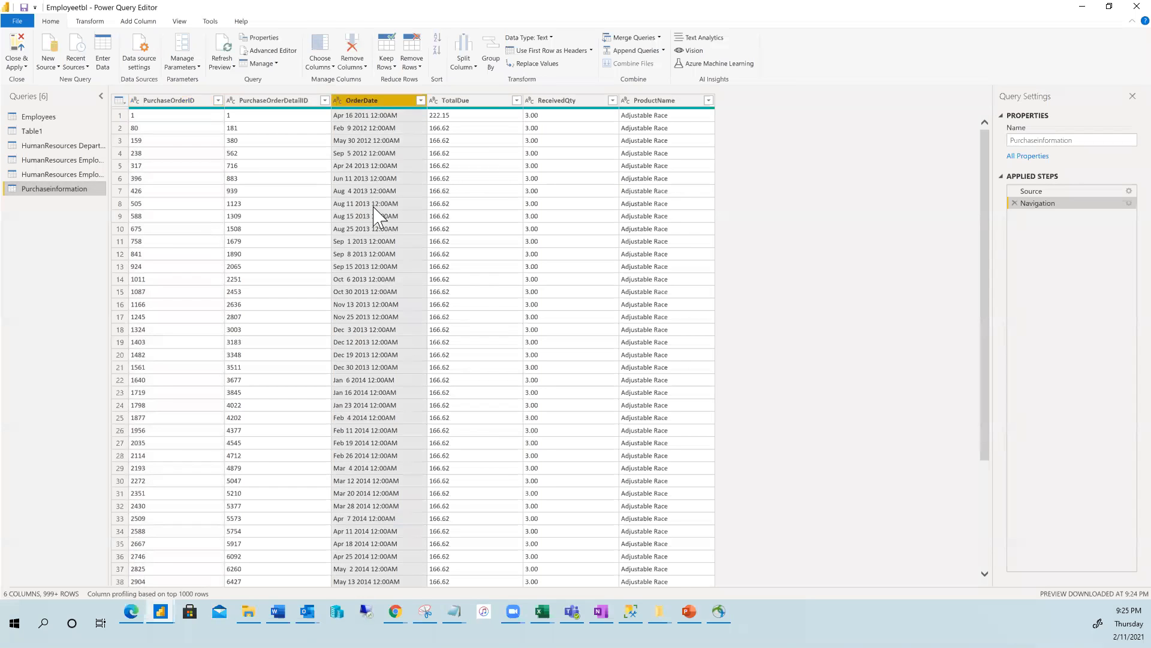
click(552, 38)
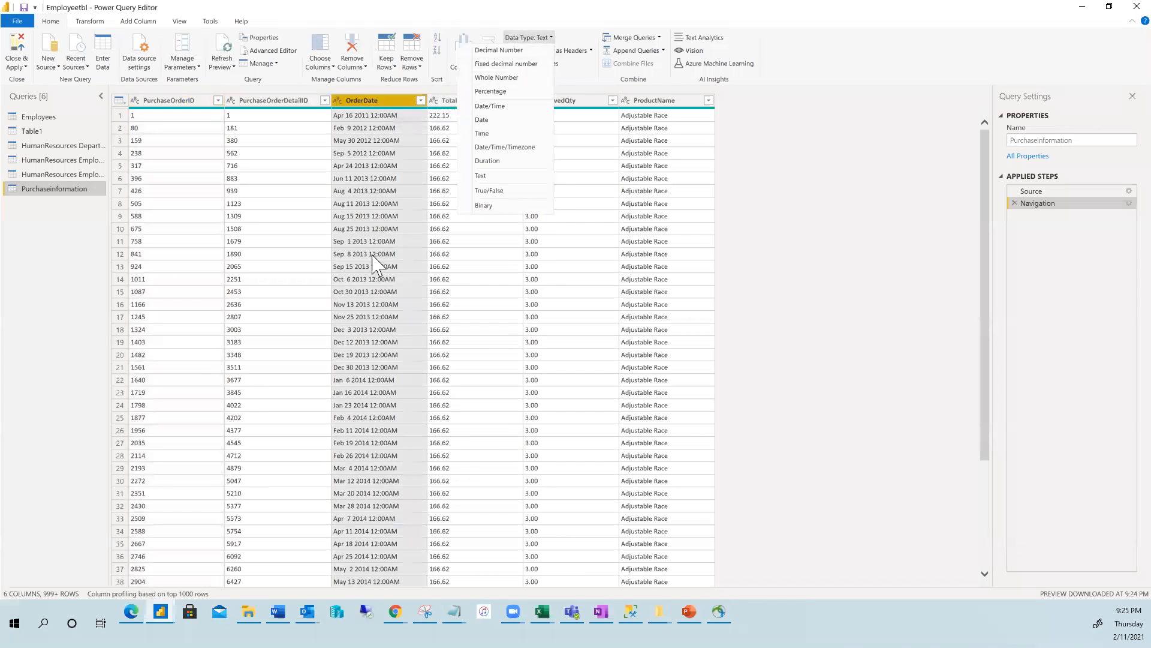
click(502, 108)
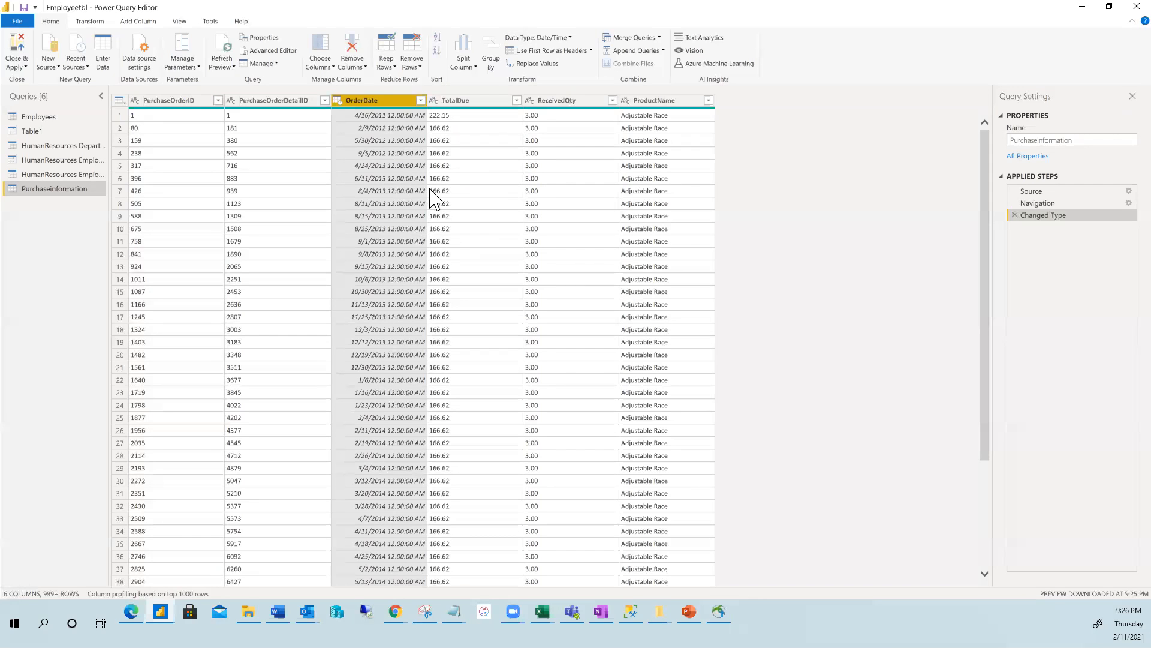
Set the TotalDue column's data type to Fixed decimal number.
click(516, 101)
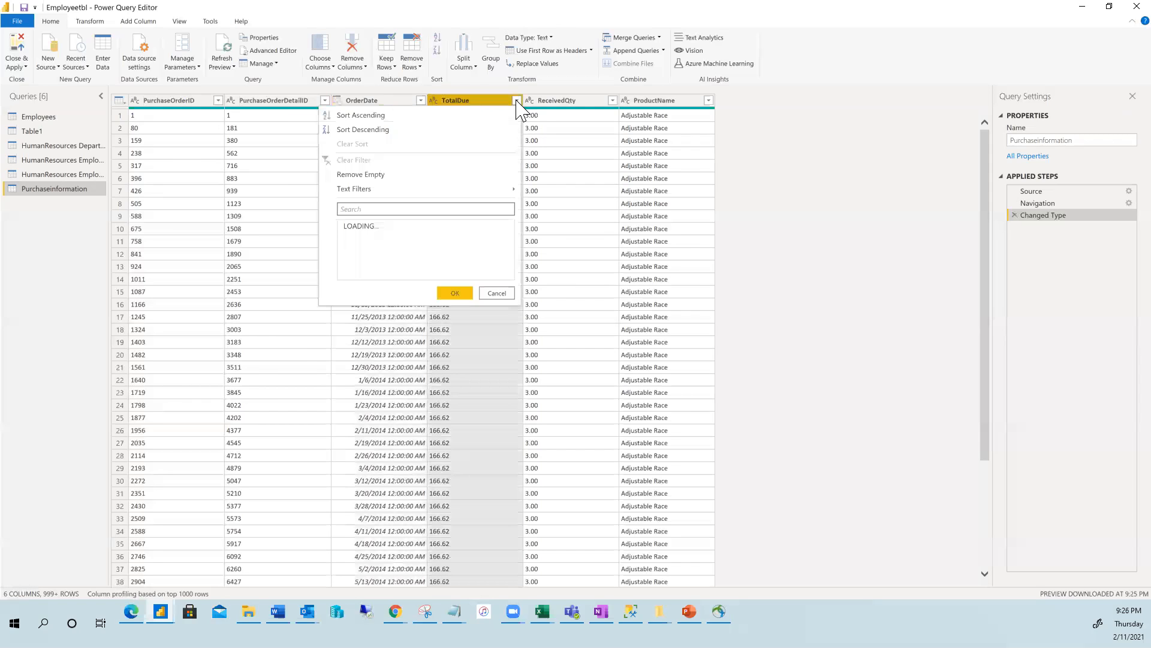
click(517, 101)
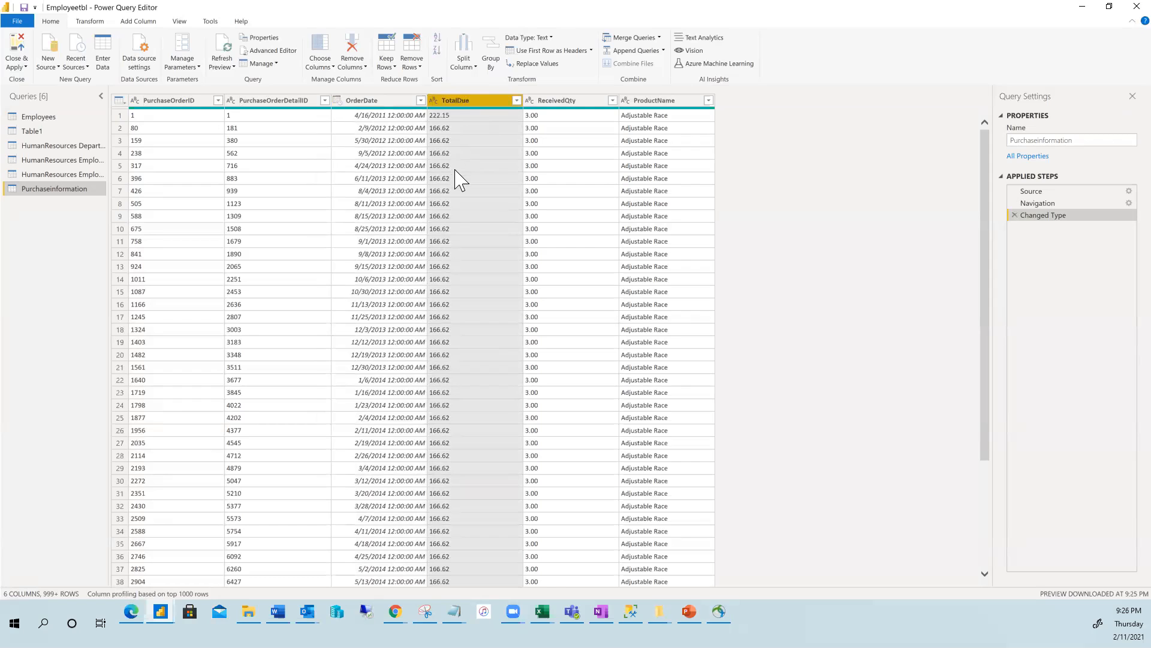
click(549, 38)
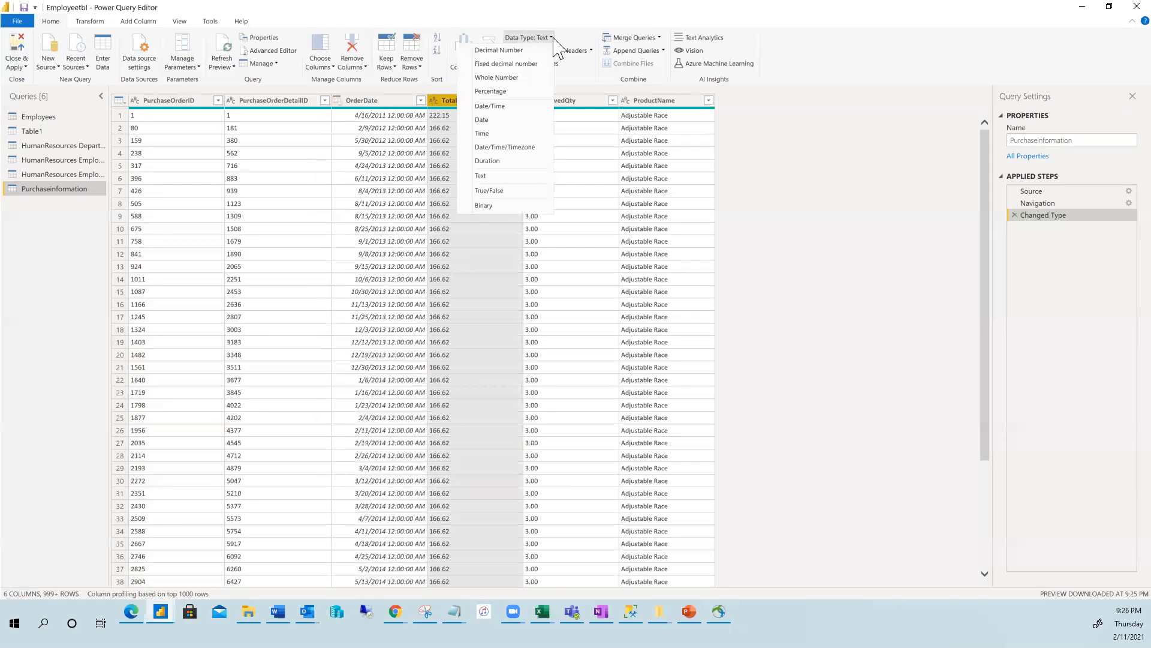
click(512, 64)
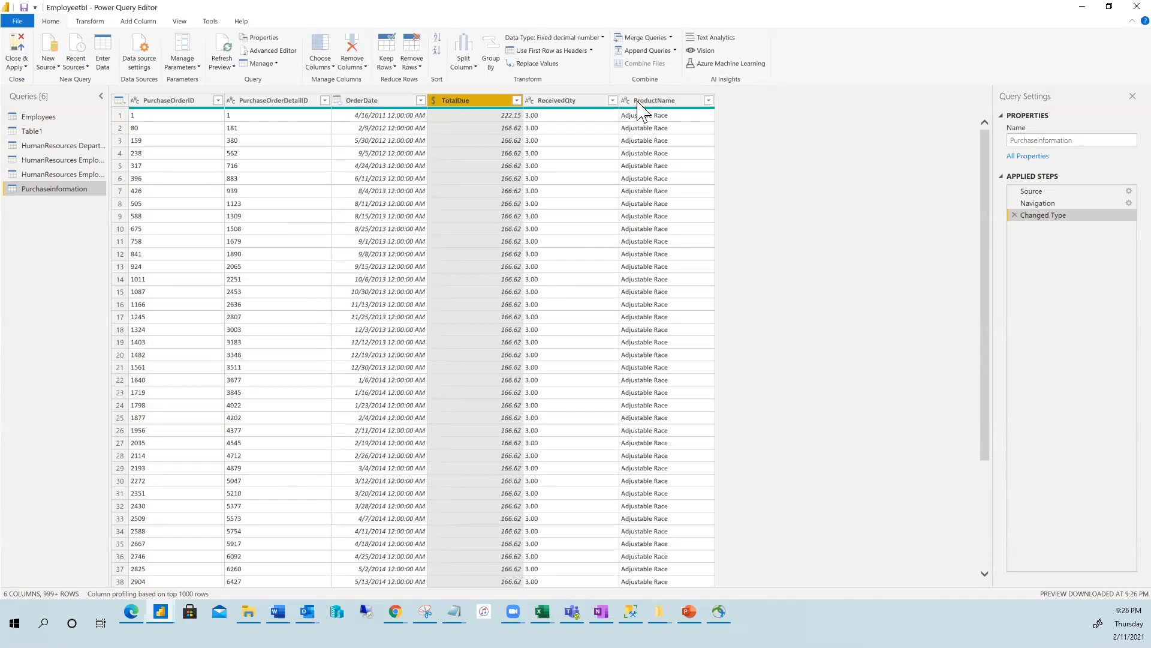
click(655, 103)
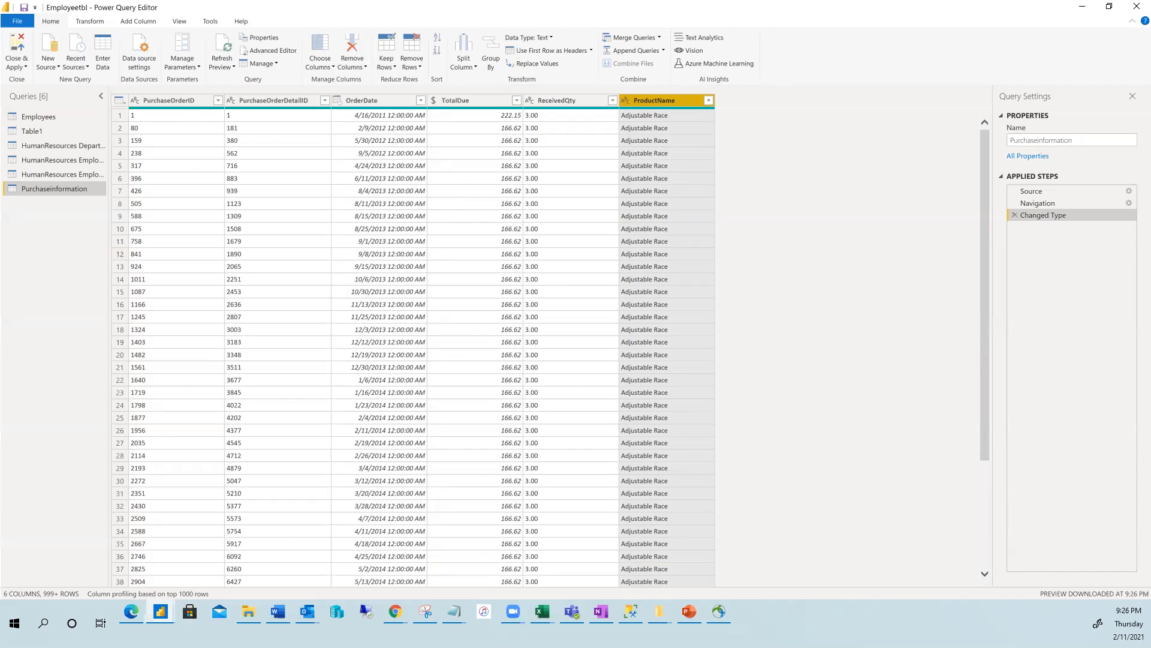
Close & Apply the edits and expand Purchaseinformation's six fields in the Fields pane.
click(18, 60)
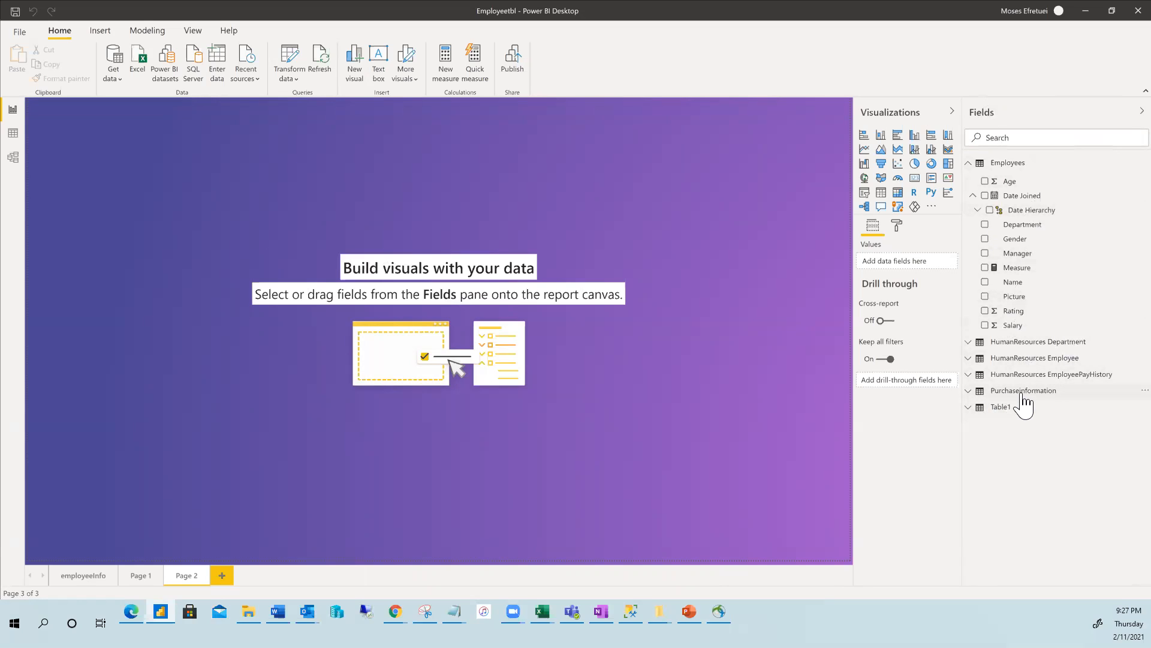
click(968, 391)
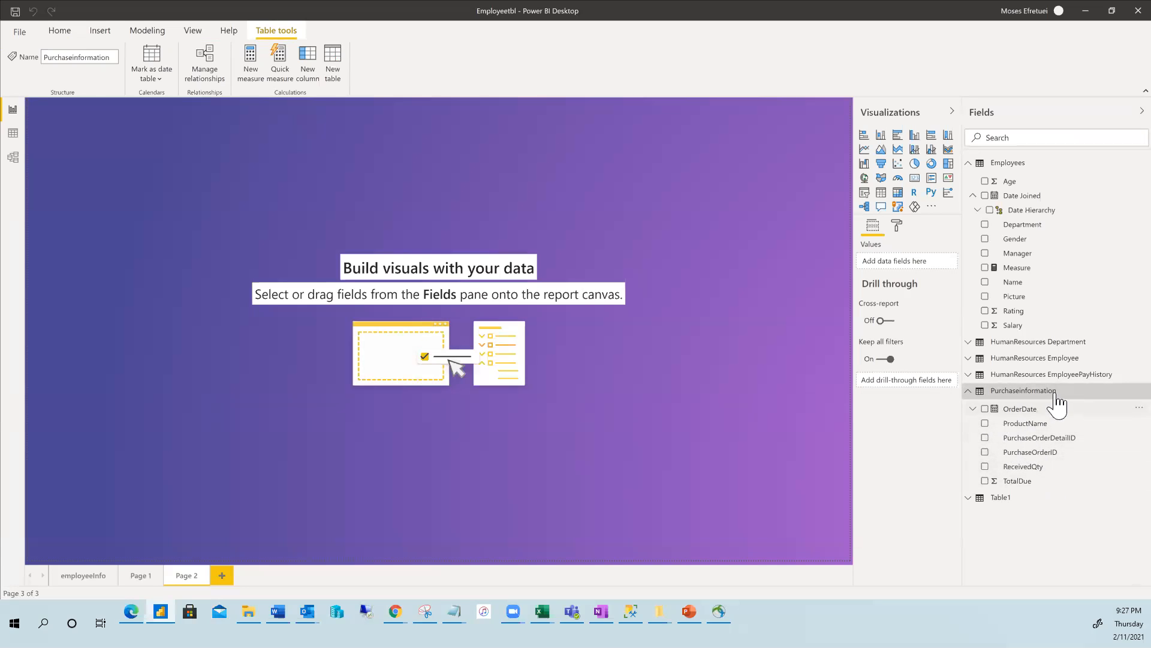
Add a table of OrderDate, ProductName, PurchaseOrderDetailID, PurchaseOrderID, ReceivedQty and TotalDue.
click(881, 192)
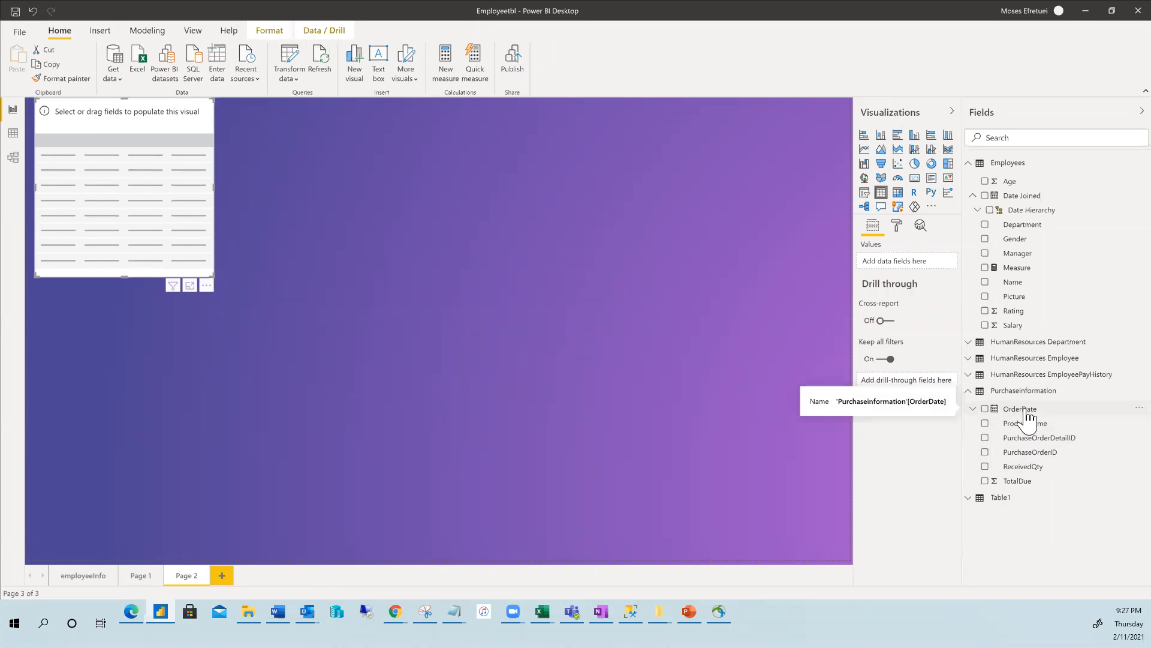
click(984, 409)
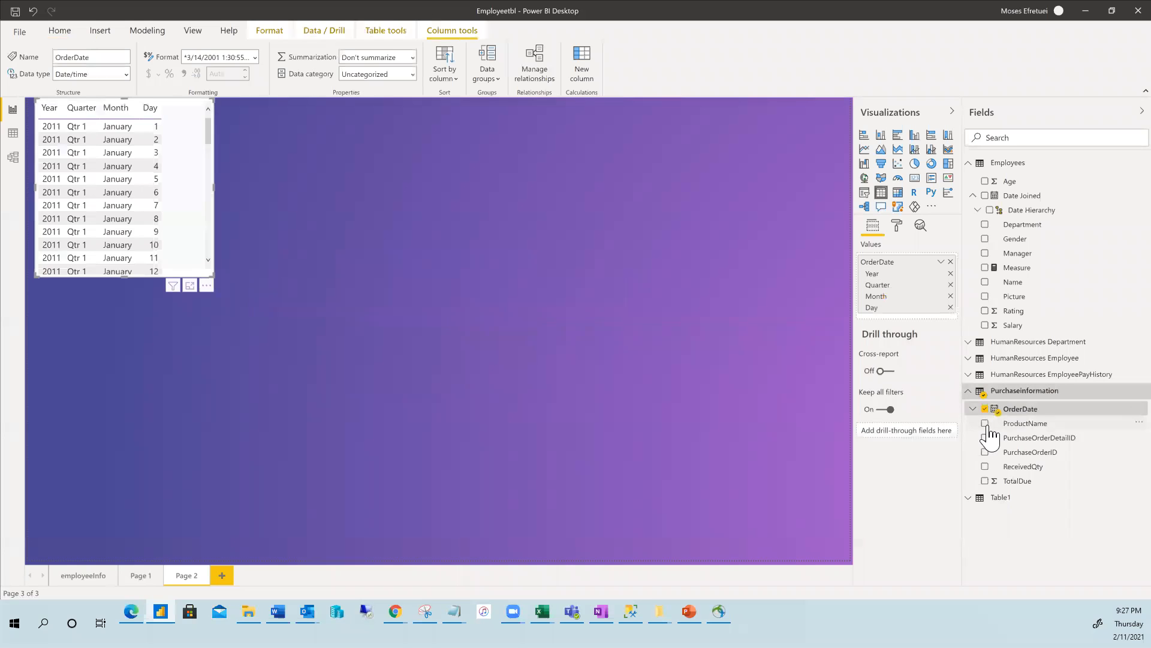
click(984, 423)
click(985, 437)
click(985, 452)
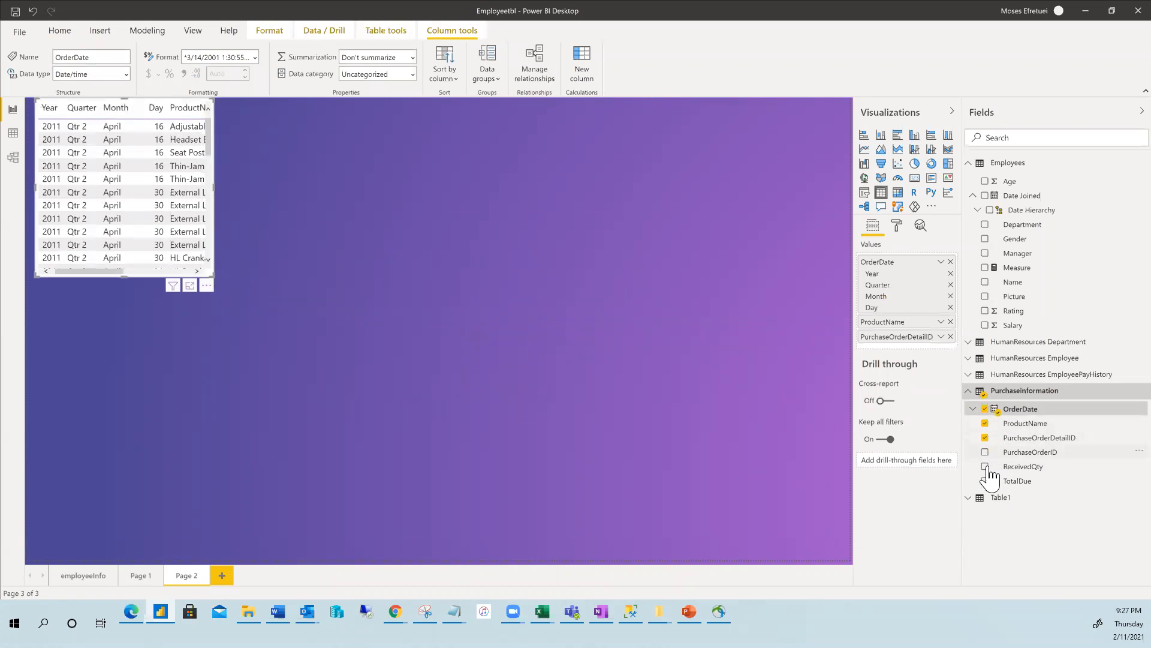
click(985, 466)
click(984, 480)
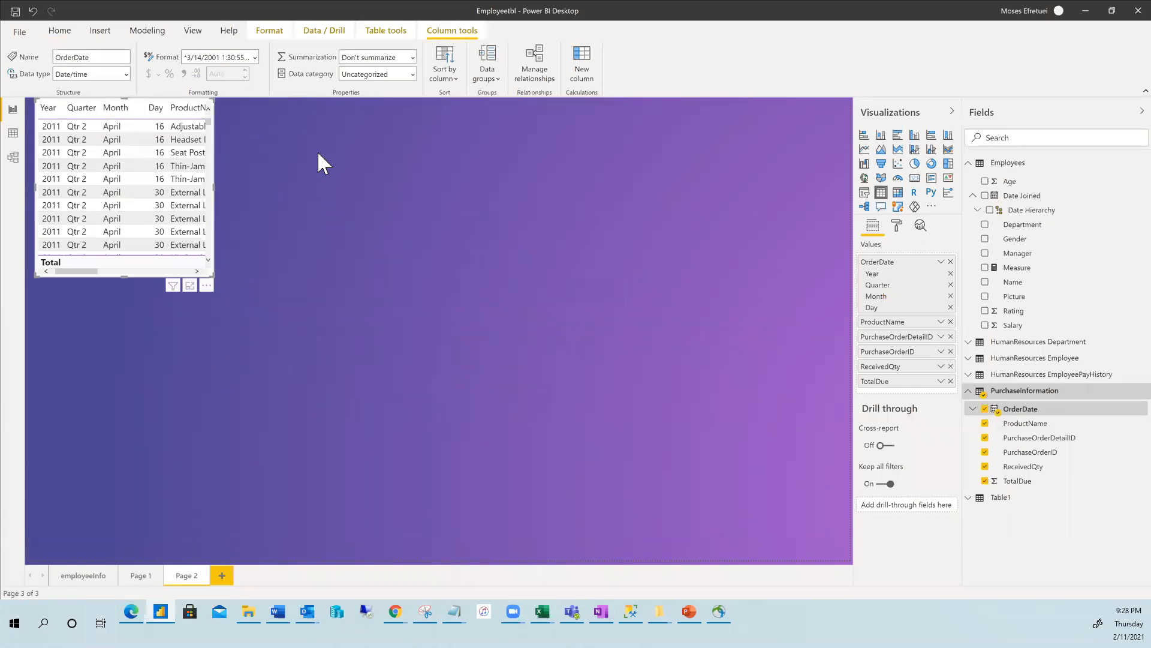
Stretch the purchase table to show every column, then shrink it to a medium box.
click(343, 182)
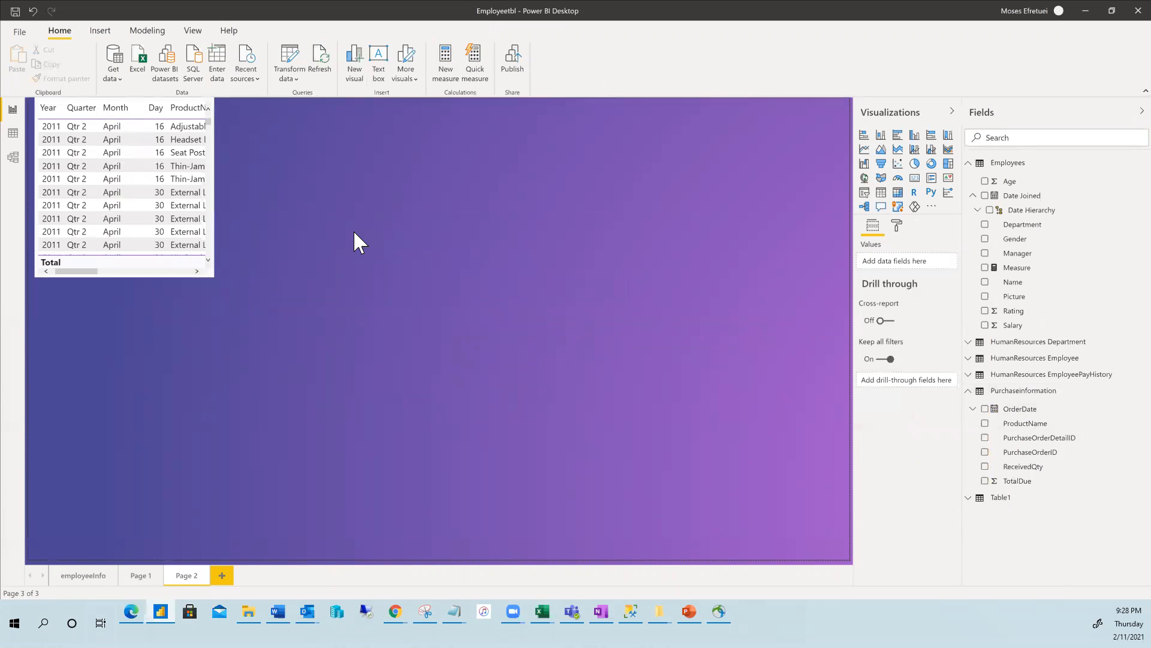
click(214, 276)
drag(213, 277, 428, 361)
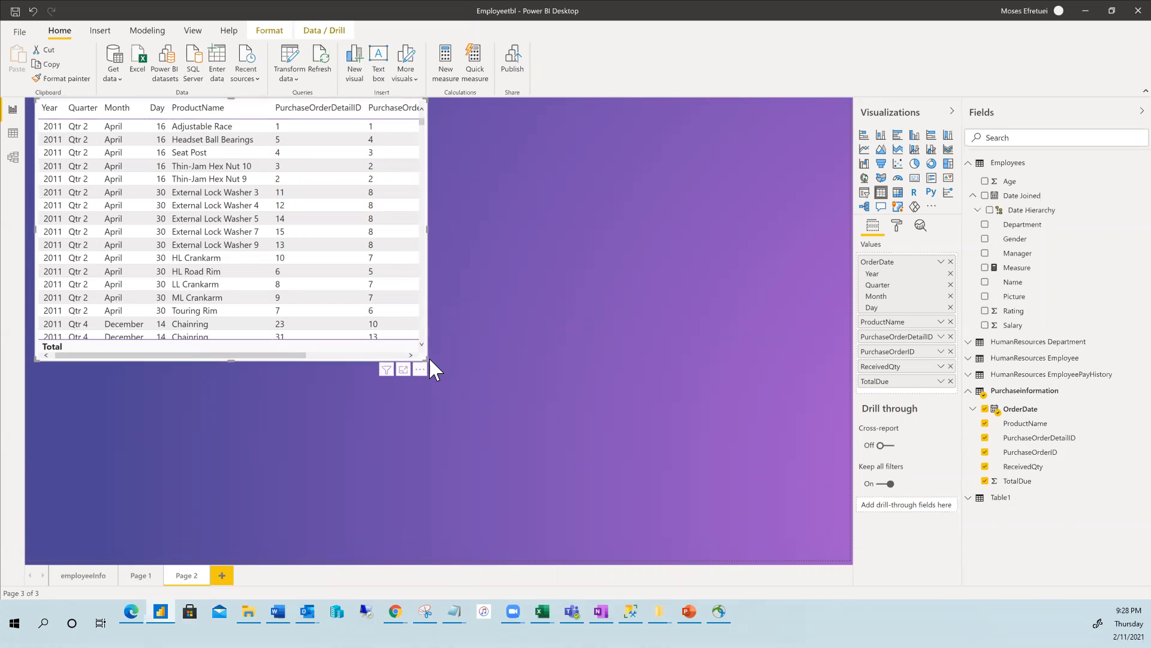
drag(425, 358, 826, 546)
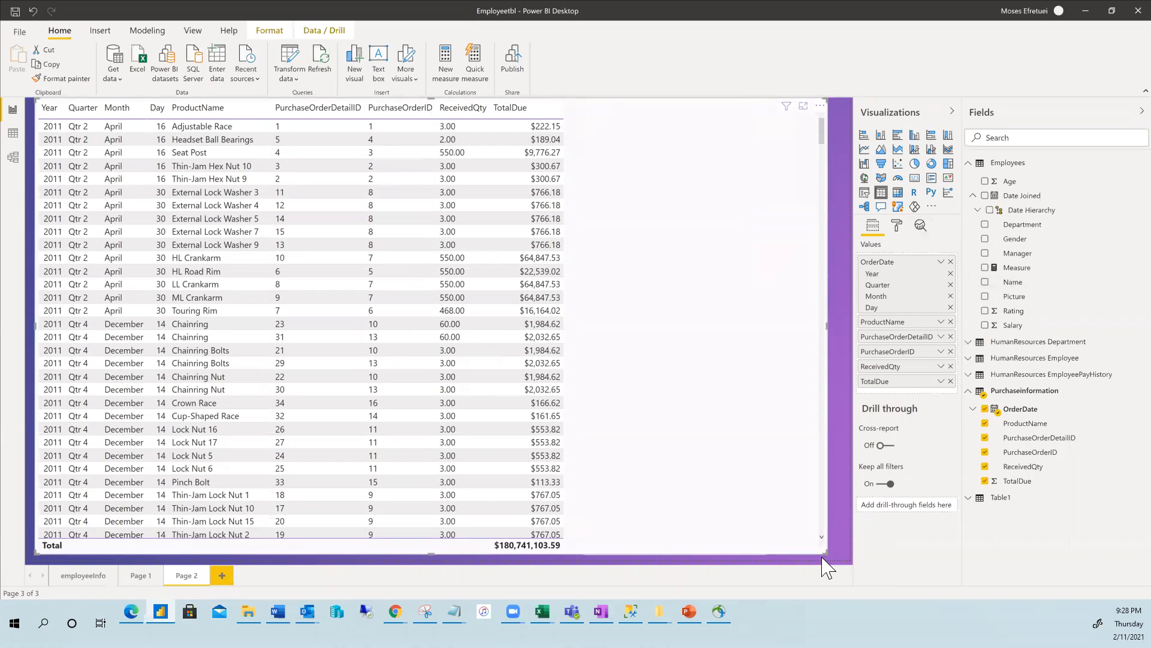
drag(825, 550, 402, 334)
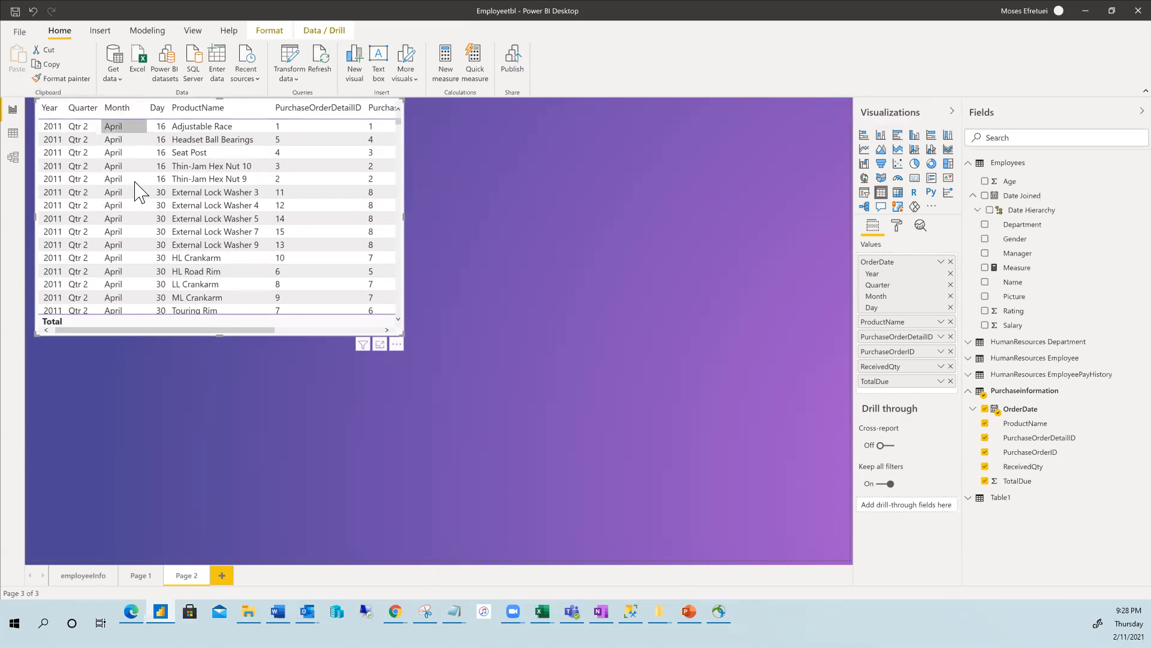
drag(205, 330, 136, 303)
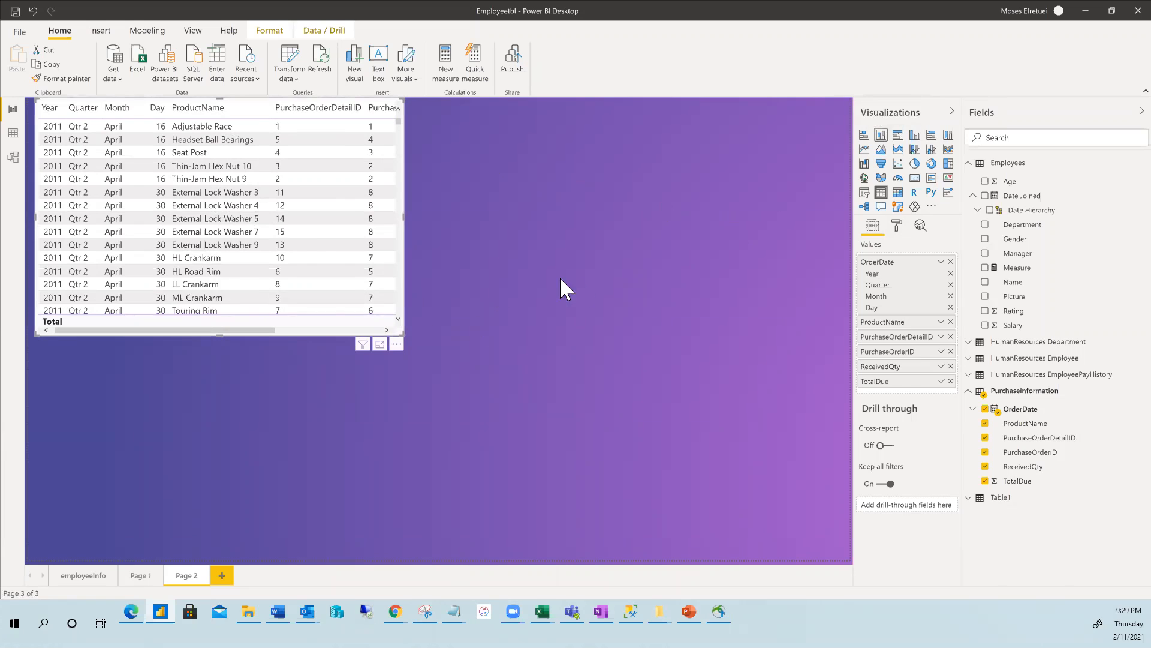
Add an empty clustered column chart below the purchase table.
click(568, 164)
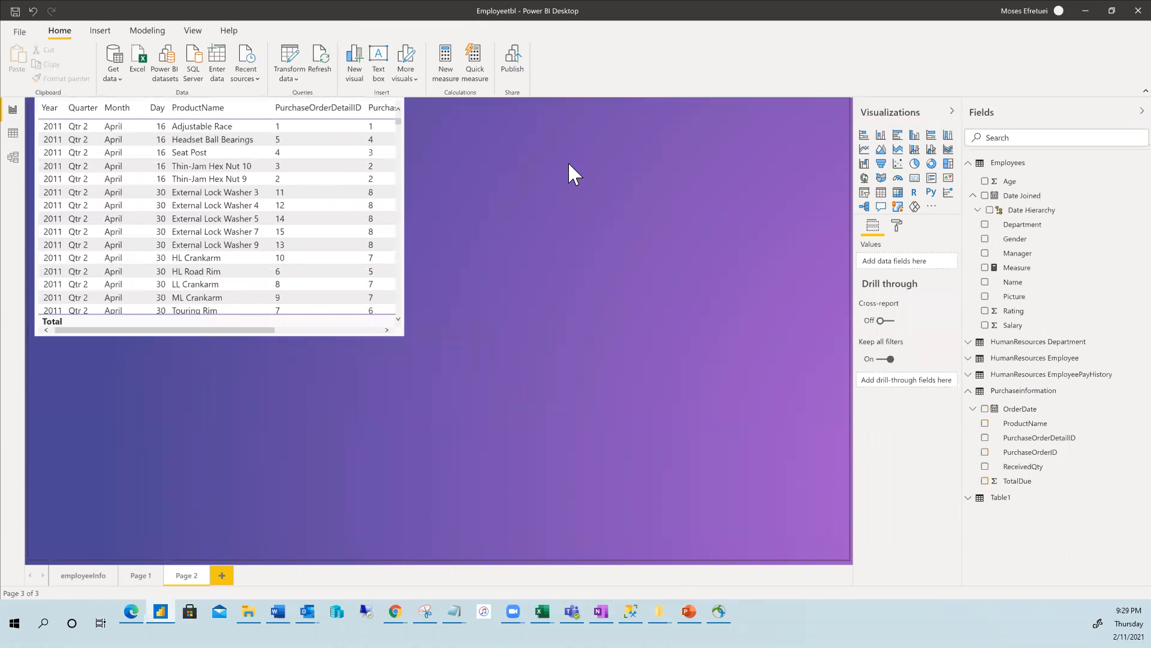
click(881, 134)
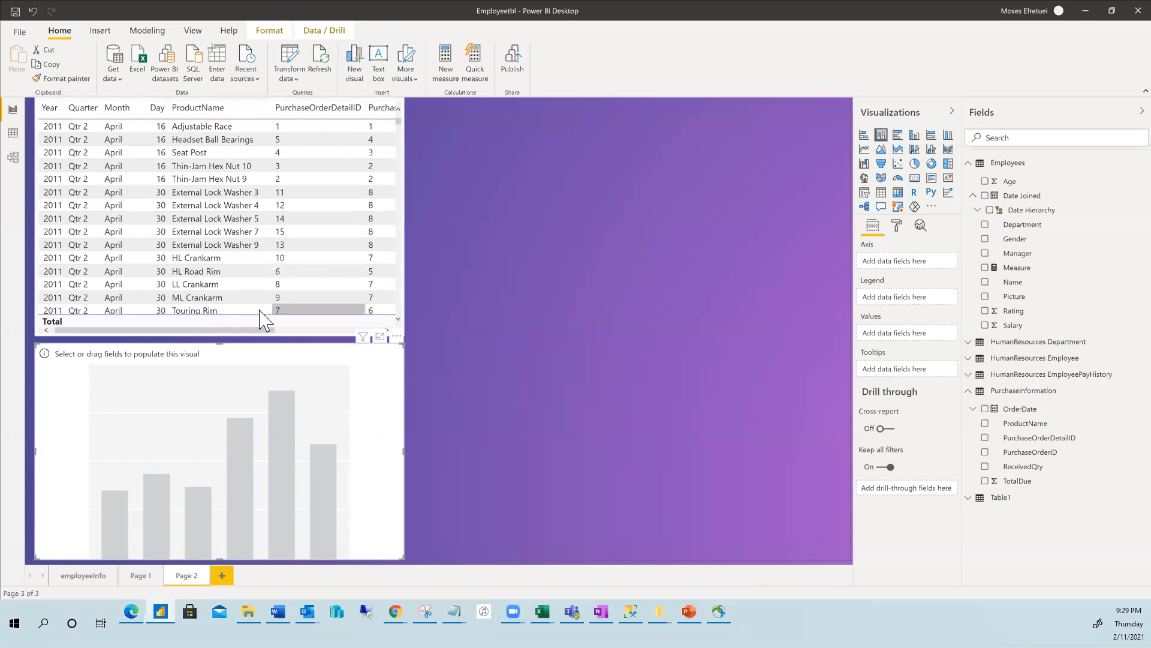
drag(258, 330, 232, 304)
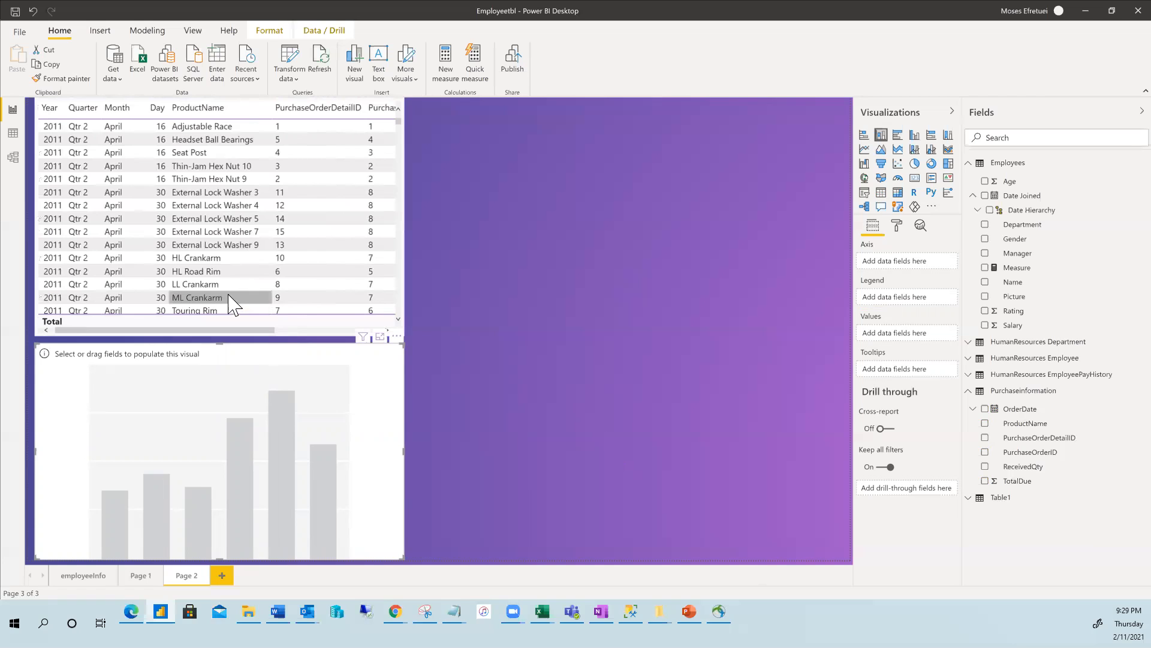
click(161, 286)
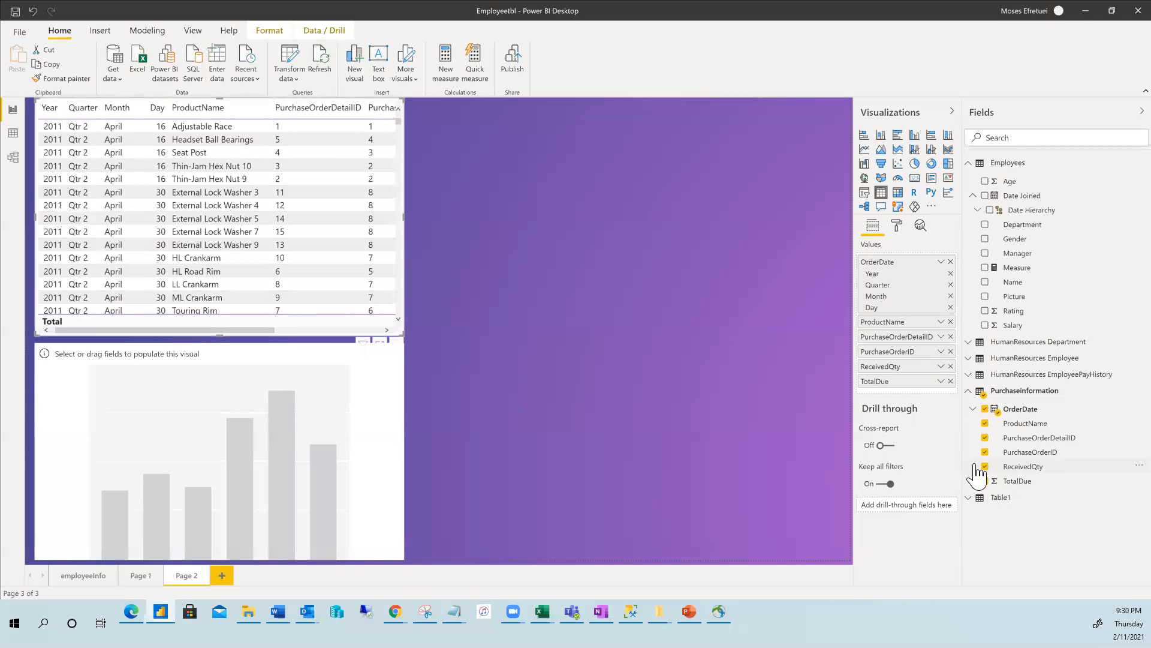
click(350, 422)
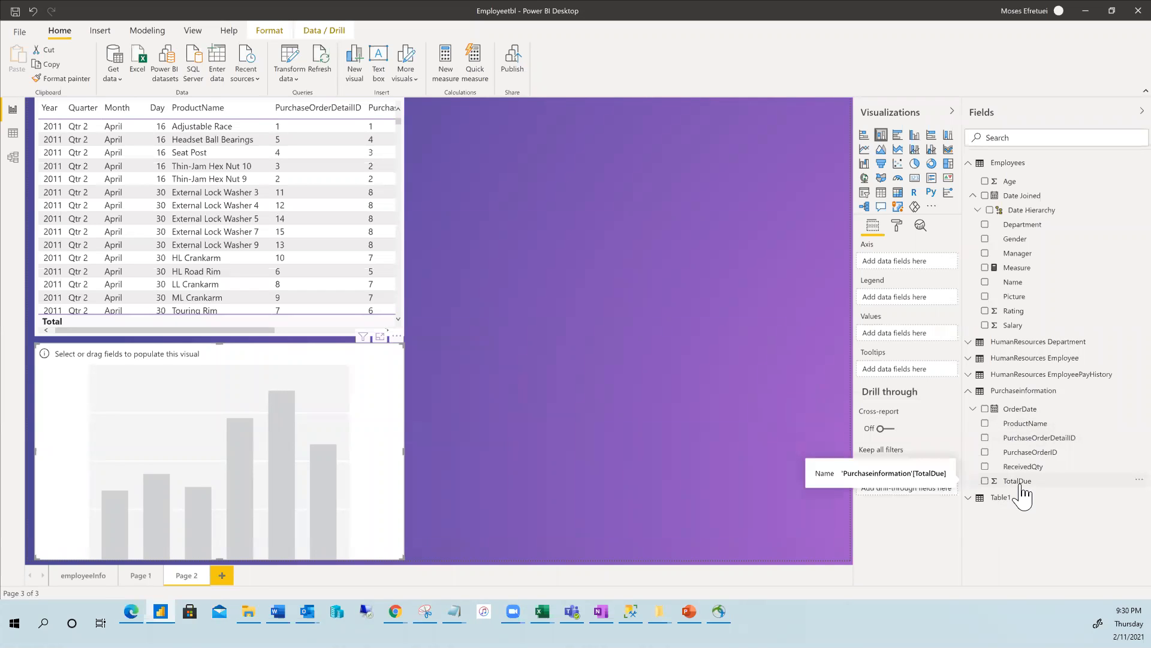
Set the chart's axis to ProductName and its values to TotalDue.
drag(1023, 487, 892, 265)
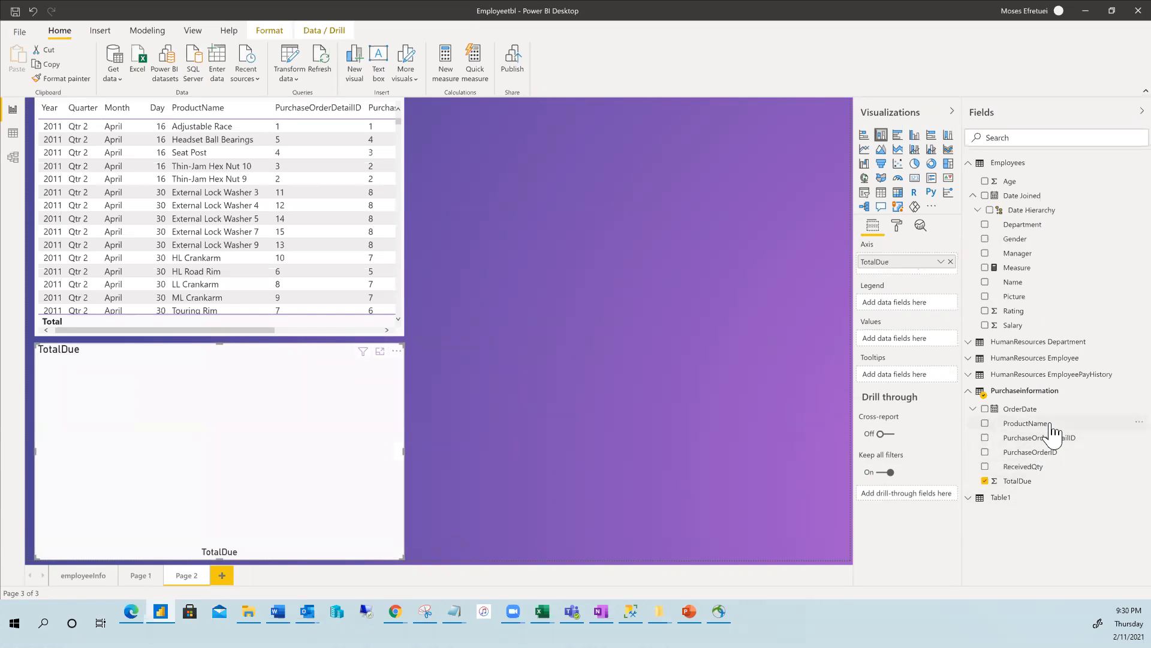
drag(1041, 427, 898, 339)
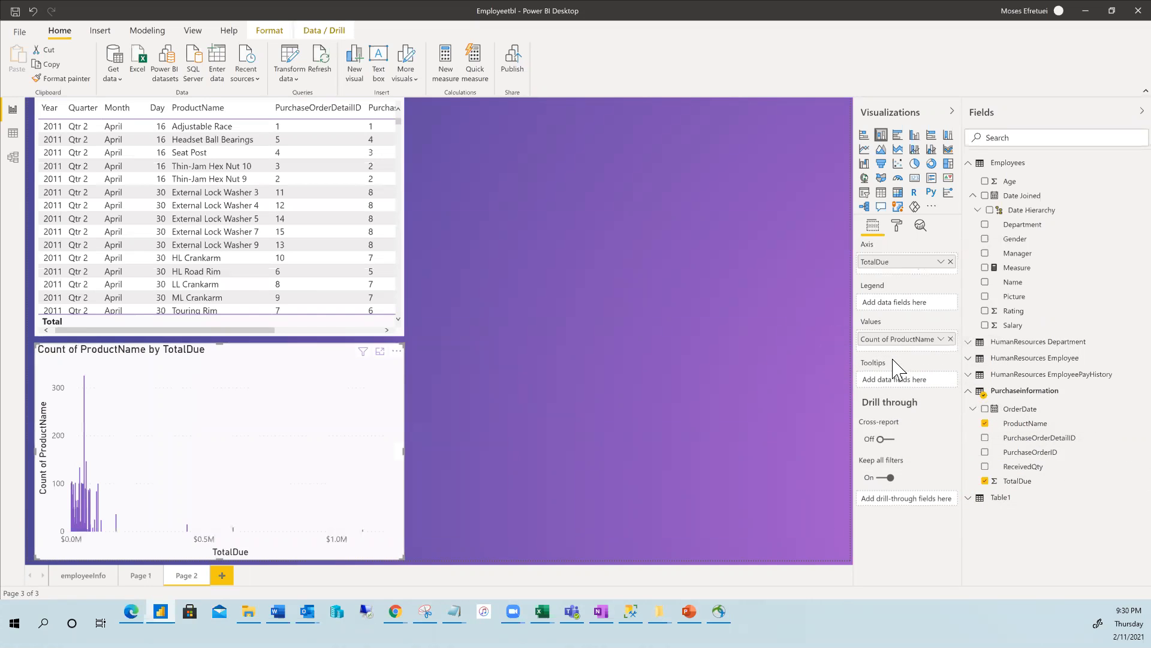
click(951, 339)
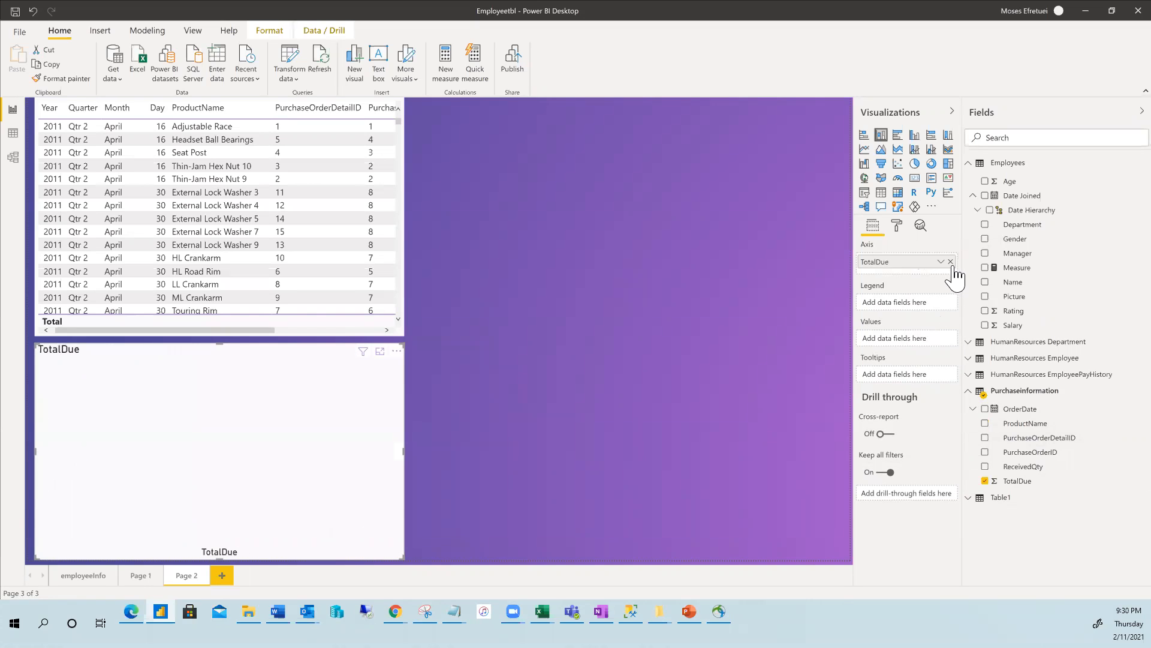
click(950, 261)
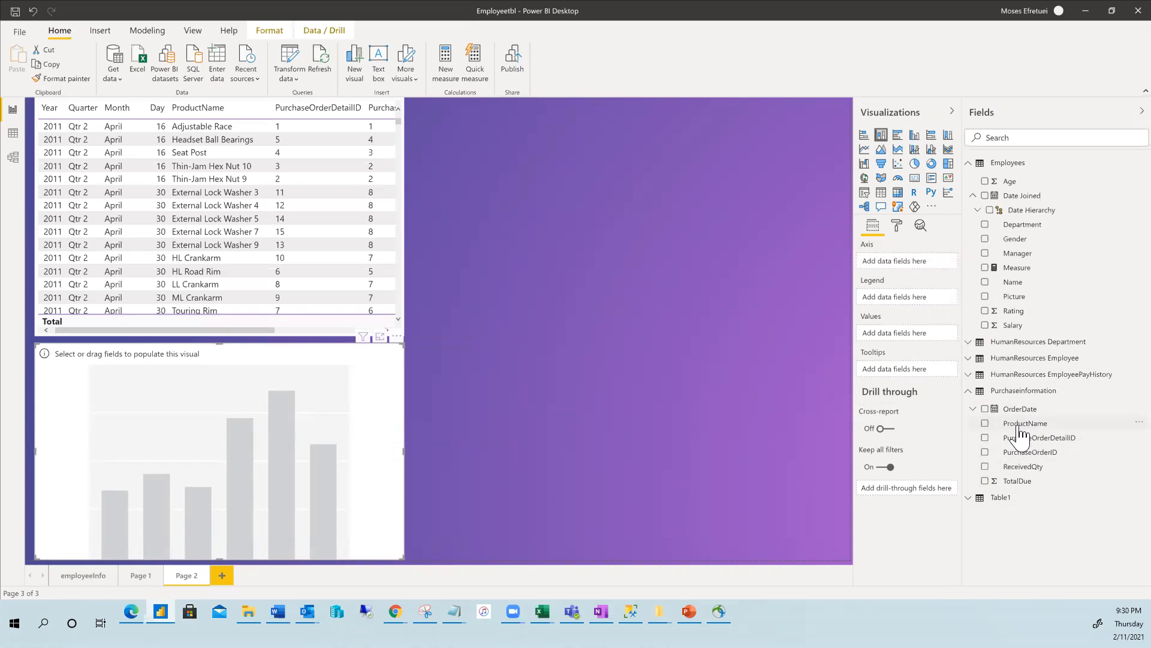
drag(1026, 431, 890, 261)
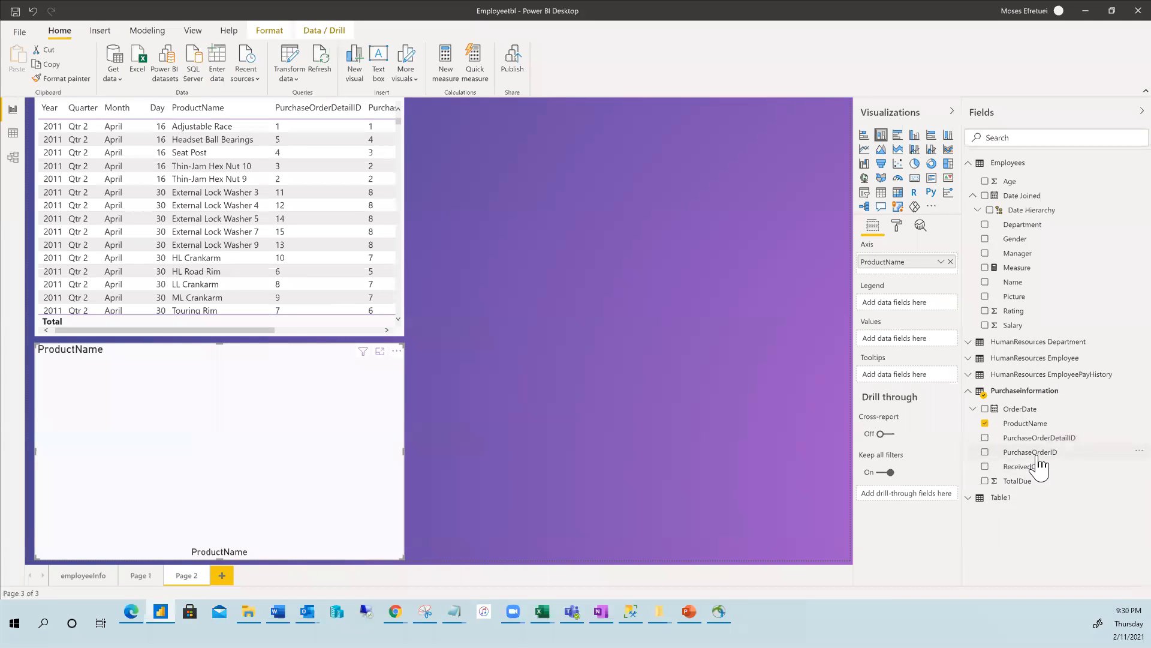
drag(1007, 483, 878, 339)
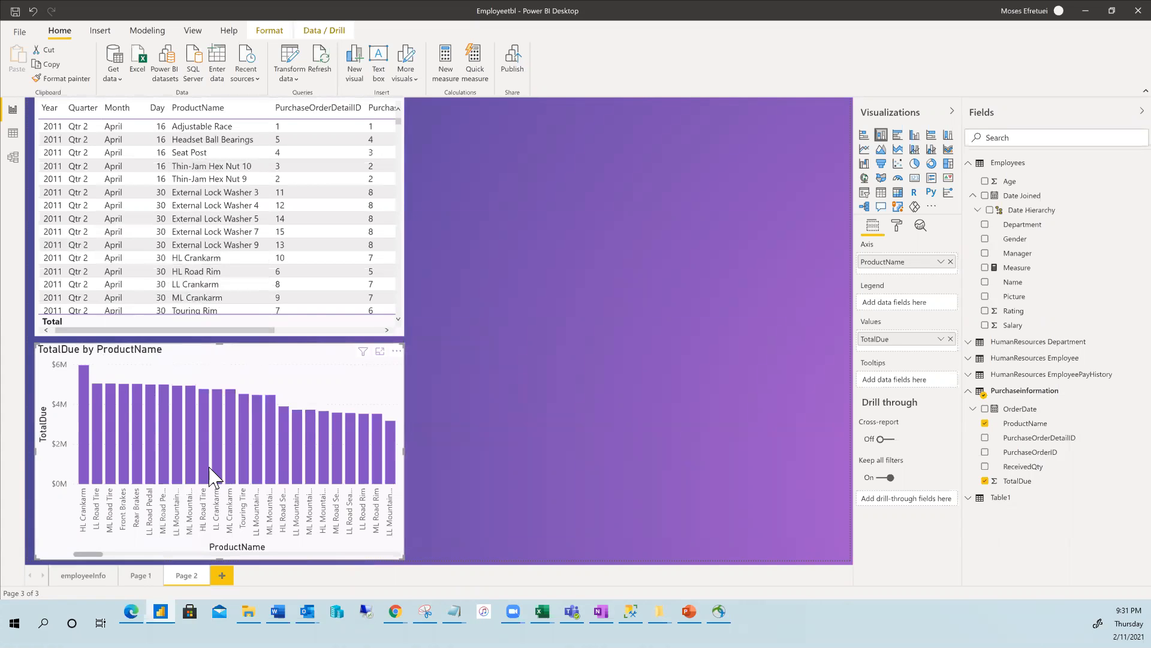
Cross-filter the table by the ML Crankarm bar, then clear the filter.
click(233, 426)
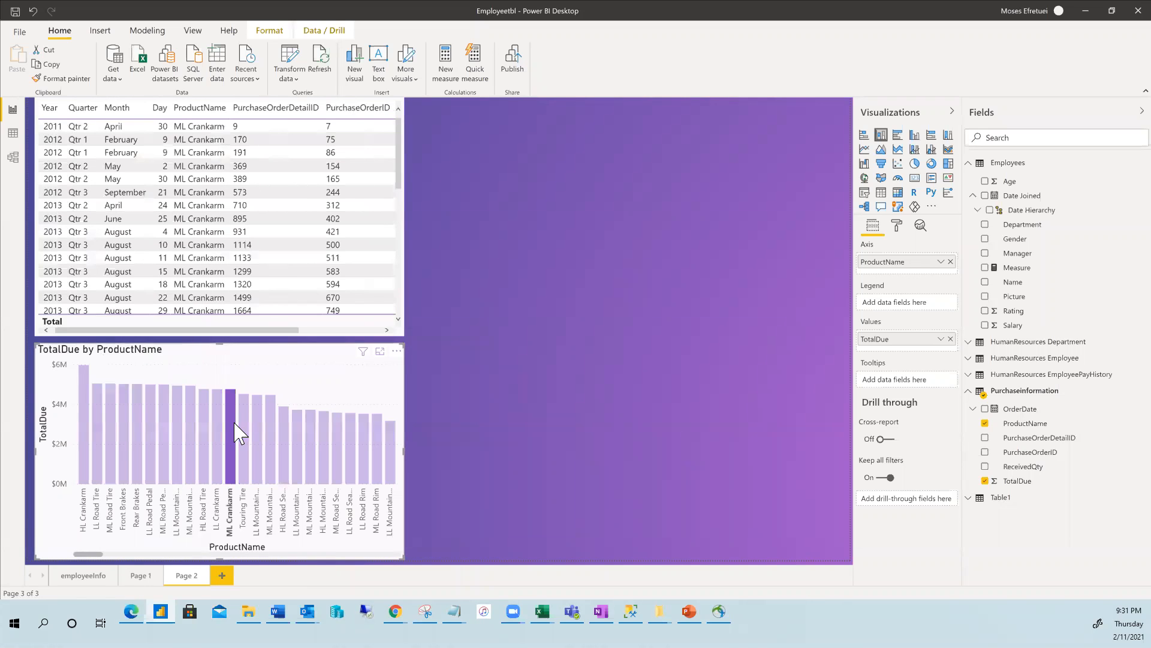
click(282, 380)
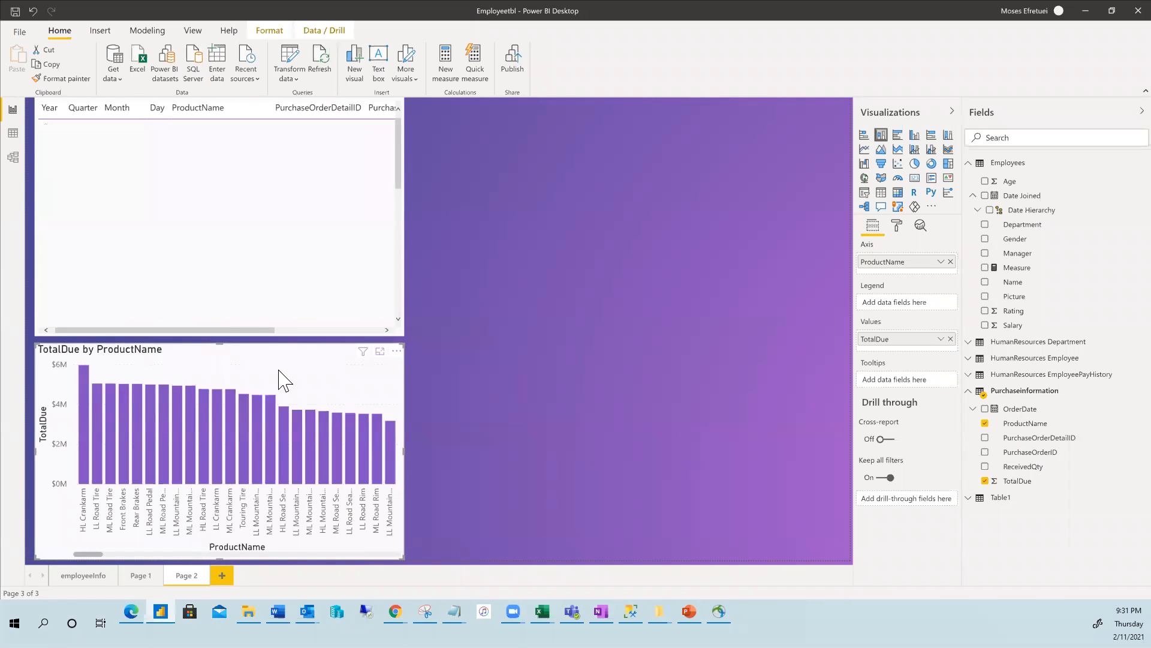
Convert the chart to a stacked bar chart, then view Page 1.
click(864, 134)
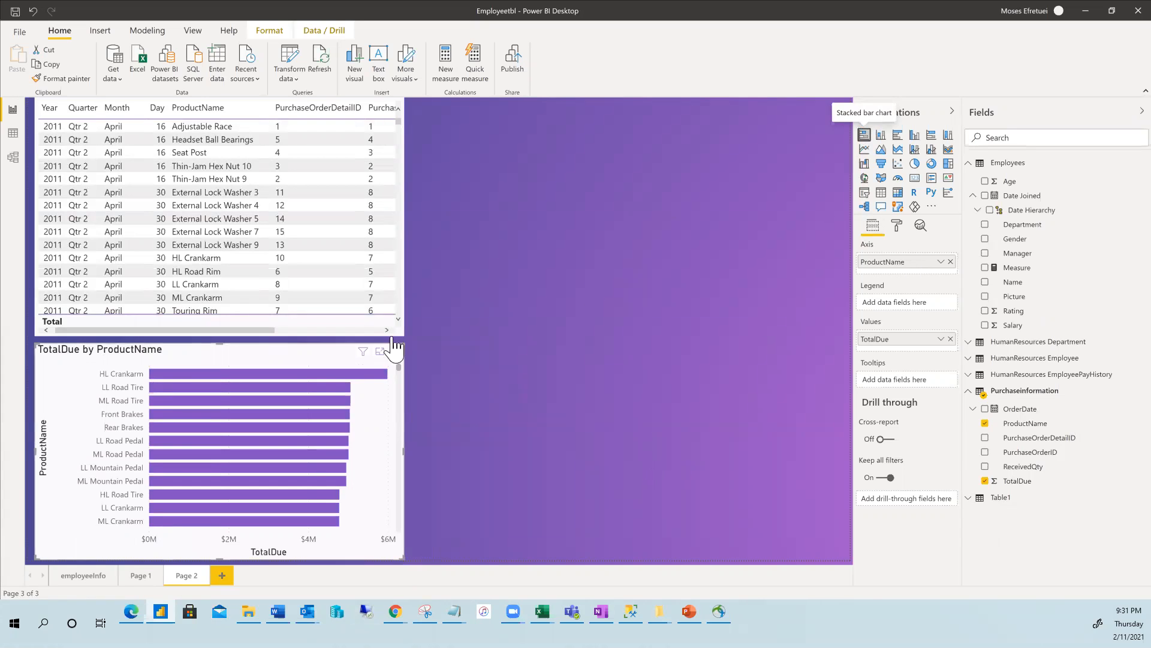
click(142, 575)
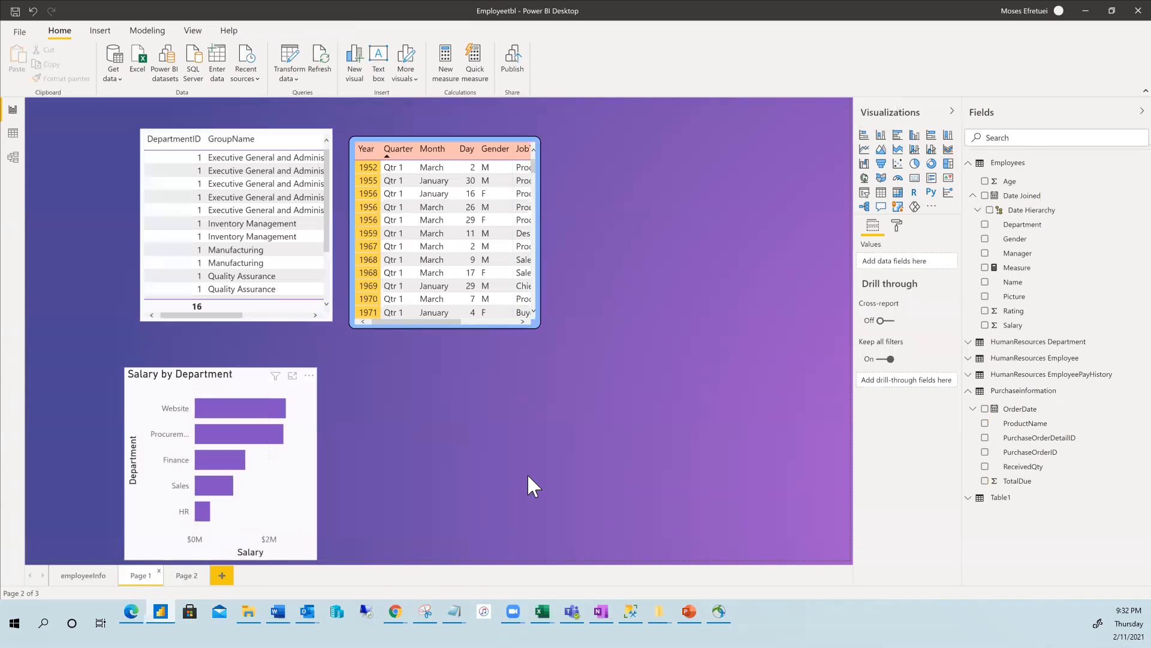
Review the employeeInfo and Page 2 pages, then add a new blank Page 3.
click(83, 575)
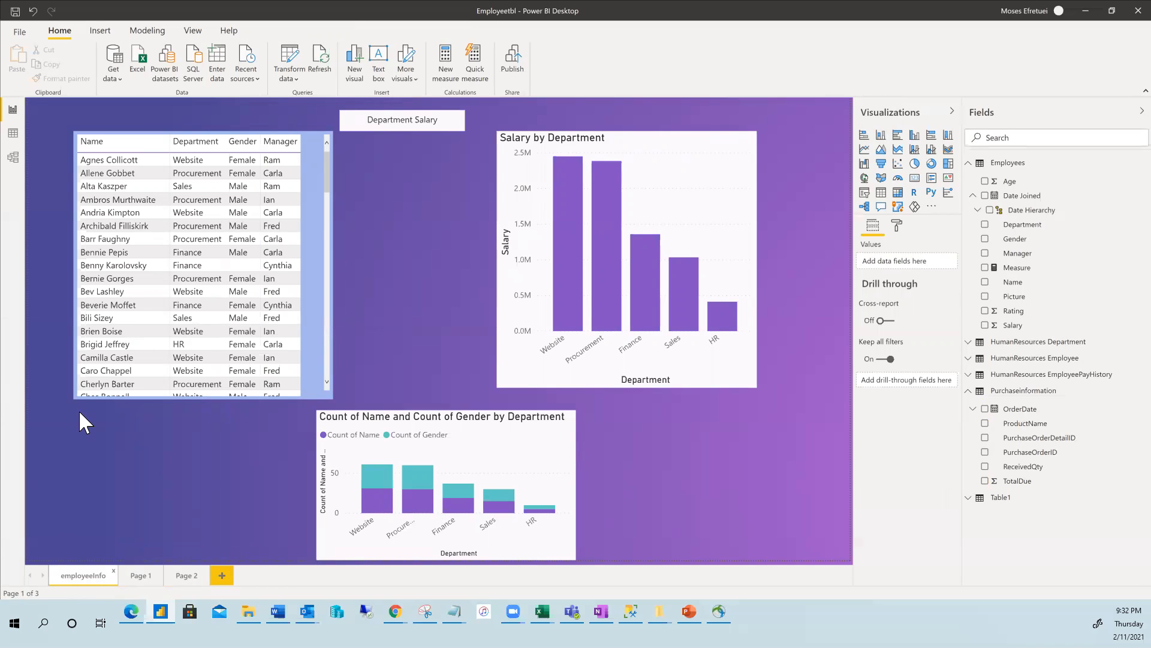
click(187, 577)
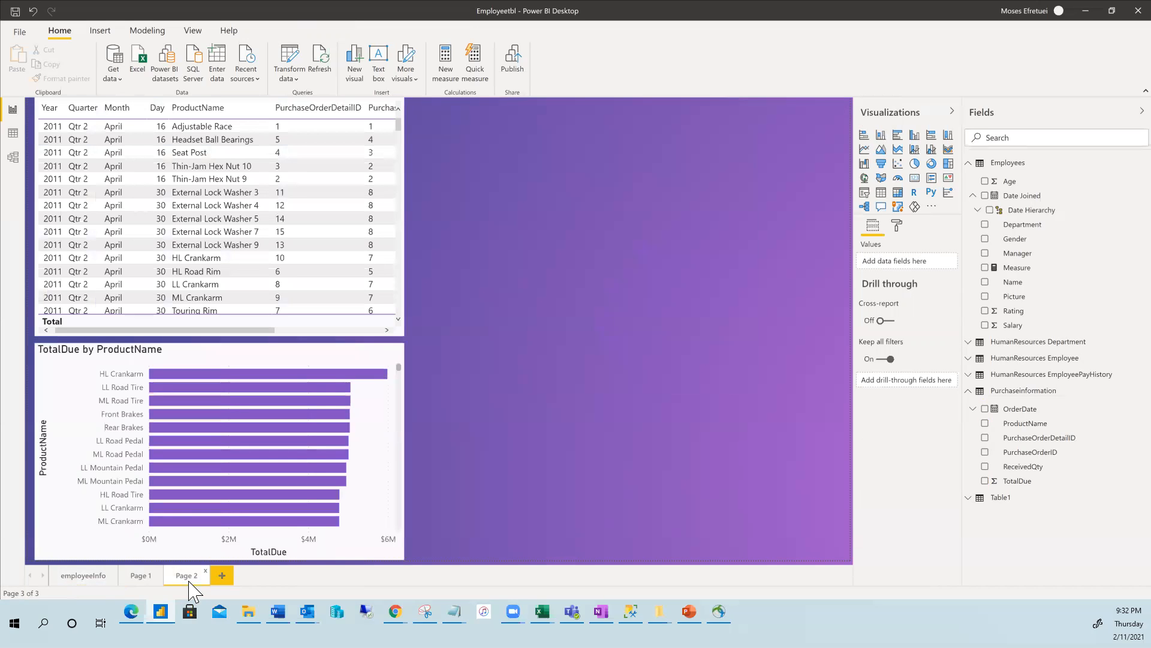
click(222, 576)
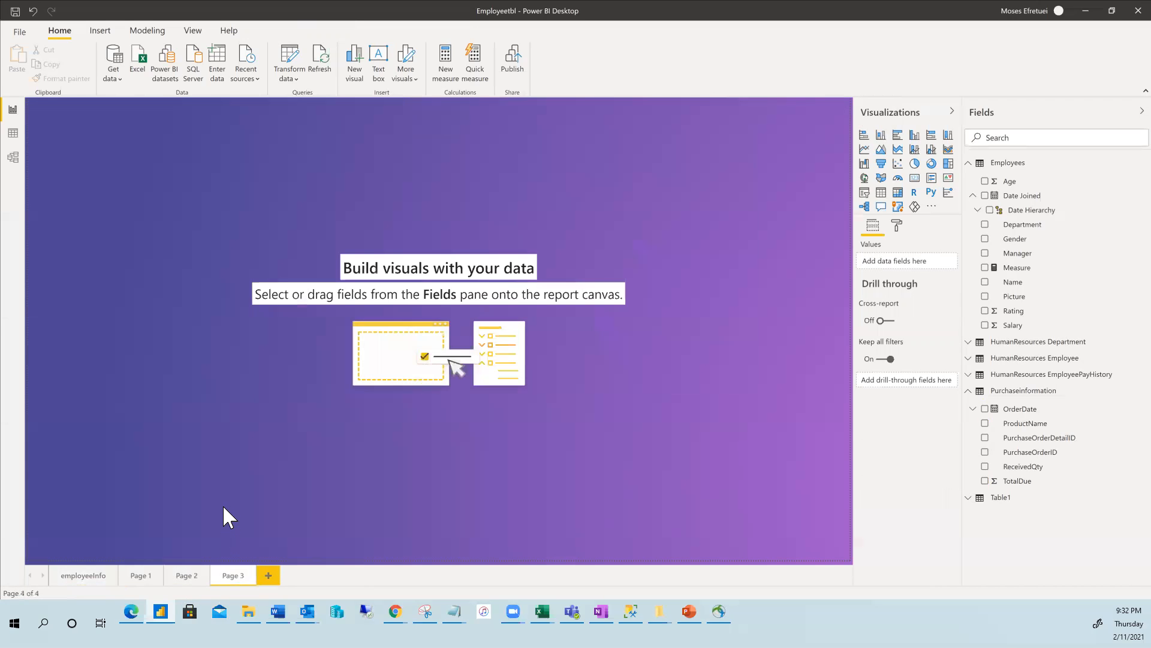
Browse the Get Data source list without choosing one, then close the window.
click(120, 78)
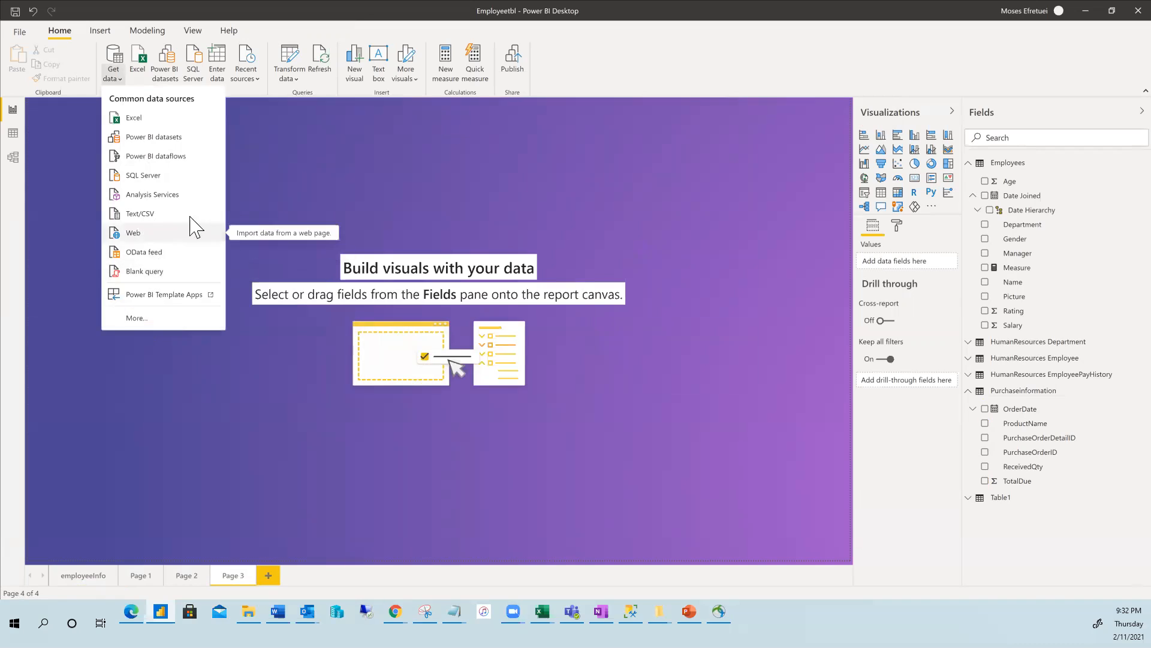
click(142, 326)
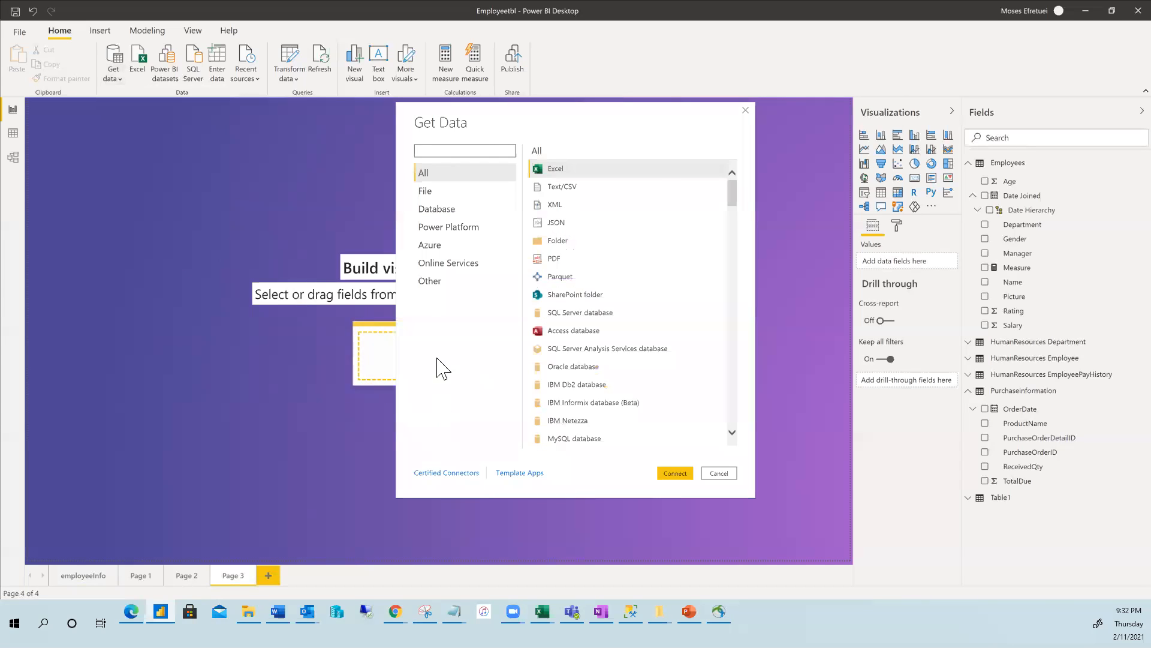
click(746, 111)
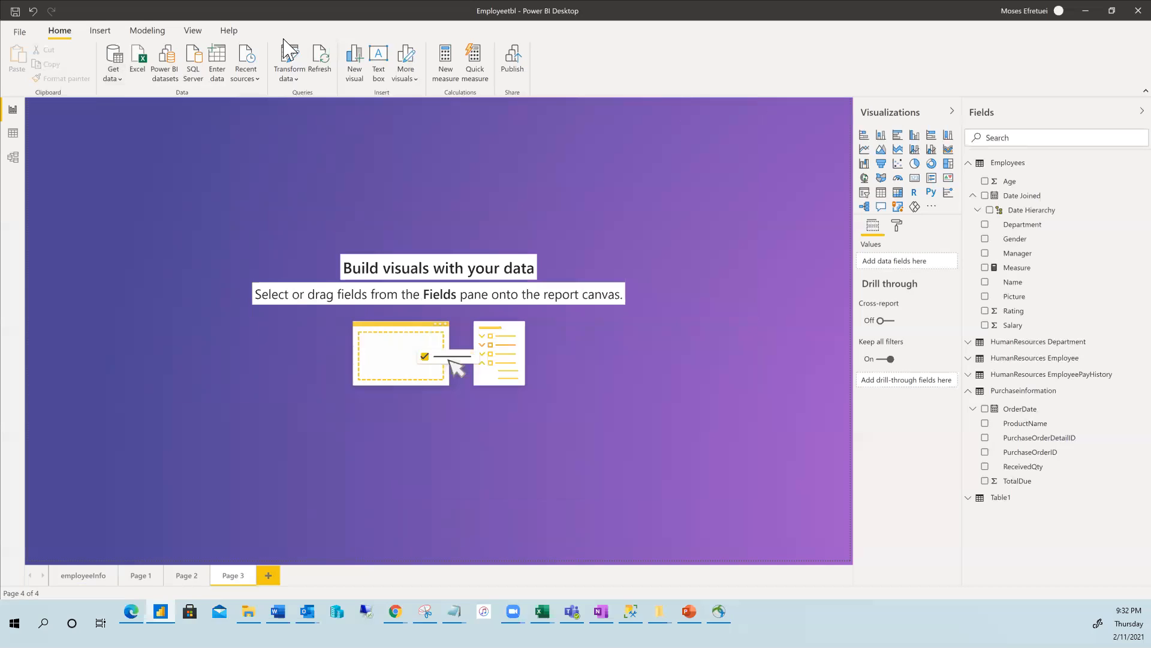
click(149, 33)
click(87, 35)
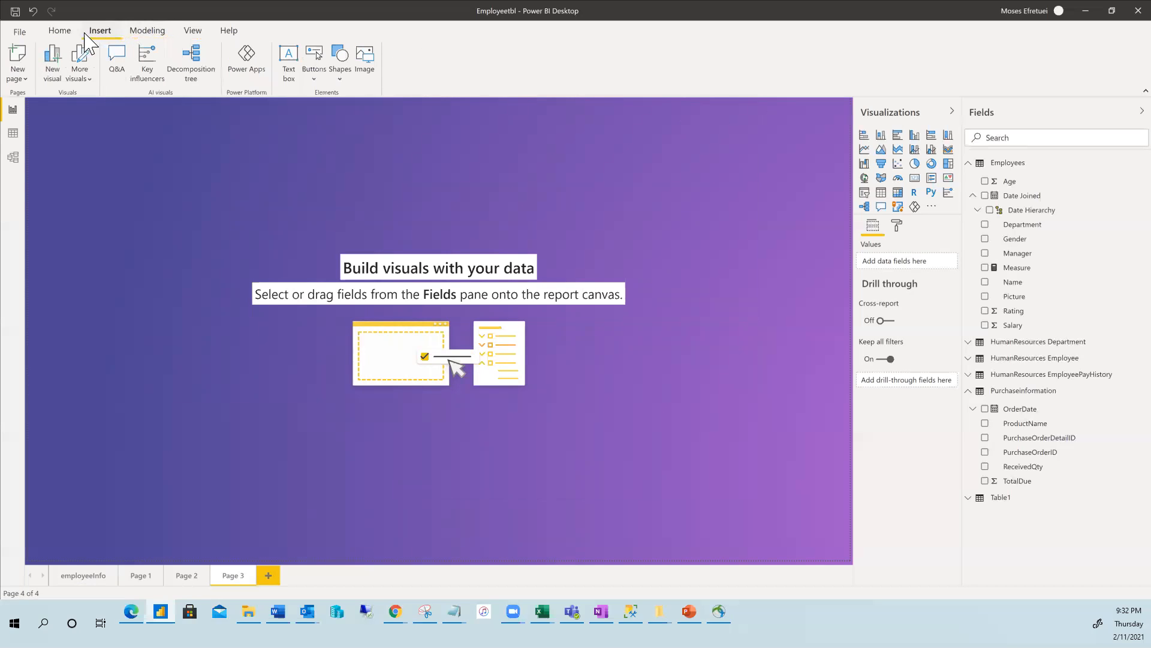
click(67, 31)
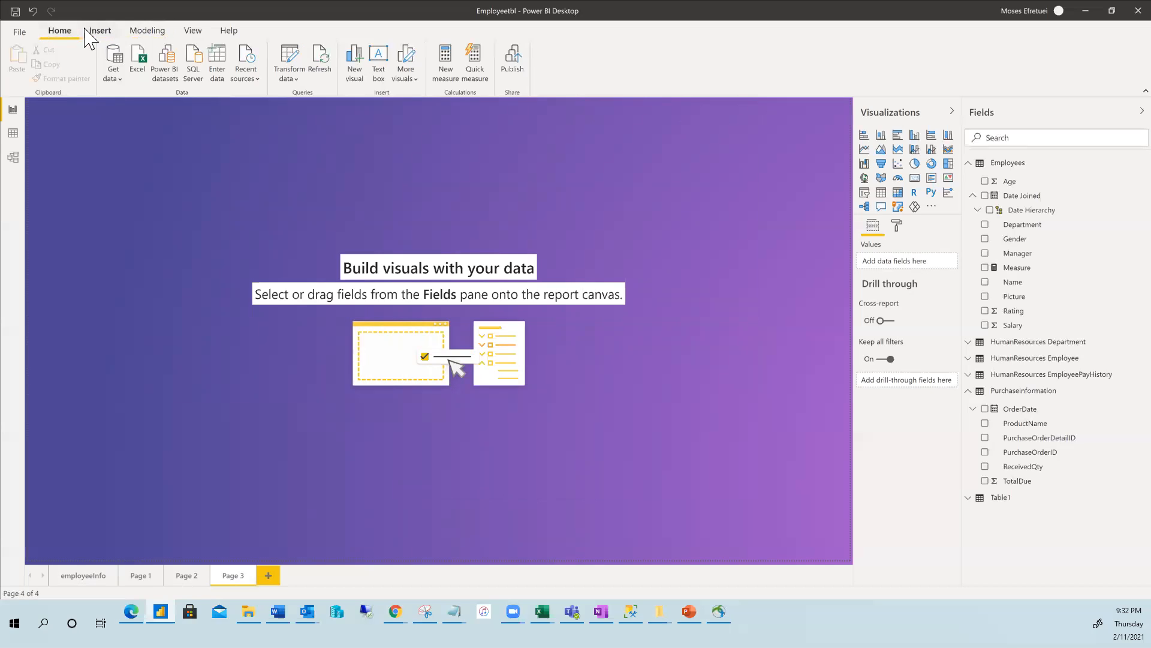
click(98, 31)
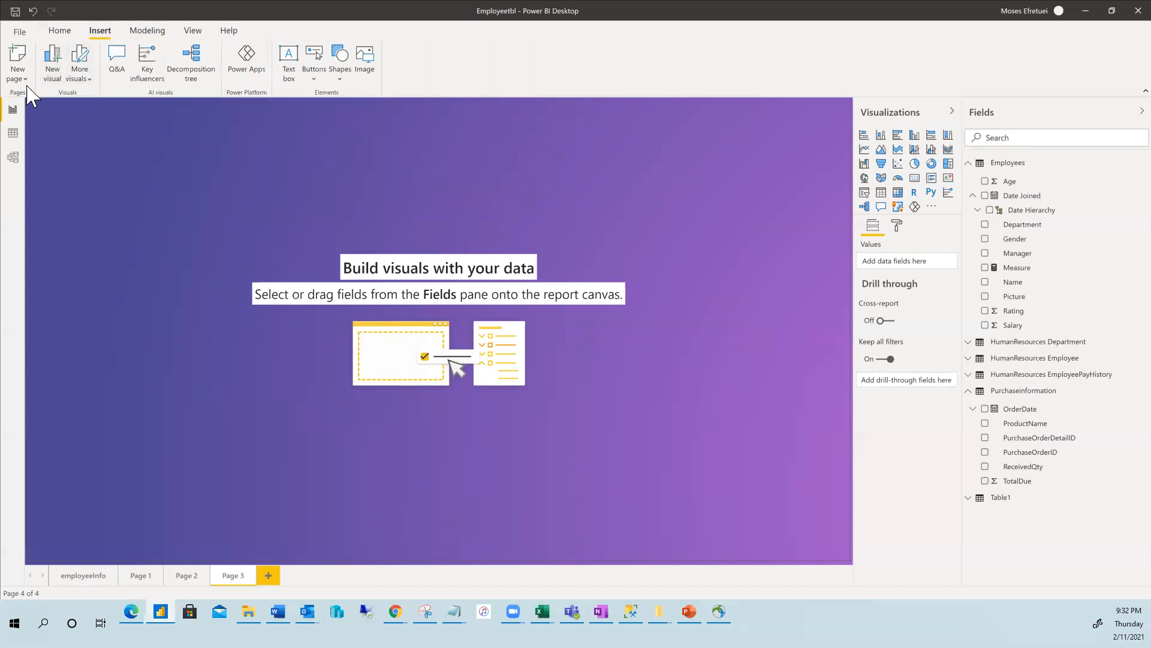
click(90, 76)
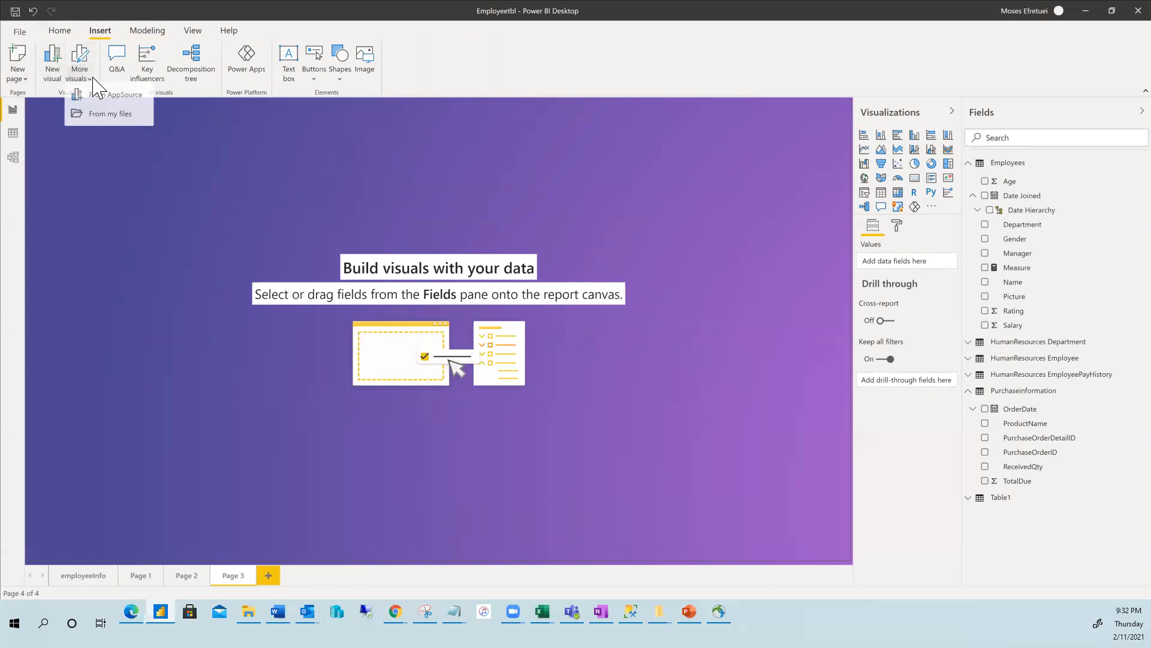
click(142, 31)
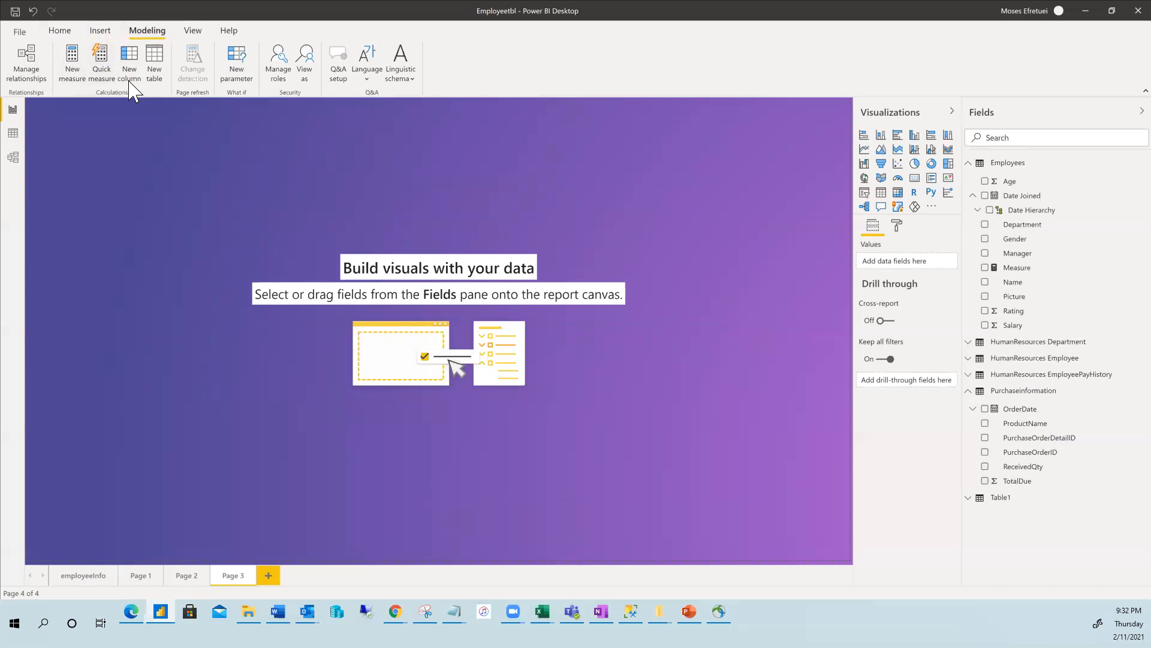
click(193, 30)
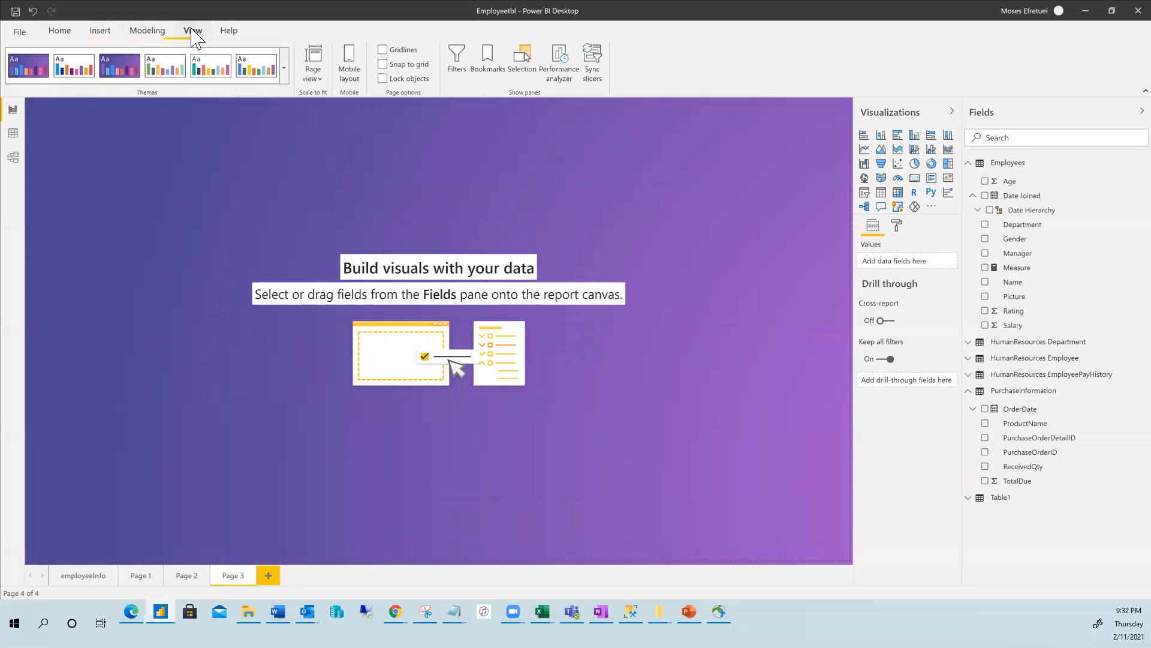
click(60, 32)
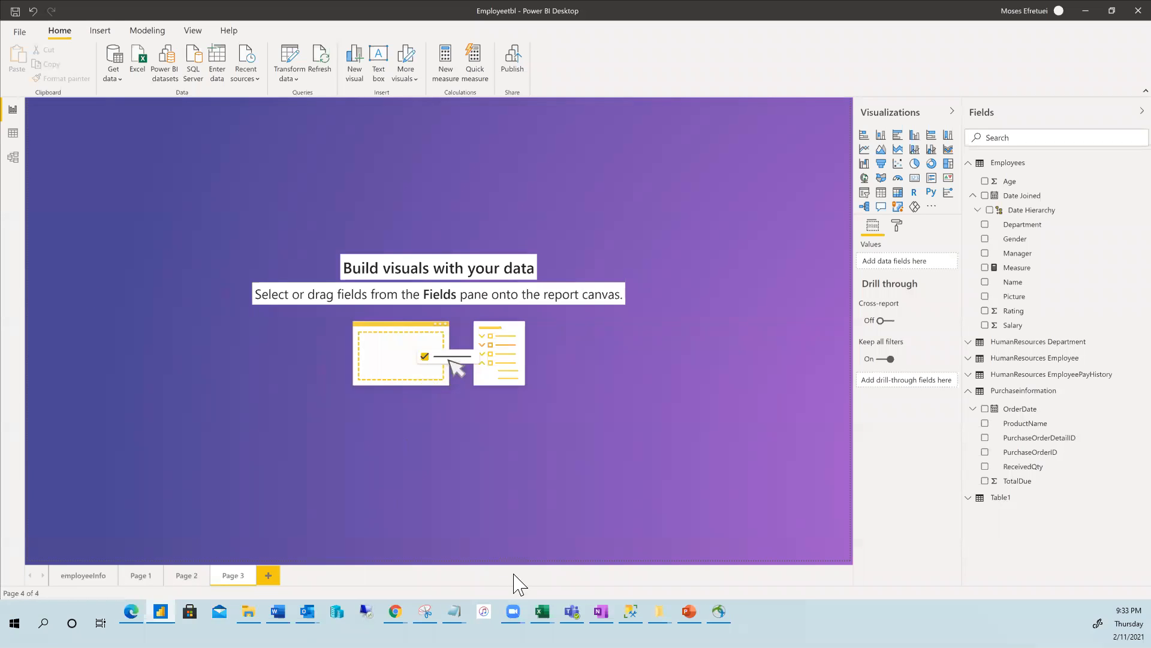
On Page 2, delete the TotalDue by ProductName chart.
click(87, 579)
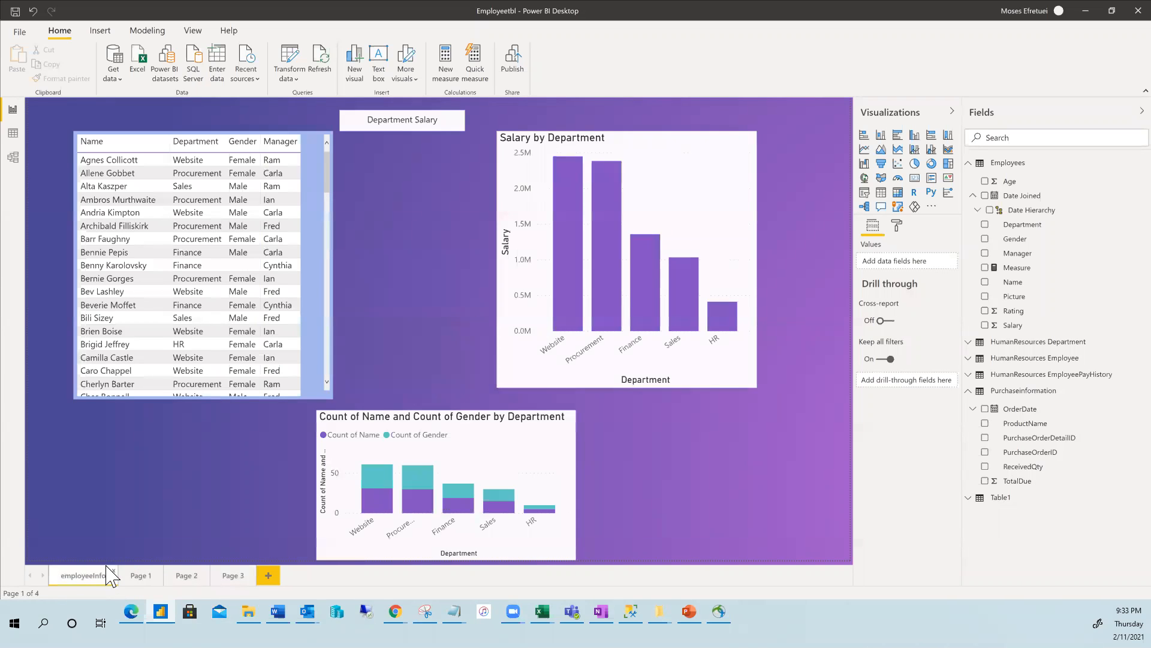
click(141, 577)
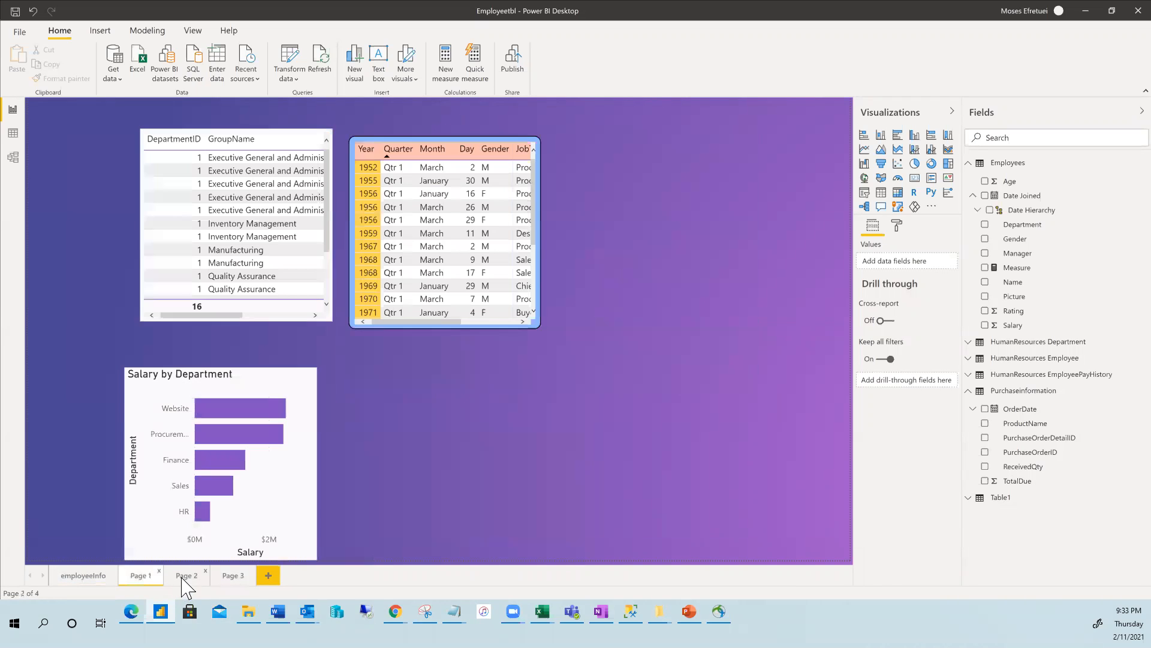
click(185, 576)
click(231, 579)
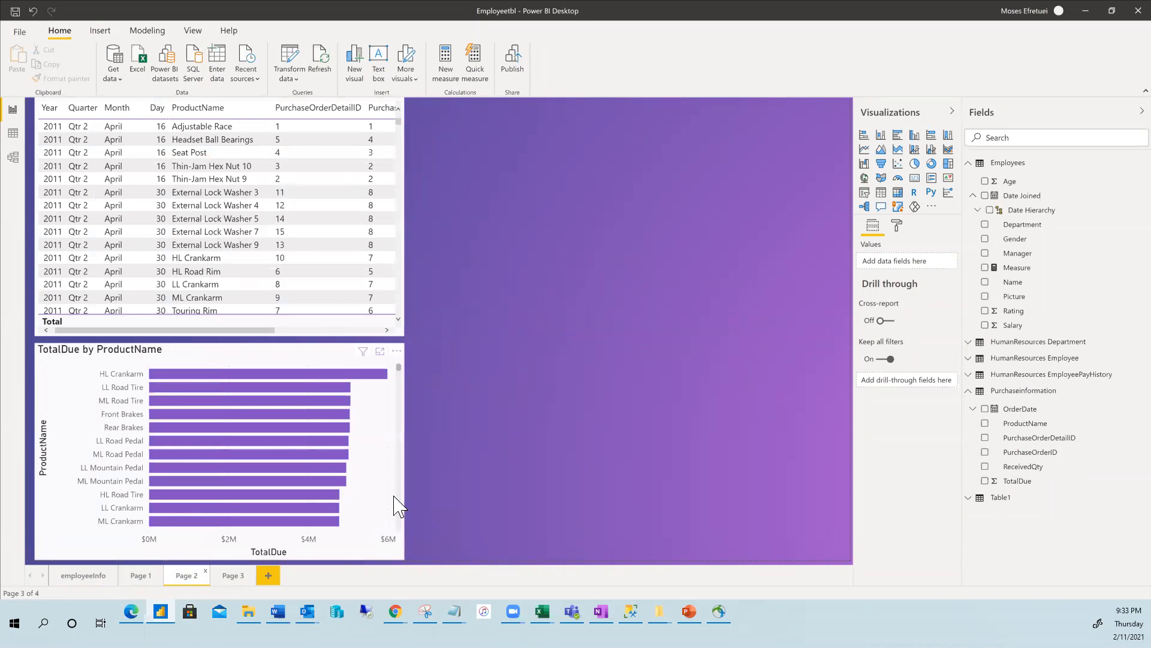
click(136, 375)
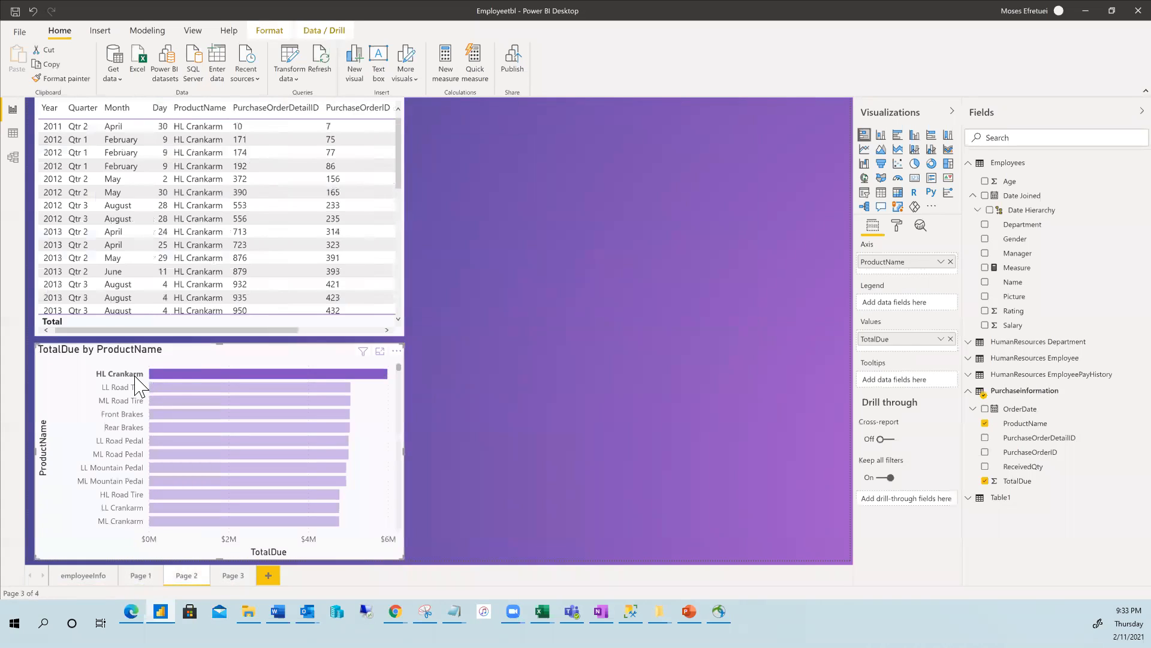
key(Delete)
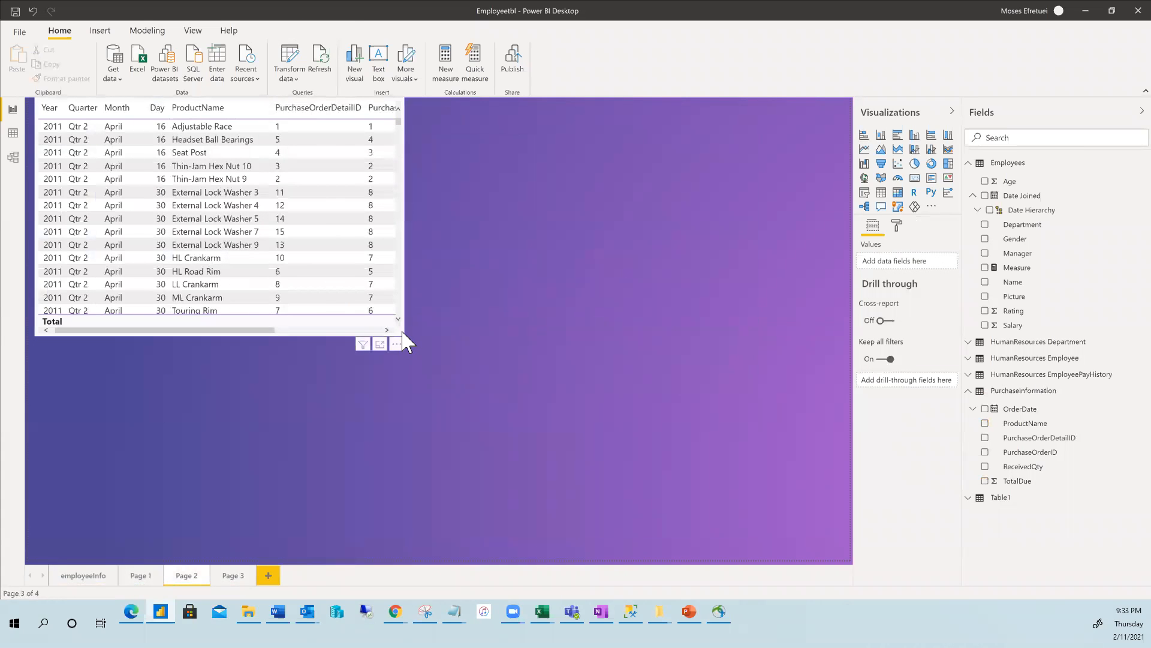
Move the purchase table and enlarge it to fill the page.
drag(402, 333, 624, 403)
drag(426, 350, 772, 506)
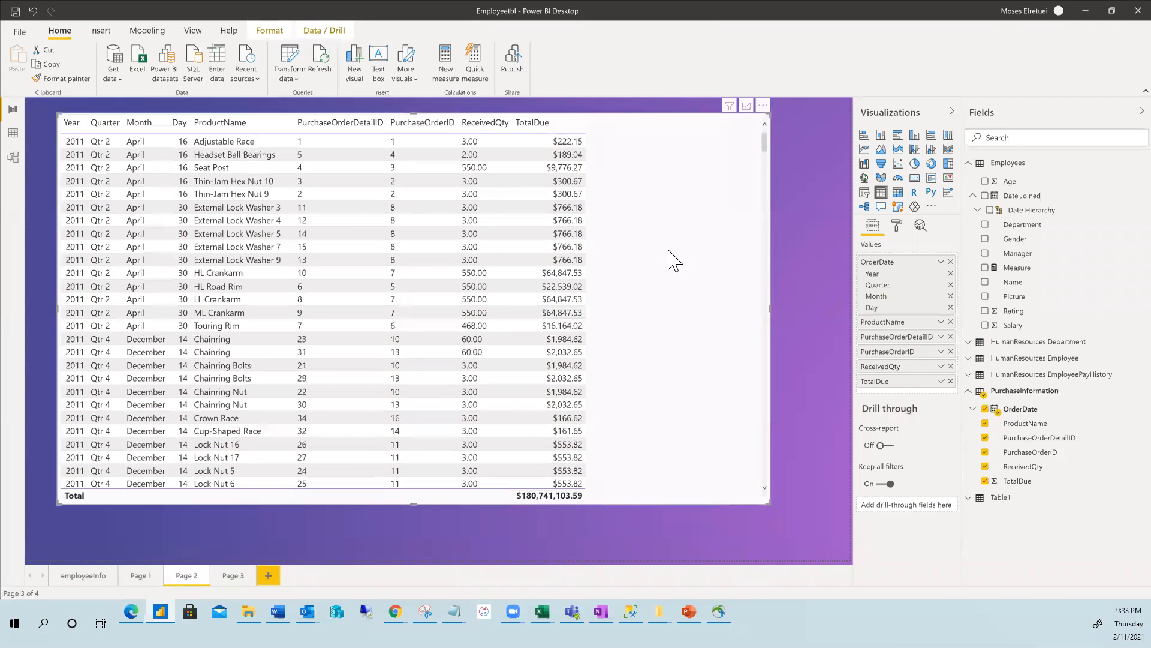
click(762, 106)
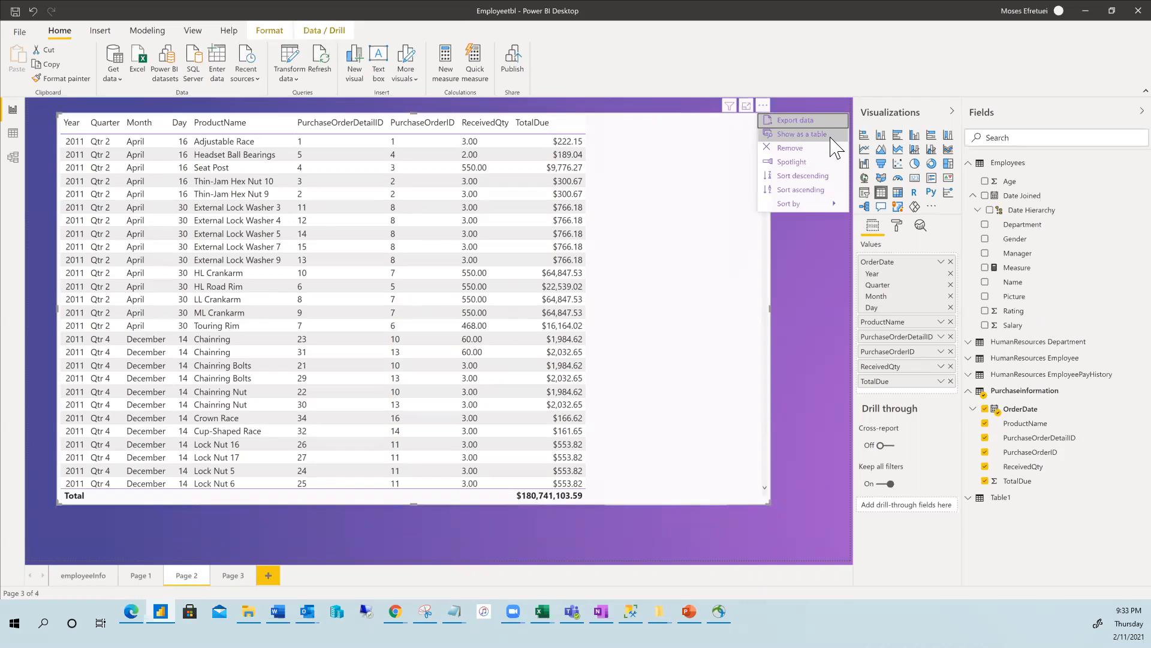
Sort the purchase table by Quarter, then by Year so 2014 orders lead.
mouse_move(804, 210)
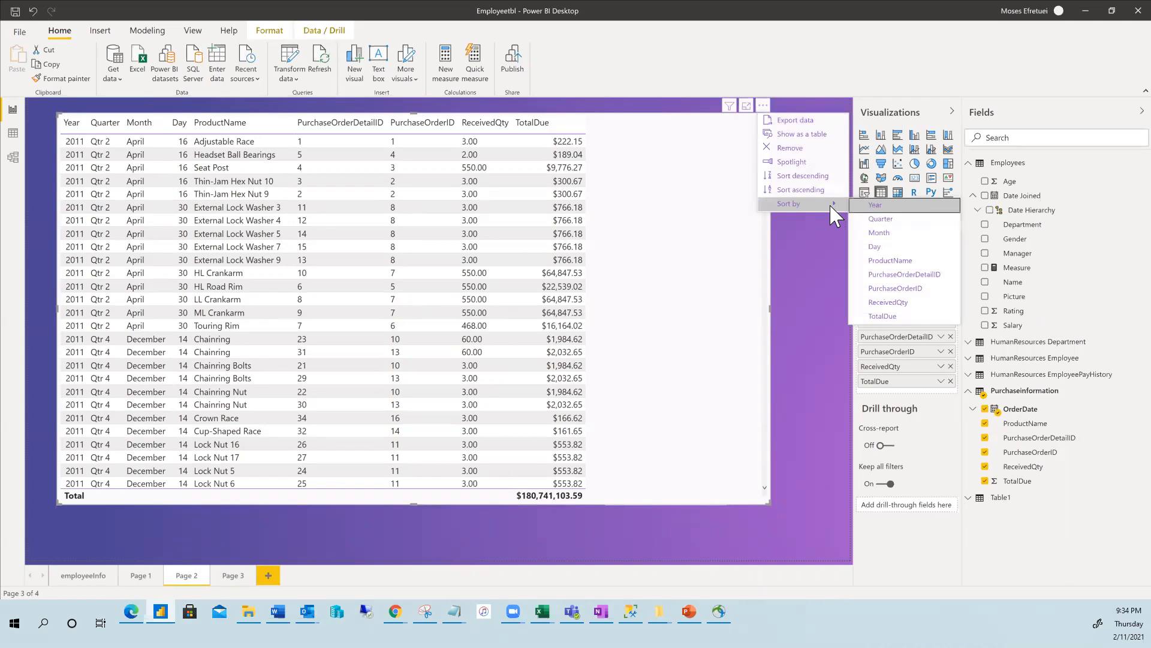
click(899, 220)
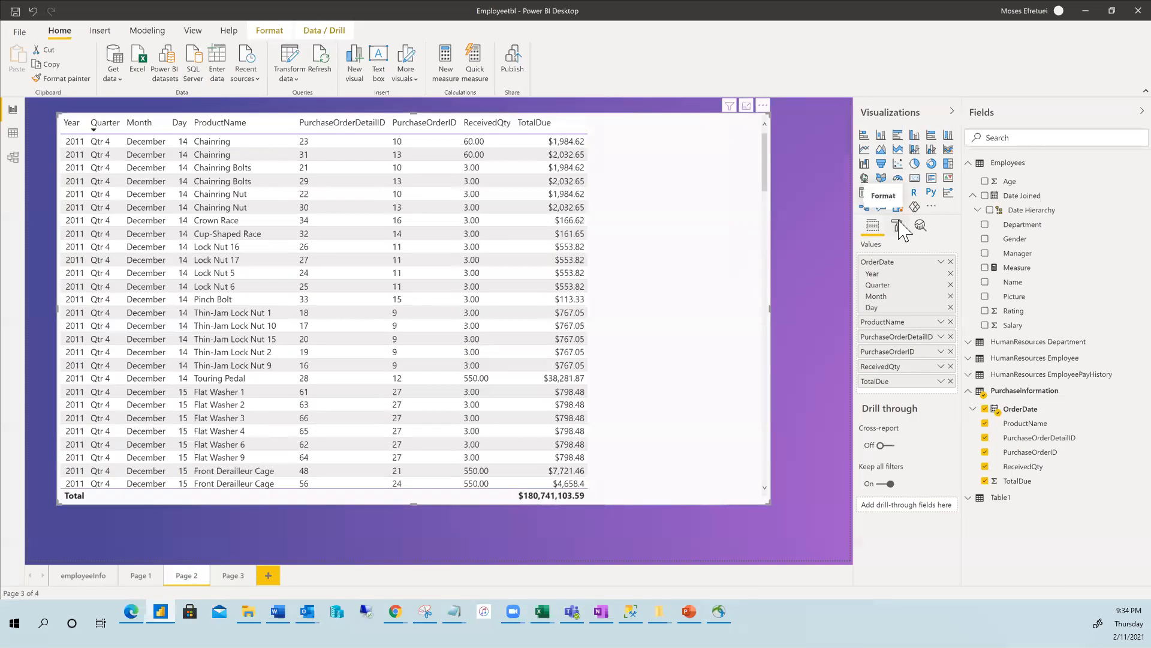
click(763, 106)
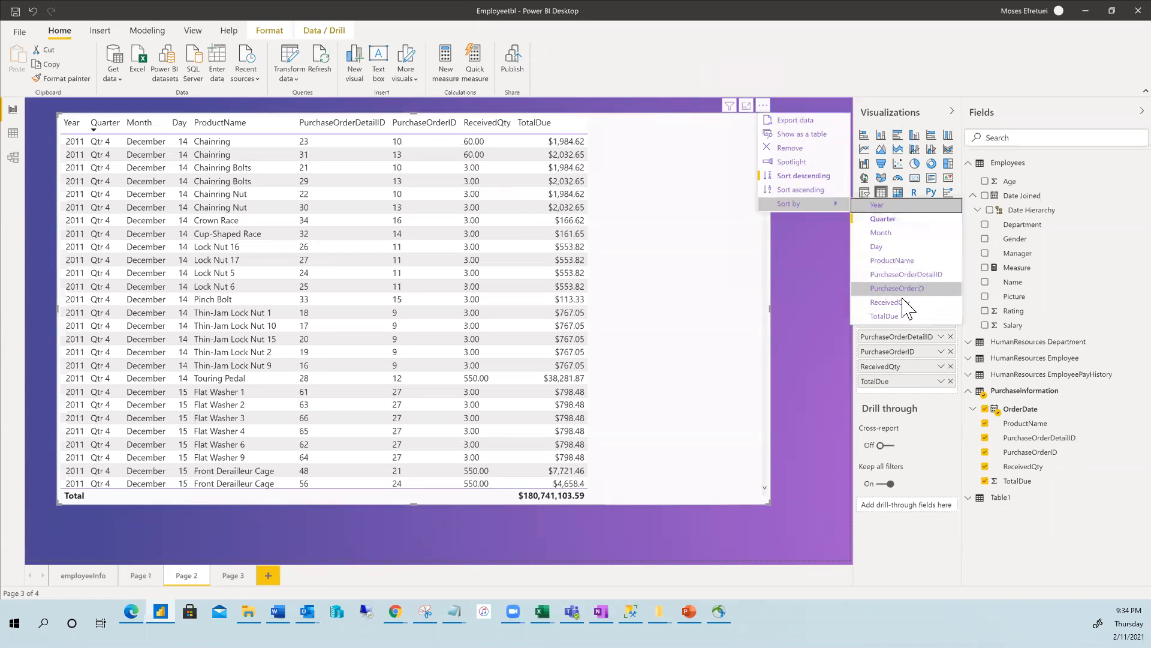
click(894, 217)
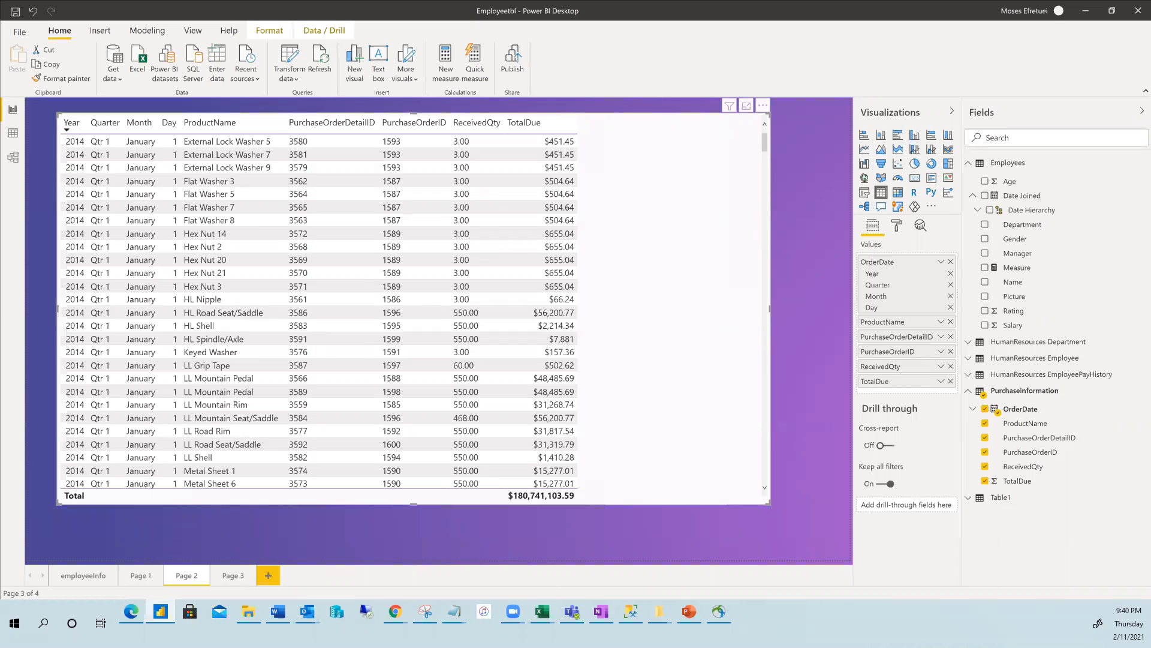
Review the employeeInfo, Page 1 and Page 2 pages, ending on the empty Page 3.
click(78, 575)
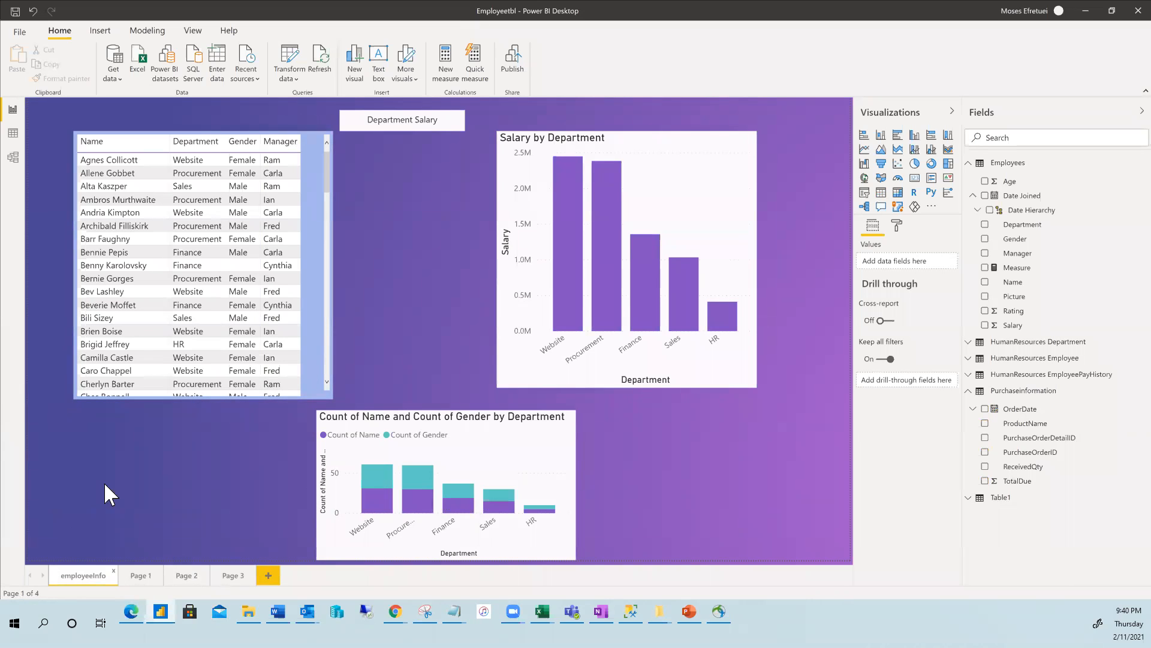
click(136, 577)
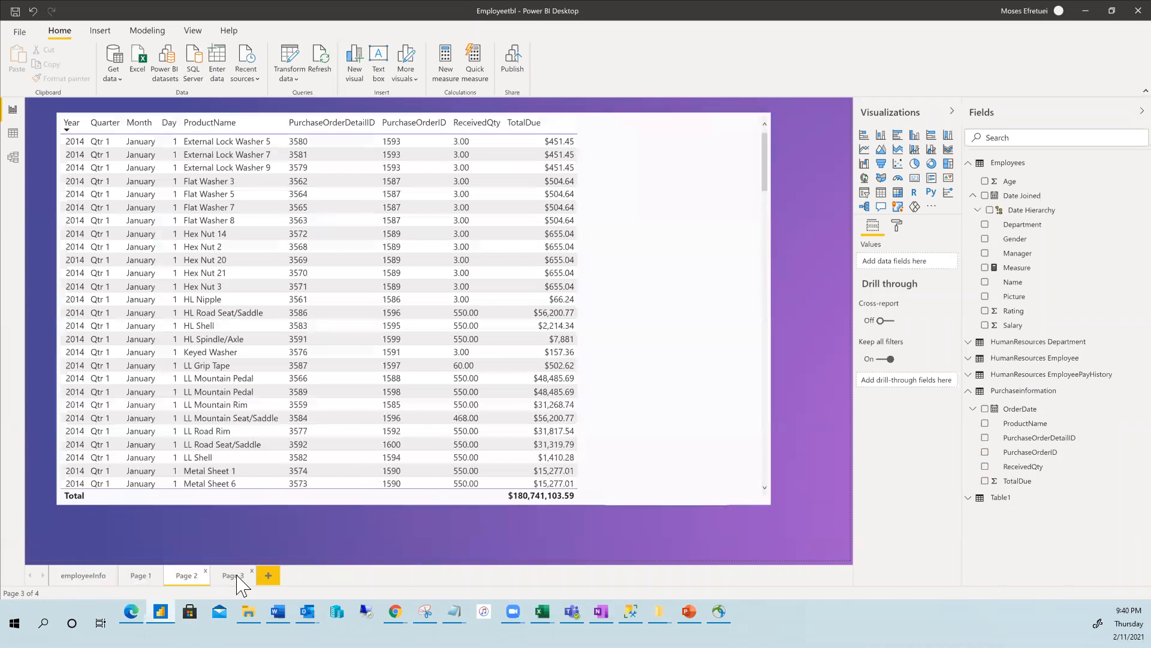
click(240, 579)
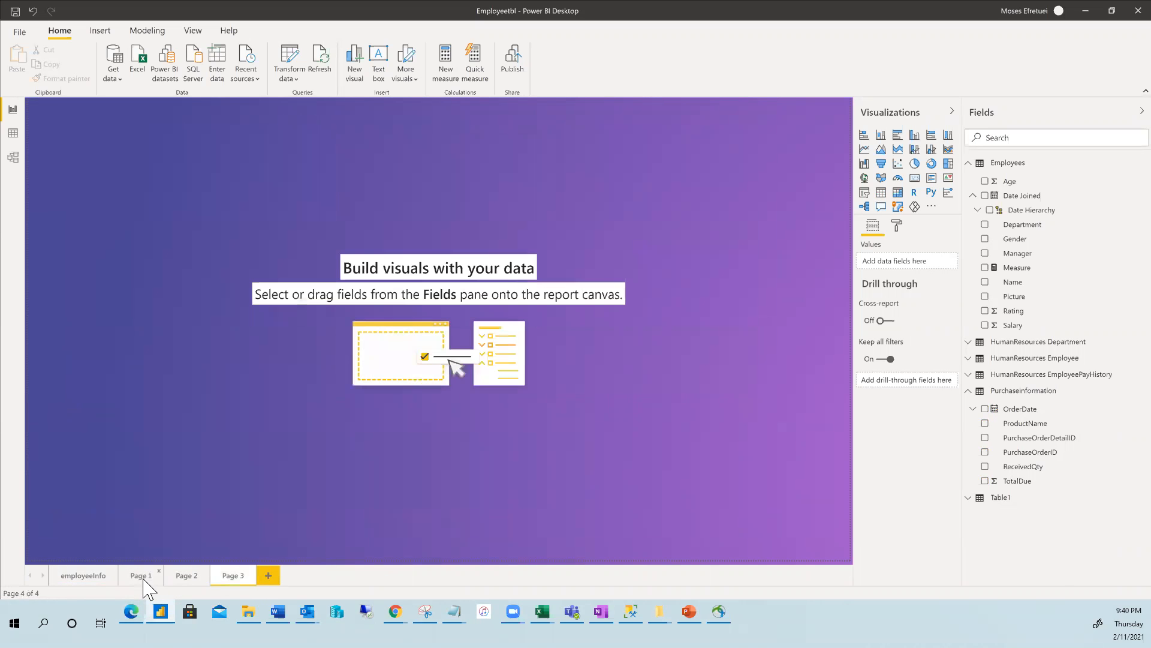
click(191, 585)
click(228, 585)
Delete the empty Page 3 and return to the employeeInfo page.
right_click(229, 579)
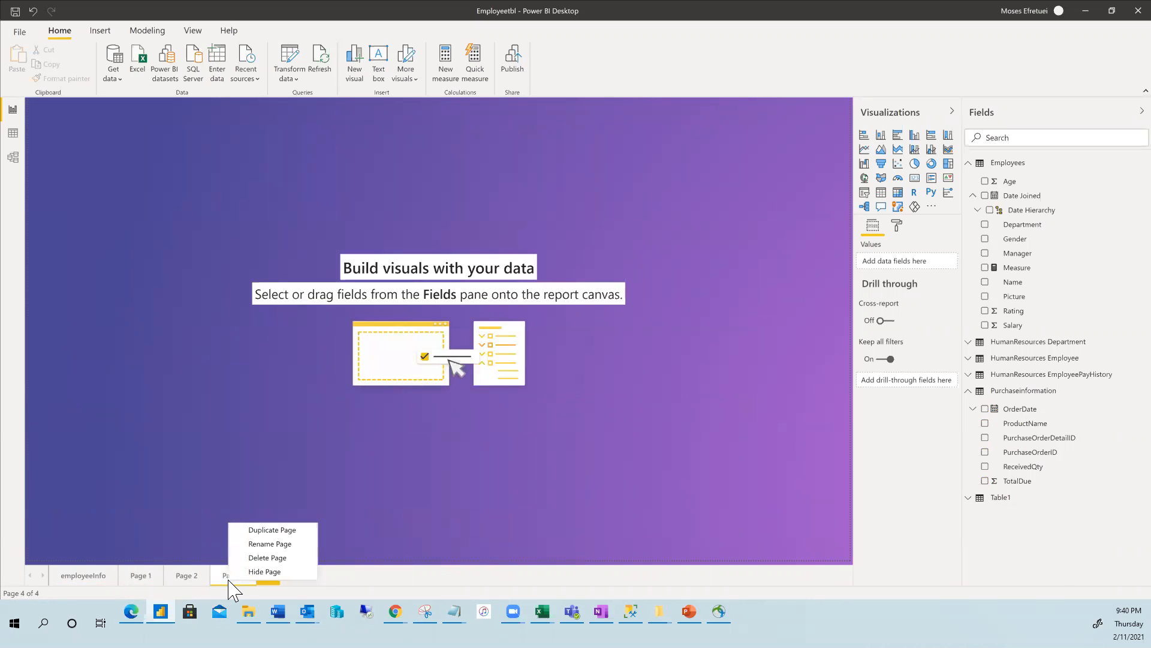
click(261, 558)
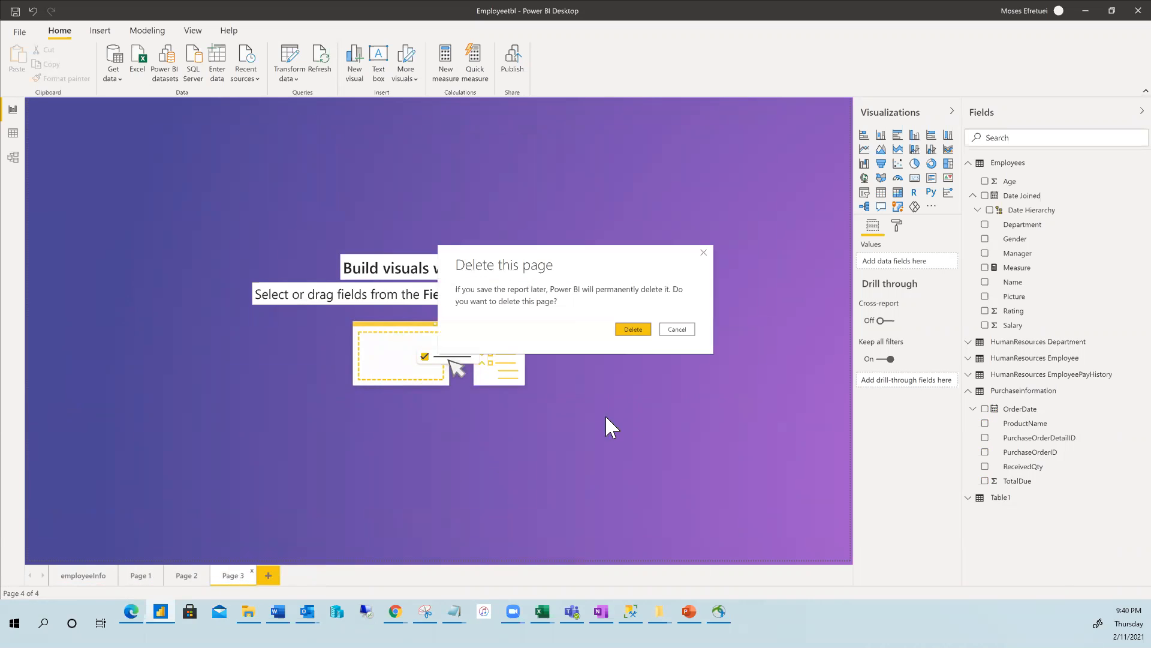
click(632, 330)
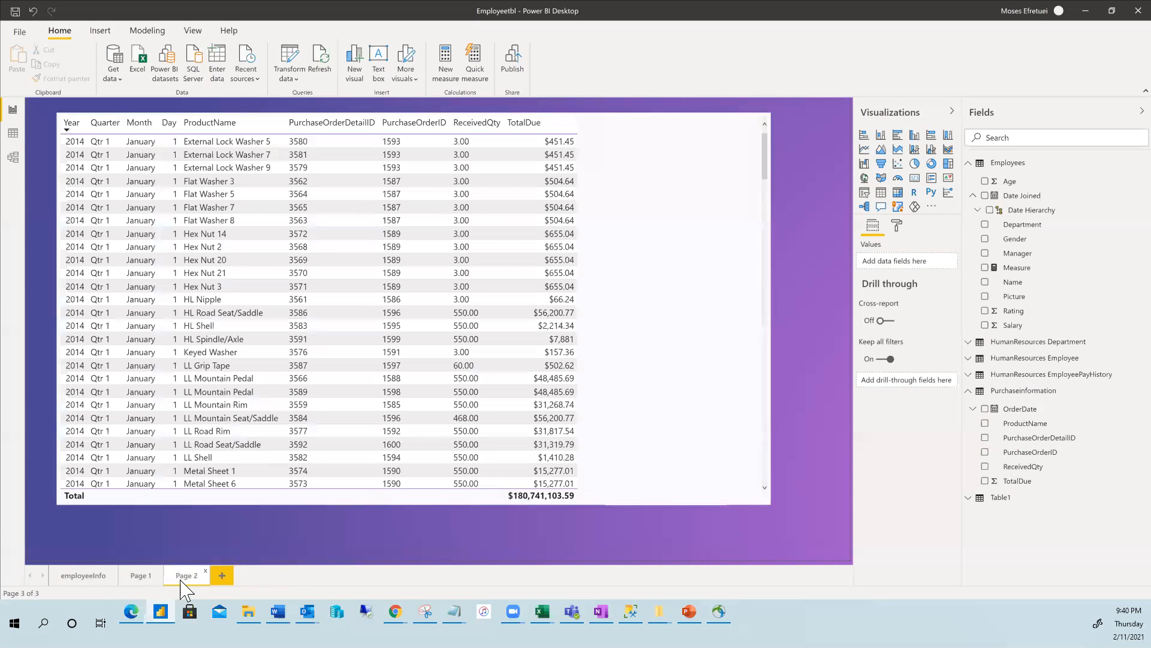
click(83, 576)
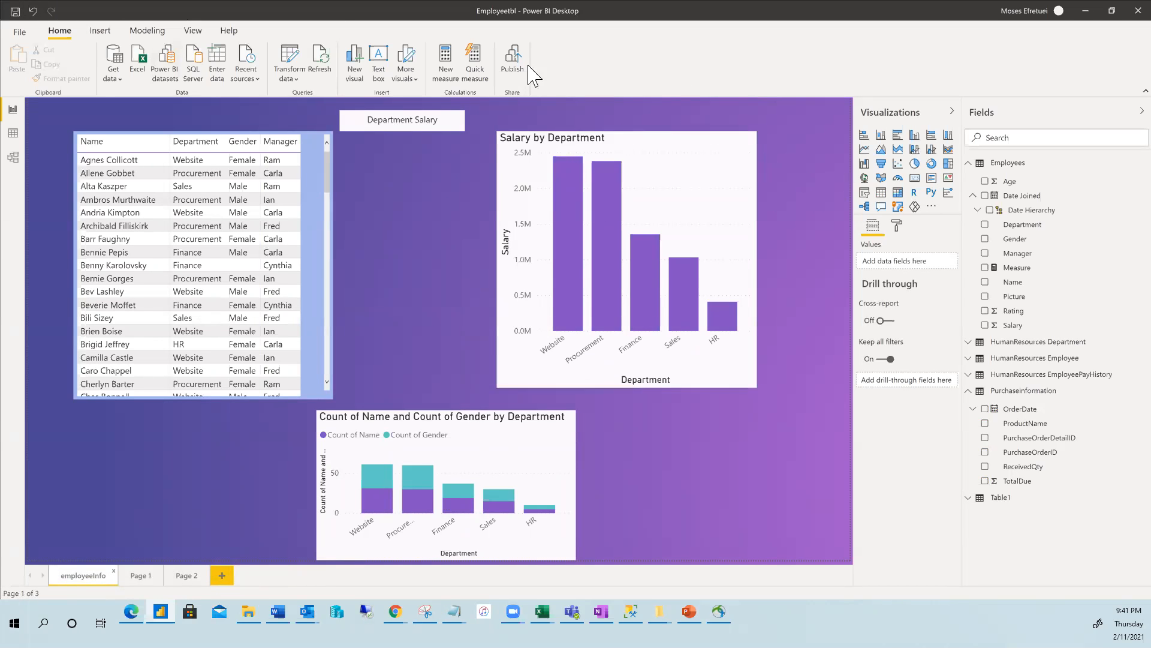
Publish the report to Power BI, saving the pending changes first.
click(514, 60)
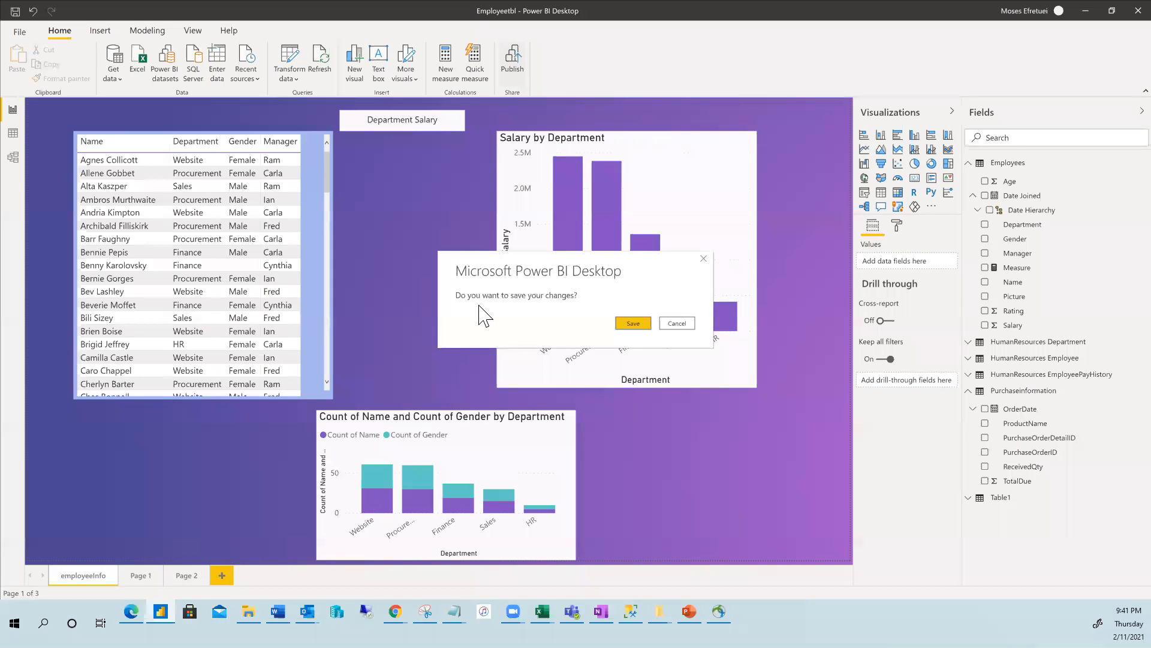
click(632, 324)
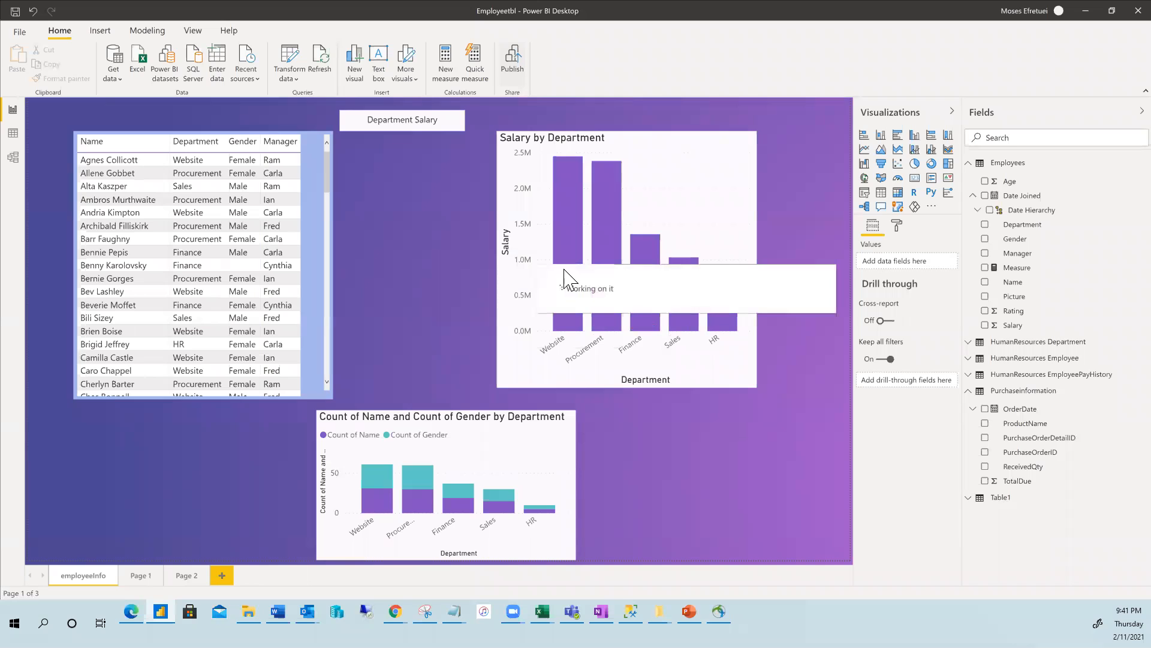
mouse_move(564, 269)
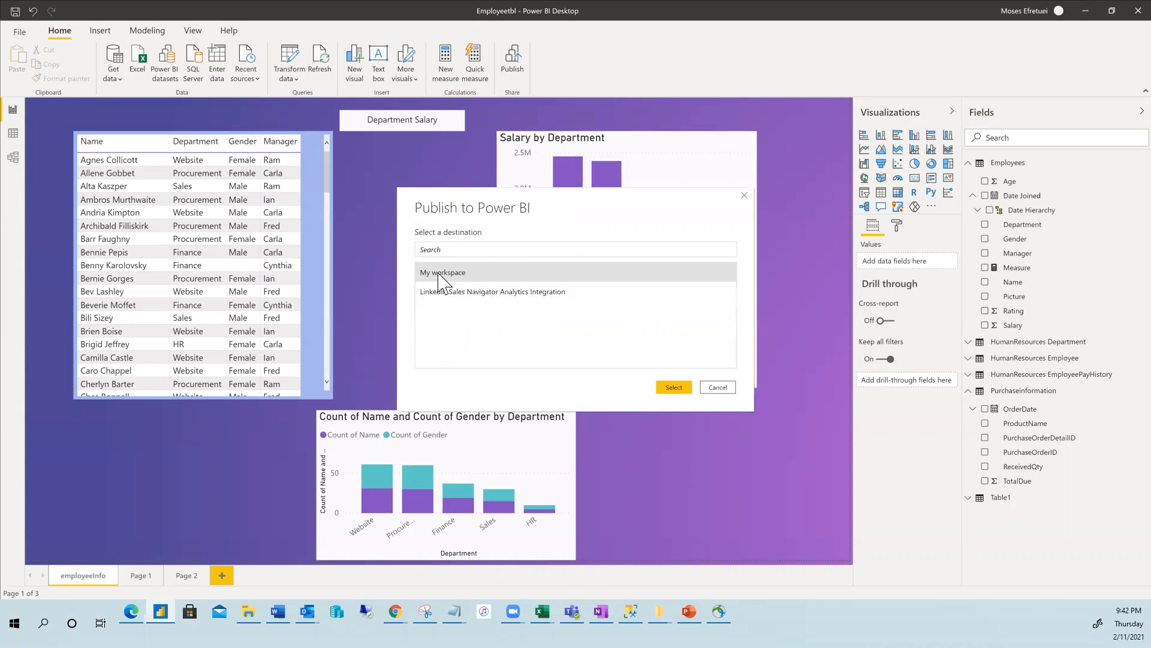
Publish the report to My workspace, replacing the Employeetbl dataset, and open it in the Power BI service.
click(670, 389)
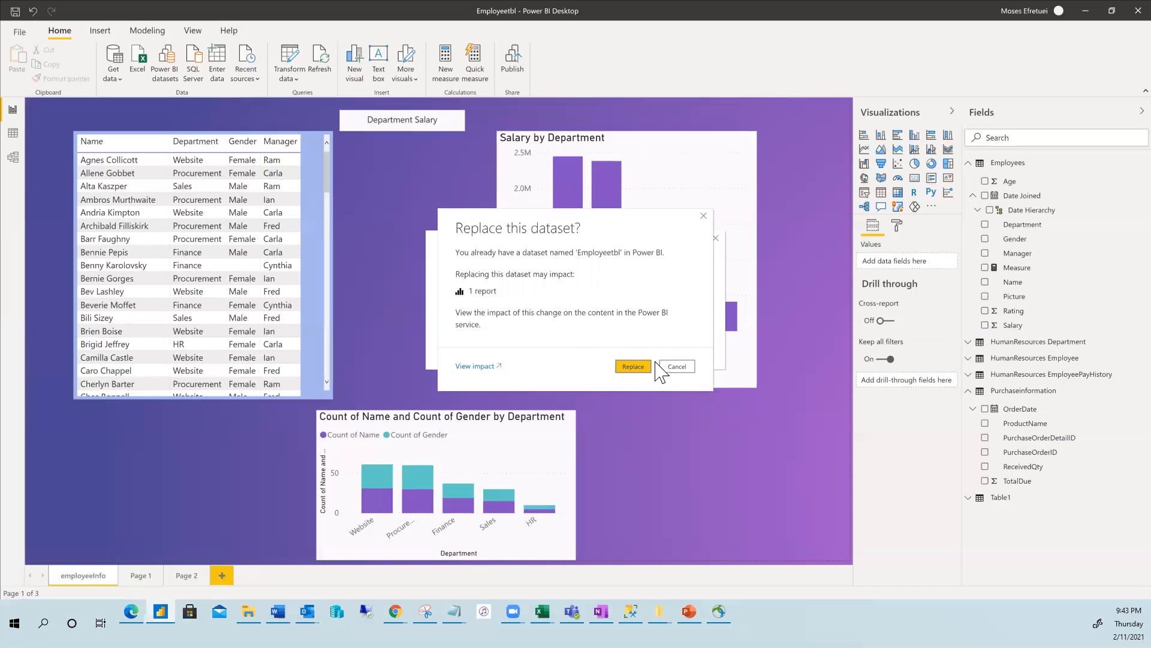
click(633, 367)
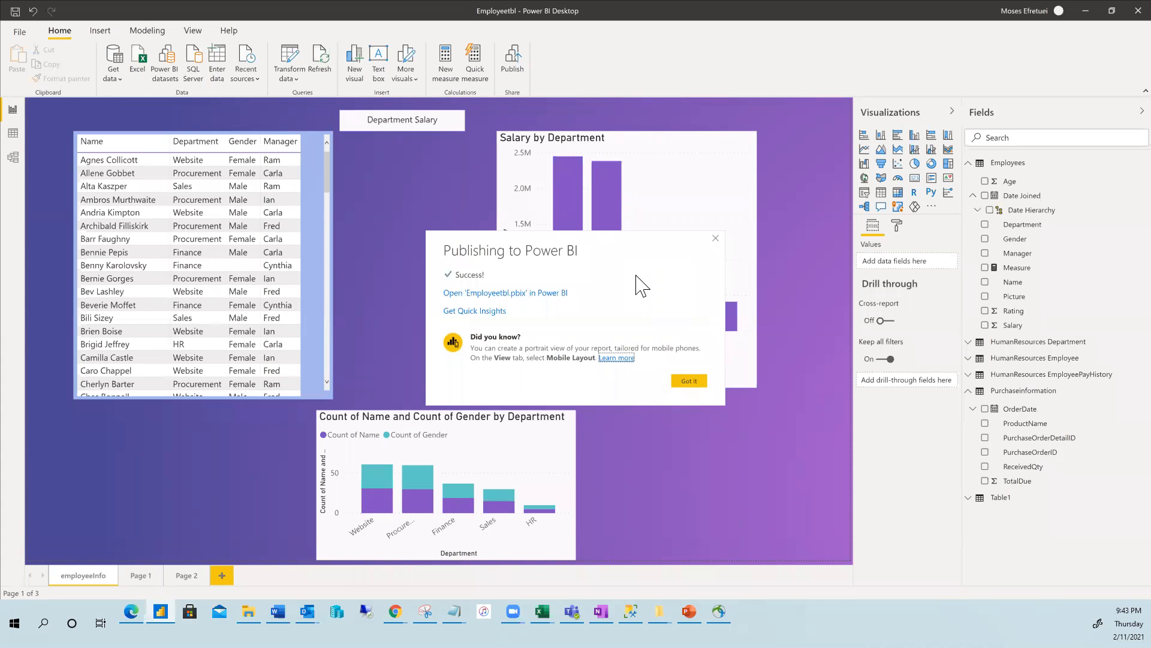
click(483, 294)
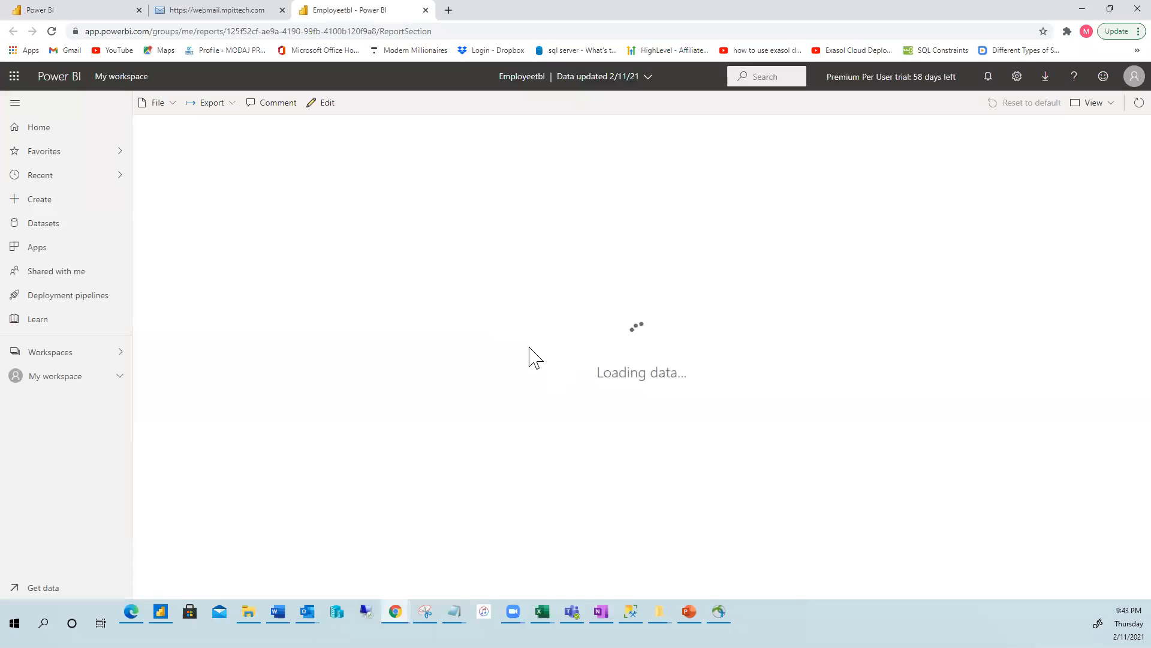
In the Employeetbl report tab, view Page 1 and Page 2, then return to the employeeInfo page.
click(75, 12)
click(371, 11)
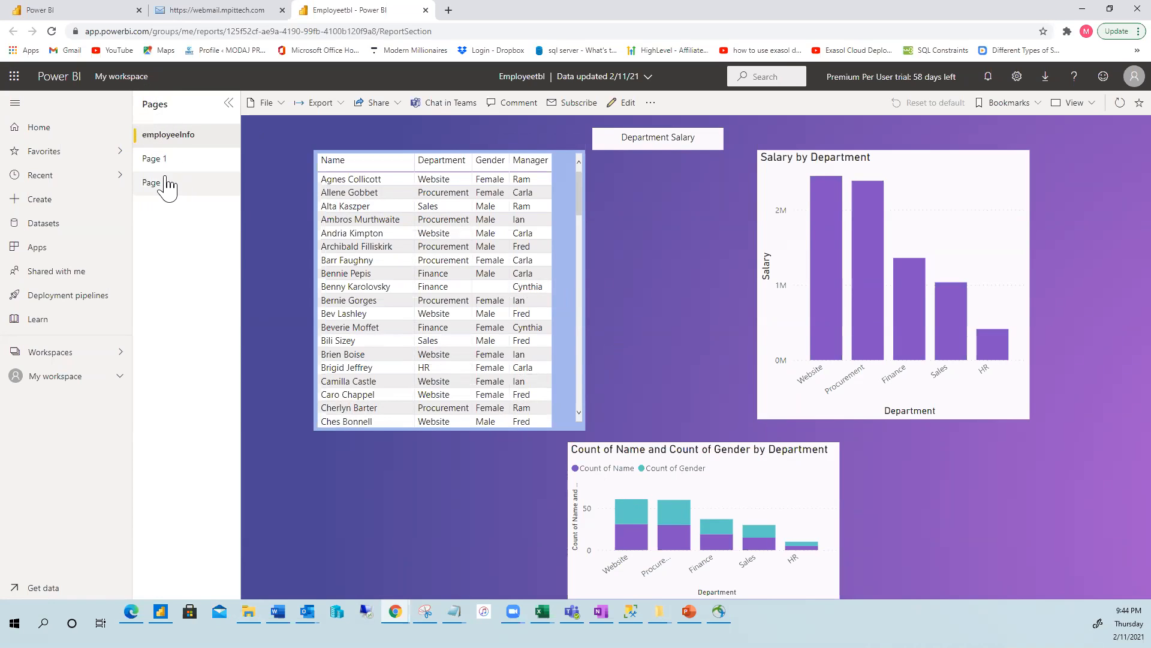
click(154, 159)
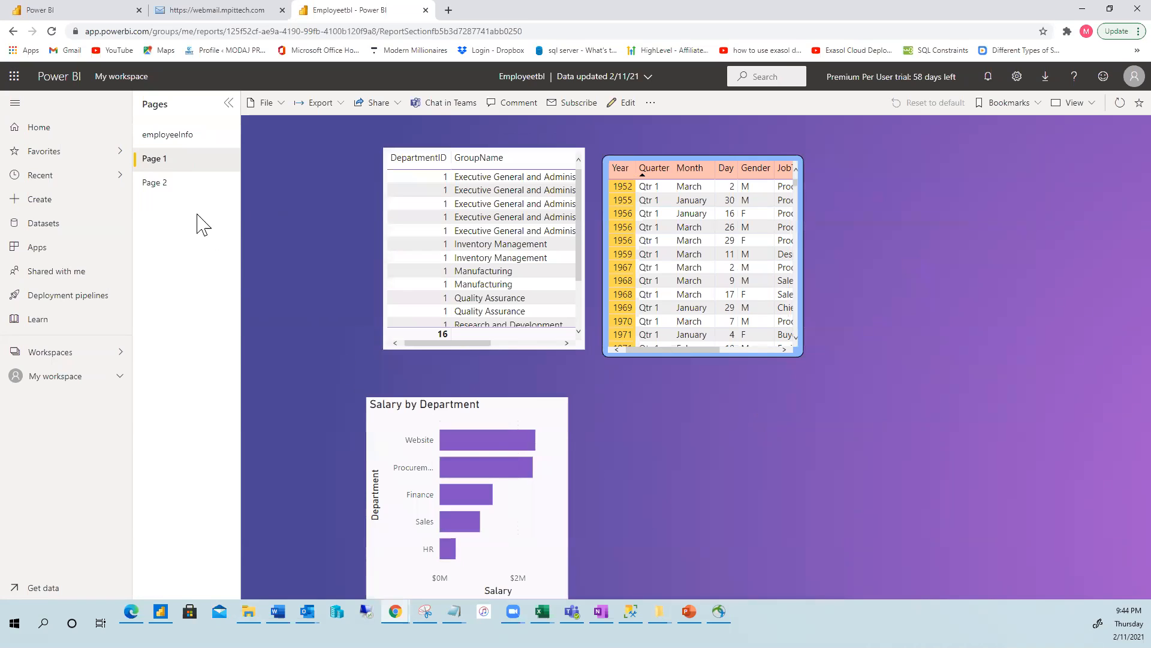
click(154, 184)
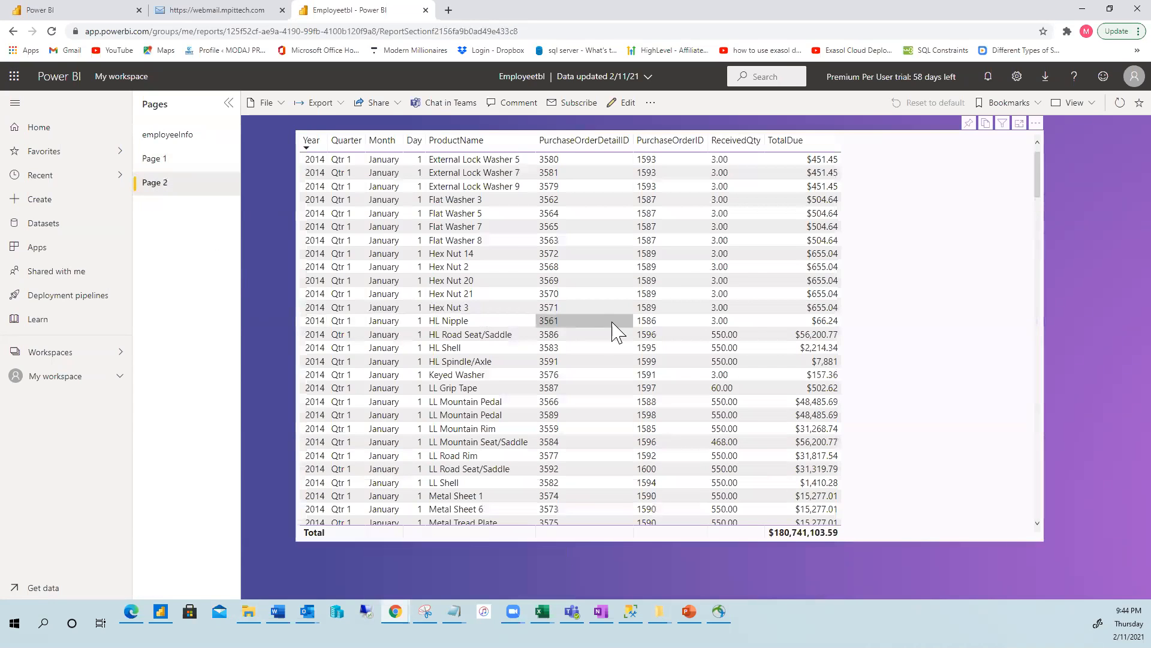
click(154, 138)
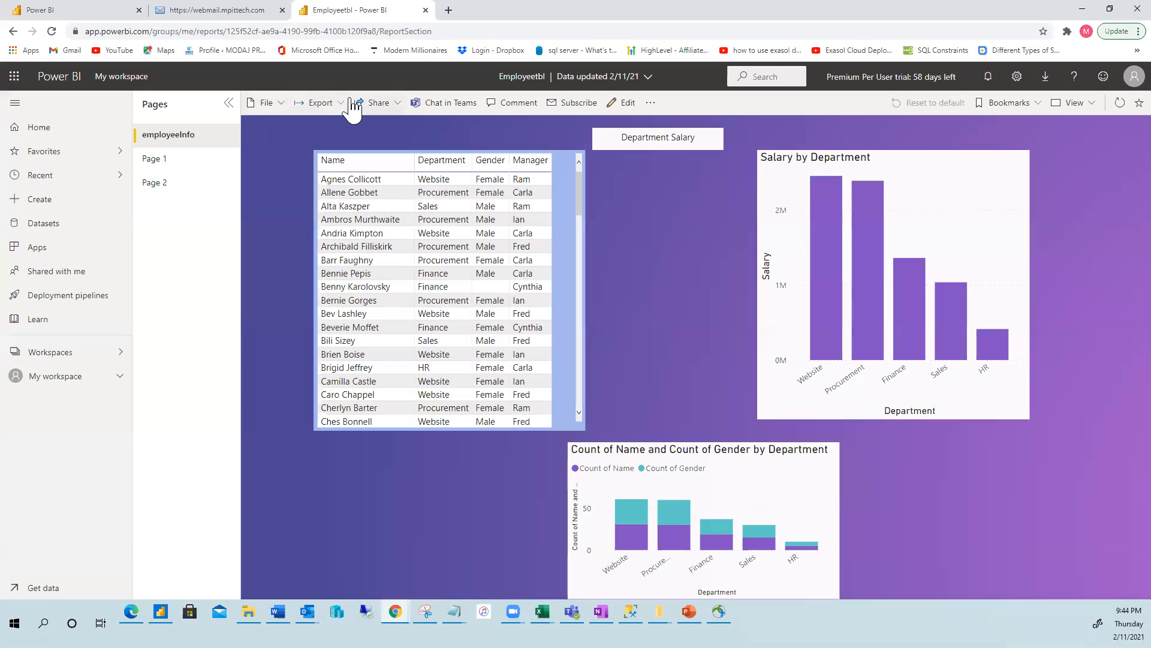
Look over the report's File and Export menus, then bring up the Share options.
click(281, 106)
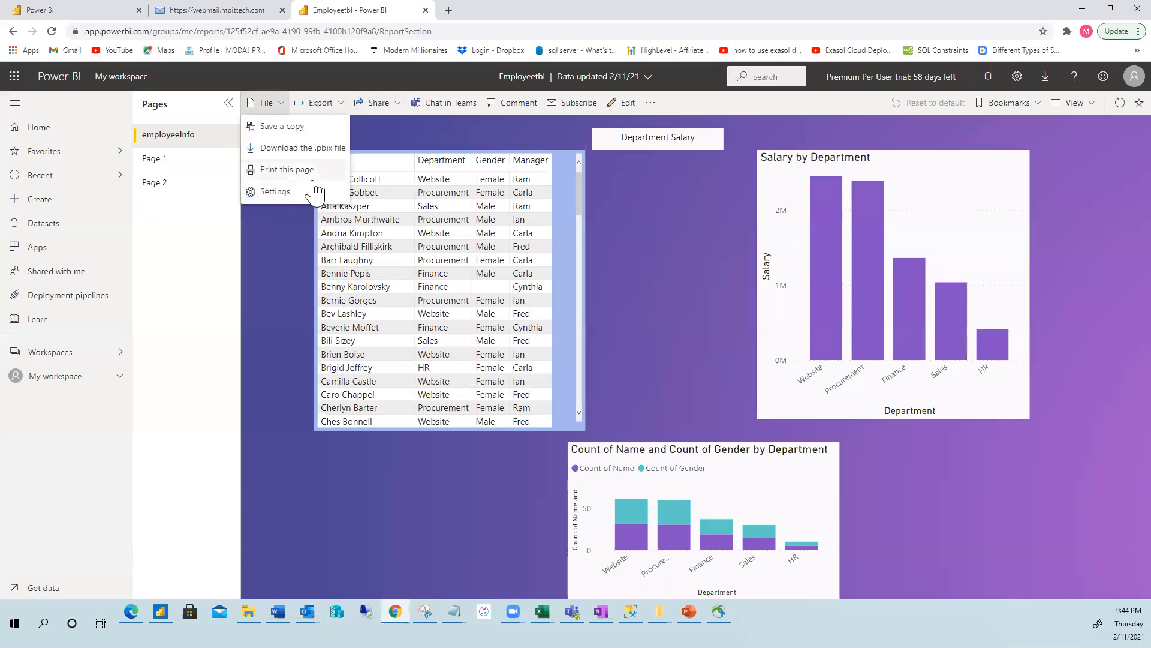
click(359, 140)
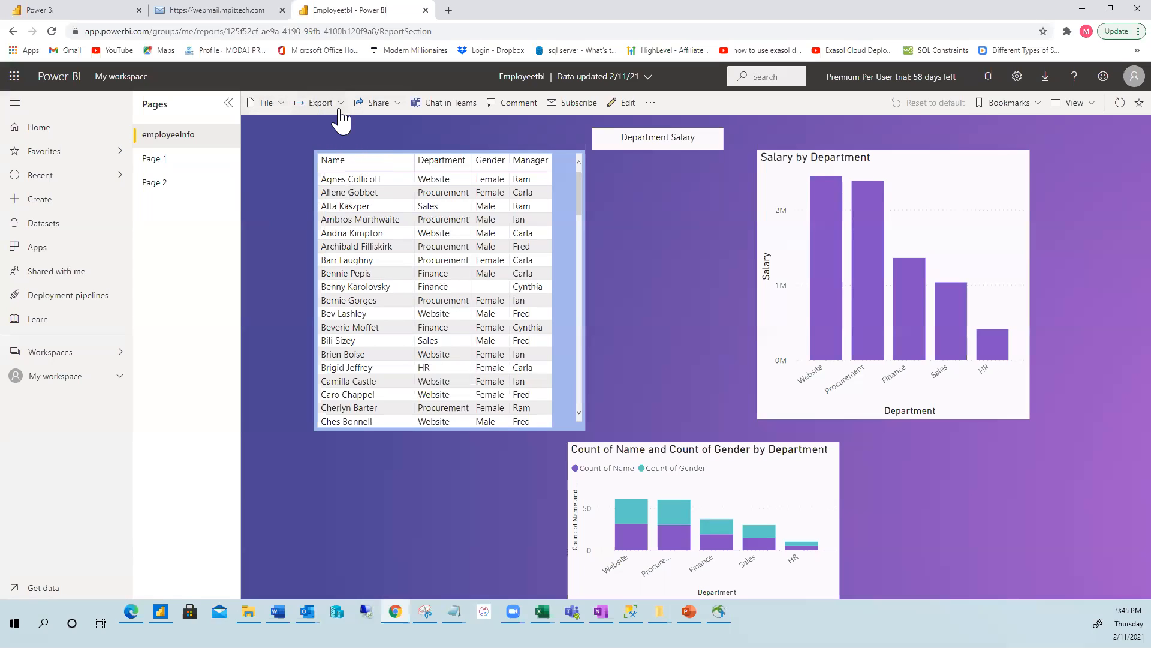
click(340, 107)
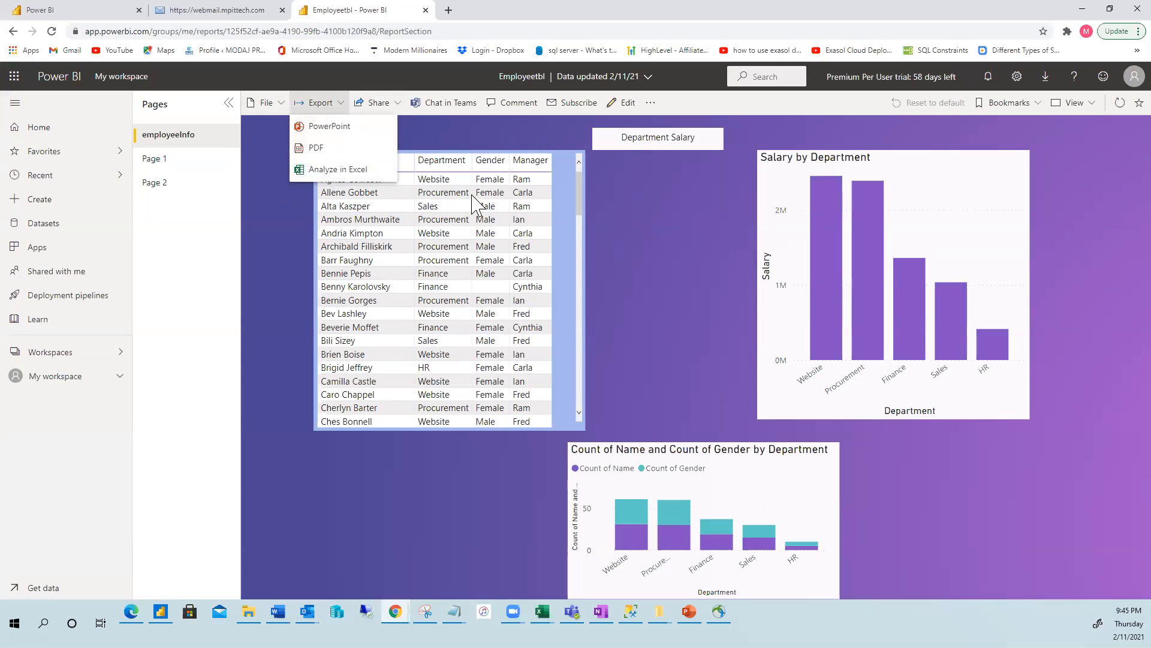
click(355, 134)
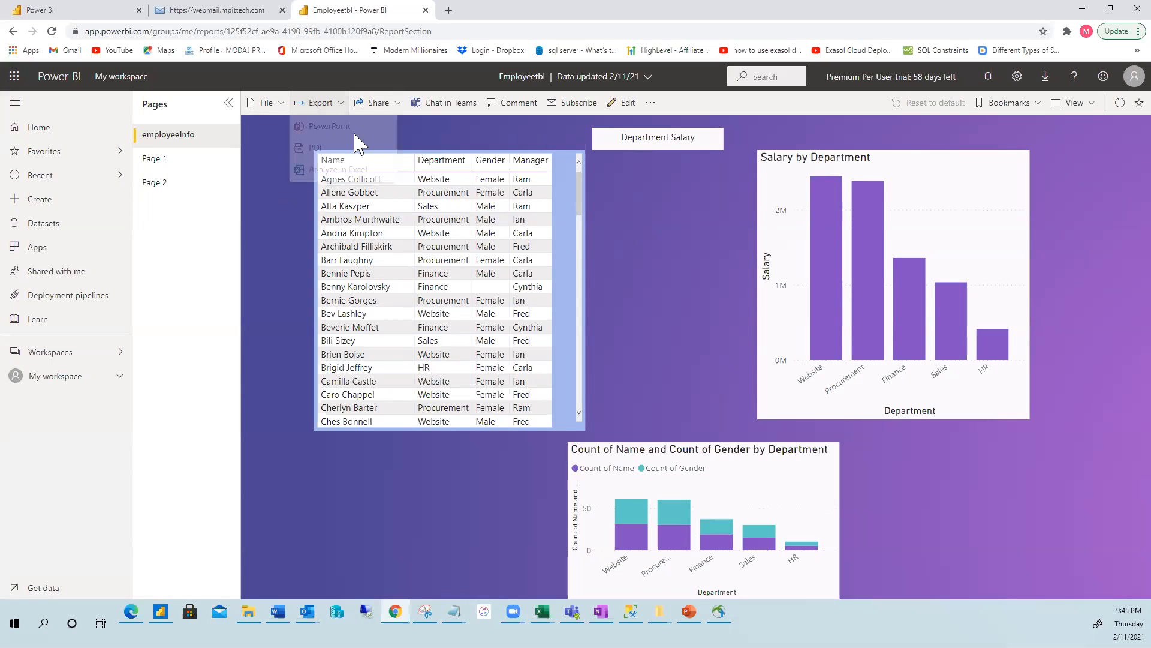
click(393, 103)
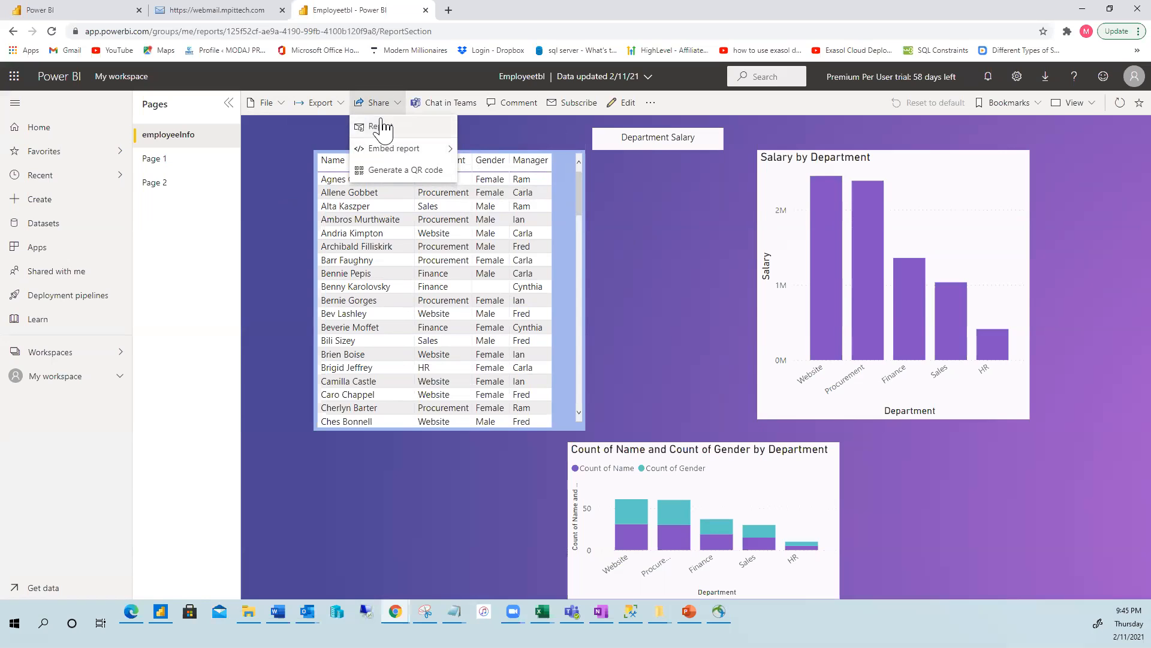
Share the whole report, adding an outside-organization recipient's e-mail and keeping all three sharing options ticked.
click(381, 128)
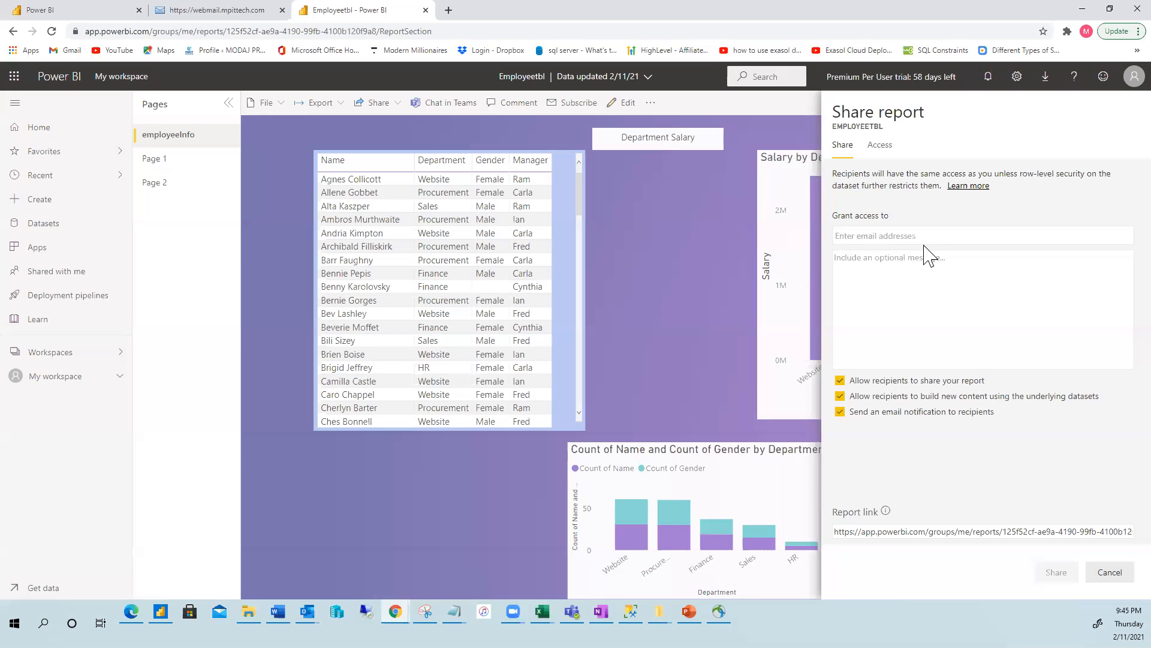
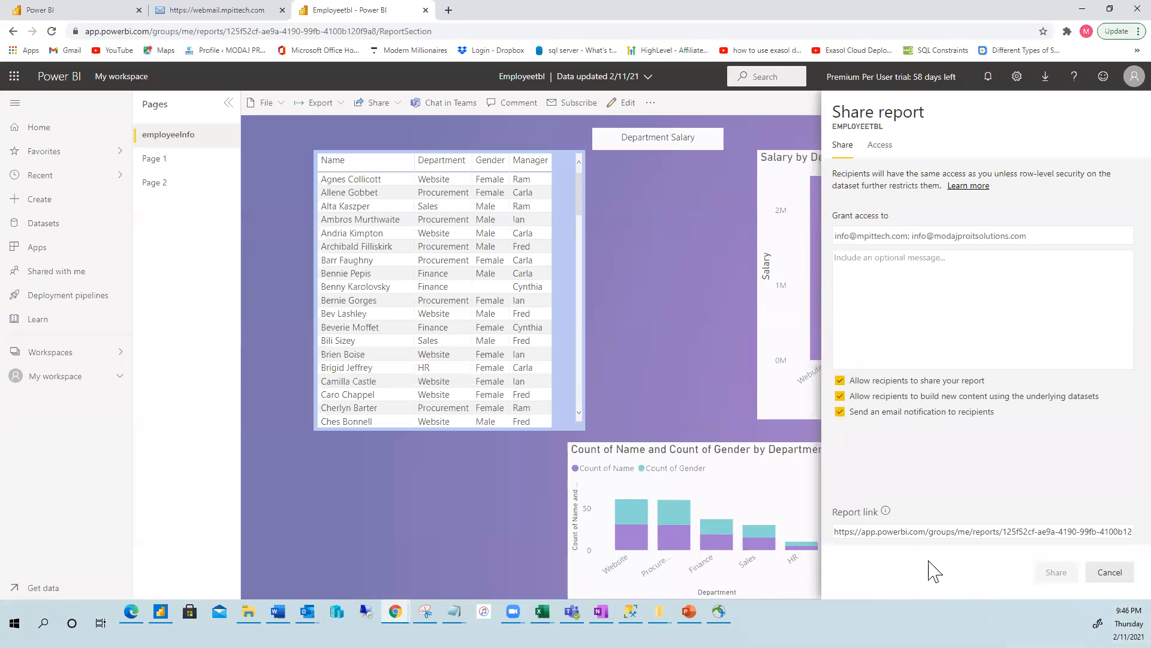
click(847, 259)
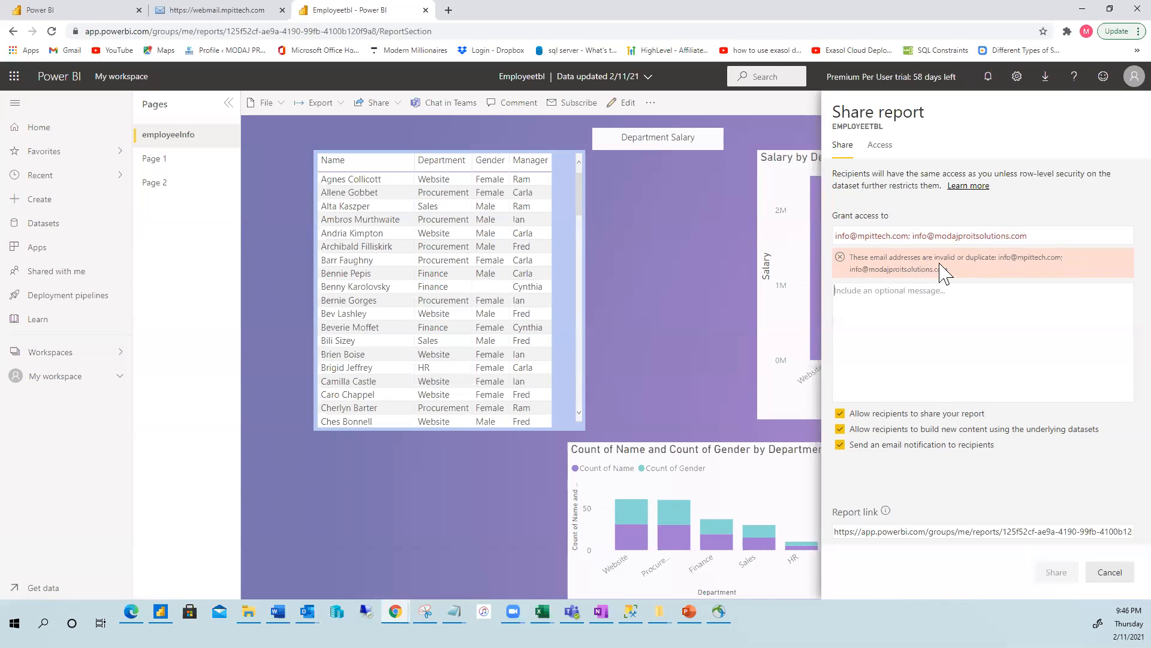
click(1038, 238)
key(BackSpace)
key(BackSpace)
key(BackSpace)
key(BackSpace)
key(BackSpace)
key(BackSpace)
key(BackSpace)
key(BackSpace)
key(BackSpace)
key(BackSpace)
key(BackSpace)
key(BackSpace)
key(BackSpace)
key(BackSpace)
key(BackSpace)
key(BackSpace)
key(BackSpace)
key(BackSpace)
key(BackSpace)
key(BackSpace)
key(BackSpace)
key(BackSpace)
key(BackSpace)
key(BackSpace)
key(BackSpace)
key(BackSpace)
key(BackSpace)
key(BackSpace)
key(BackSpace)
click(953, 337)
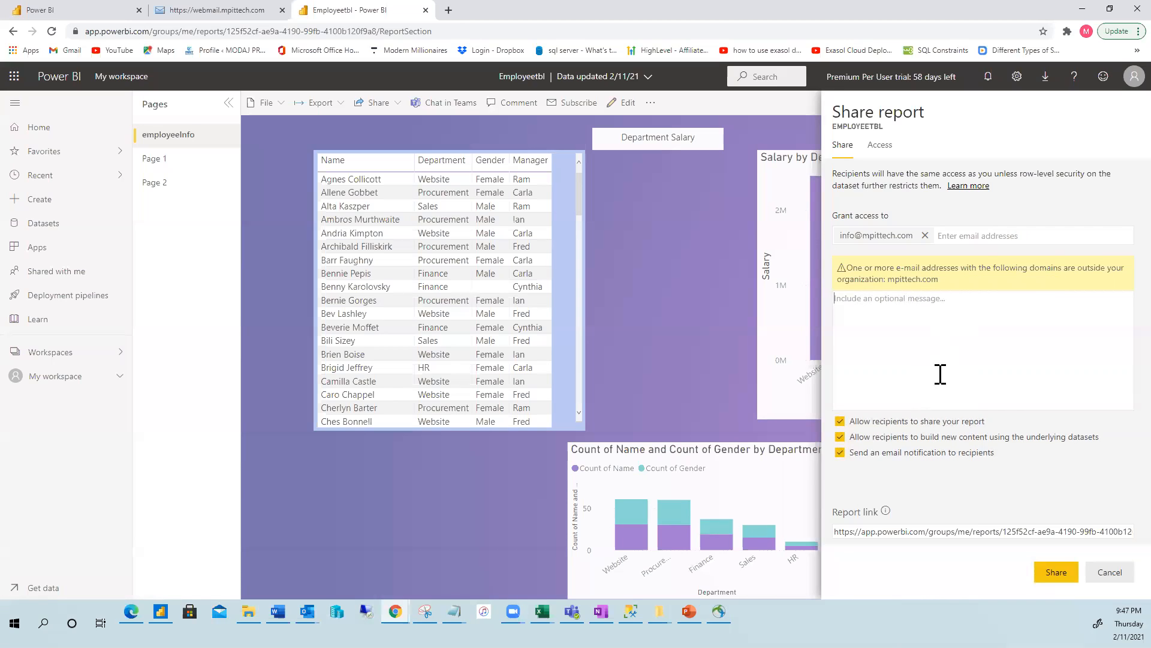
Swap the recipient for a suggested contact and add a second recipient's e-mail address.
click(925, 235)
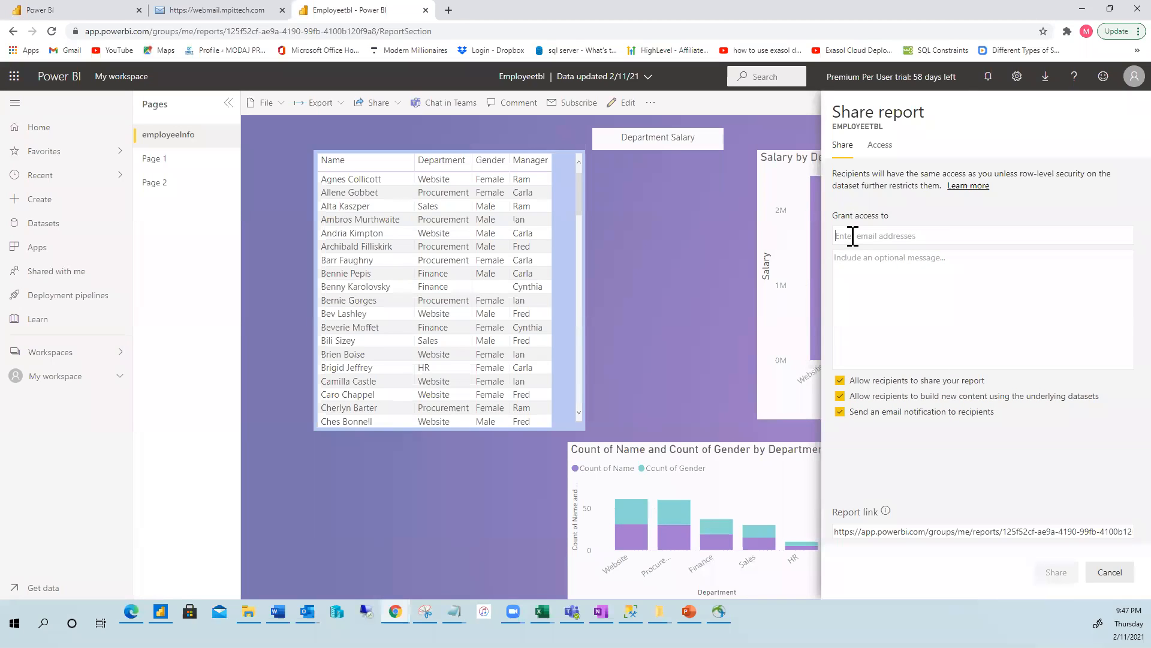
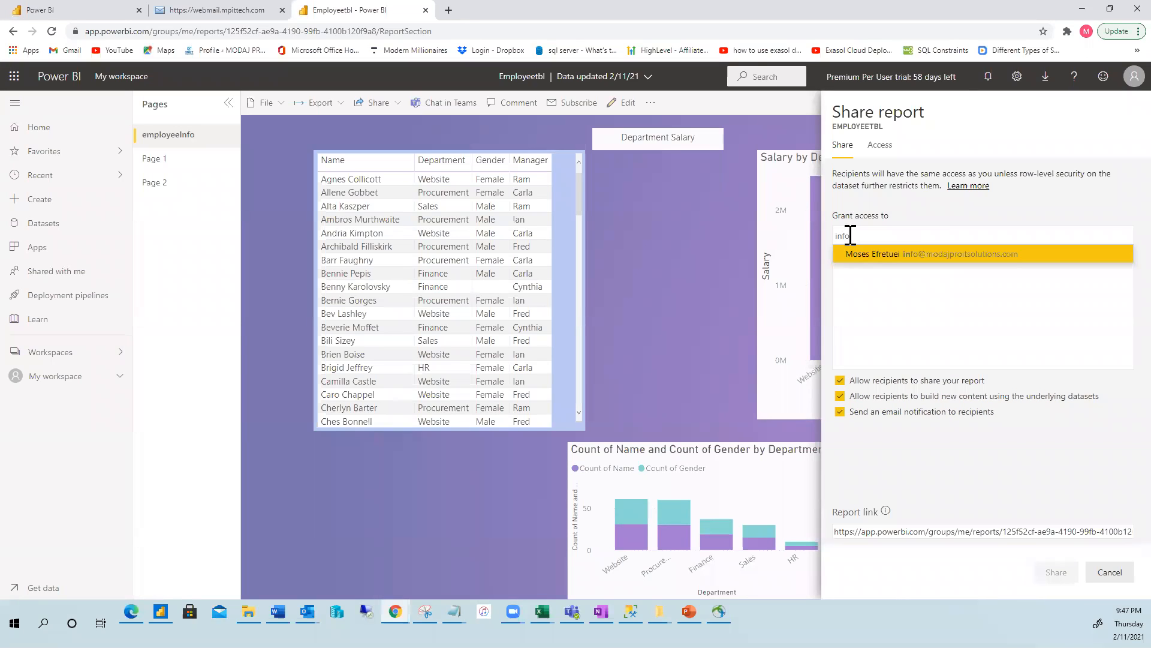
click(950, 257)
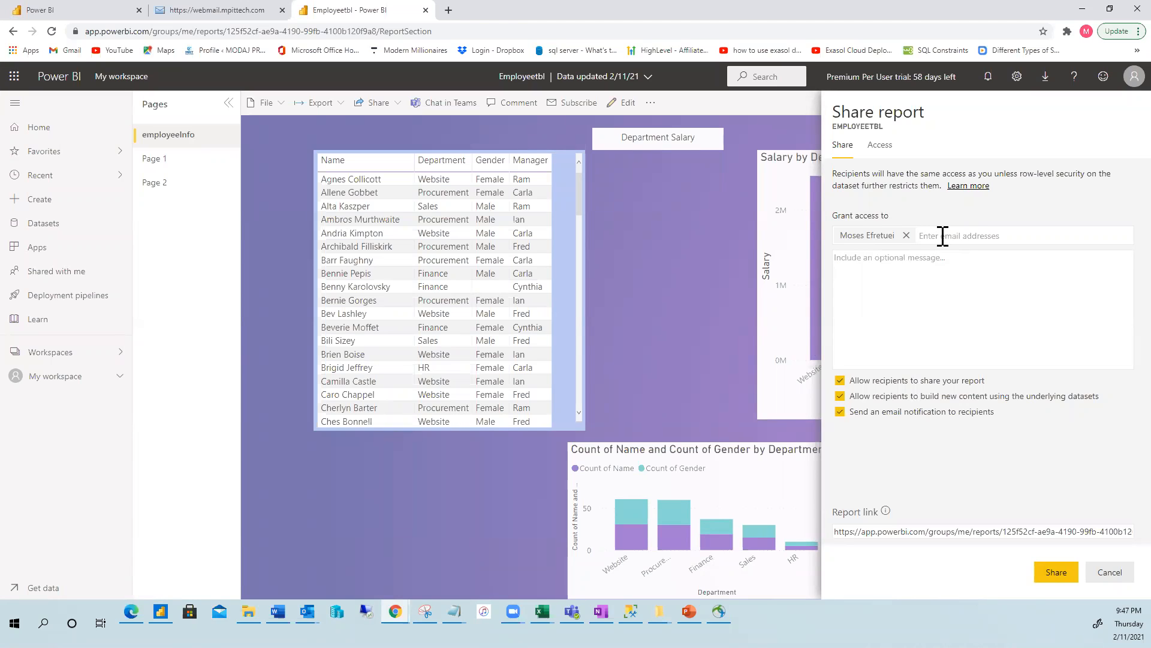
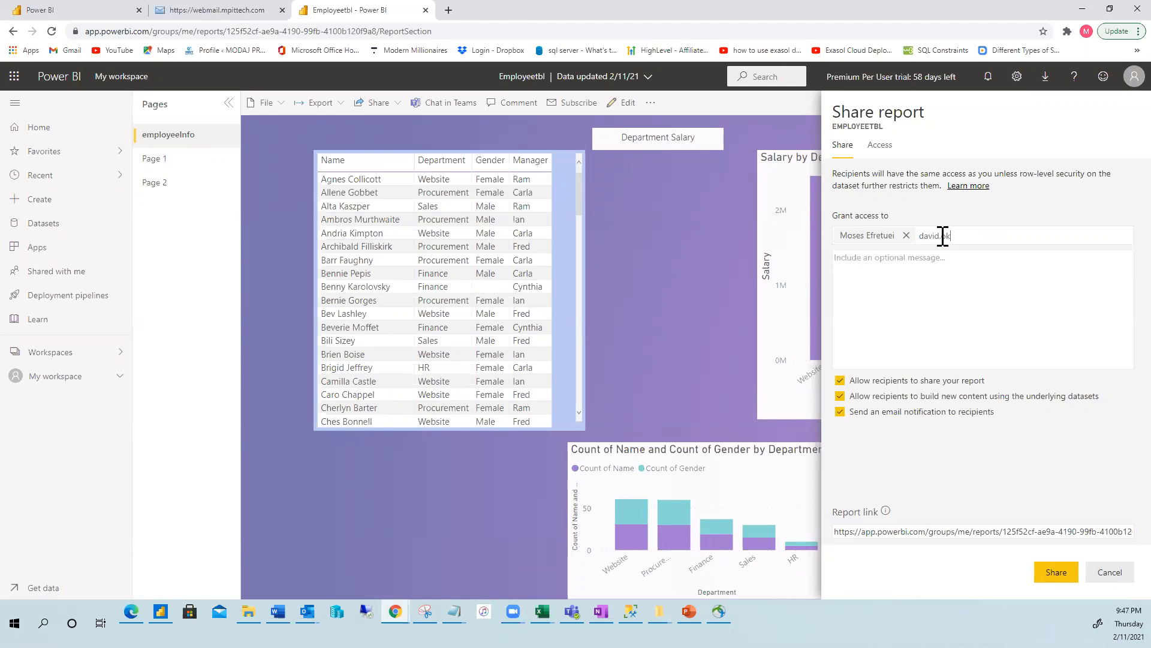
click(866, 260)
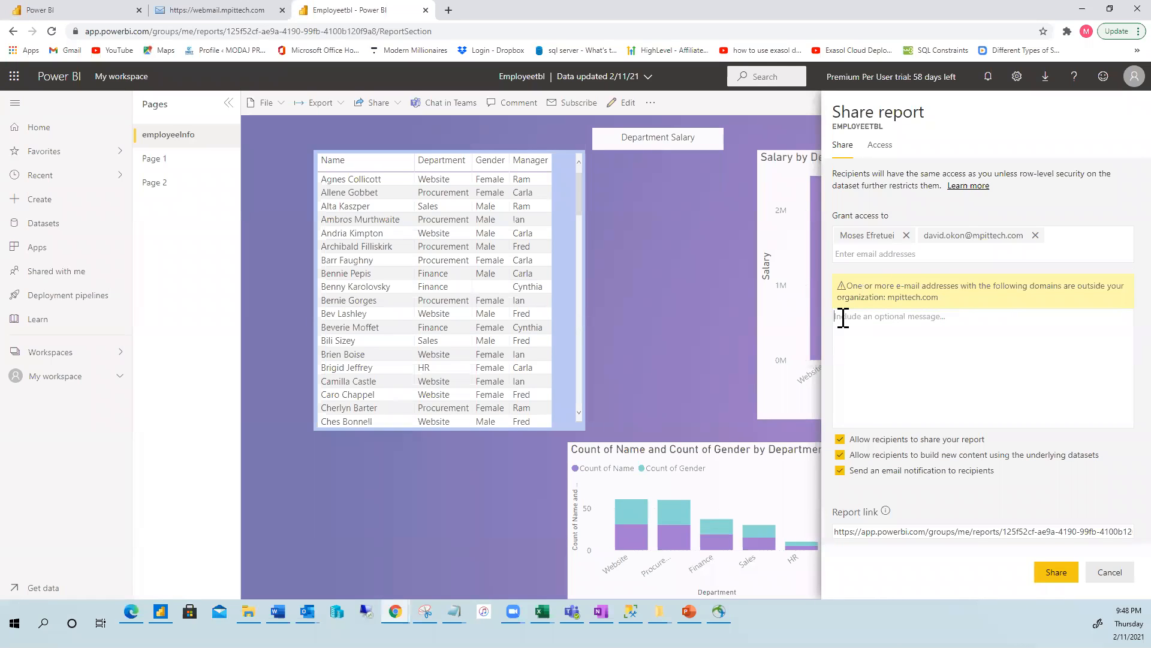
Enter the message "This is our employee report" in the share pane.
text(This is )
text( i)
text(o)
text(ur employee)
text( report)
drag(836, 533, 955, 544)
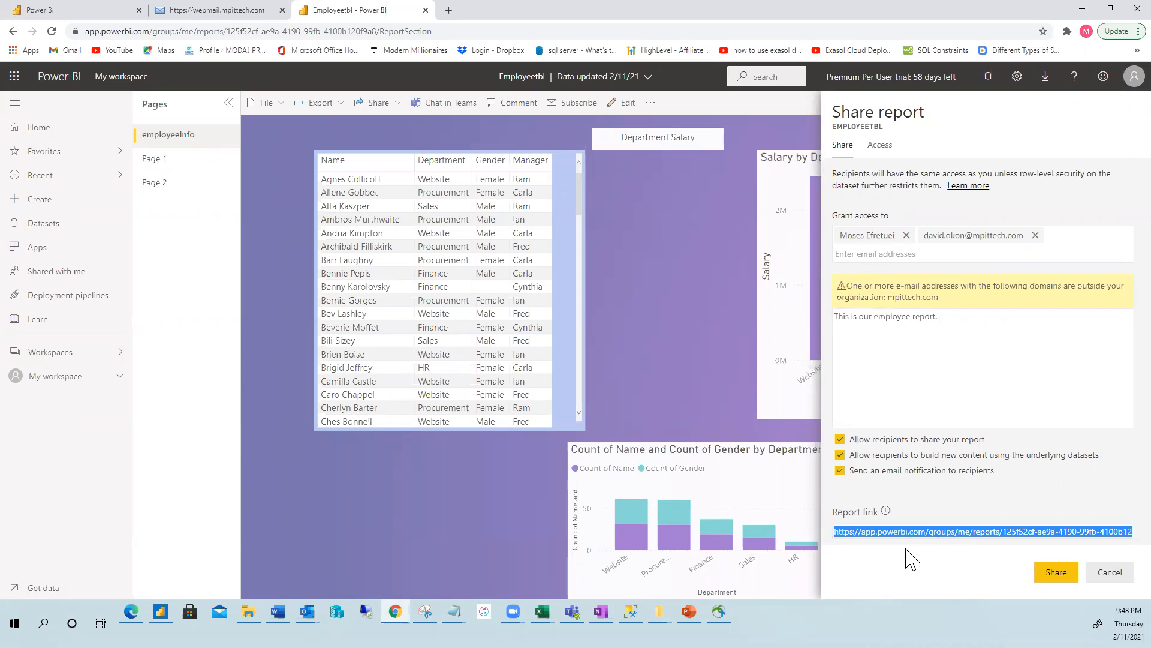
click(904, 399)
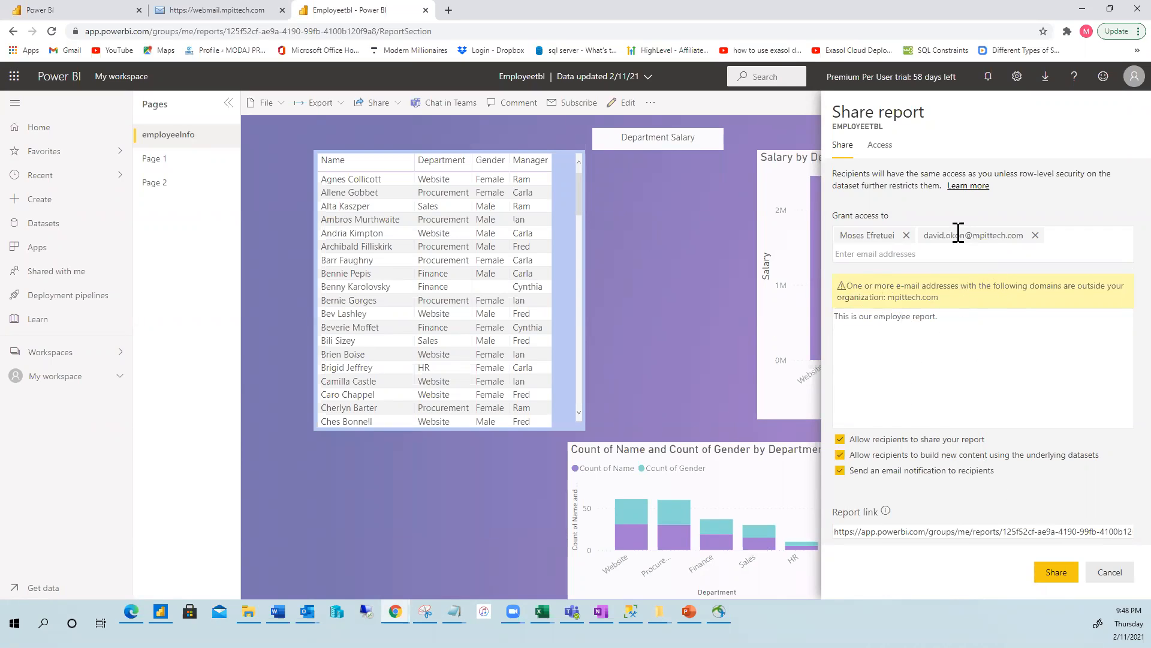
Send the report share, then view the Class9Account, Employeetbl and world Economic OutlookDB datasets in My workspace.
click(1055, 571)
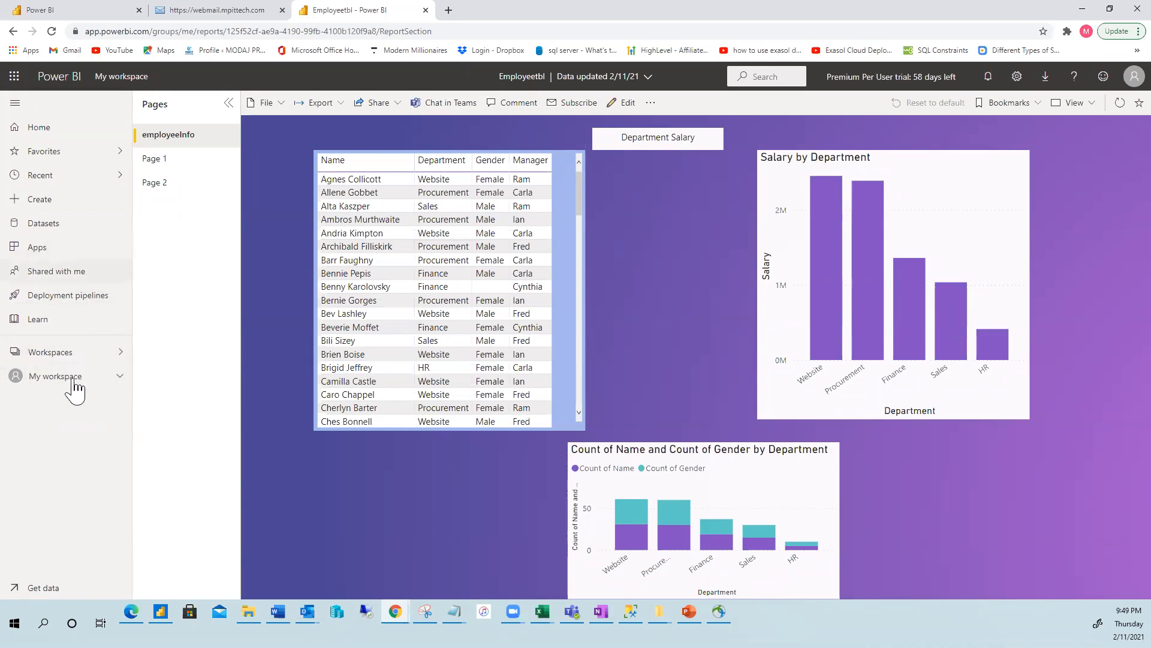
click(43, 379)
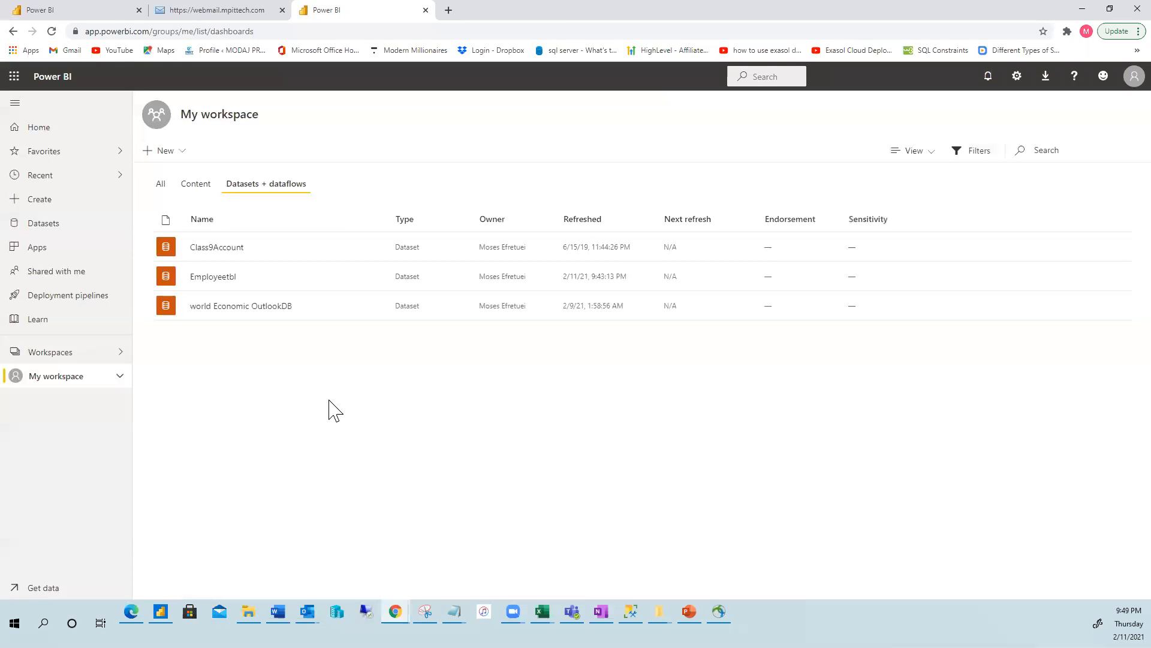
click(324, 339)
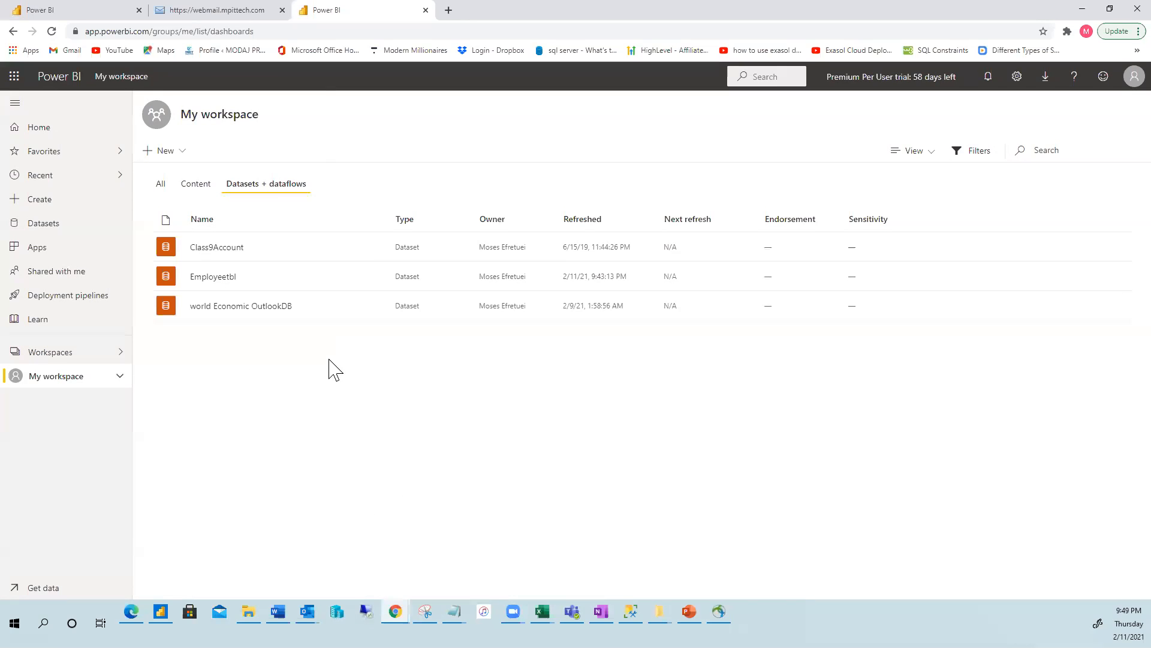
click(195, 186)
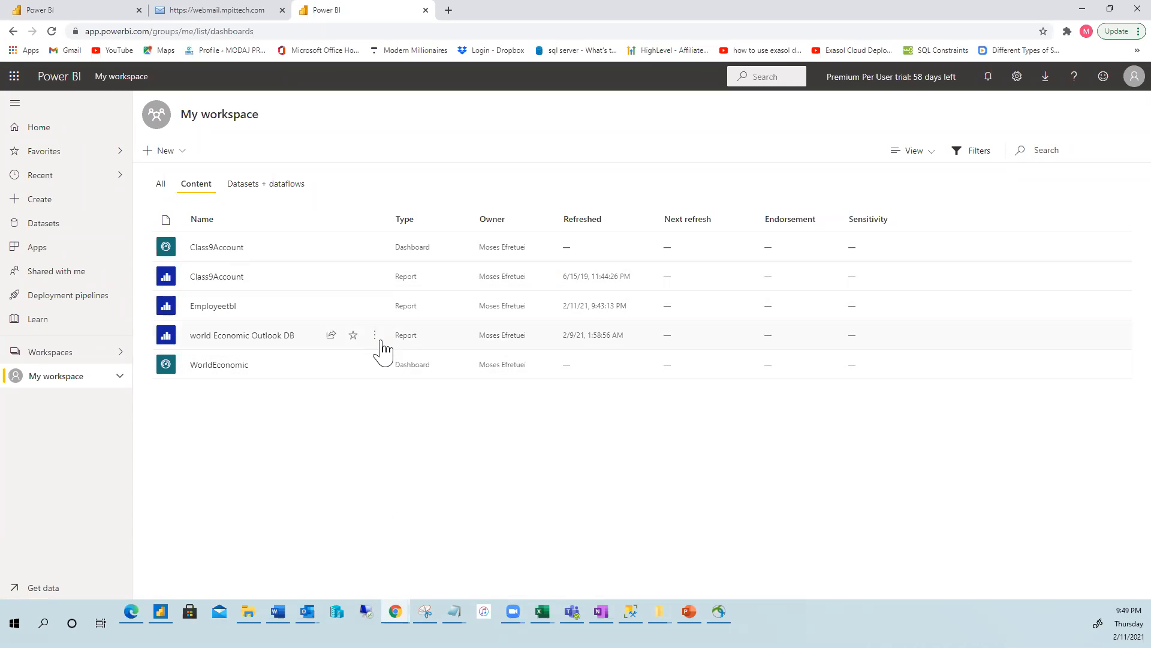
click(248, 187)
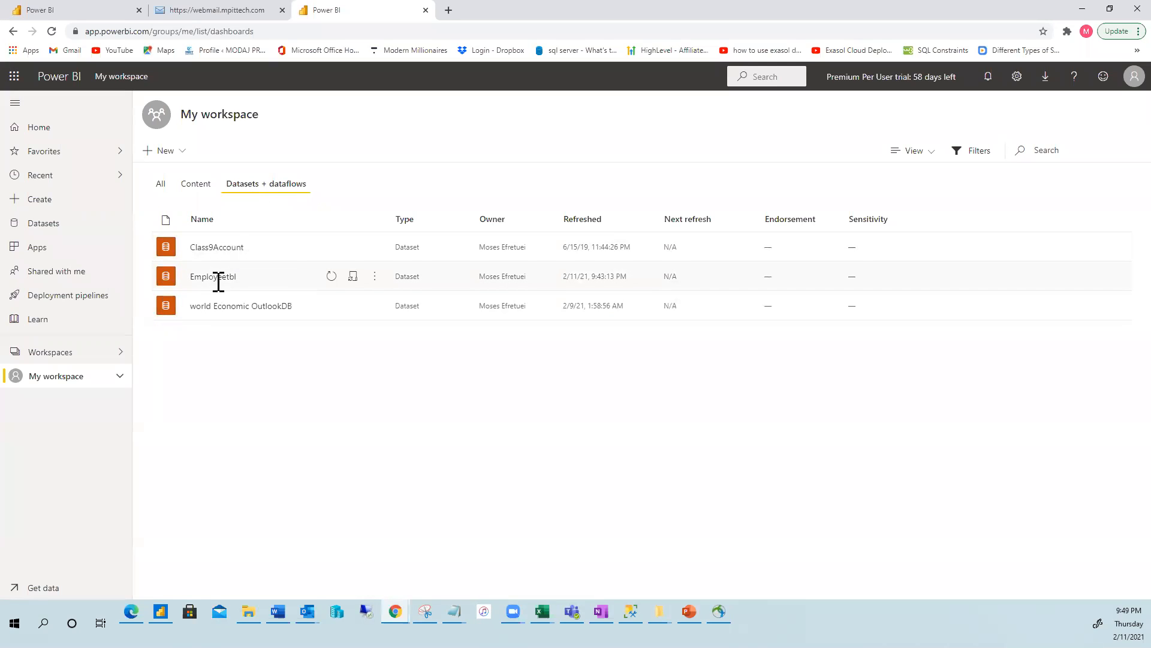
Open the Employeetbl dataset's settings and check the scheduled refresh section.
click(354, 277)
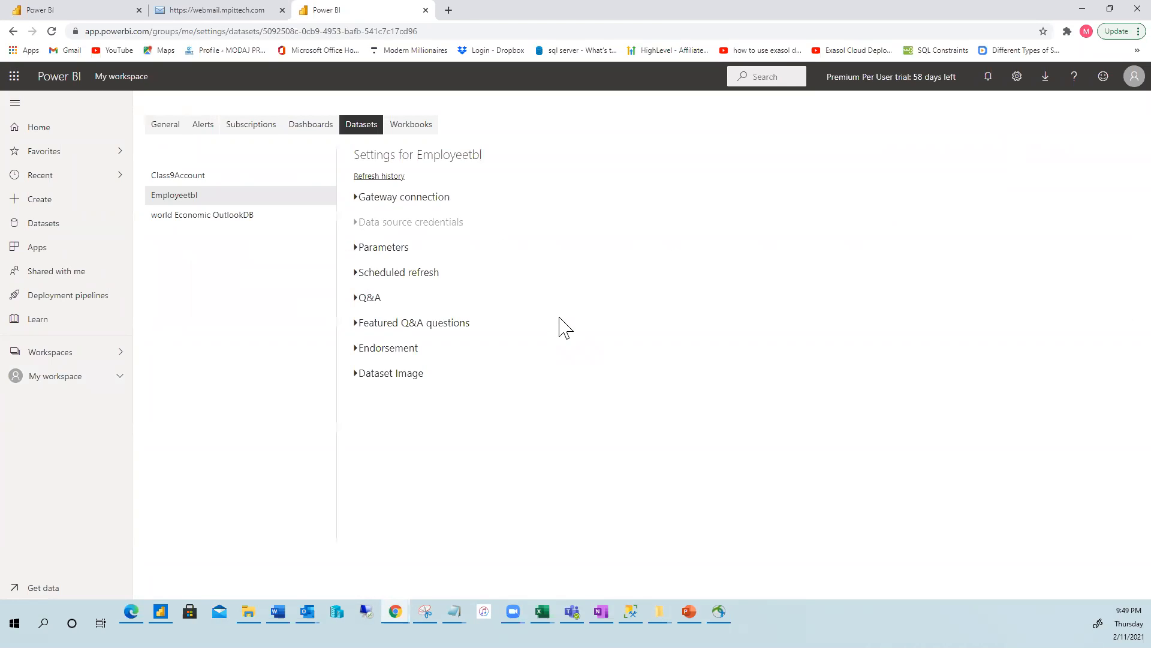
click(358, 277)
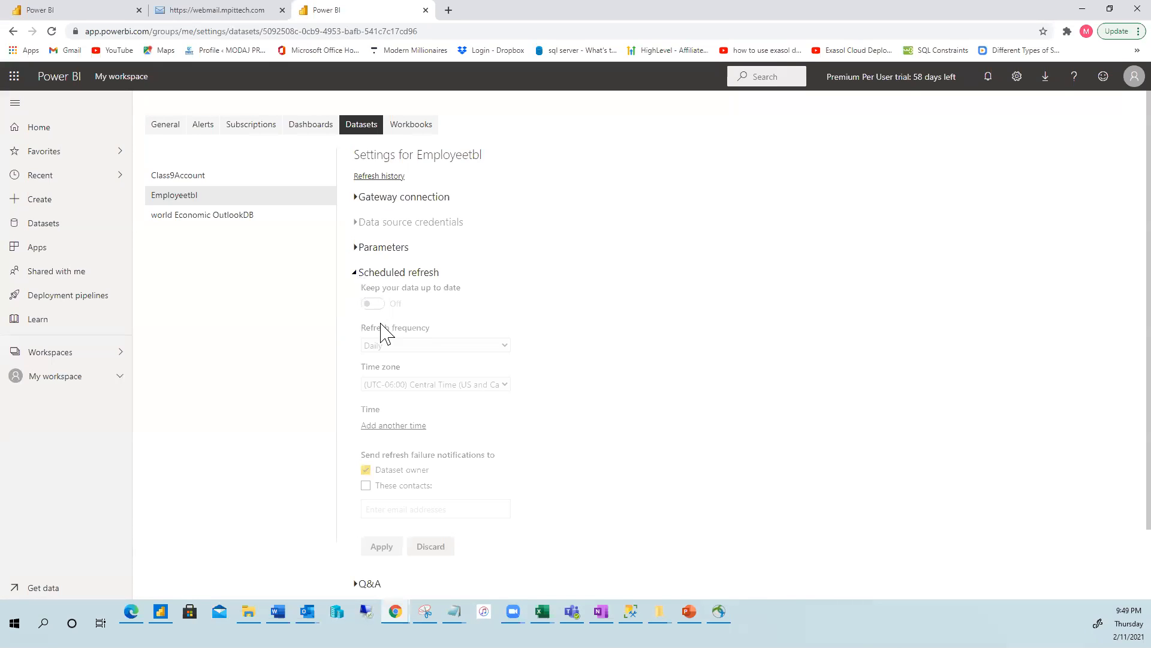
drag(370, 457, 495, 455)
click(400, 389)
click(355, 273)
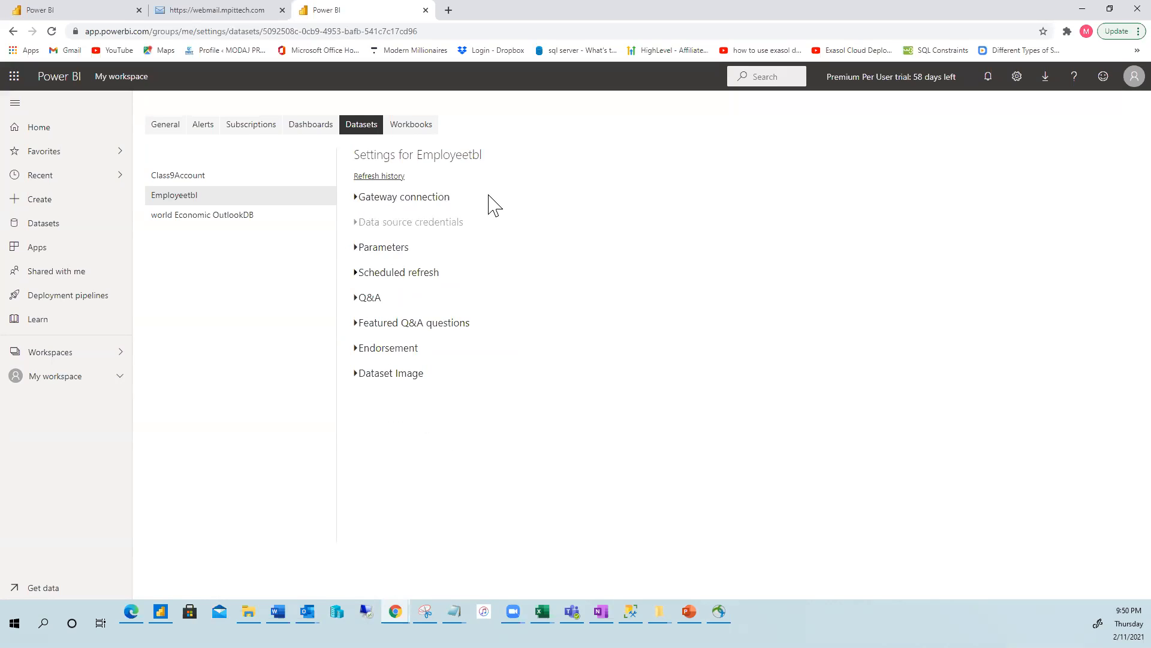
Under Gateway connection, download the personal data gateway installer.
click(355, 198)
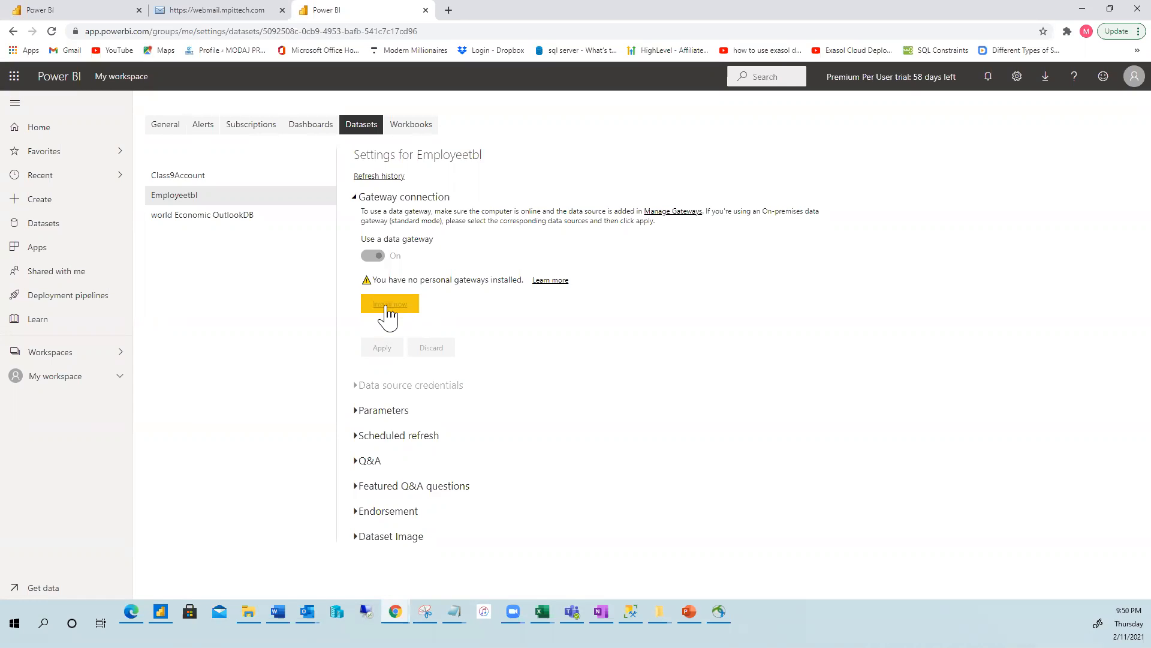
click(388, 306)
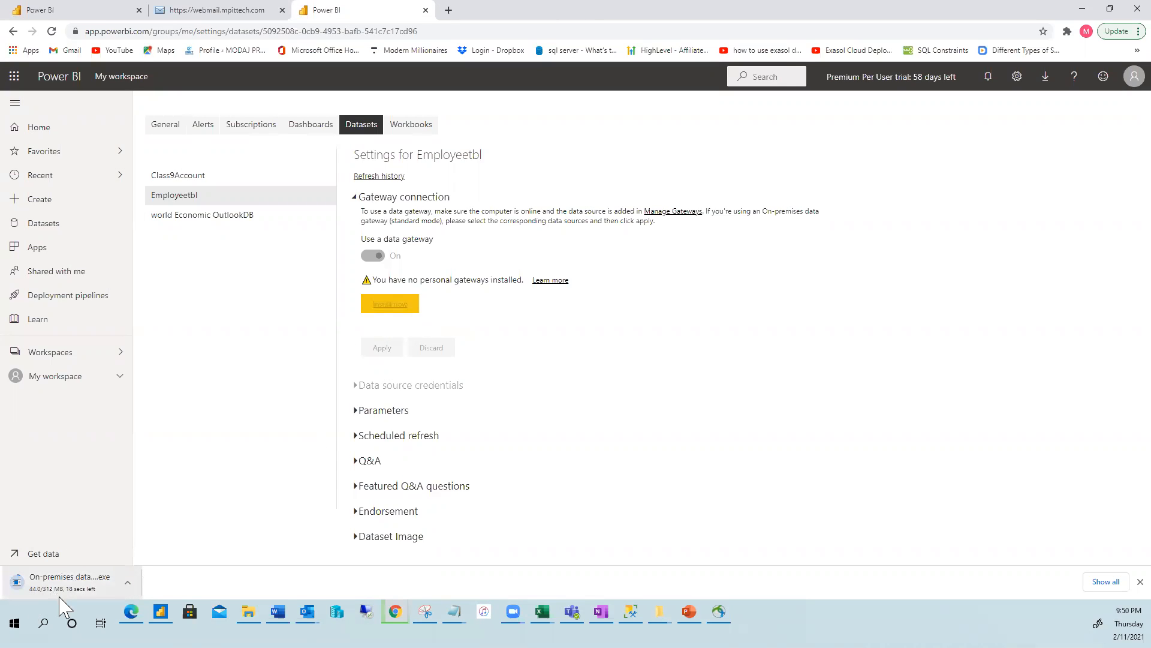
click(248, 611)
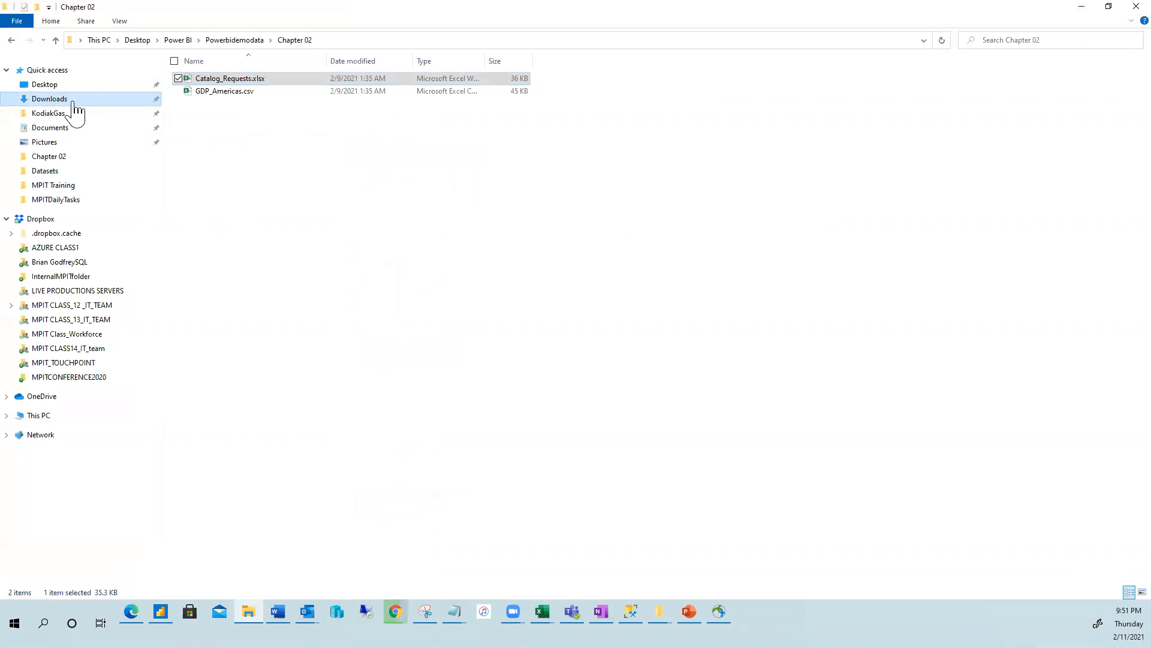
Run On-premises data gateway (personal mode).exe from Downloads as administrator.
click(53, 100)
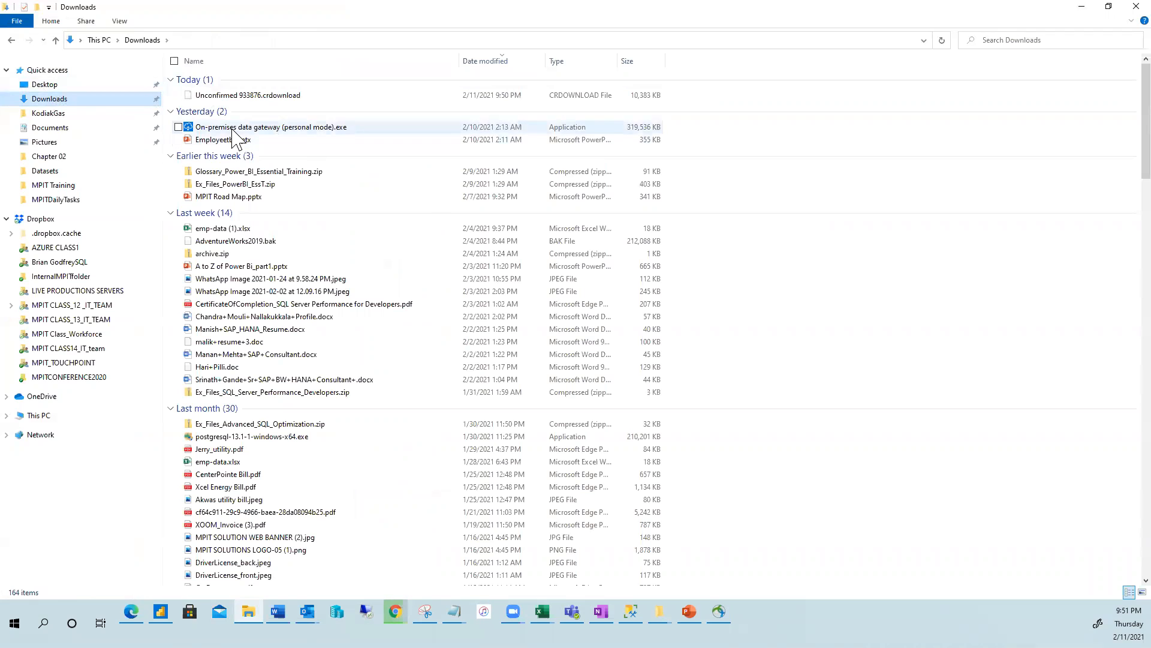
click(234, 128)
right_click(233, 127)
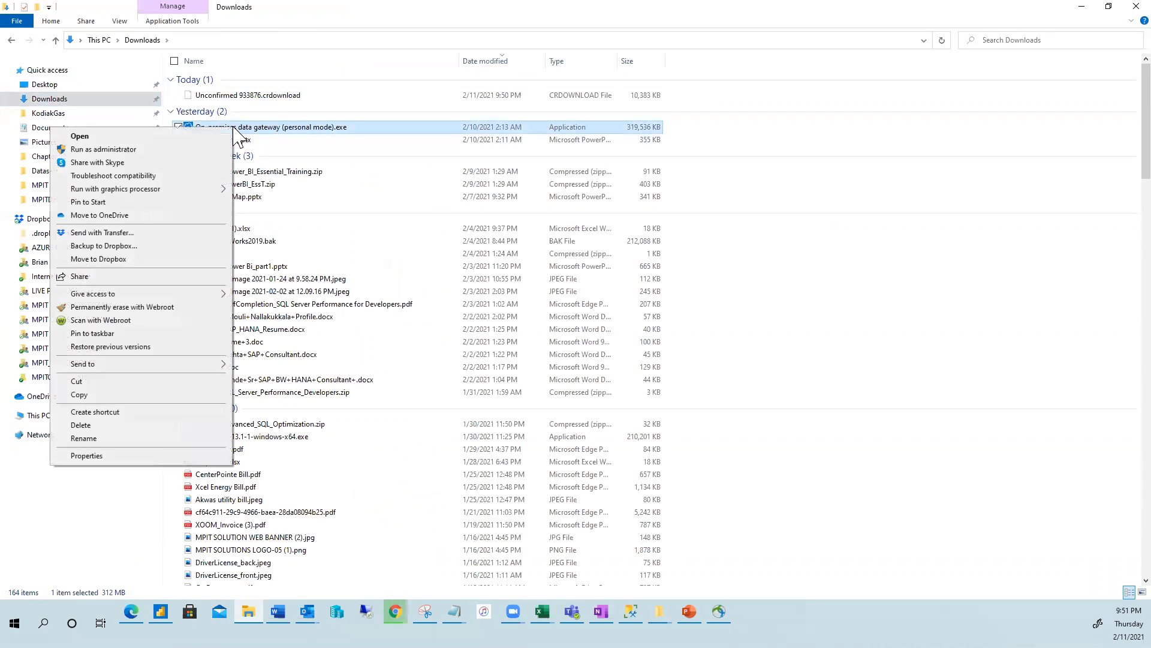
click(102, 150)
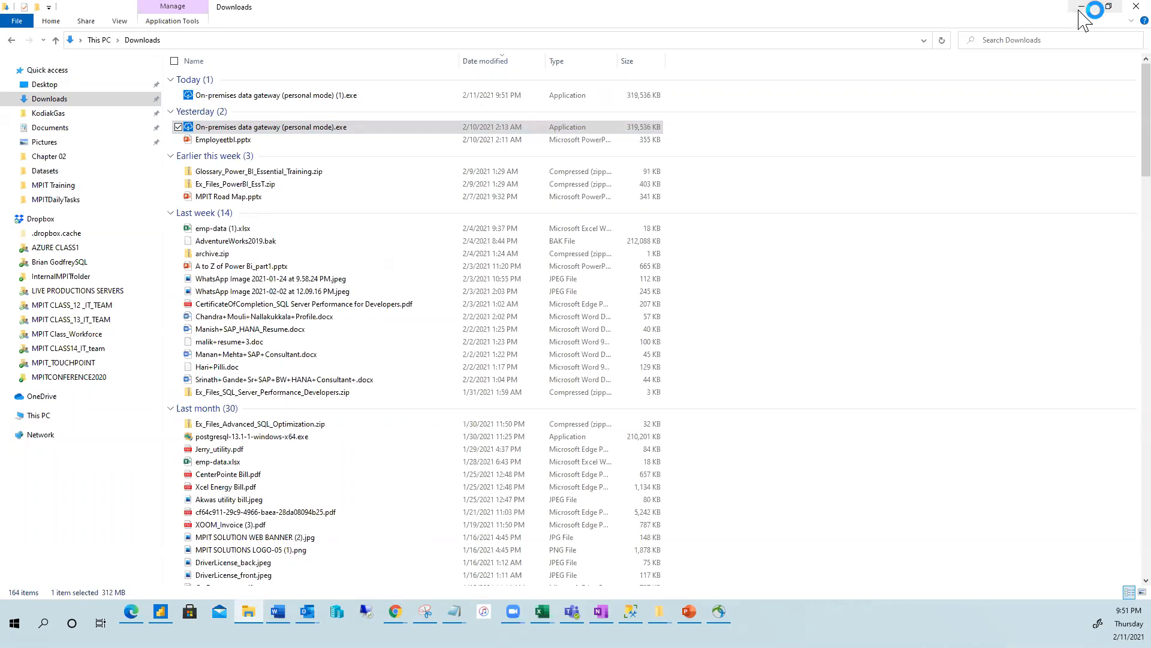
click(1081, 7)
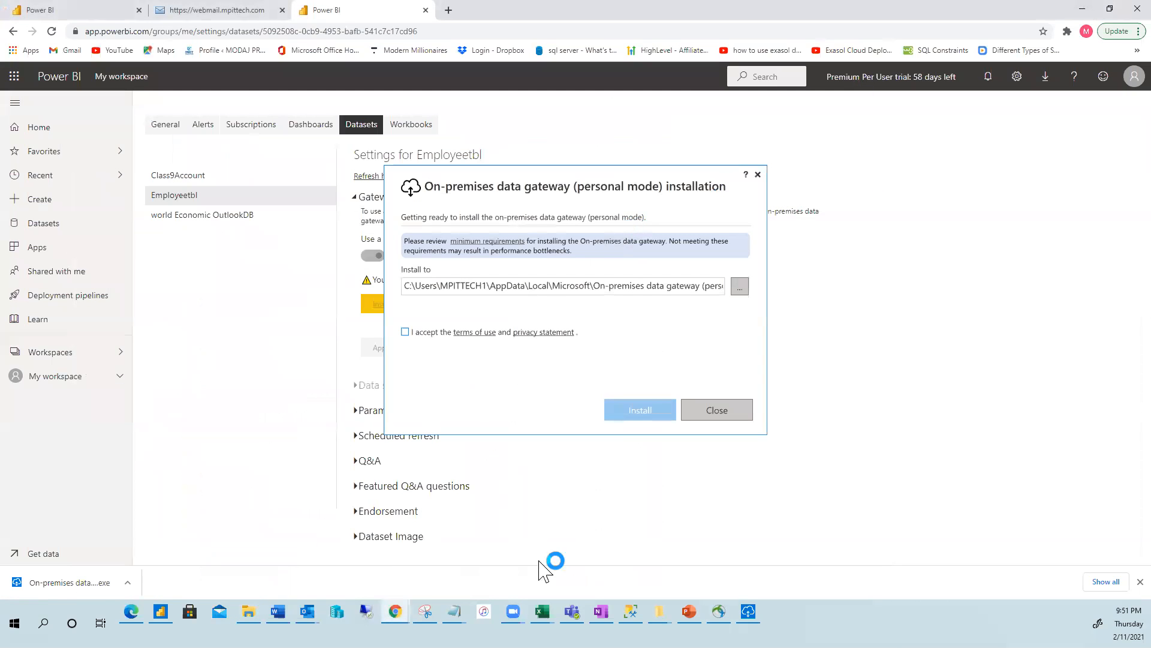
Accept the terms, install the personal-mode gateway, and sign in with the account e-mail to register it.
click(407, 332)
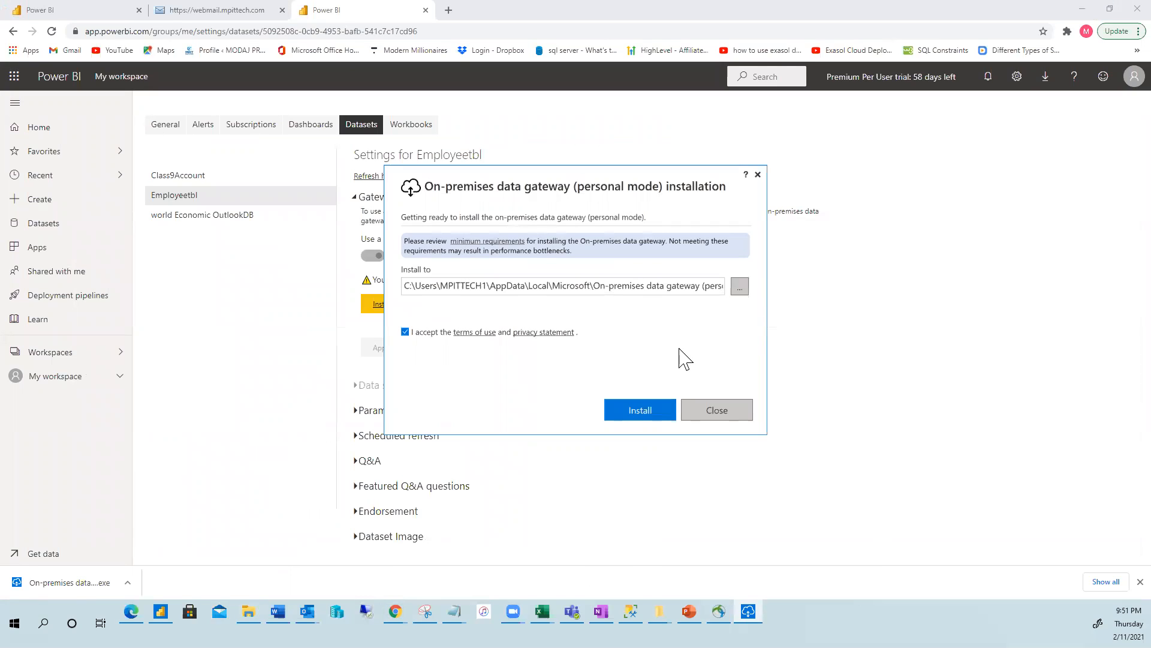
click(640, 414)
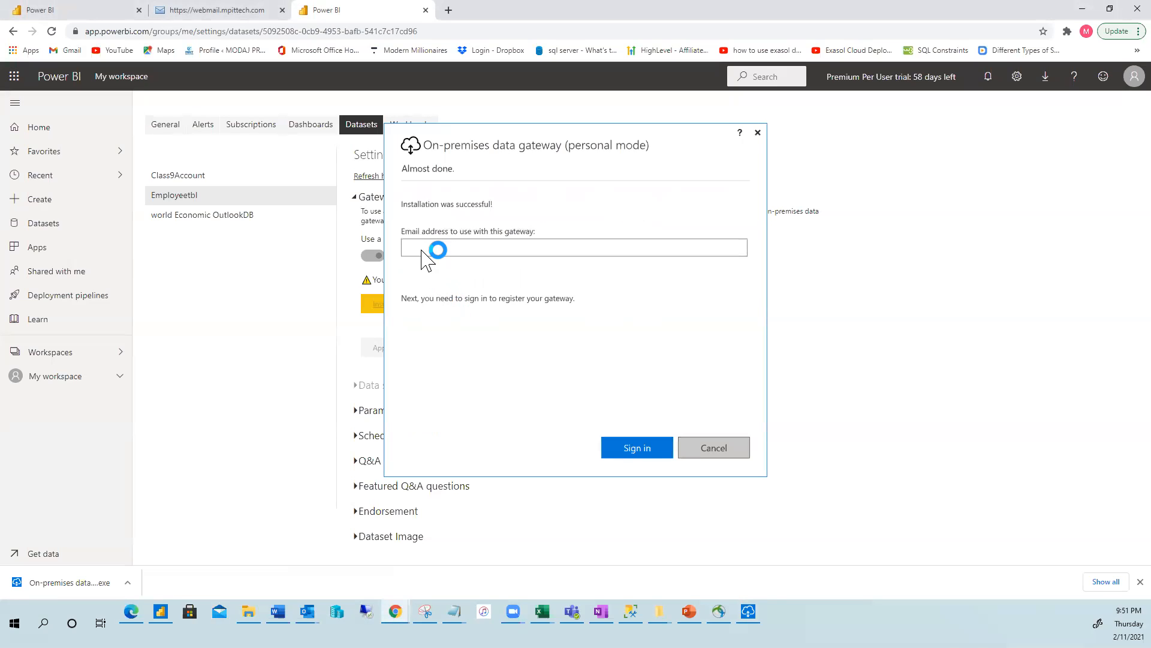
click(423, 253)
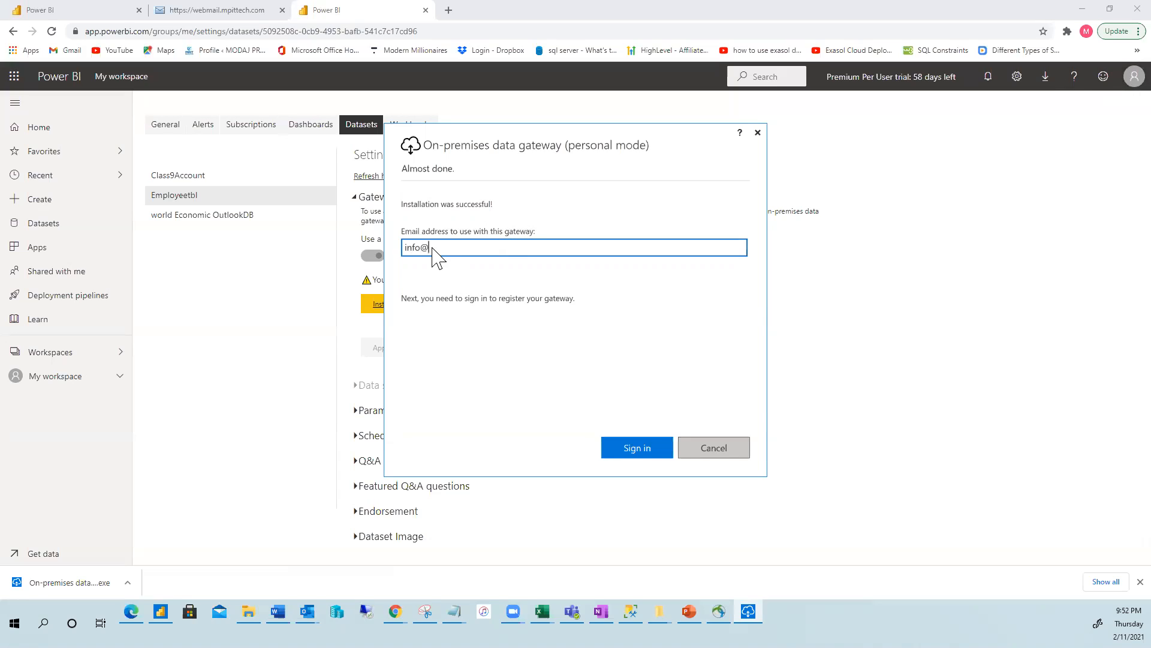
click(637, 454)
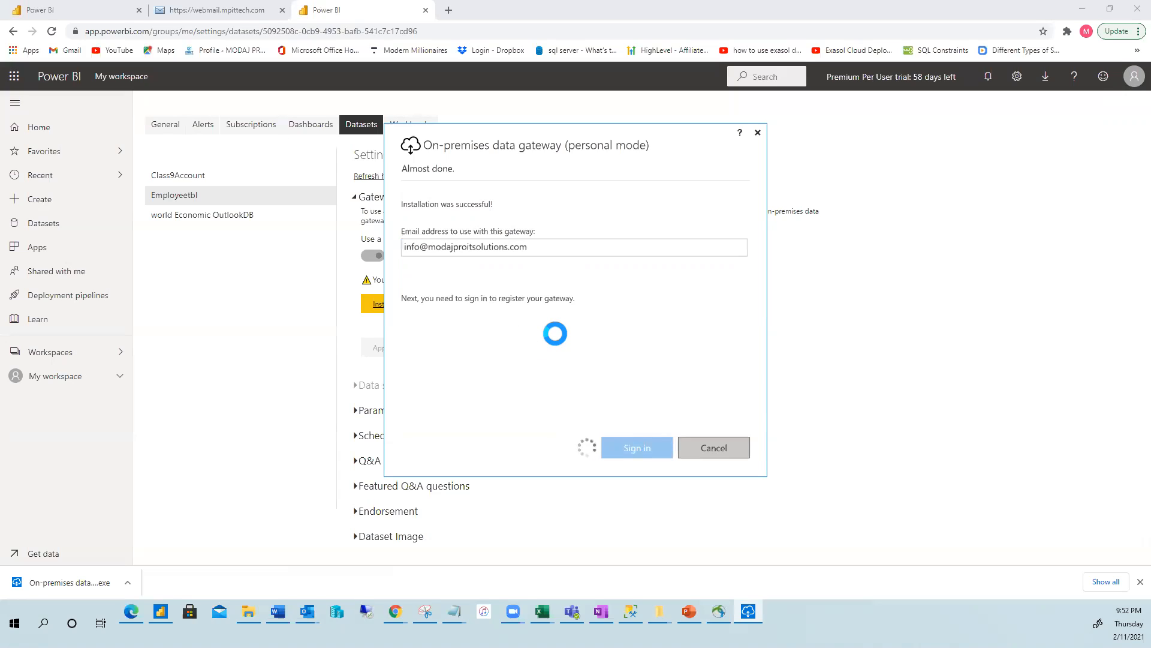
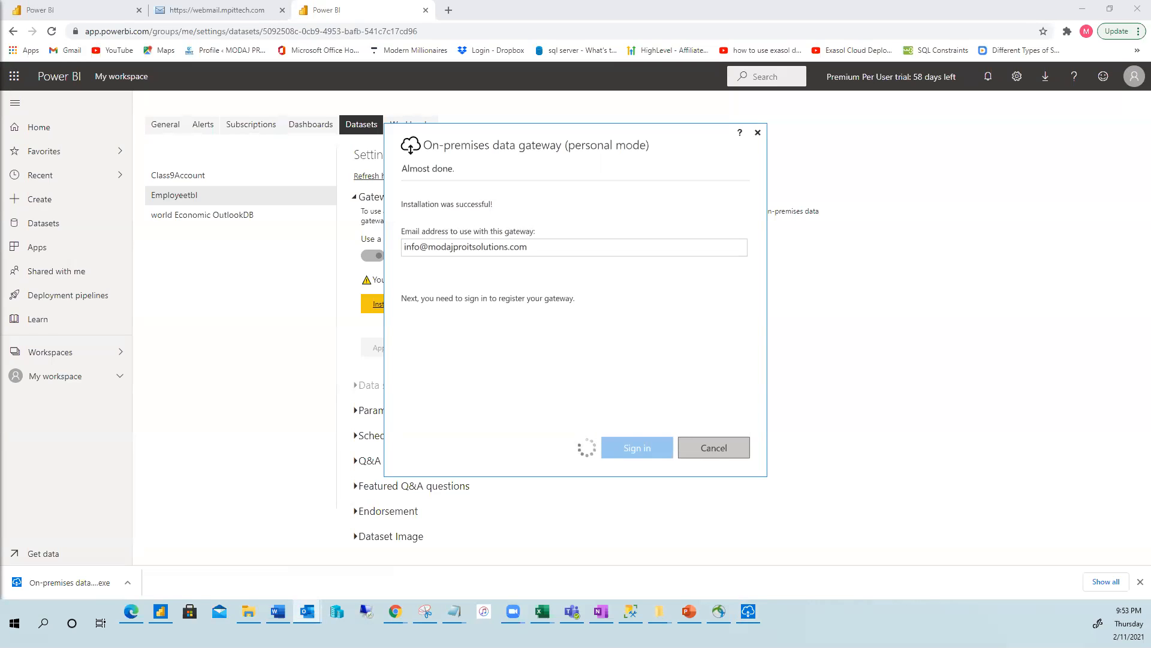
Leave the gateway sign-in loading and switch to the Outlook email about the shared Employeetbl report.
key(alt+Tab)
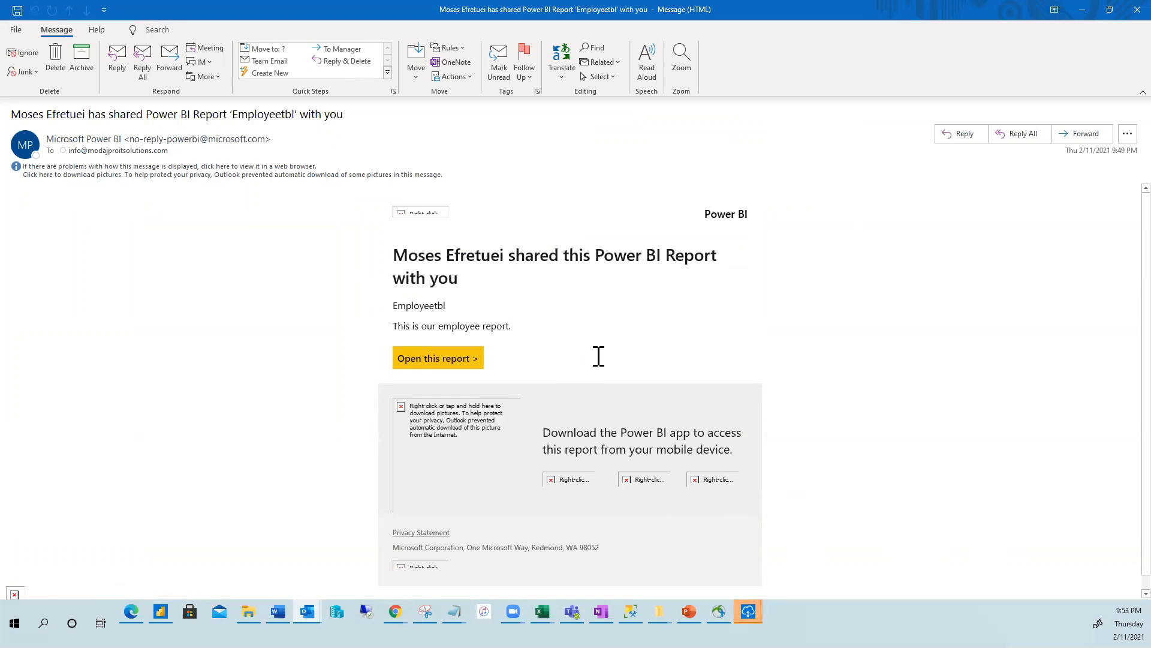
Open the Employeetbl report's employeeInfo page in Power BI from the email's 'Open this report' link.
scroll(489, 349, down, 1)
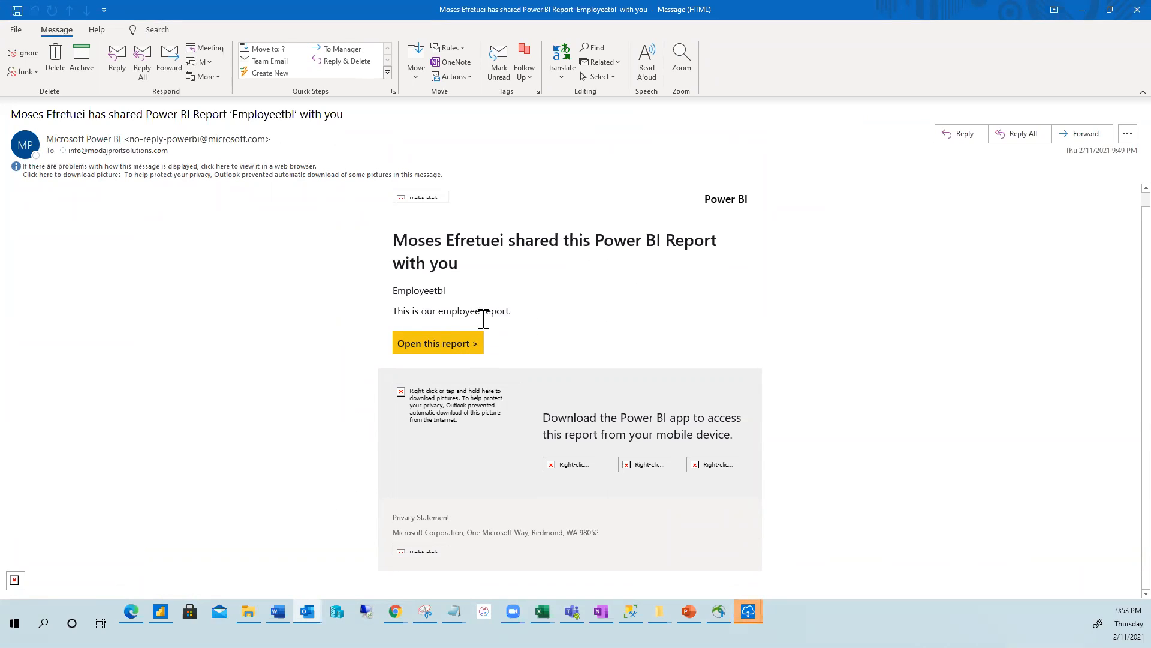
click(432, 345)
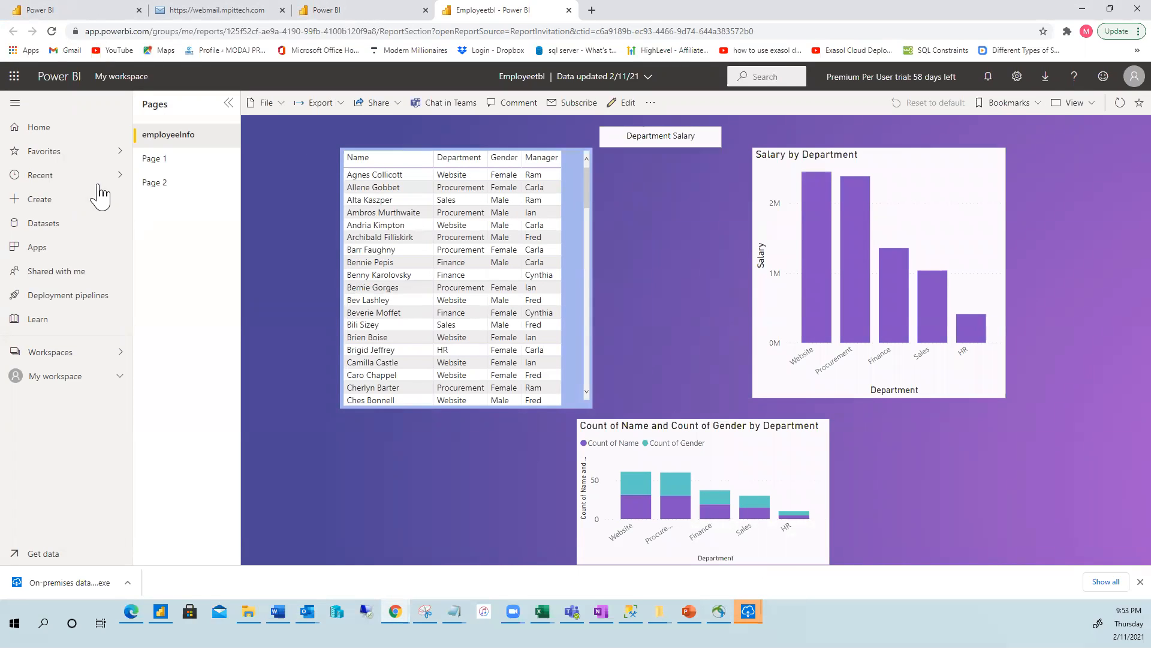
Browse report Pages 1 and 2, then return to the Employeetbl dataset settings tab.
click(155, 166)
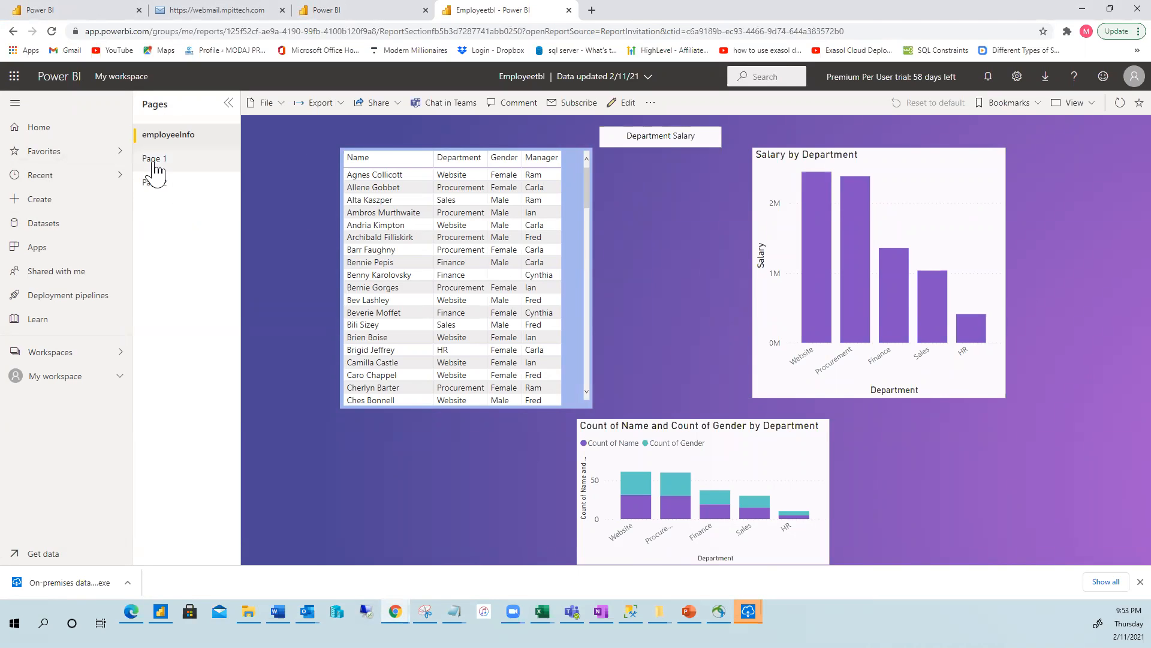
click(157, 186)
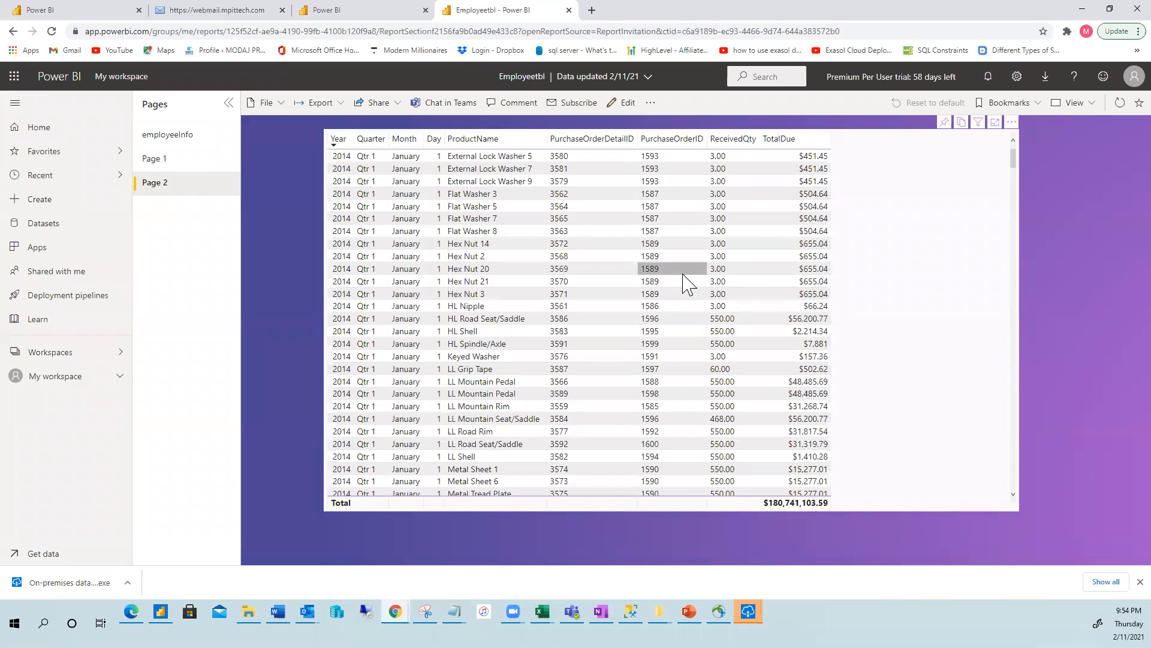
click(343, 12)
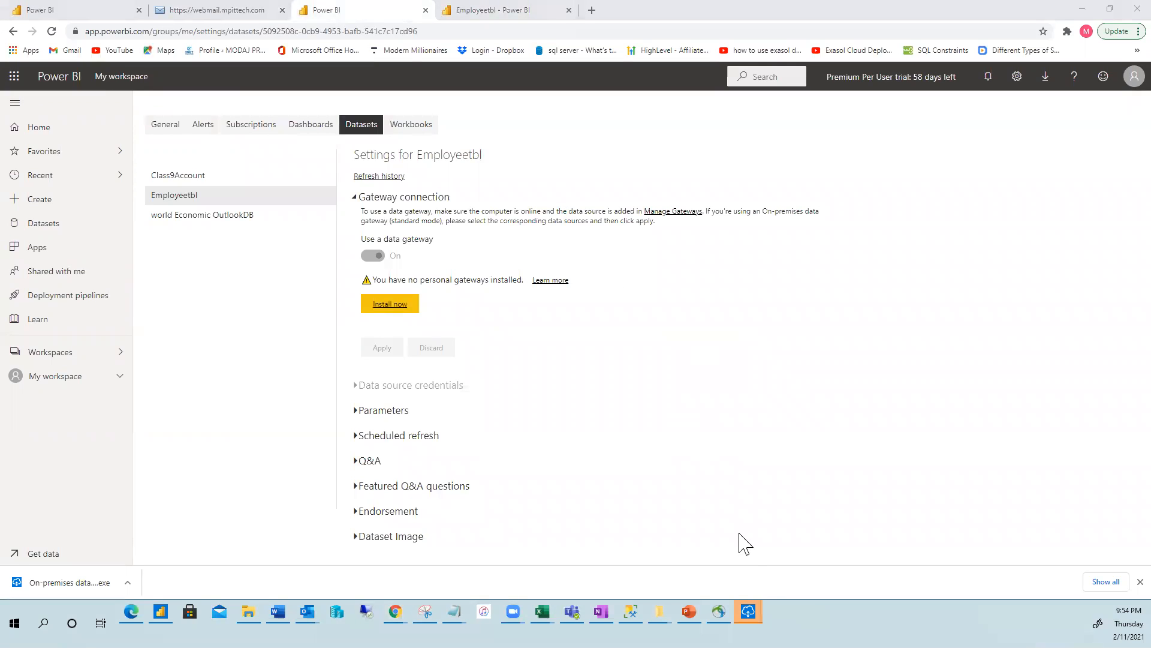
Sign the gateway in with the work account from the Azure account picker.
mouse_move(748, 612)
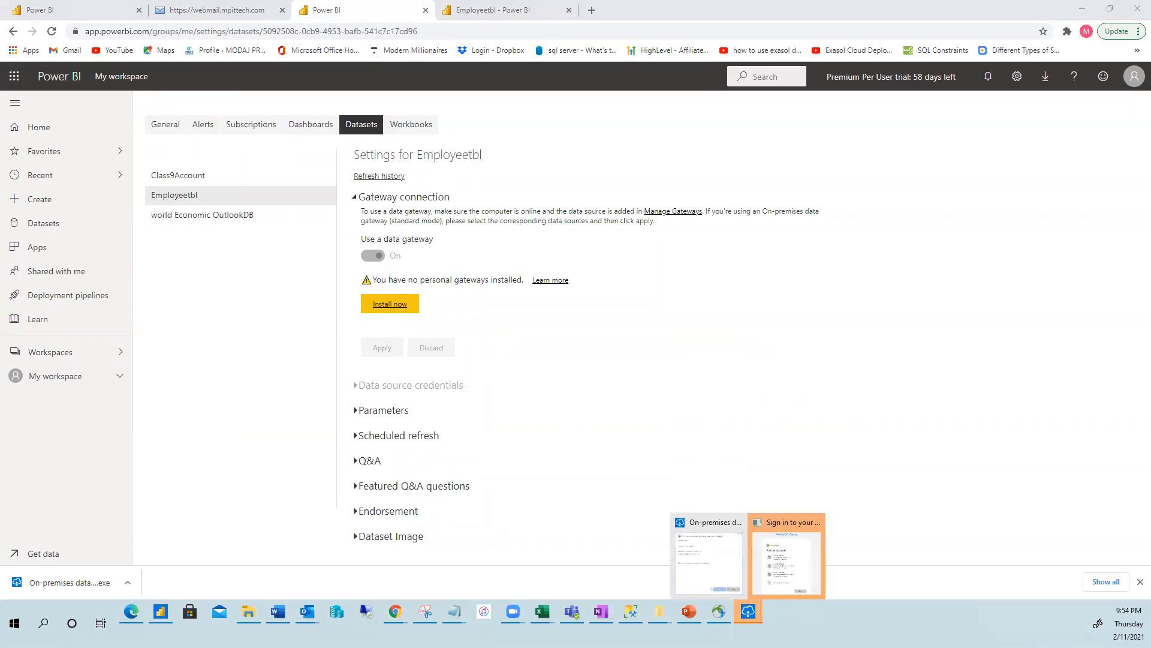
click(780, 573)
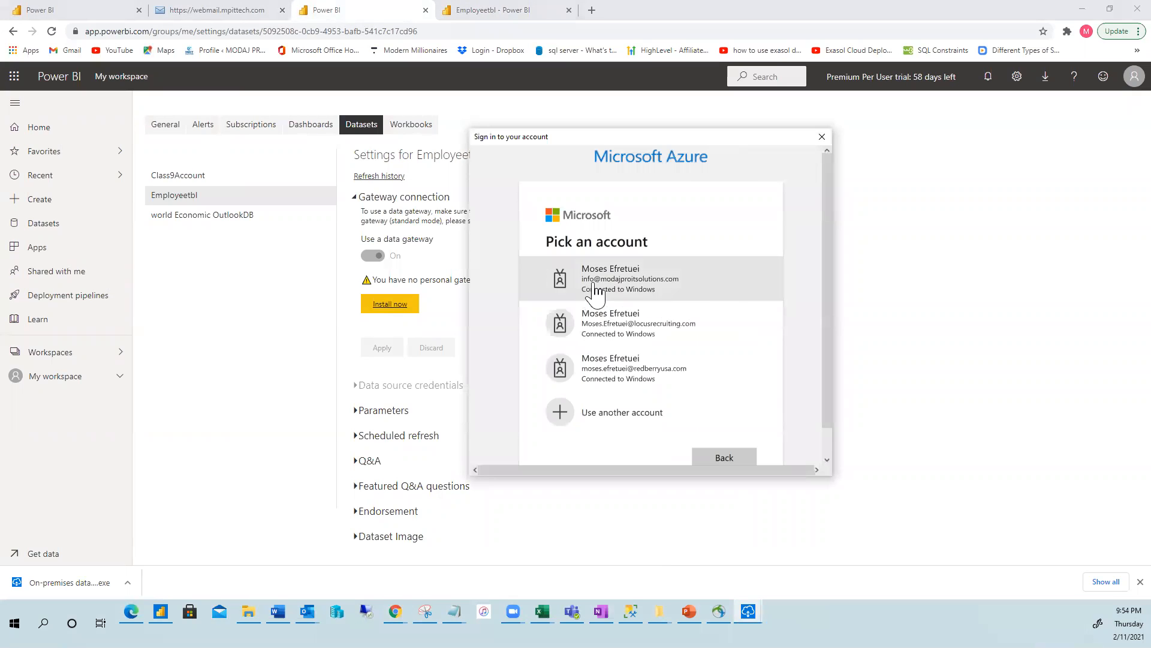
click(618, 284)
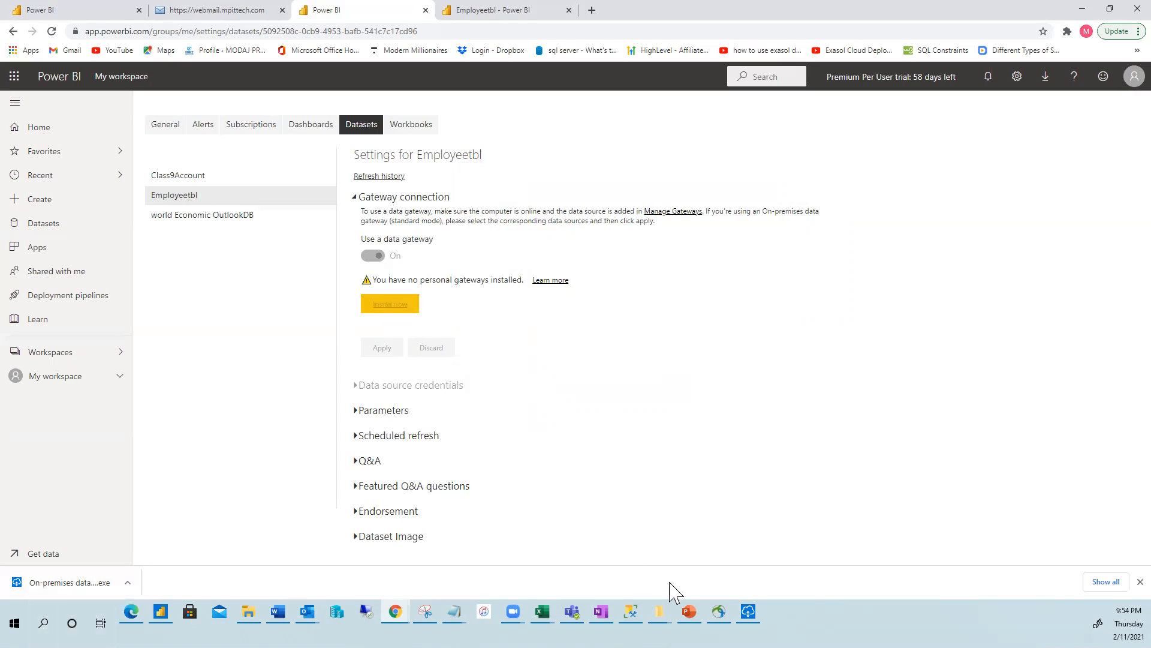
Reconfigure the missing gateway with the account e-mail so it reports online, version 3000.68.15.
mouse_move(748, 611)
click(750, 575)
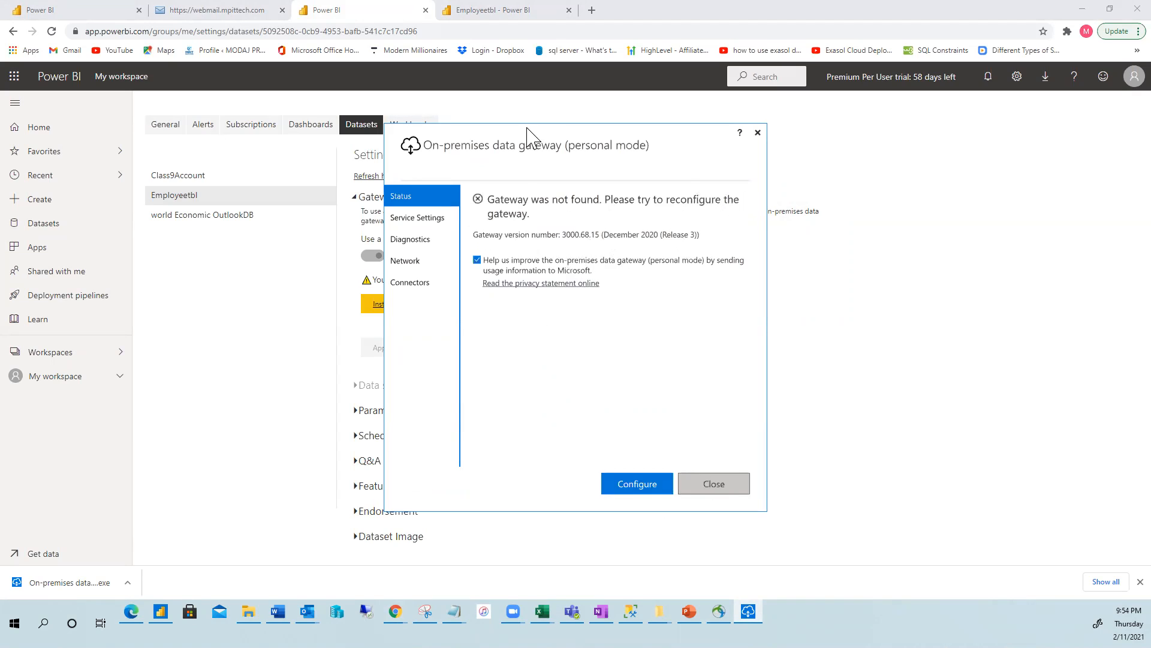
click(639, 484)
click(433, 237)
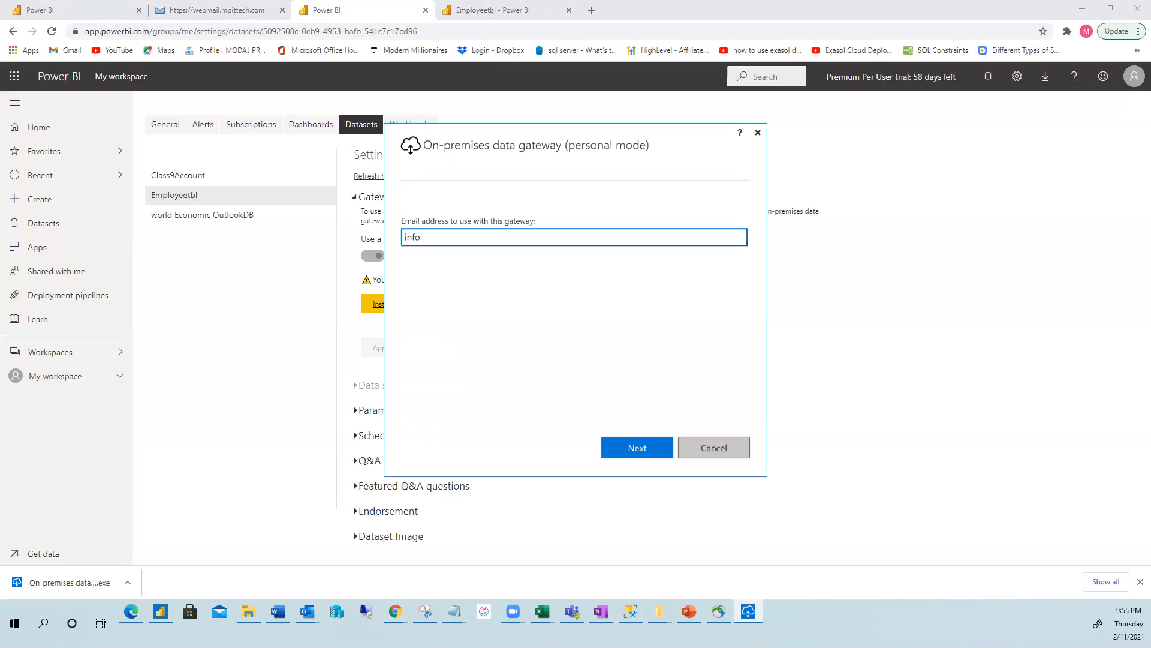
click(637, 453)
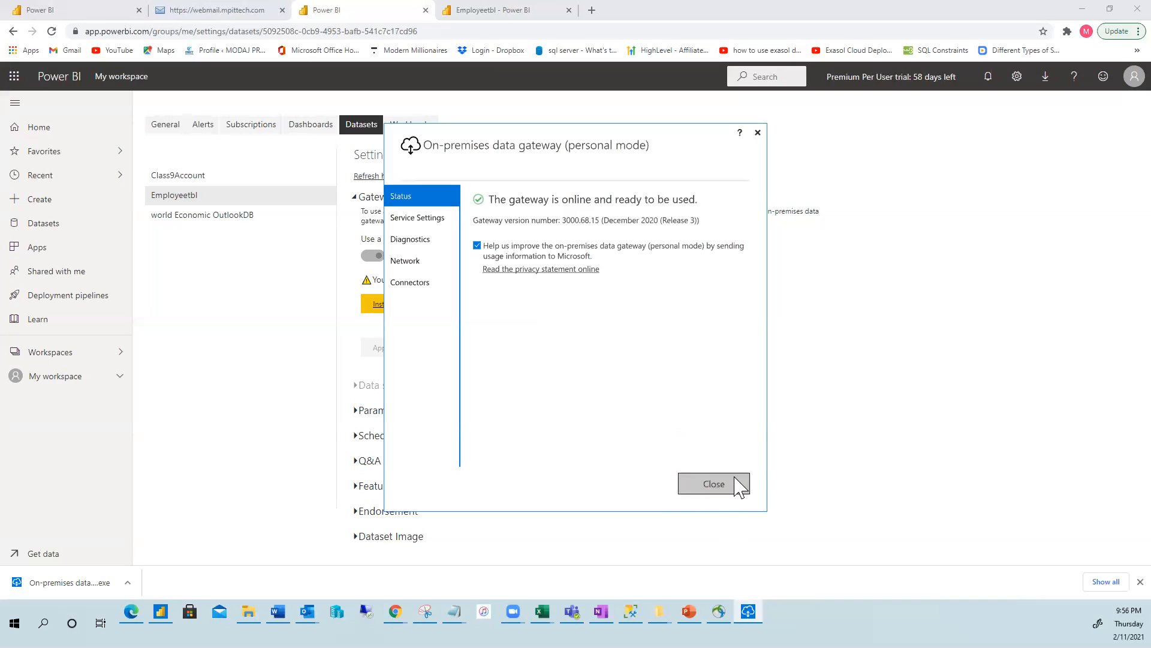
Review the gateway's Service Settings, Diagnostics, Network and Connectors pages, then close the gateway window.
click(418, 218)
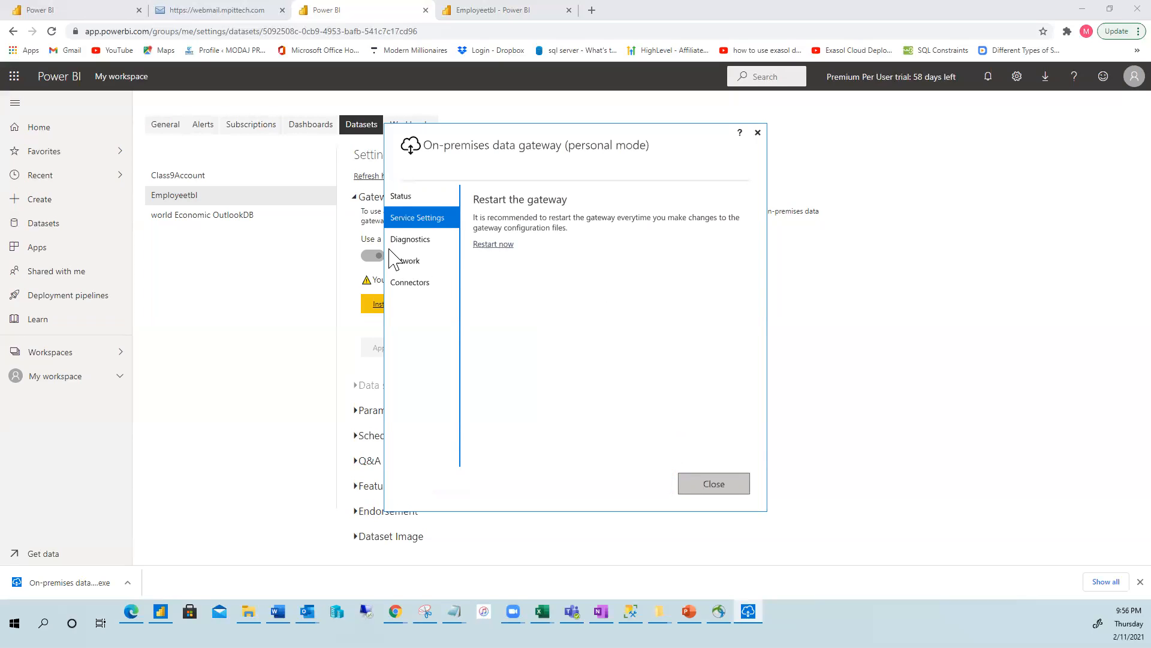
click(422, 239)
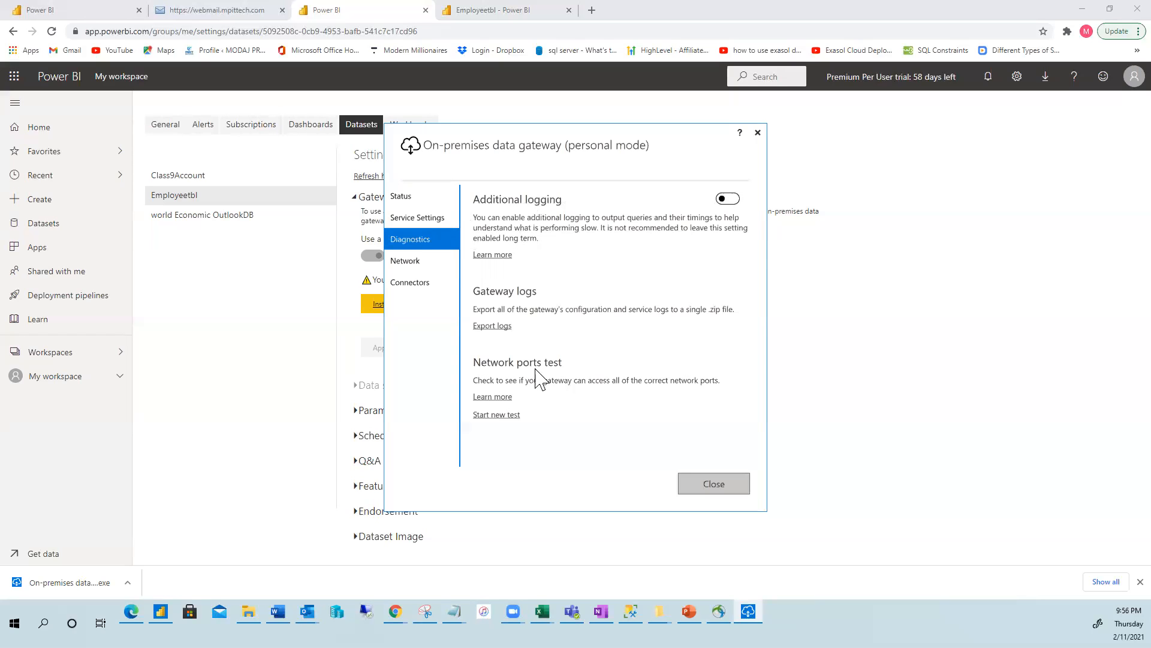
click(402, 264)
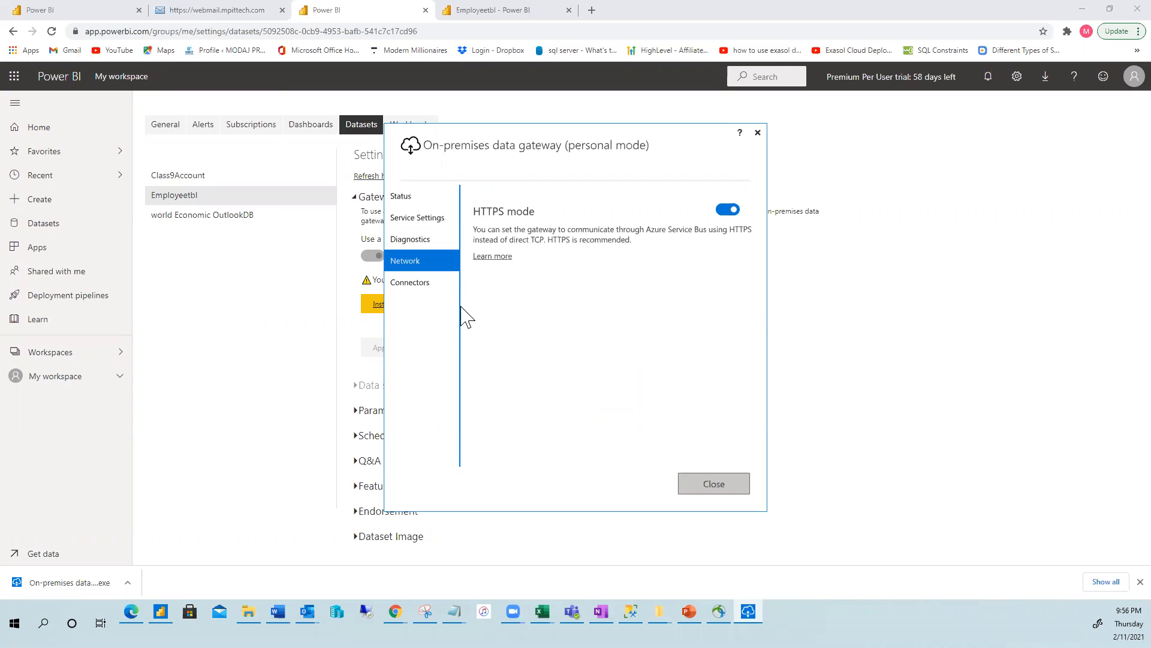
click(425, 284)
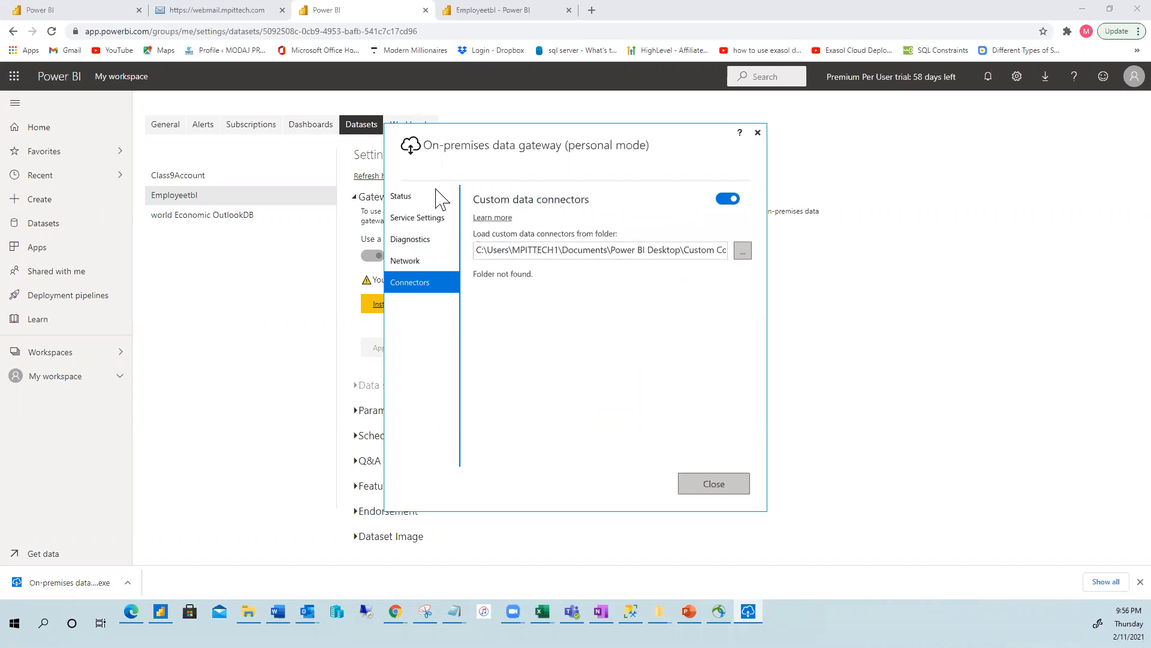
click(406, 199)
click(707, 486)
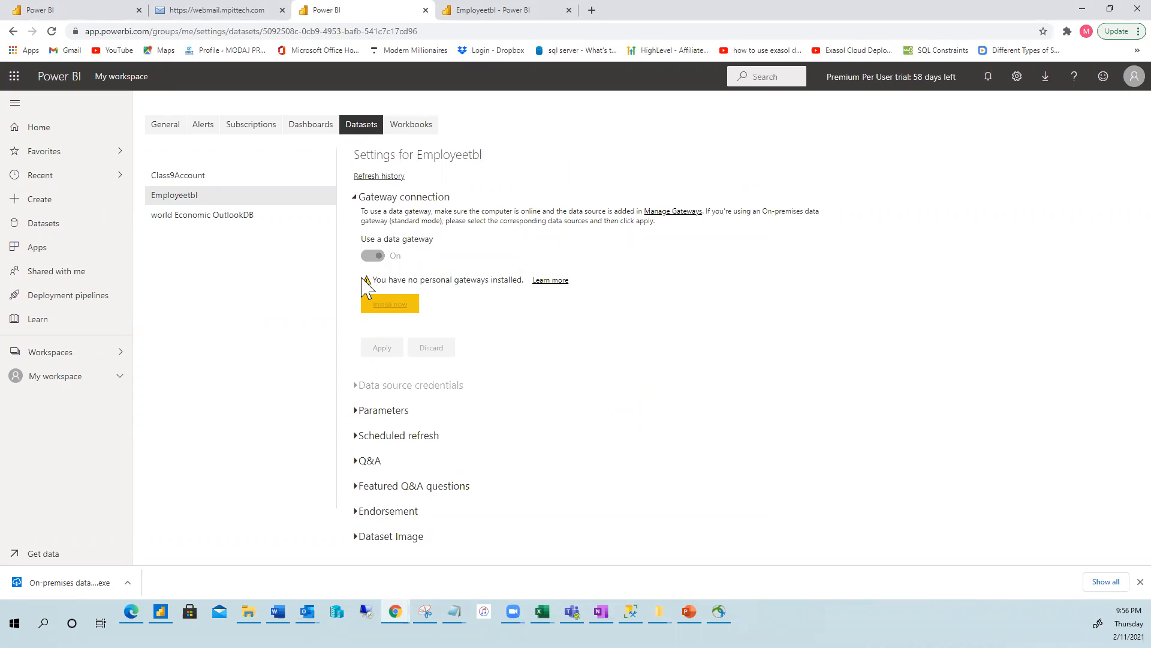
Reload the dataset settings and open the AdventureWorks2019 credentials dialog, then cancel it.
click(52, 30)
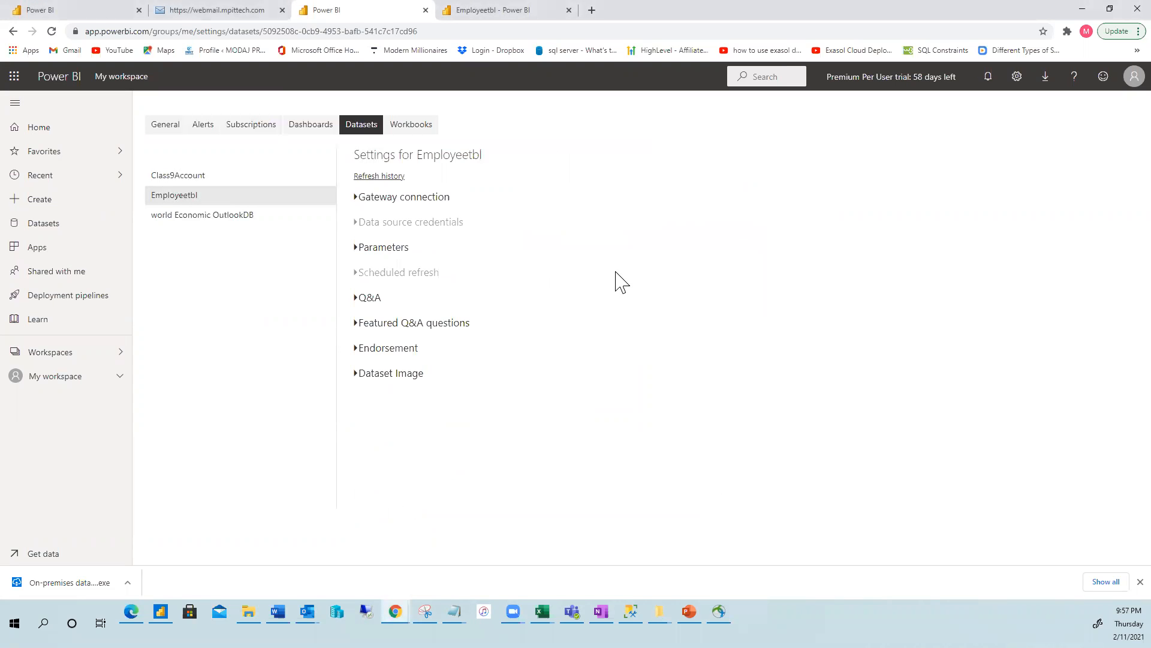
click(357, 222)
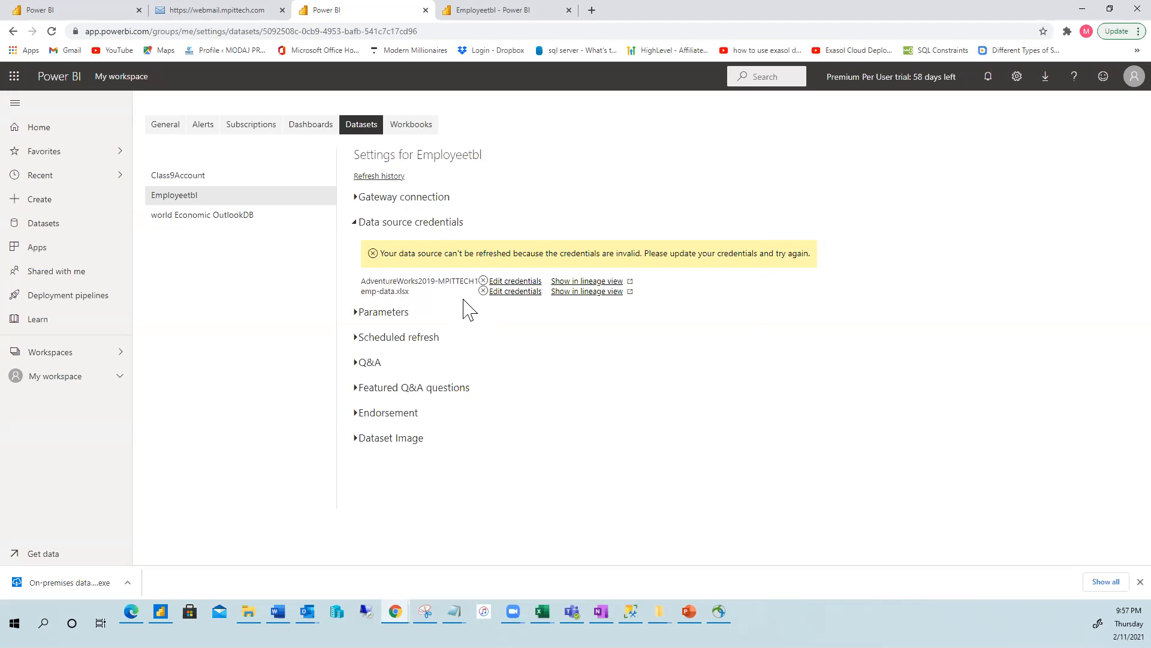
click(518, 281)
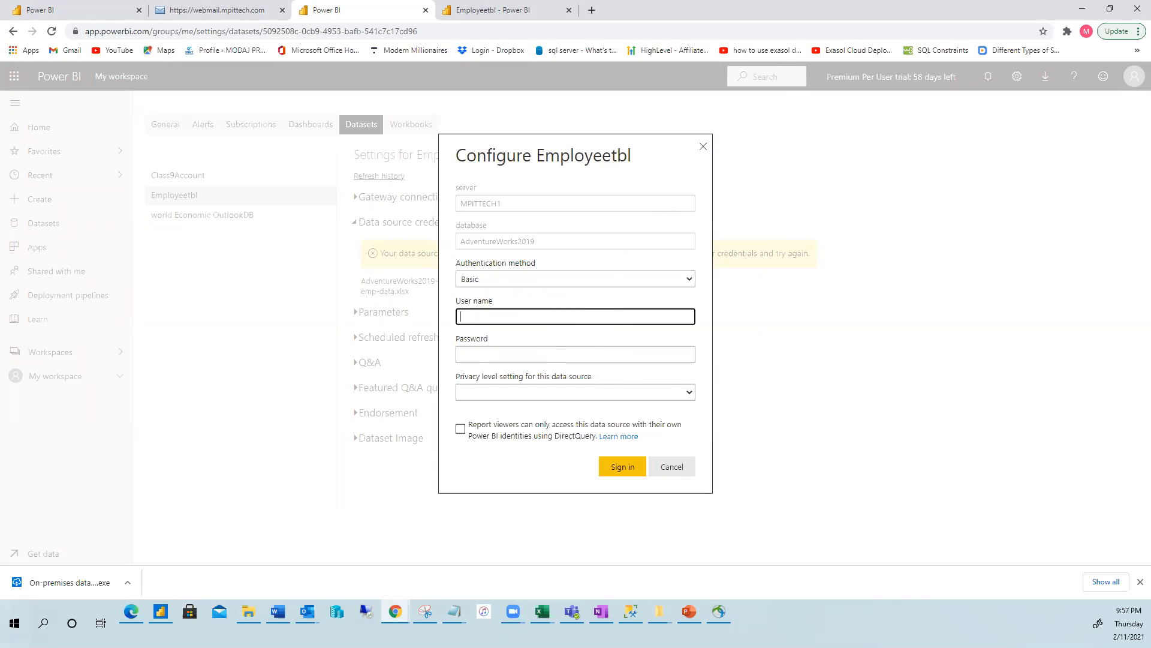
click(704, 147)
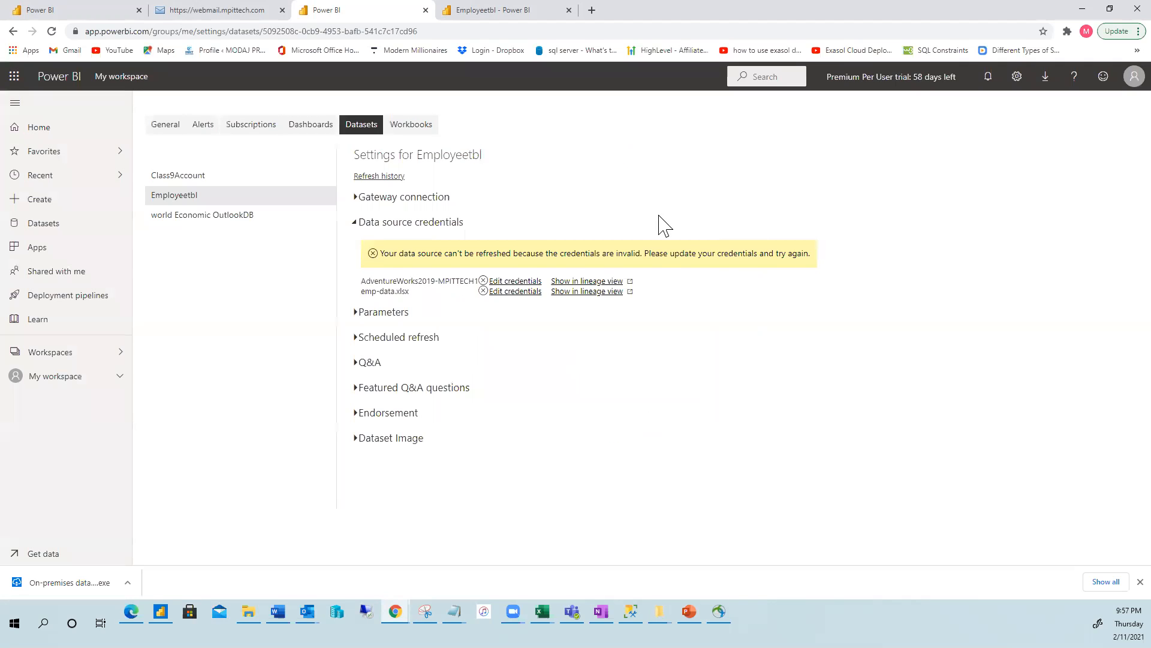
Set AdventureWorks2019 credentials to WindowsWithoutImpersonation with Organizational privacy and sign in.
click(516, 282)
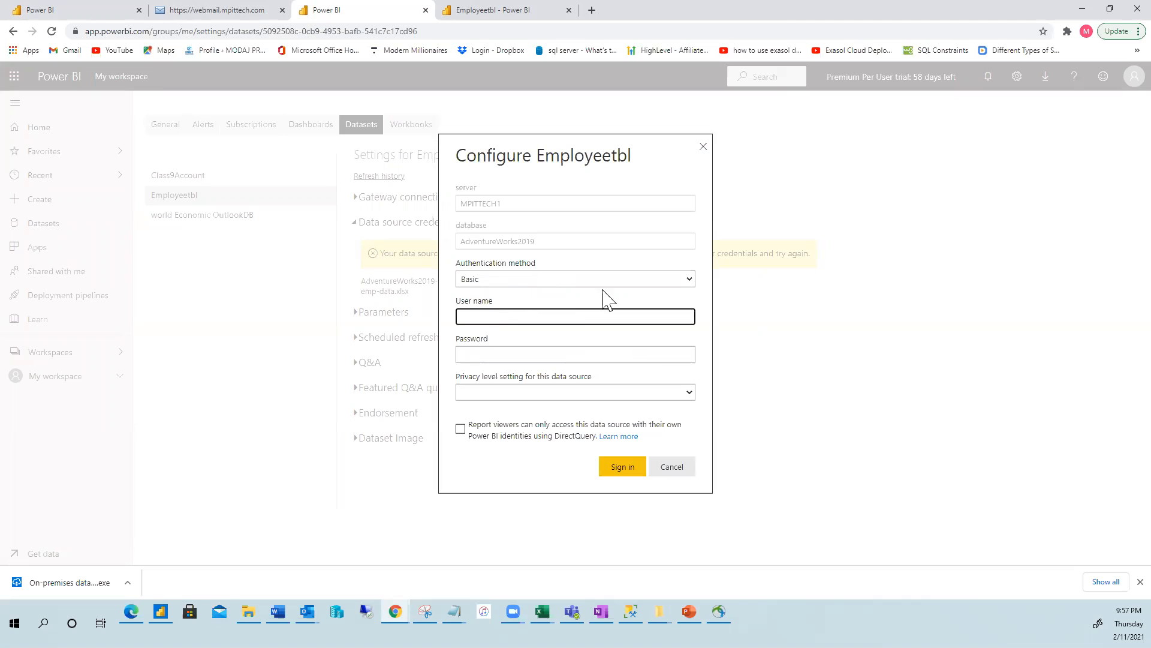
click(689, 279)
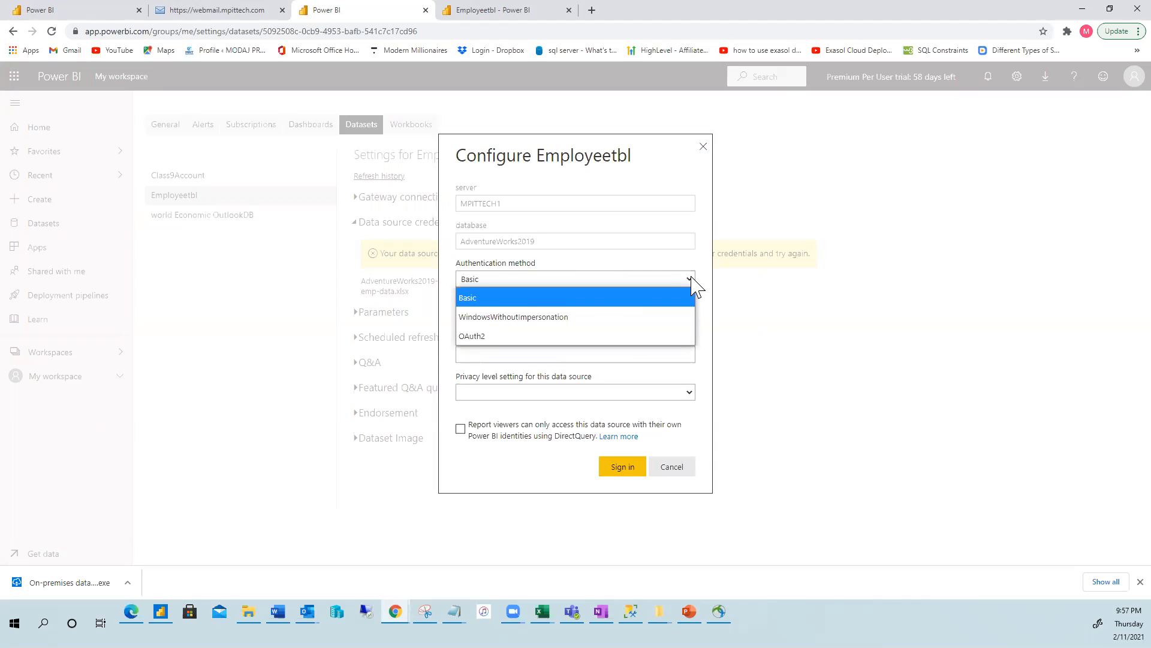
click(554, 316)
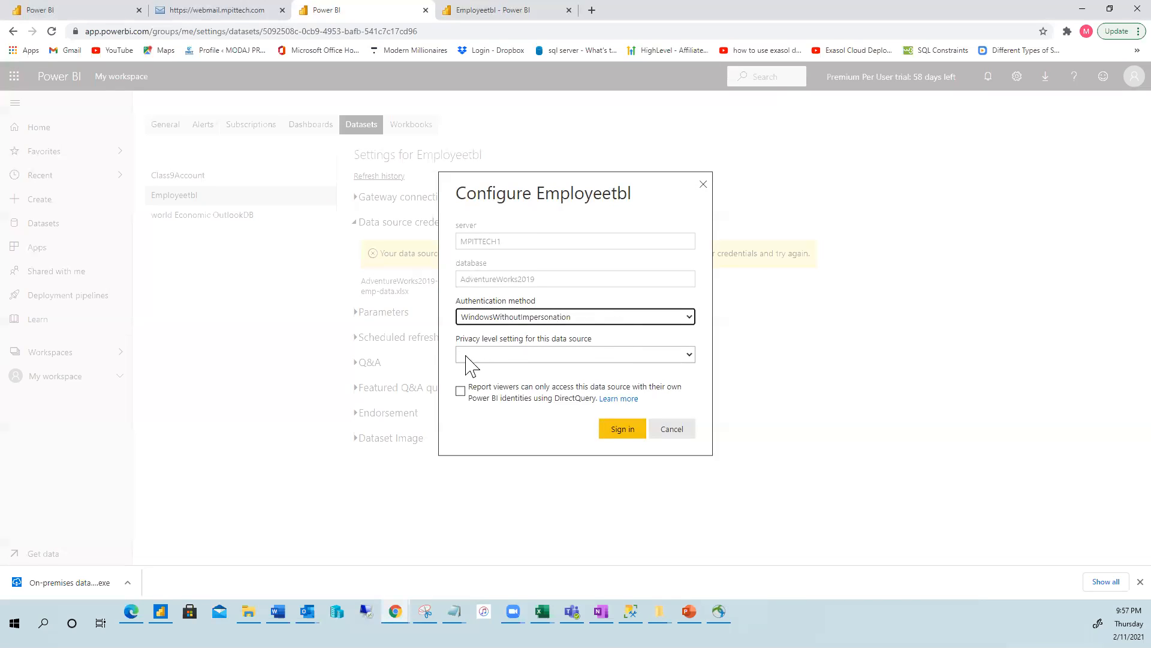
click(675, 355)
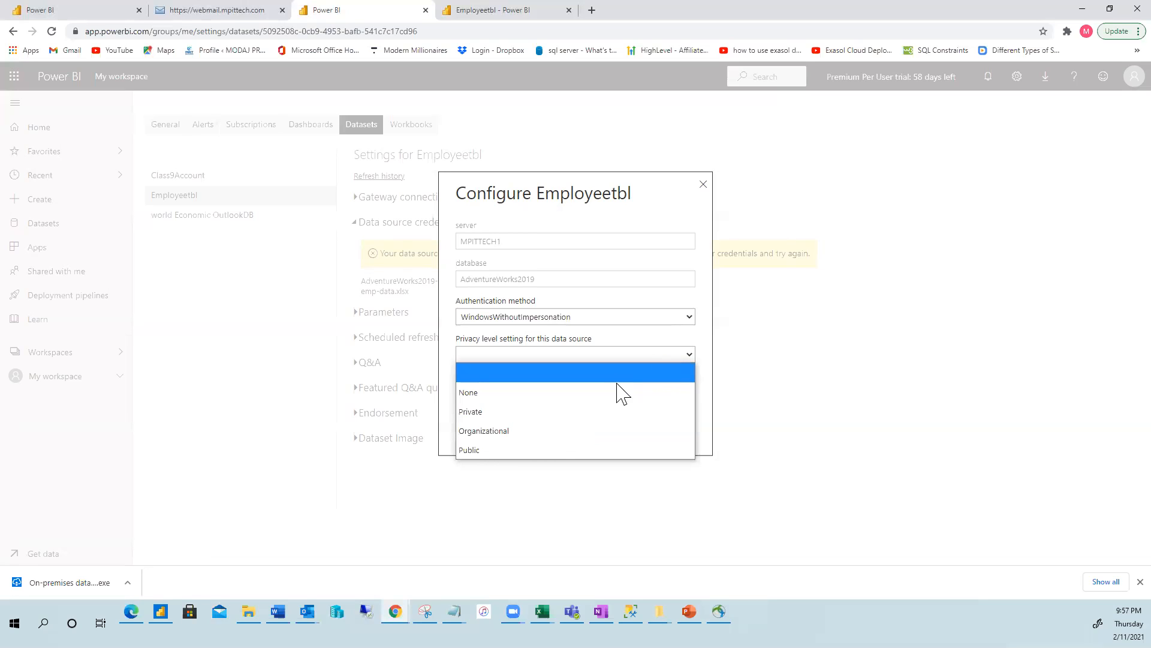
click(554, 435)
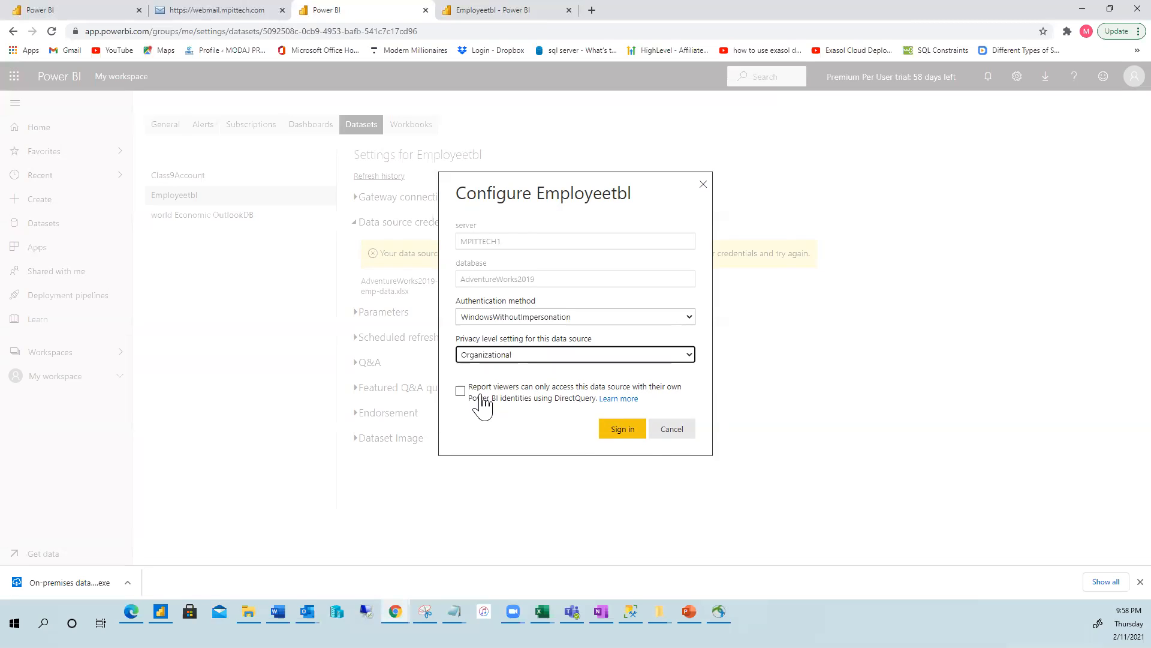
click(634, 434)
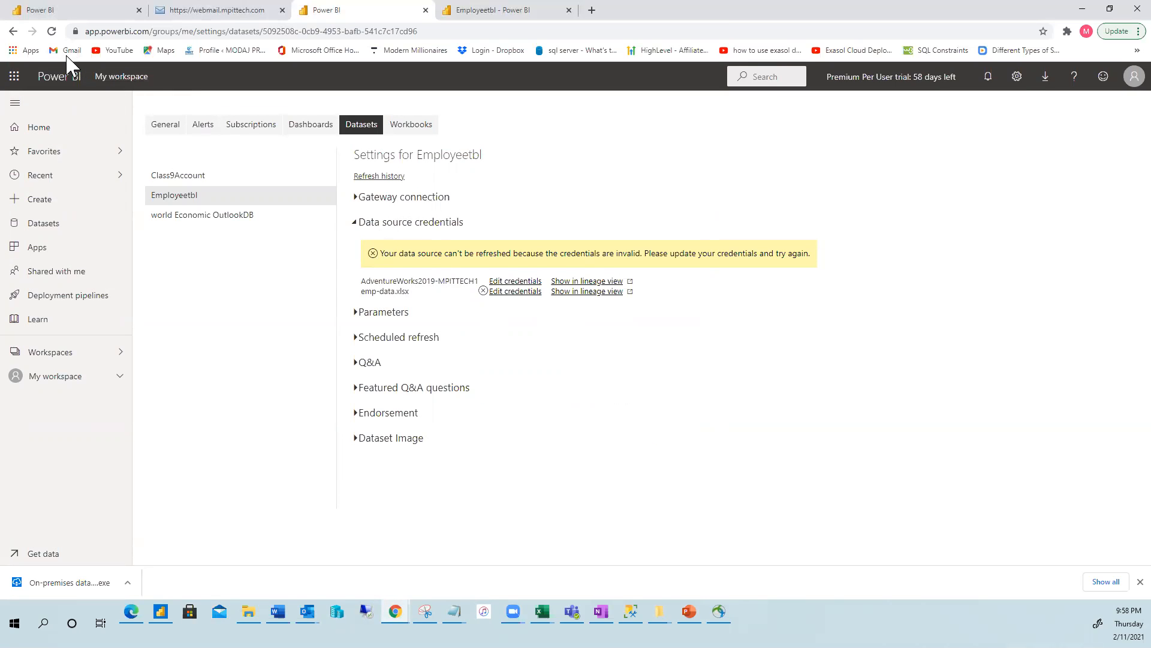
Reload Employeetbl settings and confirm the Personal Gateway is running on MPITTECH1.
click(52, 31)
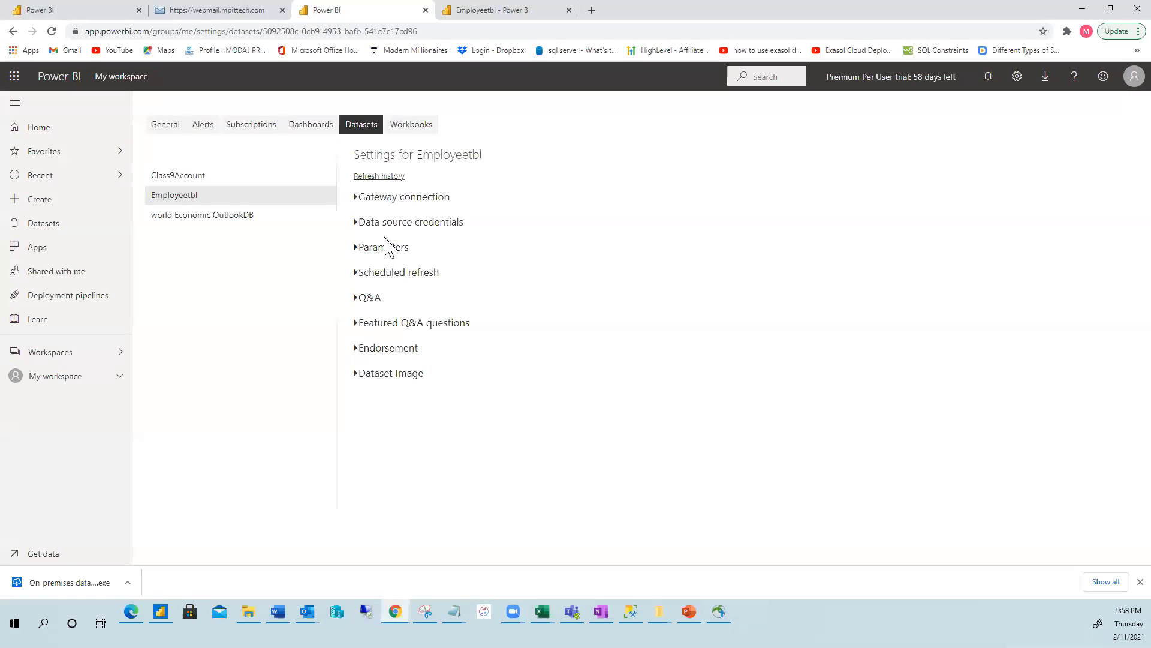
click(358, 201)
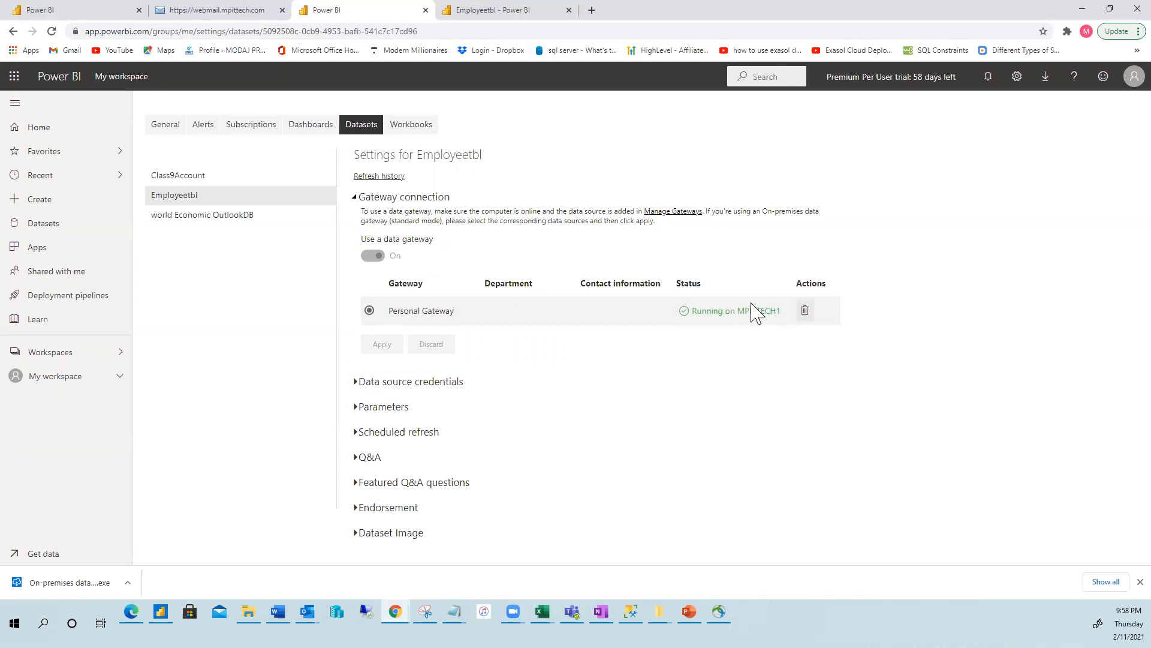
click(356, 197)
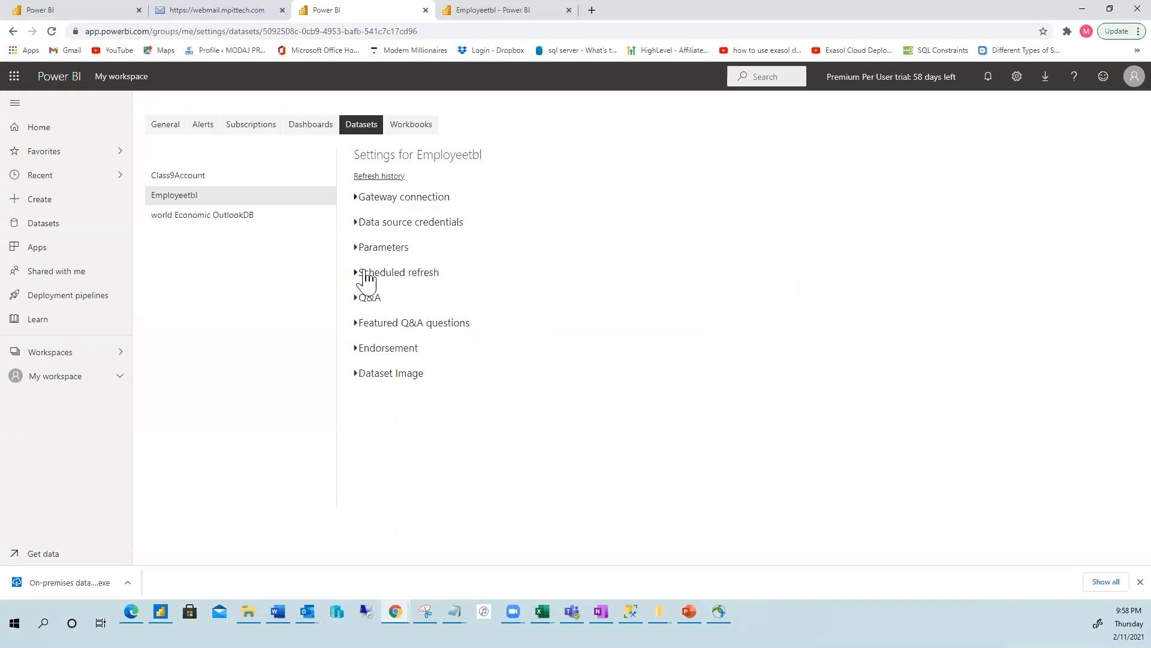
Glance at the scheduled refresh section and review Employeetbl's refresh history.
click(356, 273)
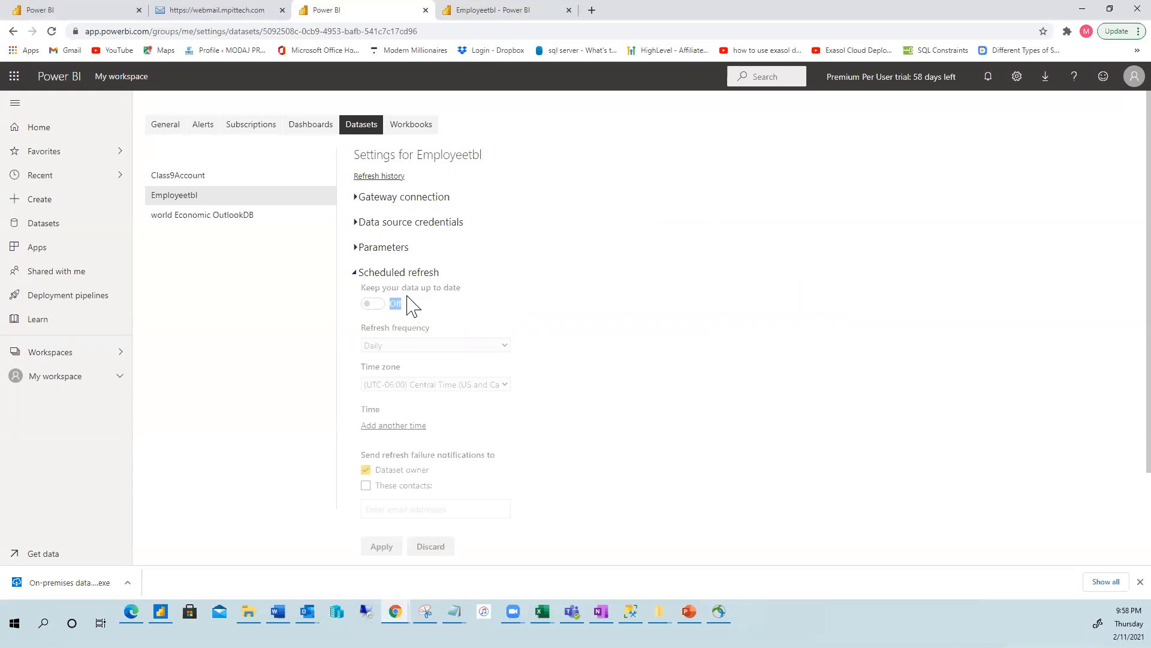
click(356, 273)
right_click(472, 272)
key(Escape)
click(375, 176)
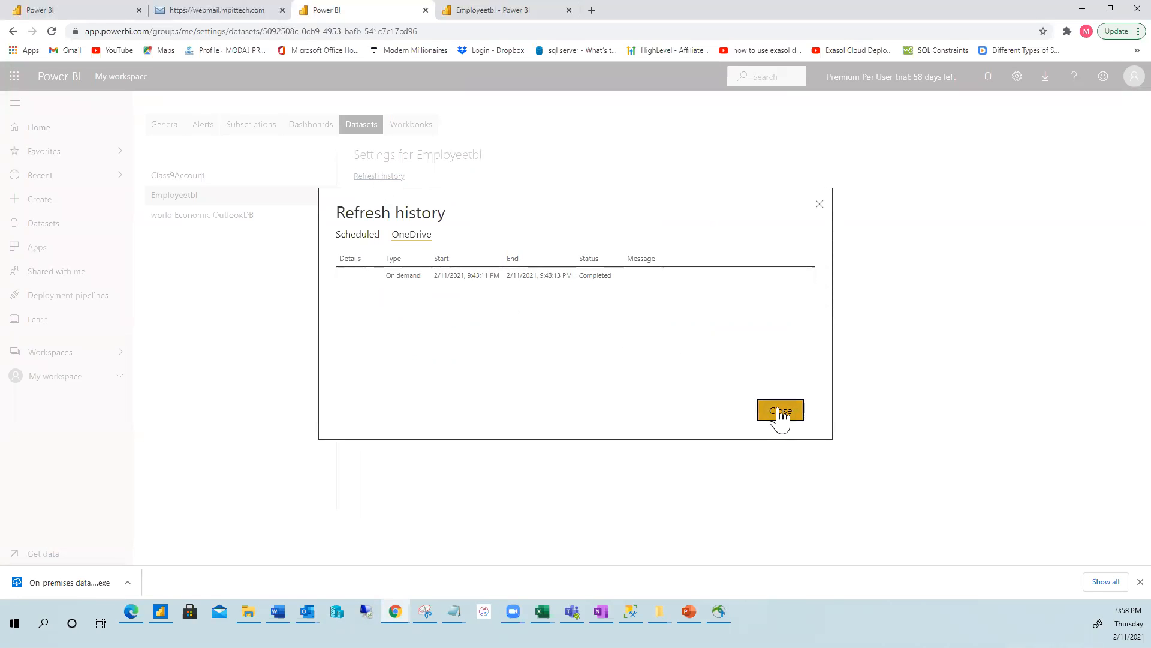
click(780, 413)
Expand Gateway connection and Data source credentials, revealing the invalid-credentials warning.
click(357, 197)
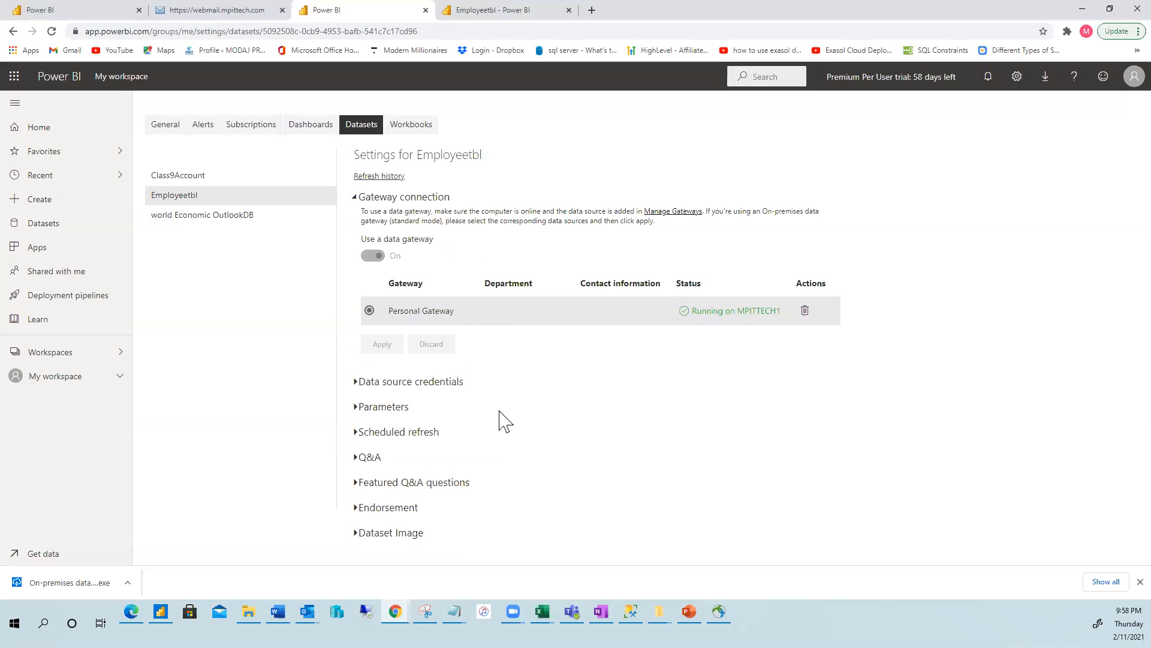
click(355, 387)
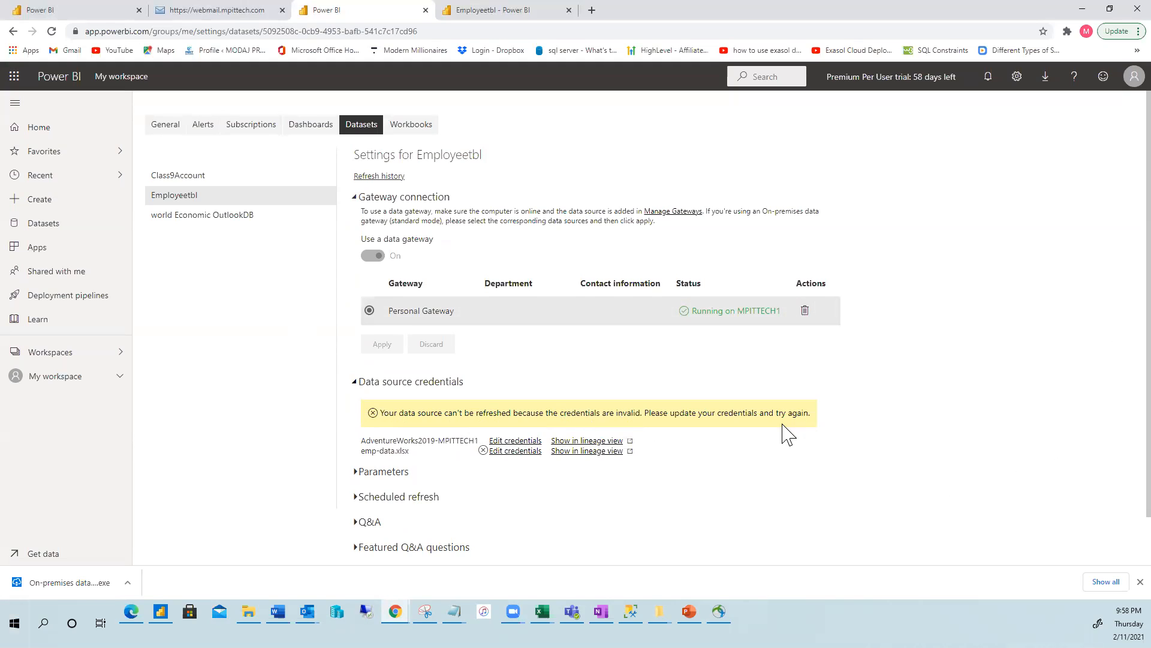
scroll(480, 463, down, 1)
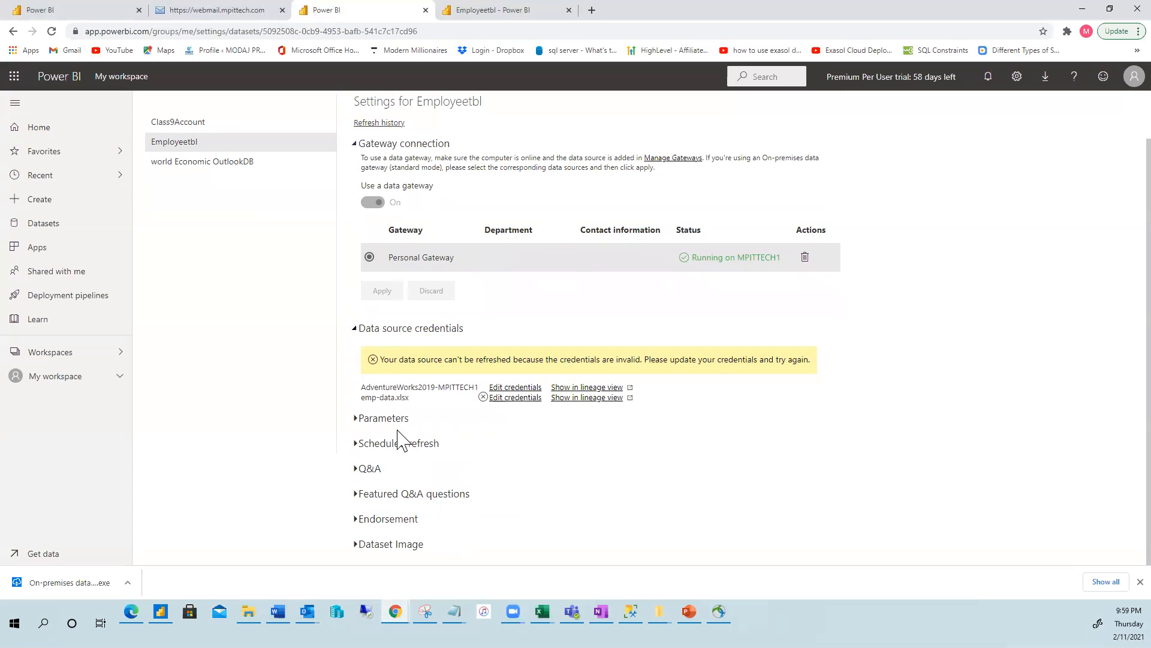
Sign in AdventureWorks2019 with Windows without impersonation credentials.
click(517, 387)
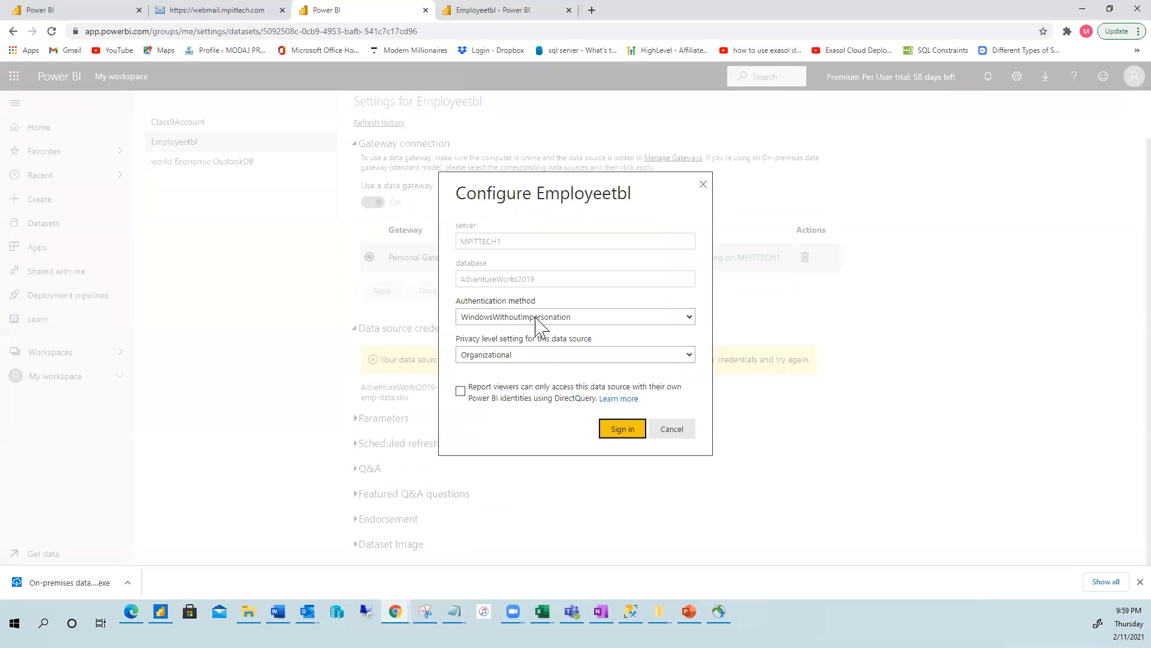
click(690, 318)
click(690, 320)
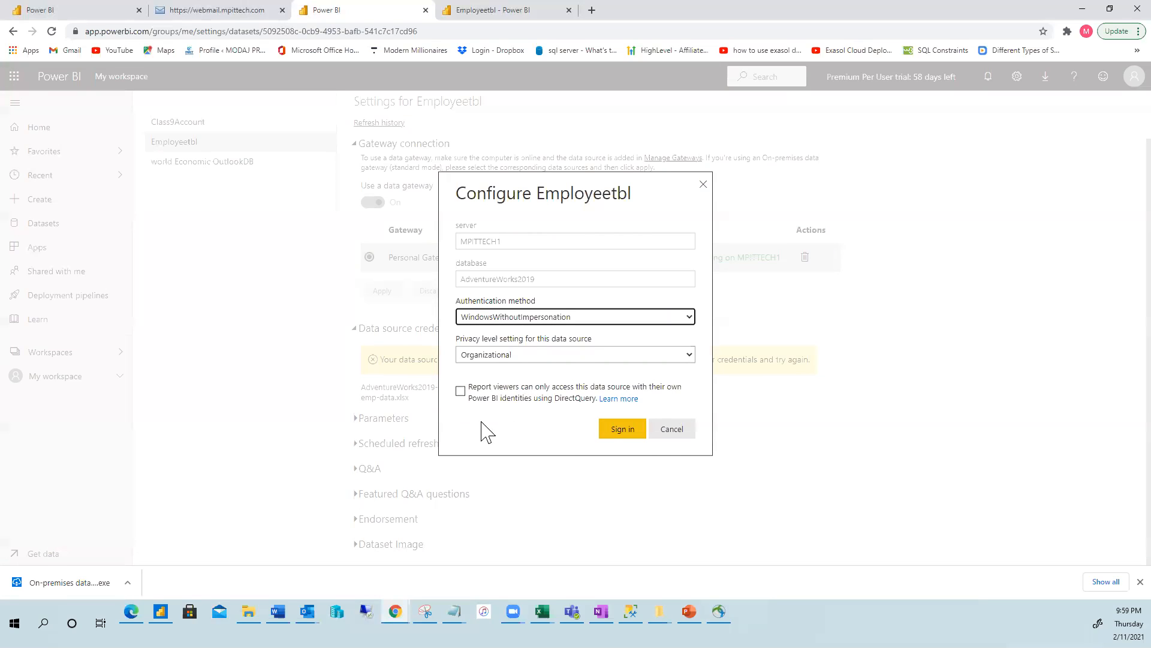
click(622, 429)
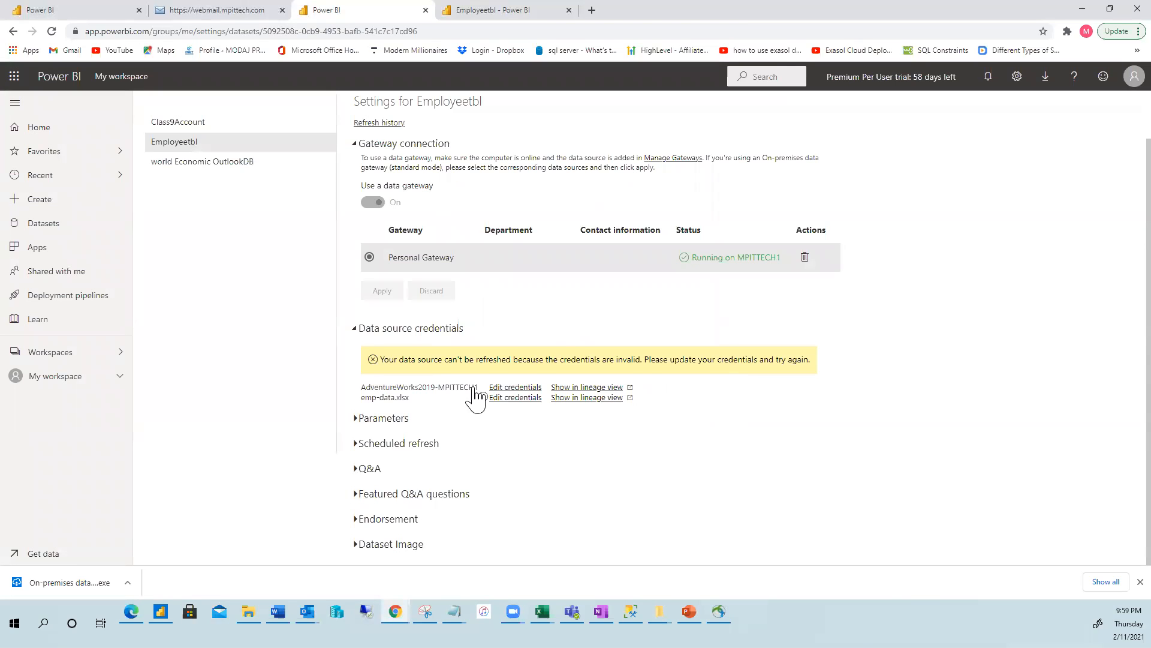
Reload settings, expand gateway, scheduled refresh and credentials, and open AdventureWorks2019's lineage view.
right_click(406, 330)
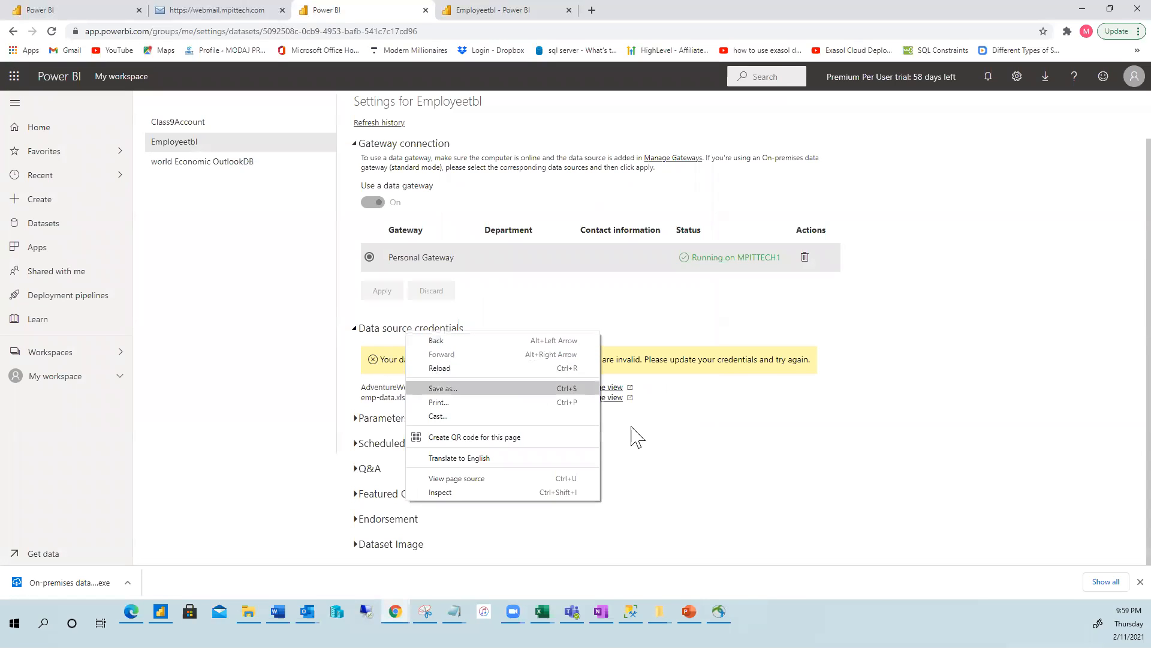
click(464, 371)
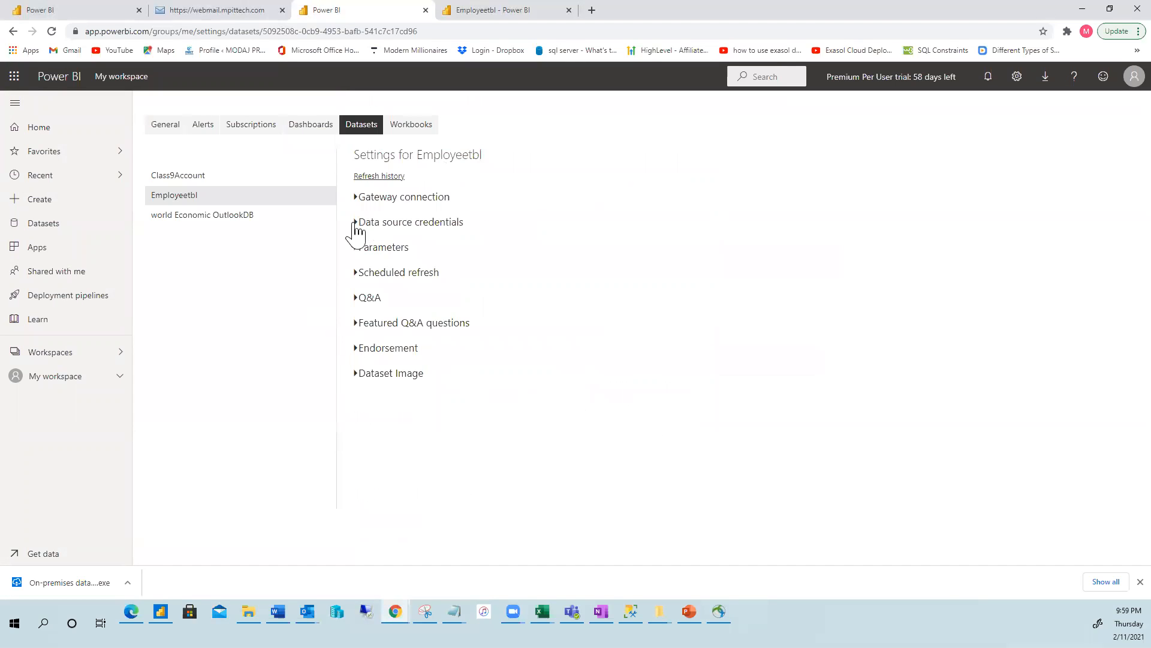
click(357, 200)
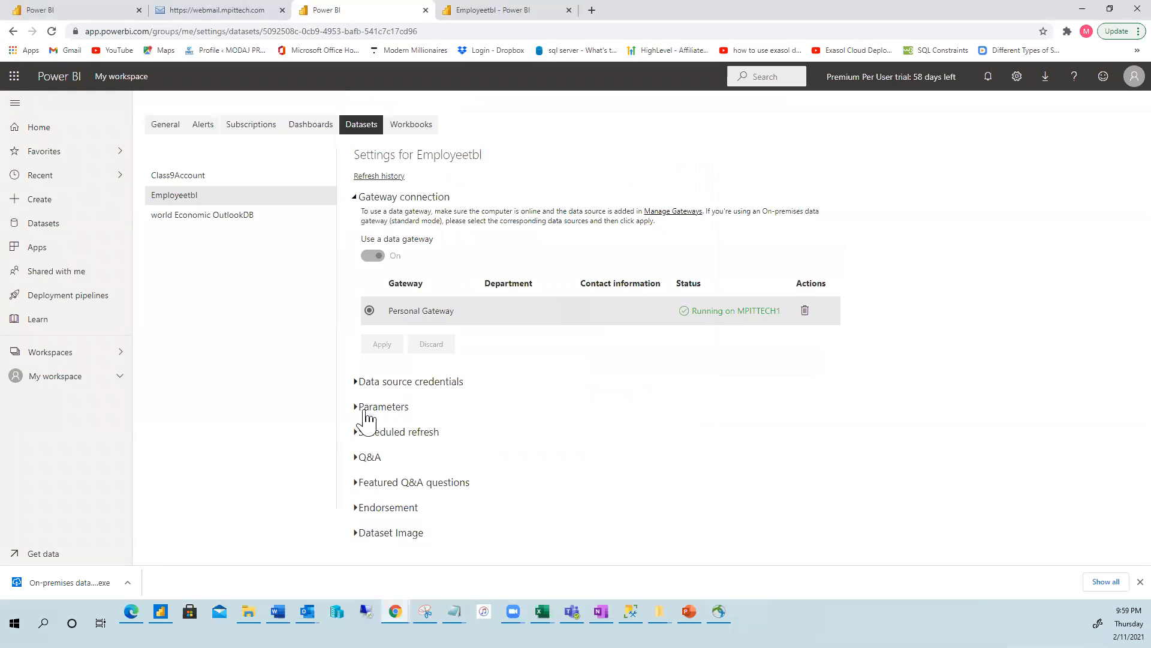
click(356, 432)
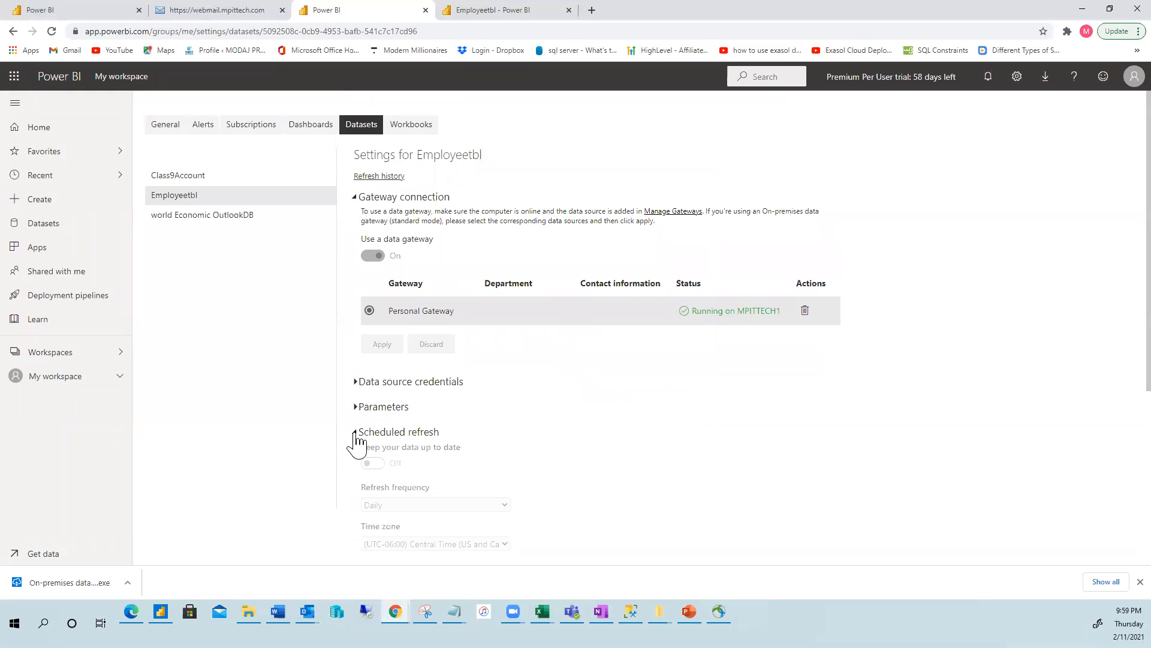
scroll(602, 365, down, 3)
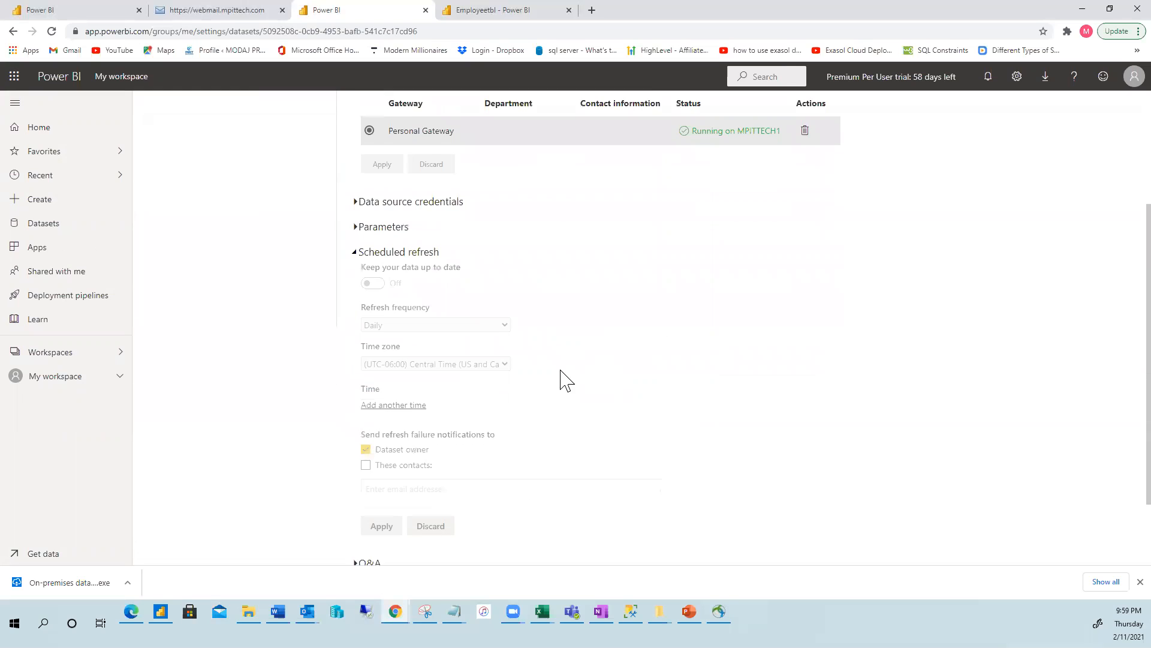
scroll(563, 388, down, 1)
scroll(537, 404, up, 3)
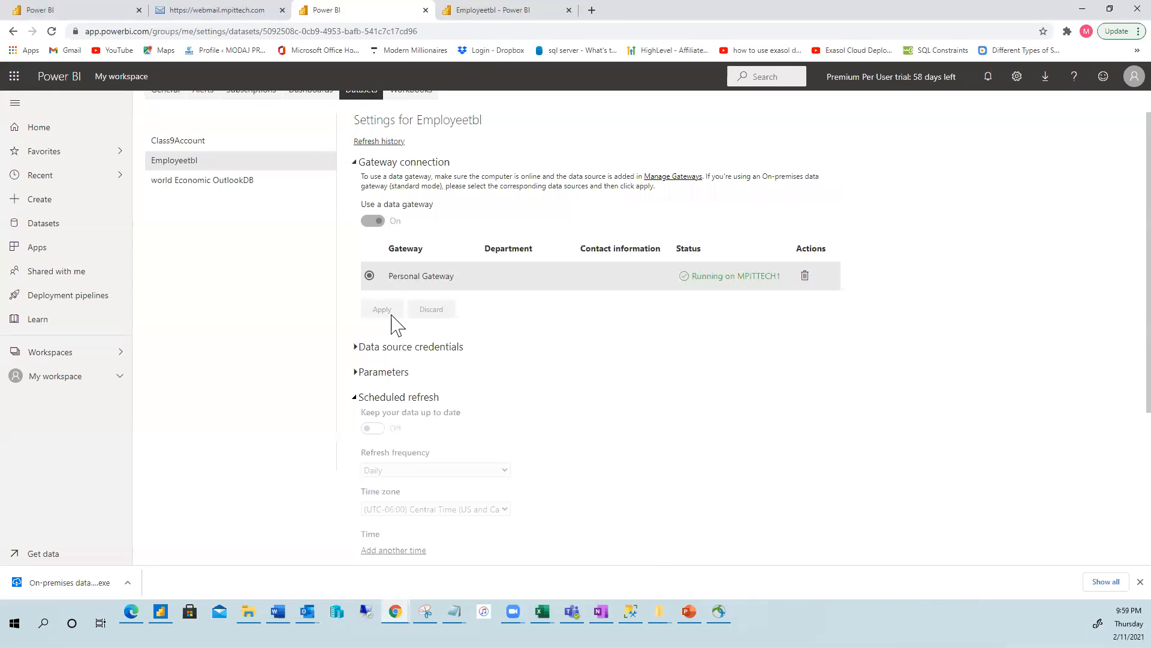
scroll(427, 269, up, 1)
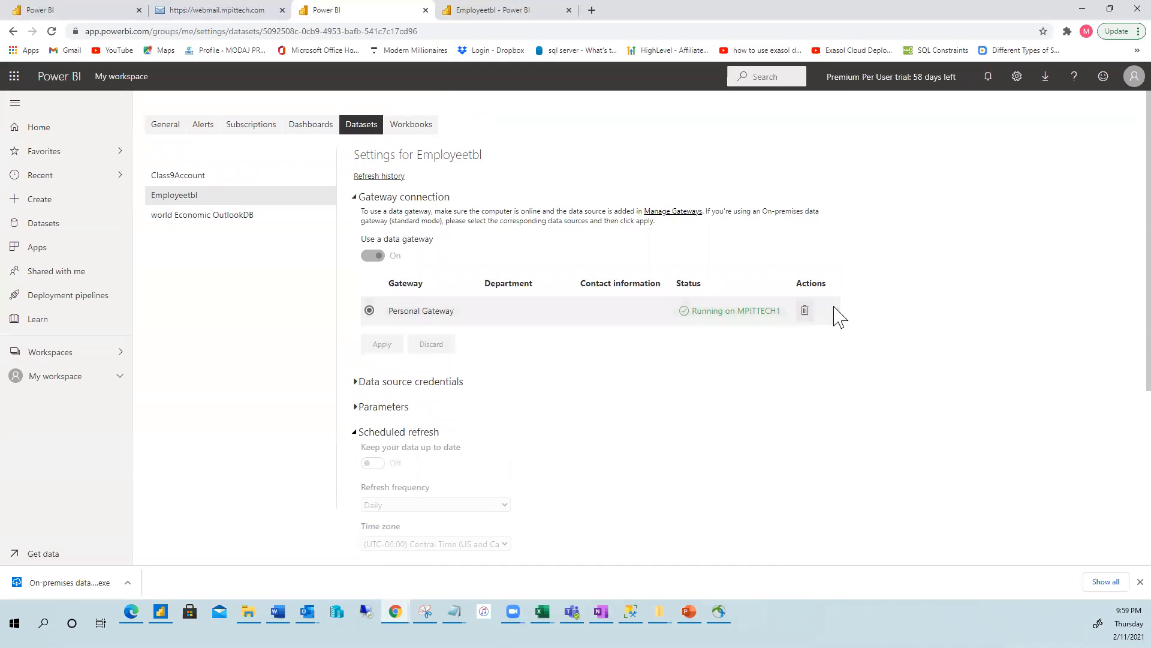
click(357, 388)
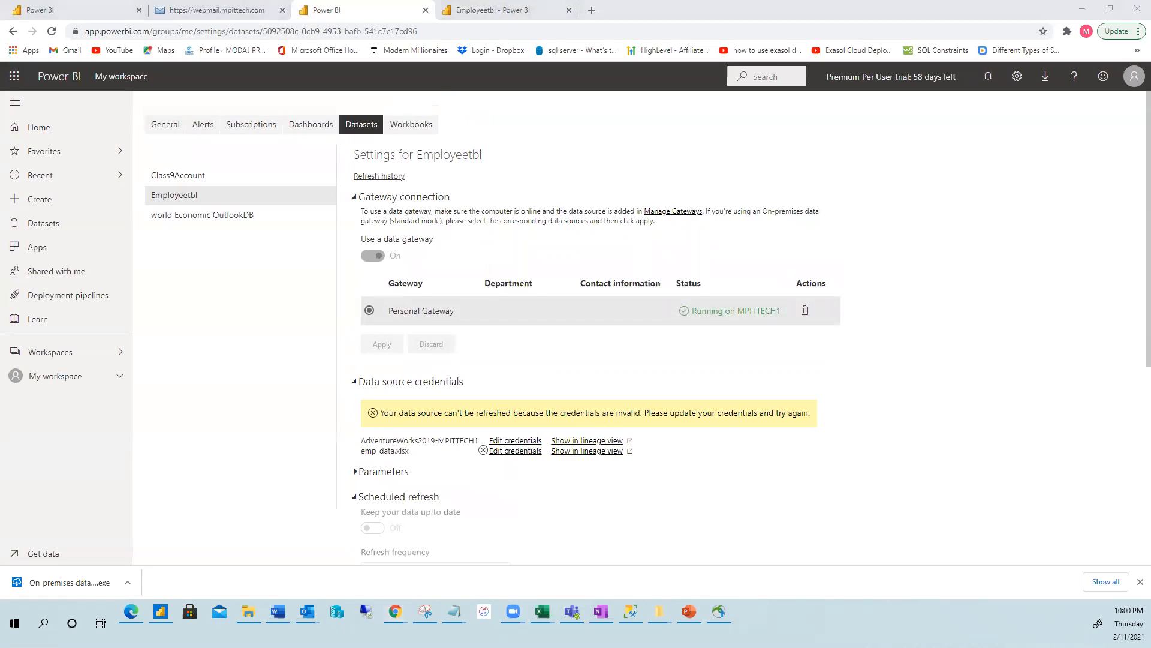
click(610, 440)
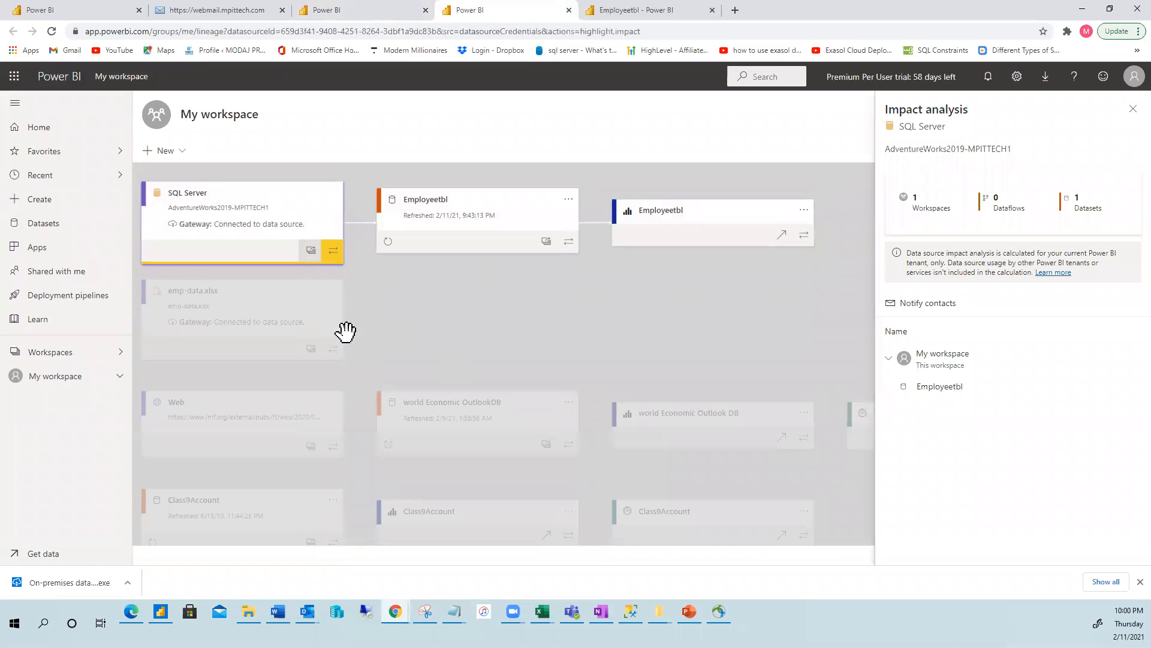
In lineage view, inspect the SQL Server data source details, then preview the Employeetbl report.
click(254, 224)
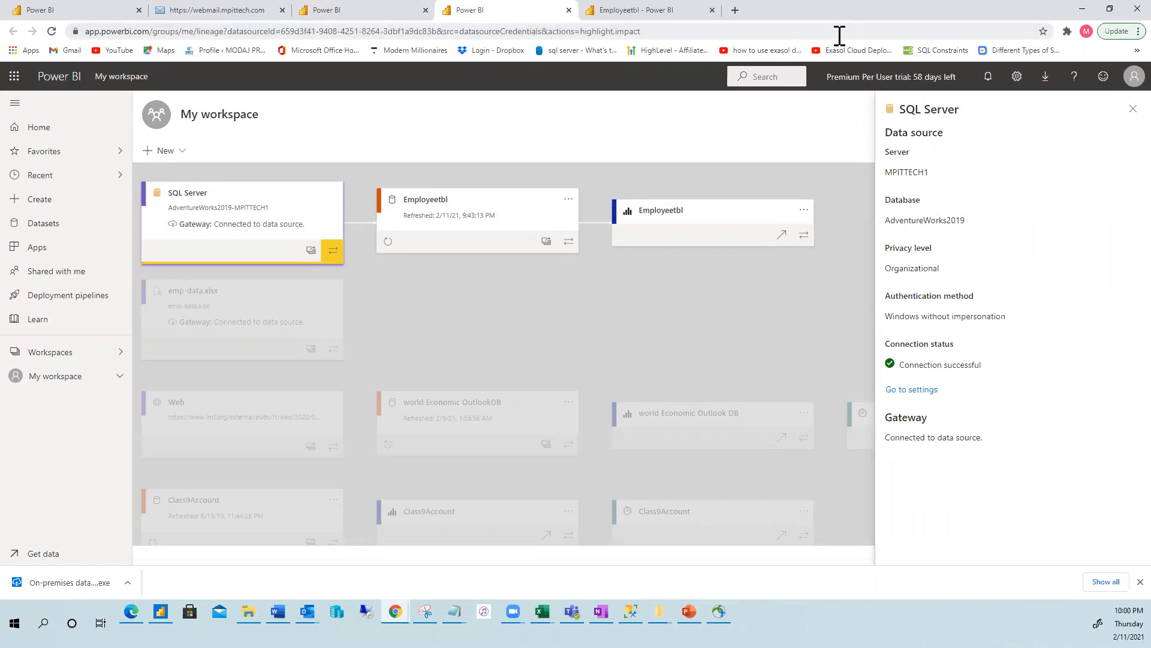
click(1131, 111)
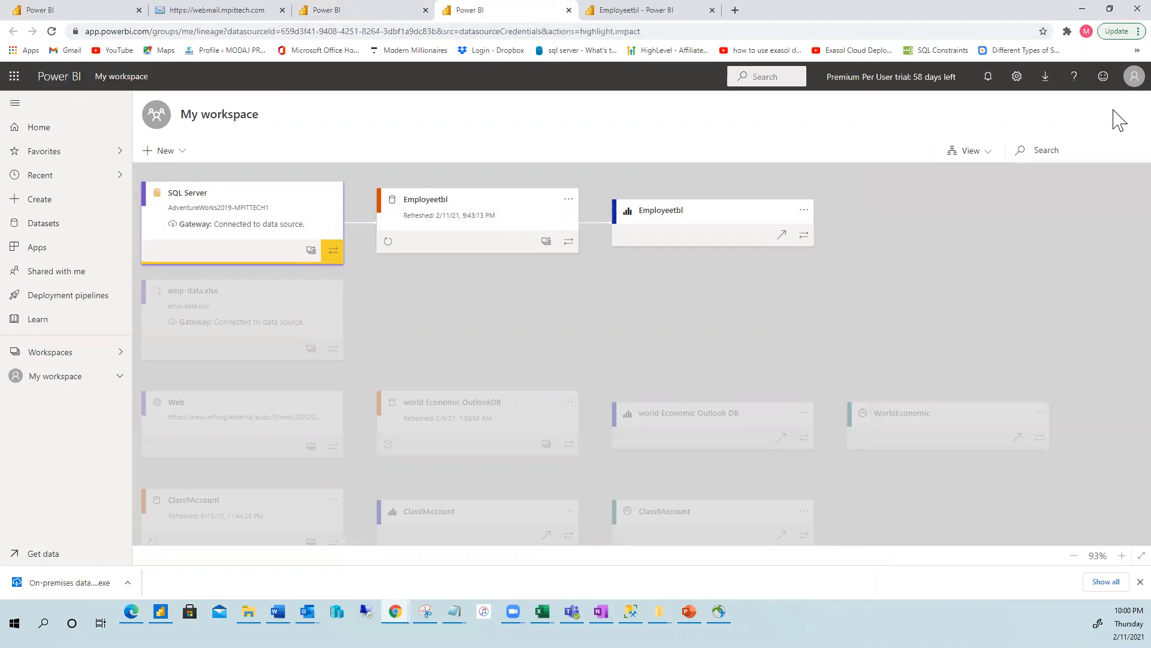
click(653, 219)
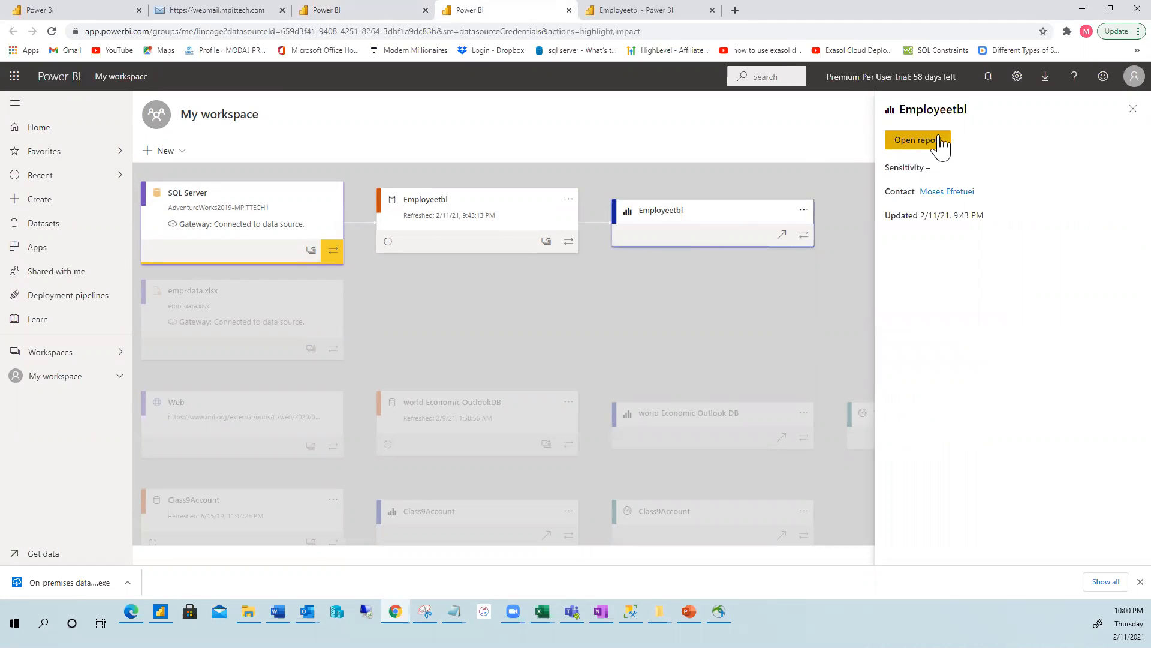
click(915, 144)
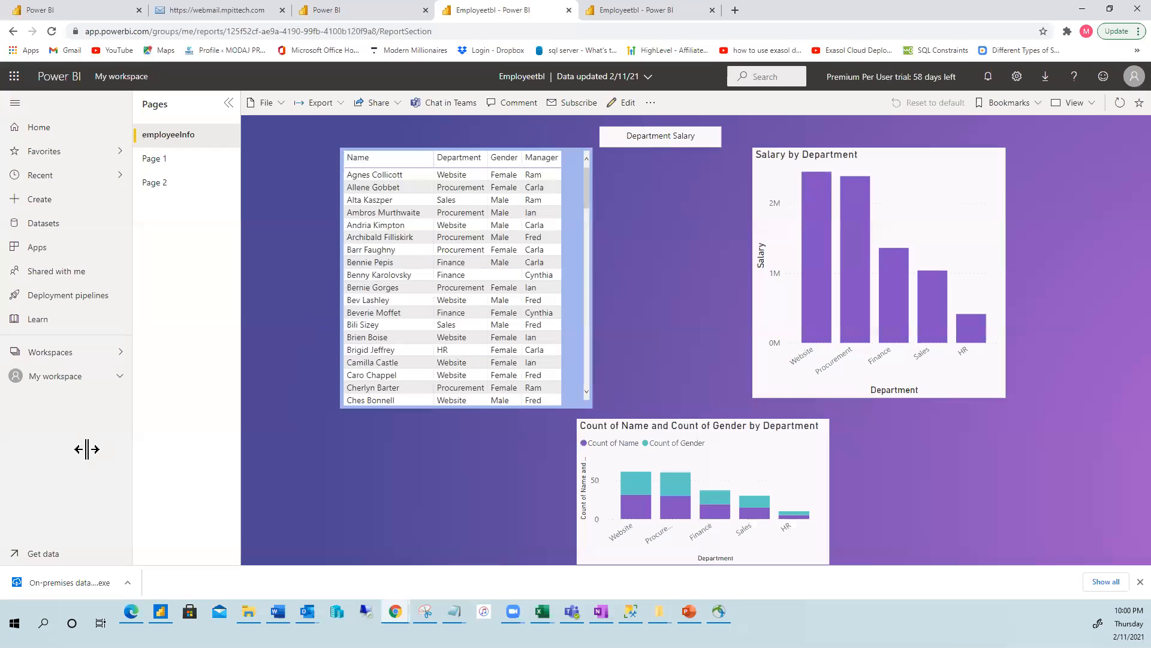
Return to My workspace and open the Employeetbl dataset's refresh settings.
click(53, 378)
mouse_move(299, 277)
click(353, 277)
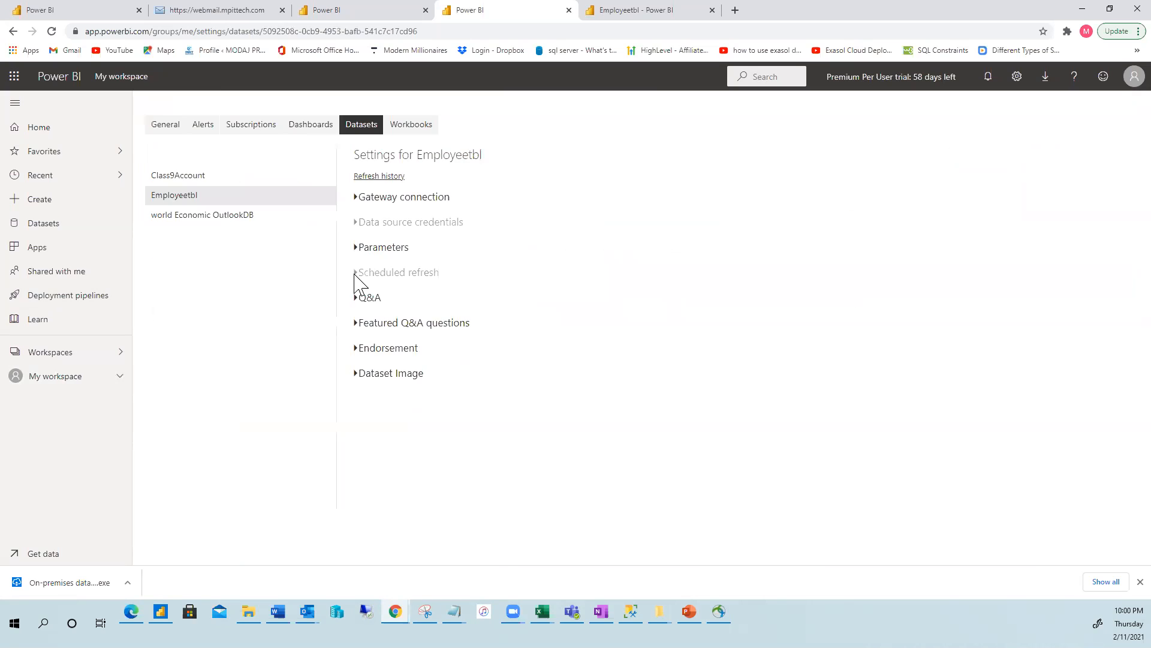
Review the gateway connection, data source credentials and scheduled refresh sections of Employeetbl's settings.
click(358, 201)
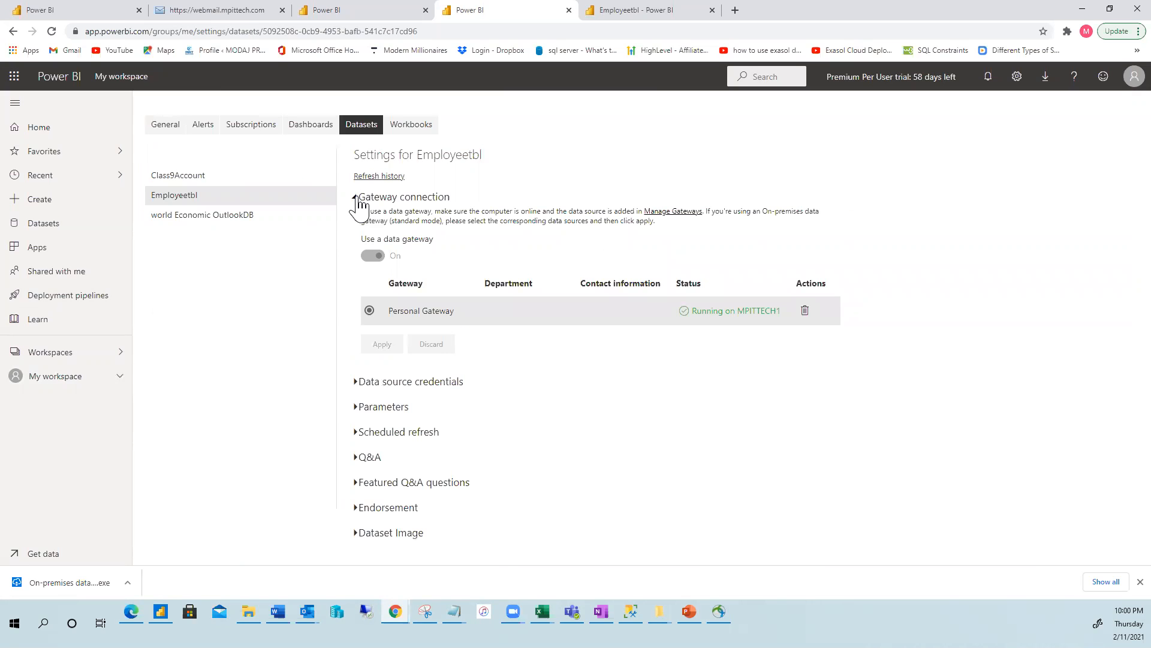
click(359, 203)
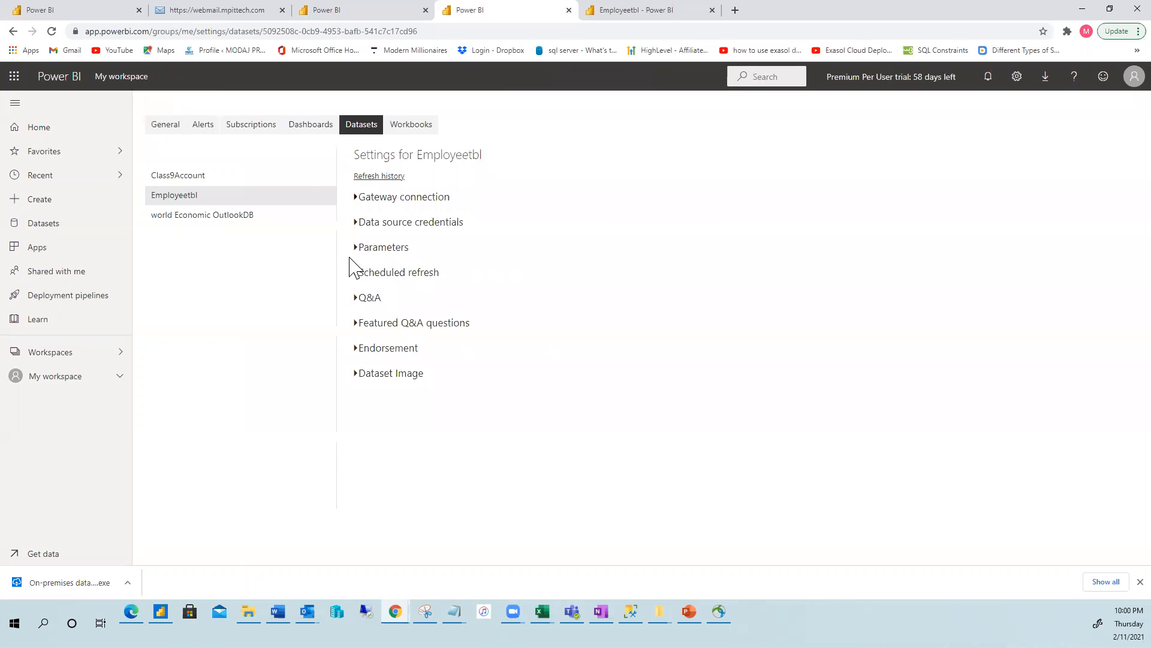
click(358, 232)
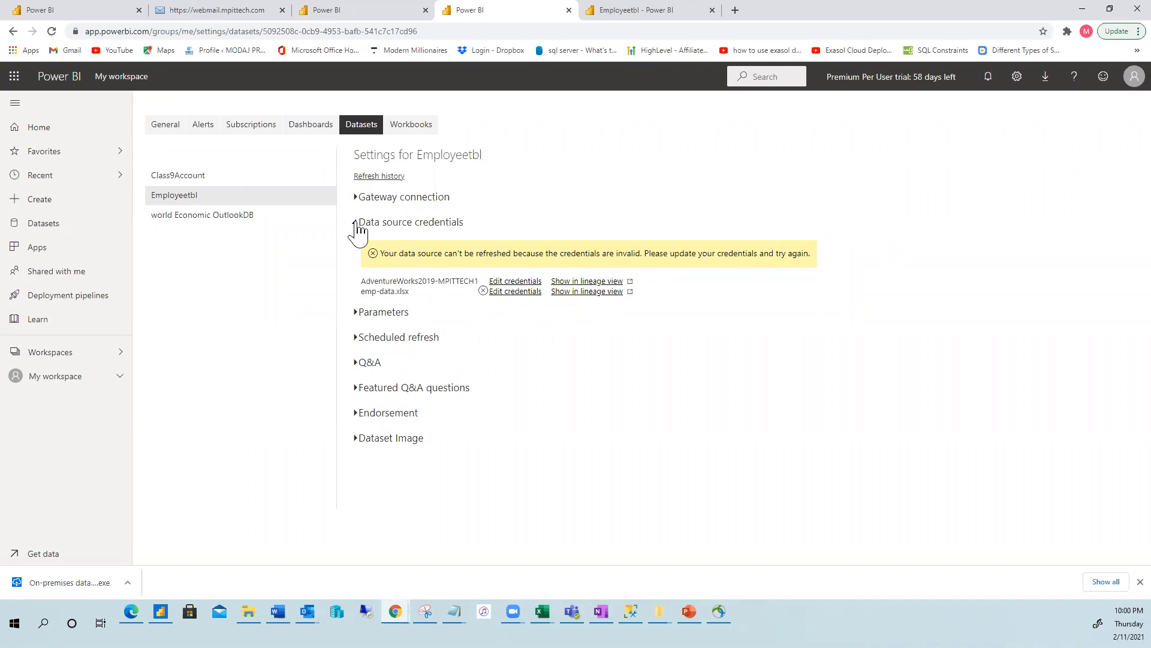
click(358, 224)
click(358, 275)
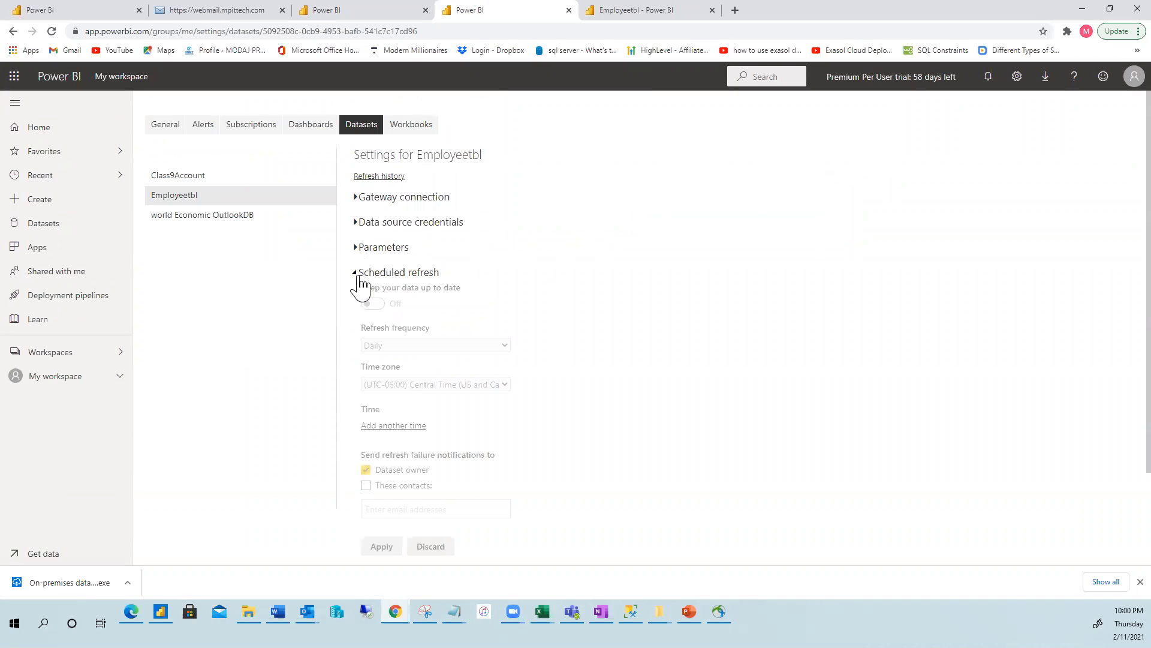
click(357, 277)
click(357, 277)
click(358, 275)
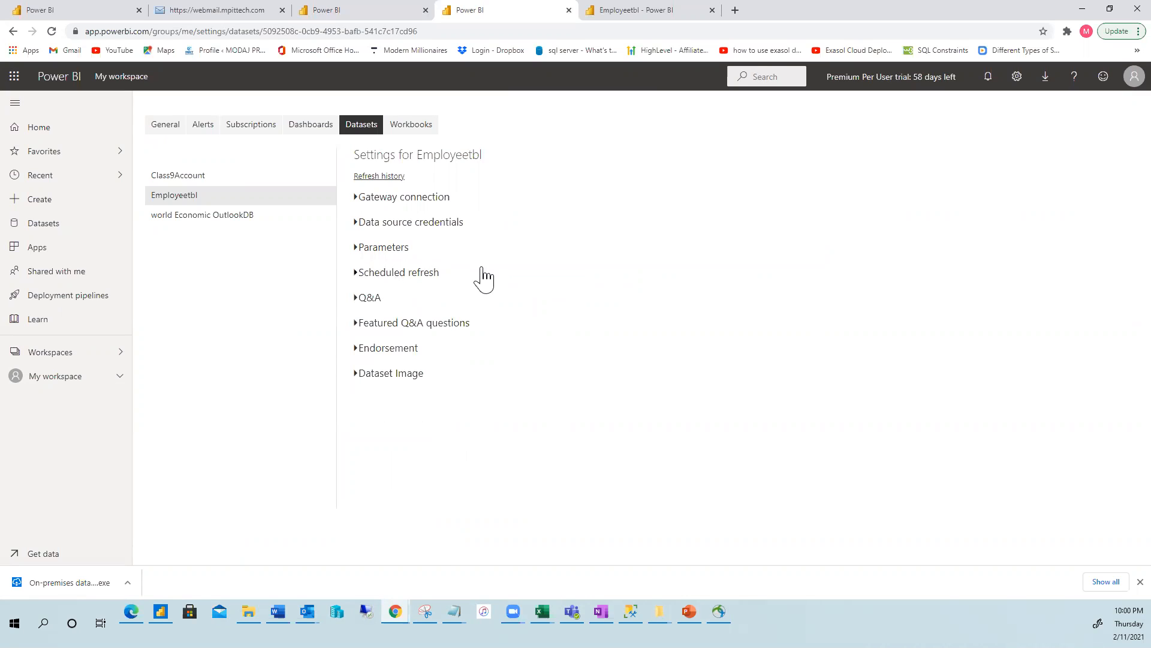
Sign in the emp-data.xlsx data source with WindowsWithoutImpersonation and privacy level None.
click(355, 223)
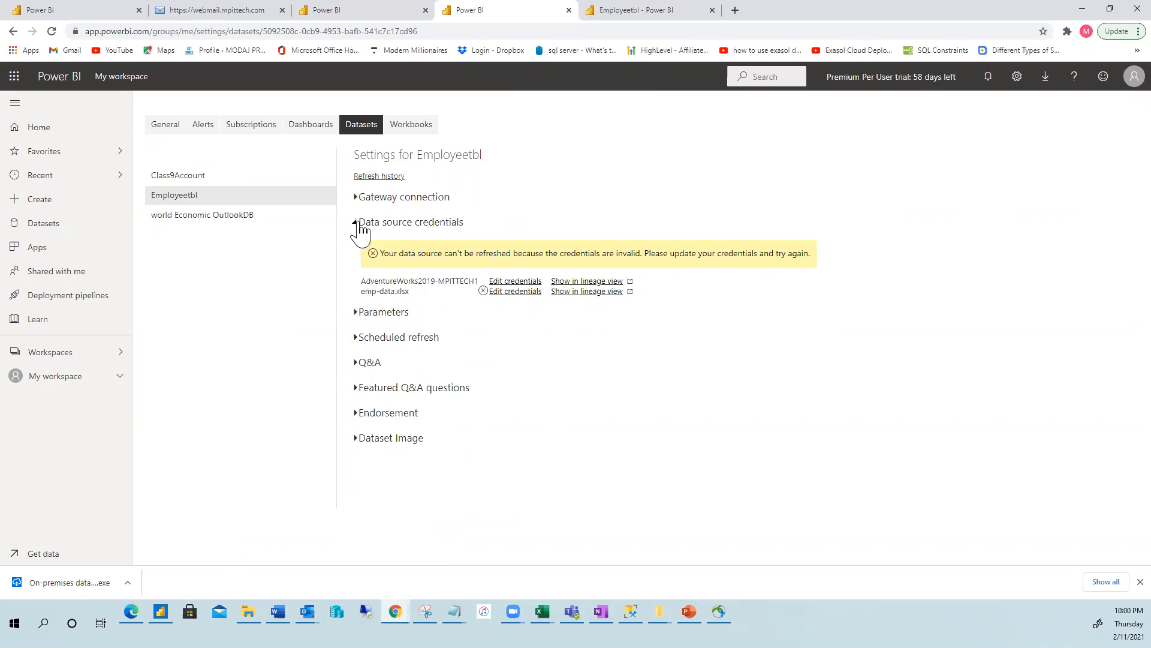
click(515, 294)
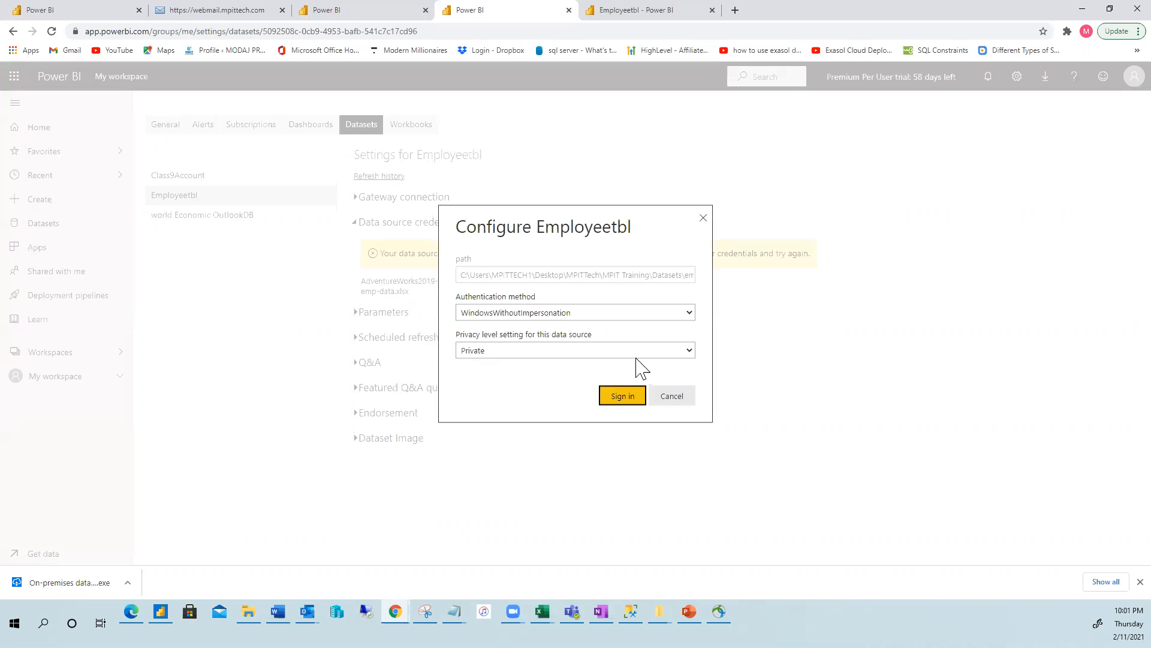
click(690, 314)
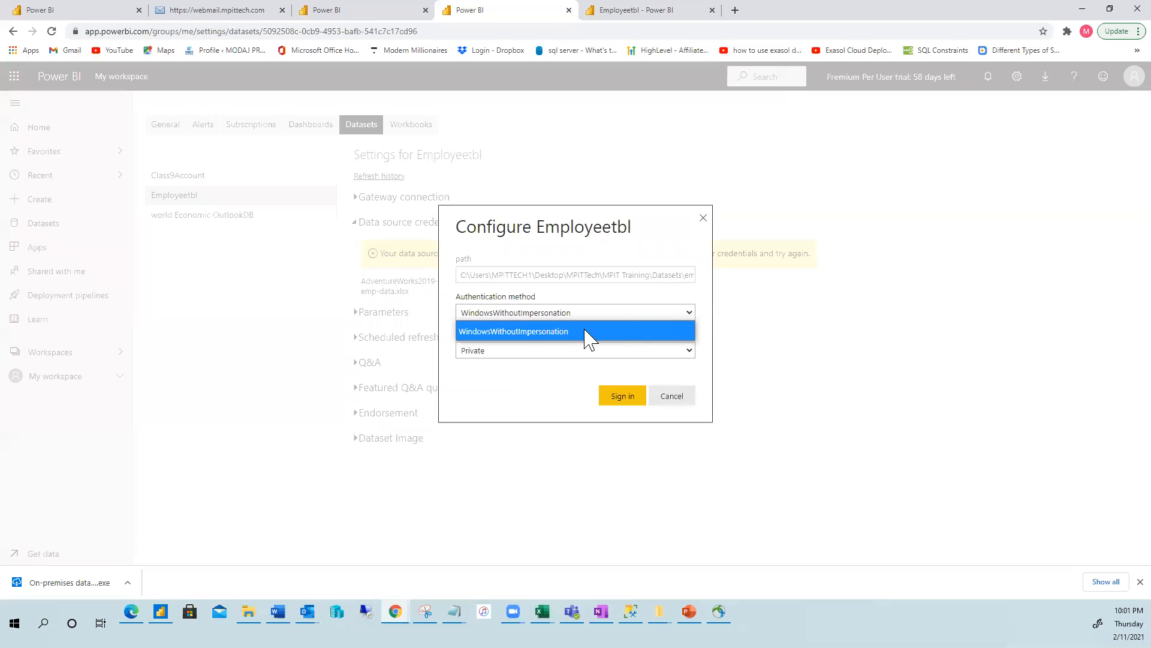
click(521, 330)
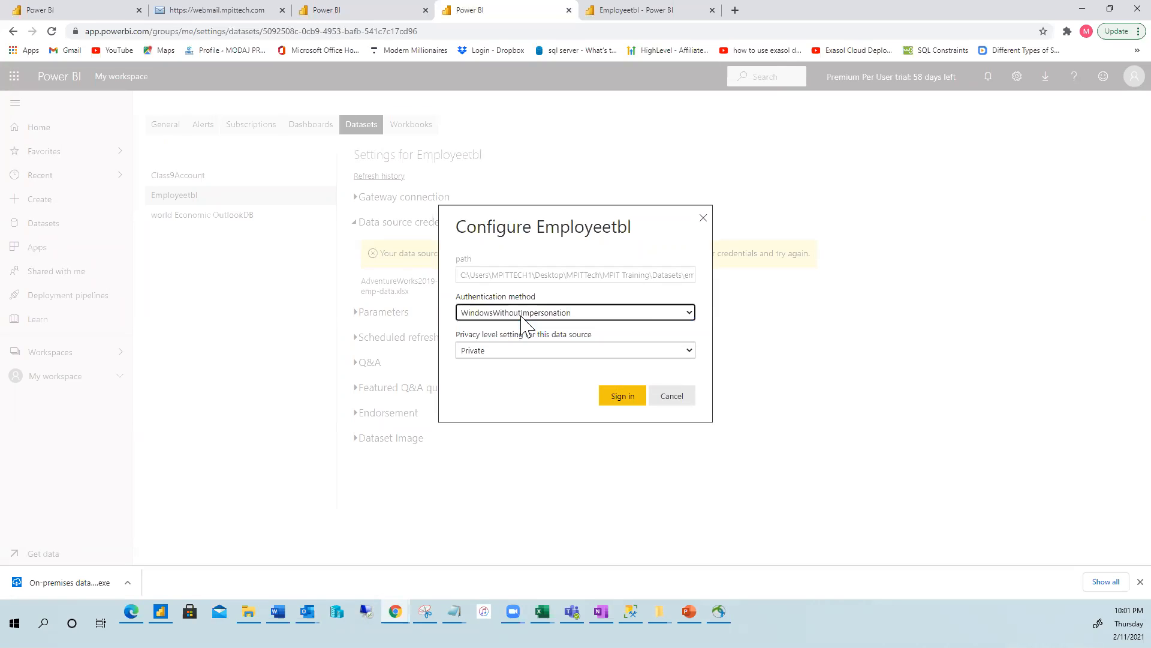
click(672, 313)
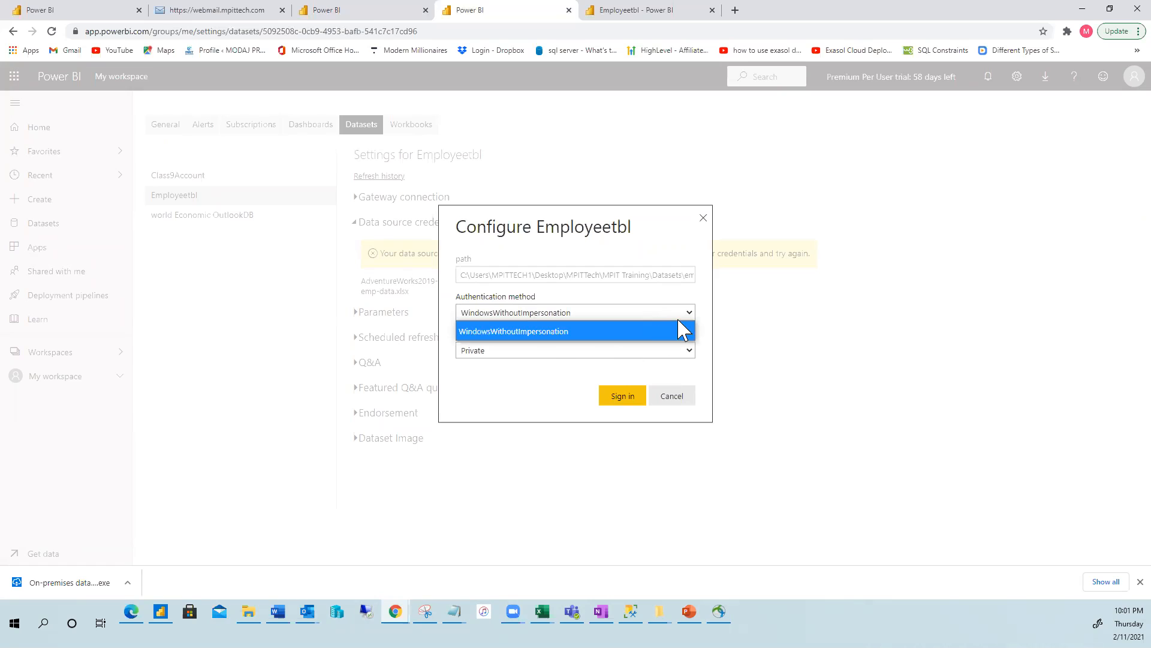
click(679, 330)
click(690, 351)
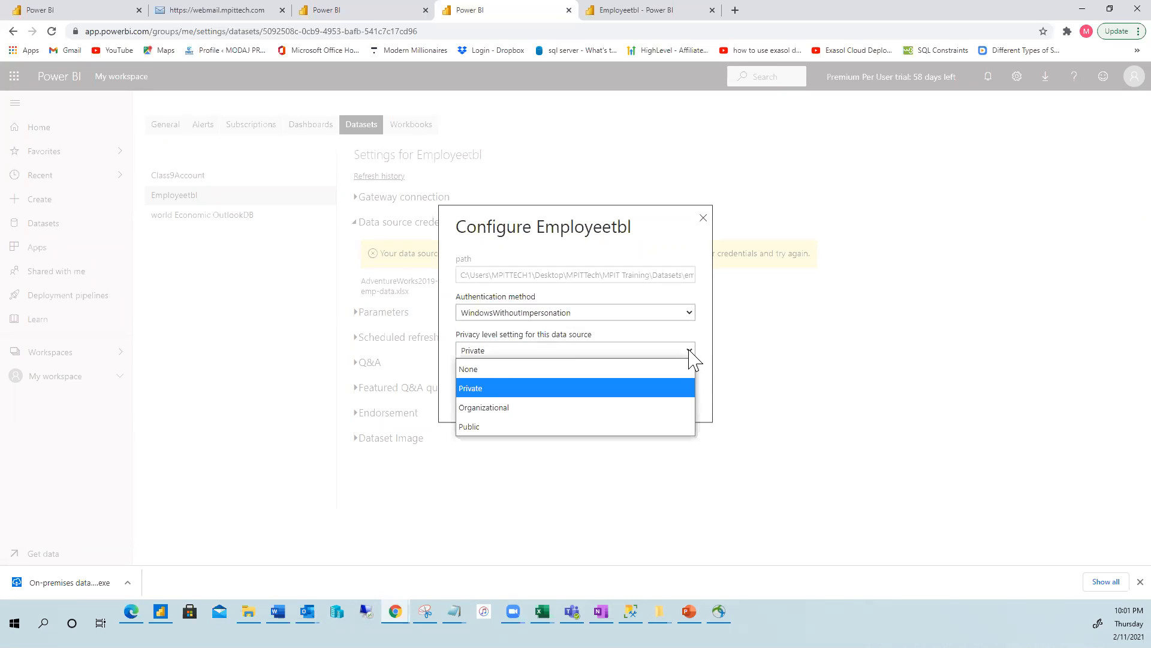
click(490, 370)
click(618, 398)
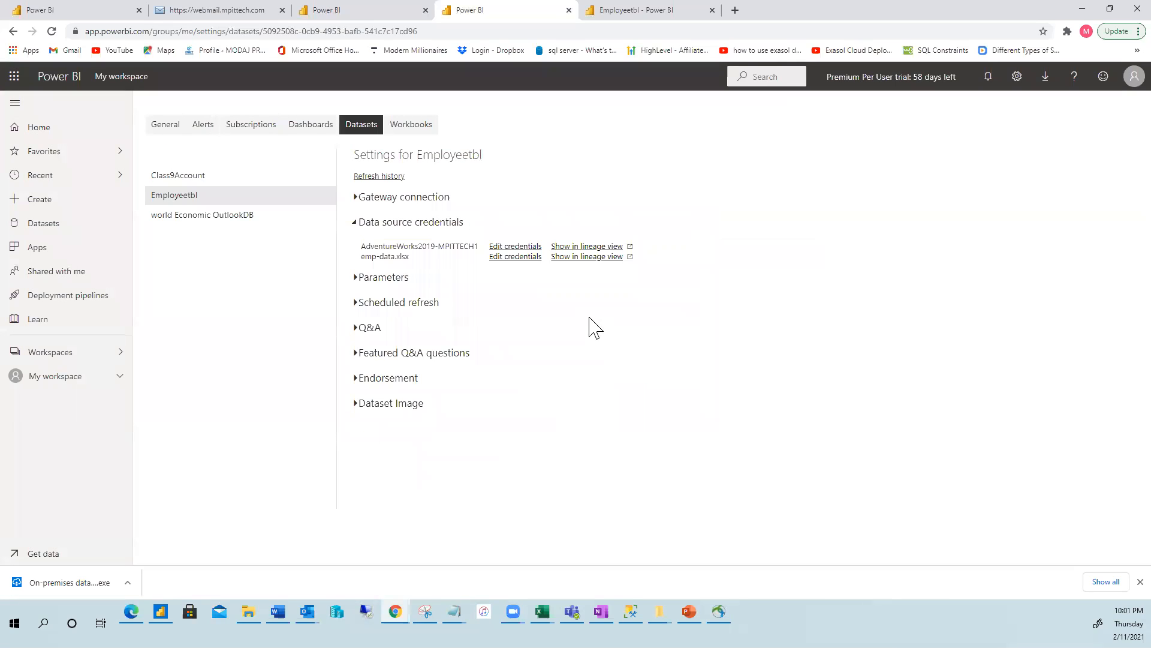
Reload the Employeetbl settings page and expand its Scheduled refresh section.
click(51, 31)
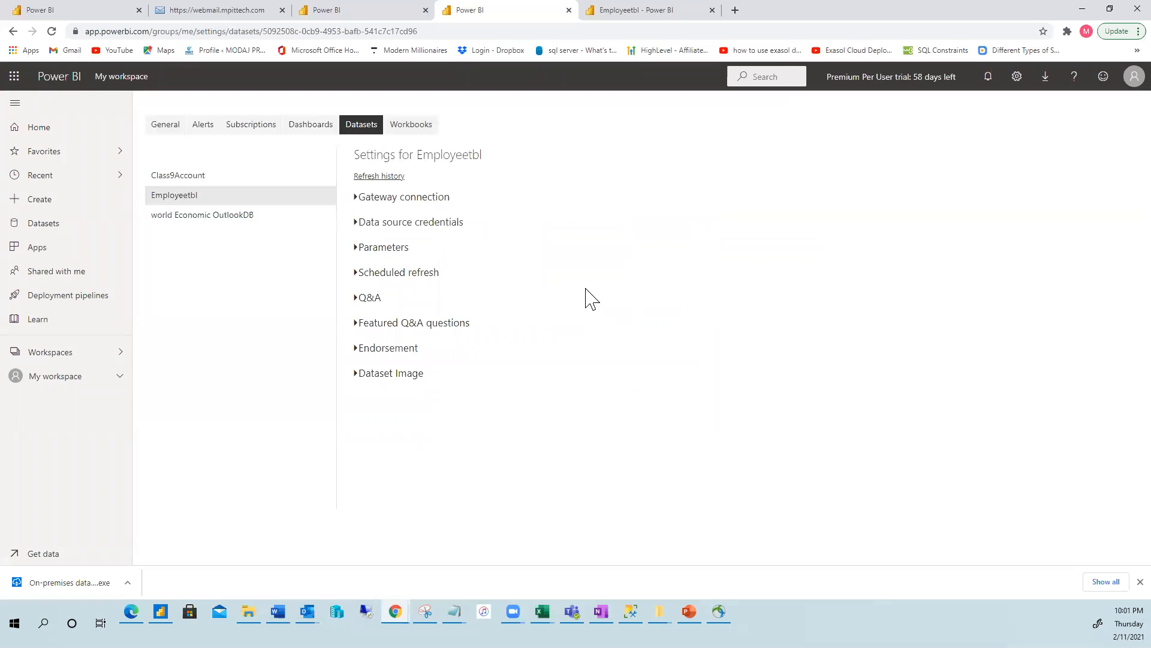
click(357, 226)
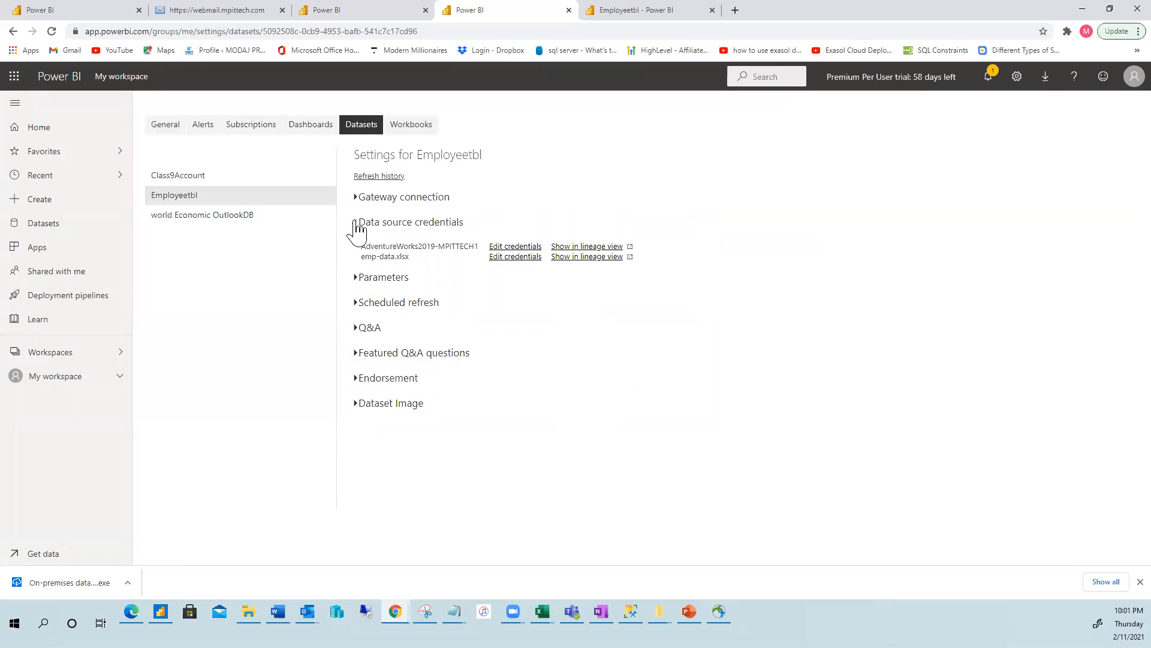
click(358, 227)
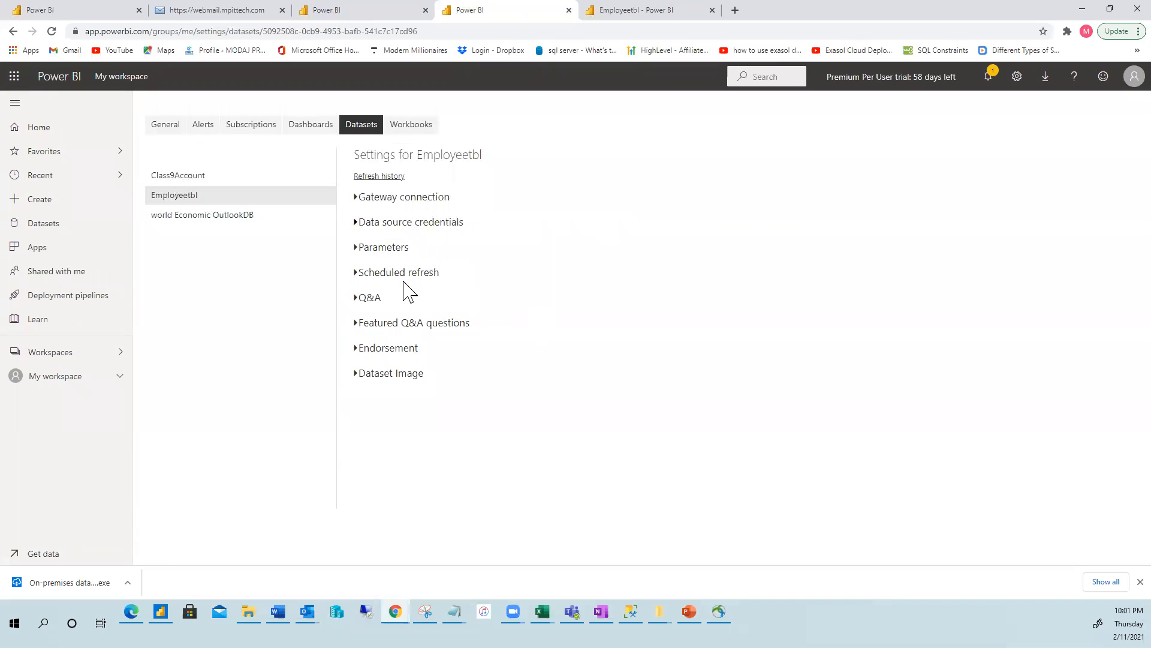
click(357, 277)
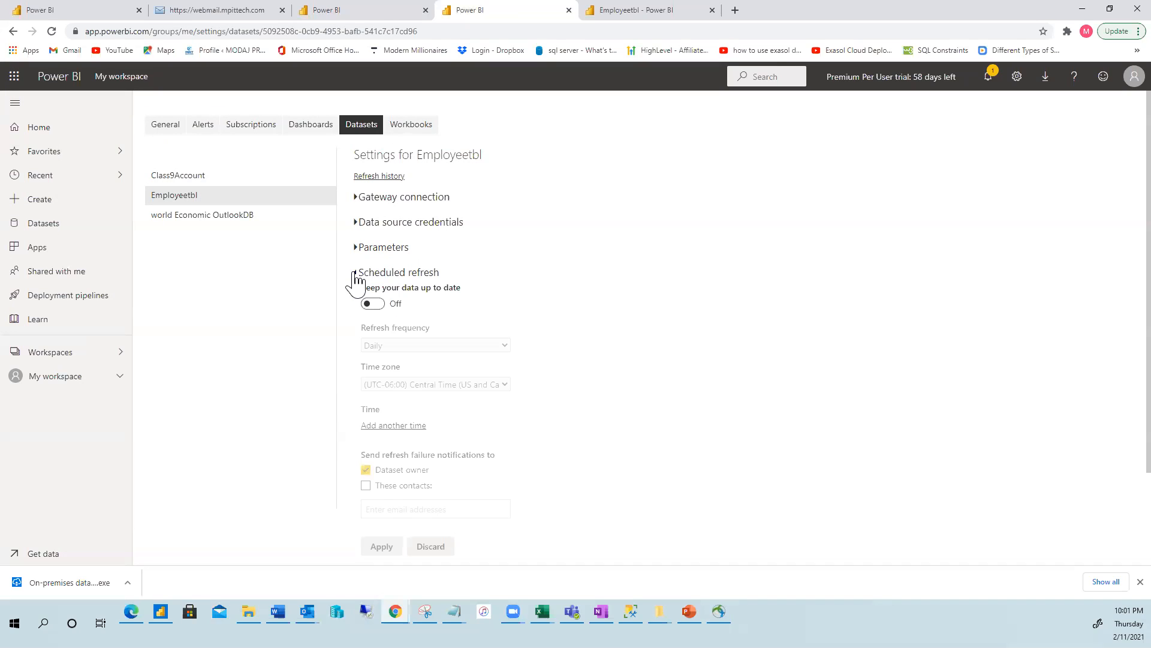
Switch Keep your data up to date On, set frequency to Weekly, leaving only Thursday checked.
click(368, 305)
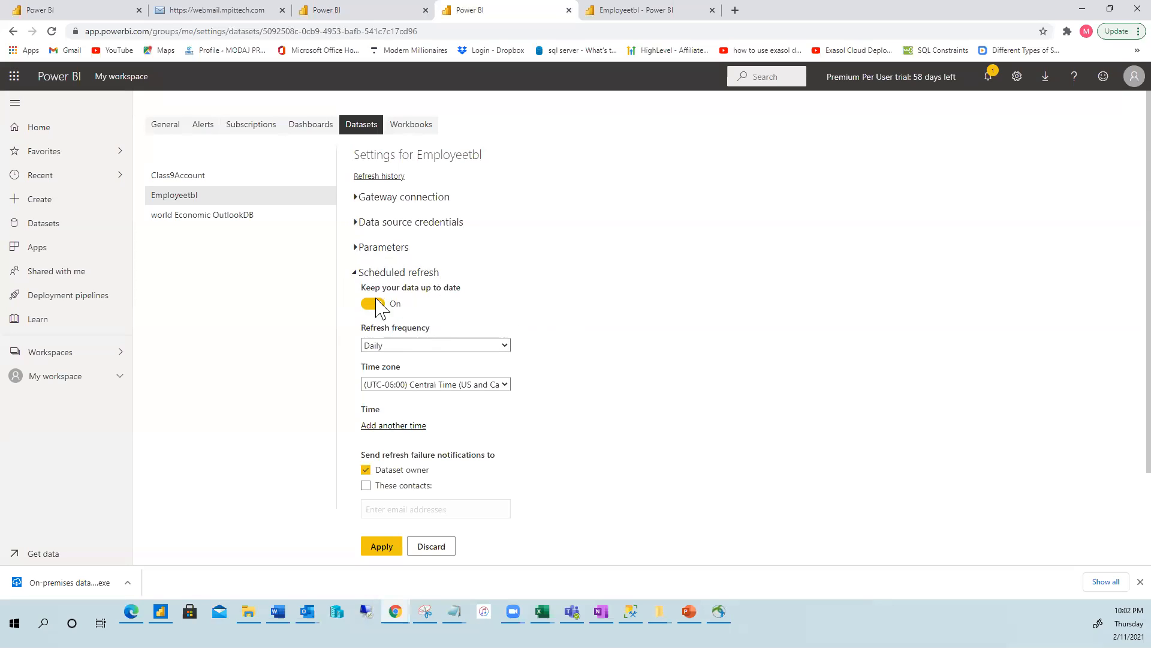
click(506, 347)
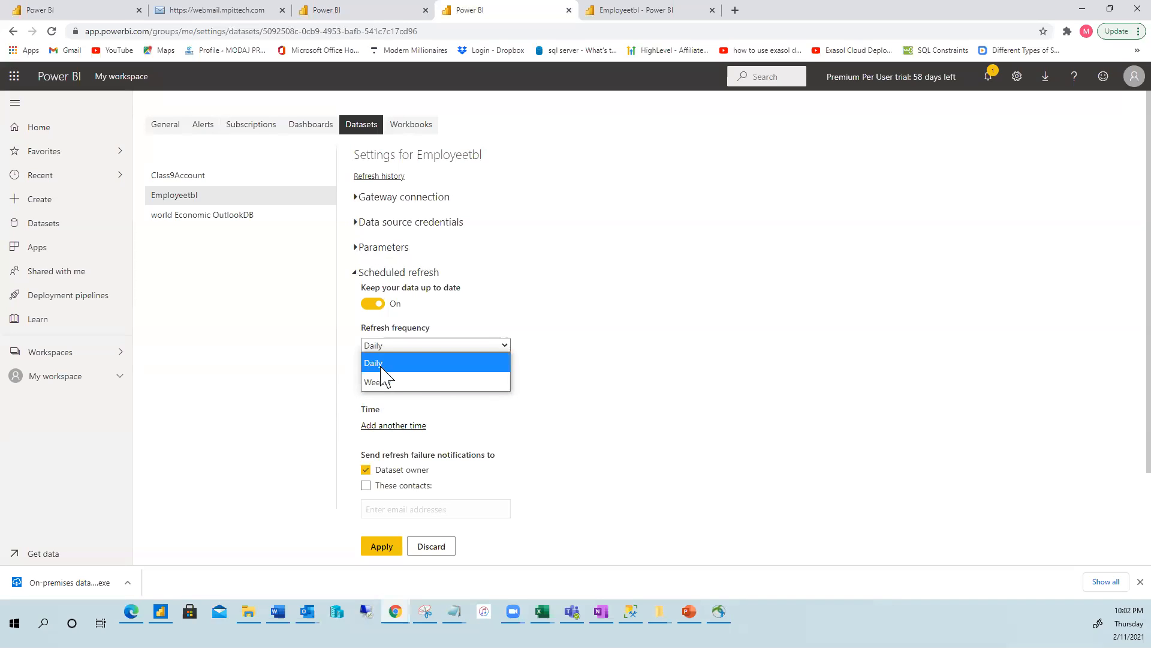
click(380, 381)
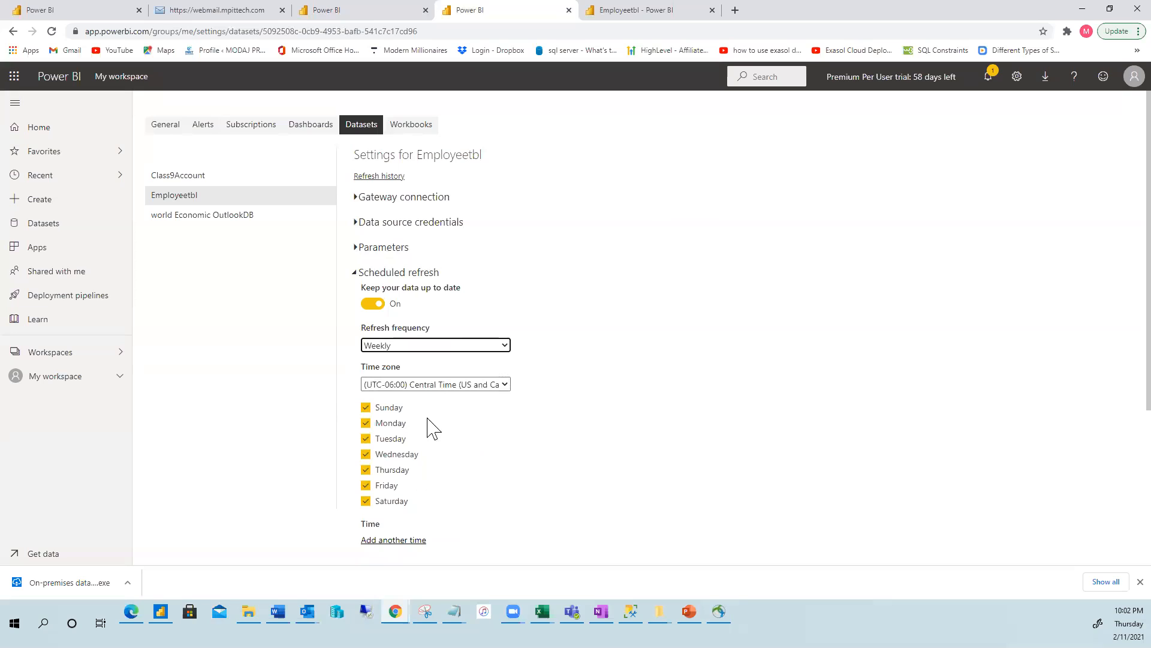
click(366, 409)
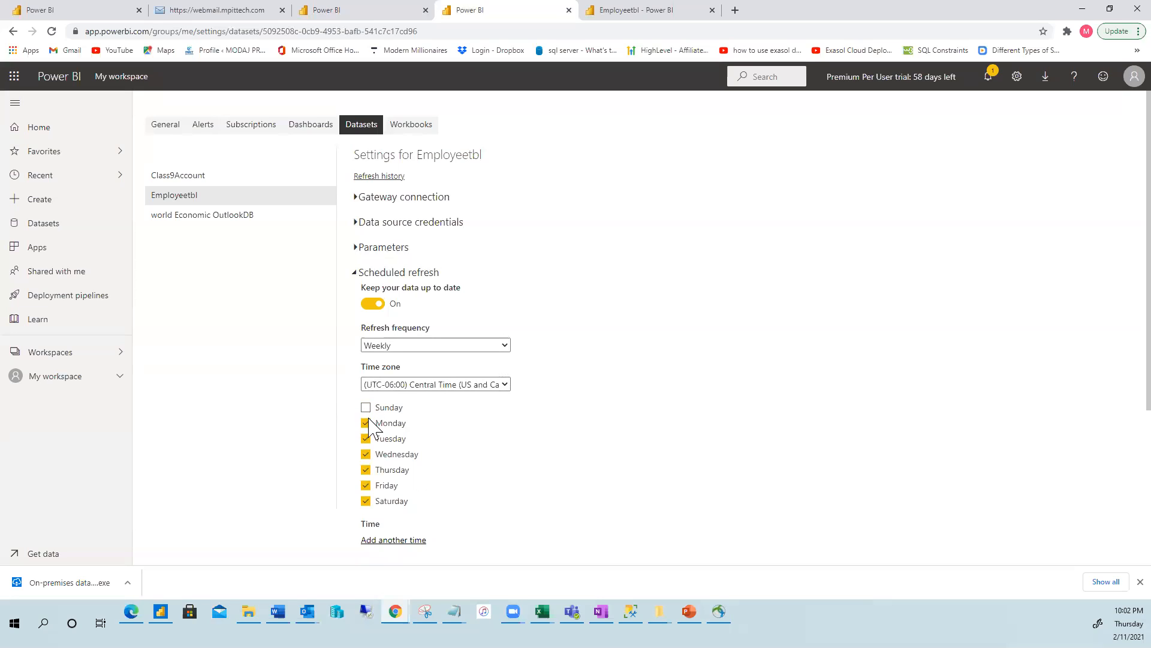
click(366, 423)
click(367, 439)
click(366, 454)
click(366, 486)
click(366, 502)
scroll(509, 514, down, 3)
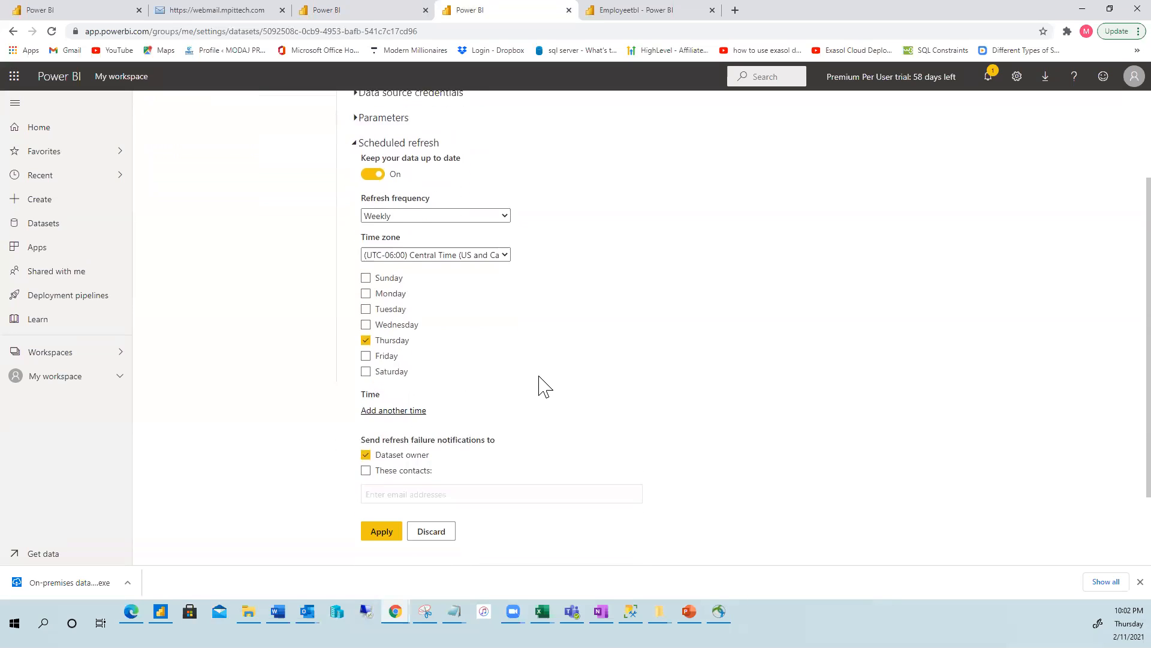
Add a refresh time of 10:30 PM to the Employeetbl schedule.
click(384, 361)
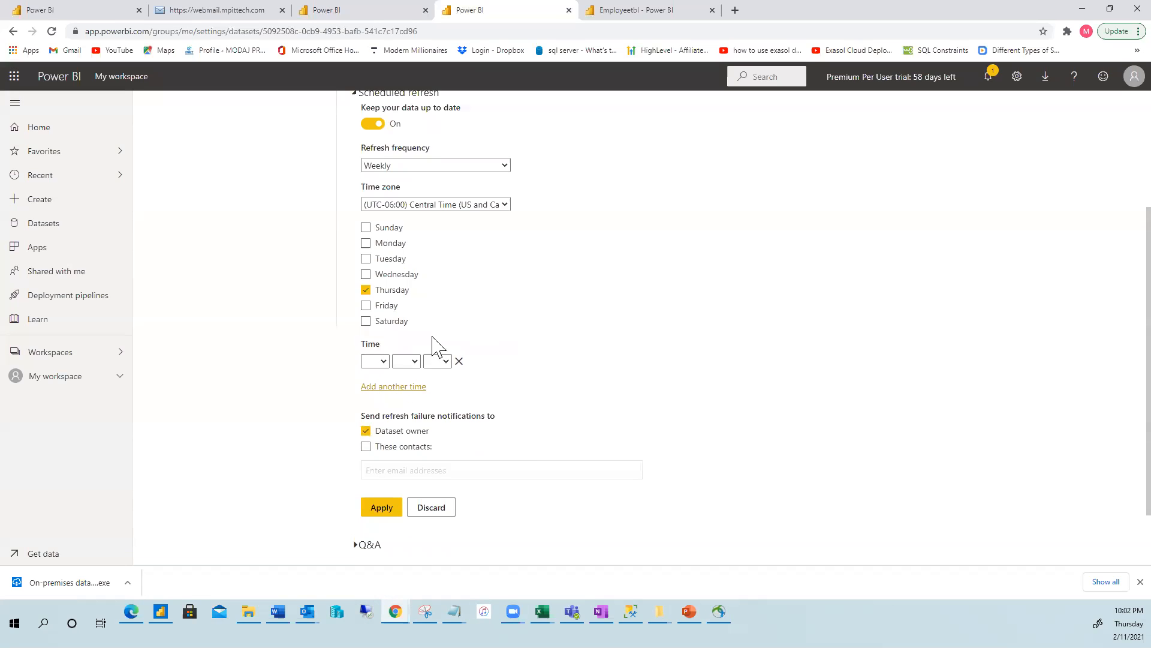
click(377, 362)
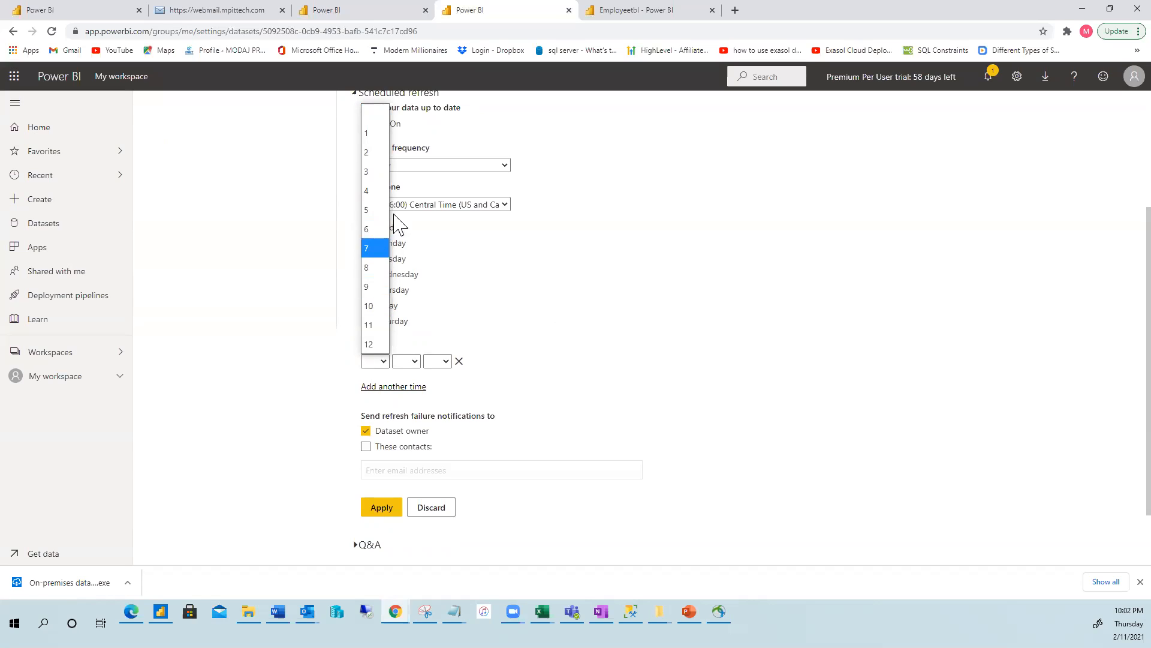
click(370, 305)
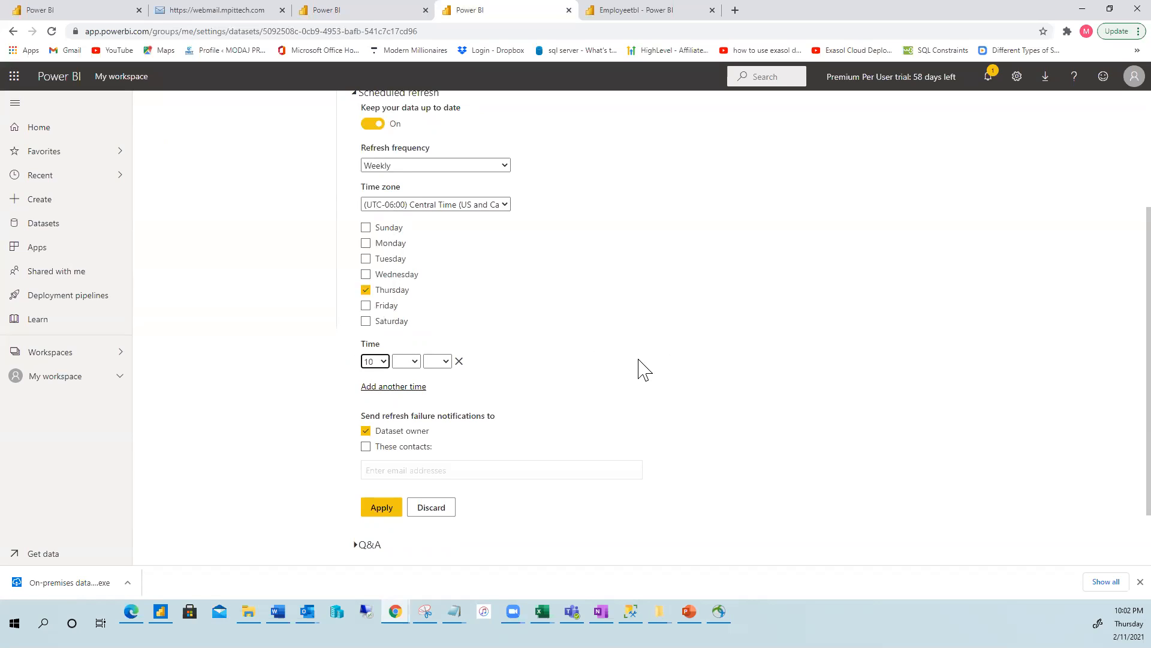
click(418, 362)
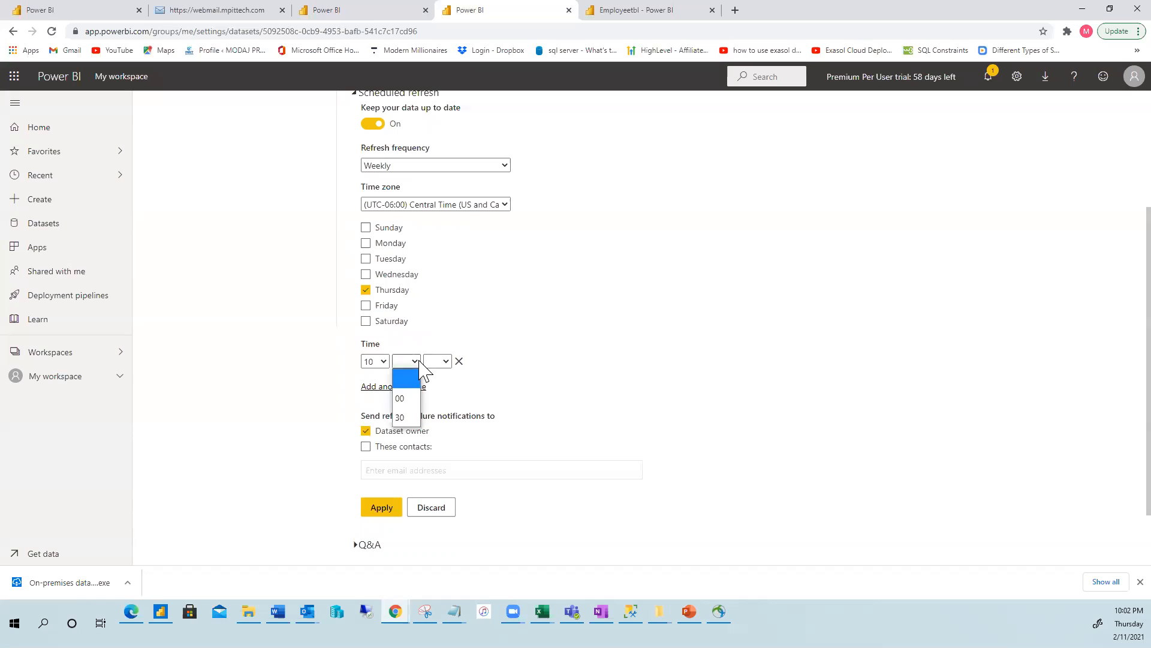
click(401, 414)
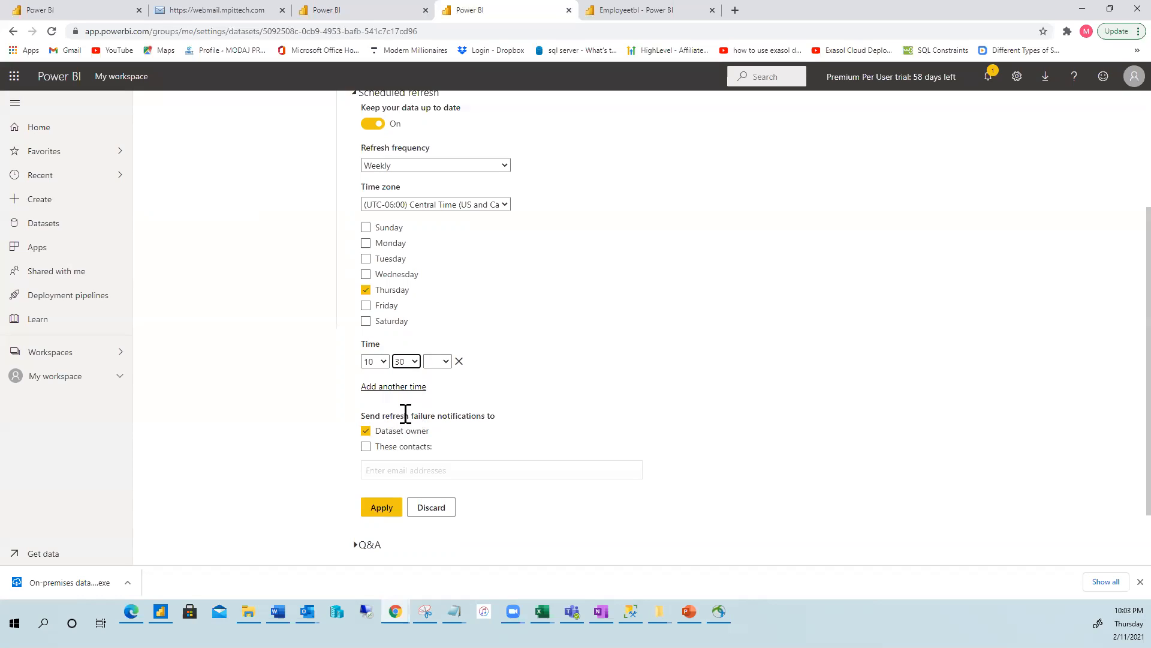
click(445, 361)
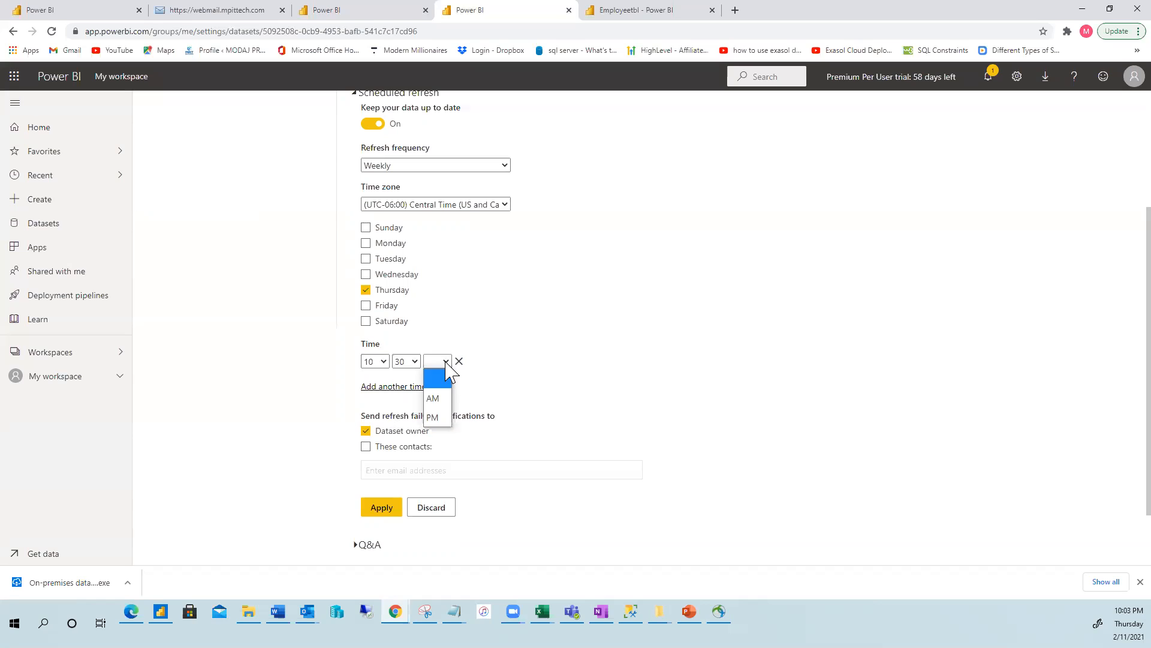
click(446, 417)
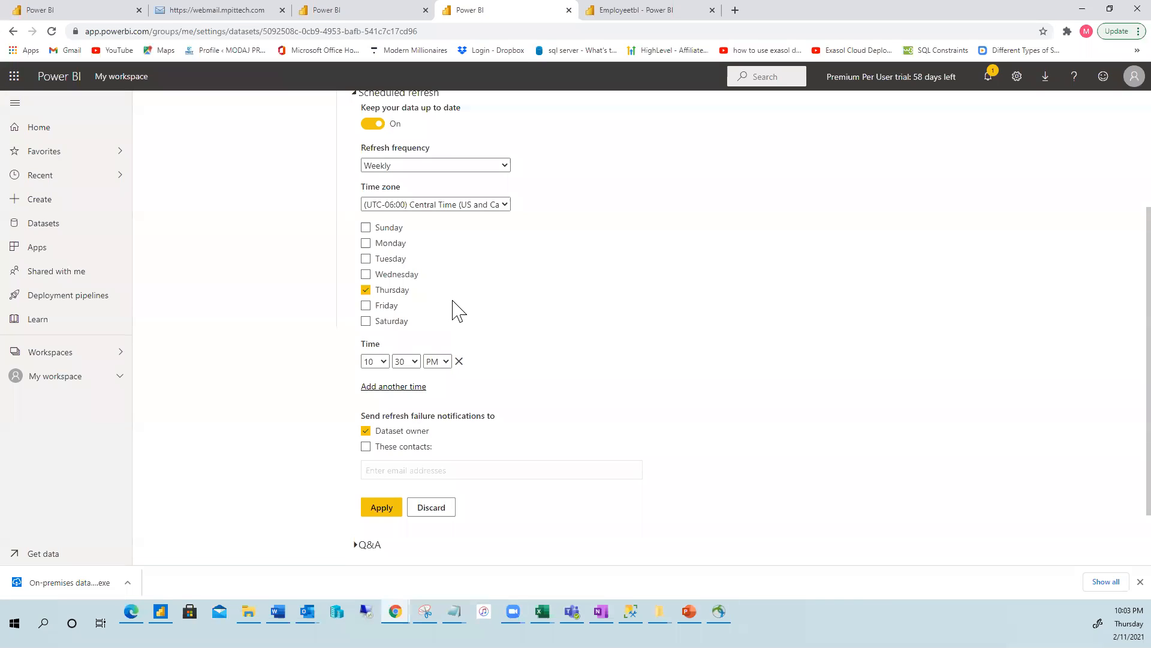
Apply the Thursday 10:30 PM schedule with These contacts left unchecked, then maximize the Word agenda.
scroll(470, 300, up, 1)
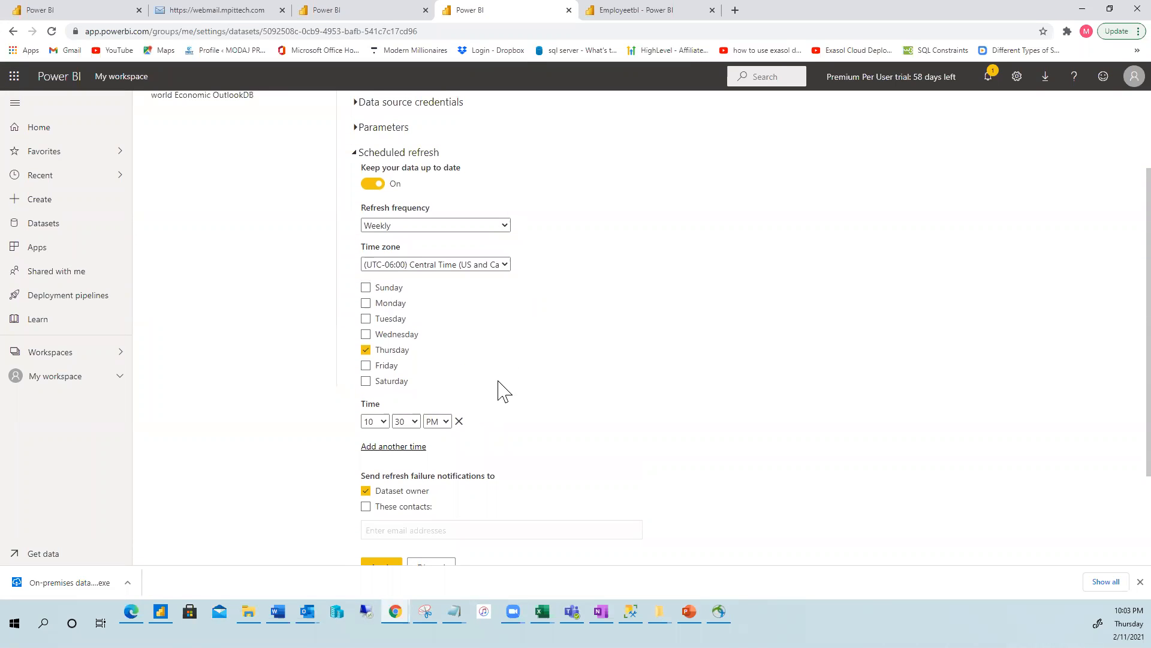
scroll(503, 392, down, 2)
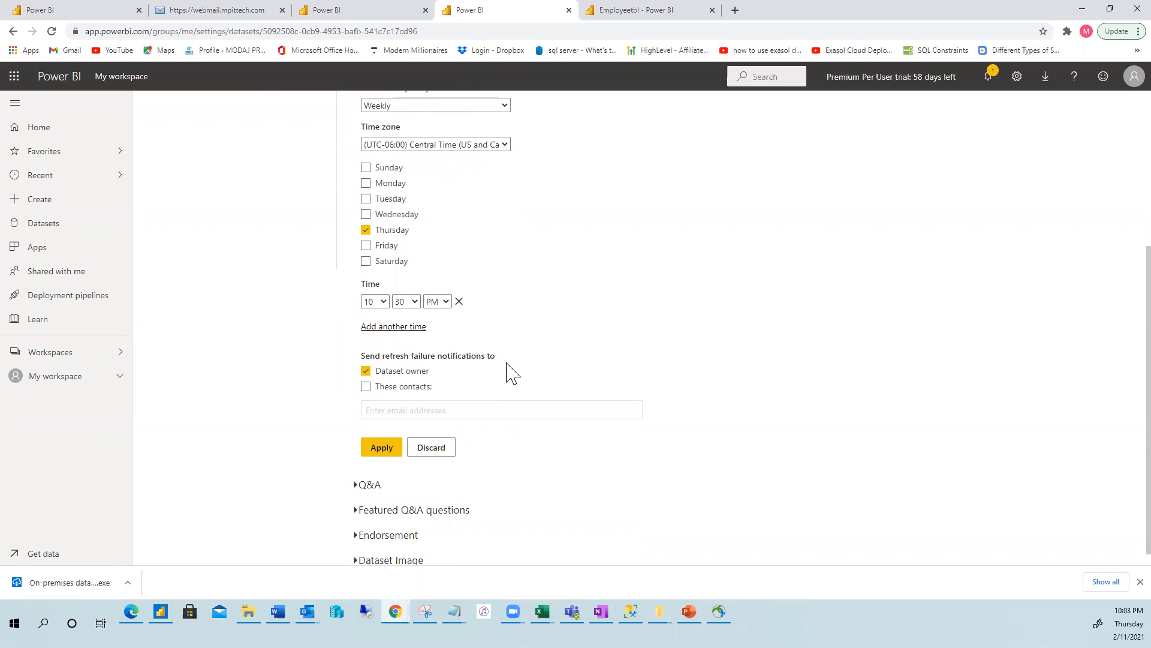
scroll(516, 369, down, 1)
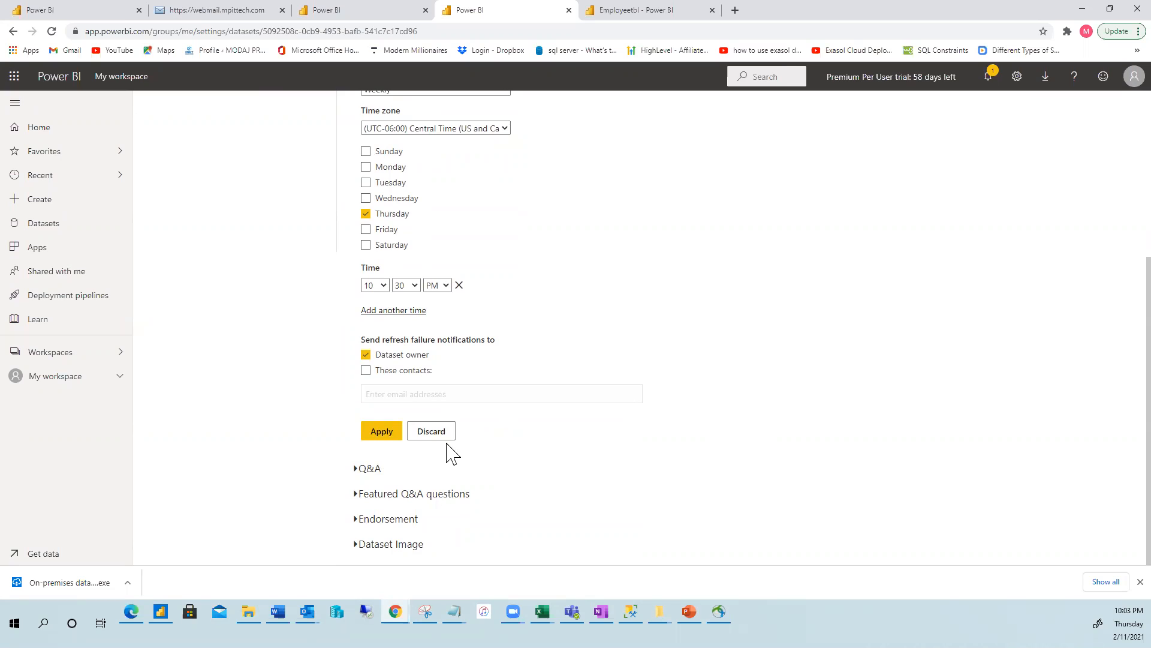
click(366, 371)
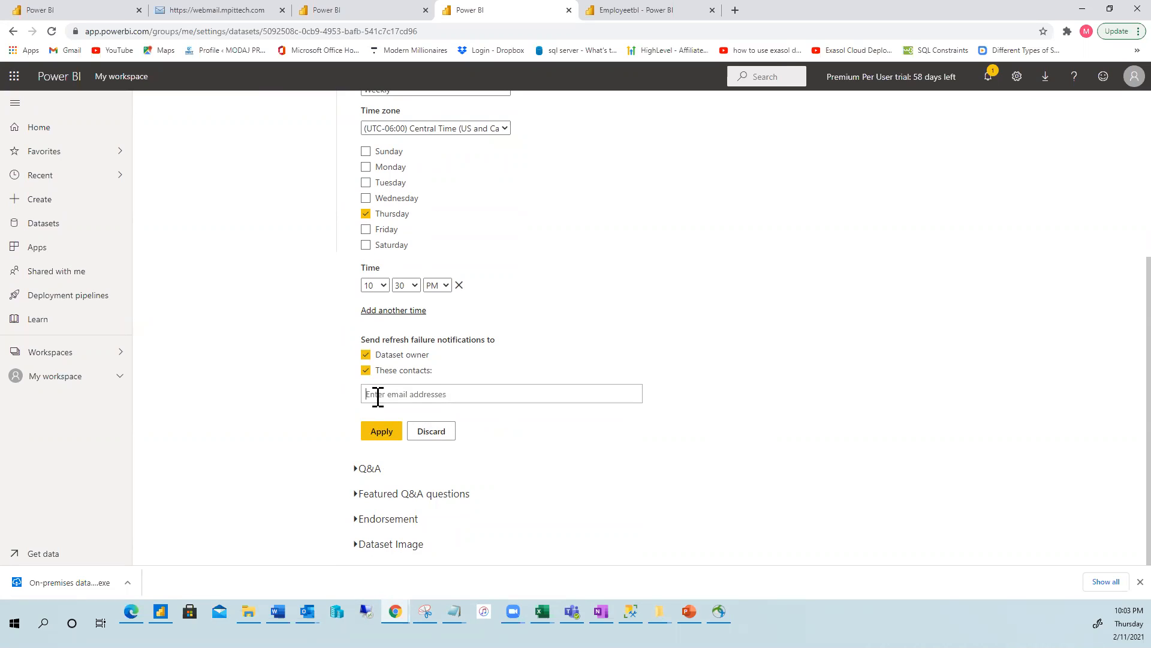
click(367, 372)
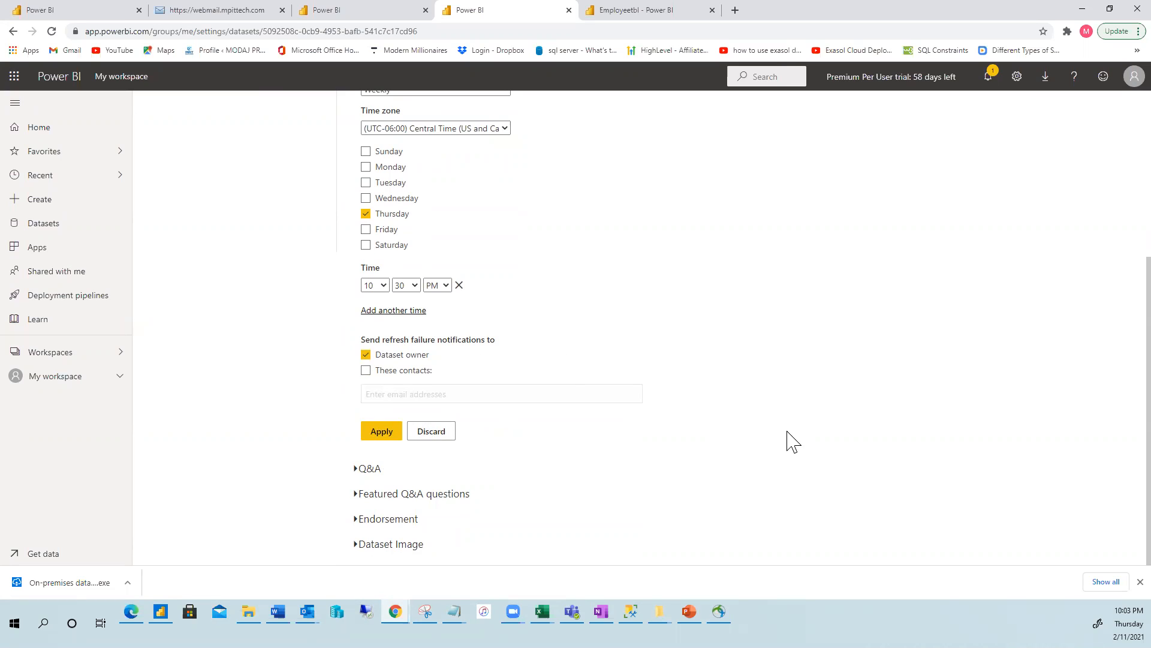
click(383, 430)
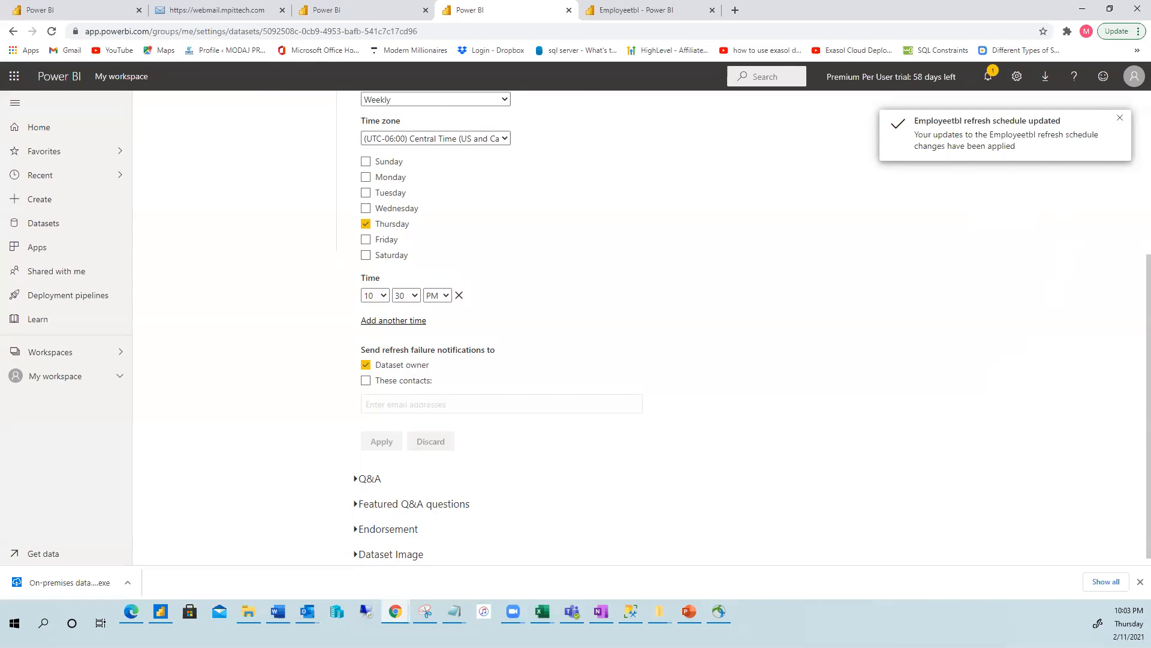
click(601, 12)
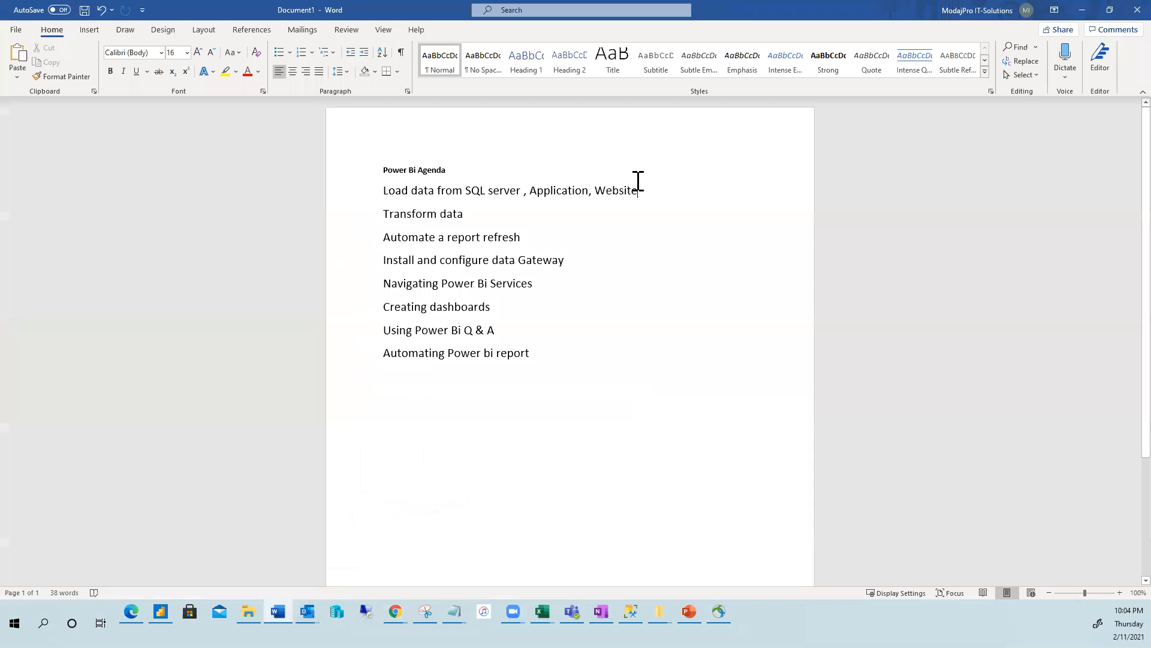
drag(648, 187, 549, 195)
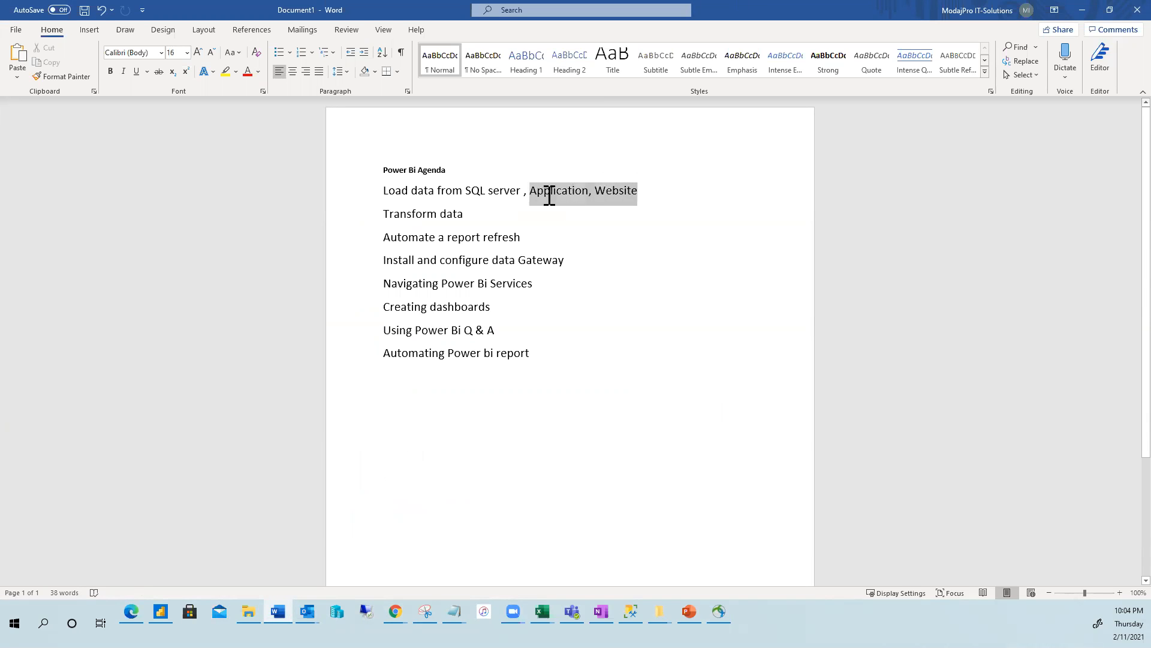
click(735, 314)
drag(469, 214, 386, 213)
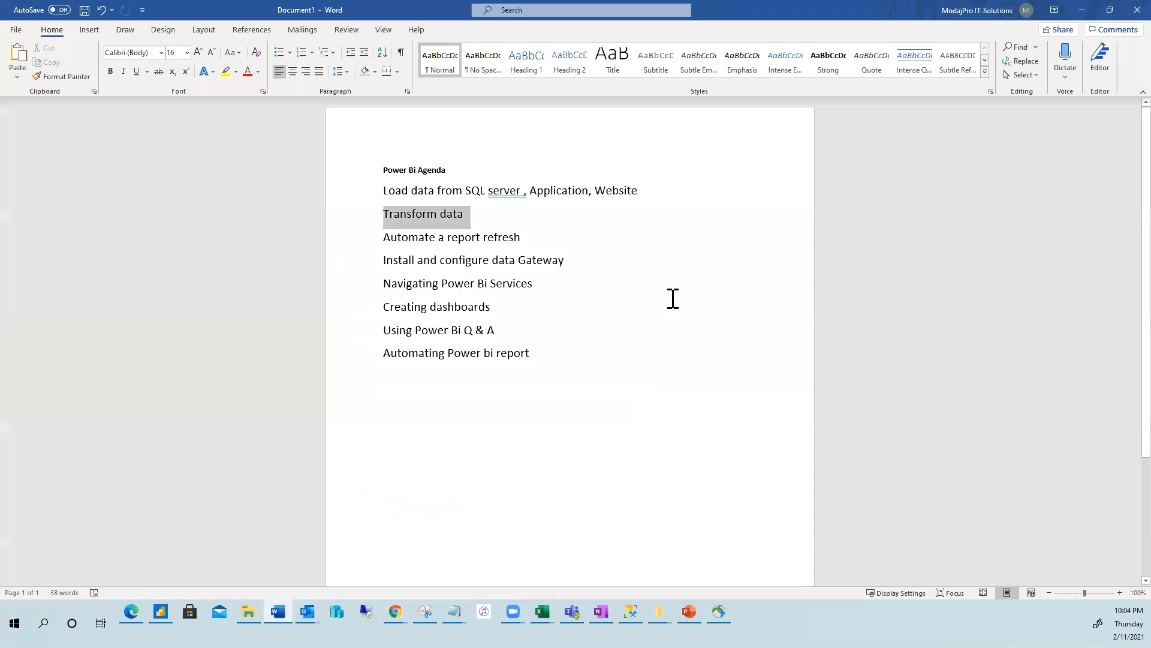